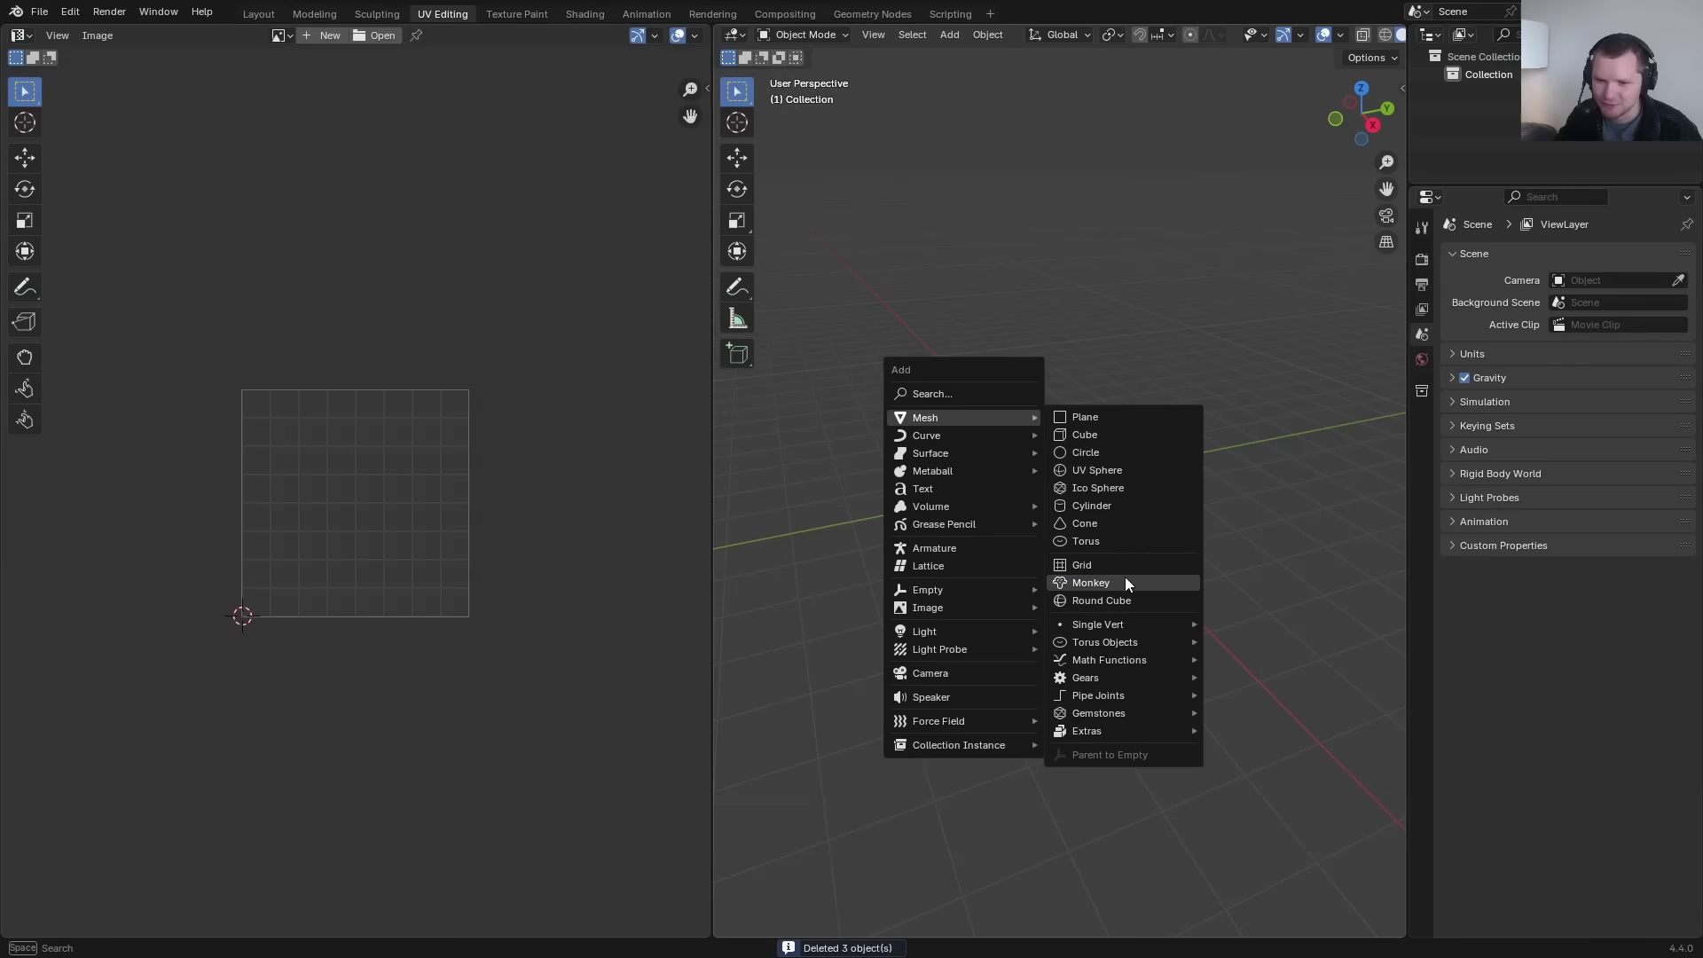
Add a monkey mesh to the empty scene and open it for mesh editing.
{"action": "left_click", "coordinate": [1125, 576]}
{"action": "key", "text": "KP_Decimal"}
{"action": "middle_click_drag", "start_coordinate": [1077, 477], "coordinate": [1093, 460]}
{"action": "key", "text": "Tab"}
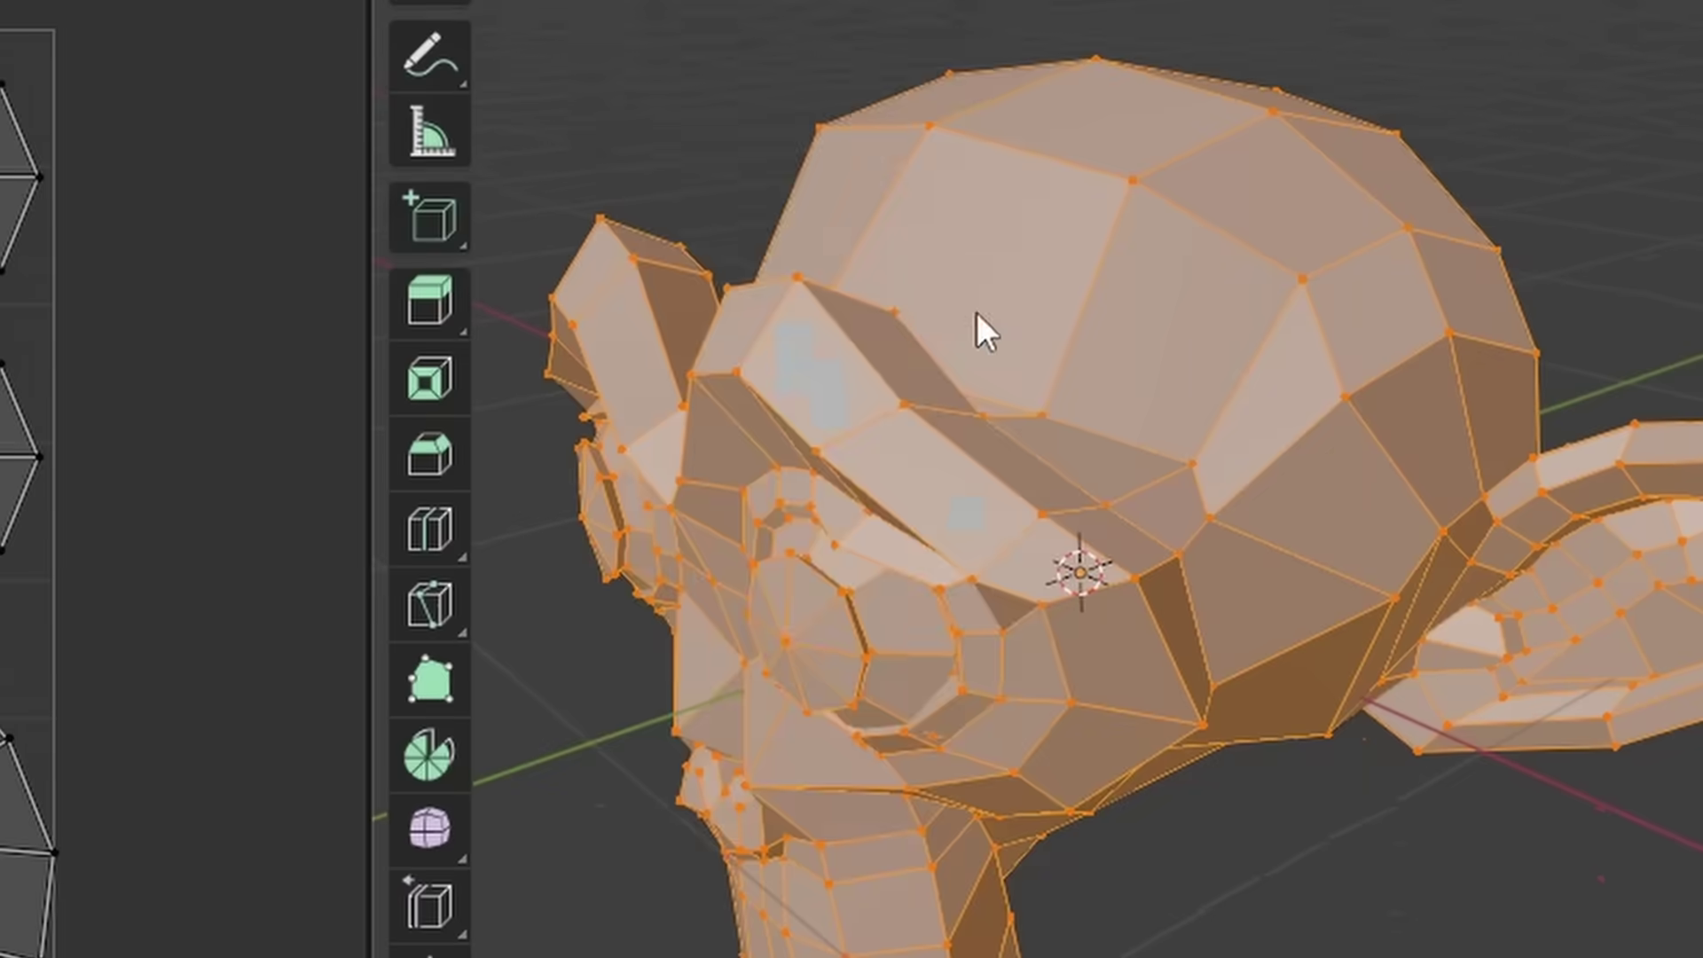
Unwrap the whole monkey with Smart UV Project at its default settings, and again with a 30° angle limit.
{"action": "key", "text": "u"}
{"action": "left_click", "coordinate": [960, 400]}
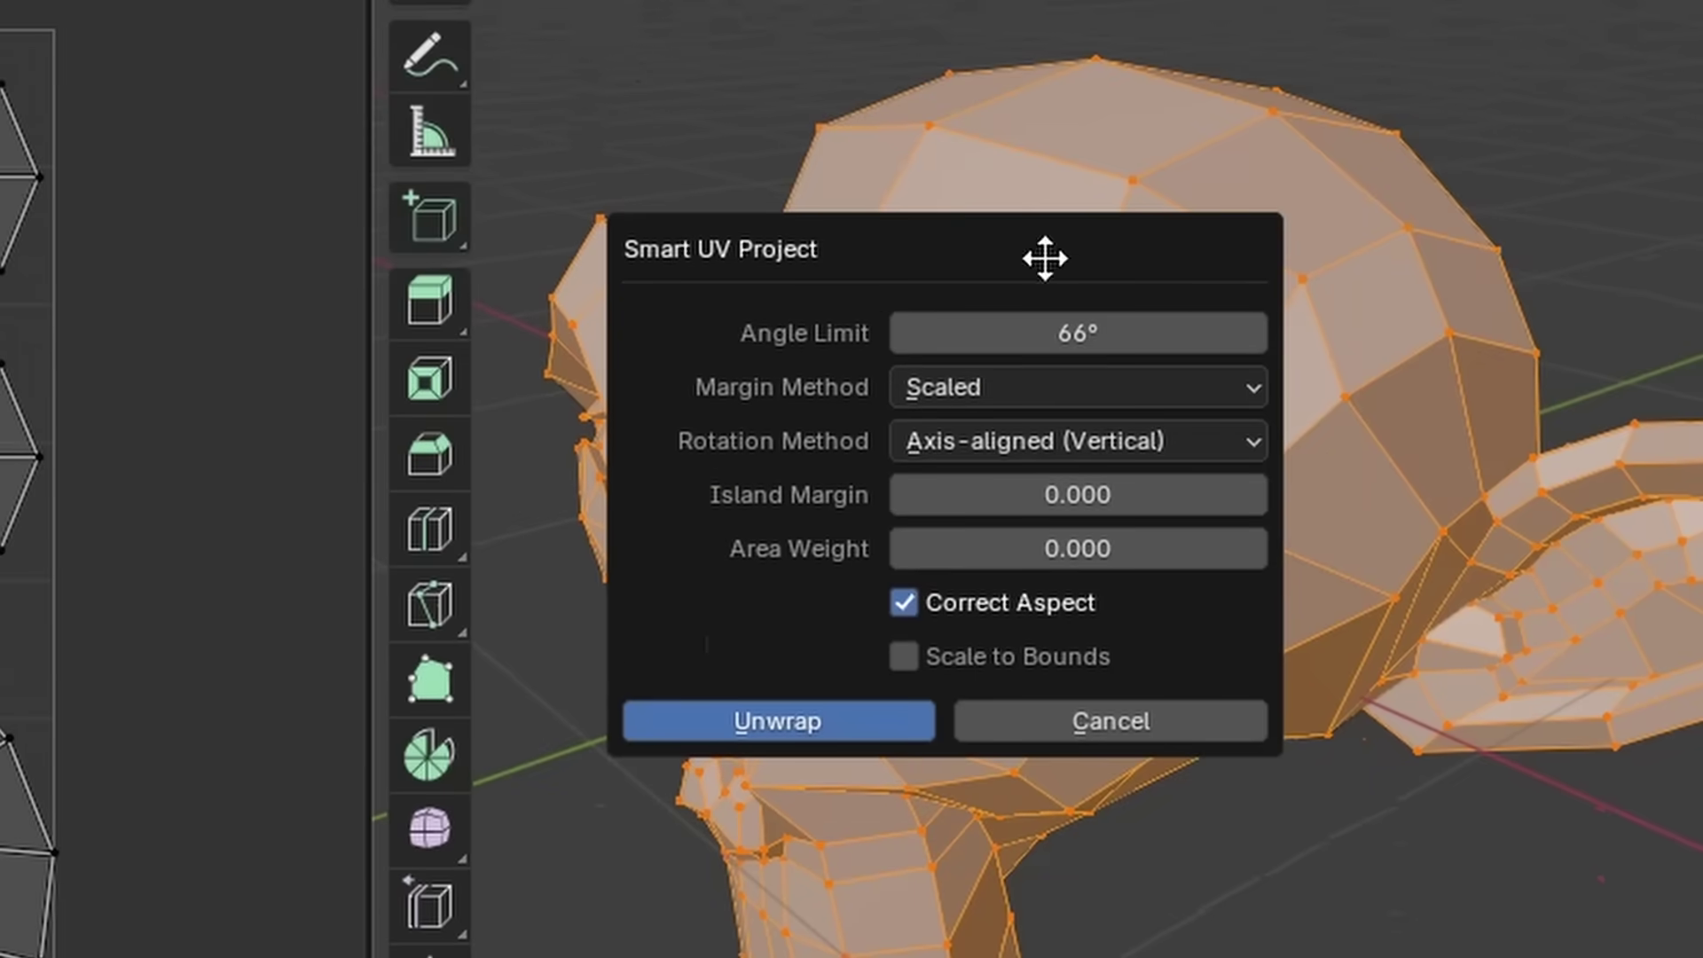
{"action": "left_click", "coordinate": [814, 715]}
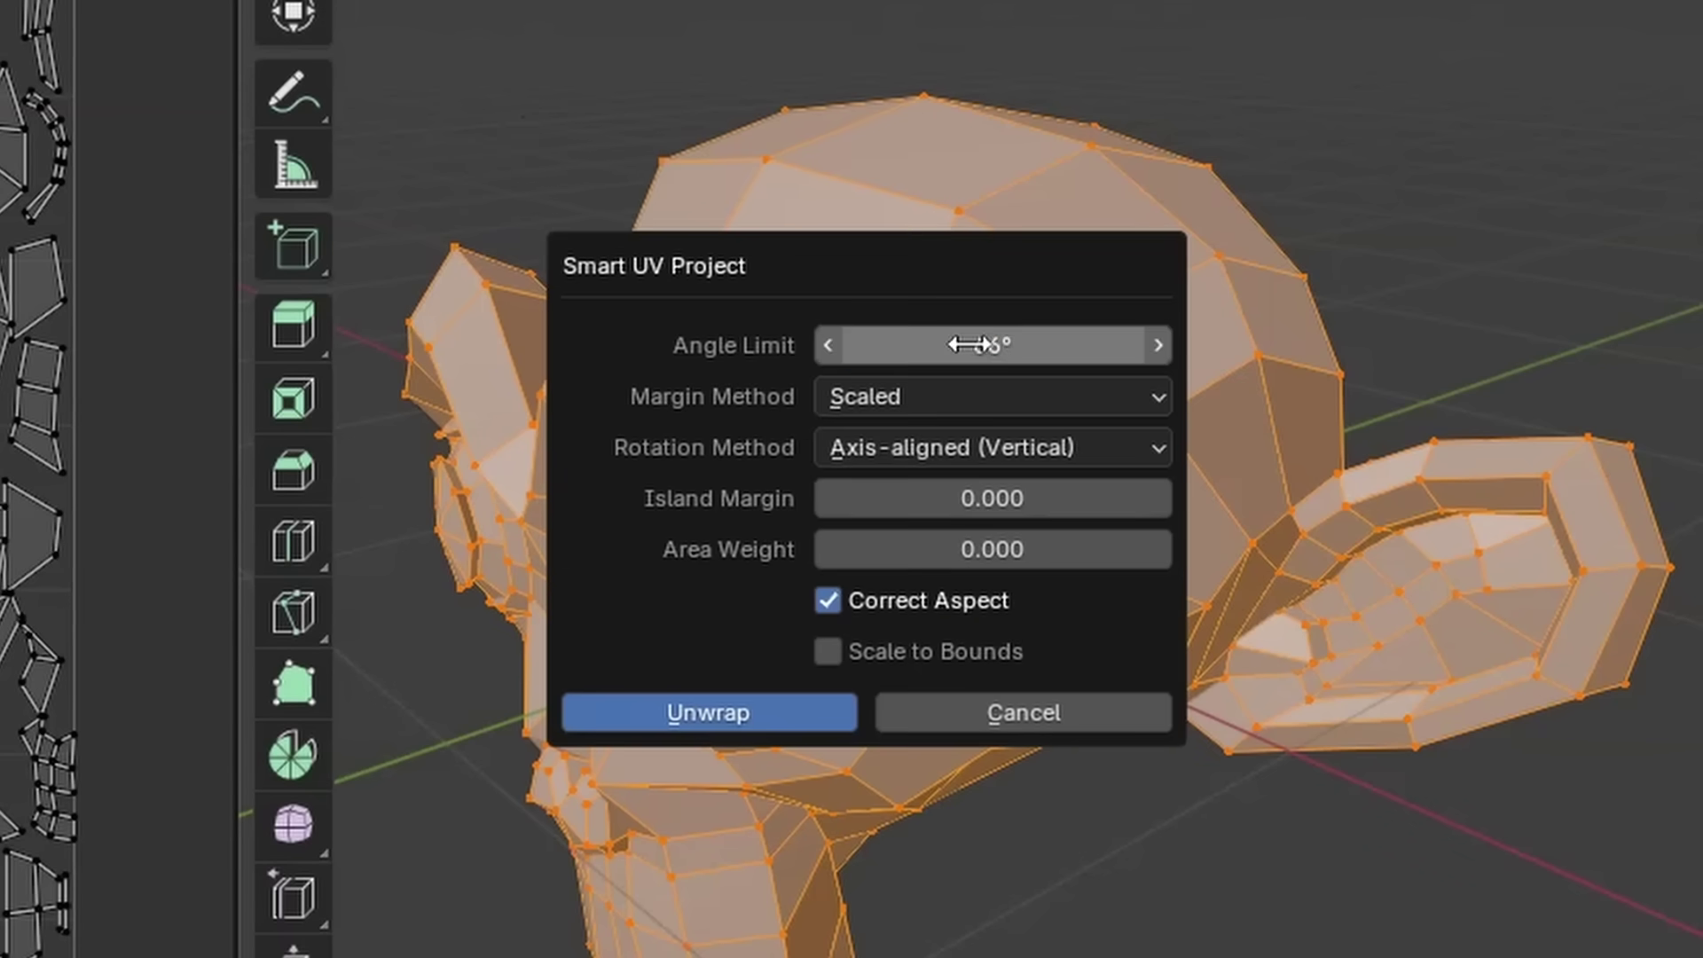
{"action": "left_click", "coordinate": [1033, 395]}
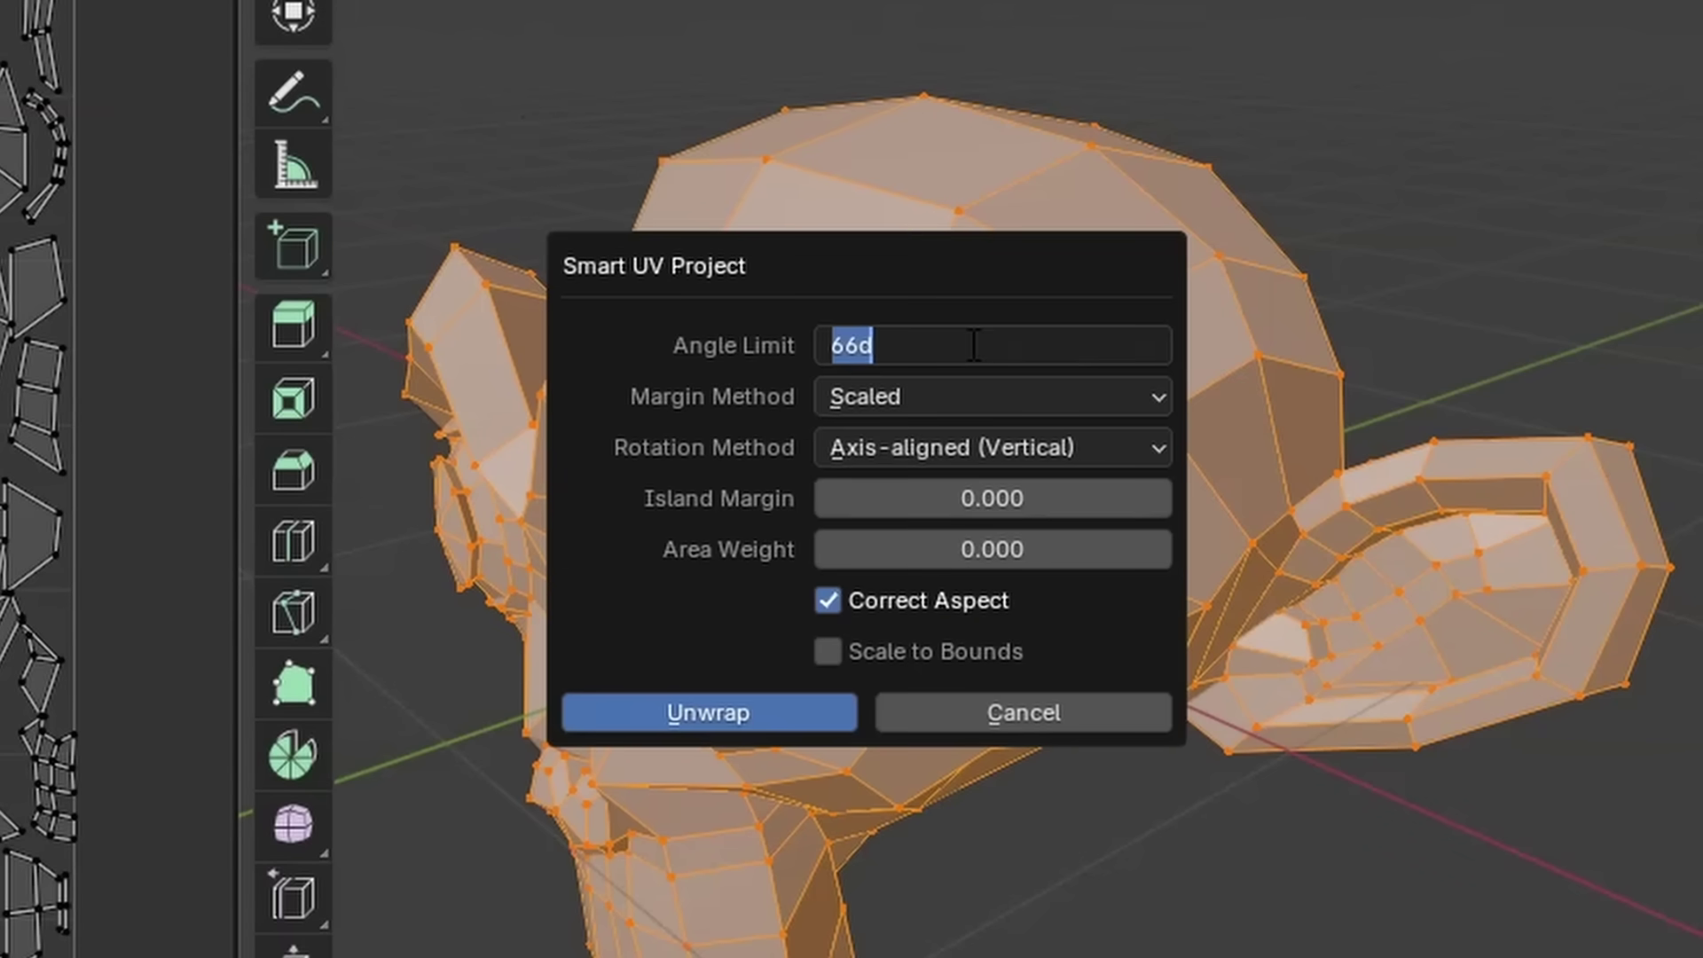
{"action": "type", "text": "30"}
{"action": "key", "text": "Return"}
{"action": "left_click", "coordinate": [708, 712]}
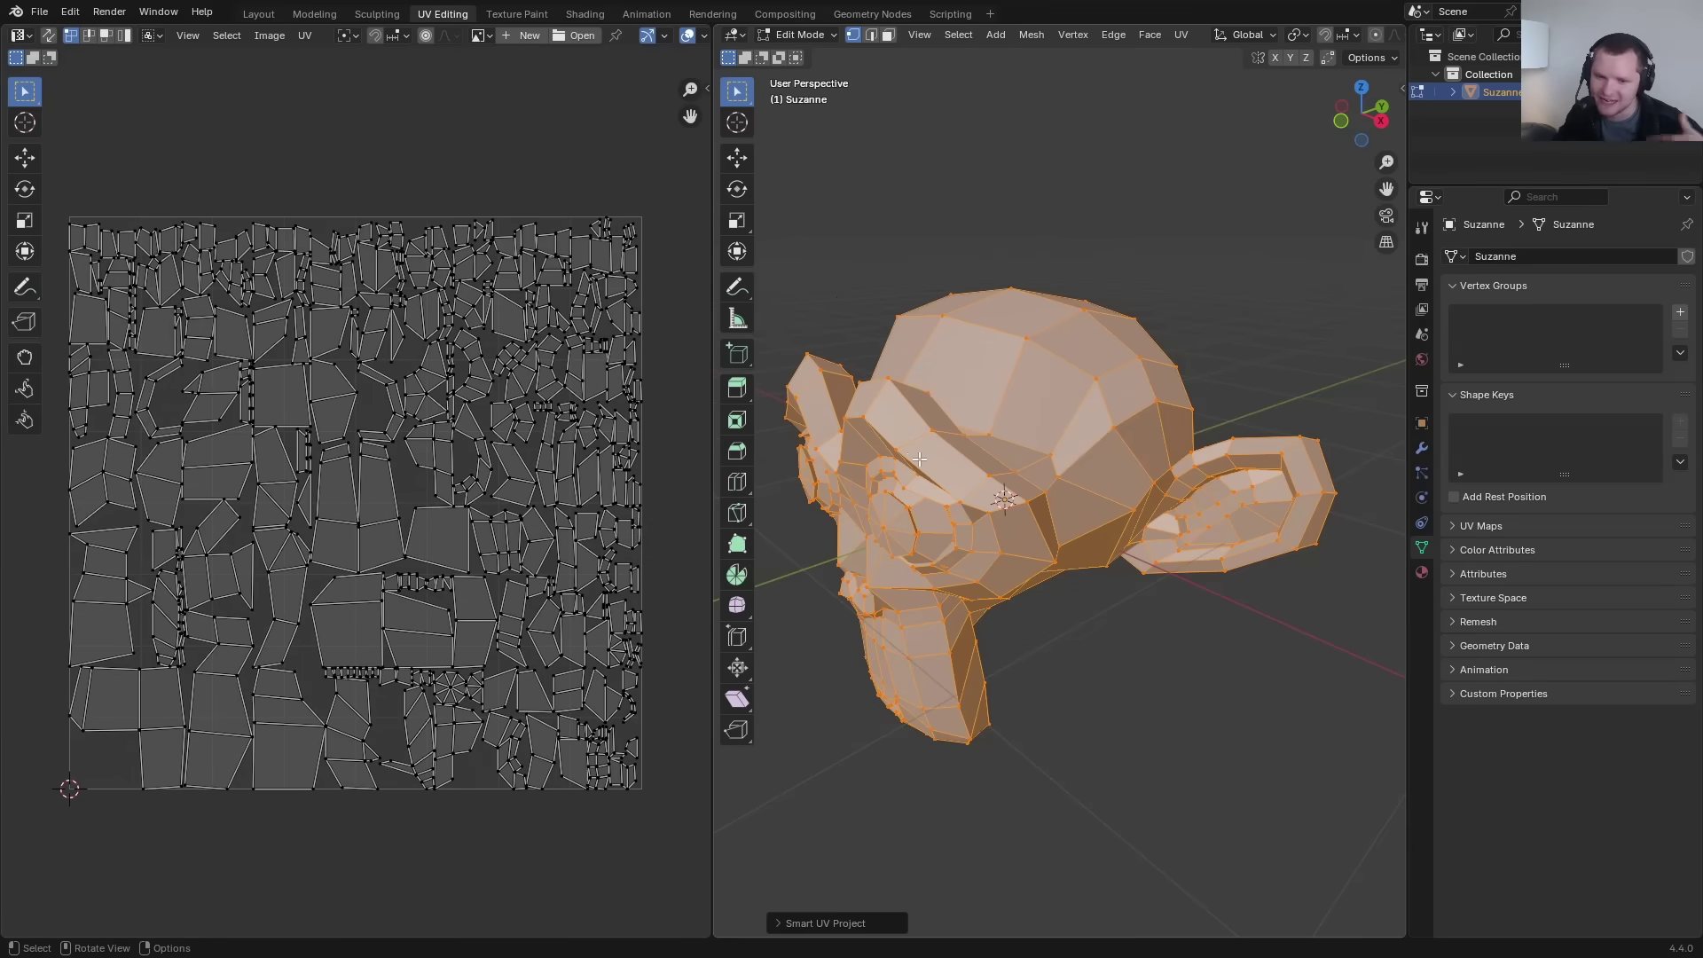
Mark the edge loop over the top of the monkey's head as a seam and unwrap the whole mesh.
{"action": "key", "text": "2"}
{"action": "left_click", "coordinate": [964, 307], "text": "alt"}
{"action": "key", "text": "ctrl+e"}
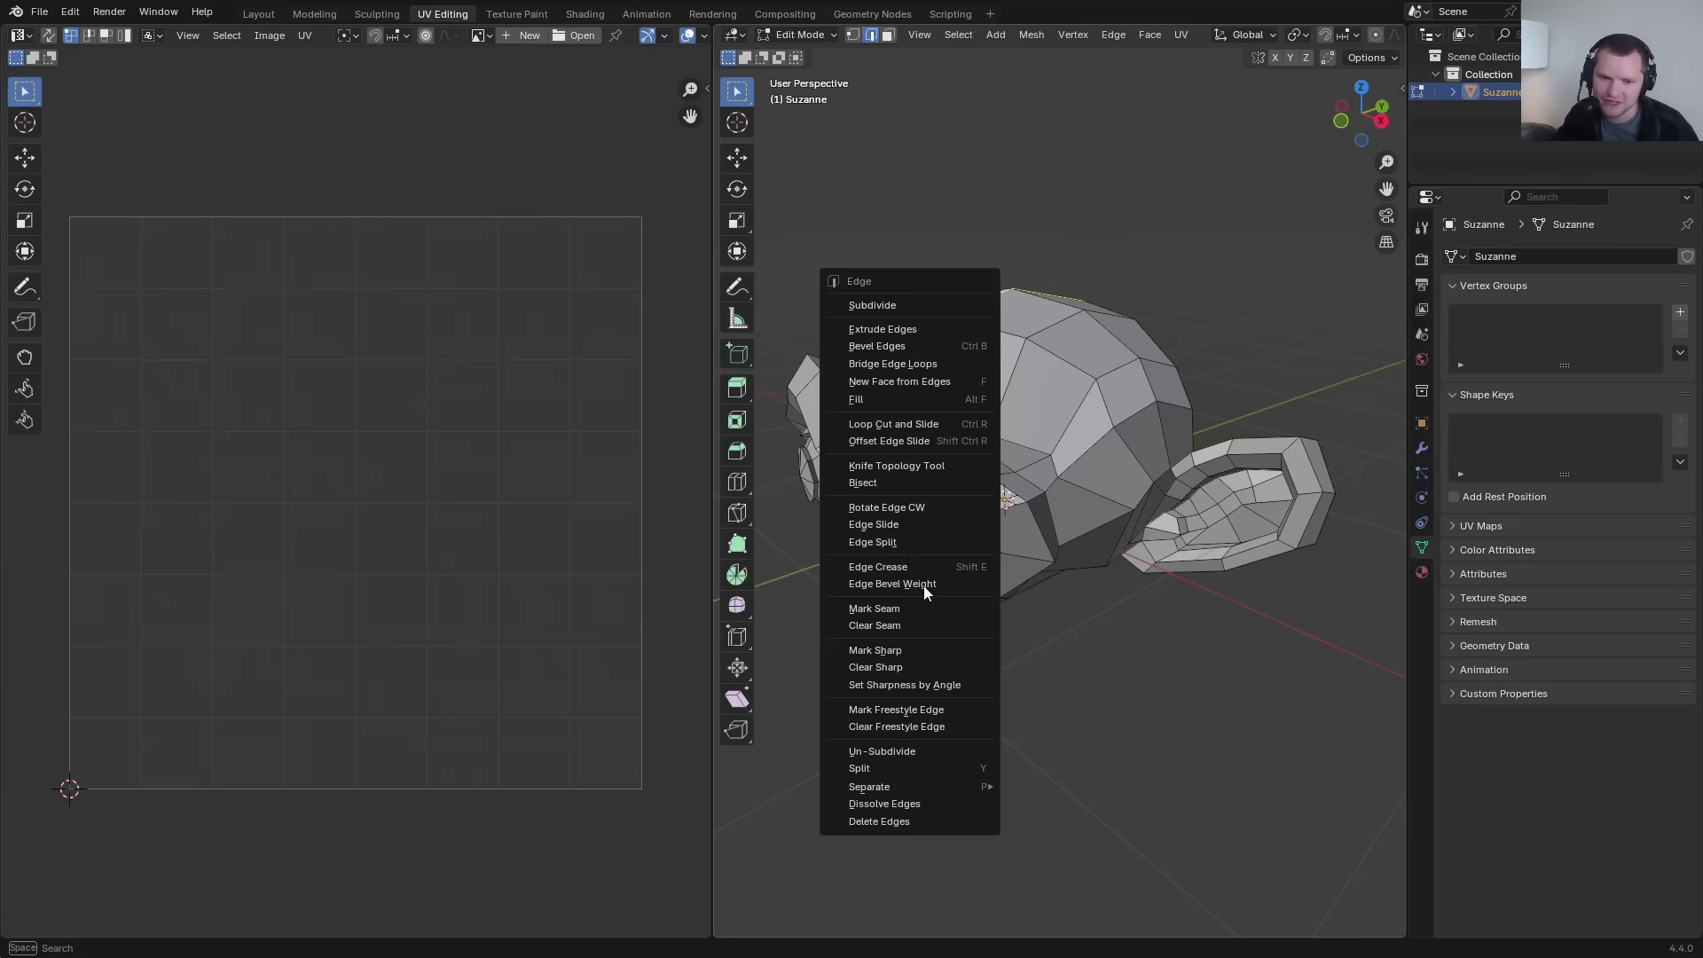
{"action": "left_click", "coordinate": [953, 608]}
{"action": "key", "text": "a"}
{"action": "key", "text": "u"}
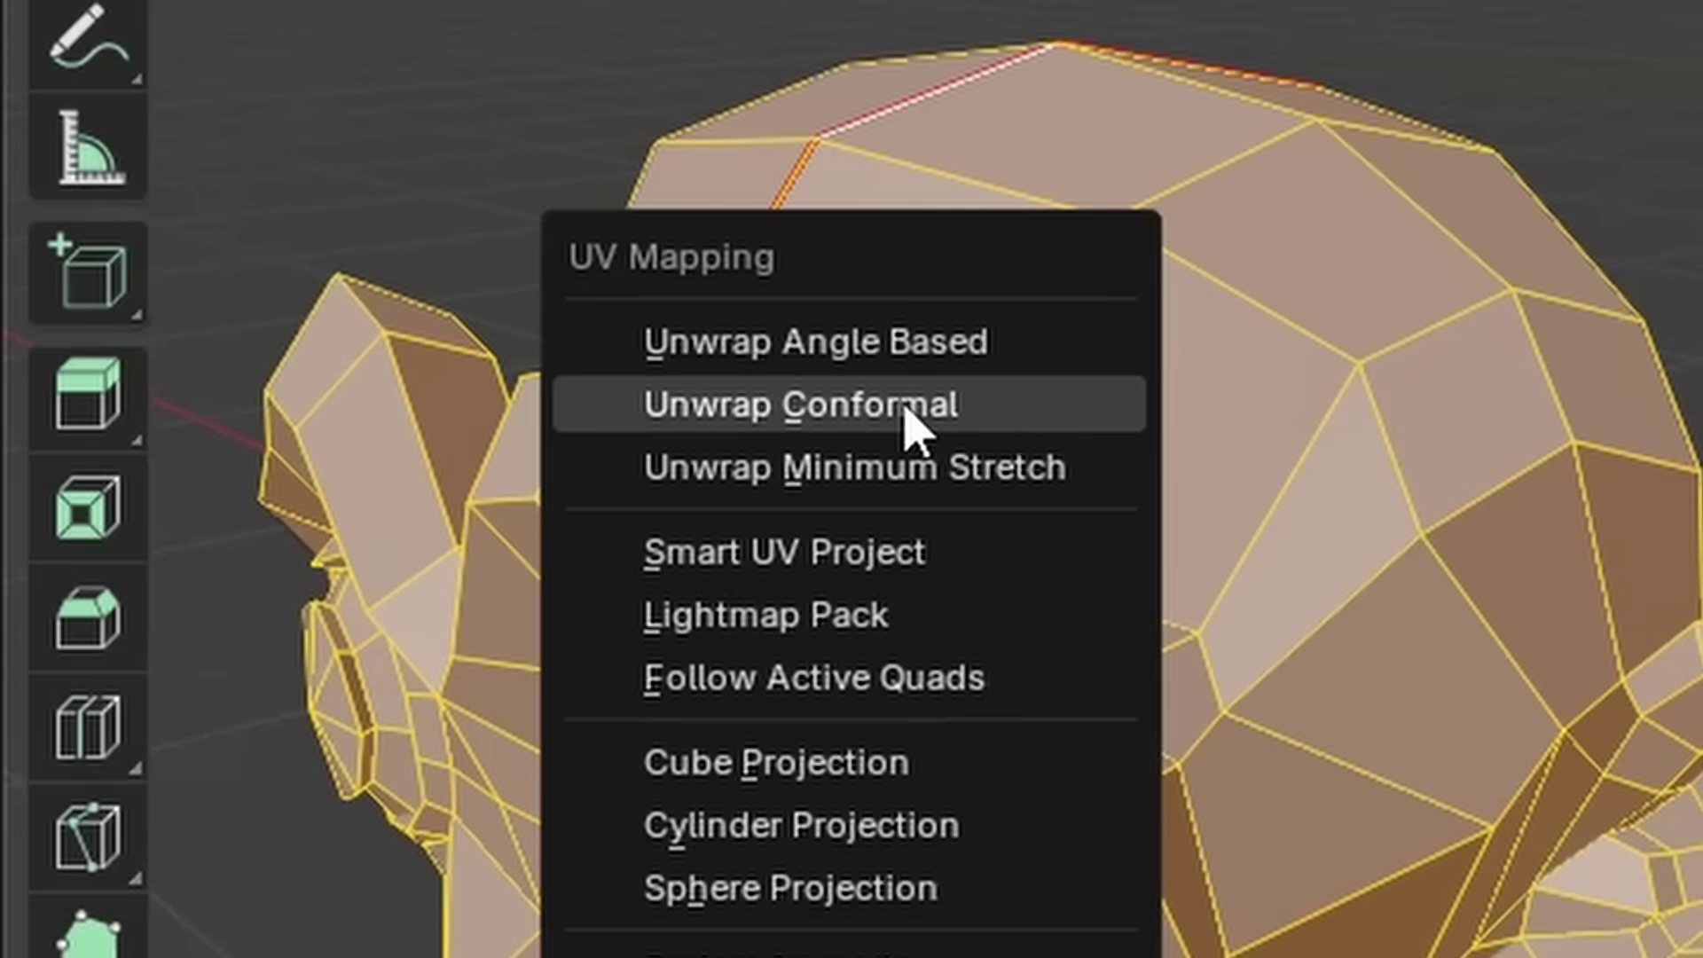
{"action": "left_click", "coordinate": [966, 390]}
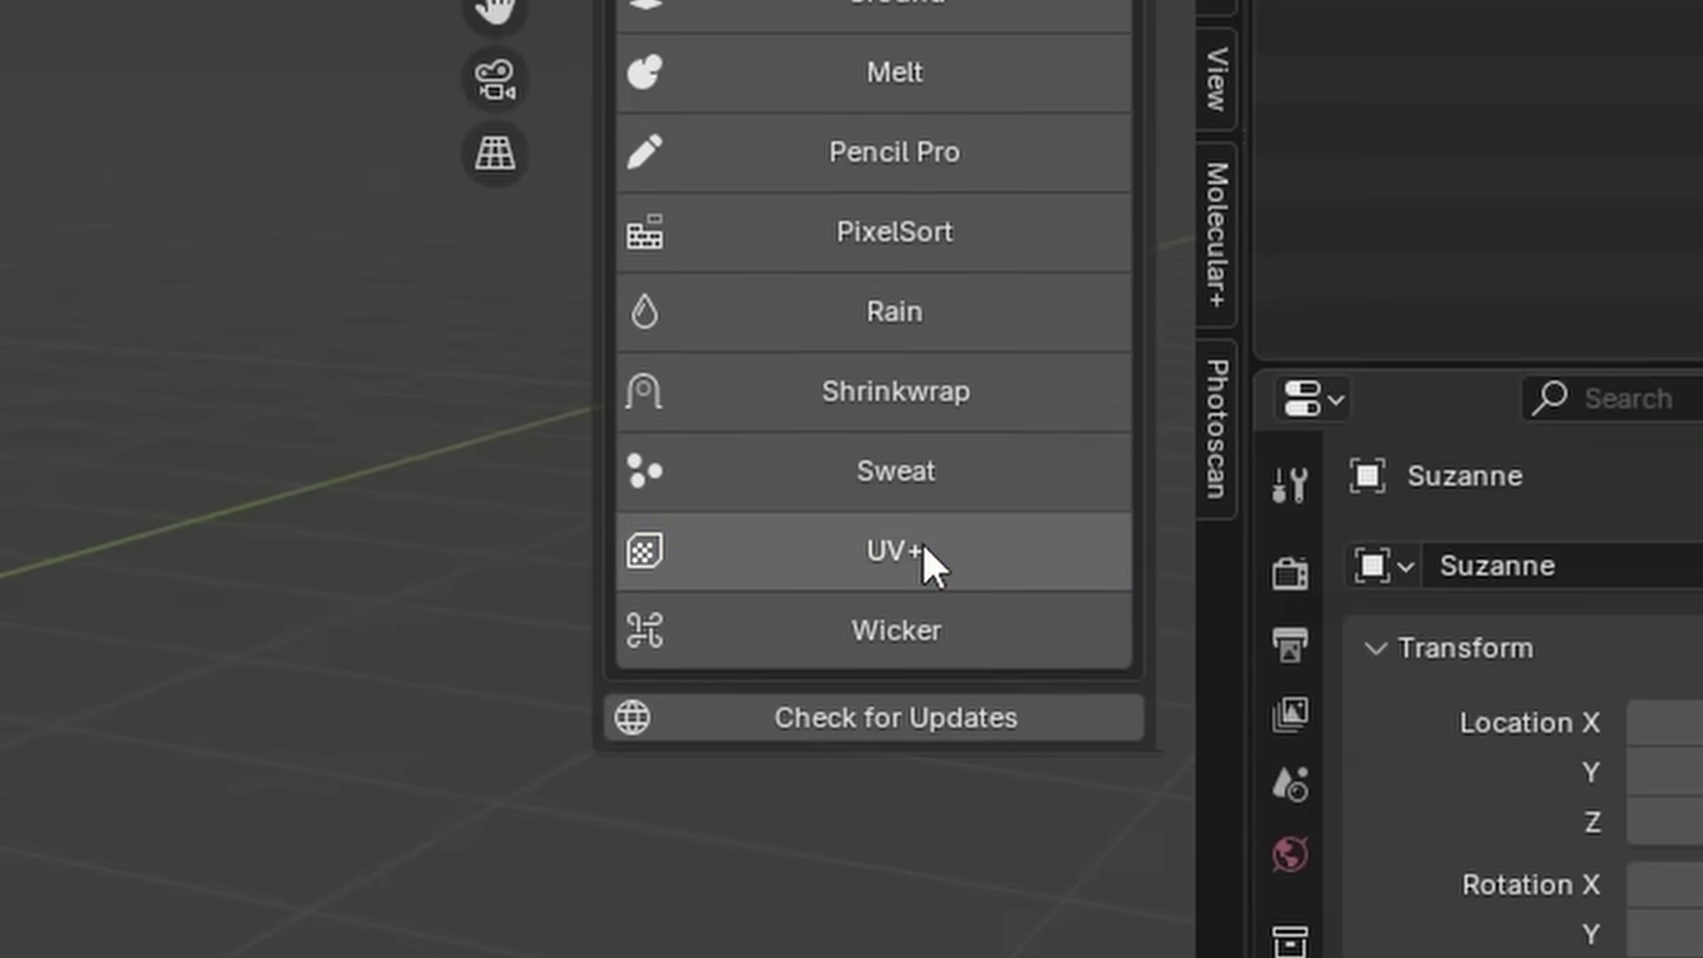
Apply UV+ to the monkey and step the Random unwrap's seed up several times.
{"action": "left_click", "coordinate": [1288, 384]}
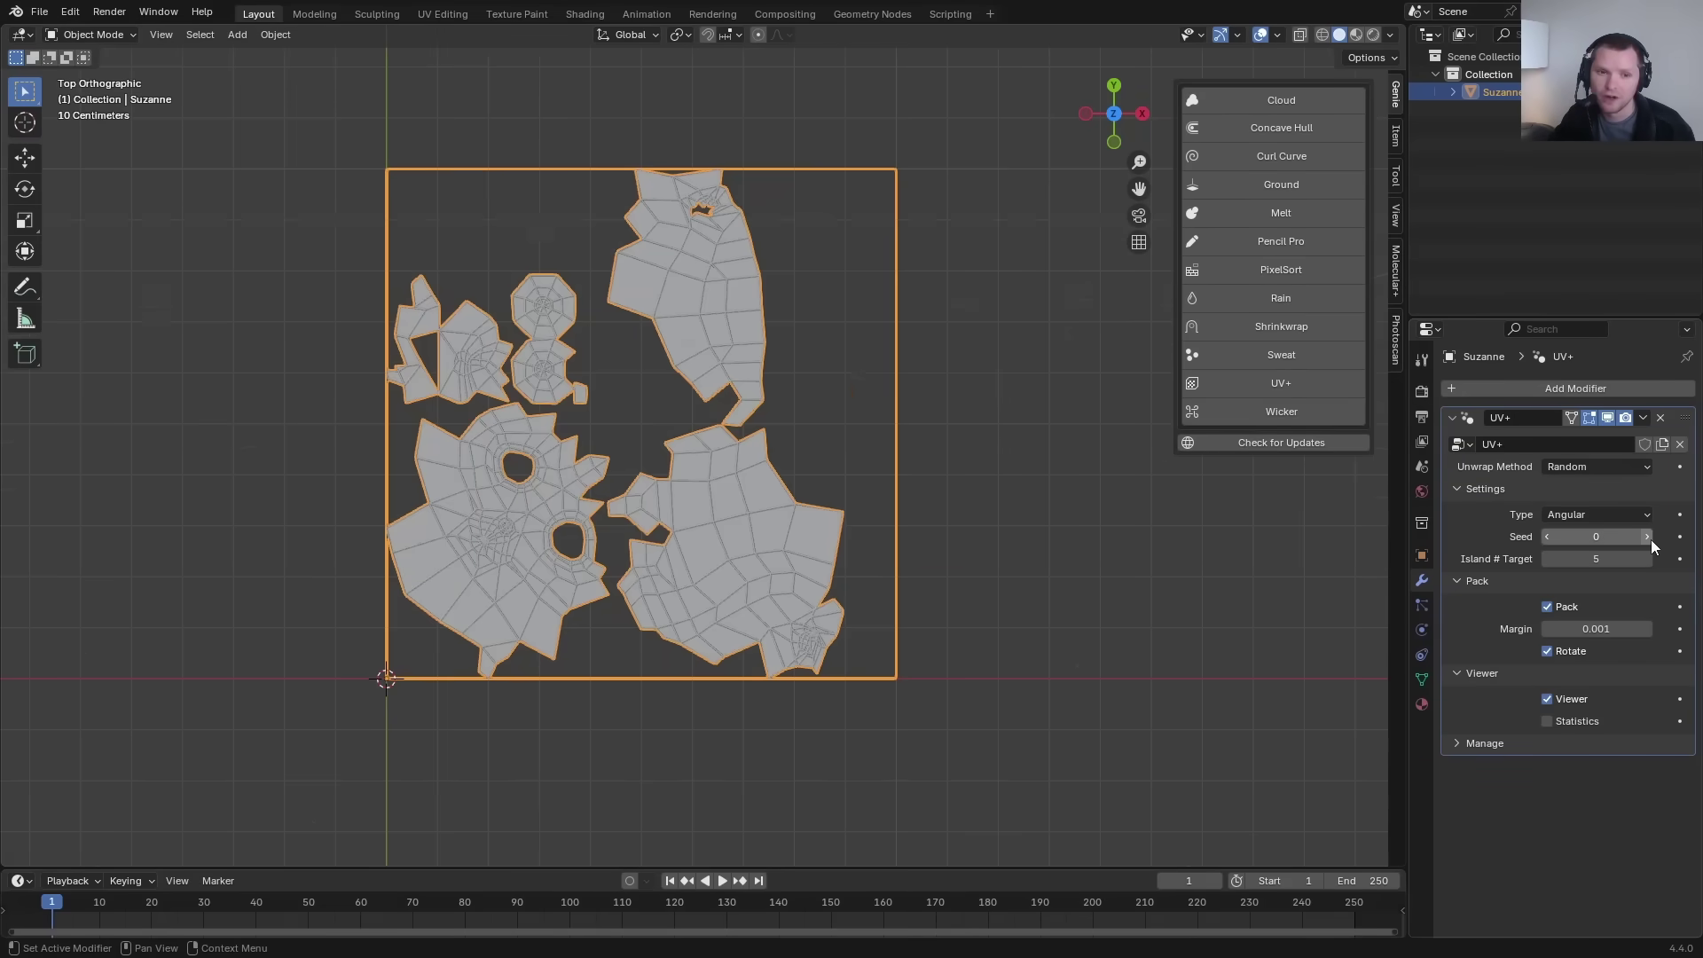
{"action": "left_click", "coordinate": [1651, 538]}
{"action": "left_click", "coordinate": [1650, 538]}
{"action": "left_click", "coordinate": [1651, 539]}
{"action": "left_click", "coordinate": [1649, 537]}
{"action": "left_click", "coordinate": [1647, 535]}
{"action": "left_click", "coordinate": [1647, 535]}
{"action": "left_click", "coordinate": [1647, 534]}
Switch the UV+ unwrap method to Edge Angle and try an angle of 40, settling on 50.
{"action": "left_click", "coordinate": [1587, 466]}
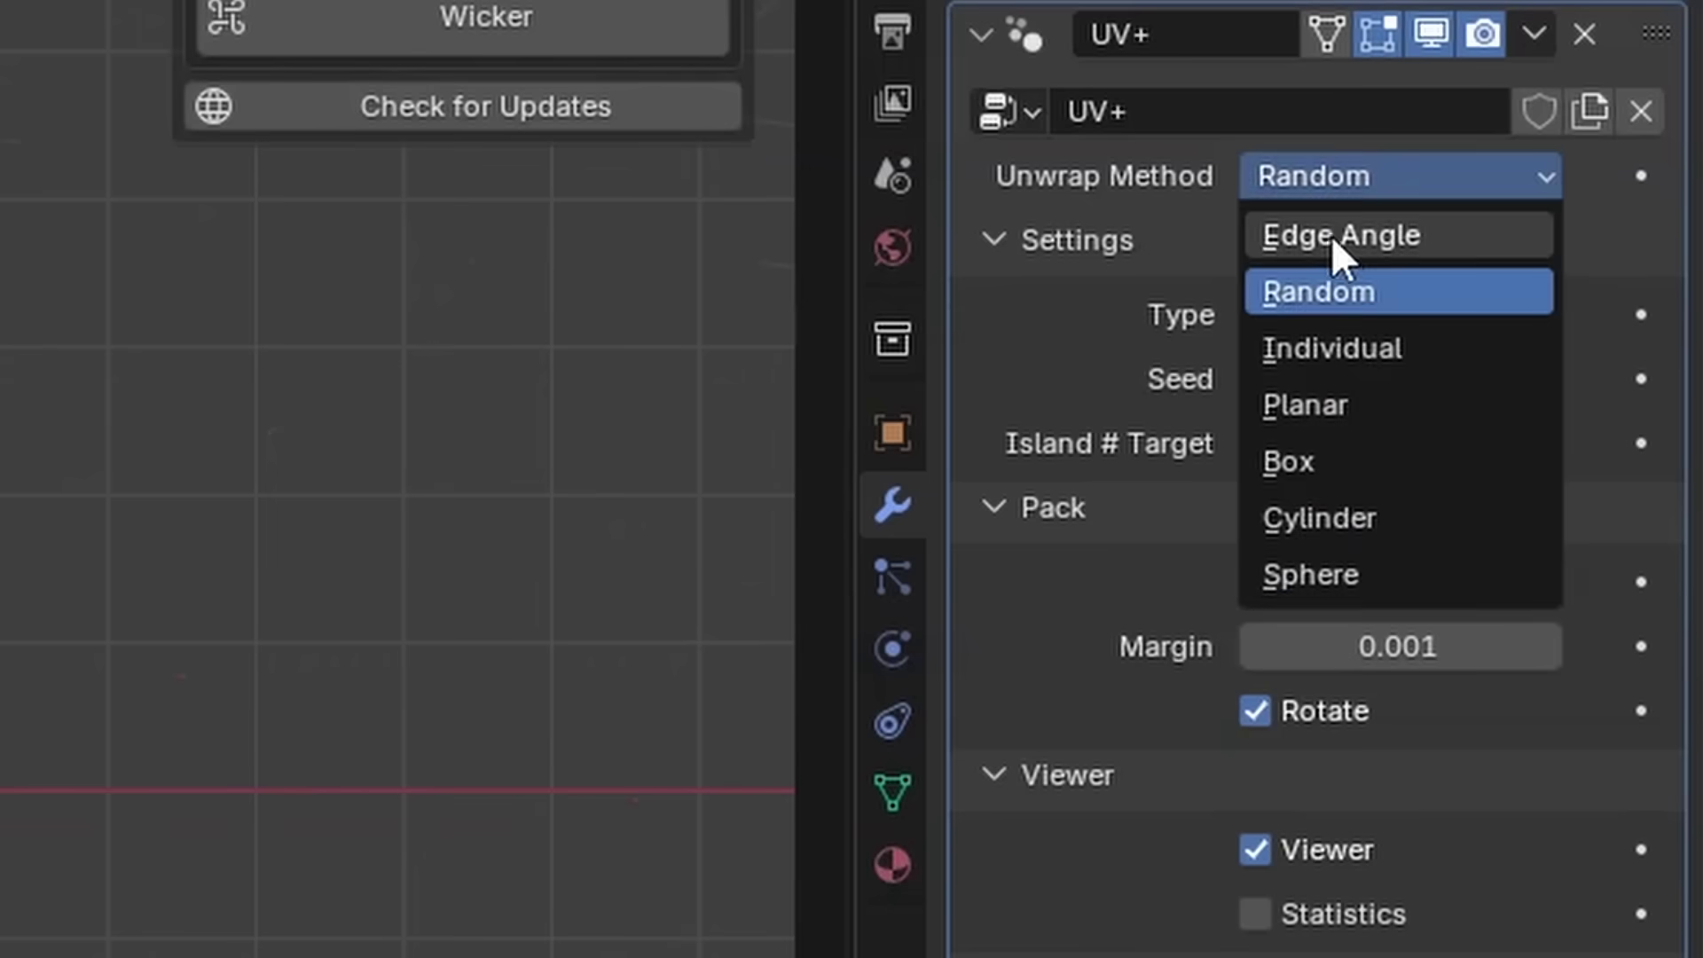
{"action": "left_click", "coordinate": [1556, 490]}
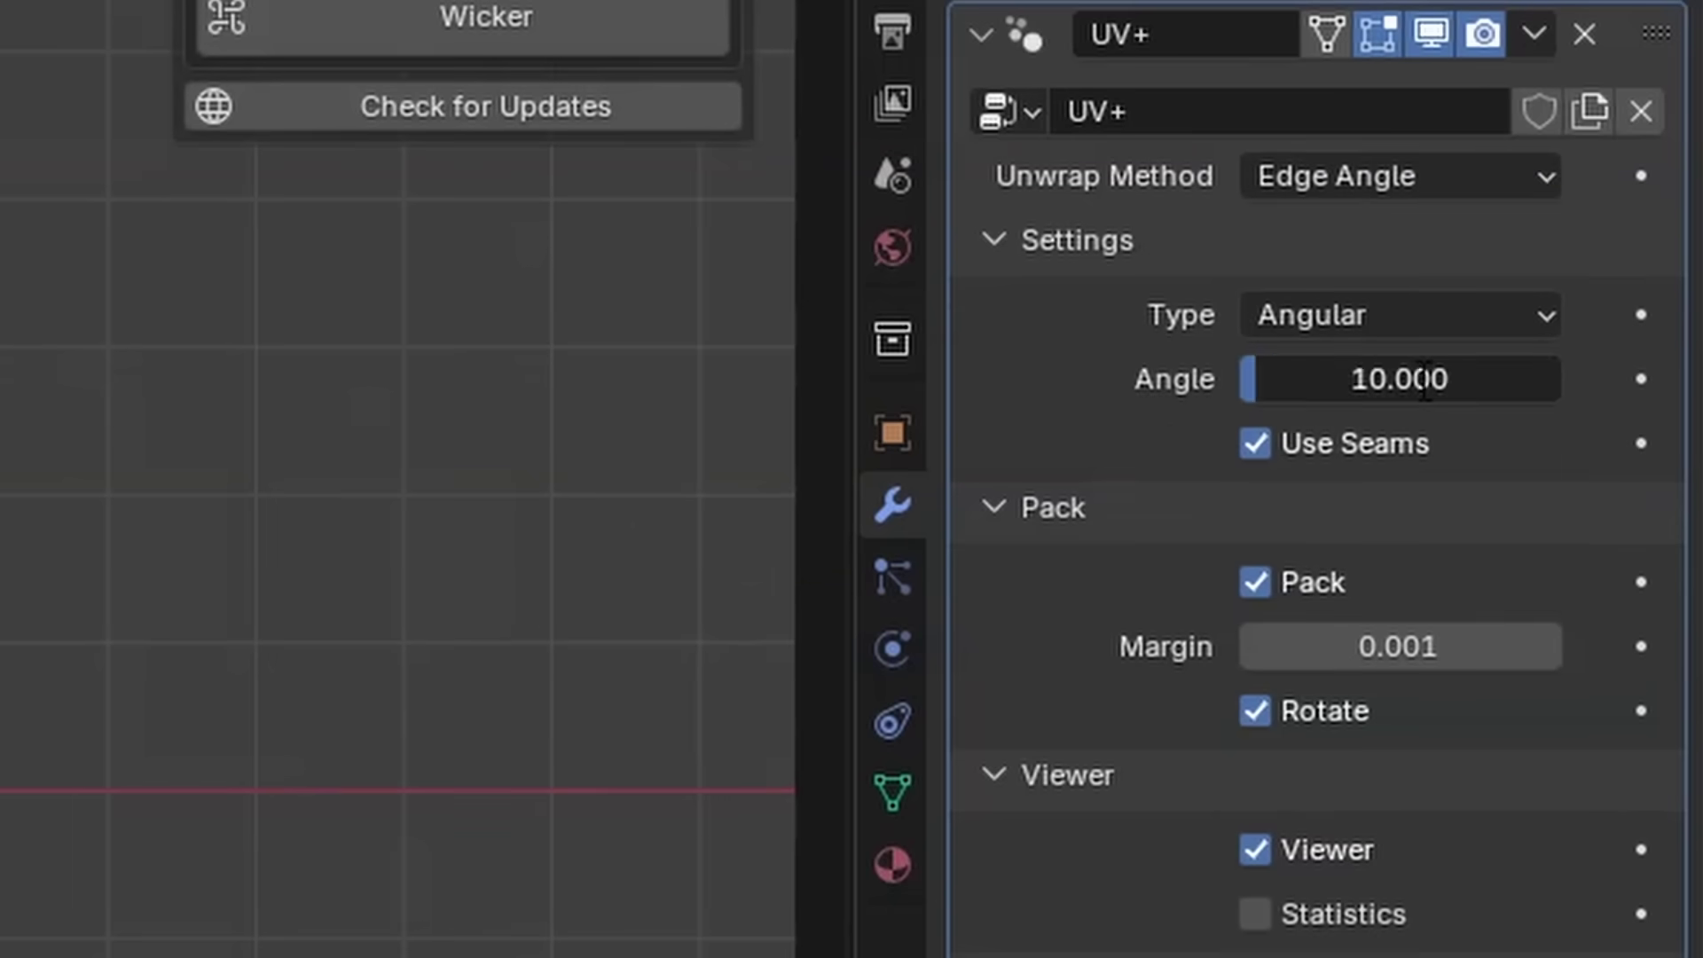
{"action": "left_click", "coordinate": [1426, 379]}
{"action": "type", "text": "40"}
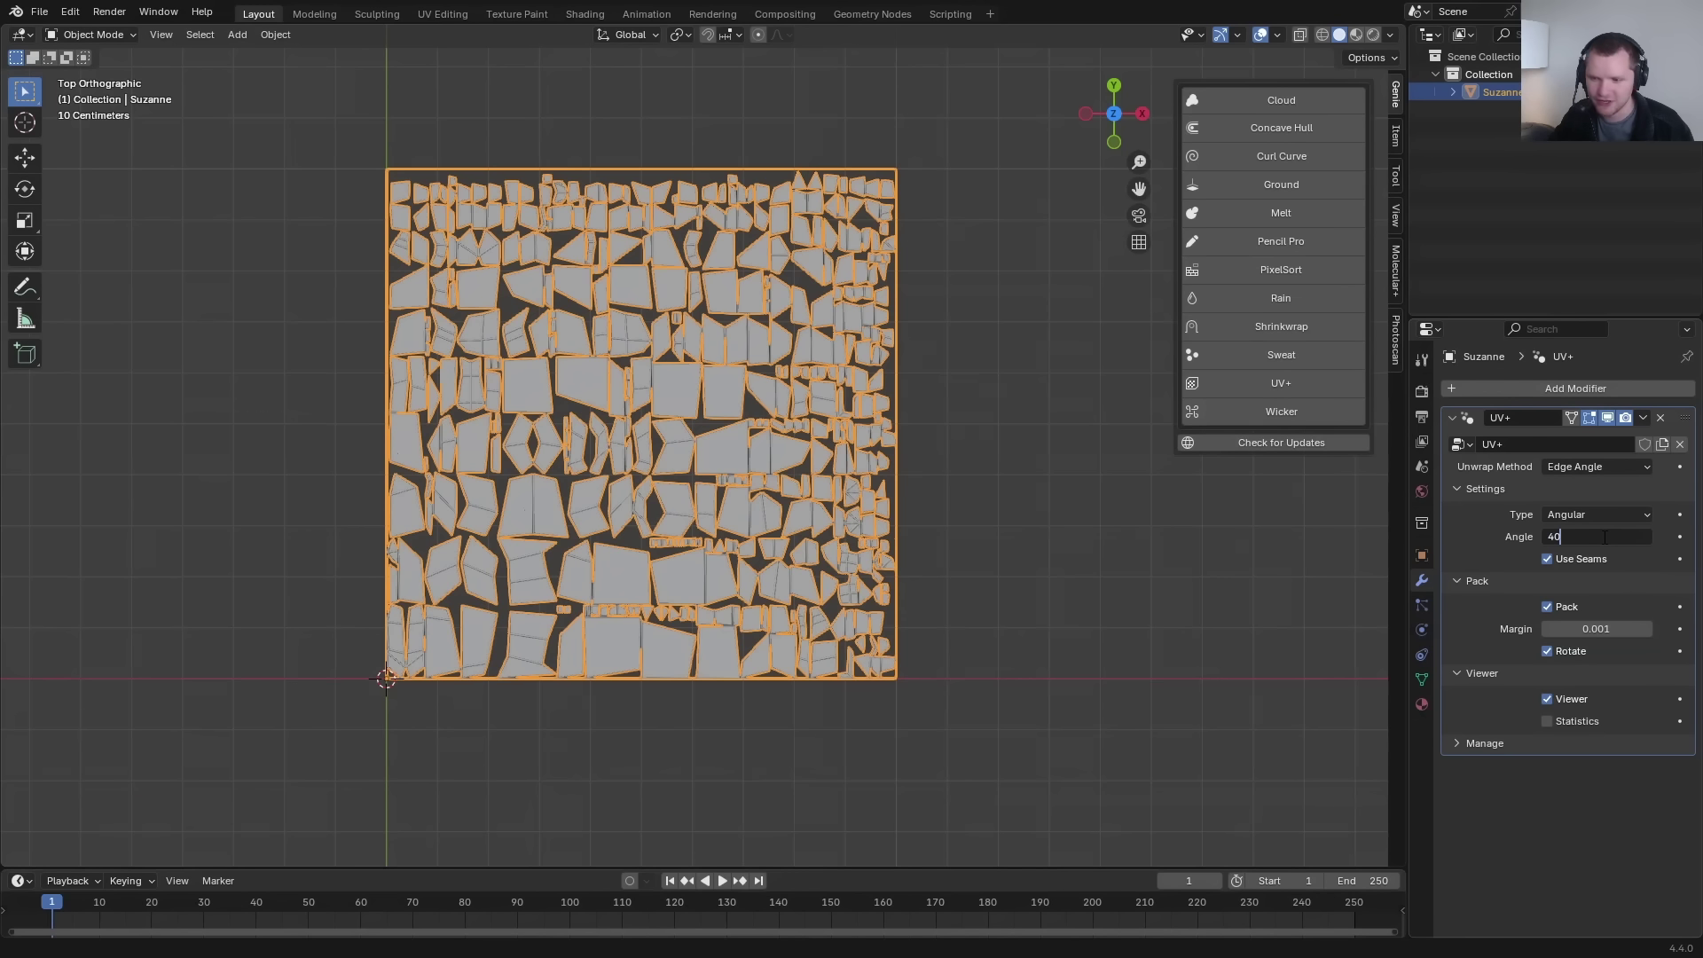
{"action": "key", "text": "Return"}
{"action": "left_click", "coordinate": [1426, 380]}
{"action": "type", "text": "50"}
{"action": "key", "text": "Return"}
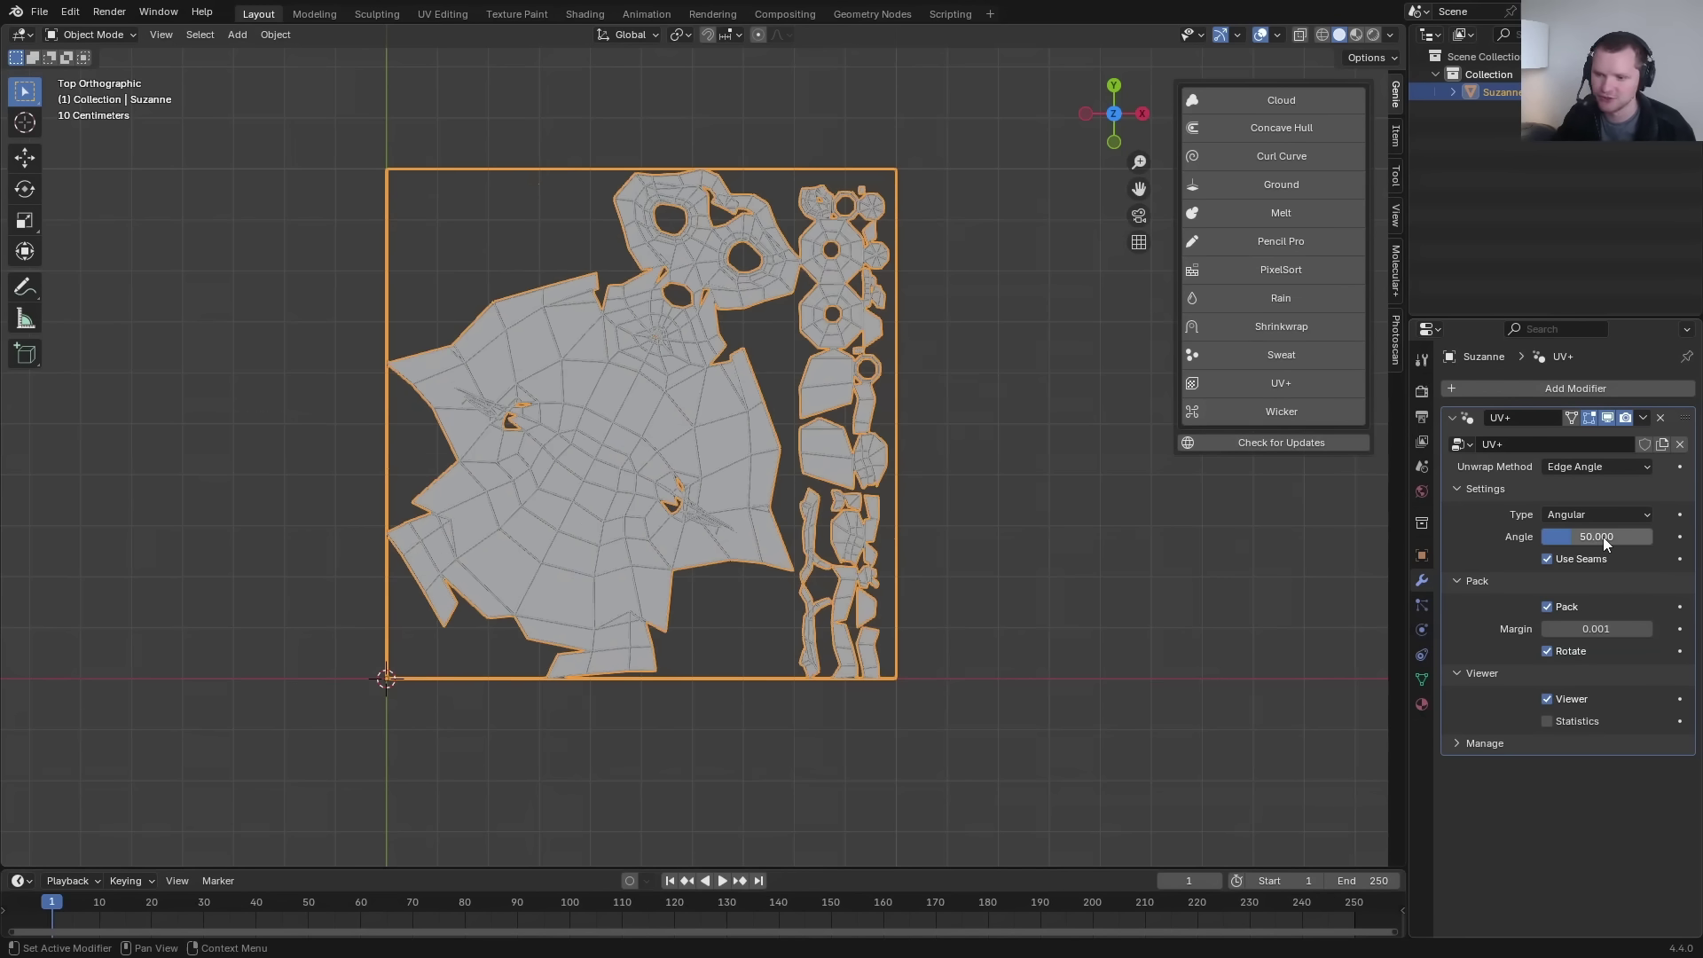
Mark the edge loop running around the monkey's head as a seam in Edit Mode and return to Object Mode.
{"action": "middle_click_drag", "start_coordinate": [709, 428], "coordinate": [576, 286]}
{"action": "key", "text": "Tab"}
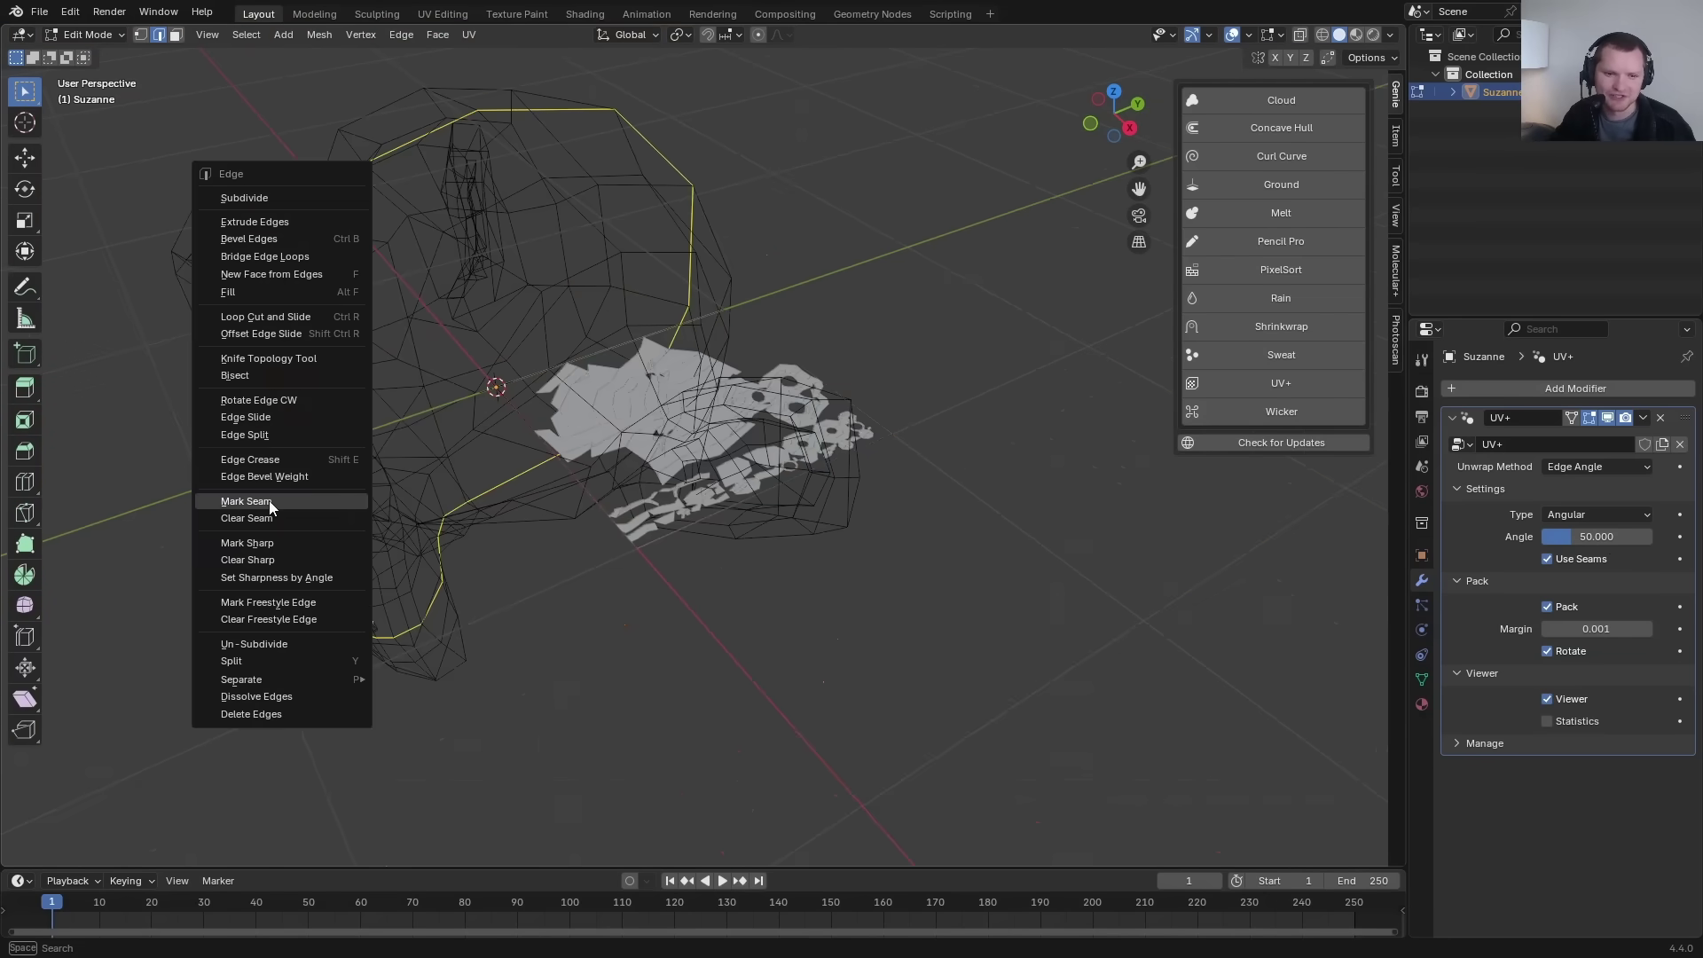
{"action": "left_click", "coordinate": [270, 502]}
{"action": "key", "text": "Tab"}
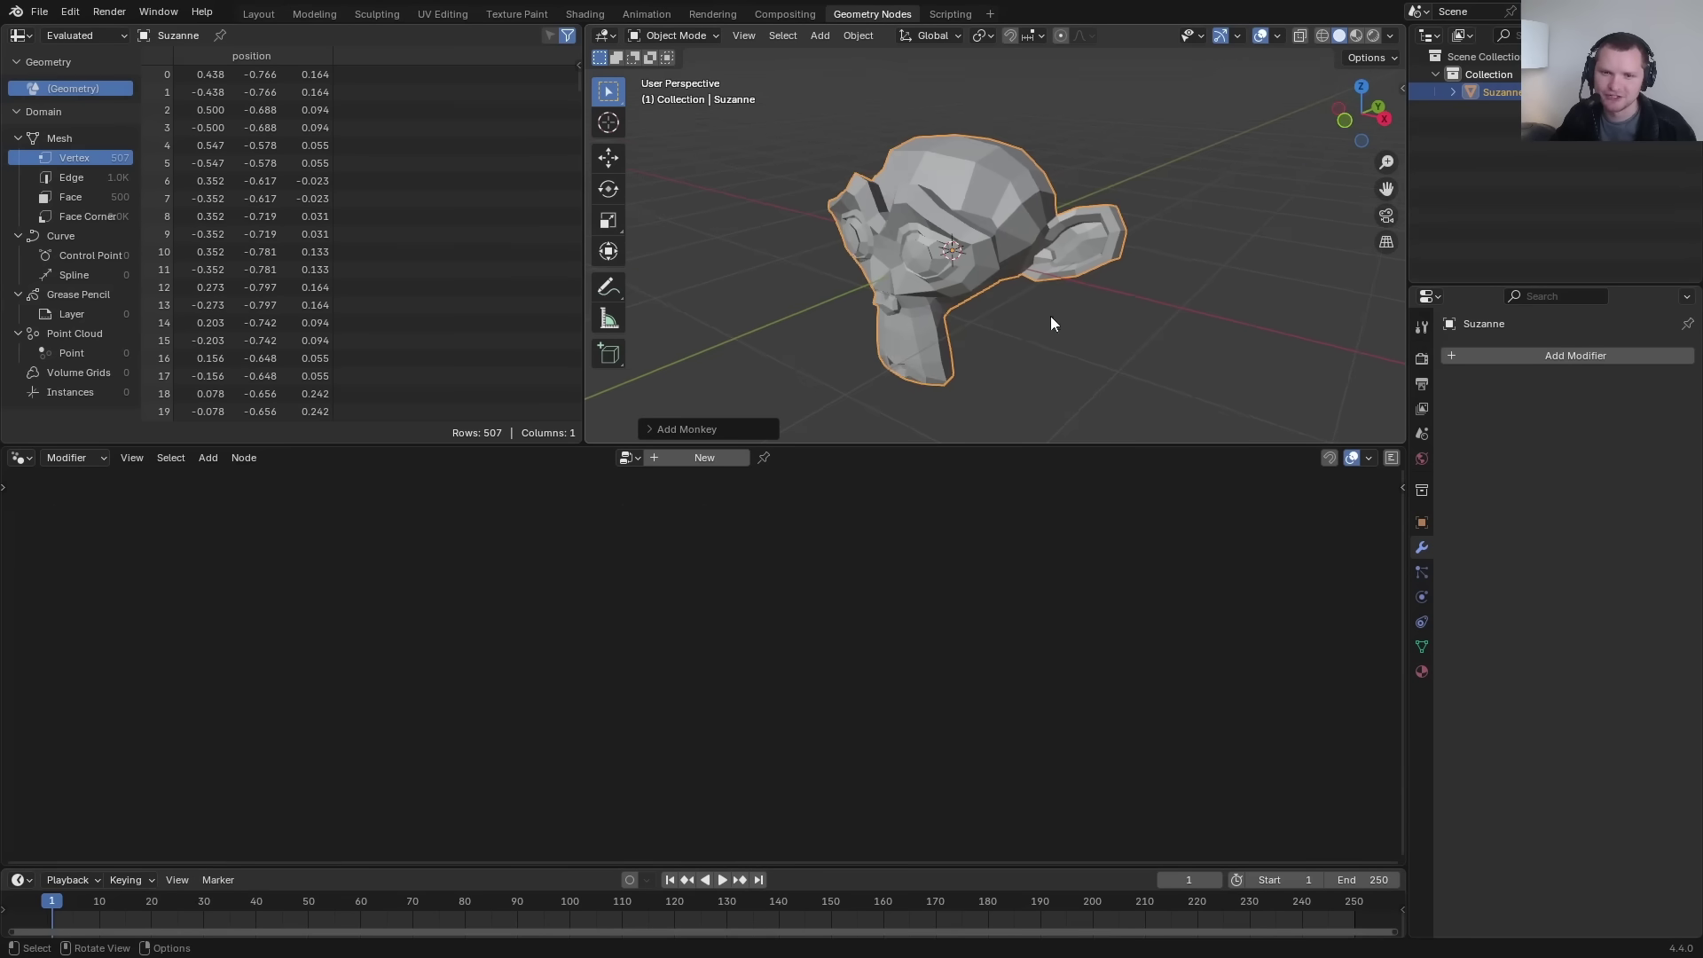
Create a new geometry node tree on the monkey and show its UV map in the spreadsheet's Face Corner data.
{"action": "left_click", "coordinate": [700, 460]}
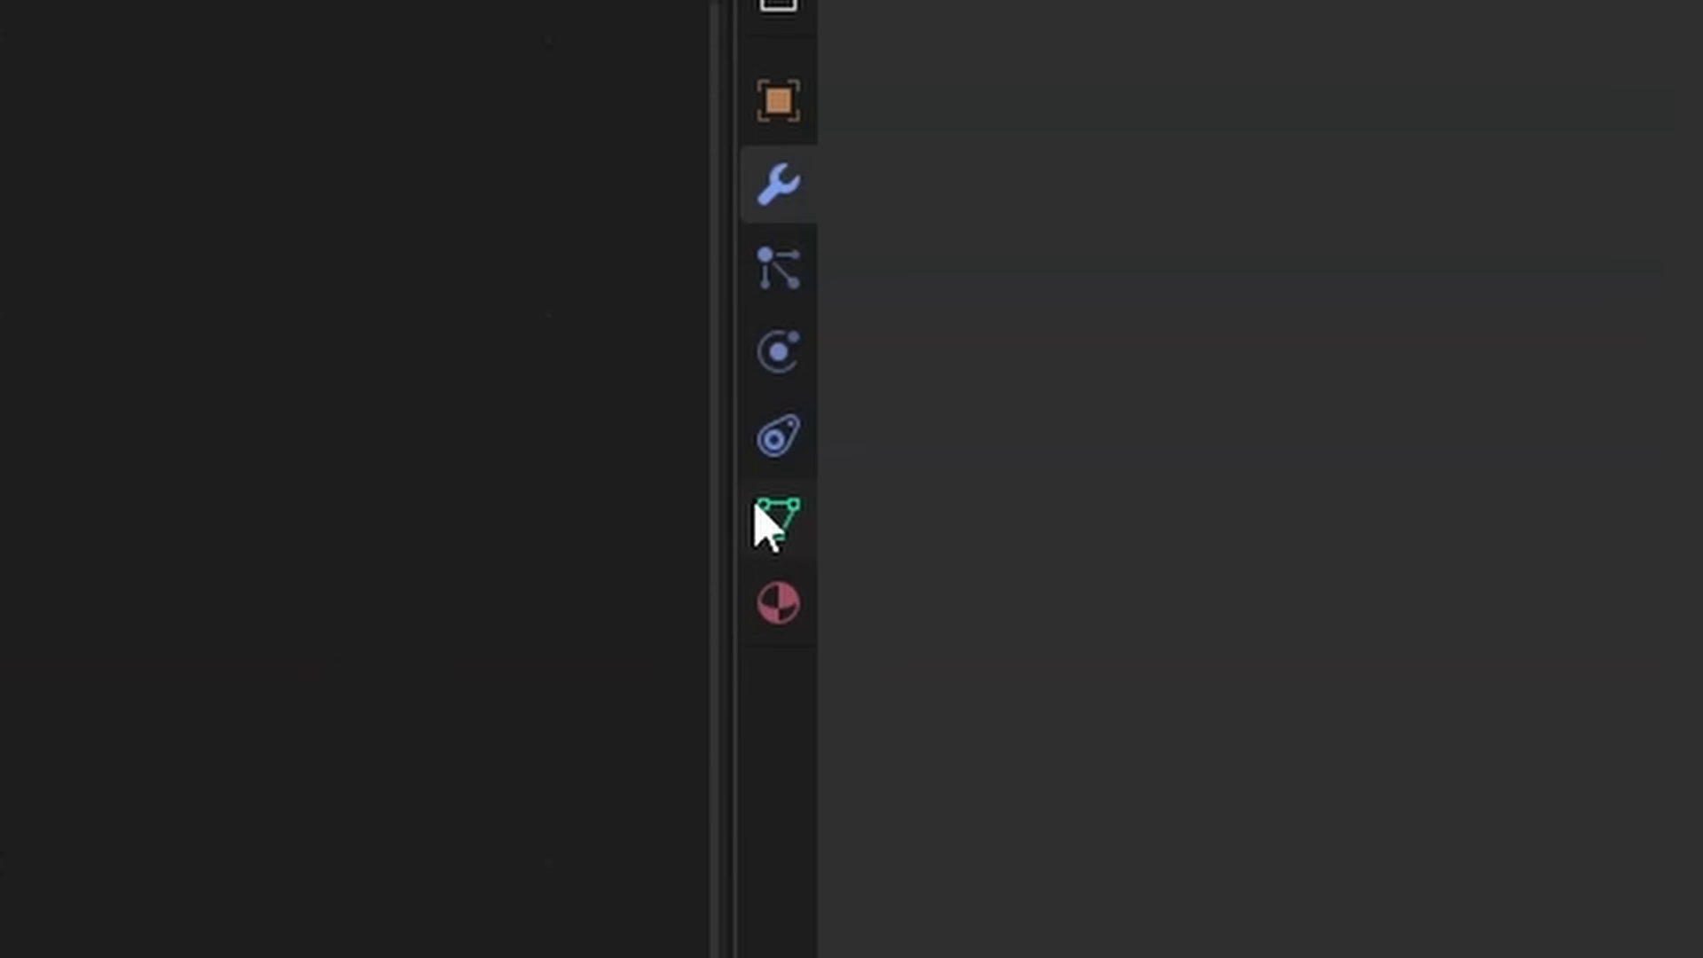
{"action": "left_click", "coordinate": [1419, 647]}
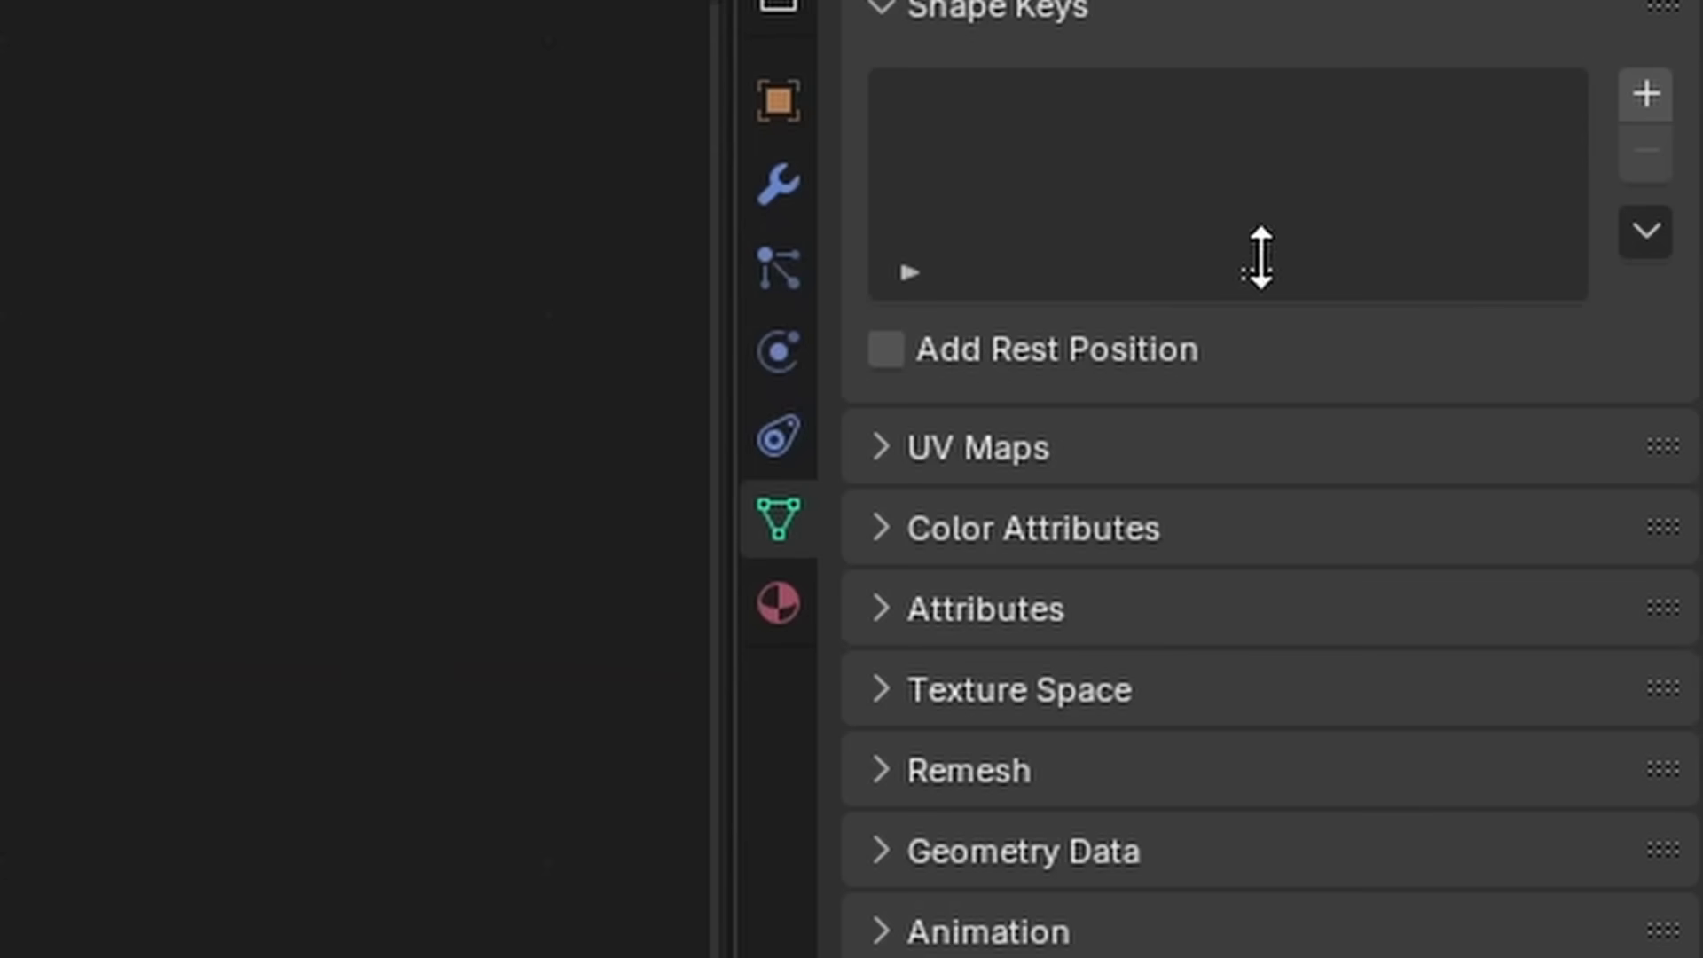
{"action": "left_click", "coordinate": [1138, 466]}
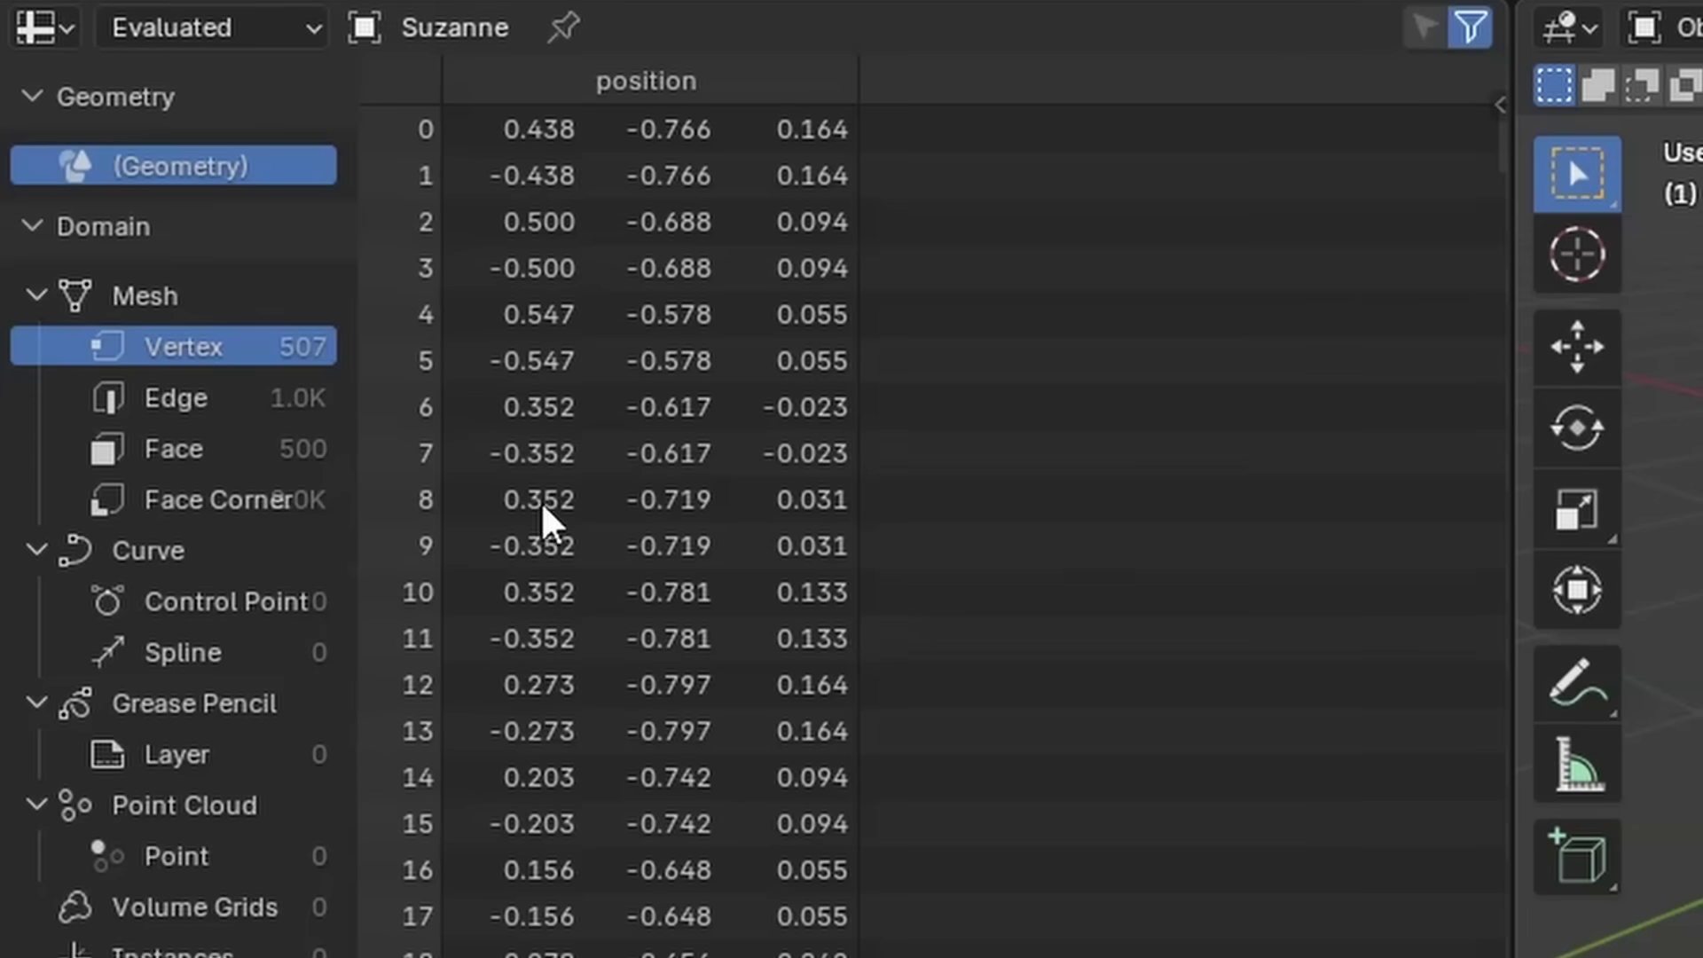
{"action": "left_click", "coordinate": [245, 510]}
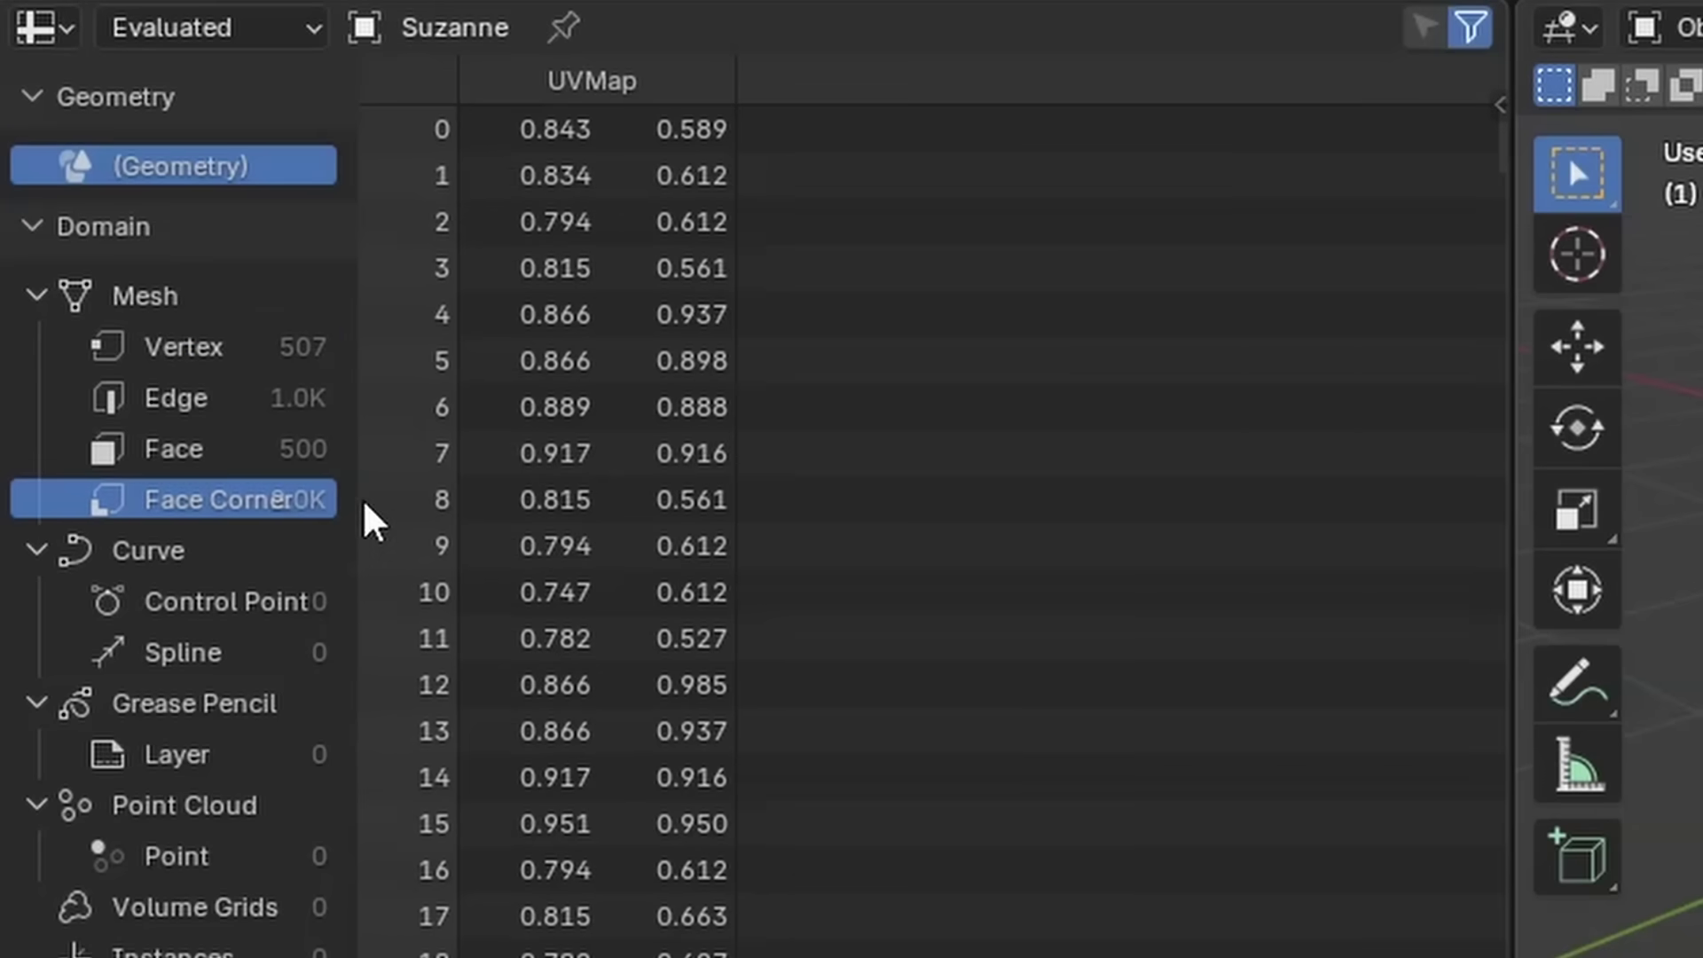
{"action": "left_click_drag", "start_coordinate": [365, 505], "coordinate": [454, 496]}
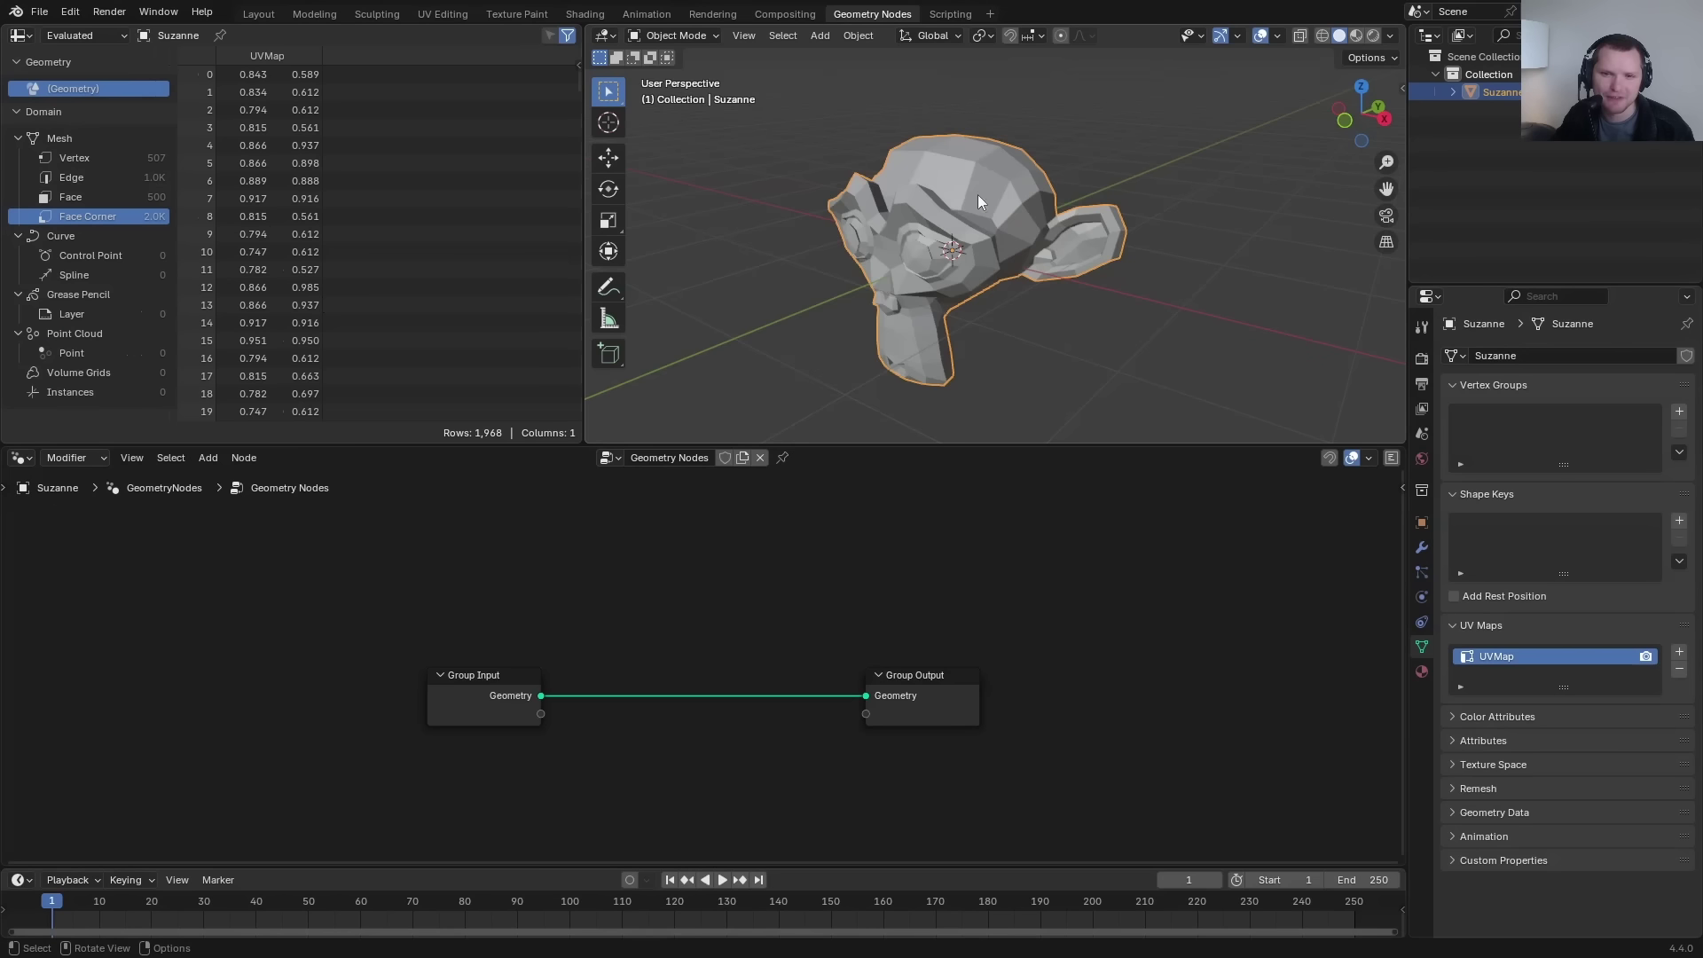
Insert a Store Named Attribute node on the link between Group Input and Group Output.
{"action": "scroll", "coordinate": [1009, 190], "scroll_direction": "up", "scroll_amount": 4}
{"action": "mouse_move", "coordinate": [1009, 189]}
{"action": "middle_mouse_down"}
{"action": "mouse_move", "coordinate": [1005, 174]}
{"action": "mouse_move", "coordinate": [906, 192]}
{"action": "mouse_move", "coordinate": [1141, 177]}
{"action": "mouse_move", "coordinate": [1012, 172]}
{"action": "middle_mouse_up"}
{"action": "scroll", "coordinate": [1014, 174], "scroll_direction": "down", "scroll_amount": 5}
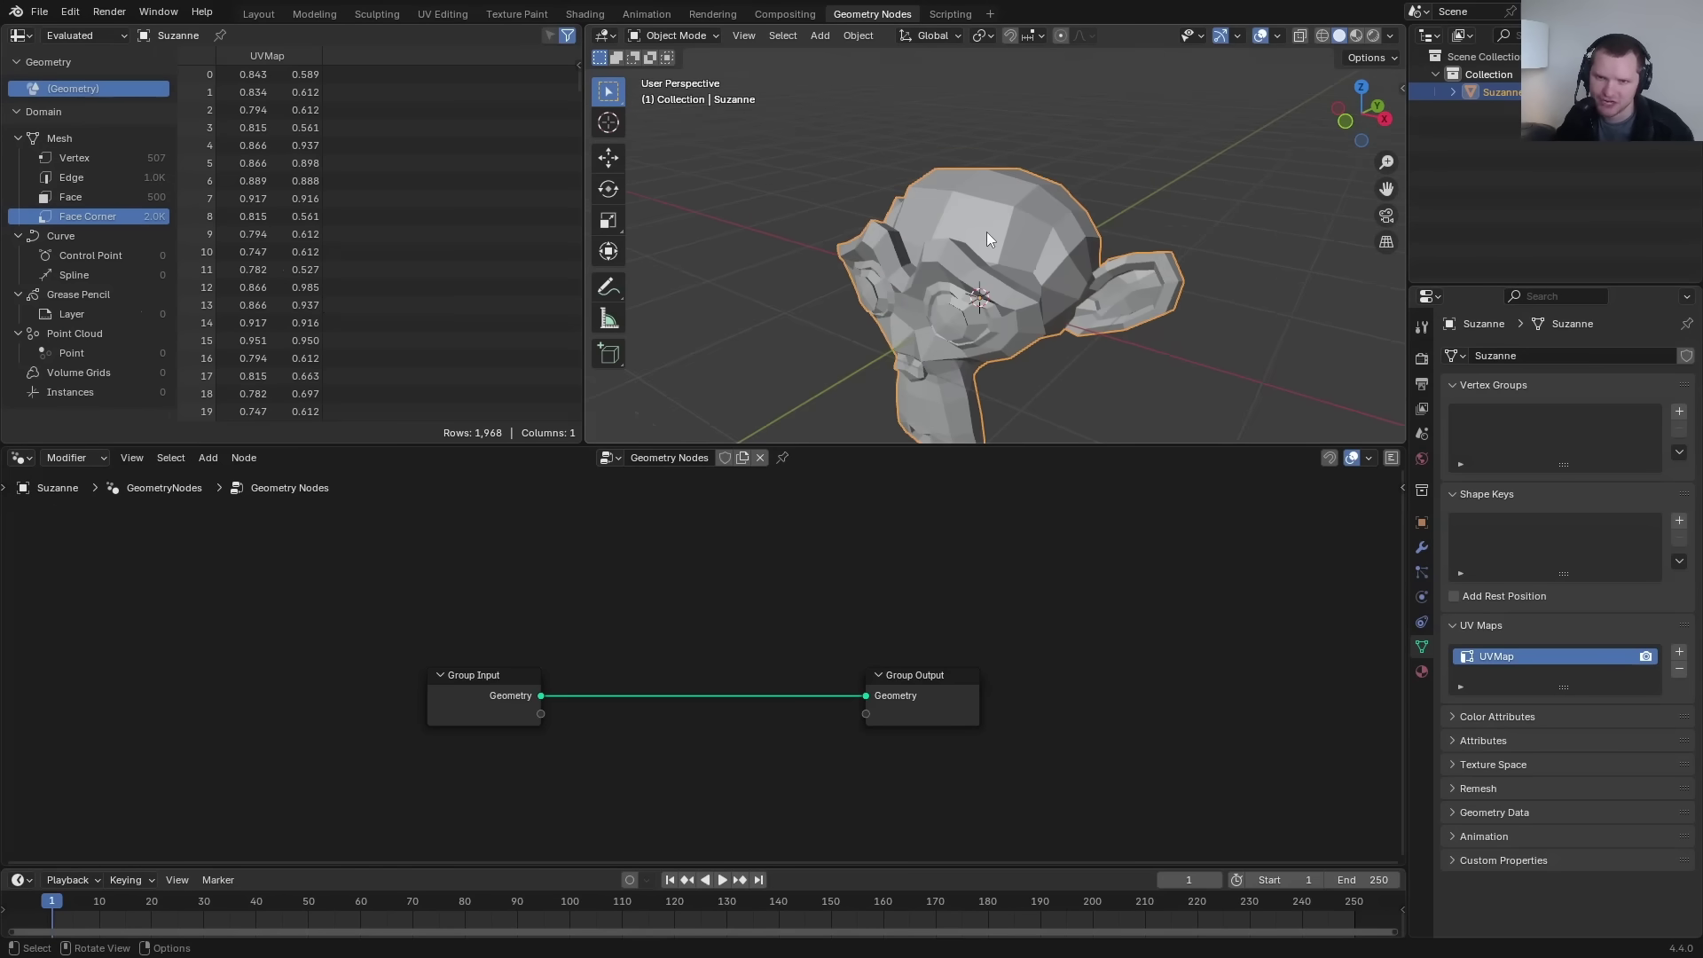
{"action": "middle_click_drag", "start_coordinate": [974, 266], "coordinate": [978, 221], "text": "shift"}
{"action": "scroll", "coordinate": [700, 666], "scroll_direction": "up", "scroll_amount": 4}
{"action": "key", "text": "shift+a"}
{"action": "type", "text": "stor"}
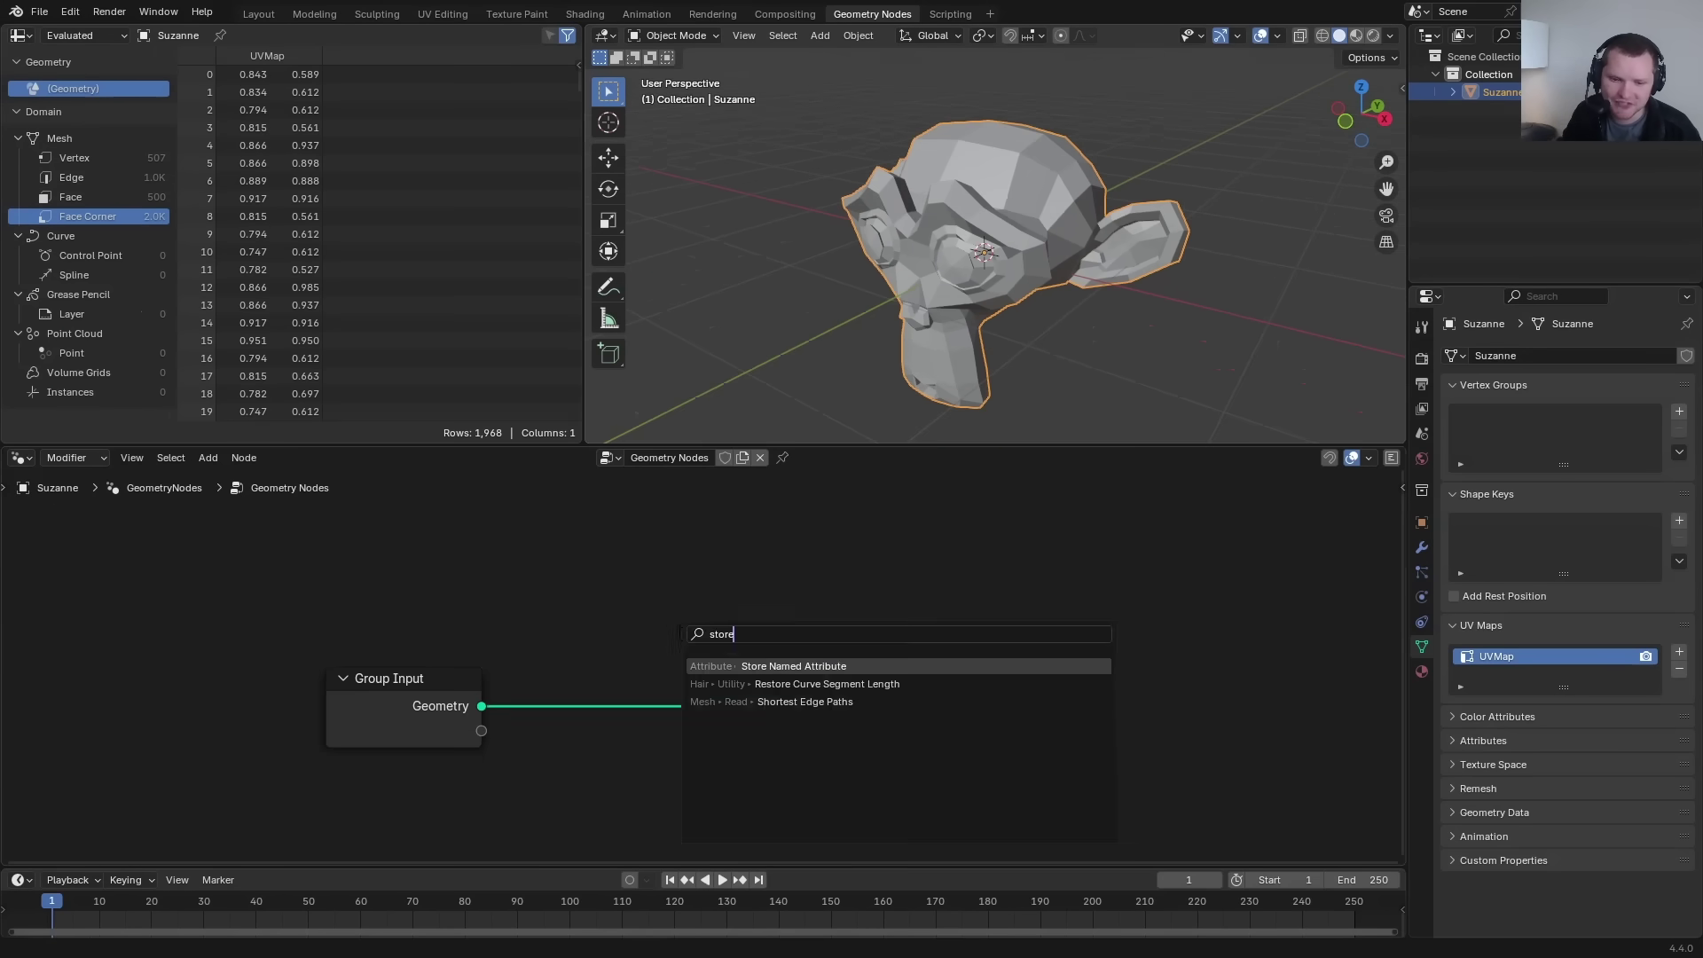
{"action": "key", "text": "Return"}
{"action": "left_click", "coordinate": [698, 596]}
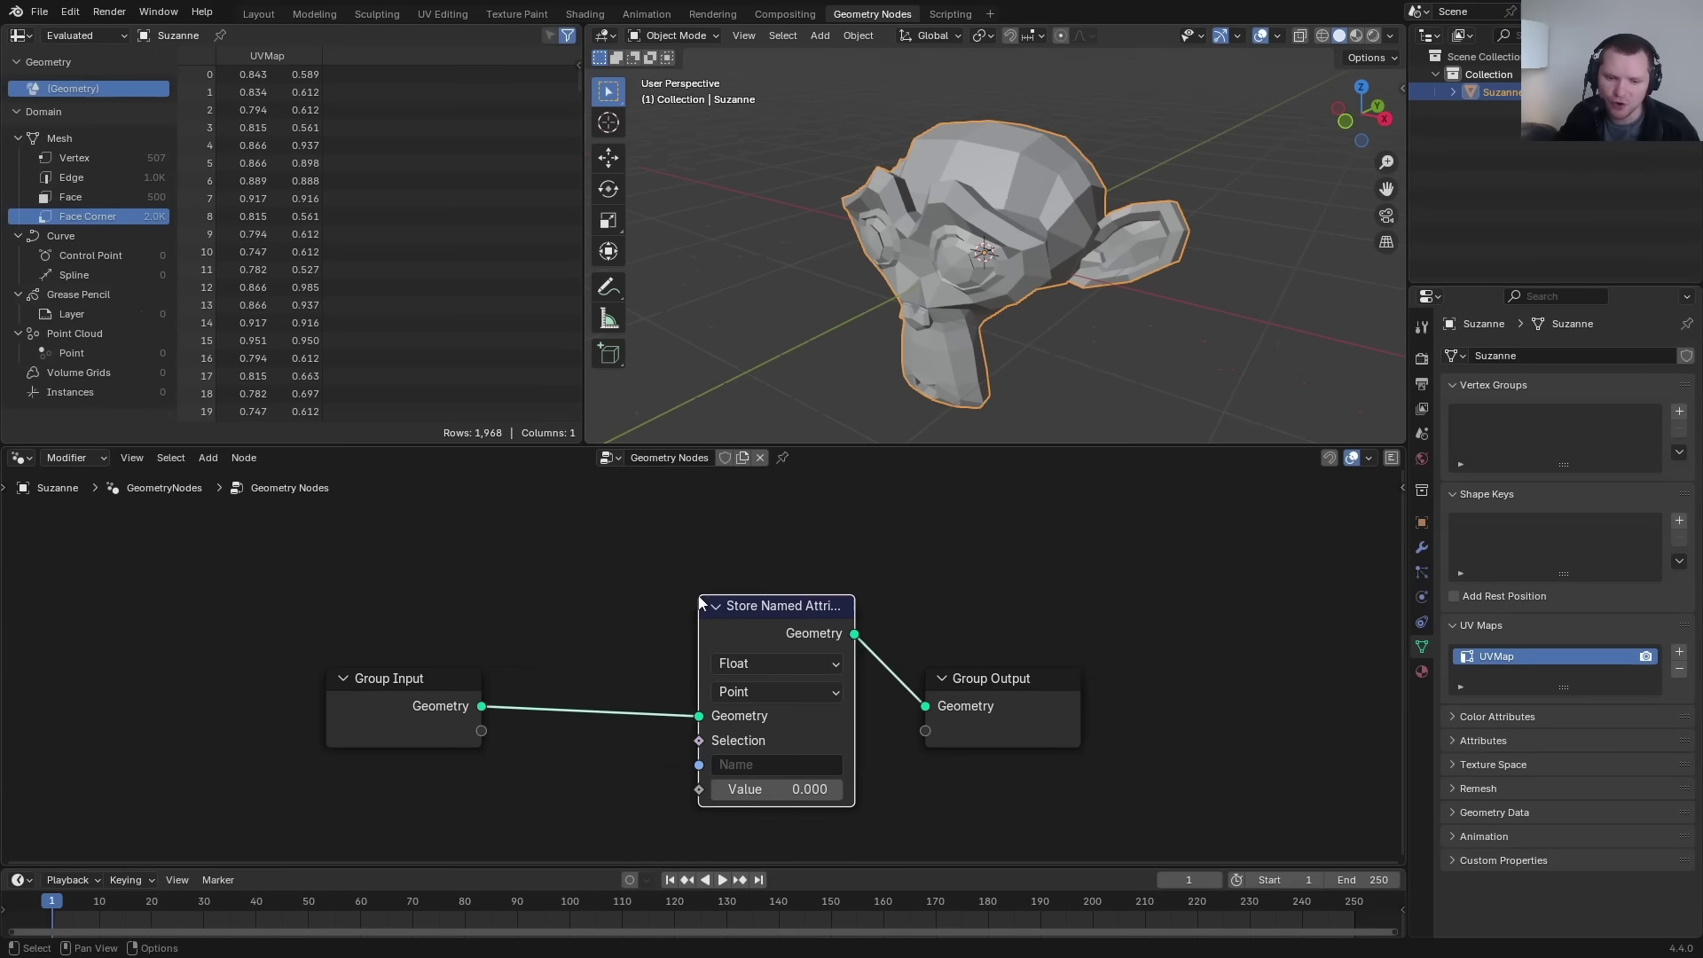
{"action": "middle_click_drag", "start_coordinate": [723, 660], "coordinate": [862, 533]}
{"action": "scroll", "coordinate": [873, 530], "scroll_direction": "up", "scroll_amount": 2}
Set the Store Named Attribute node to write the UVMap attribute as a Vector on the Face Corner domain.
{"action": "left_click", "coordinate": [922, 509]}
{"action": "key", "text": "v"}
{"action": "middle_click_drag", "start_coordinate": [934, 620], "coordinate": [834, 681]}
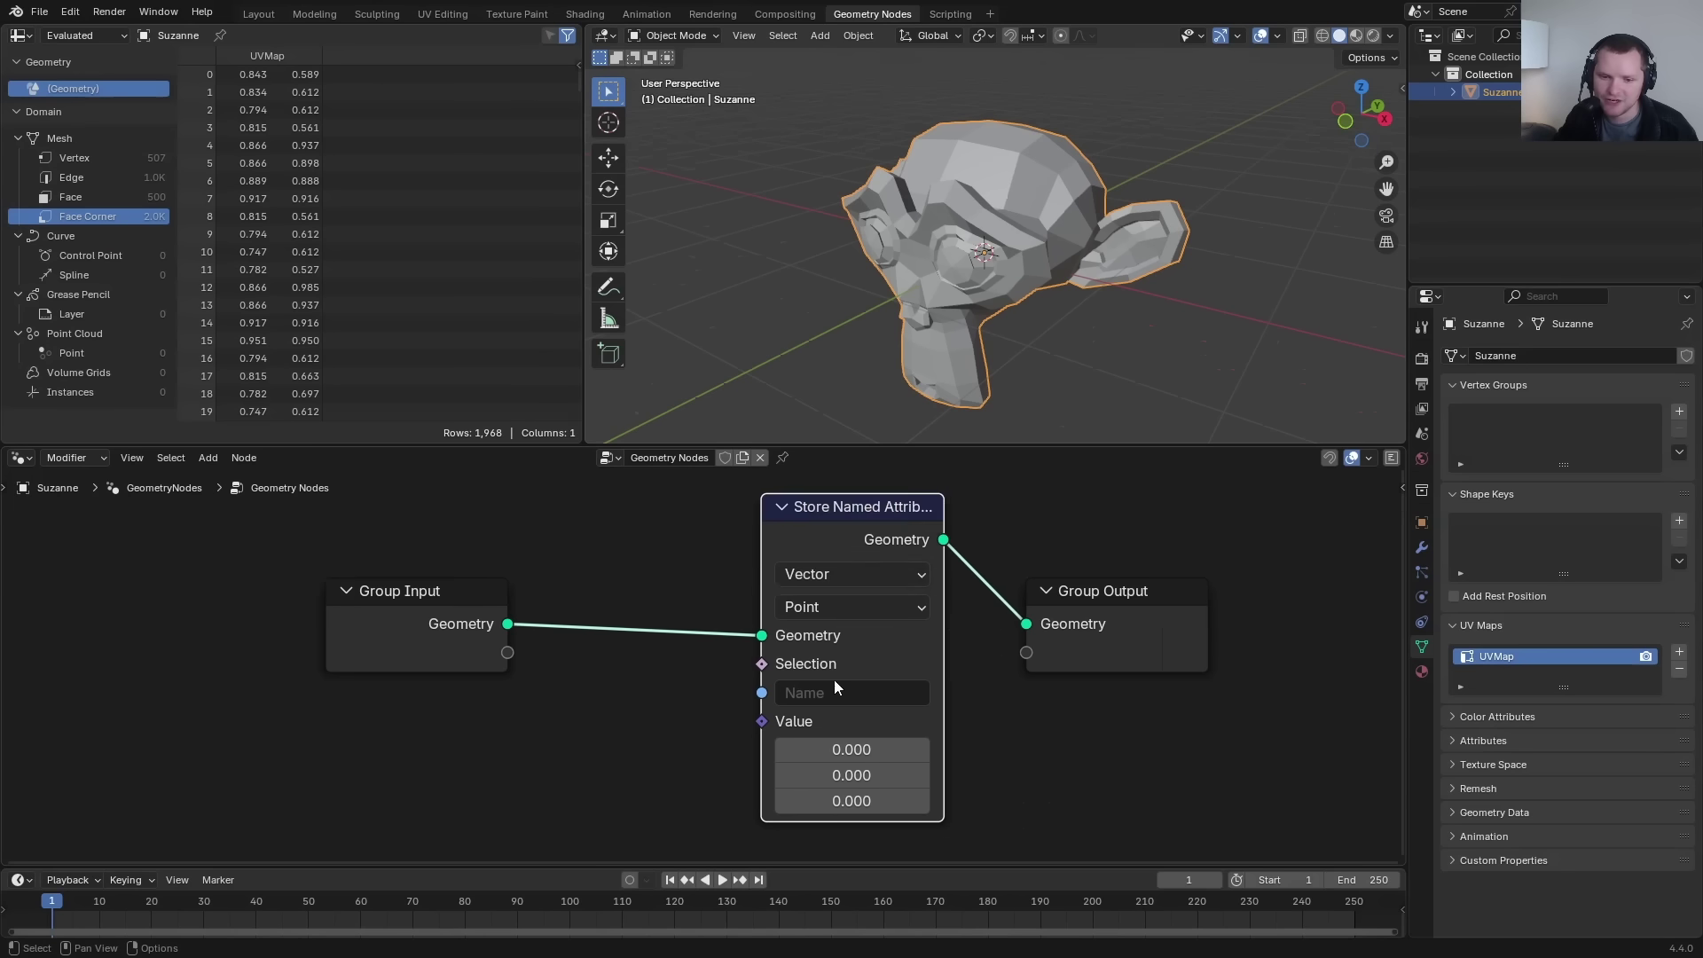
{"action": "left_click", "coordinate": [833, 692]}
{"action": "left_click", "coordinate": [887, 413]}
{"action": "left_click", "coordinate": [847, 606]}
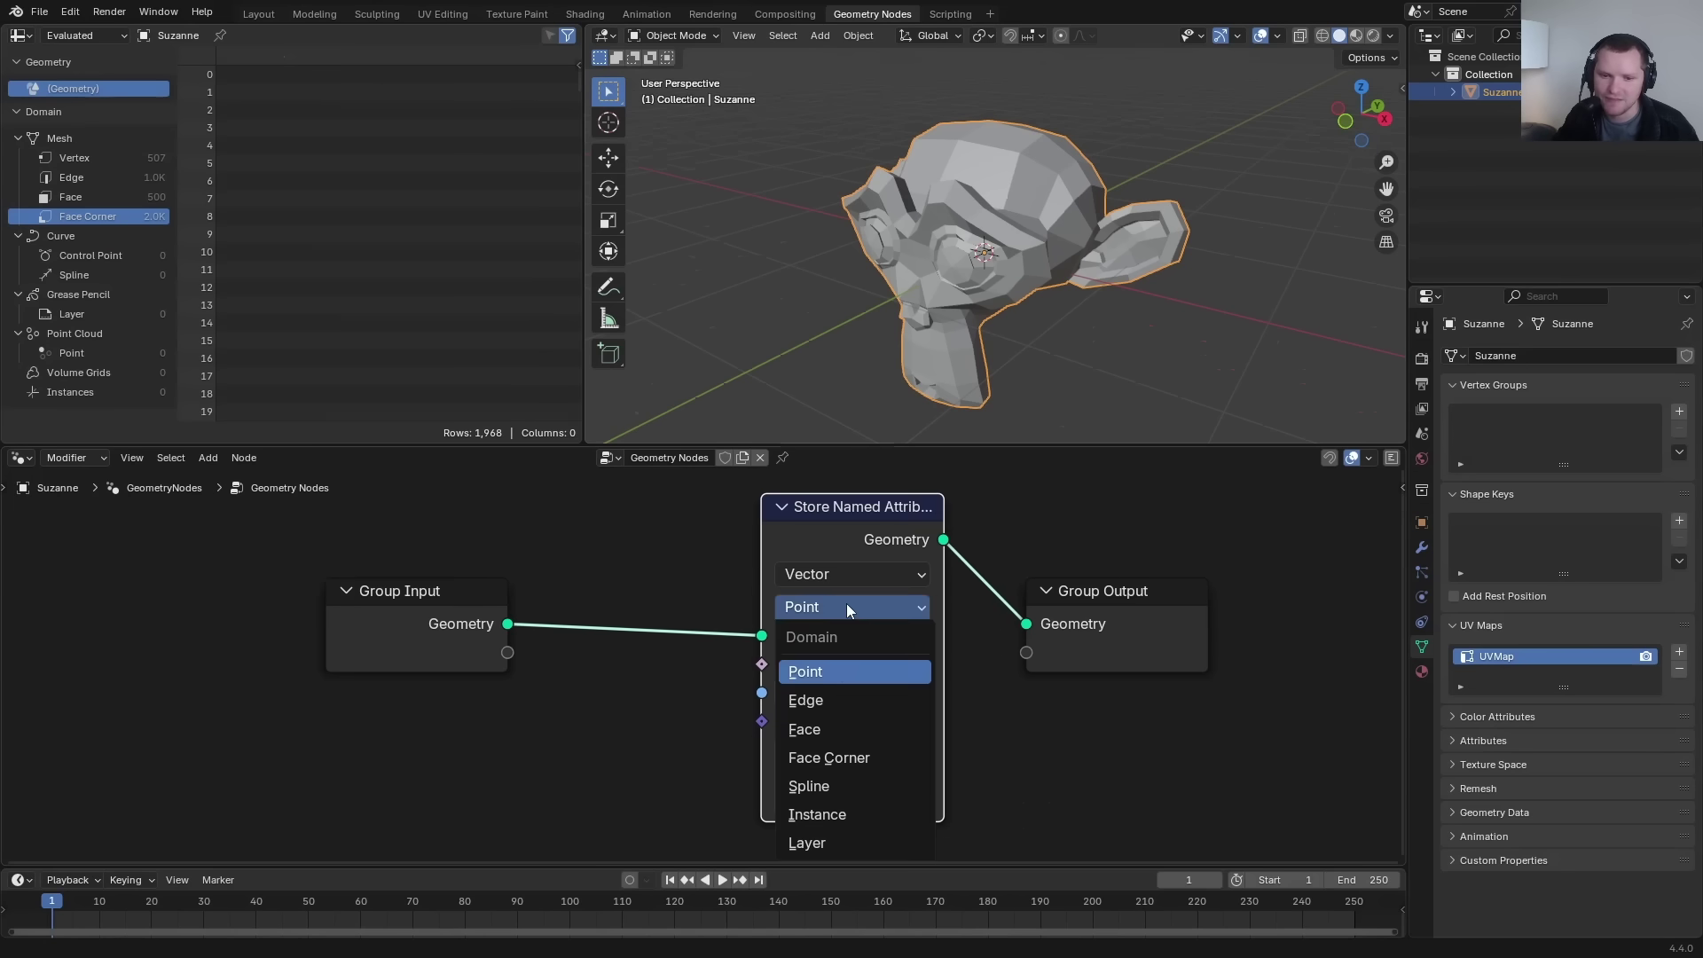
{"action": "left_click", "coordinate": [829, 757]}
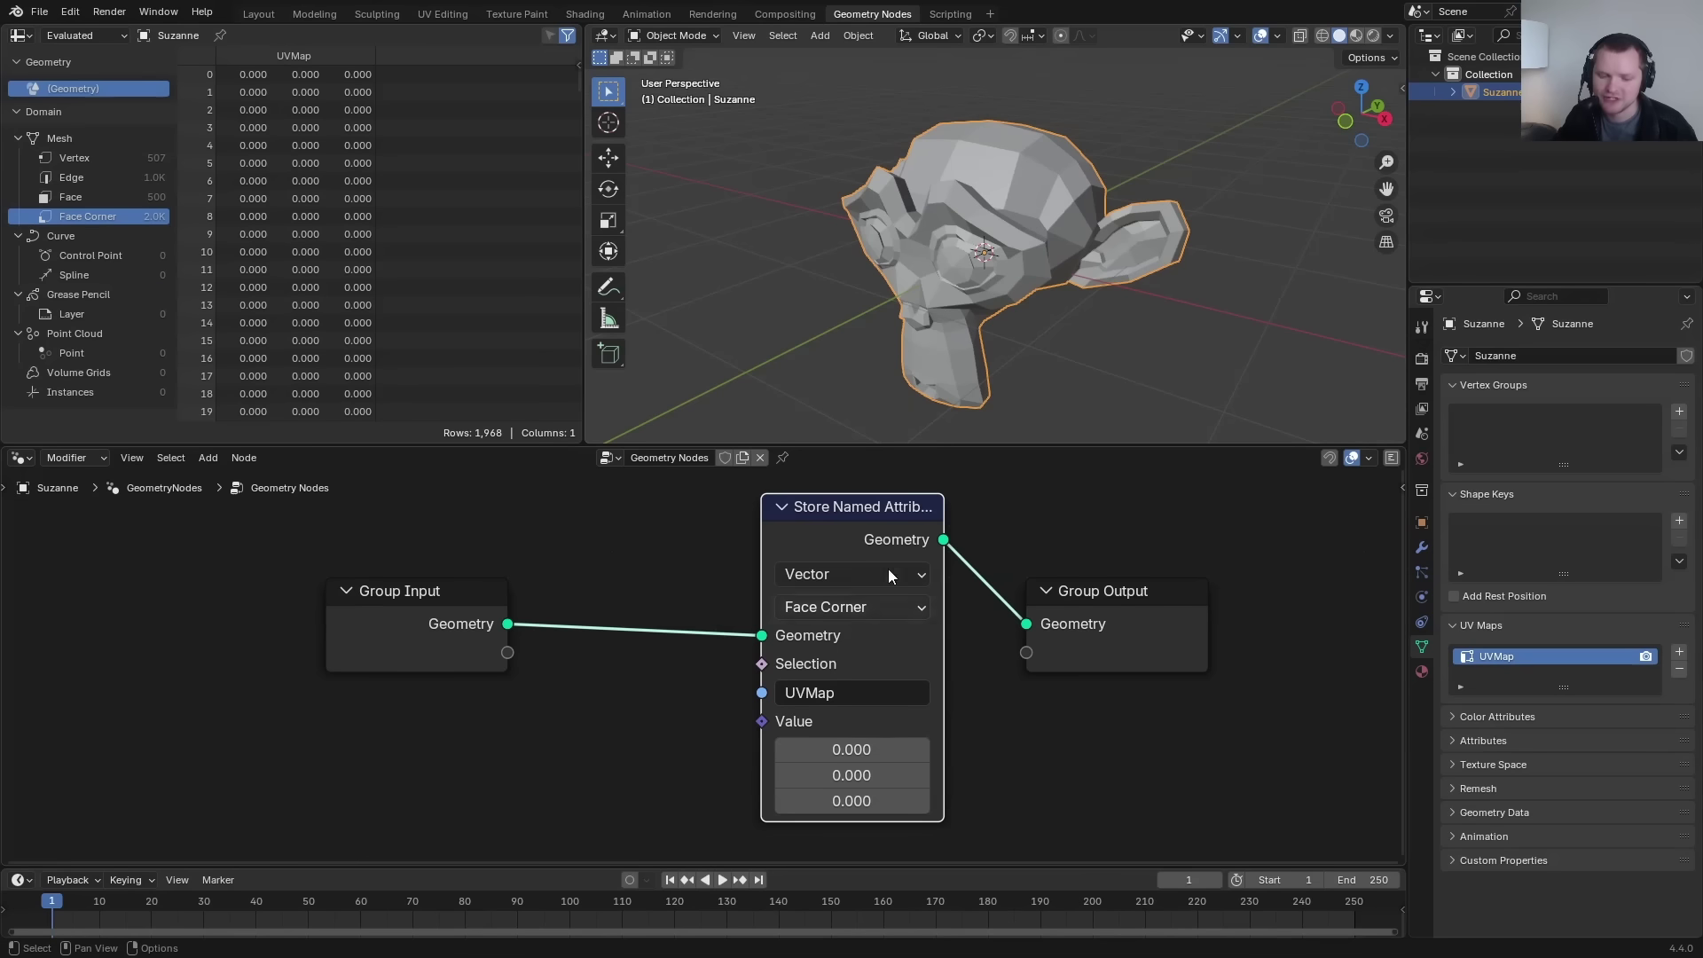
Replace the spreadsheet with the Shader Editor showing the monkey's material.
{"action": "middle_click_drag", "start_coordinate": [726, 673], "coordinate": [809, 672]}
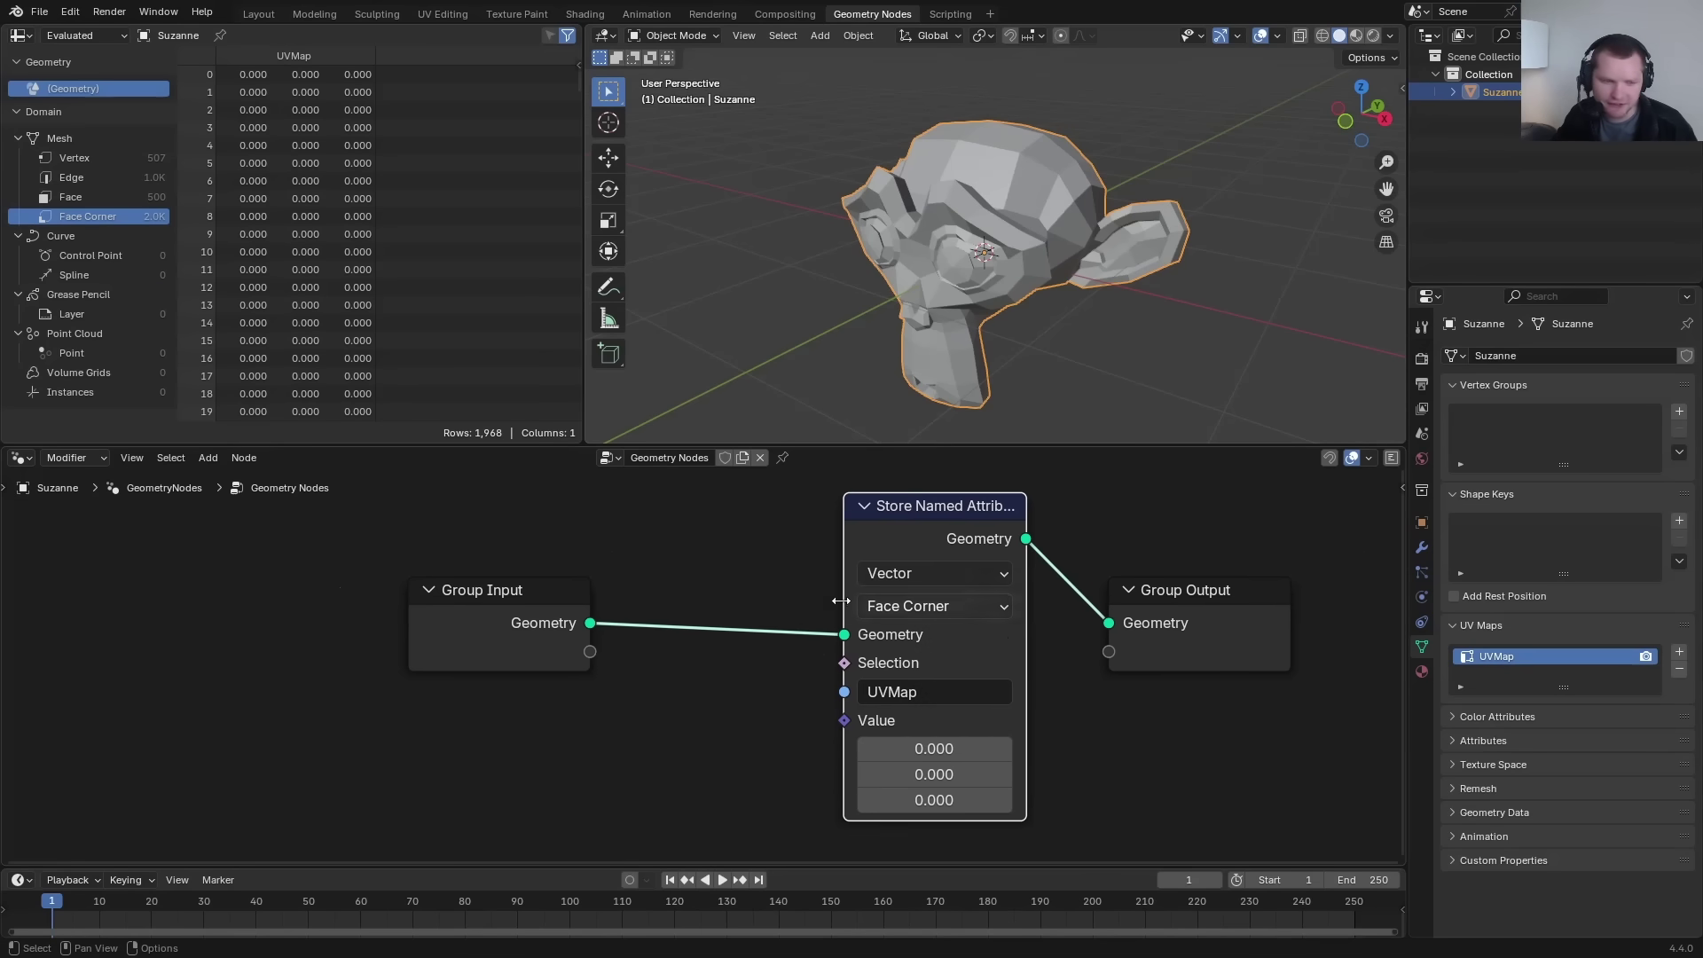
{"action": "left_click", "coordinate": [19, 34]}
{"action": "left_click", "coordinate": [84, 166]}
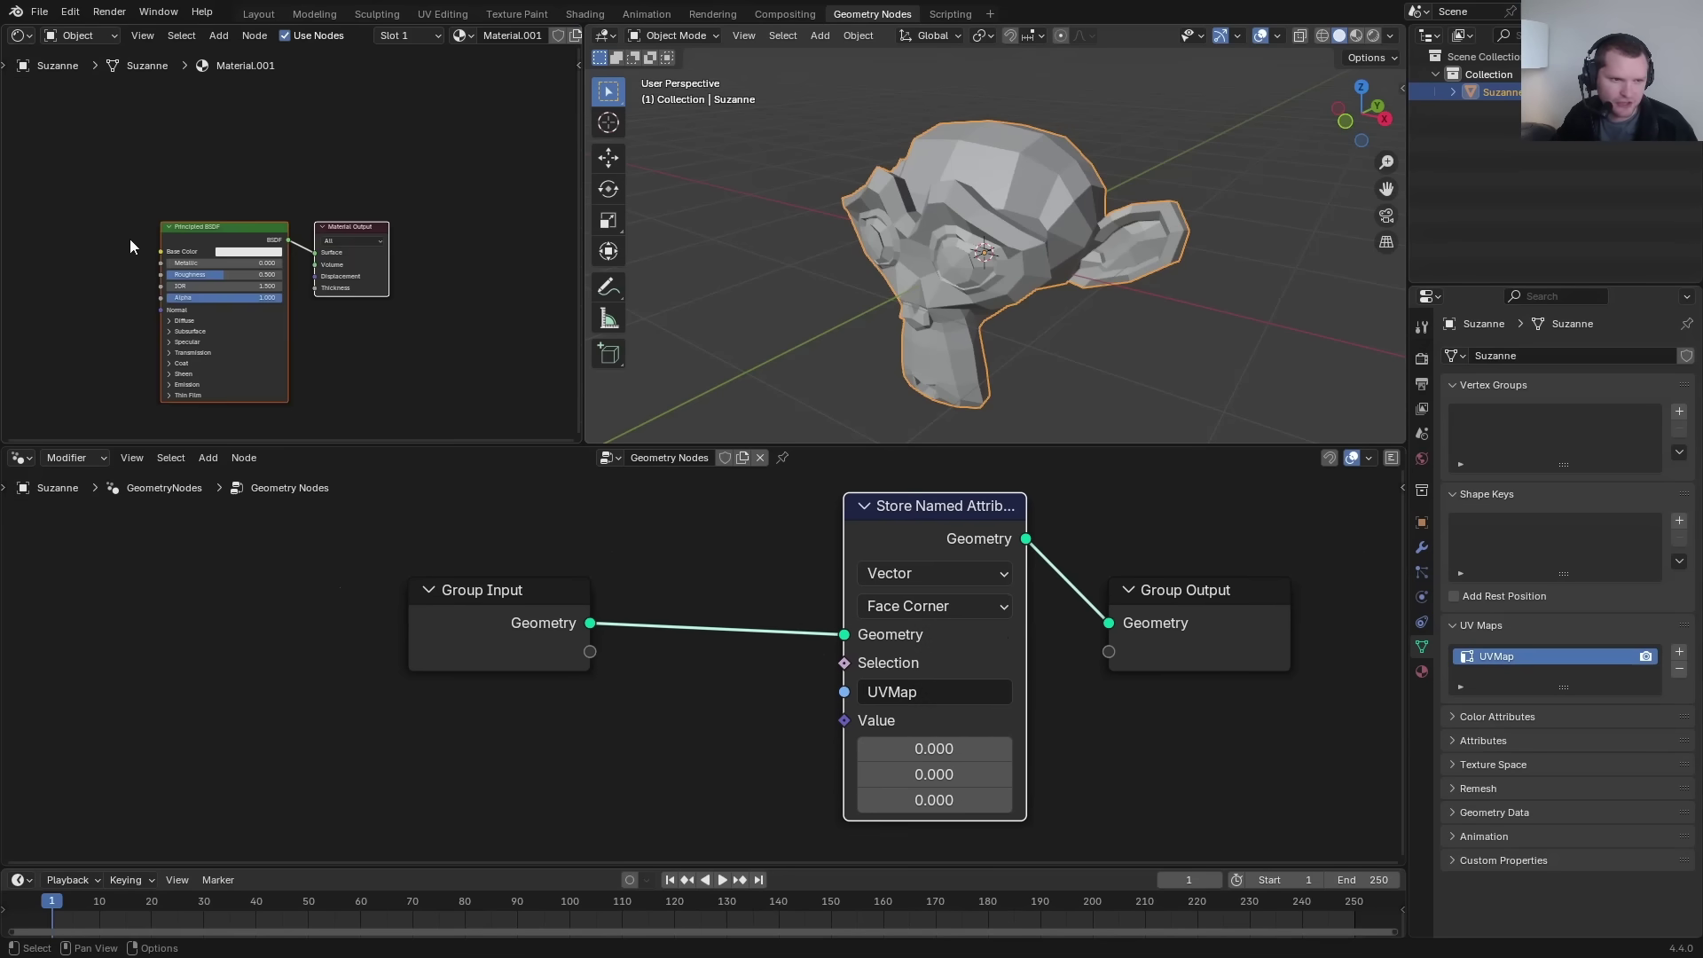
Feed a Texture Coordinate node's UV output into the shader's color and show the viewport in rendered shading.
{"action": "key", "text": "shift+a"}
{"action": "type", "text": "coor"}
{"action": "key", "text": "Return"}
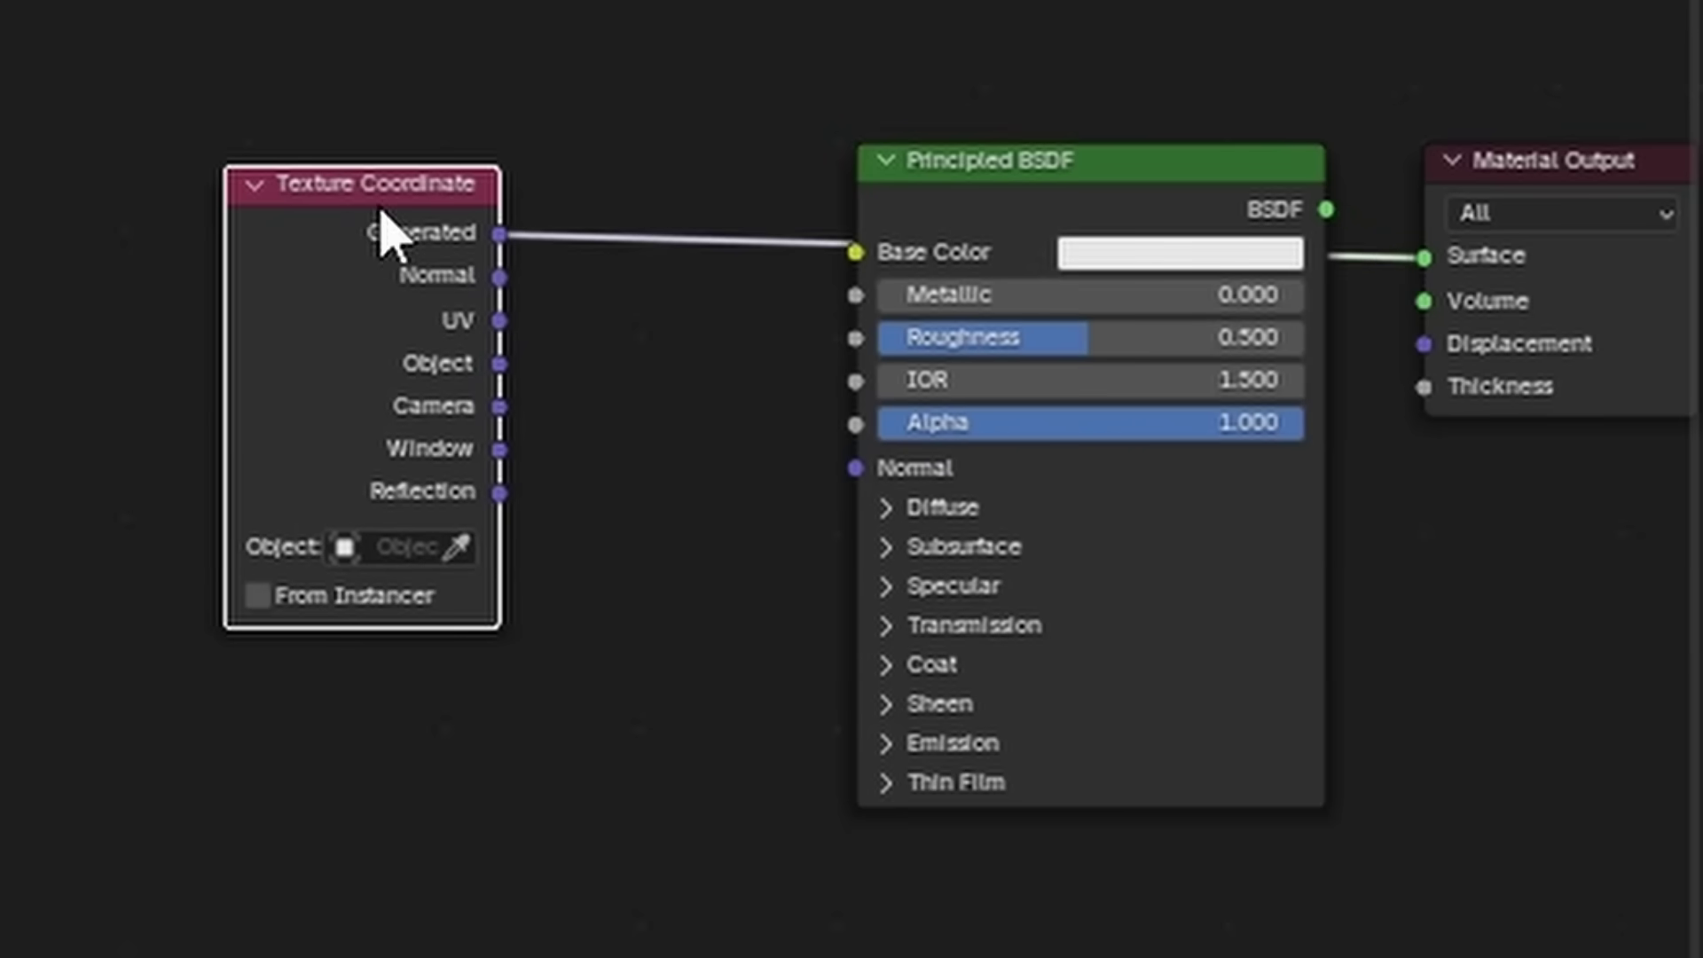
{"action": "scroll", "coordinate": [381, 229], "scroll_direction": "down", "scroll_amount": 2, "text": "ctrl"}
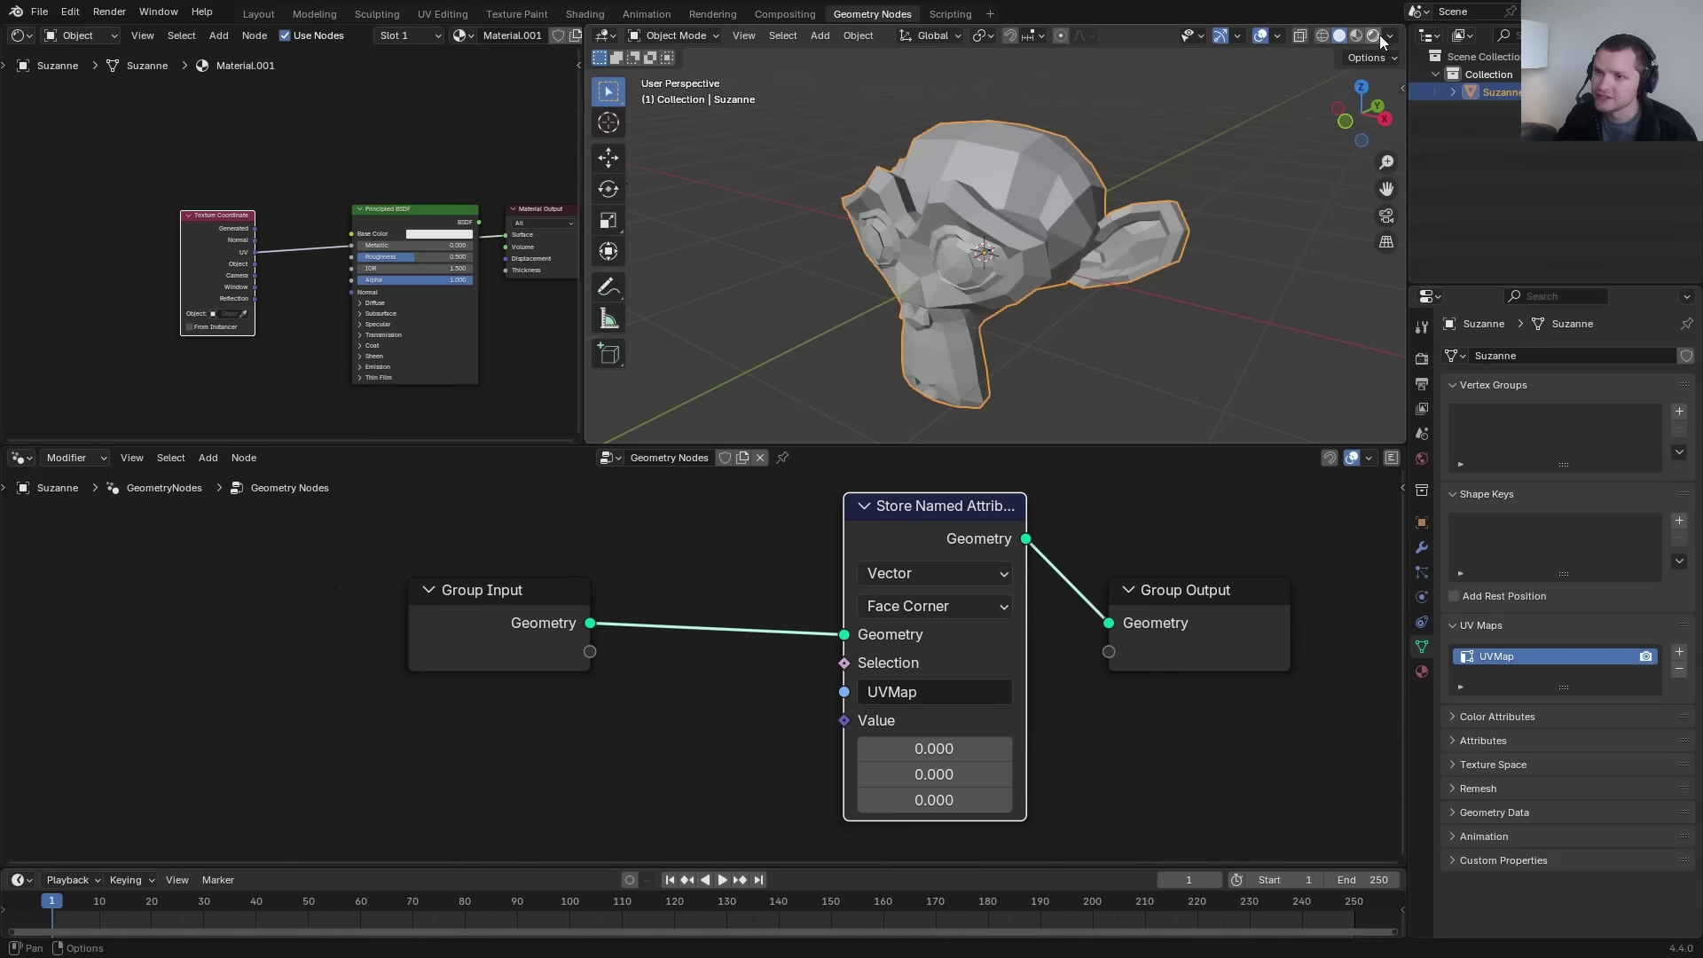
{"action": "left_click", "coordinate": [1375, 37]}
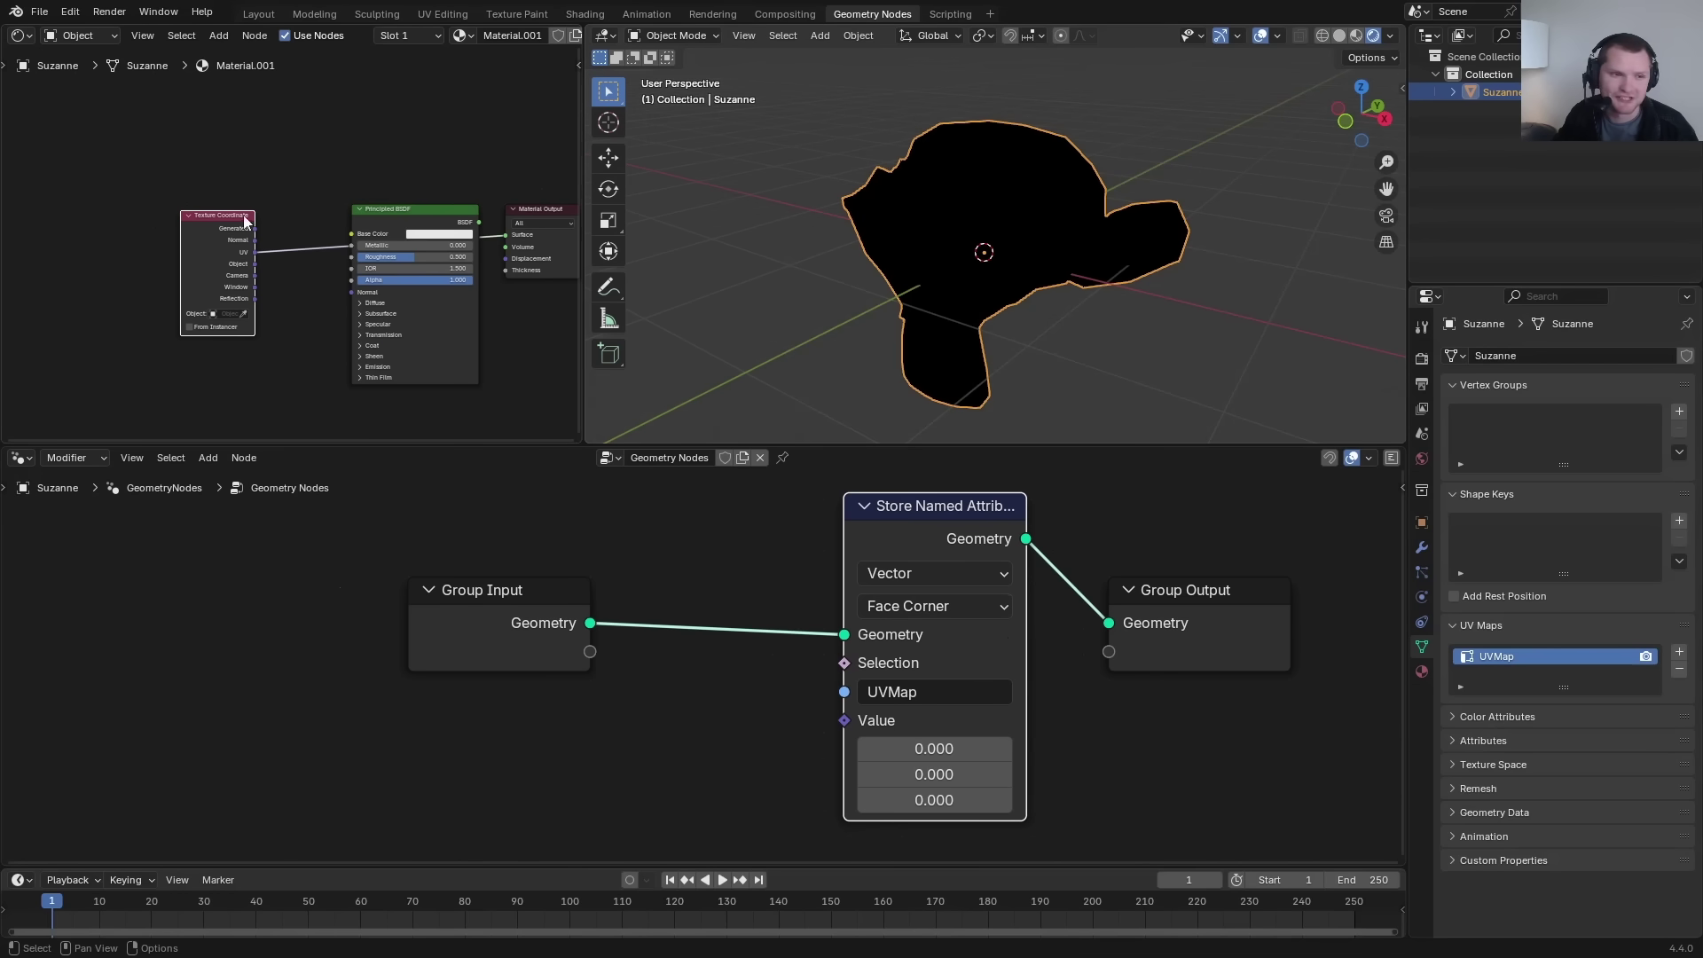
Try storing 3 and 4.7 as the first two components of the UVMap value.
{"action": "left_click", "coordinate": [934, 748]}
{"action": "type", "text": "3"}
{"action": "key", "text": "Tab"}
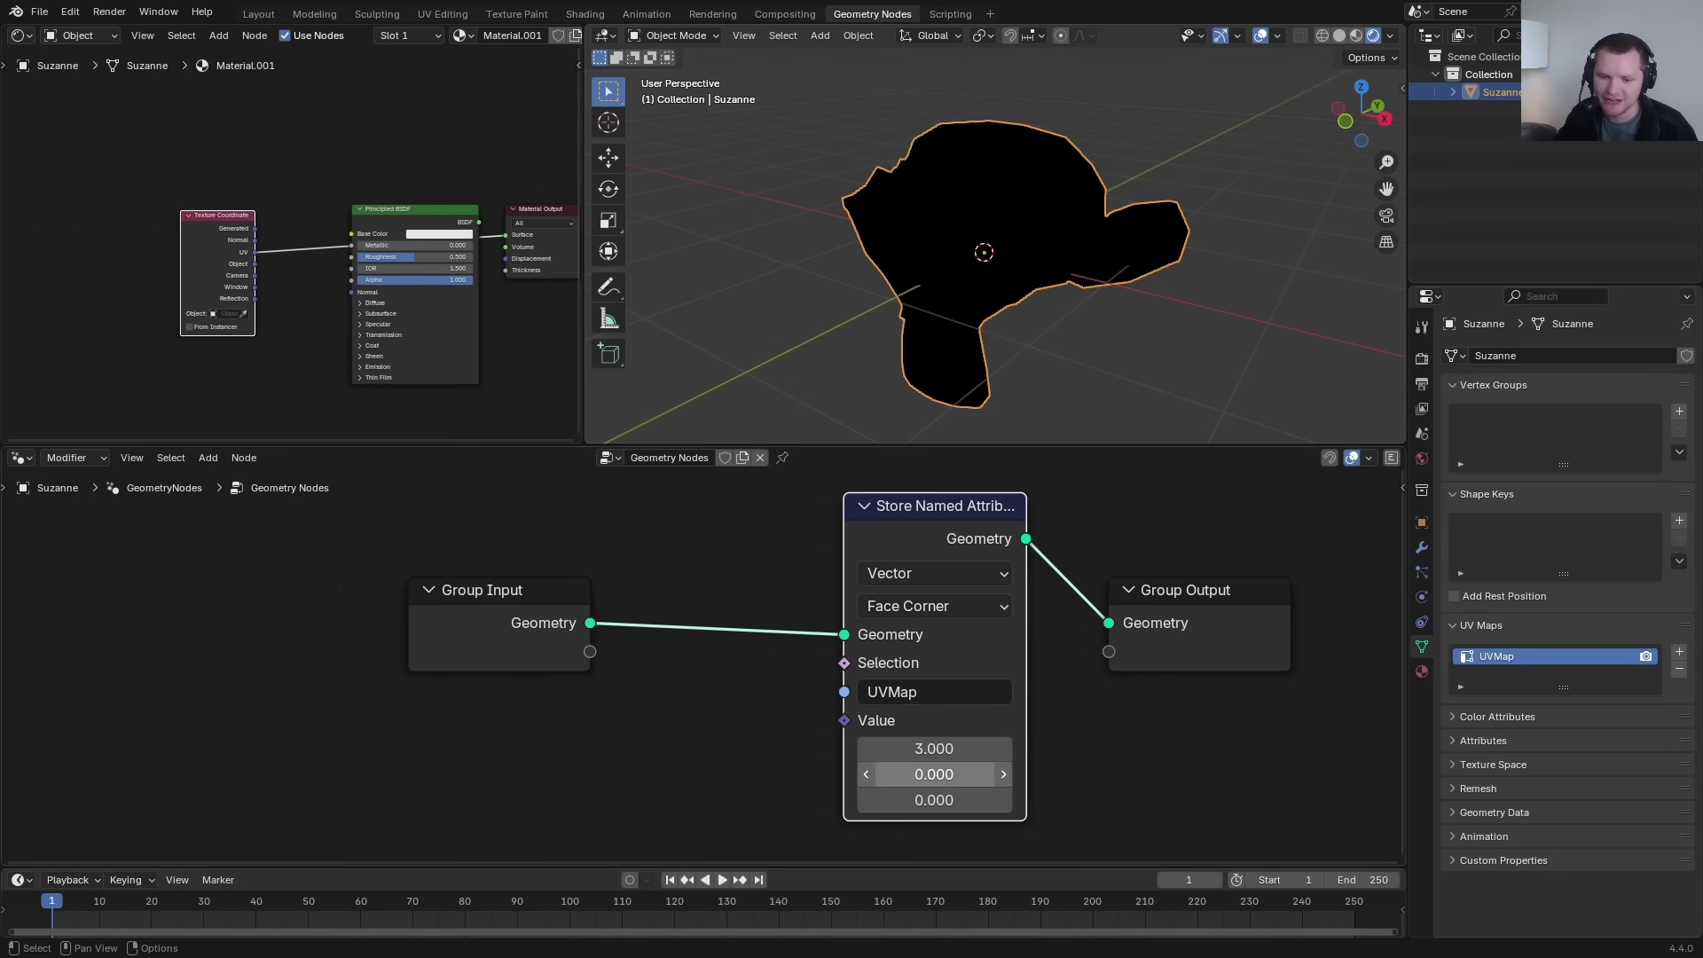
{"action": "type", "text": "4.7"}
{"action": "key", "text": "Return"}
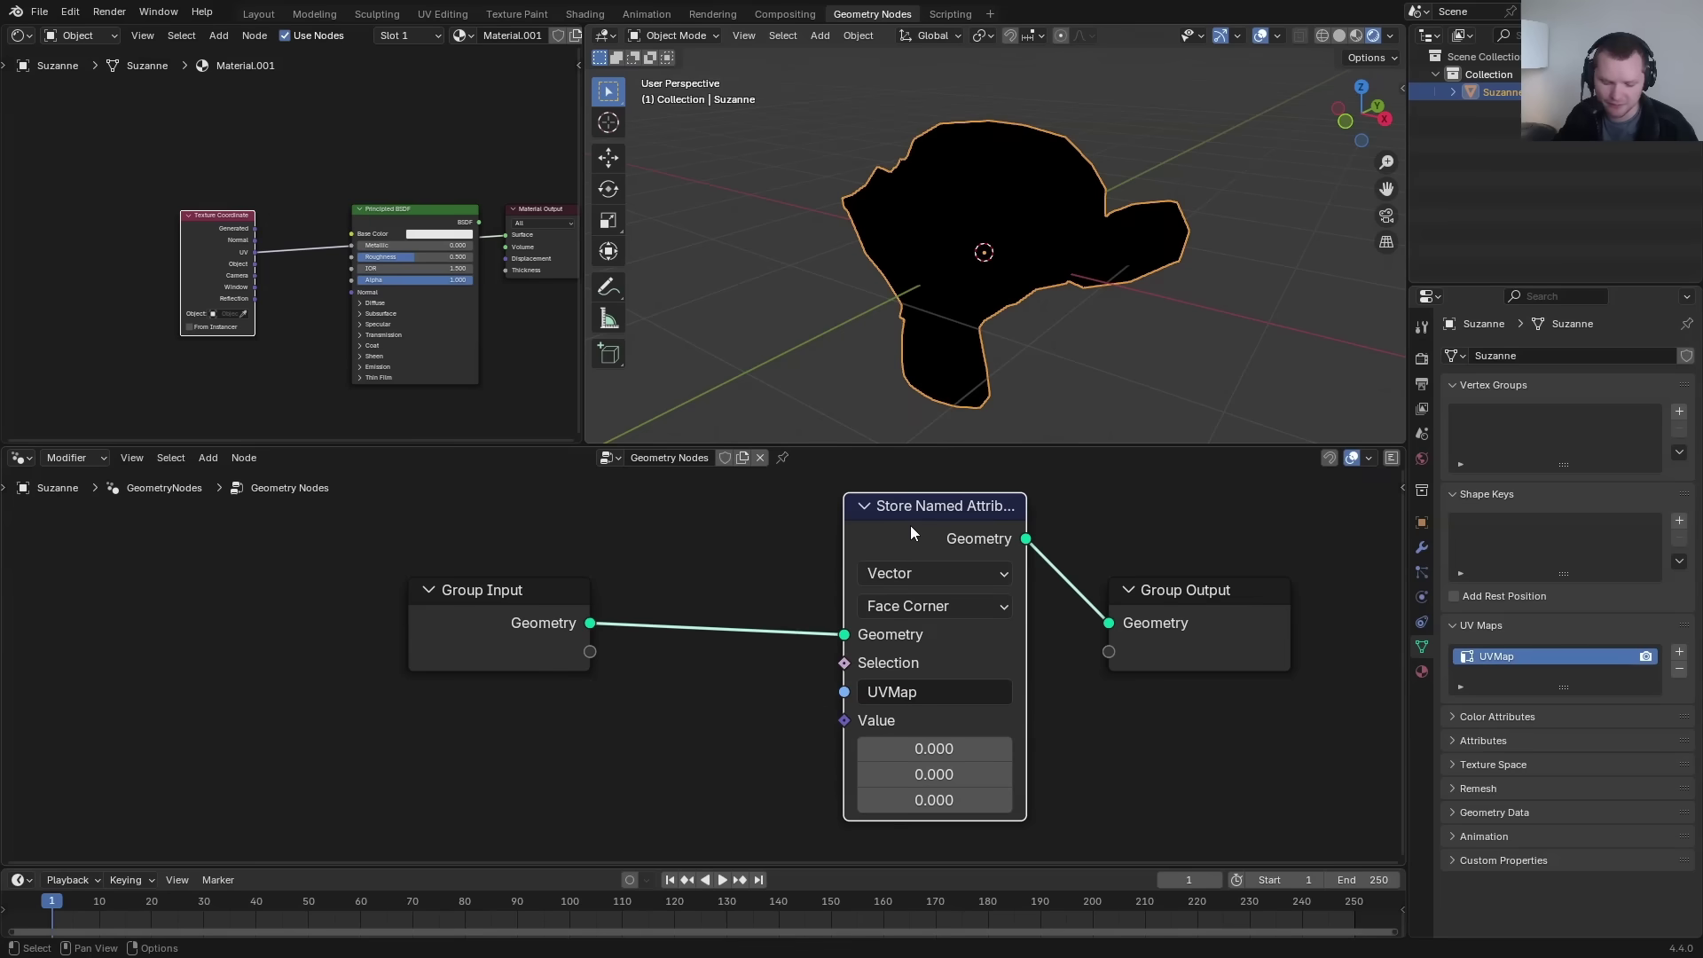
Toggle the Store Named Attribute node's mute on and off, and change its data type to 2D Vector.
{"action": "key", "text": "m"}
{"action": "key", "text": "m"}
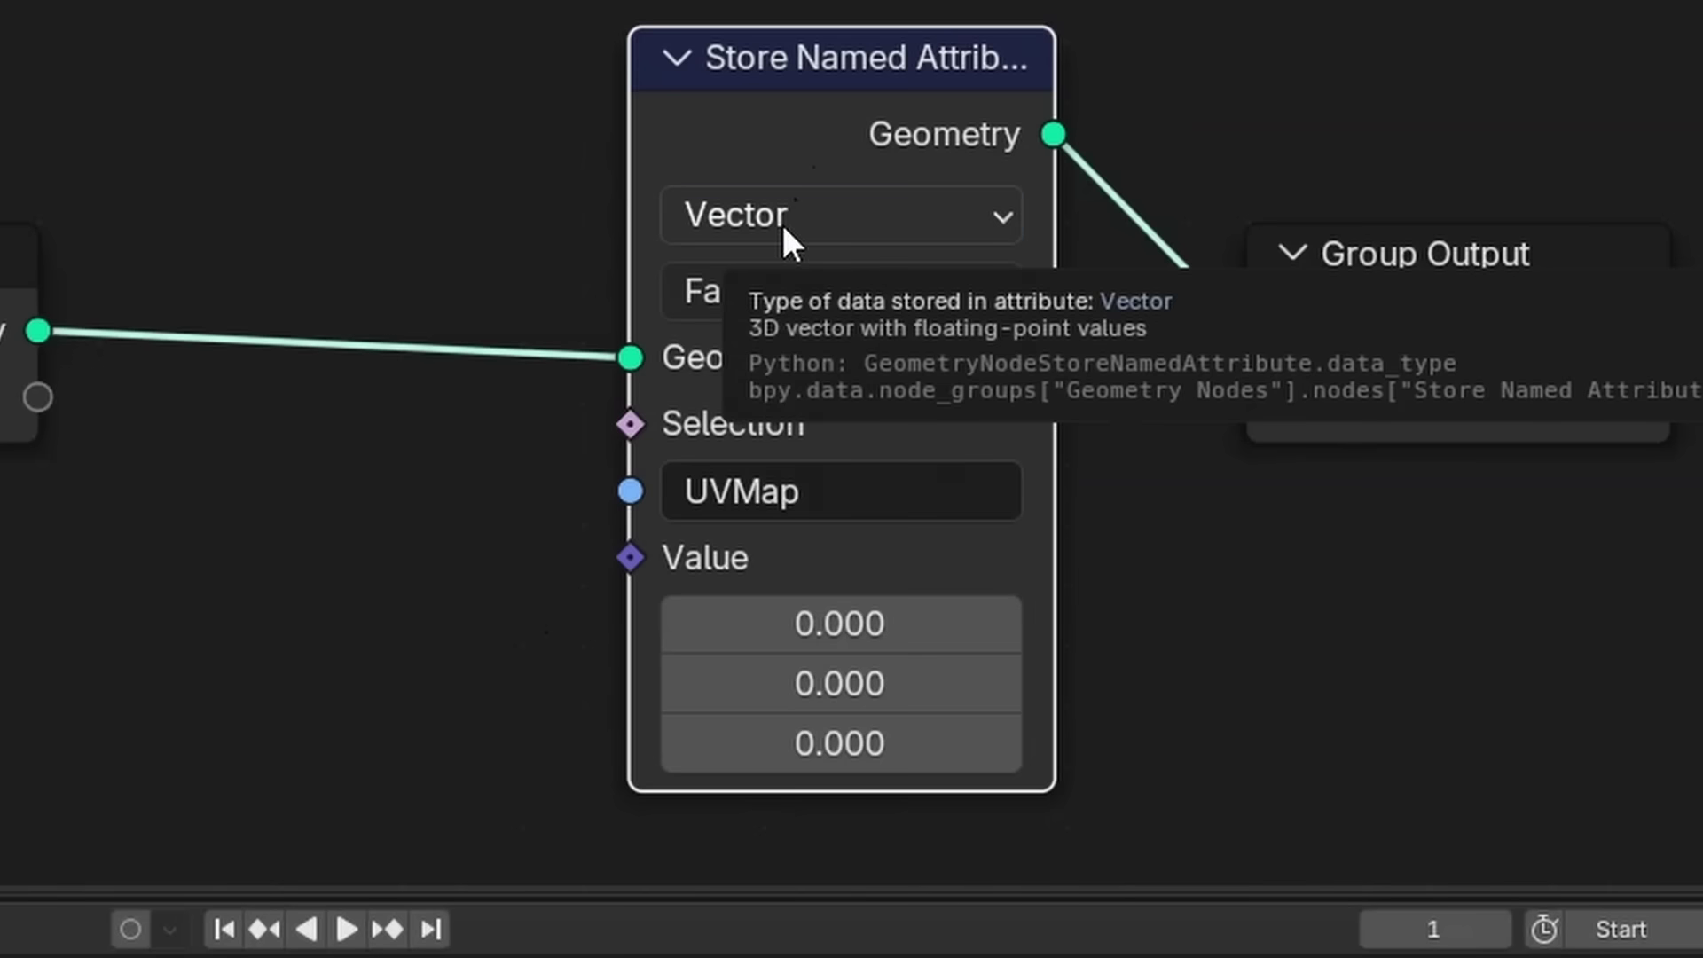
{"action": "left_click", "coordinate": [782, 225]}
{"action": "left_click", "coordinate": [747, 769]}
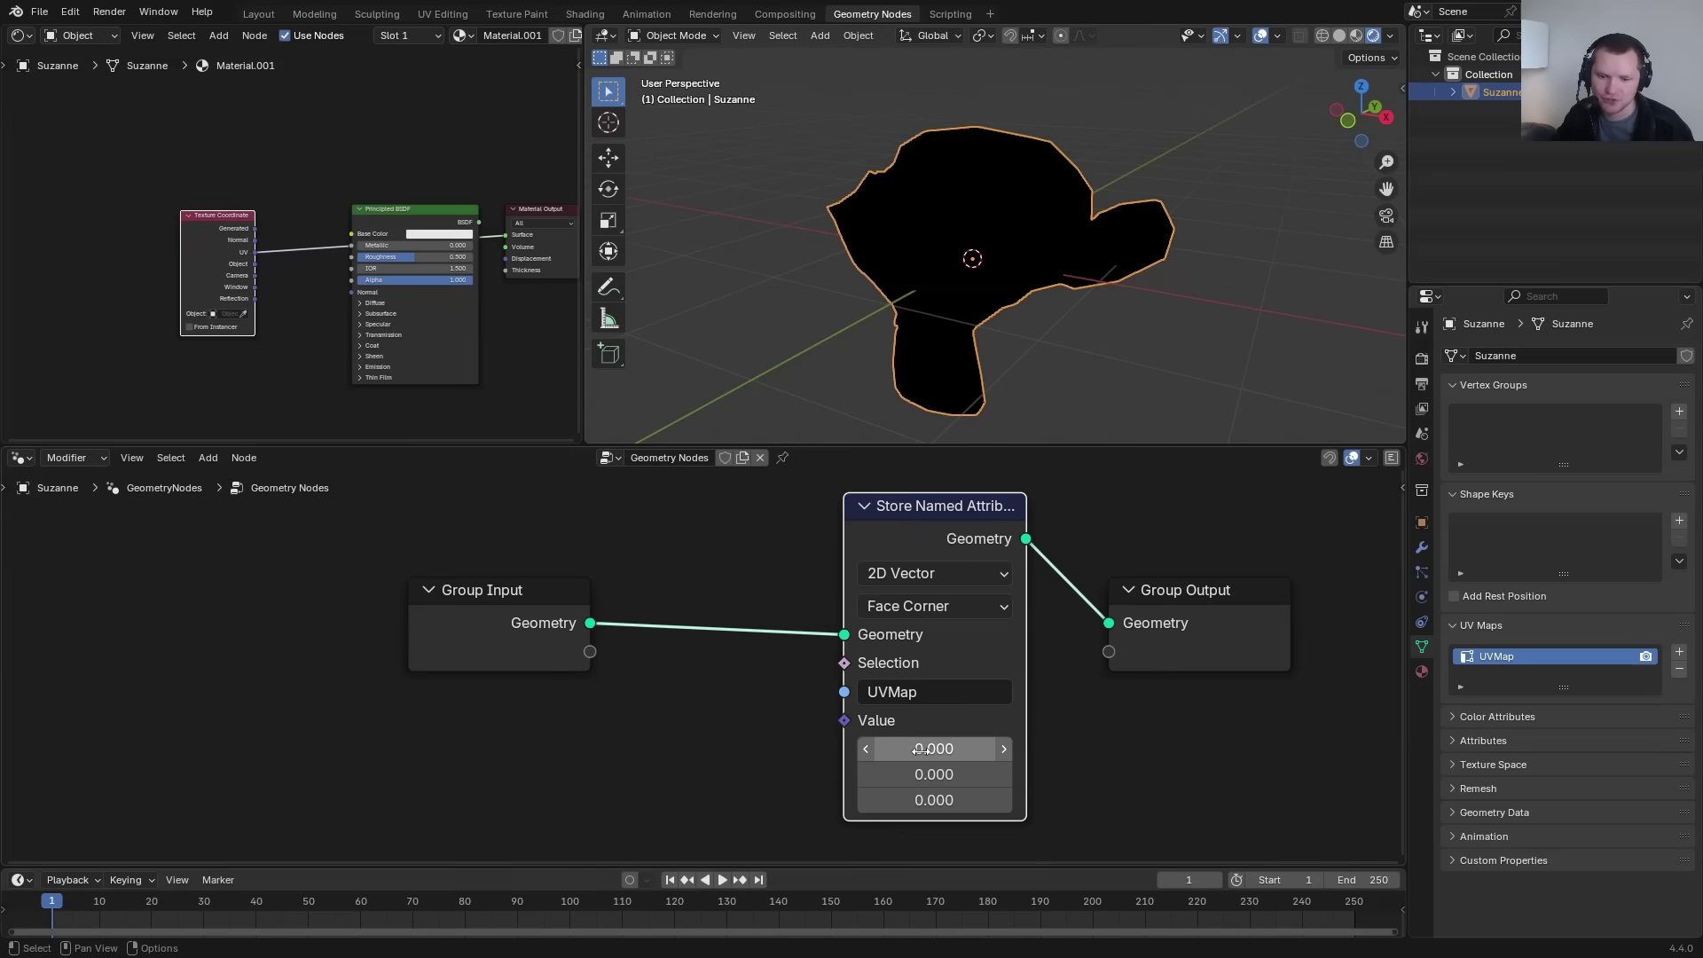
Try 1.7 and 2 as the first two components of the stored UVMap value and reset them to zero.
{"action": "mouse_move", "coordinate": [920, 750]}
{"action": "left_mouse_down"}
{"action": "mouse_move", "coordinate": [938, 749]}
{"action": "mouse_move", "coordinate": [927, 774]}
{"action": "left_mouse_up"}
{"action": "key", "text": "BackSpace"}
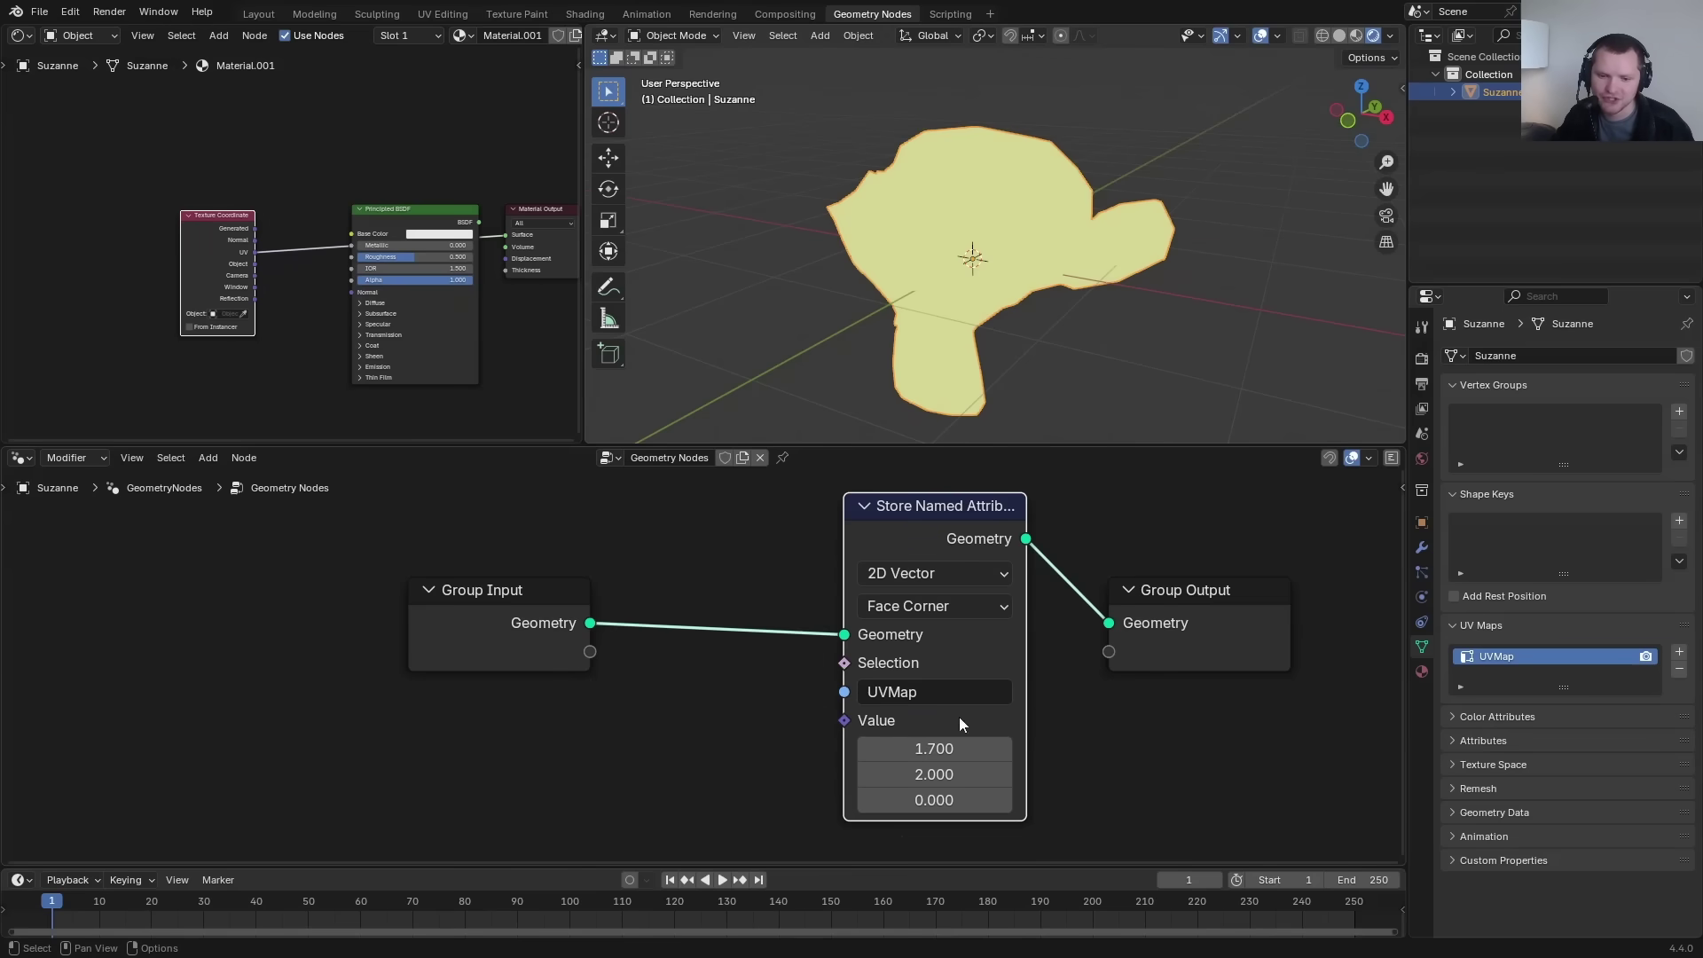
{"action": "key", "text": "BackSpace"}
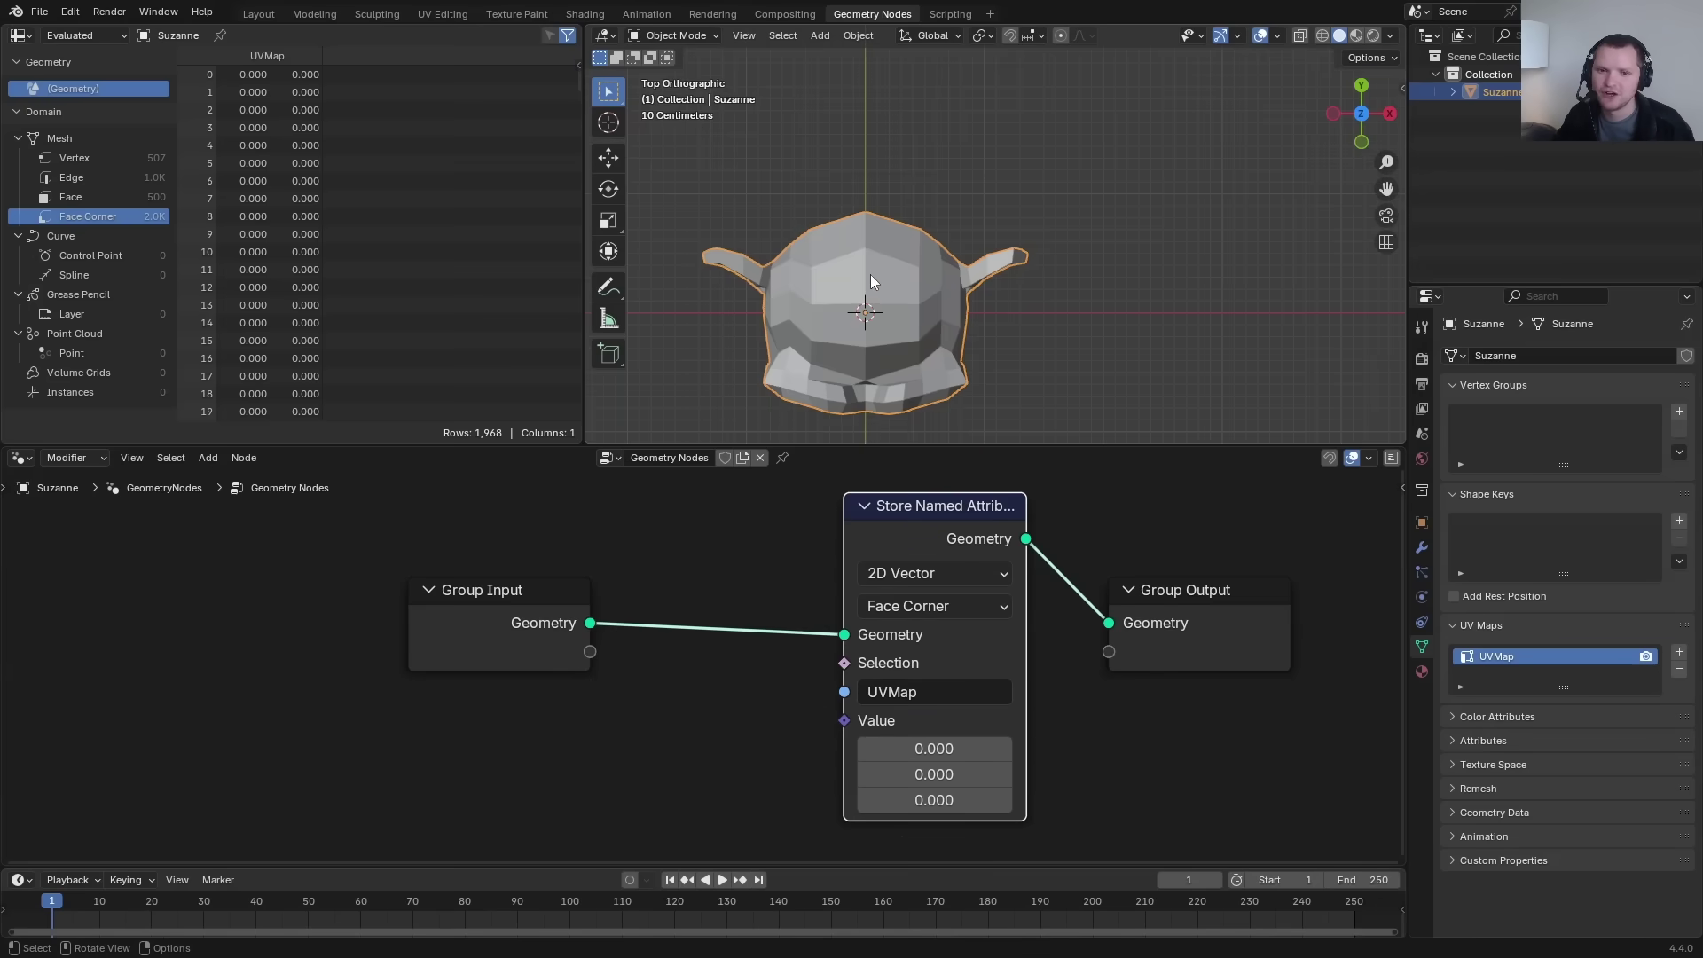
Annotate a square that extends from the world origin into the positive X and Y quadrant in top view.
{"action": "mouse_move", "coordinate": [865, 308]}
{"action": "left_mouse_down"}
{"action": "mouse_move", "coordinate": [865, 107]}
{"action": "mouse_move", "coordinate": [1091, 116]}
{"action": "left_mouse_up"}
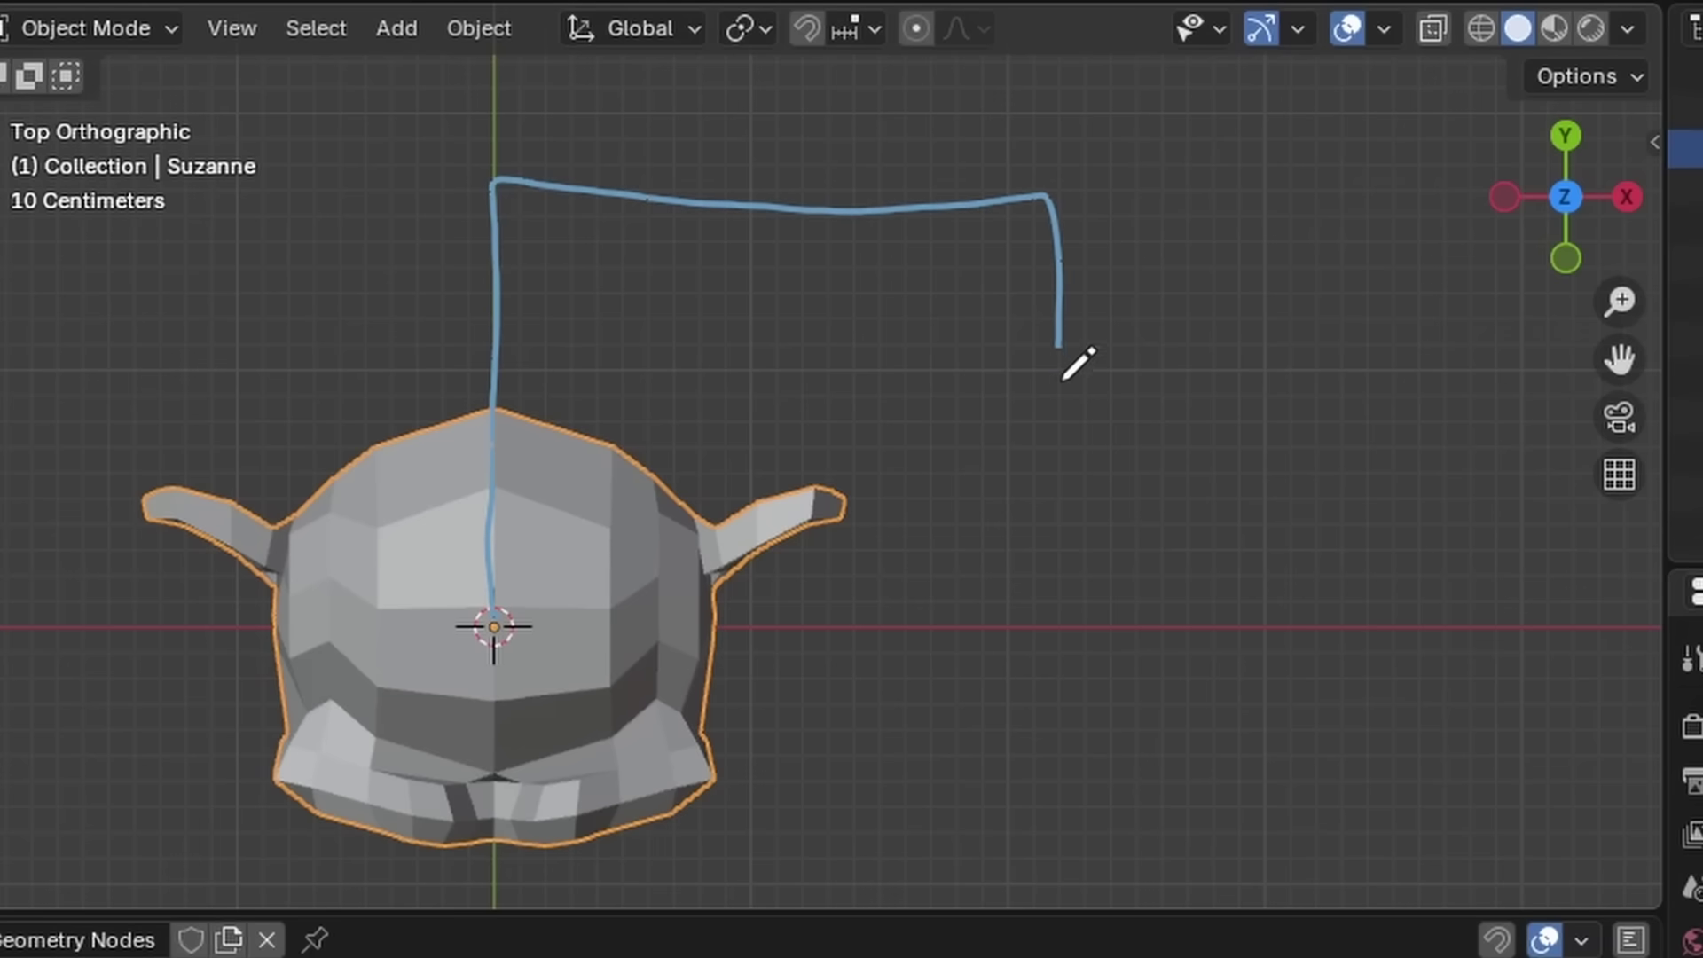
{"action": "left_click_drag", "start_coordinate": [982, 652], "coordinate": [539, 650]}
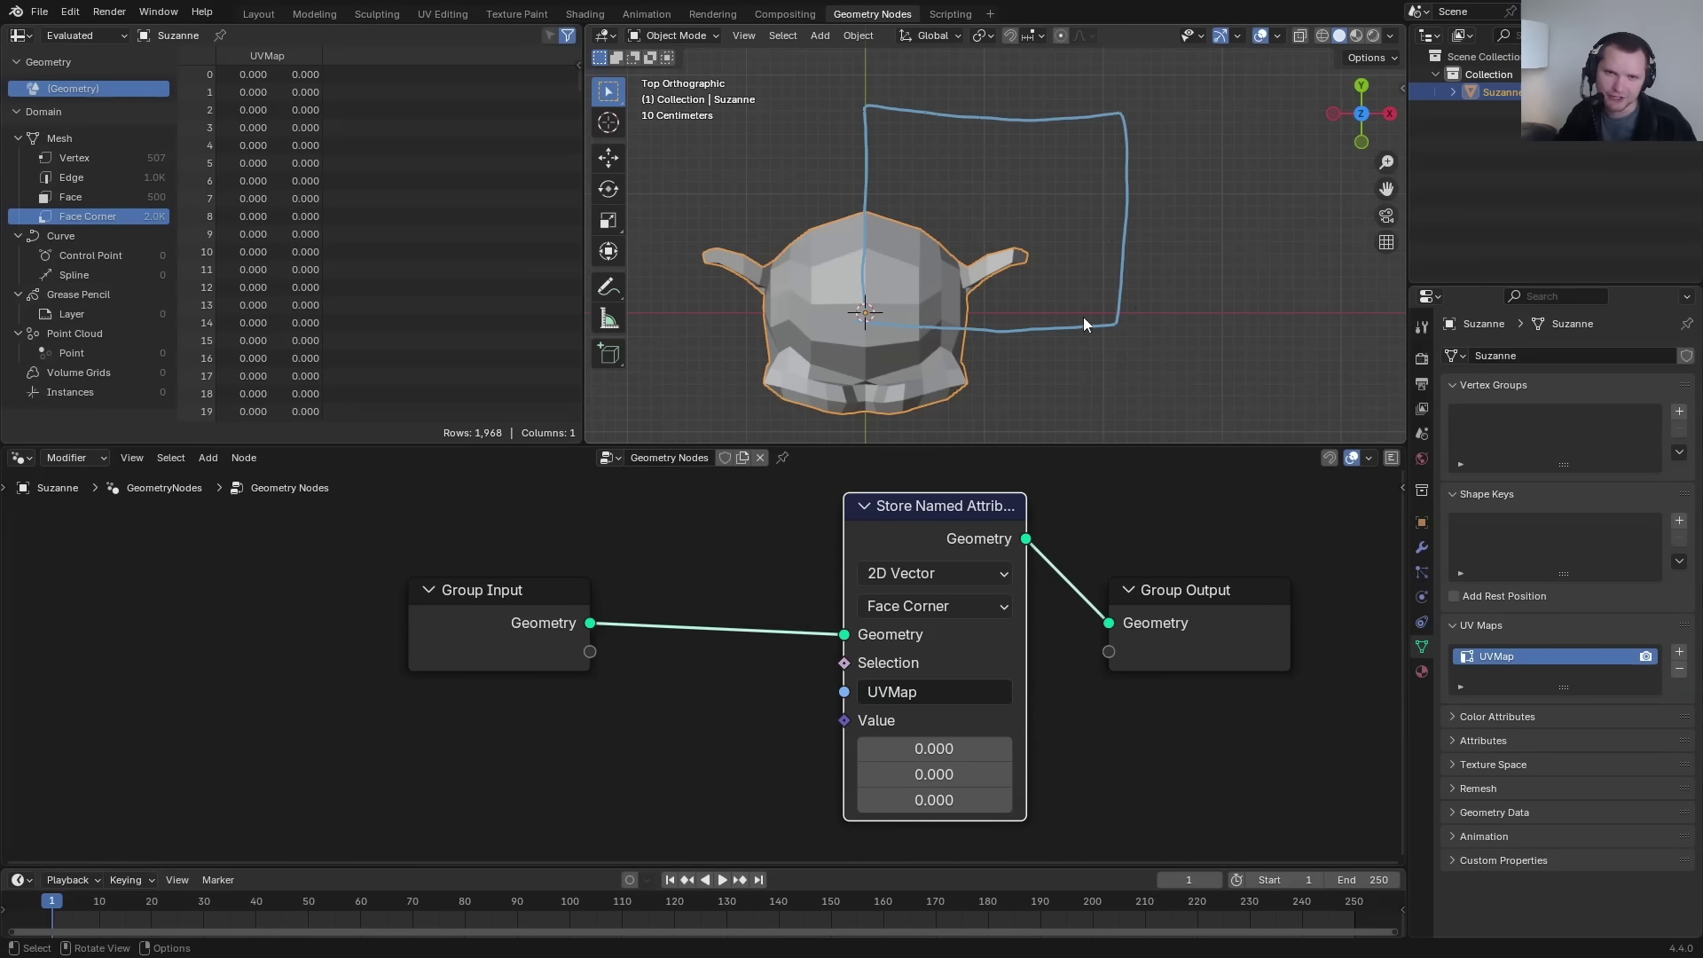
Add a Named Attribute node reading UVMap as a Vector and link its attribute to the Store Named Attribute node's value.
{"action": "scroll", "coordinate": [748, 637], "scroll_direction": "down", "scroll_amount": 1}
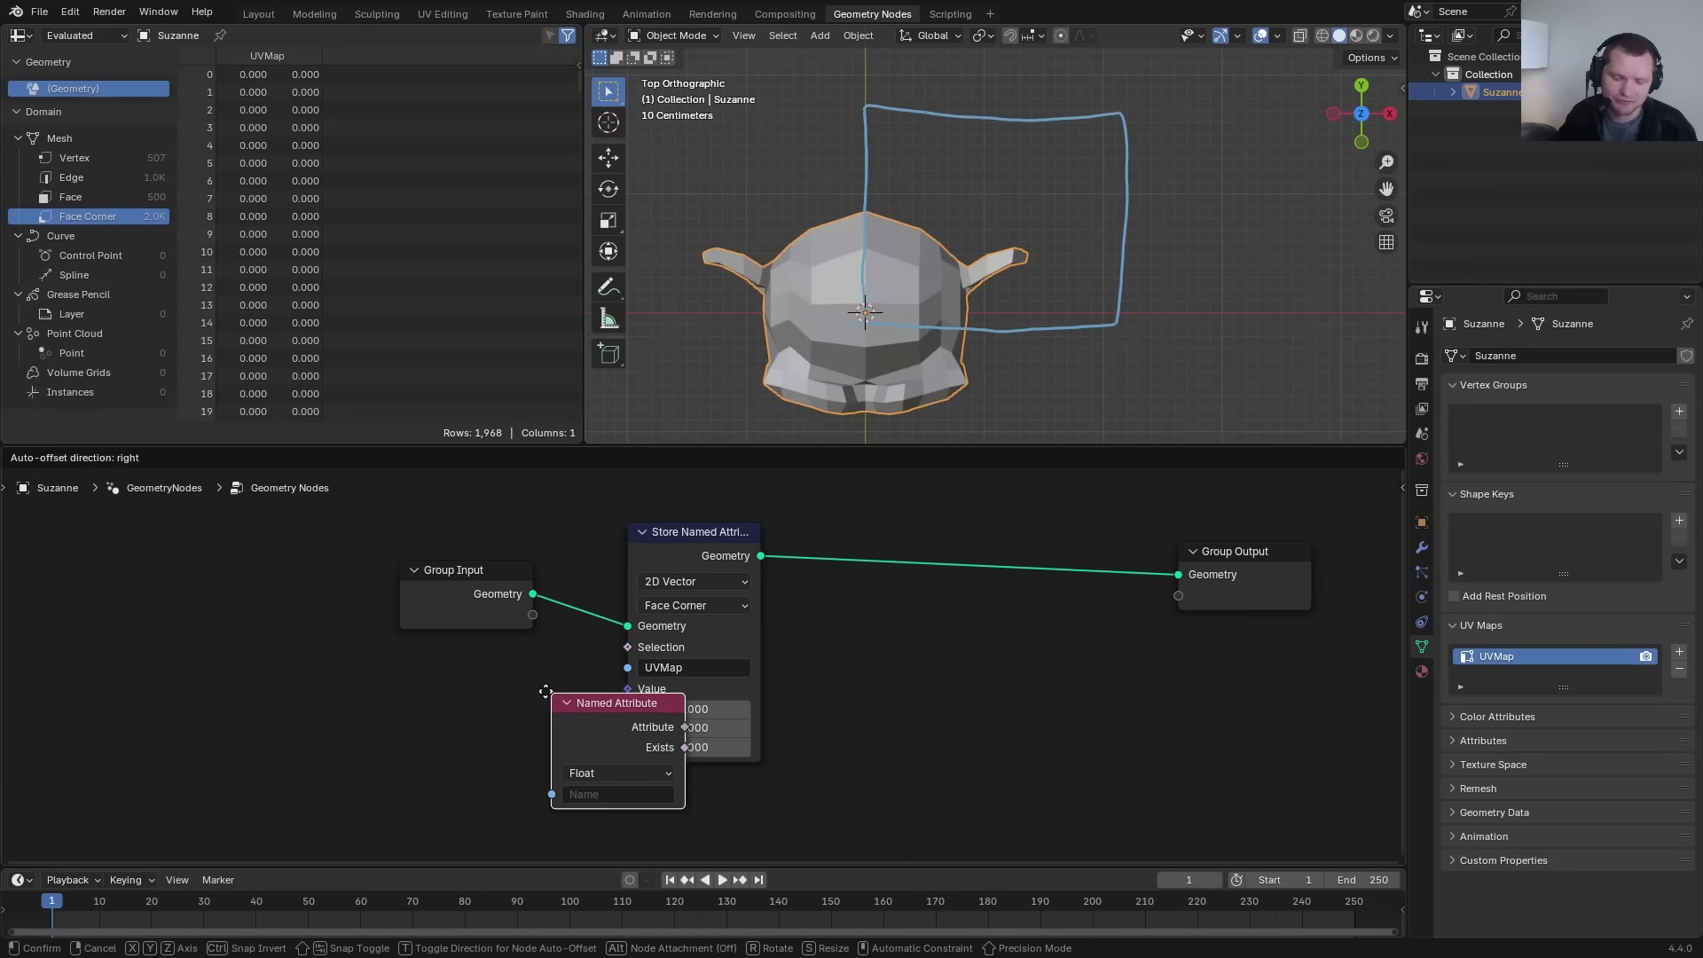
{"action": "left_click", "coordinate": [388, 655]}
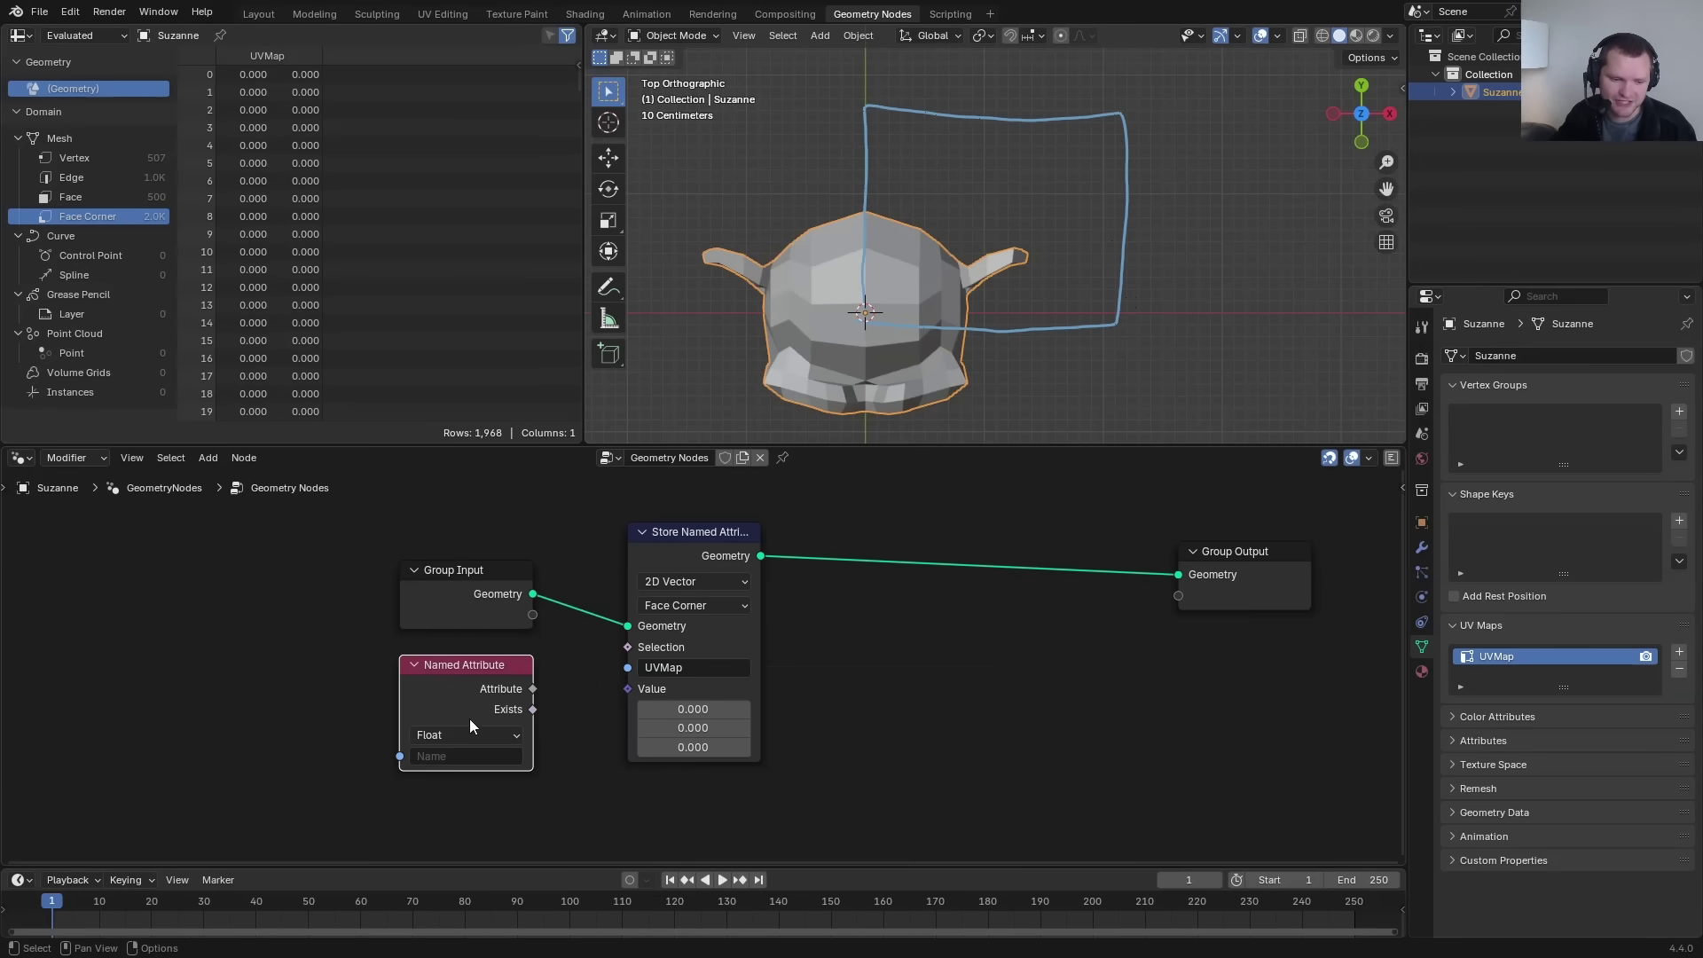
{"action": "left_click", "coordinate": [470, 734]}
{"action": "left_click", "coordinate": [470, 789]}
{"action": "left_click", "coordinate": [465, 756]}
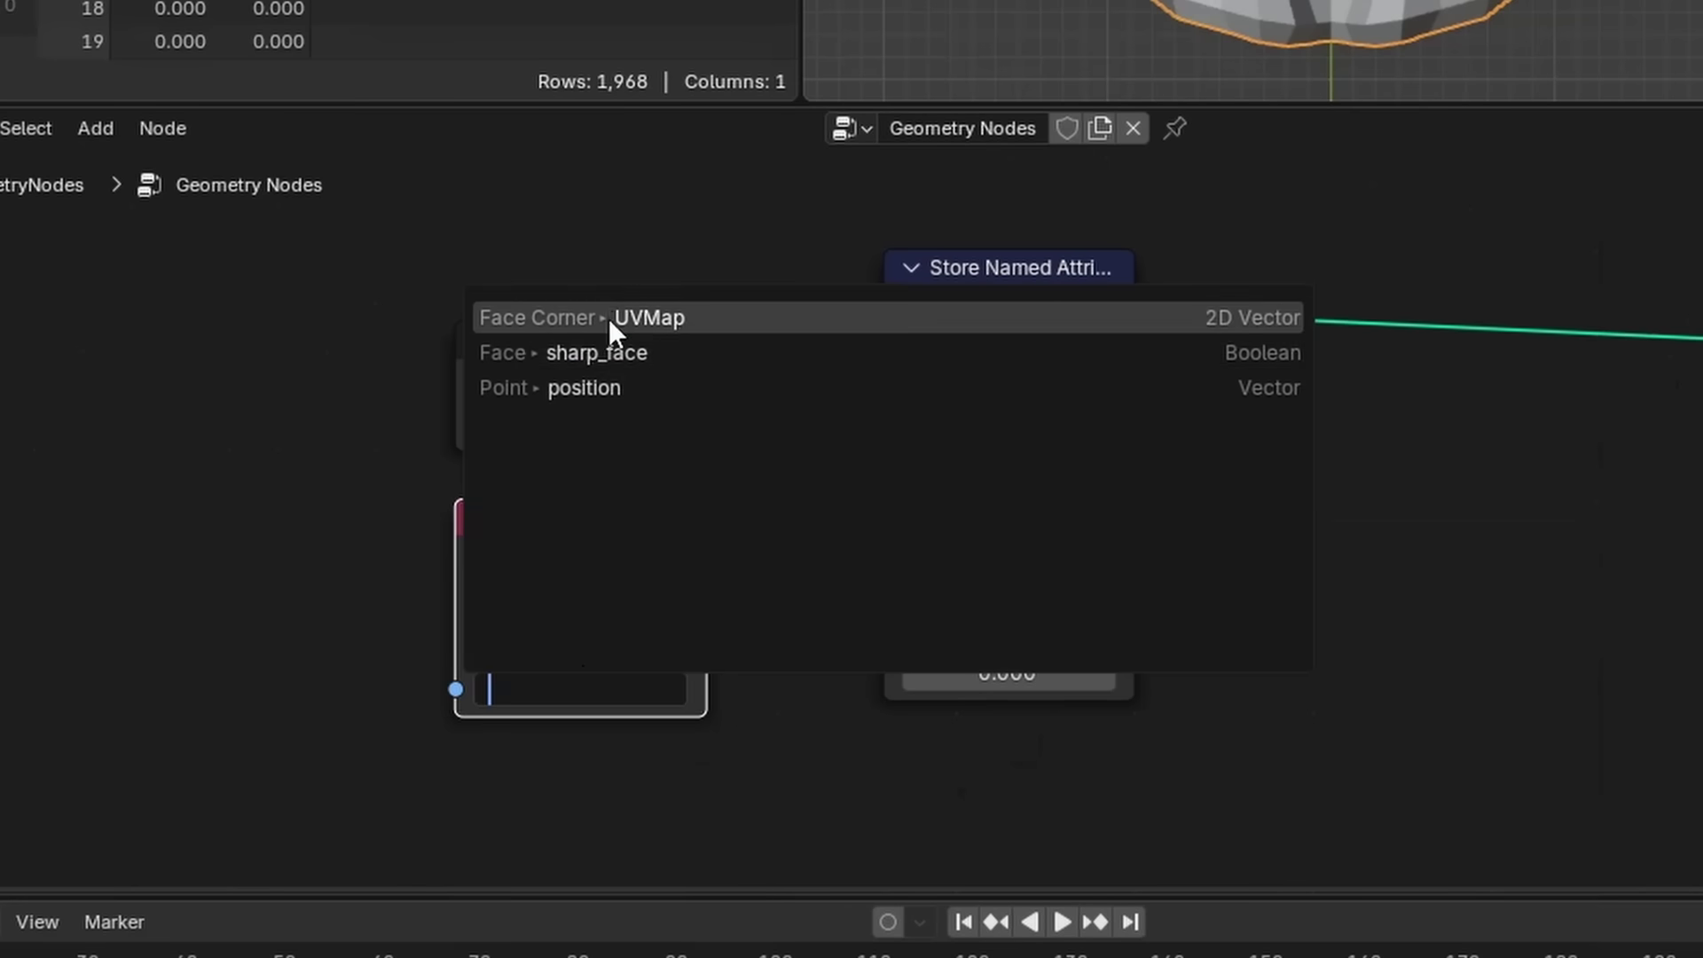
{"action": "left_click", "coordinate": [608, 318]}
{"action": "left_click_drag", "start_coordinate": [706, 562], "coordinate": [772, 550]}
{"action": "left_click_drag", "start_coordinate": [885, 566], "coordinate": [885, 565]}
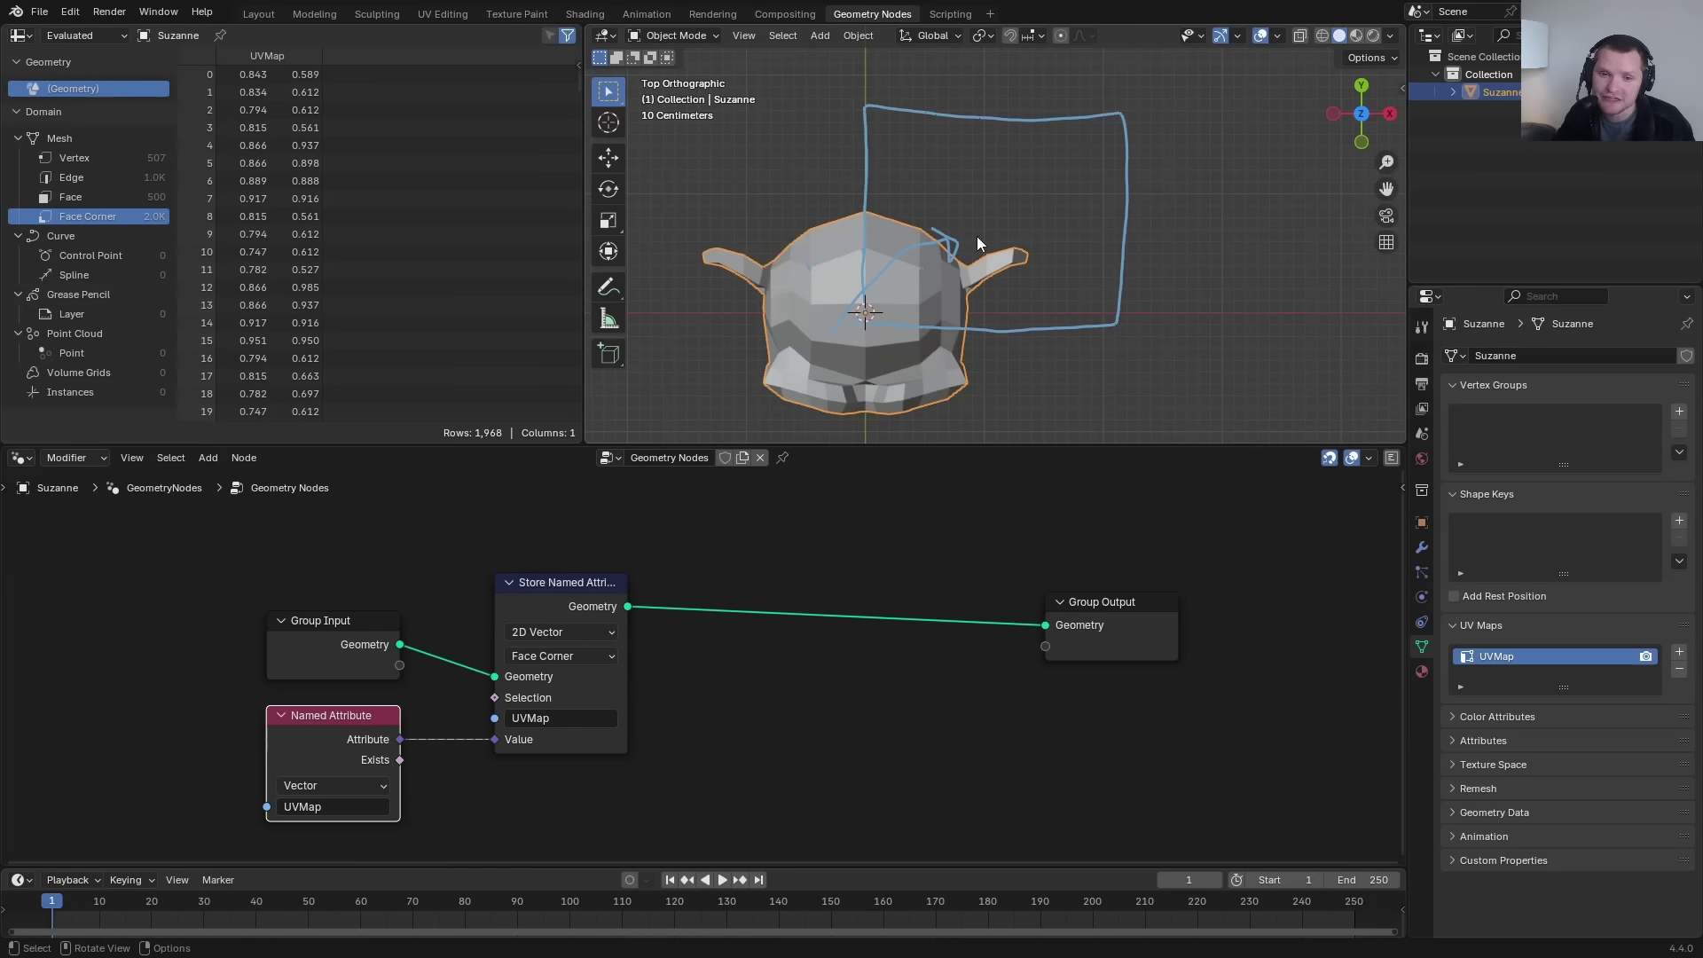
Insert a Set Position node between the Store Named Attribute and Group Output nodes.
{"action": "key", "text": "shift+a"}
{"action": "type", "text": "set pos"}
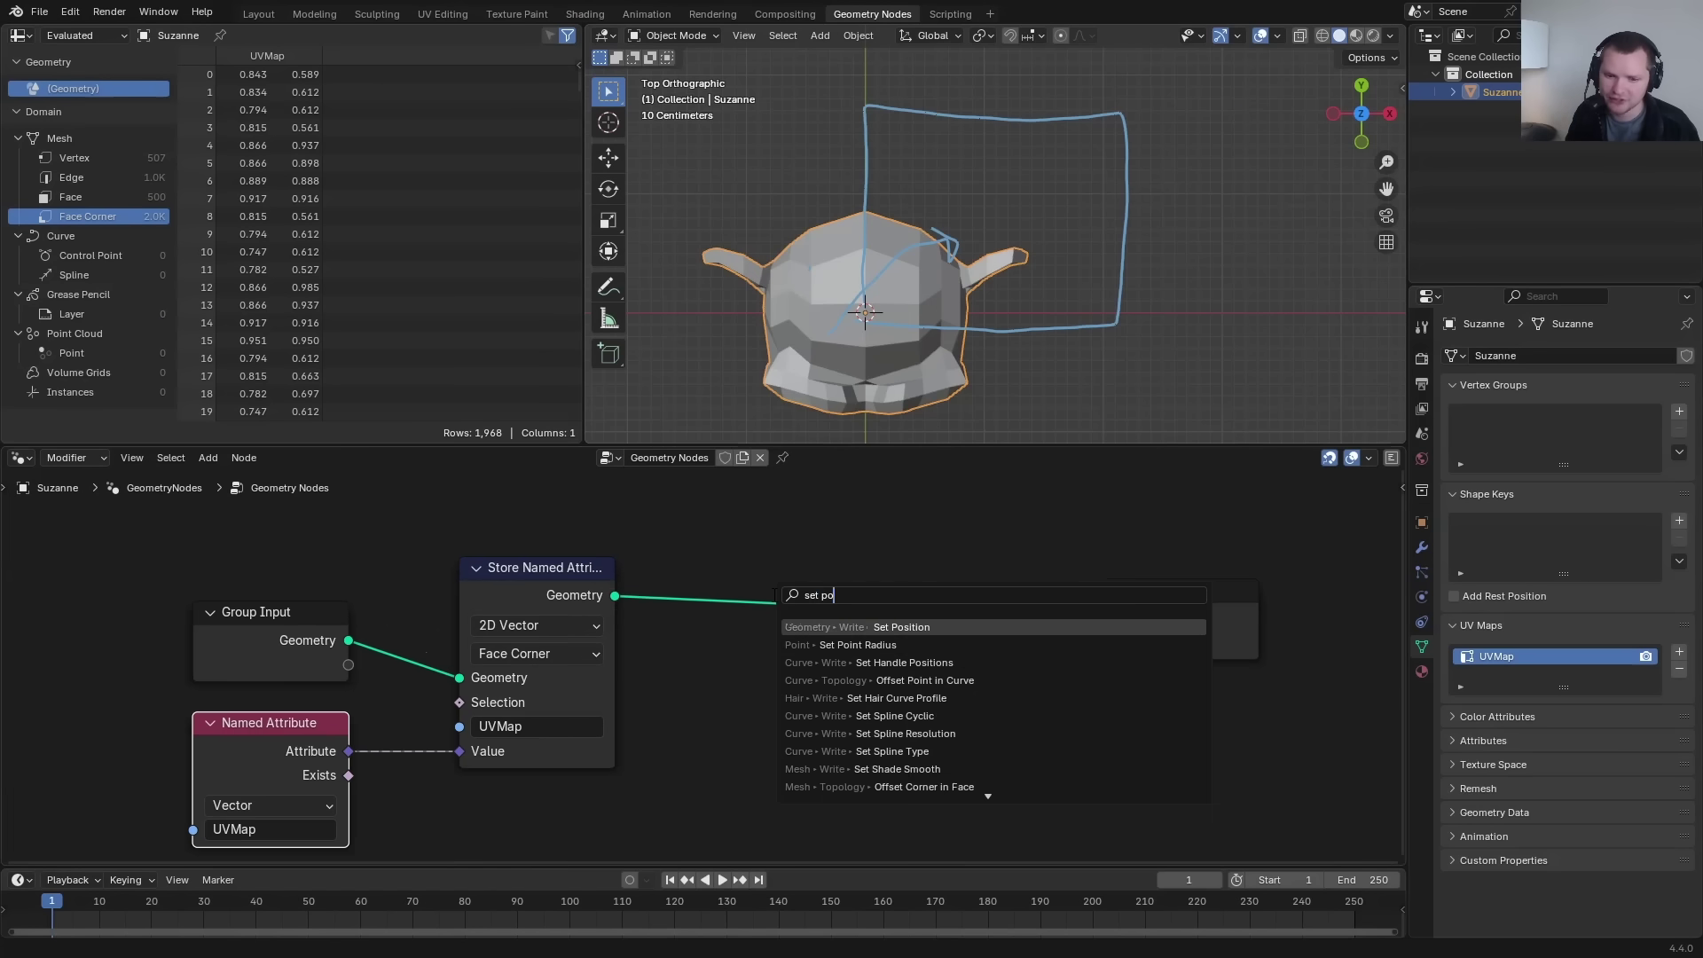
{"action": "key", "text": "Return"}
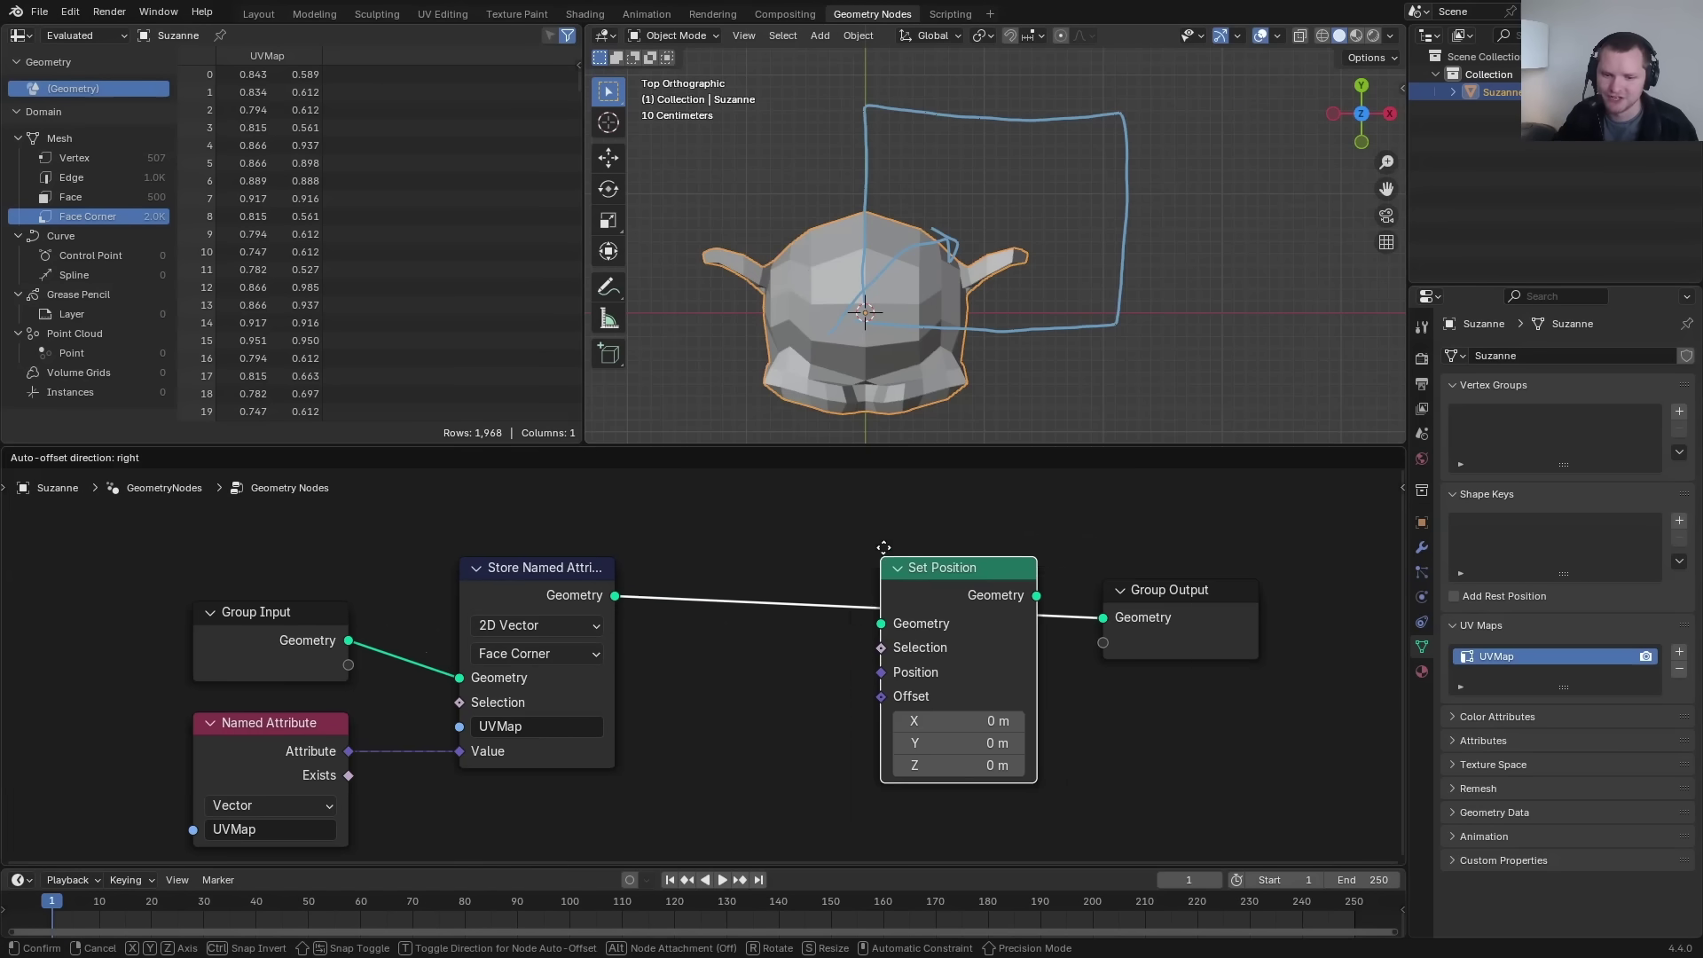
{"action": "left_click", "coordinate": [881, 545]}
Duplicate the UVMap Named Attribute node and link the copy's attribute to the Set Position node's Position.
{"action": "left_click", "coordinate": [267, 723]}
{"action": "key", "text": "shift+d"}
{"action": "left_click", "coordinate": [799, 678]}
{"action": "left_click_drag", "start_coordinate": [880, 706], "coordinate": [1058, 672]}
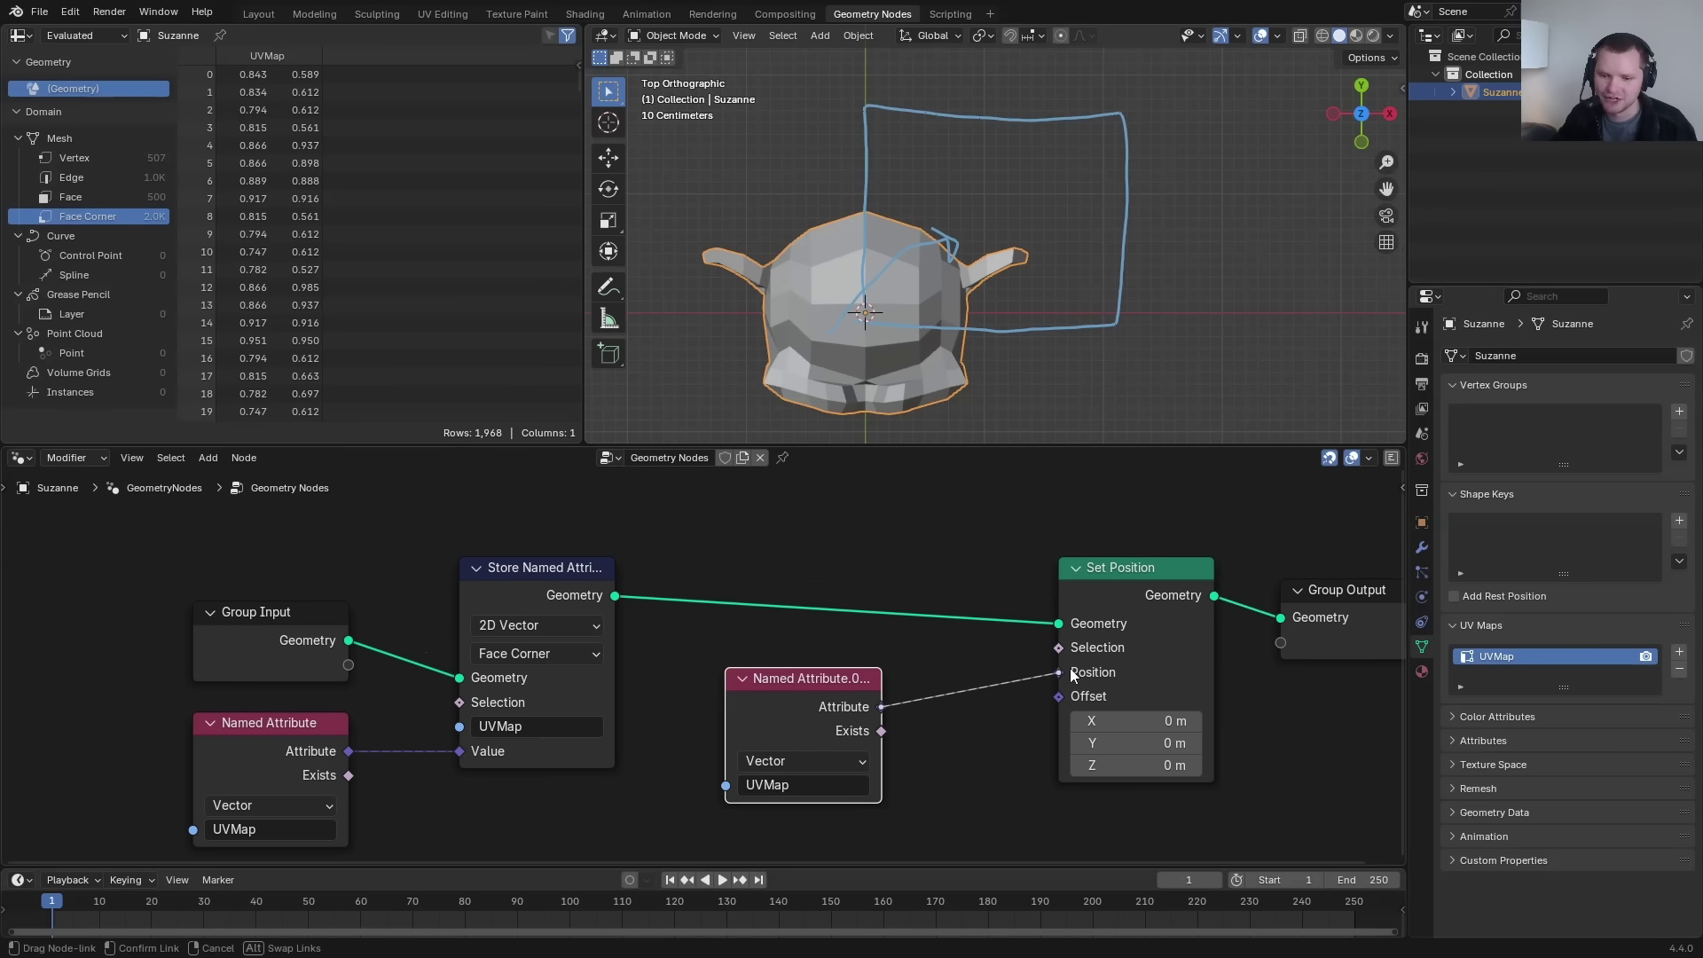
{"action": "scroll", "coordinate": [979, 246], "scroll_direction": "up", "scroll_amount": 1}
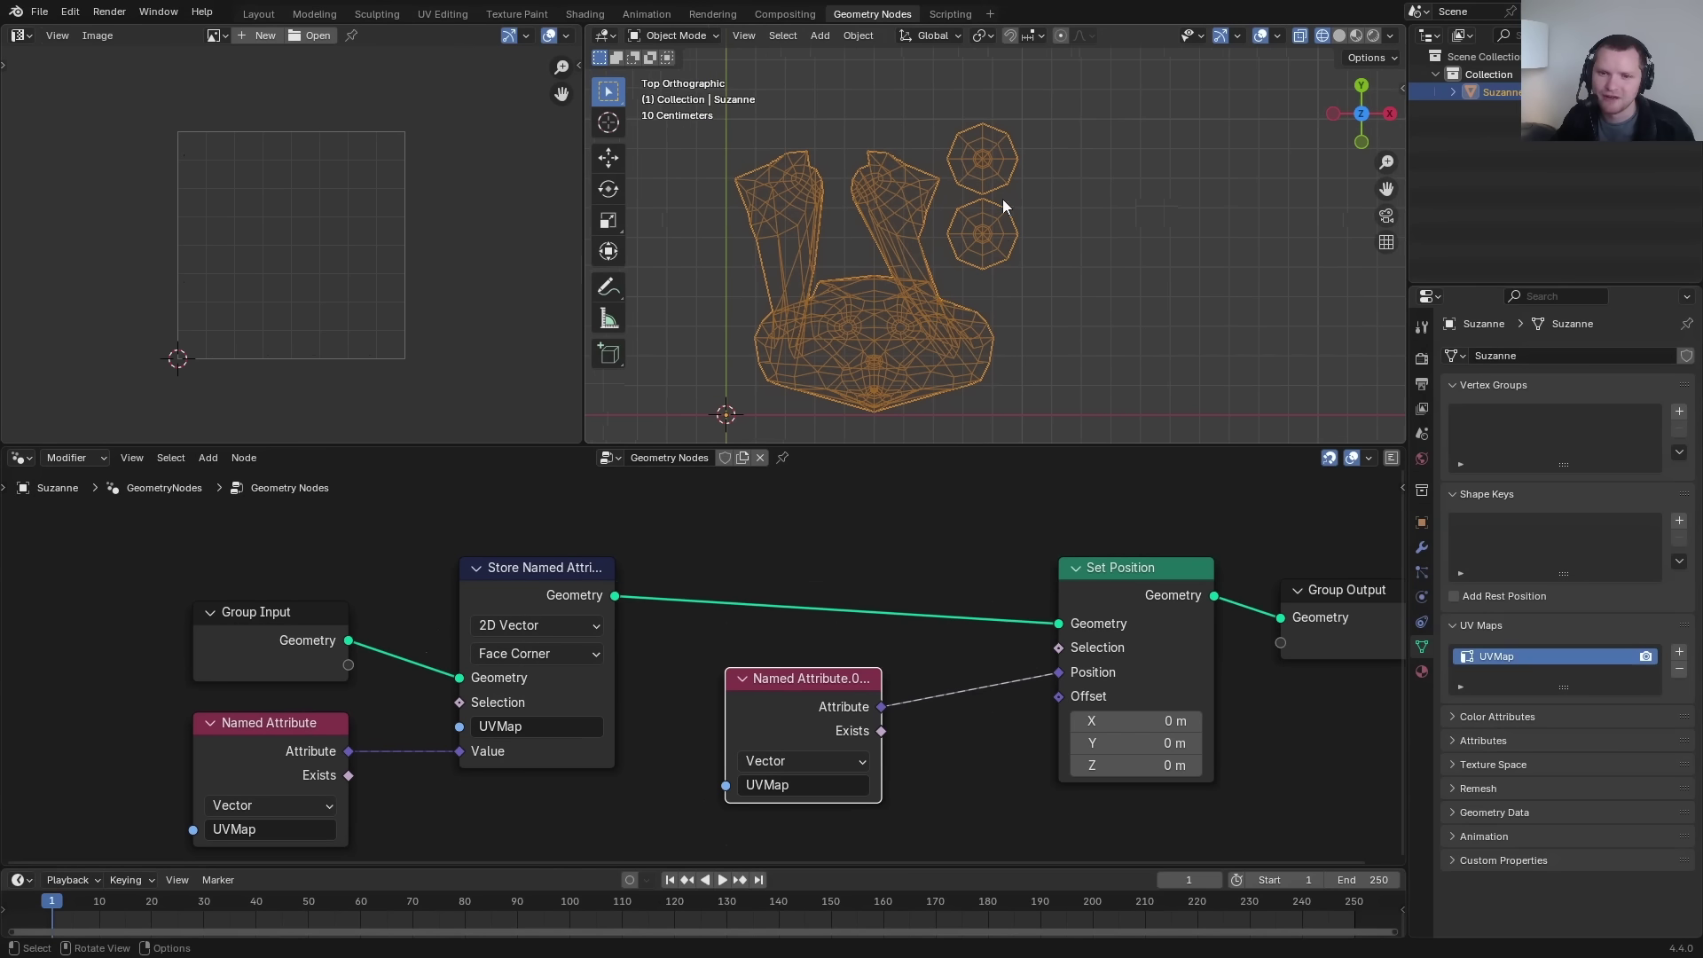
Circle the round, head and face islands of the flattened mesh with annotations and erase the marks.
{"action": "mouse_move", "coordinate": [1002, 199]}
{"action": "left_mouse_down"}
{"action": "mouse_move", "coordinate": [964, 258]}
{"action": "mouse_move", "coordinate": [1022, 192]}
{"action": "mouse_move", "coordinate": [1031, 112]}
{"action": "mouse_move", "coordinate": [974, 175]}
{"action": "left_mouse_up"}
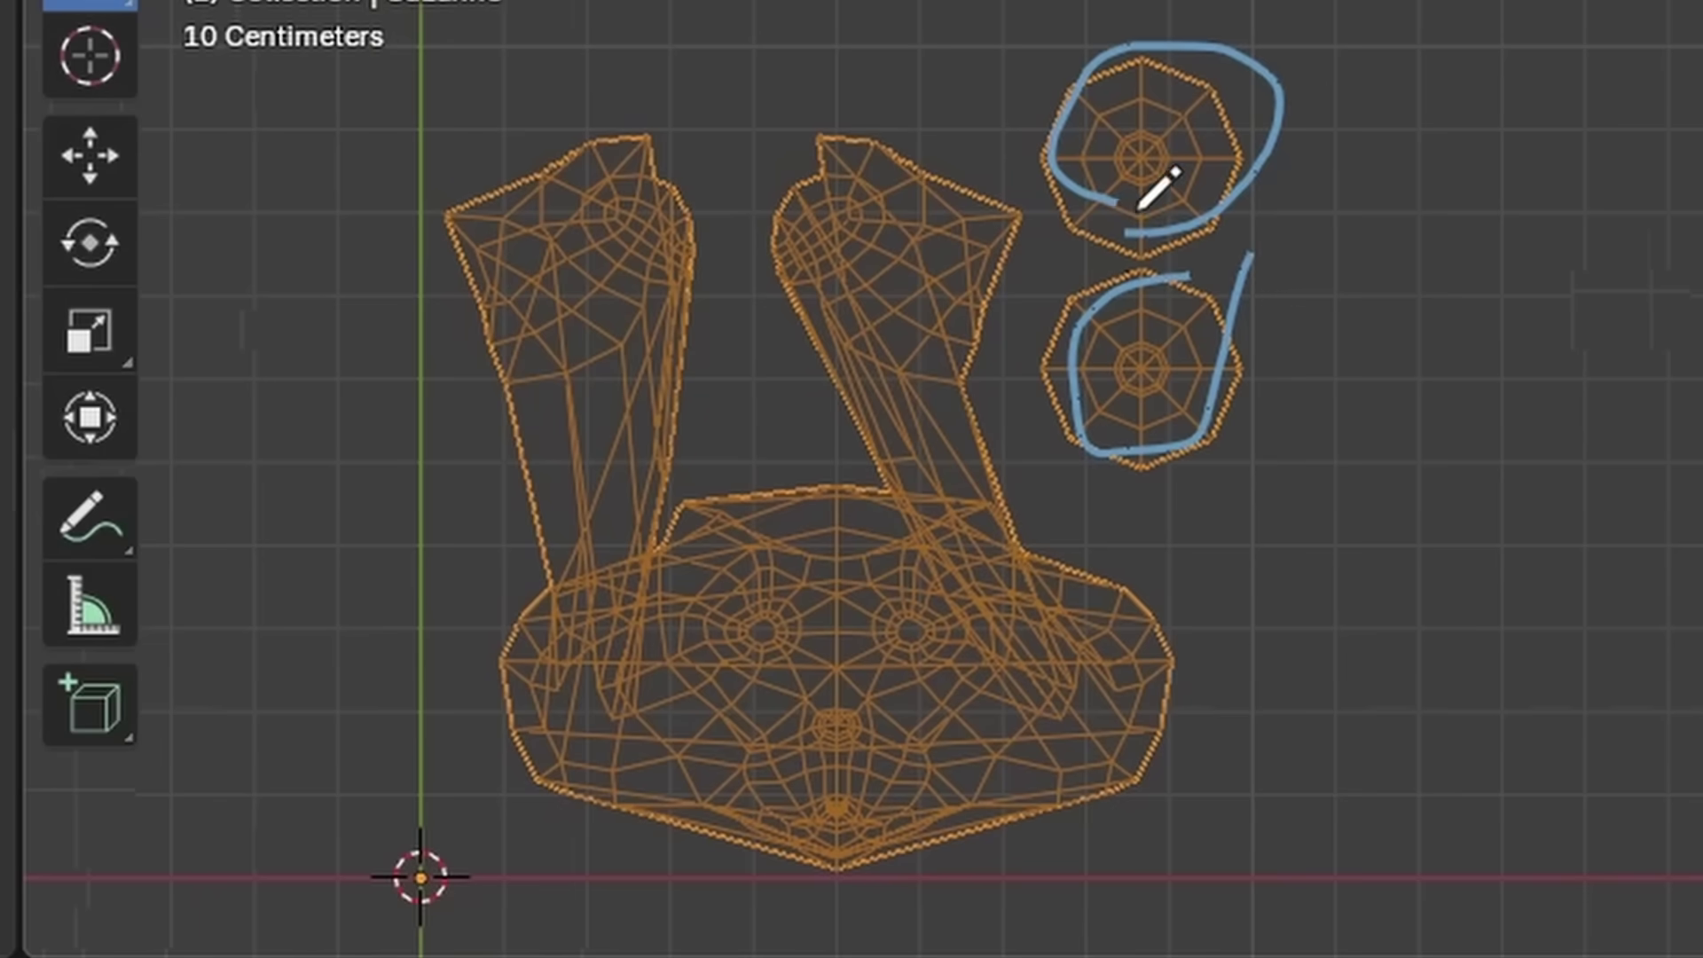
{"action": "left_click_drag", "start_coordinate": [836, 362], "coordinate": [940, 492]}
{"action": "mouse_move", "coordinate": [1140, 612]}
{"action": "left_mouse_down"}
{"action": "mouse_move", "coordinate": [955, 532]}
{"action": "mouse_move", "coordinate": [1056, 713]}
{"action": "left_mouse_up"}
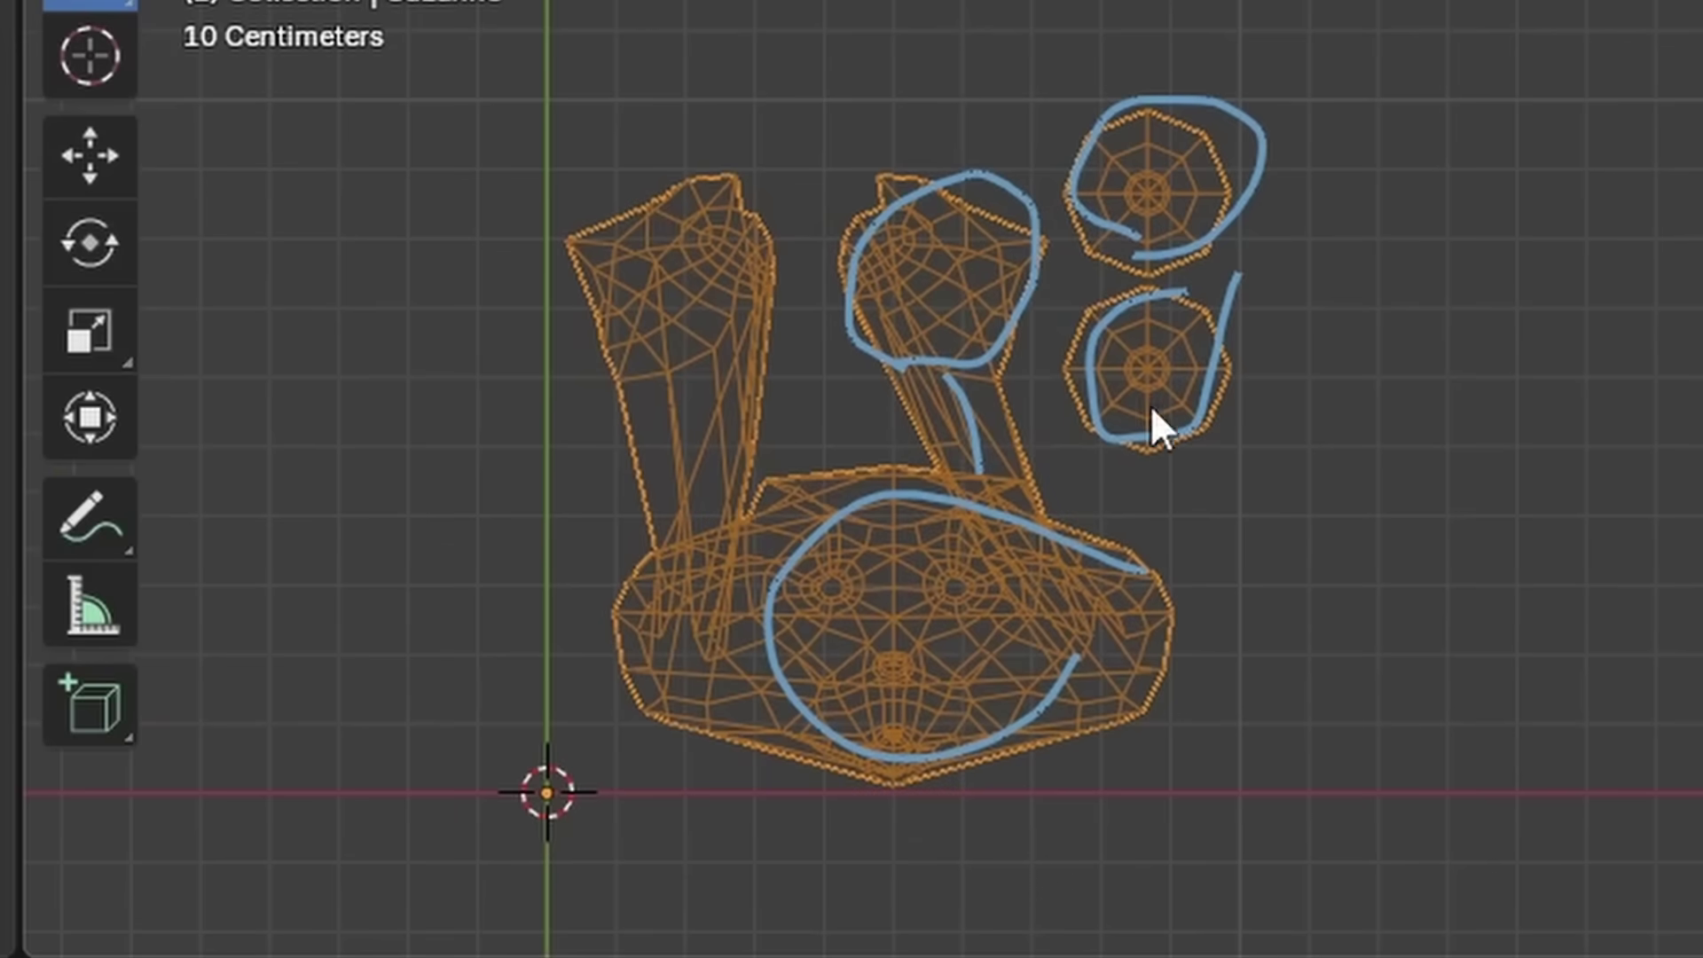
{"action": "mouse_move", "coordinate": [1241, 141]}
{"action": "left_mouse_down"}
{"action": "mouse_move", "coordinate": [1170, 89]}
{"action": "mouse_move", "coordinate": [893, 388]}
{"action": "left_mouse_up"}
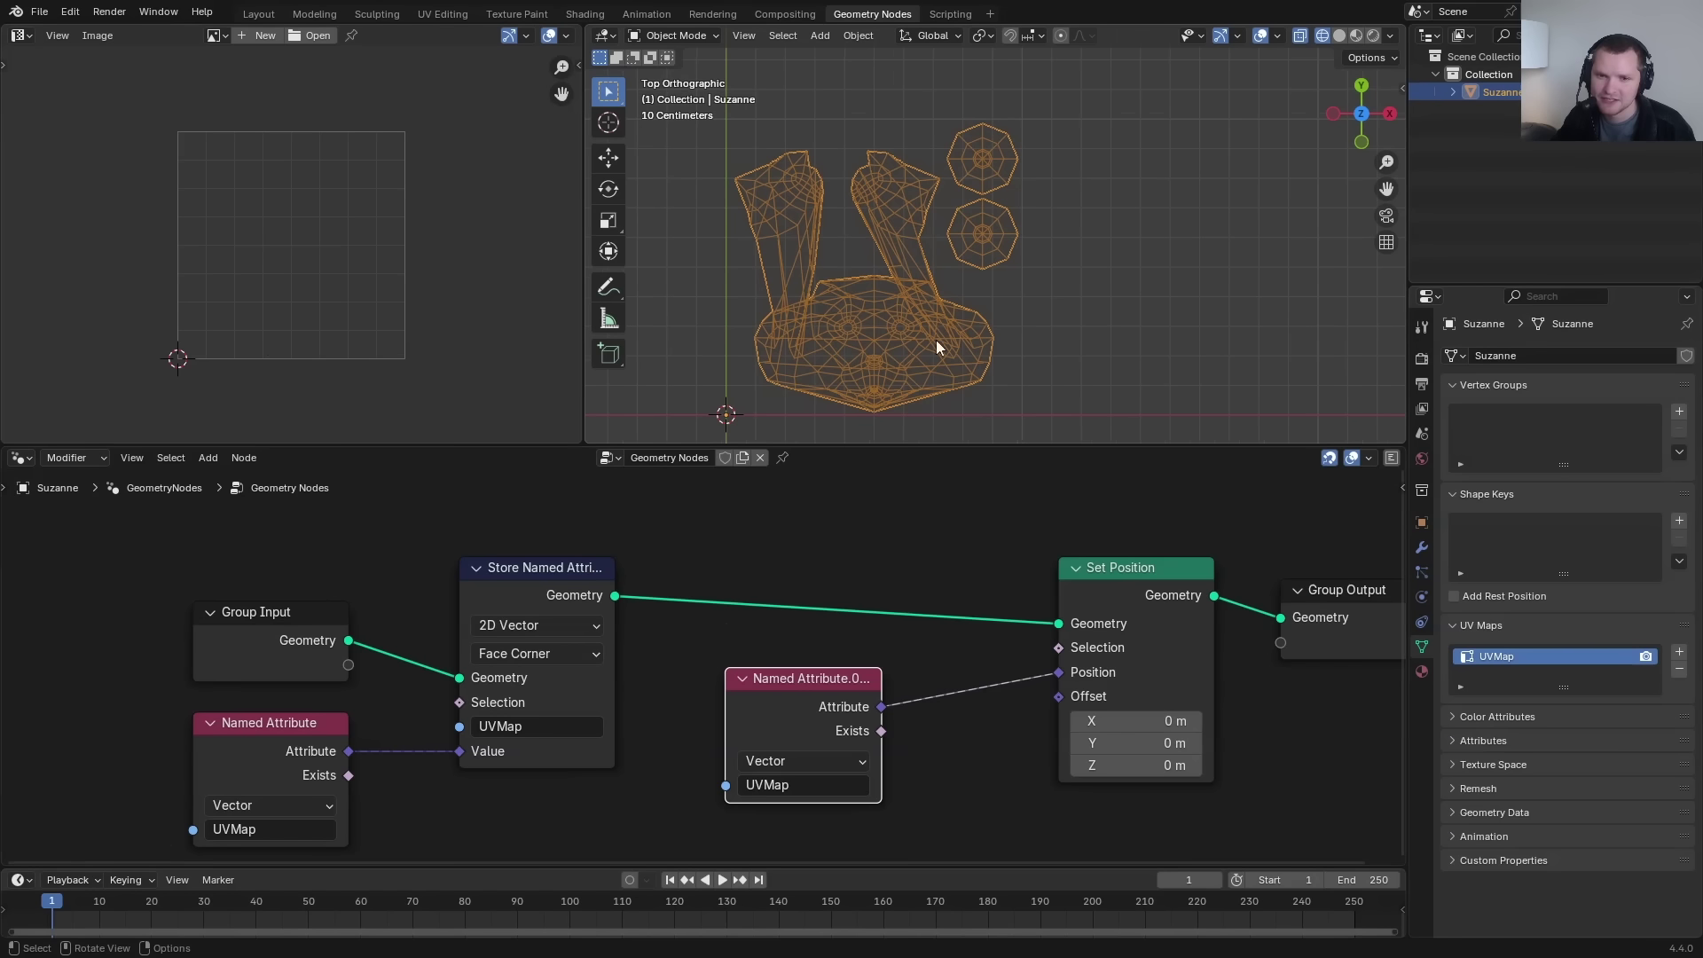
Insert a Split Edges node between the Store Named Attribute and Set Position nodes.
{"action": "key", "text": "shift+a"}
{"action": "type", "text": "spli"}
{"action": "key", "text": "Return"}
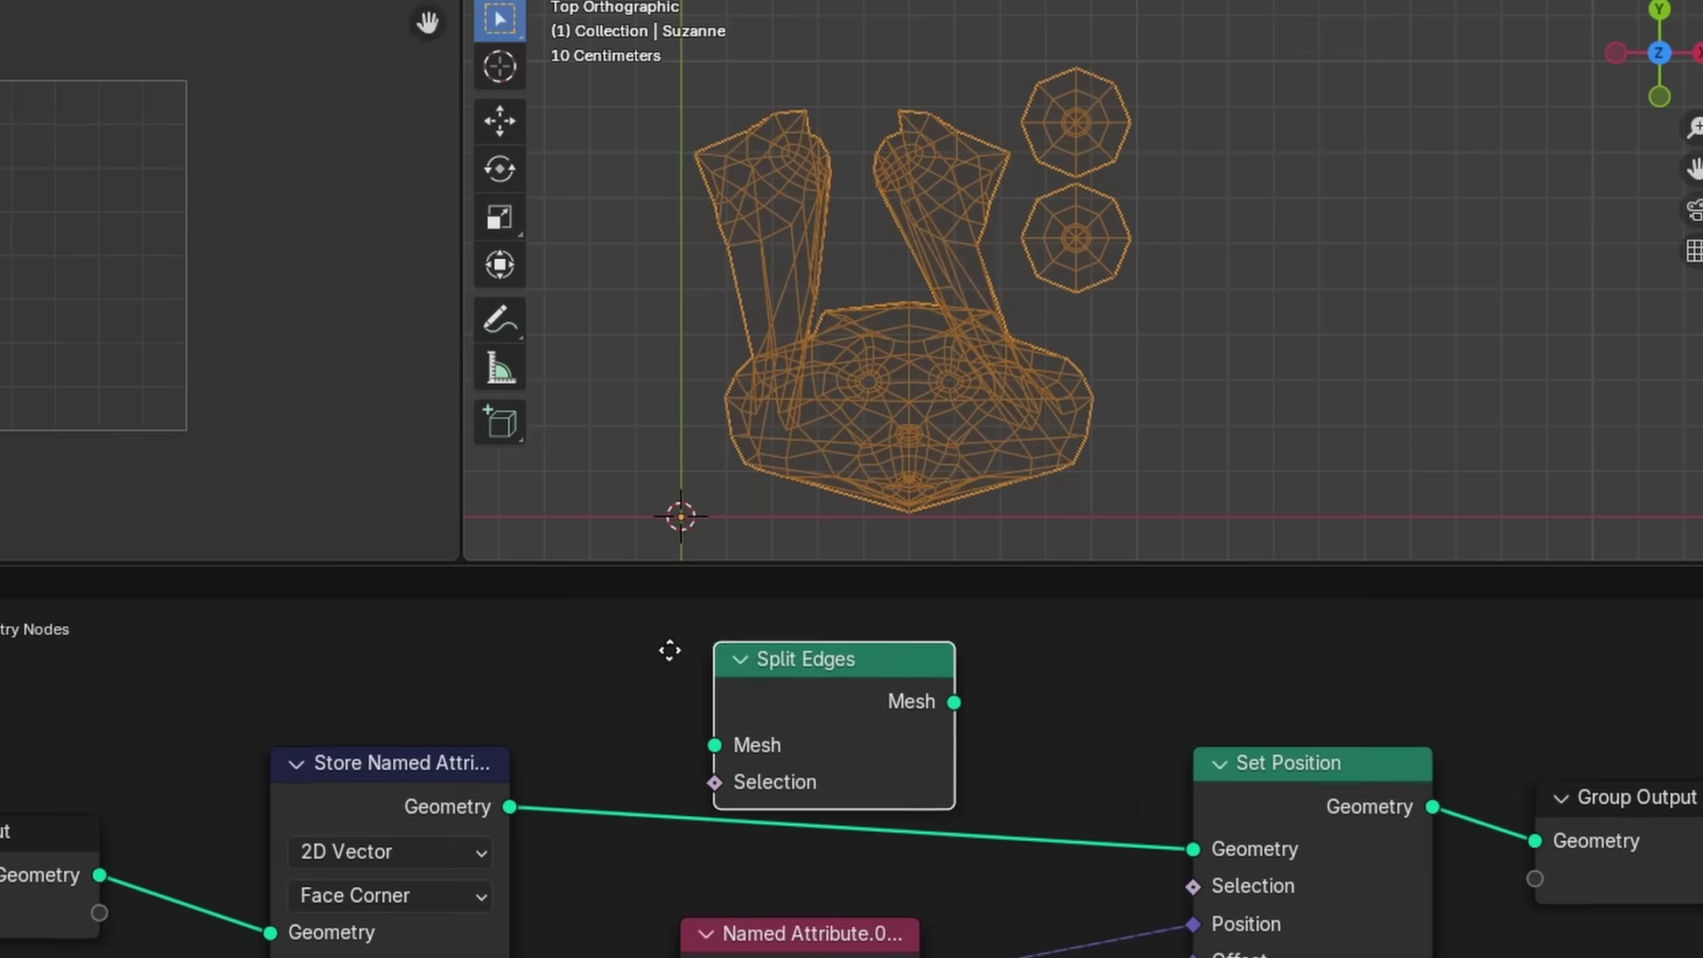
{"action": "left_click", "coordinate": [639, 719]}
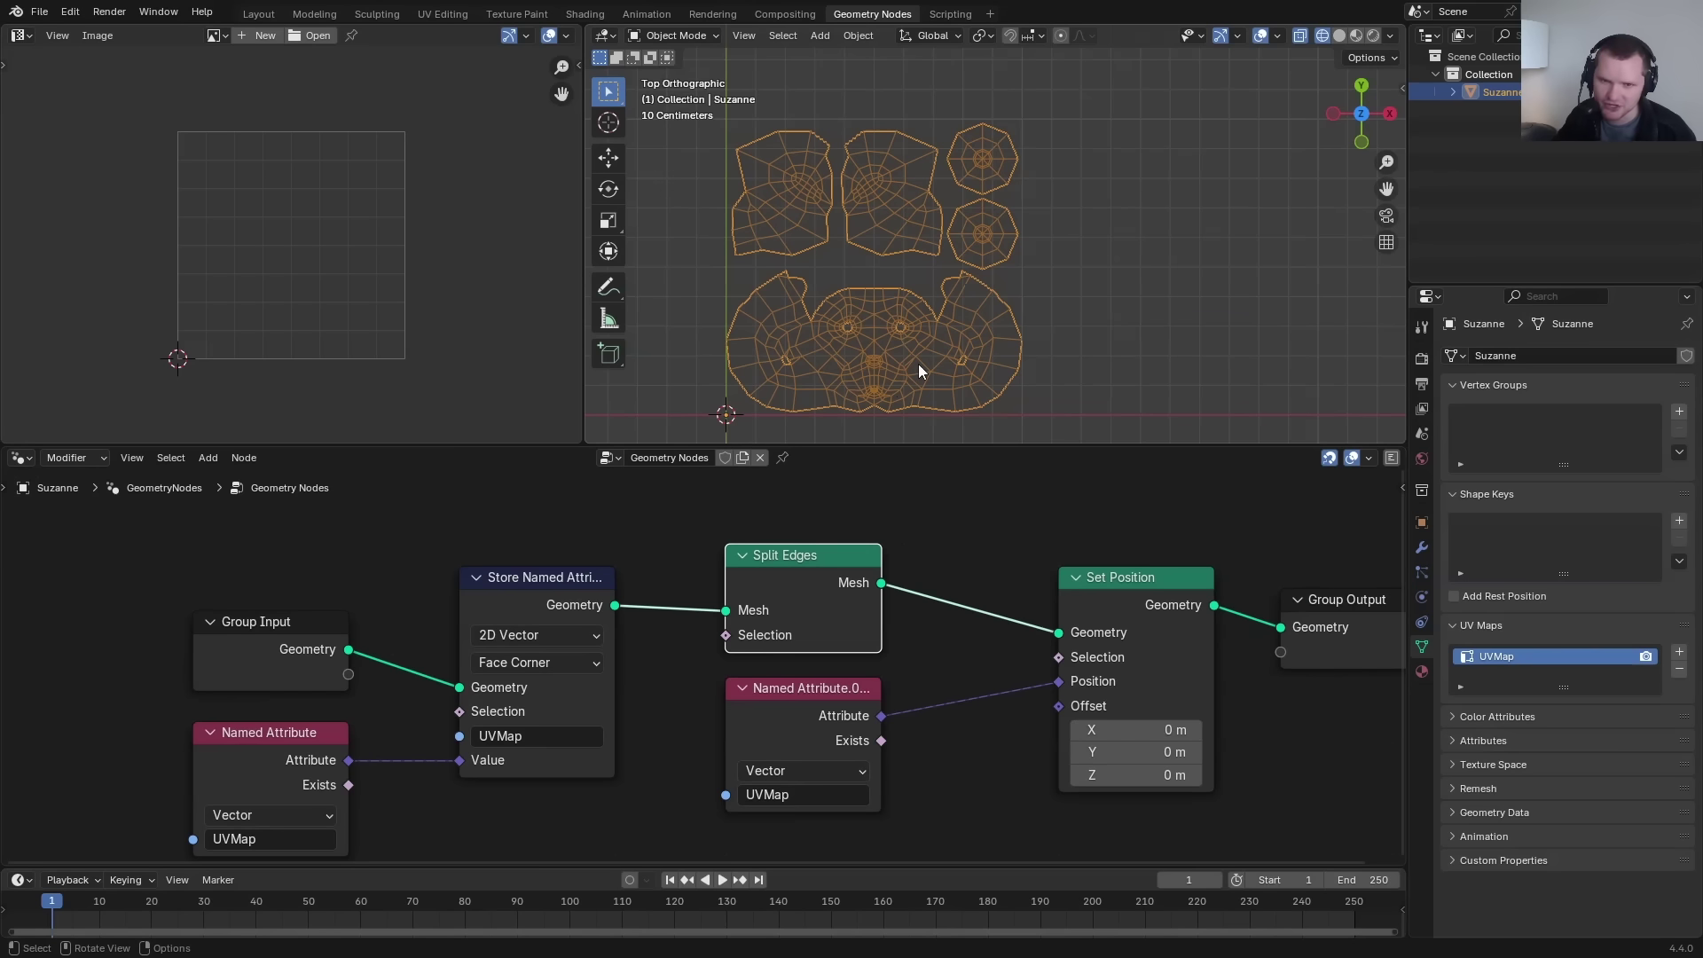
Insert a Vector Math Add node between the first Named Attribute node and the stored value, and undo the trial vector change.
{"action": "middle_click_drag", "start_coordinate": [375, 756], "coordinate": [736, 687]}
{"action": "left_click_drag", "start_coordinate": [625, 683], "coordinate": [403, 683]}
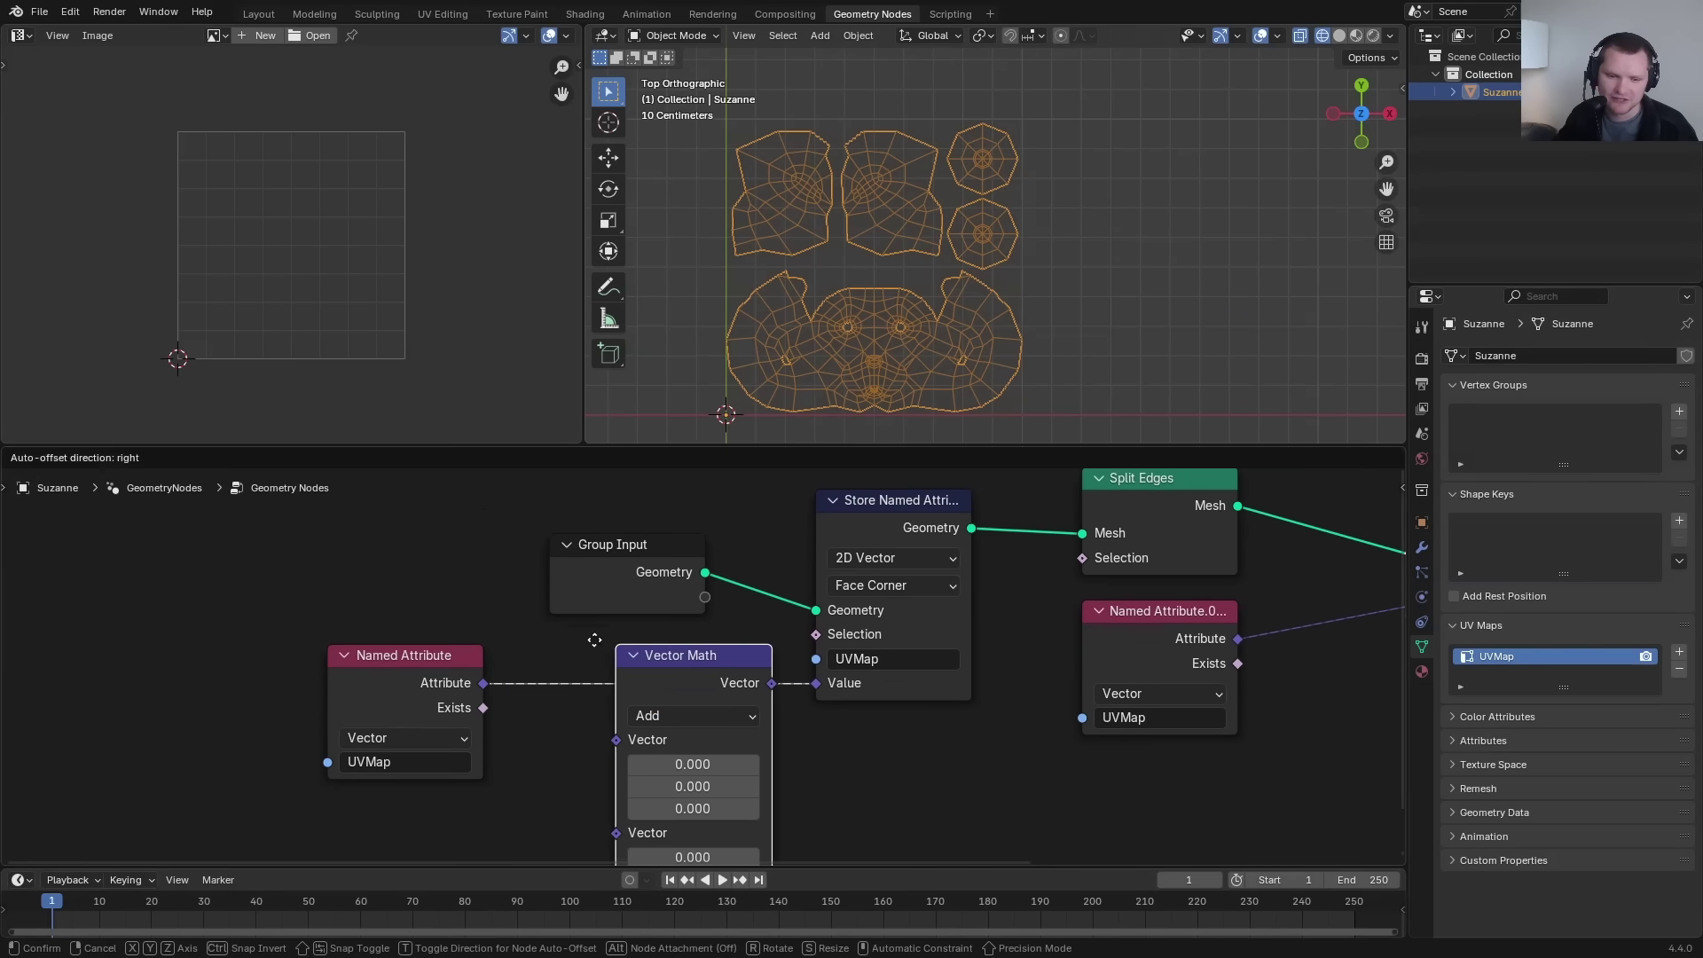
{"action": "left_click", "coordinate": [572, 622]}
{"action": "mouse_move", "coordinate": [692, 766]}
{"action": "left_mouse_down"}
{"action": "mouse_move", "coordinate": [661, 766]}
{"action": "mouse_move", "coordinate": [708, 767]}
{"action": "left_mouse_up"}
{"action": "key", "text": "ctrl+z"}
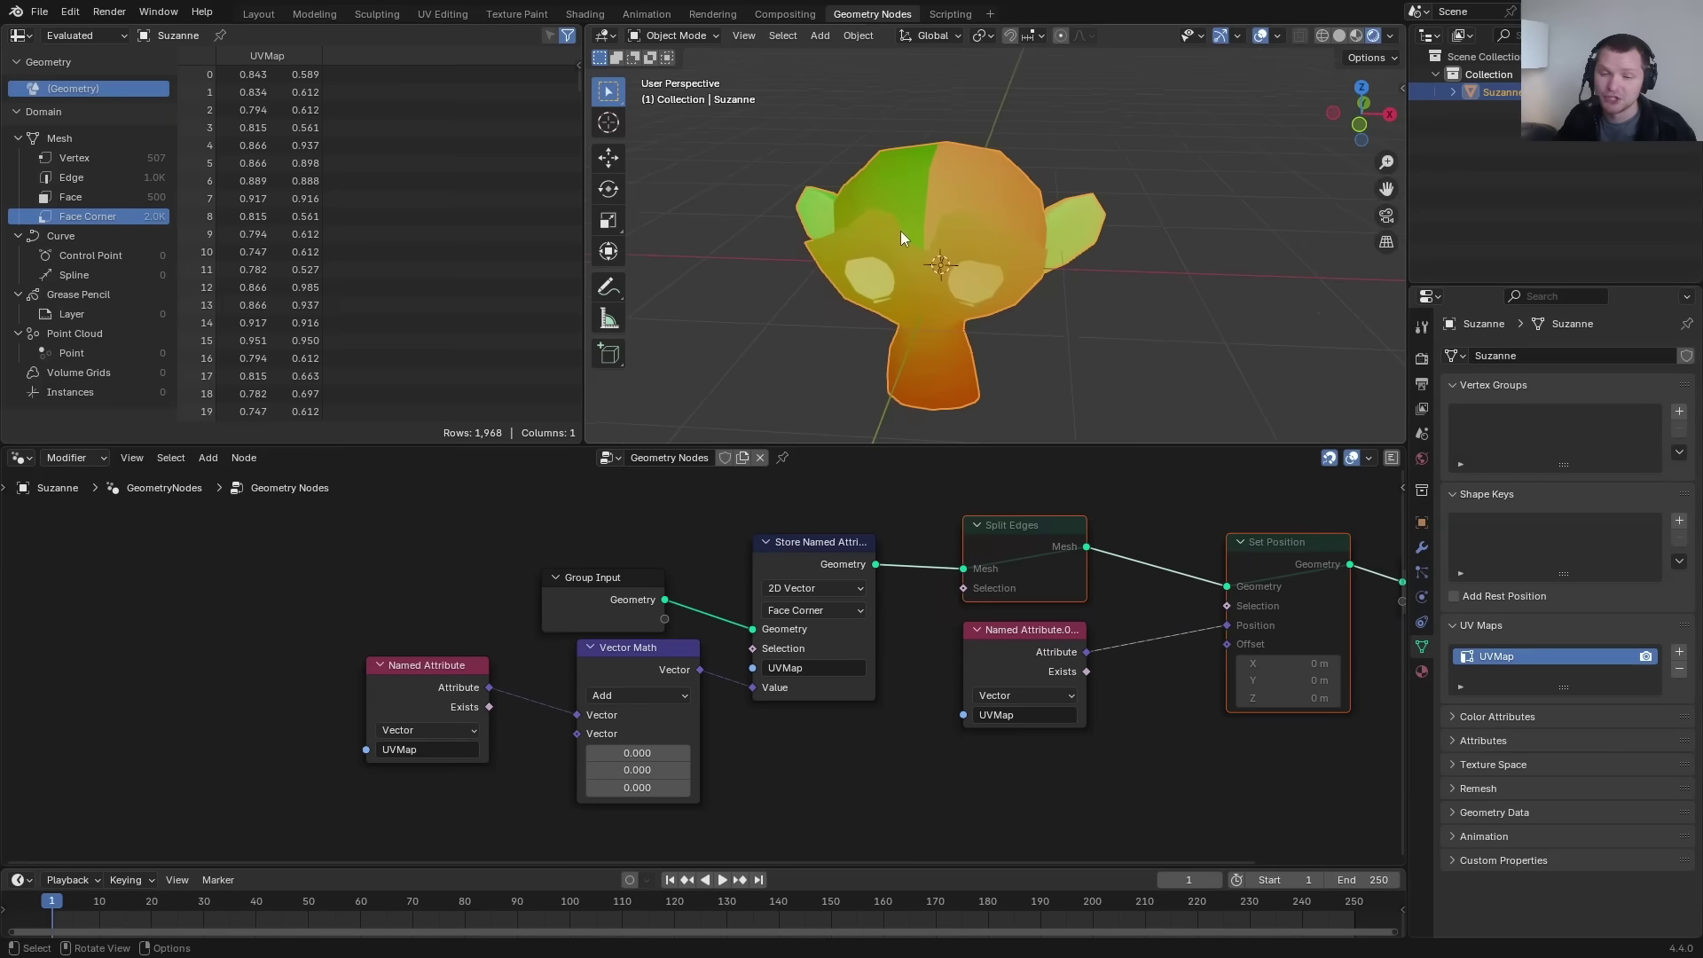
Try shifting the stored UVs along X with the Vector Math node while viewing the rendered monkey from the front.
{"action": "middle_click_drag", "start_coordinate": [901, 230], "coordinate": [752, 518]}
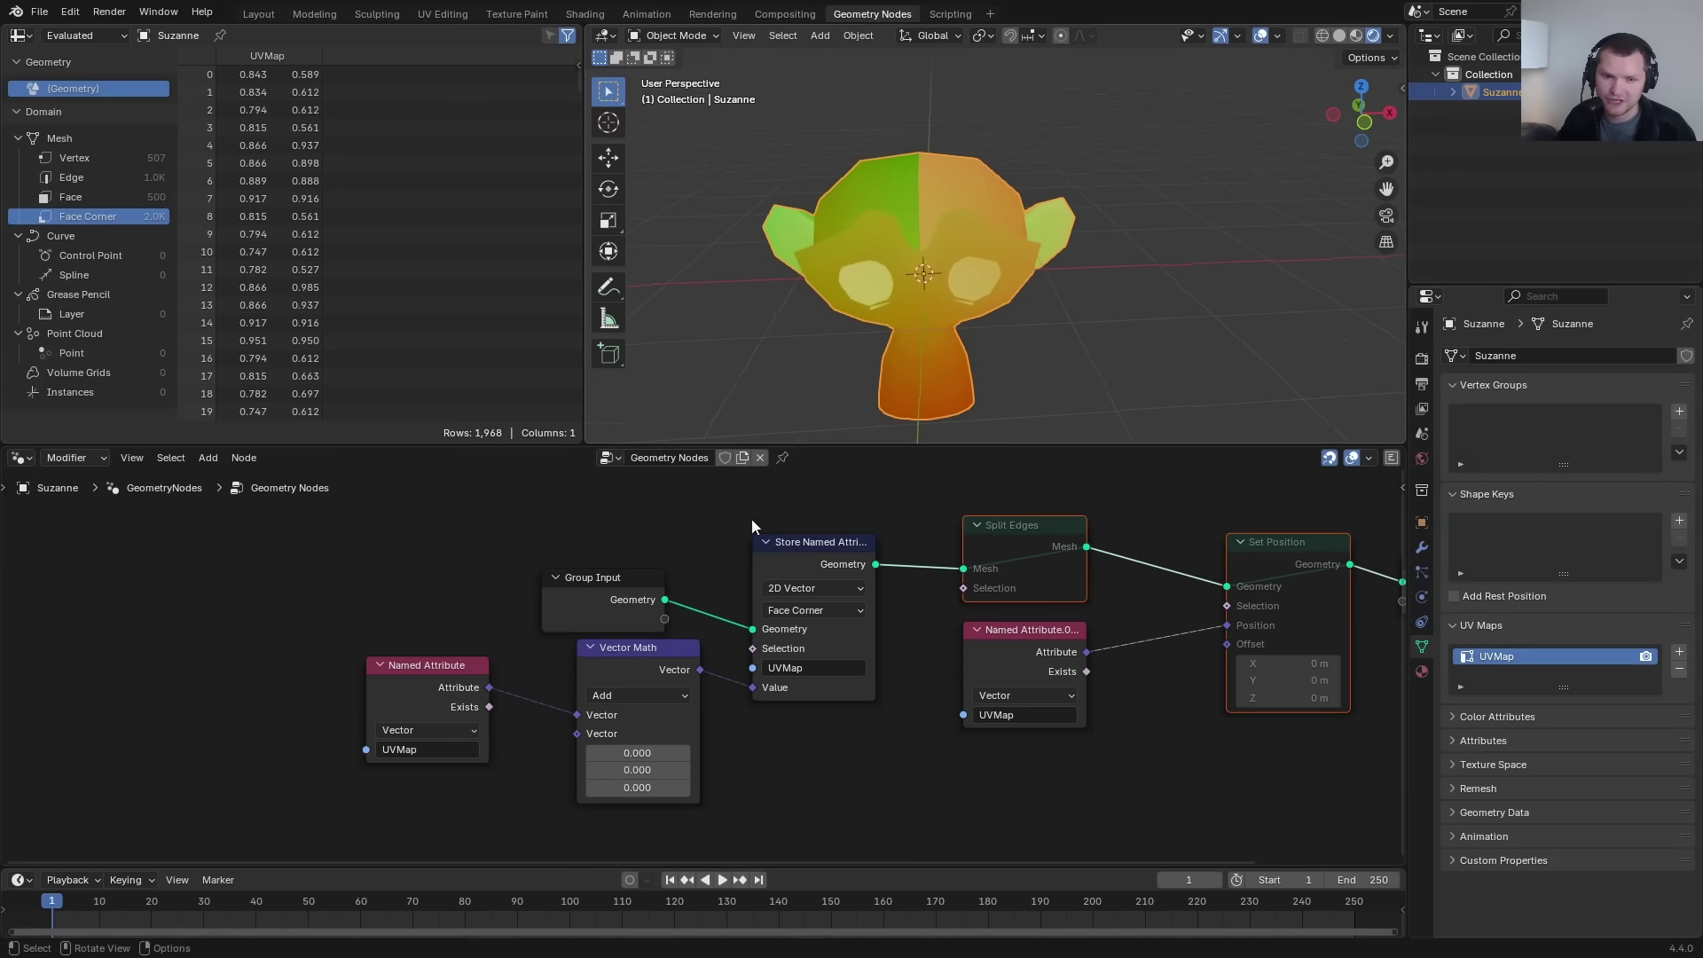
{"action": "left_click_drag", "start_coordinate": [628, 758], "coordinate": [545, 758]}
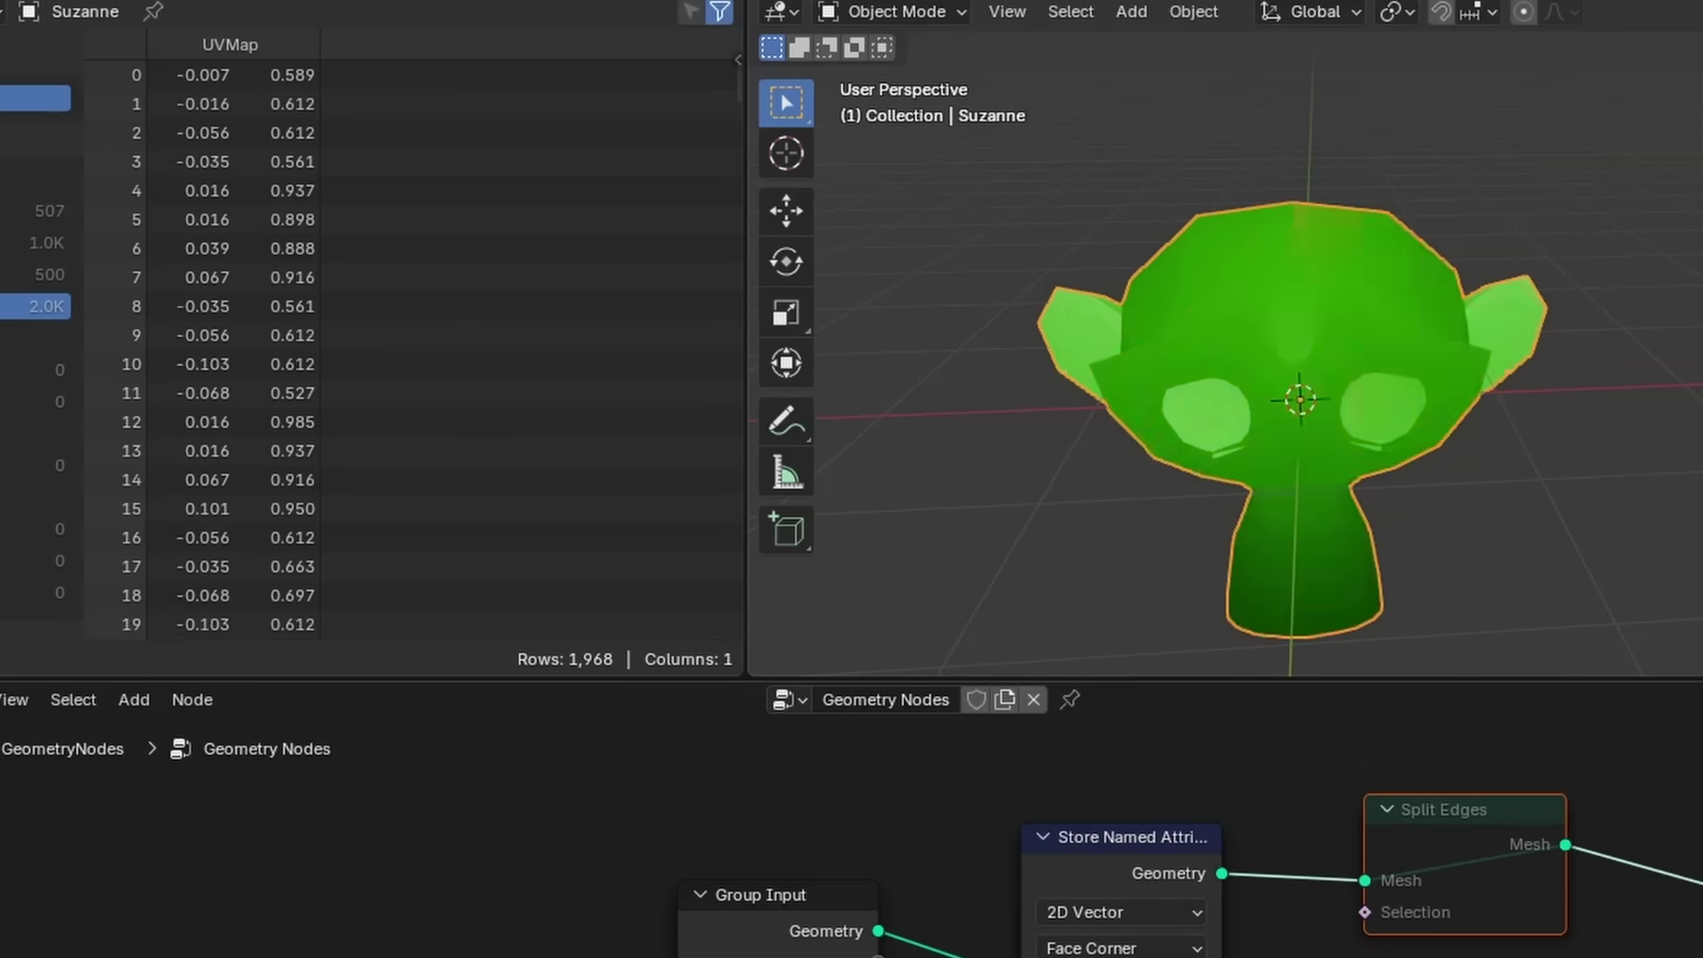
{"action": "left_click_drag", "start_coordinate": [781, 957], "coordinate": [985, 957]}
{"action": "left_click_drag", "start_coordinate": [984, 956], "coordinate": [922, 957]}
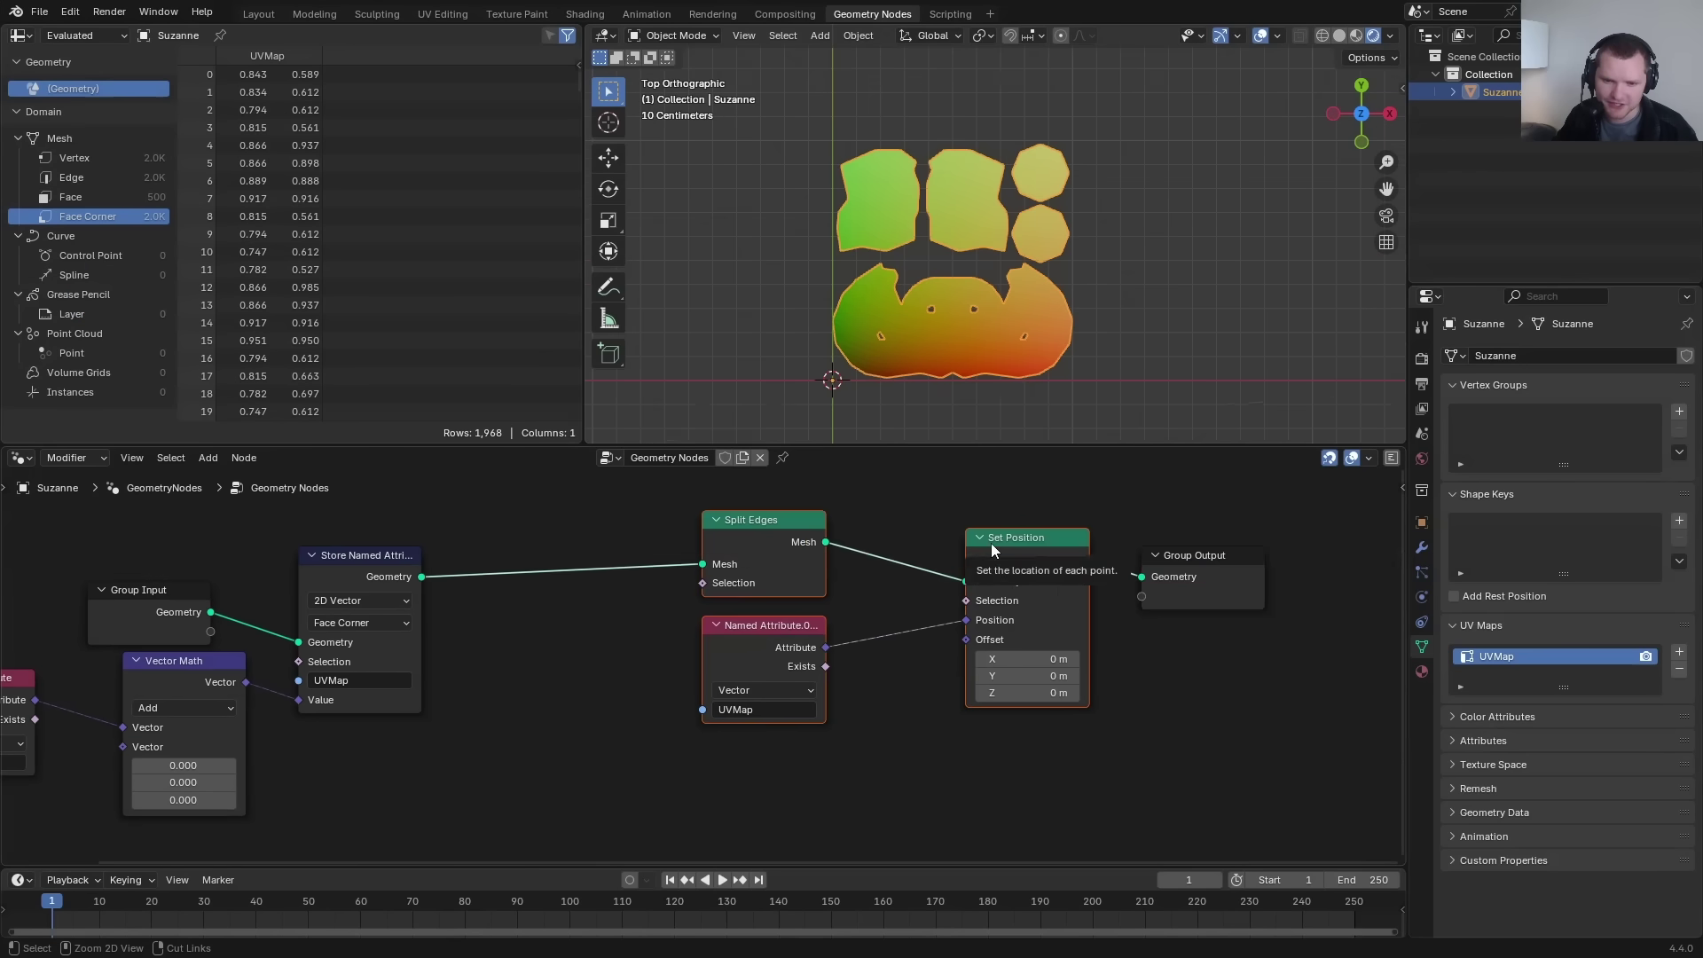
Group the Split Edges, second Named Attribute and Set Position nodes into a node group named viewer.
{"action": "key", "text": "ctrl+g"}
{"action": "key", "text": "Tab"}
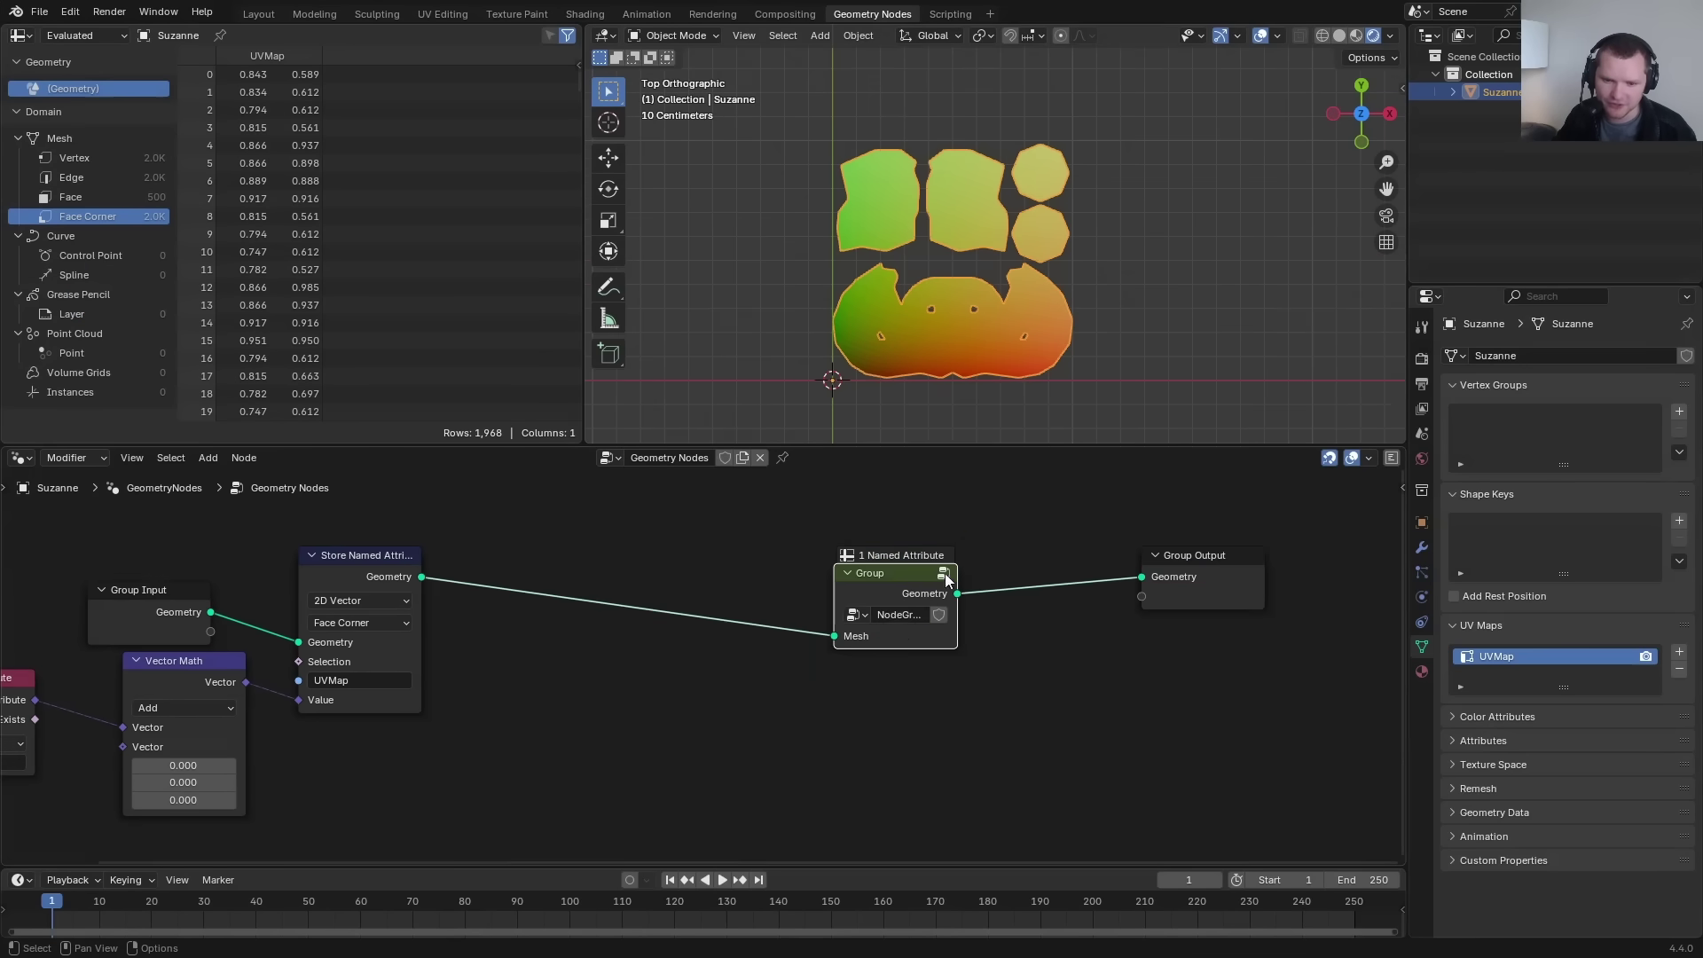
{"action": "key", "text": "Return"}
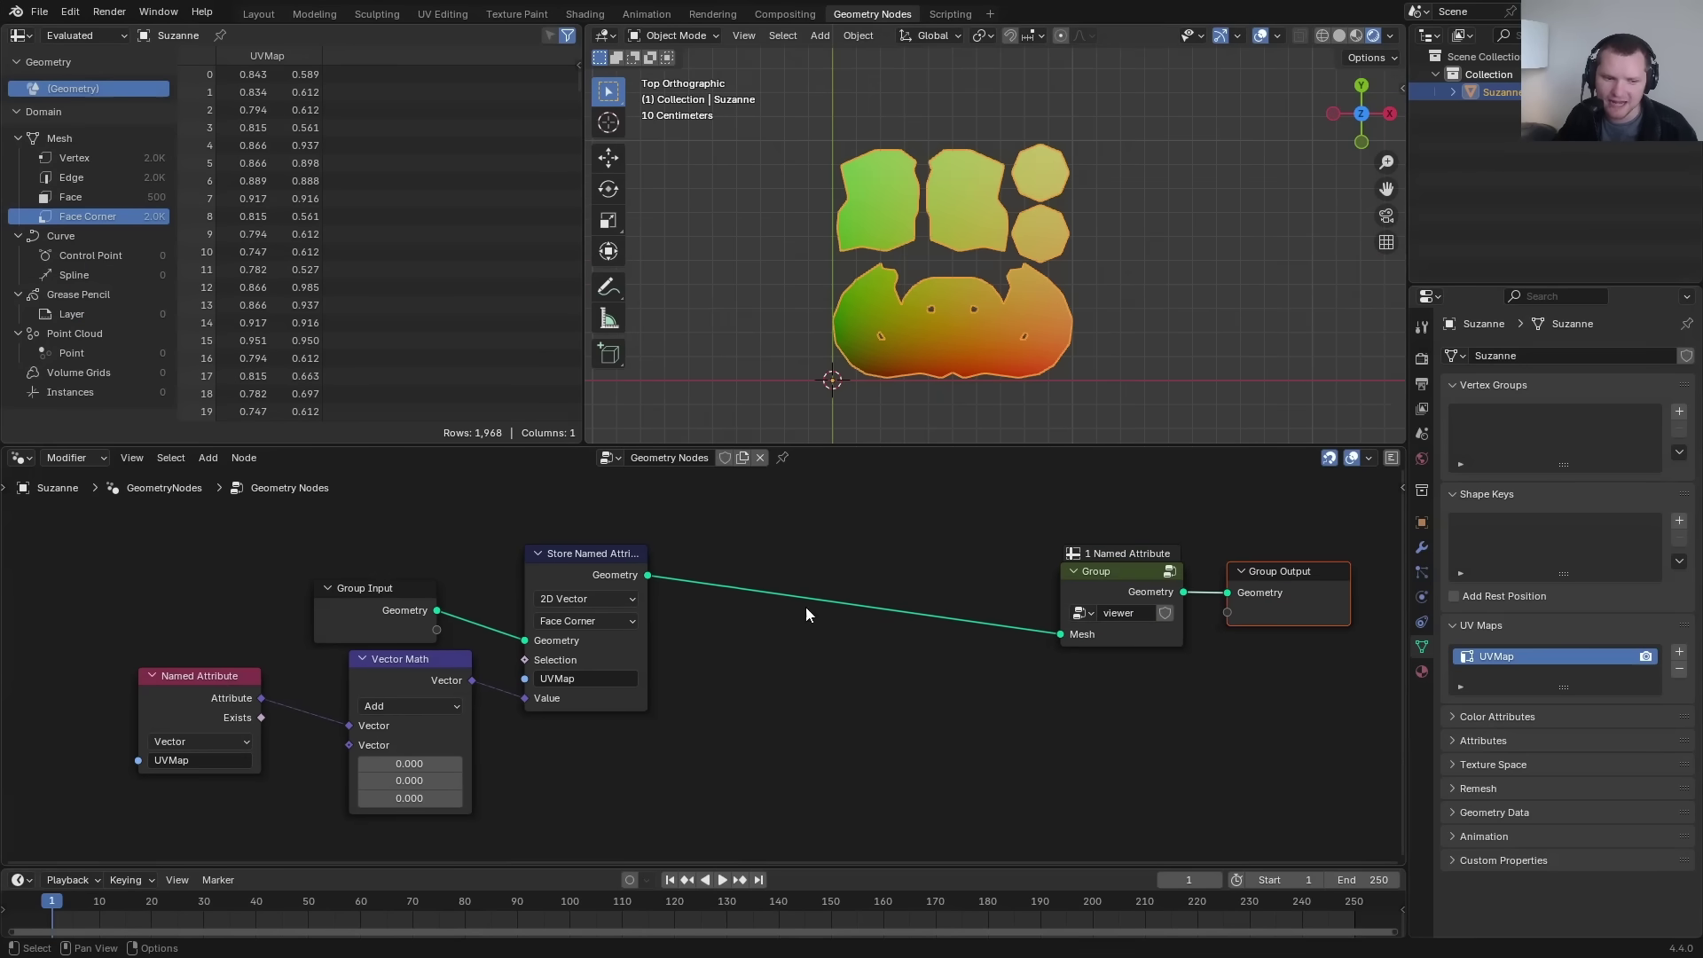
Move the upstream nodes closer to the viewer group and delete the Named Attribute and Vector Math nodes.
{"action": "left_click_drag", "start_coordinate": [735, 747], "coordinate": [211, 589]}
{"action": "key", "text": "g"}
{"action": "left_click", "coordinate": [567, 587]}
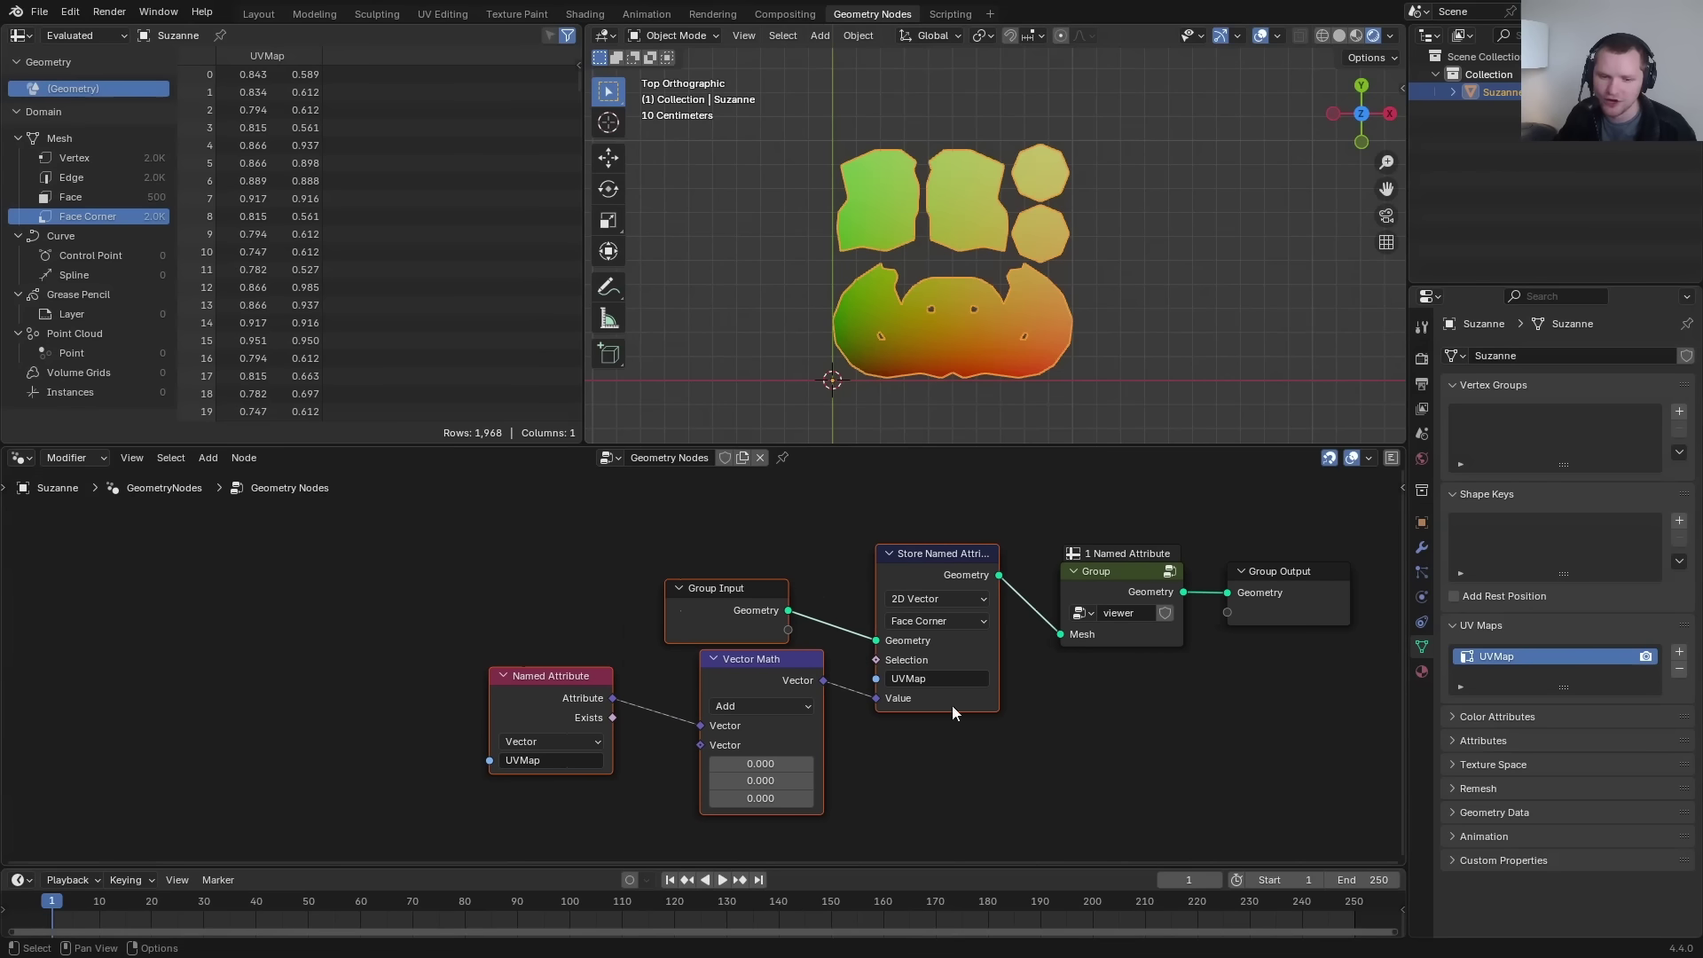
{"action": "key", "text": "x"}
Add a UV Unwrap node, link its UV output to the Store Named Attribute value, and unmute the store node.
{"action": "key", "text": "shift+a"}
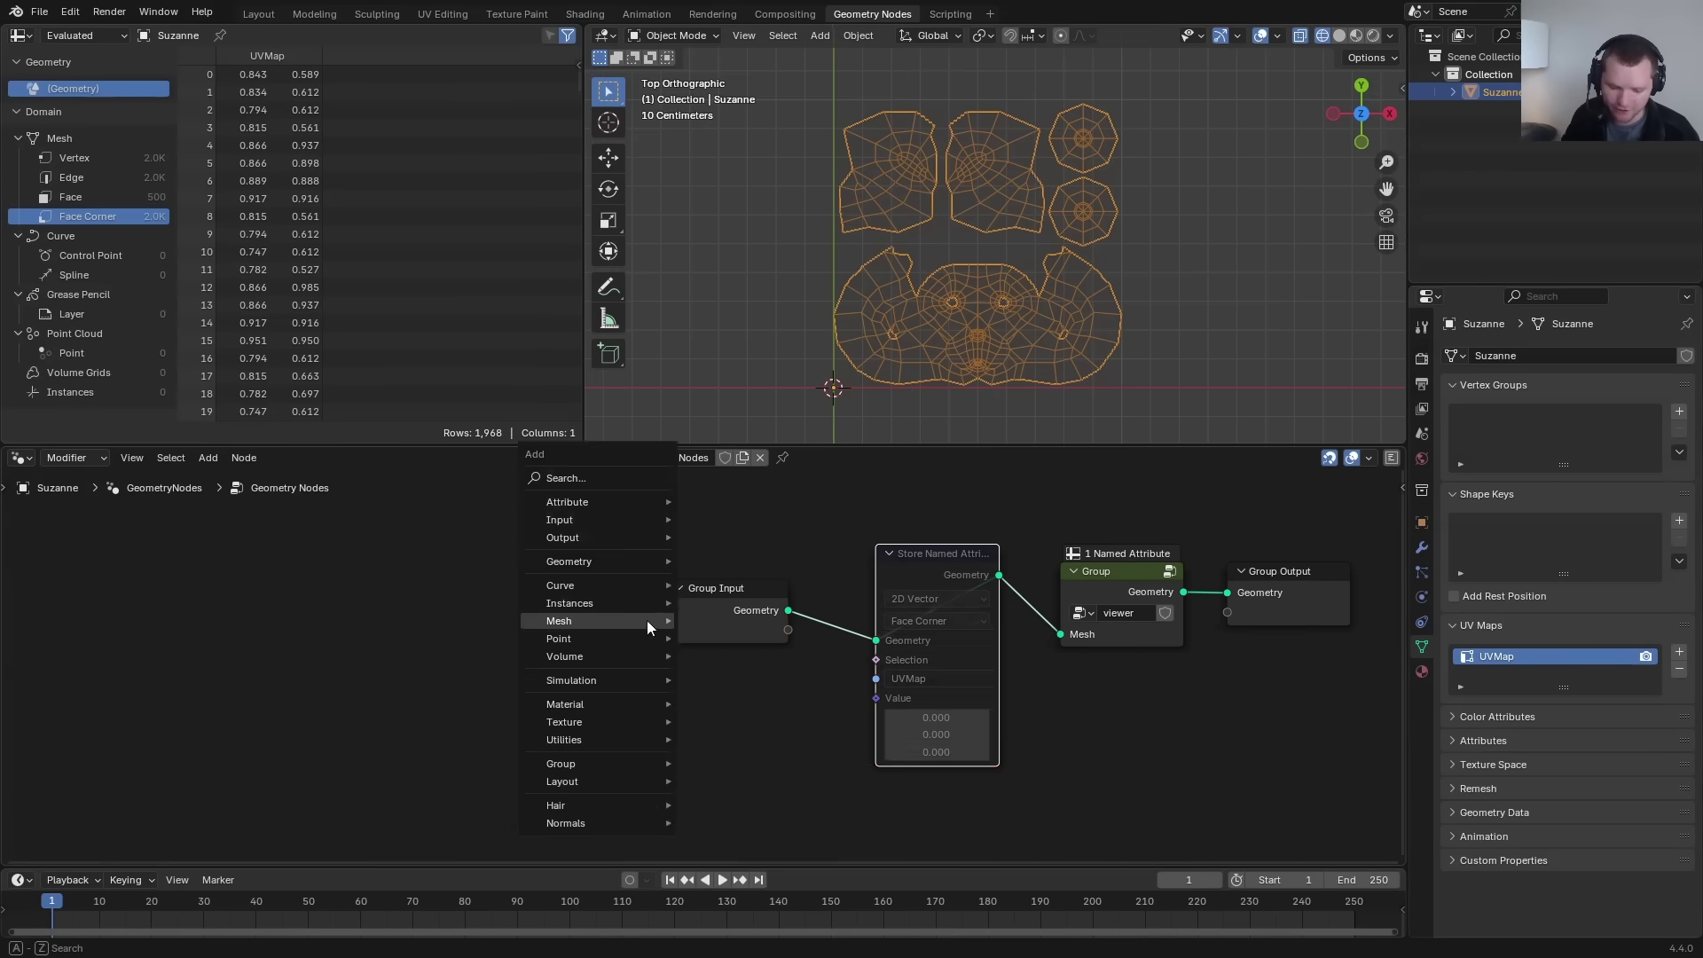
{"action": "type", "text": "uv un"}
{"action": "key", "text": "Return"}
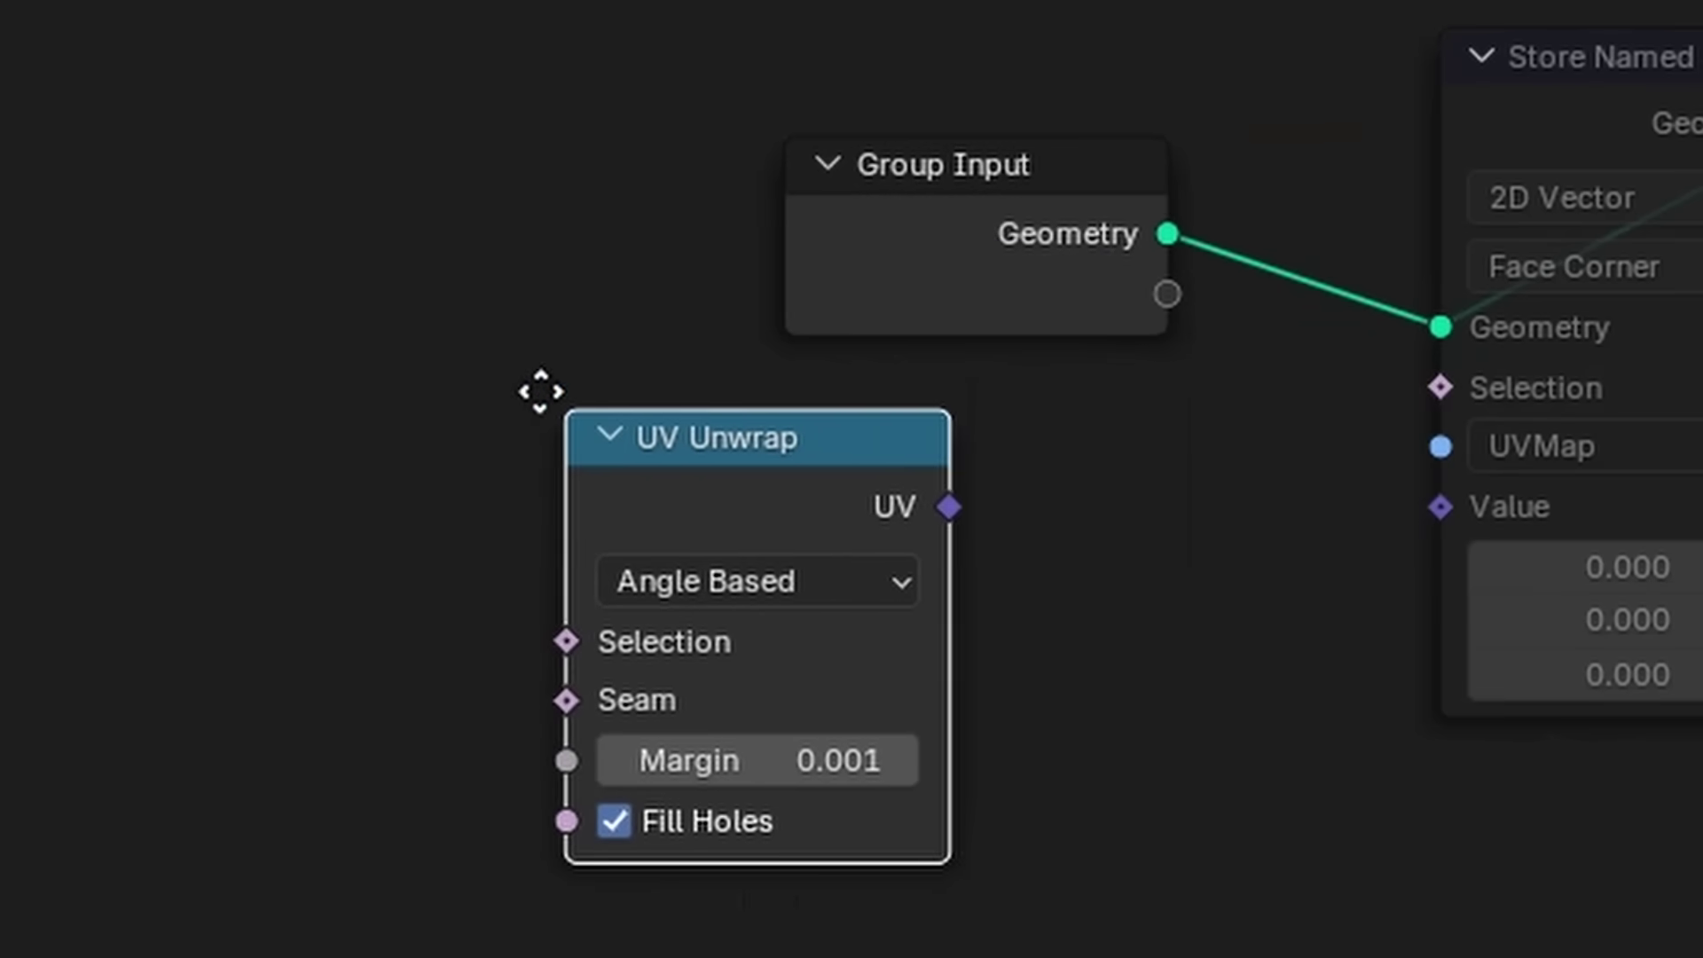
{"action": "left_click", "coordinate": [487, 391]}
{"action": "left_click_drag", "start_coordinate": [862, 333], "coordinate": [1410, 333]}
{"action": "key", "text": "m"}
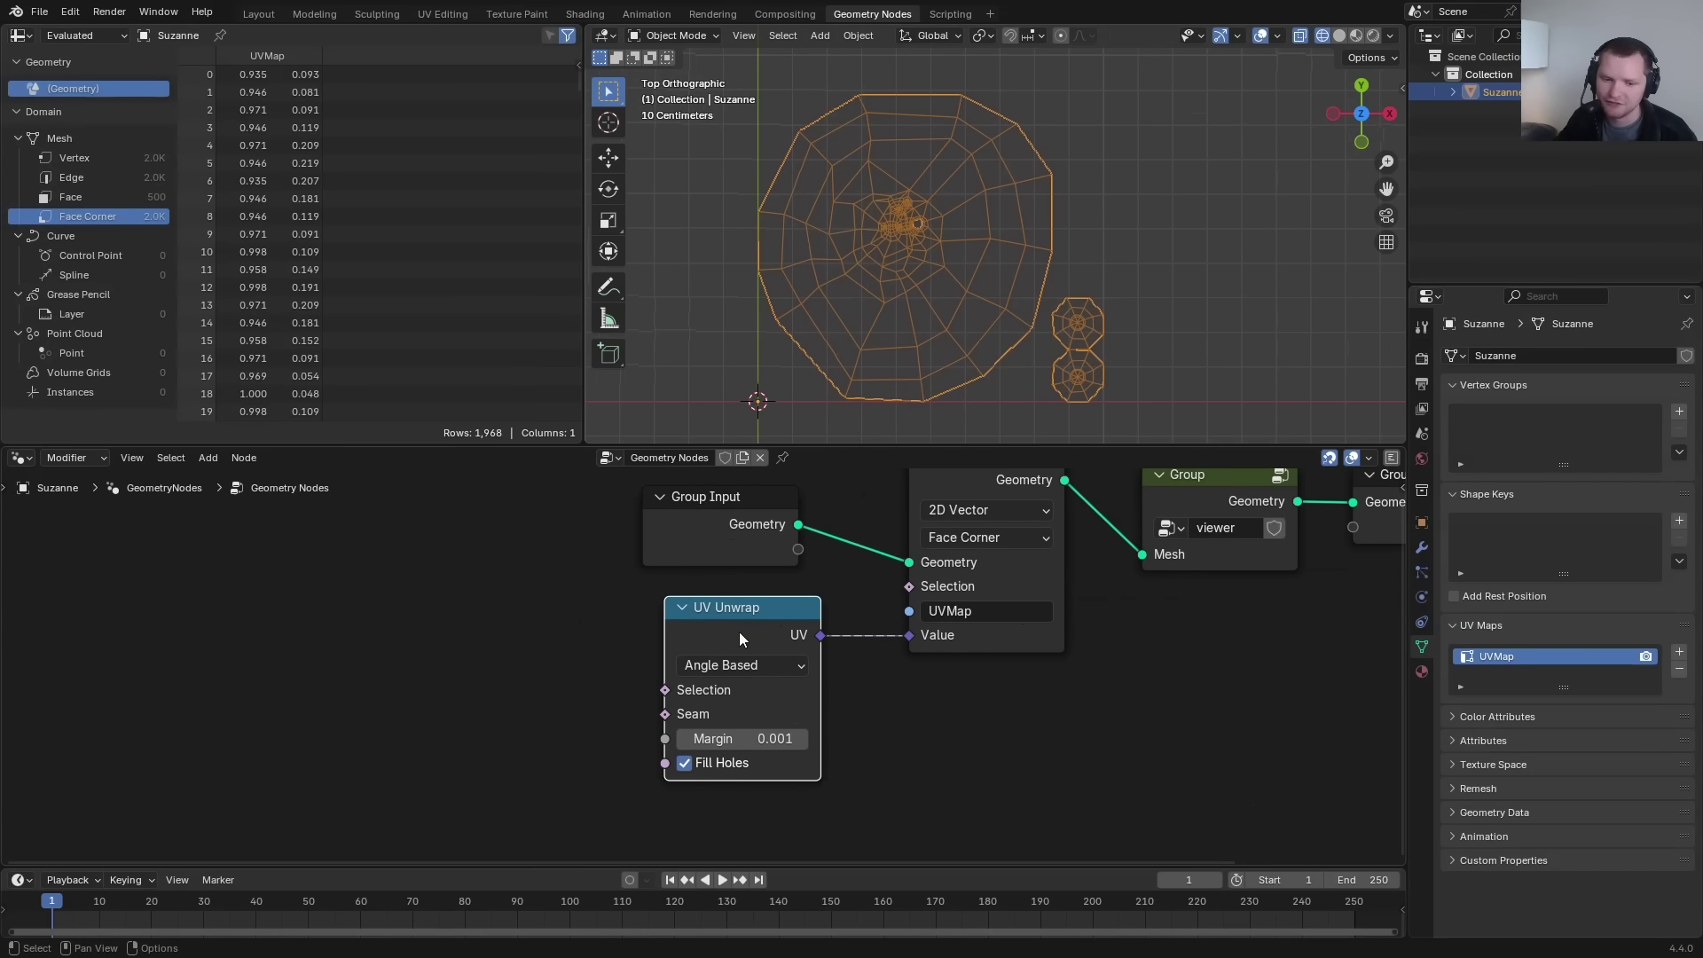
Try a margin of 0 and the Conformal method on the UV Unwrap node, and restore Angle Based.
{"action": "mouse_move", "coordinate": [743, 739]}
{"action": "left_mouse_down"}
{"action": "mouse_move", "coordinate": [851, 738]}
{"action": "mouse_move", "coordinate": [732, 730]}
{"action": "left_mouse_up"}
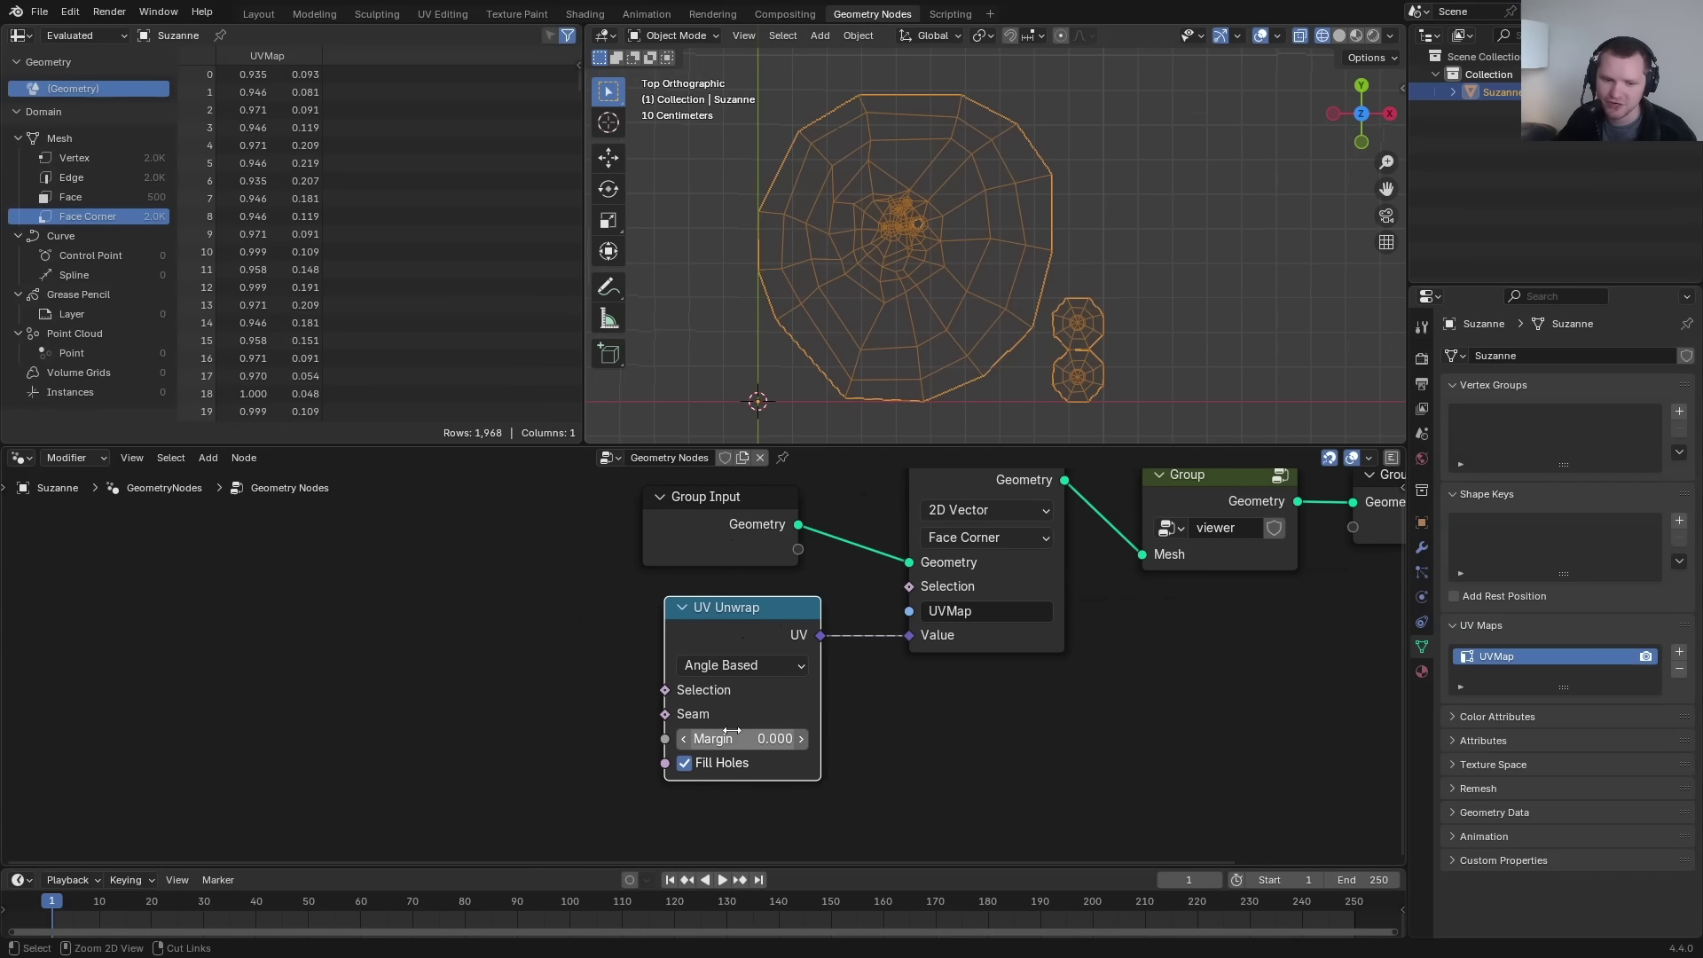
{"action": "left_click", "coordinate": [710, 666]}
{"action": "left_click", "coordinate": [718, 745]}
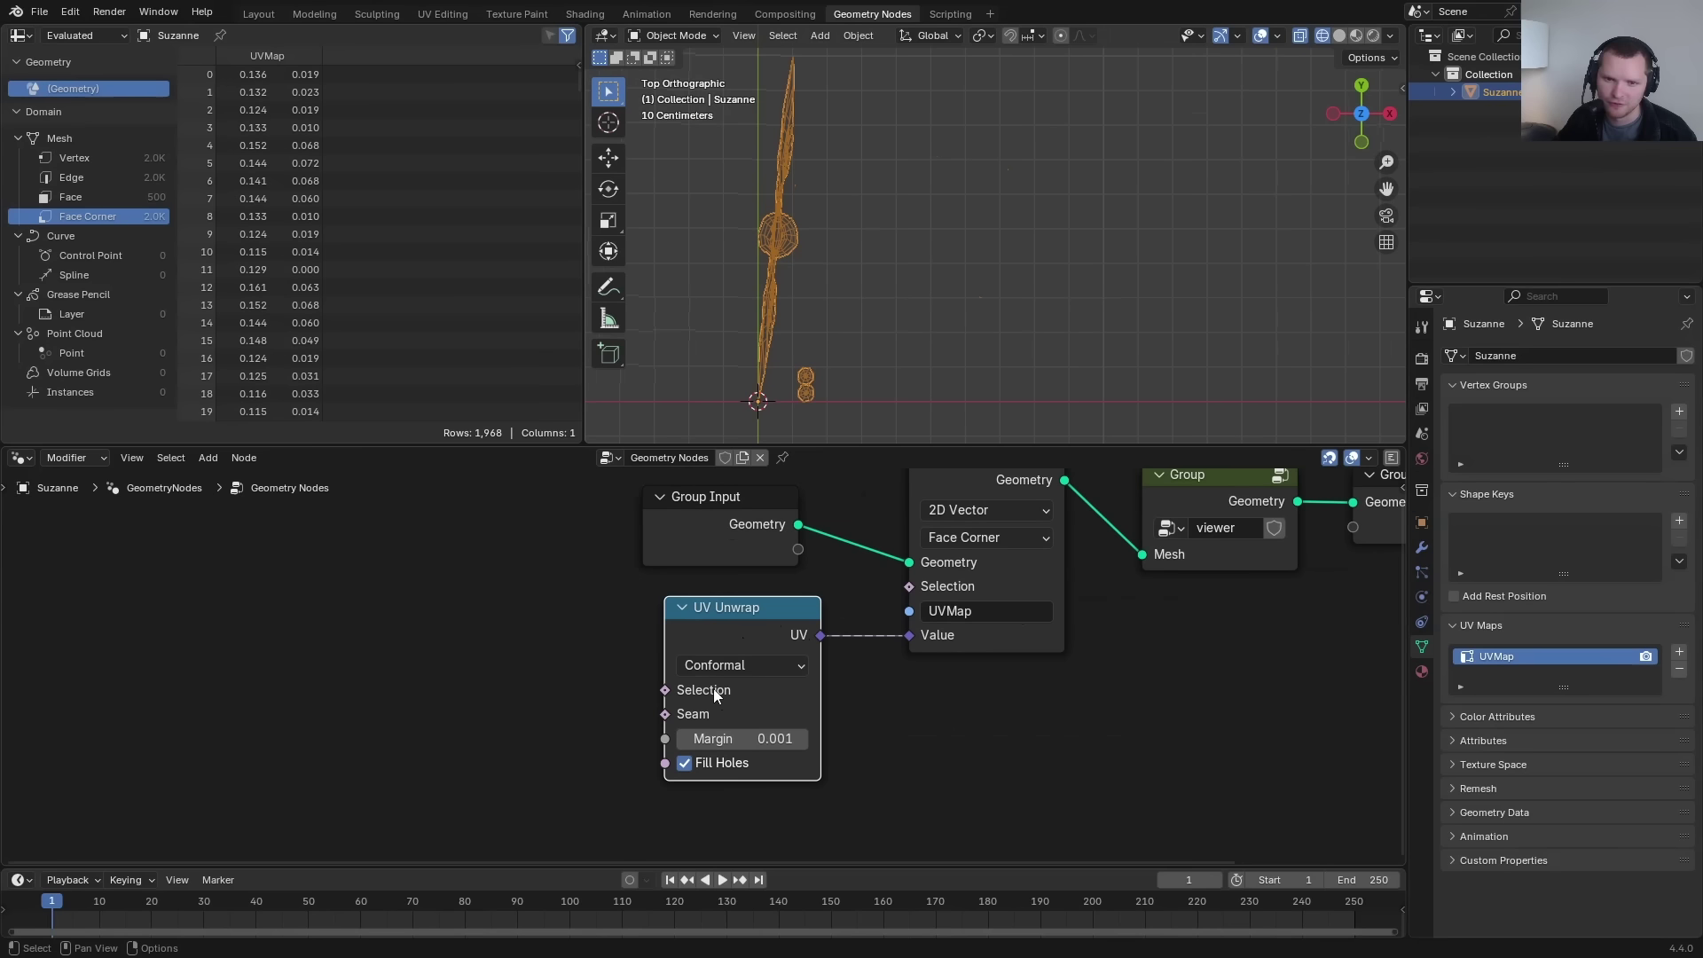
{"action": "left_click", "coordinate": [712, 667]}
{"action": "left_click", "coordinate": [732, 720]}
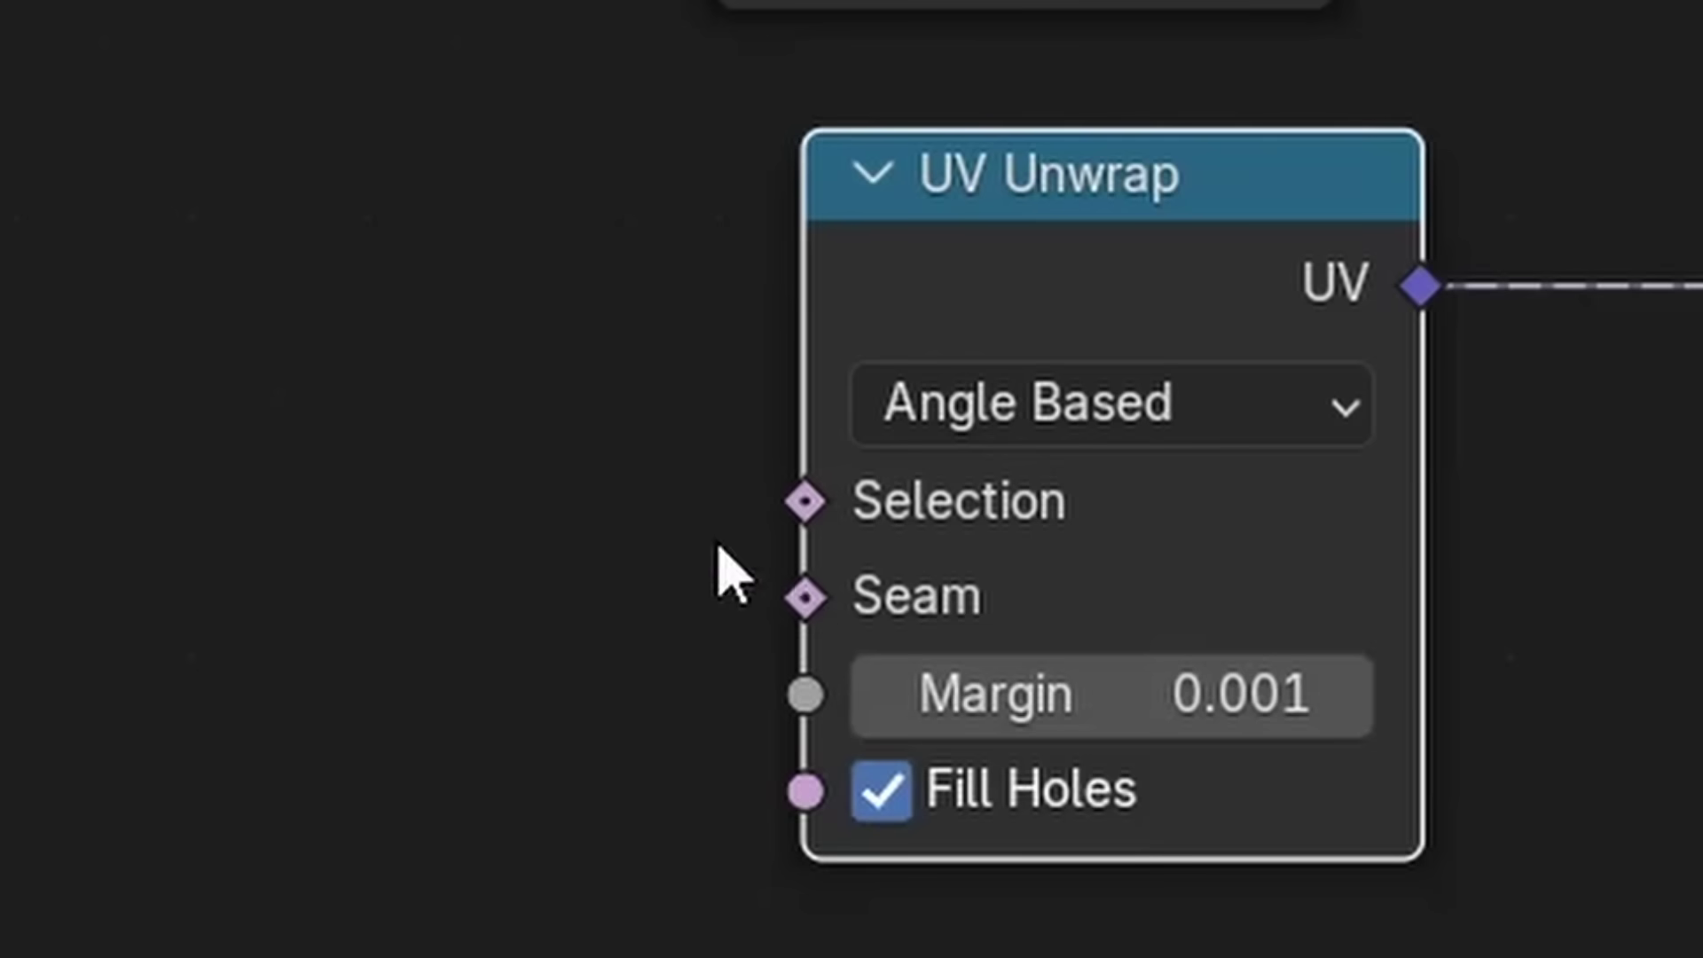
Inspect the monkey mesh in Edit Mode, return to Object Mode, and annotate a line along the edges of its head.
{"action": "left_click_drag", "start_coordinate": [665, 714], "coordinate": [592, 612]}
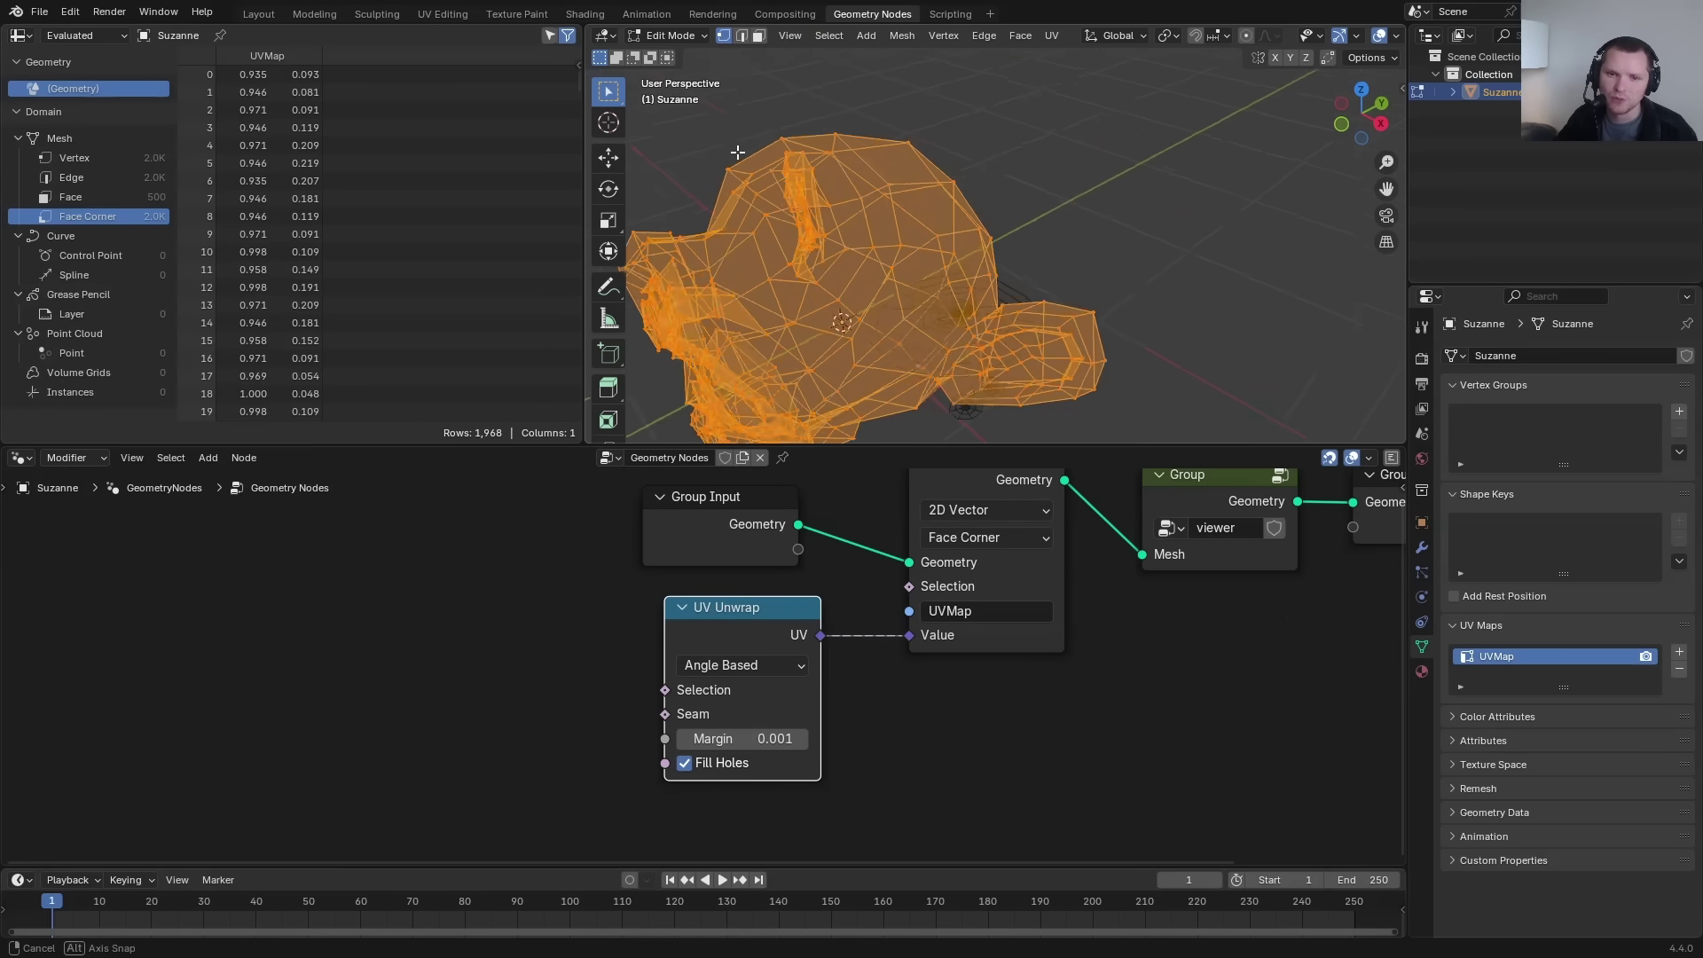
{"action": "middle_click_drag", "start_coordinate": [737, 152], "coordinate": [933, 168]}
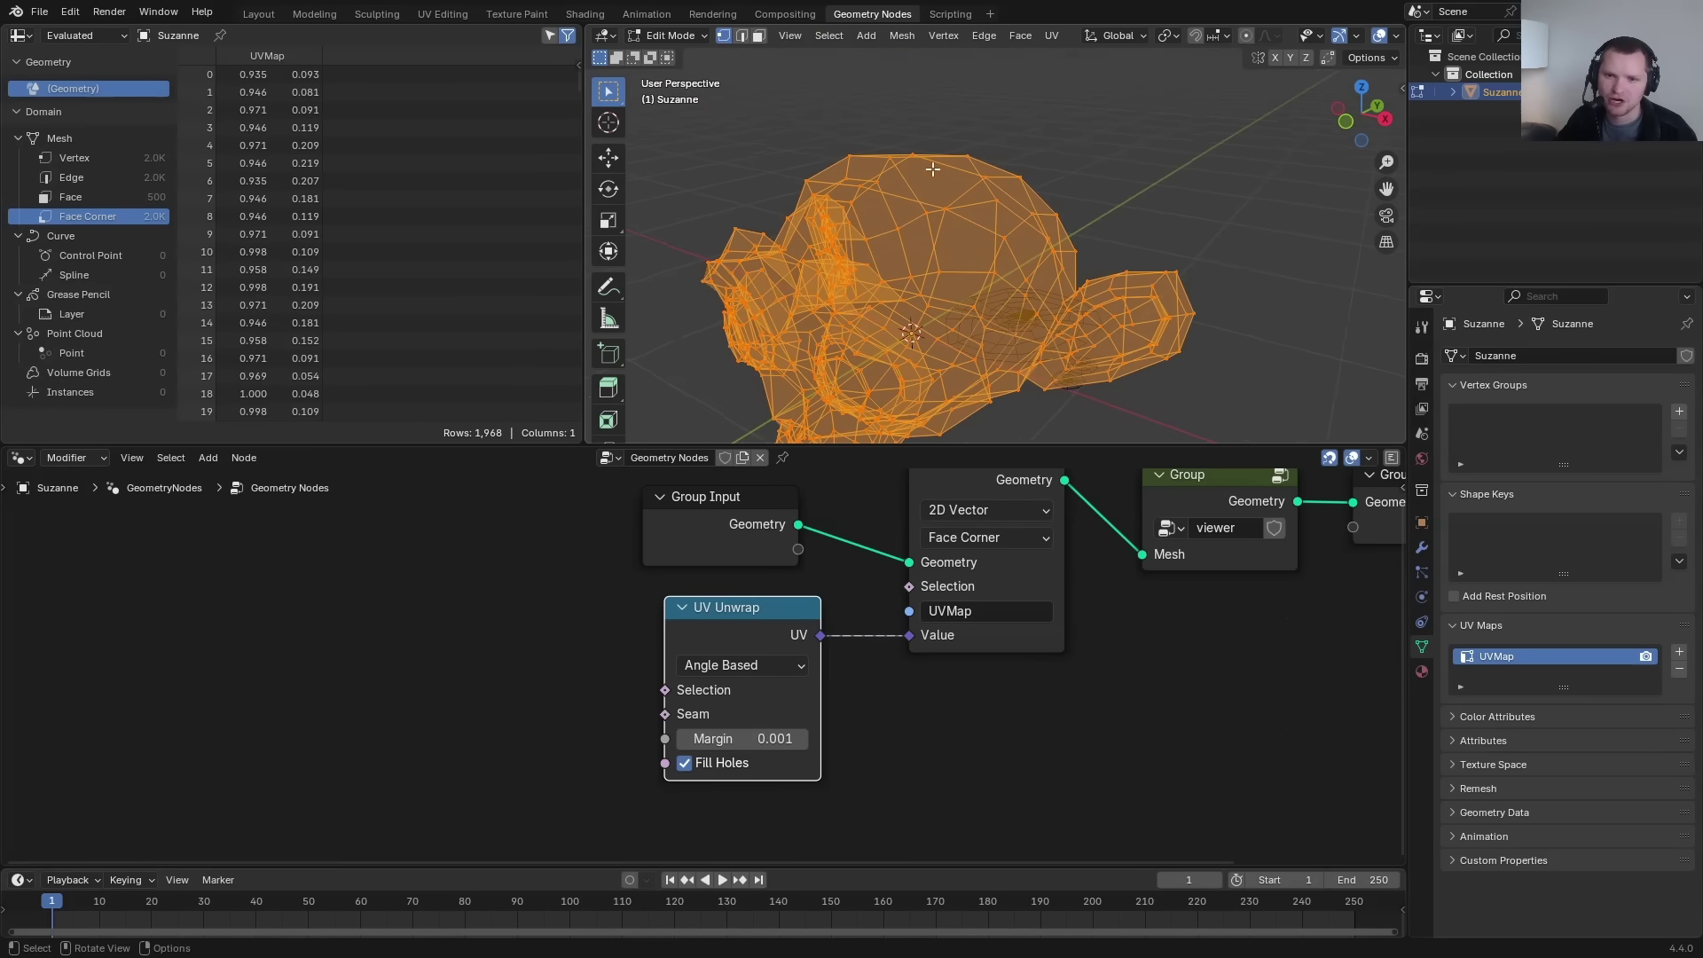
{"action": "key", "text": "Tab"}
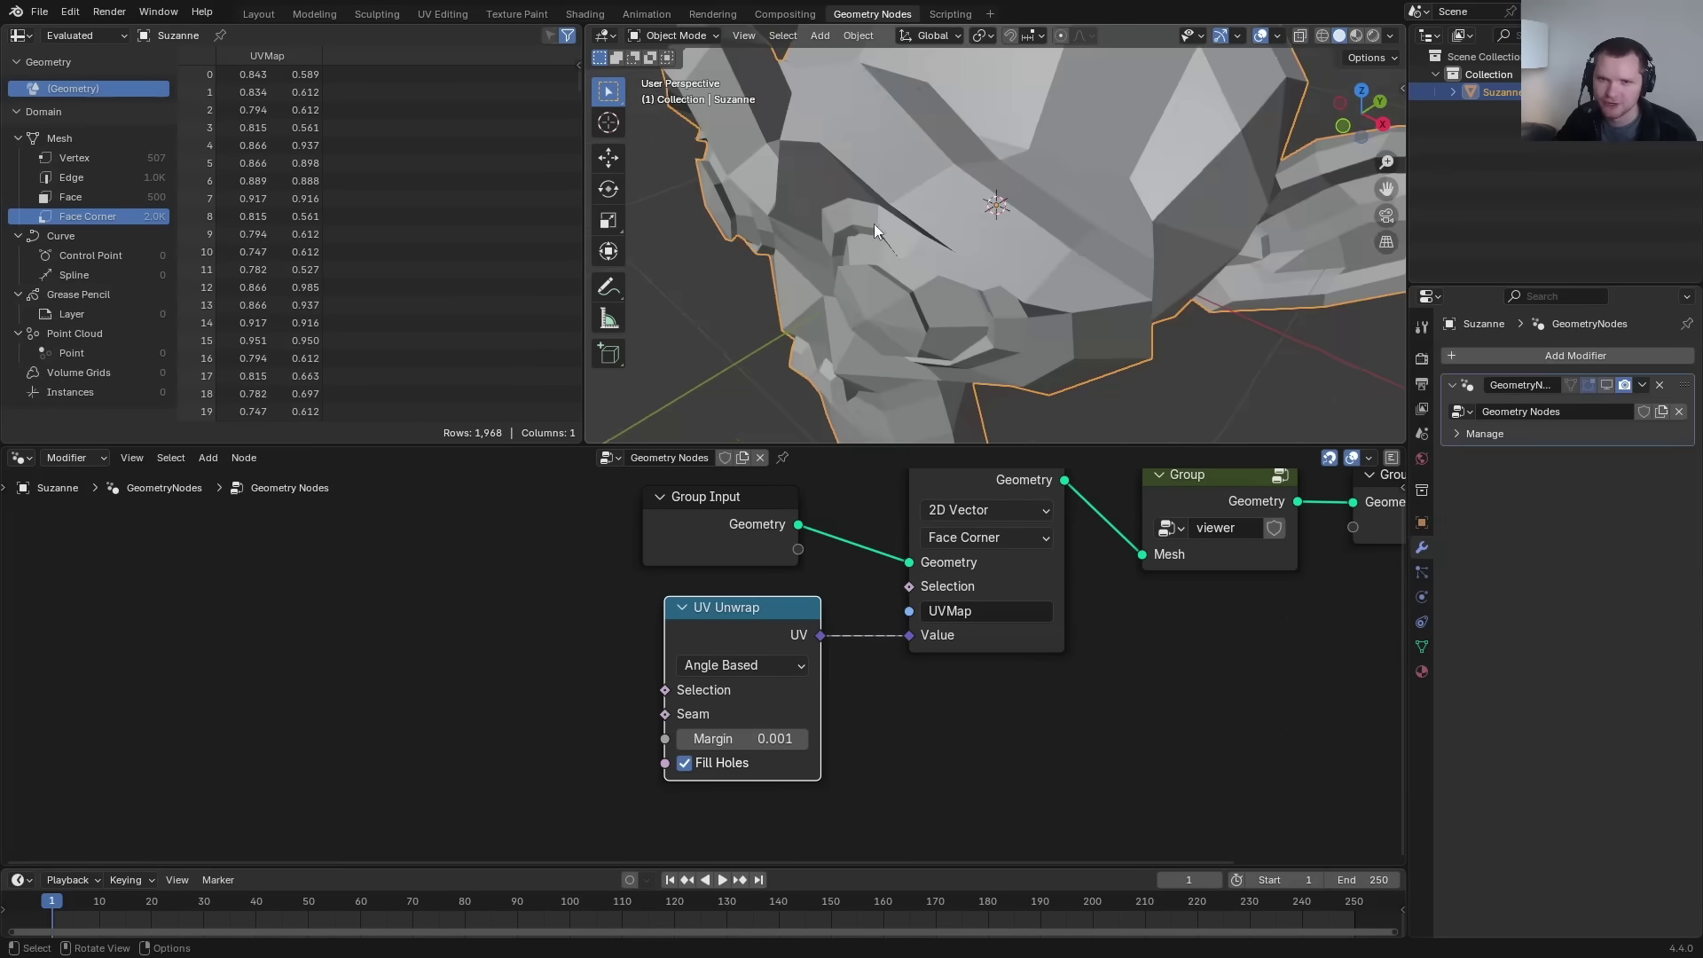
{"action": "mouse_move", "coordinate": [873, 74]}
{"action": "left_mouse_down"}
{"action": "mouse_move", "coordinate": [952, 163]}
{"action": "mouse_move", "coordinate": [1064, 241]}
{"action": "left_mouse_up"}
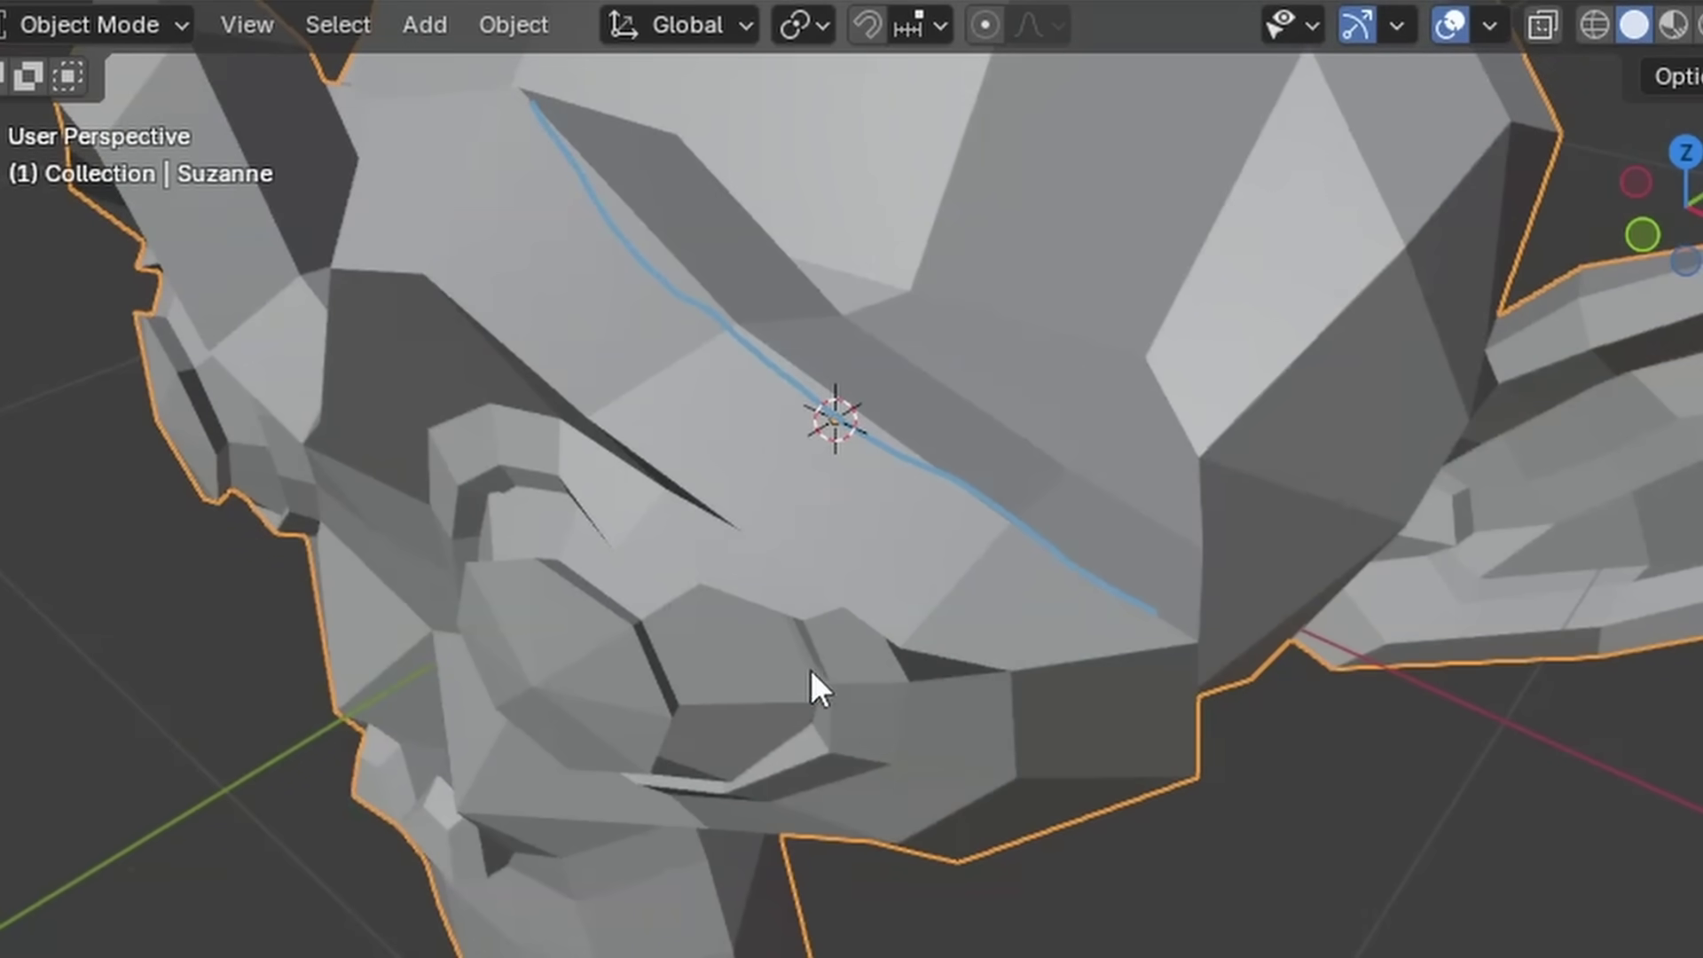
Annotate another line along the edges of the monkey's cheek below the first line.
{"action": "left_click_drag", "start_coordinate": [948, 821], "coordinate": [1025, 650]}
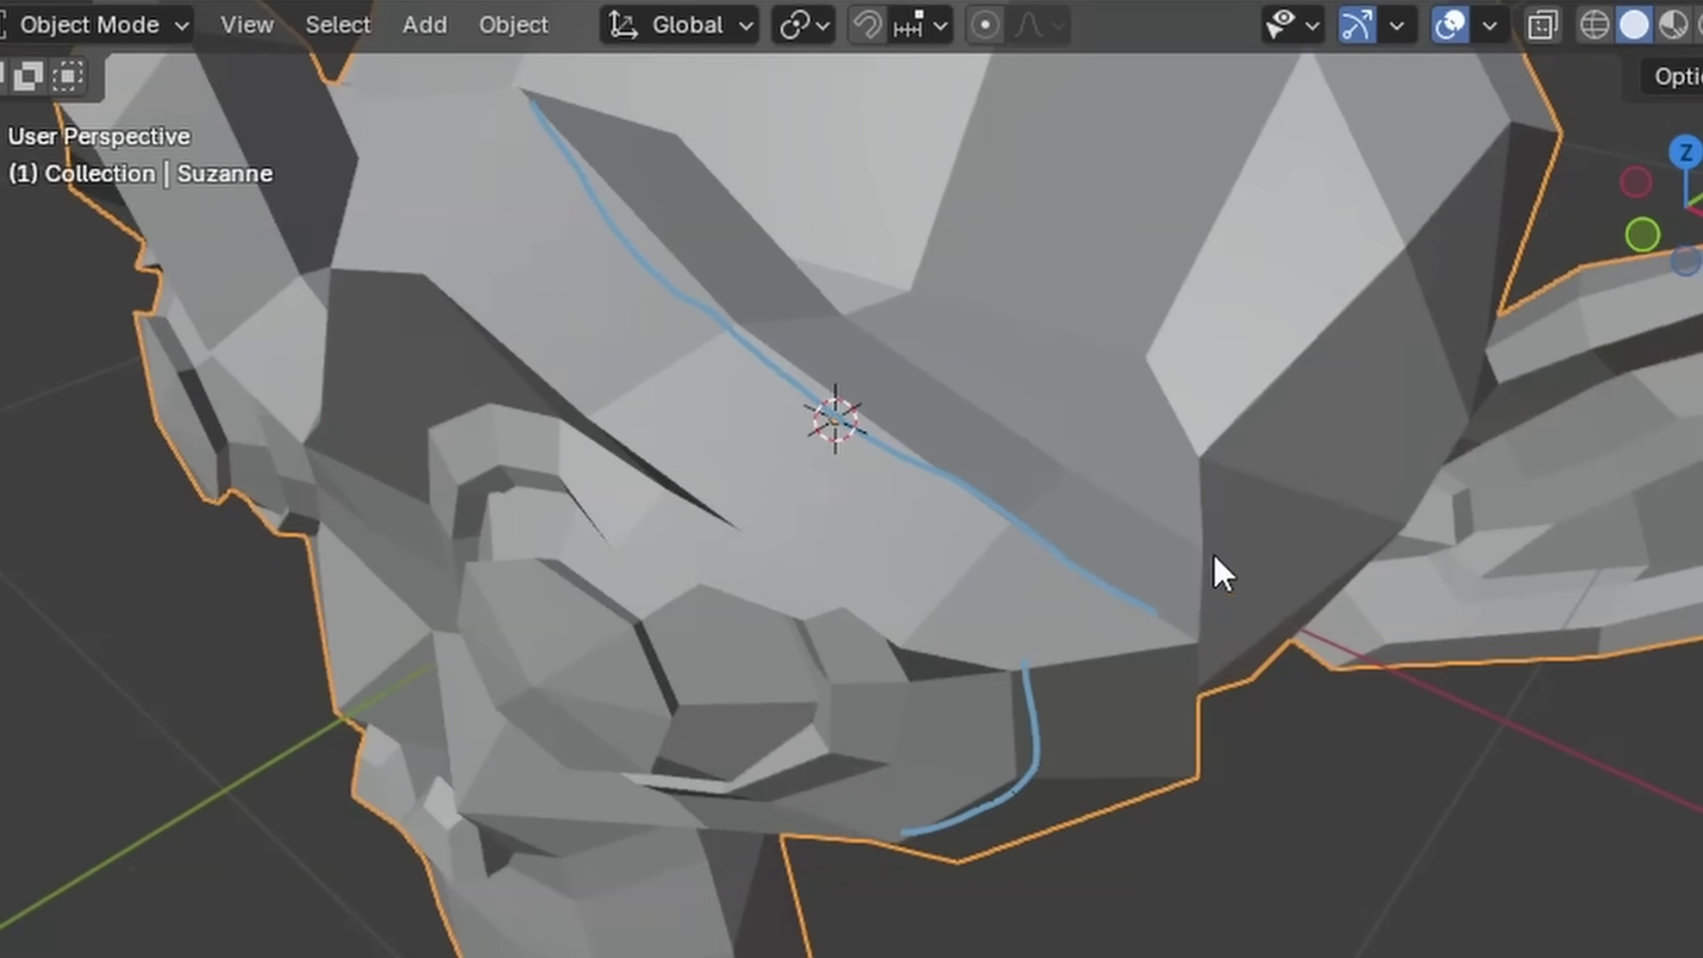
{"action": "scroll", "coordinate": [1213, 553], "scroll_direction": "down", "scroll_amount": 3}
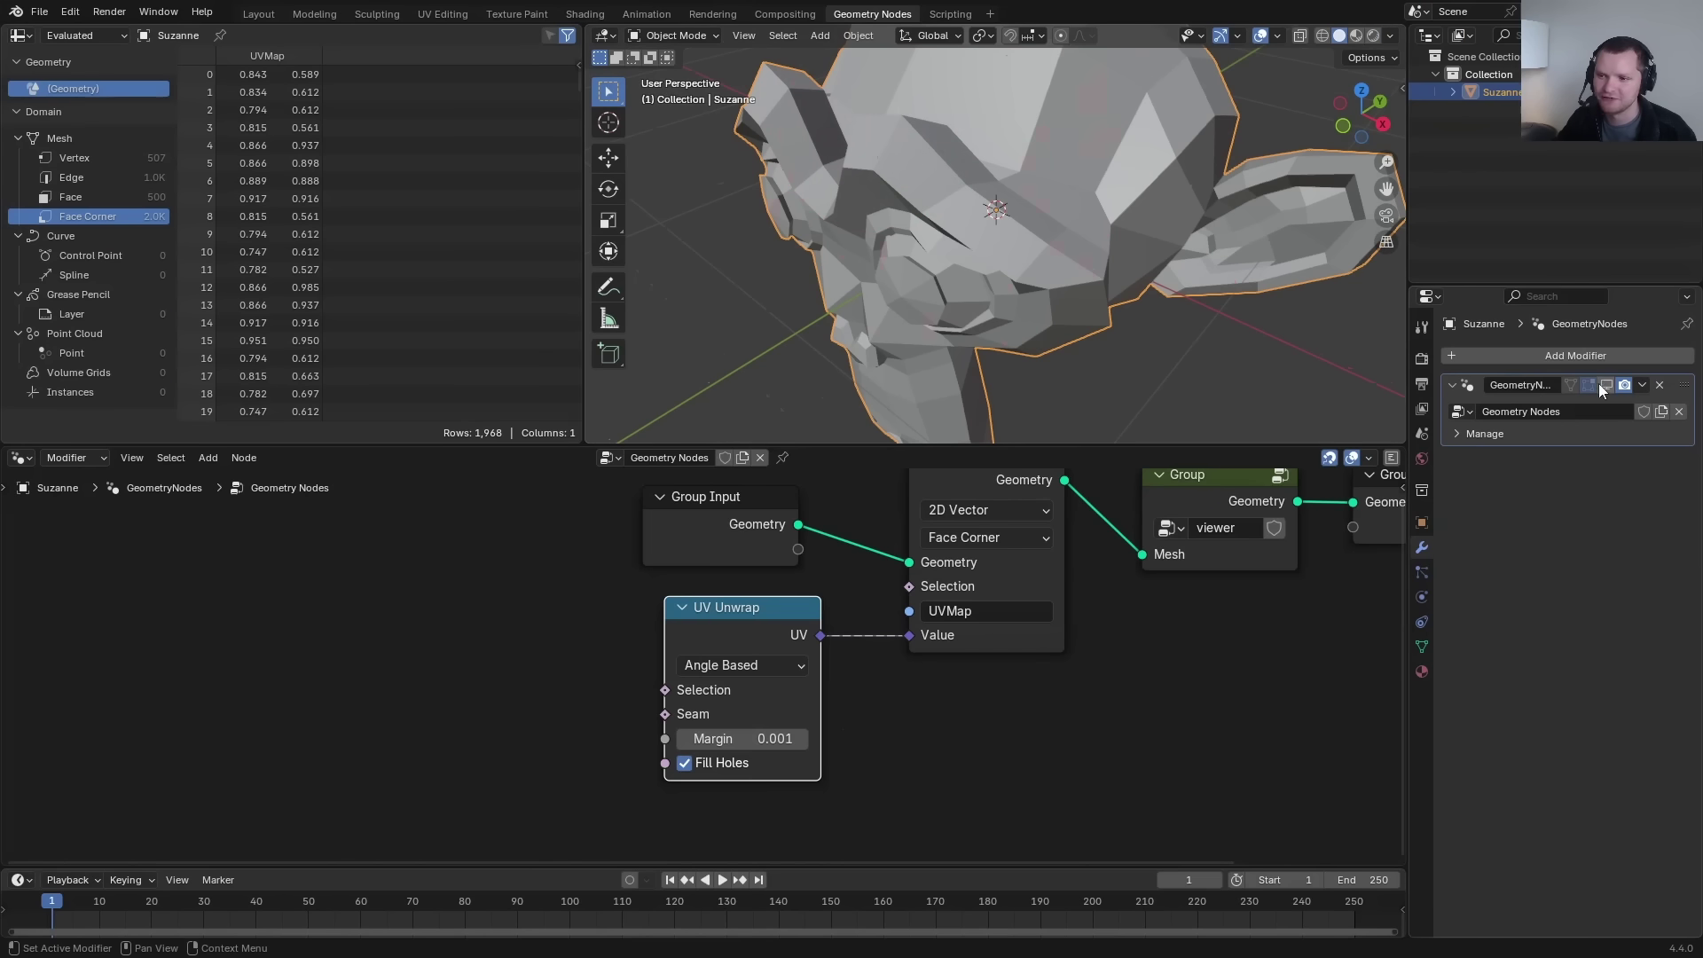
Re-enable the Geometry Nodes modifier in the viewport and show the UV layout in wireframe from the top view.
{"action": "left_click", "coordinate": [1606, 385]}
{"action": "left_click", "coordinate": [1362, 92]}
{"action": "left_click", "coordinate": [1322, 37]}
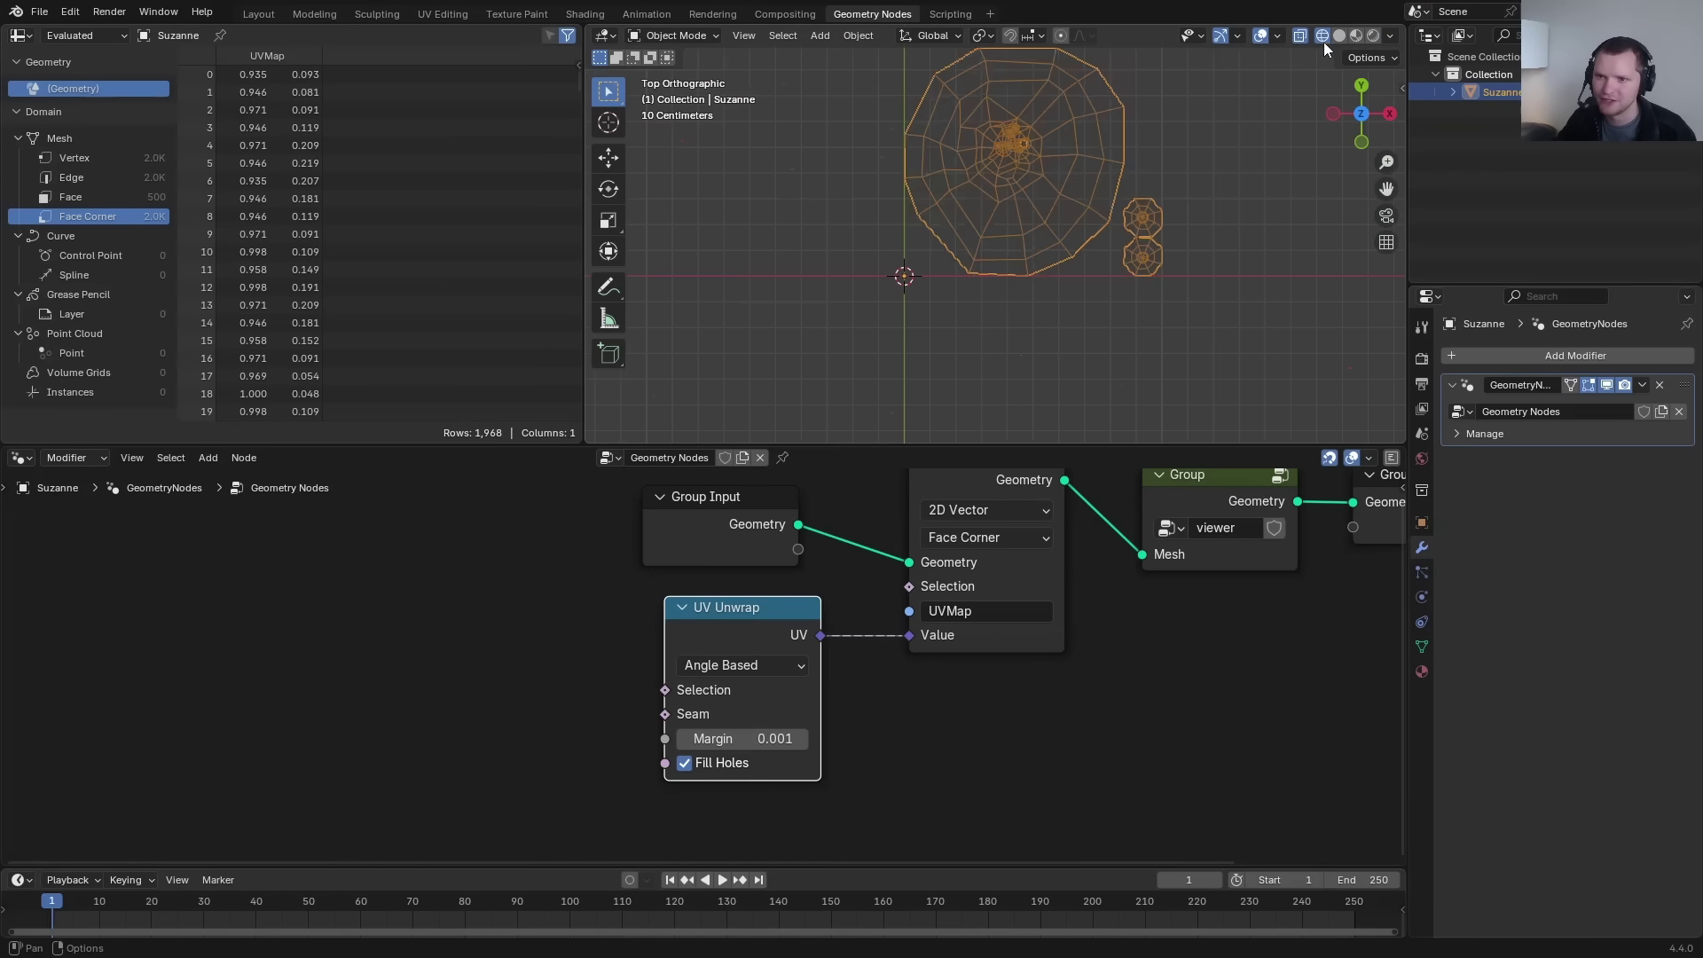
Add an Edge Angle node and preview its unsigned angle on the monkey mesh.
{"action": "key", "text": "shift+a"}
{"action": "type", "text": "edge"}
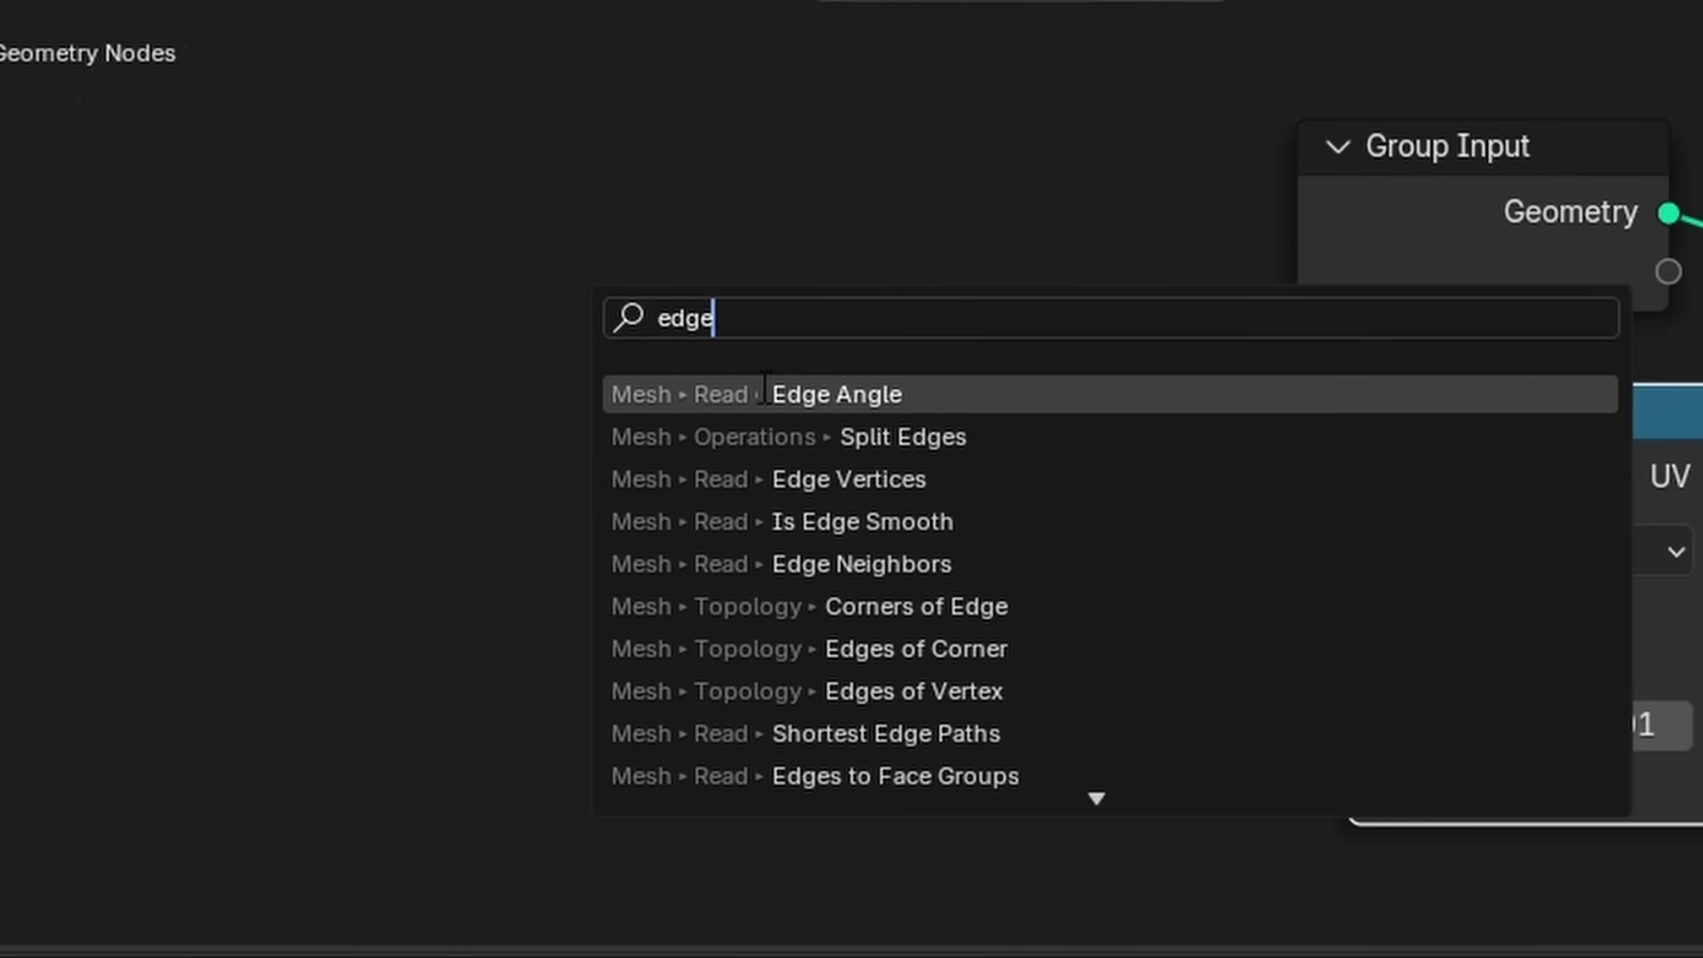
{"action": "left_click", "coordinate": [764, 394]}
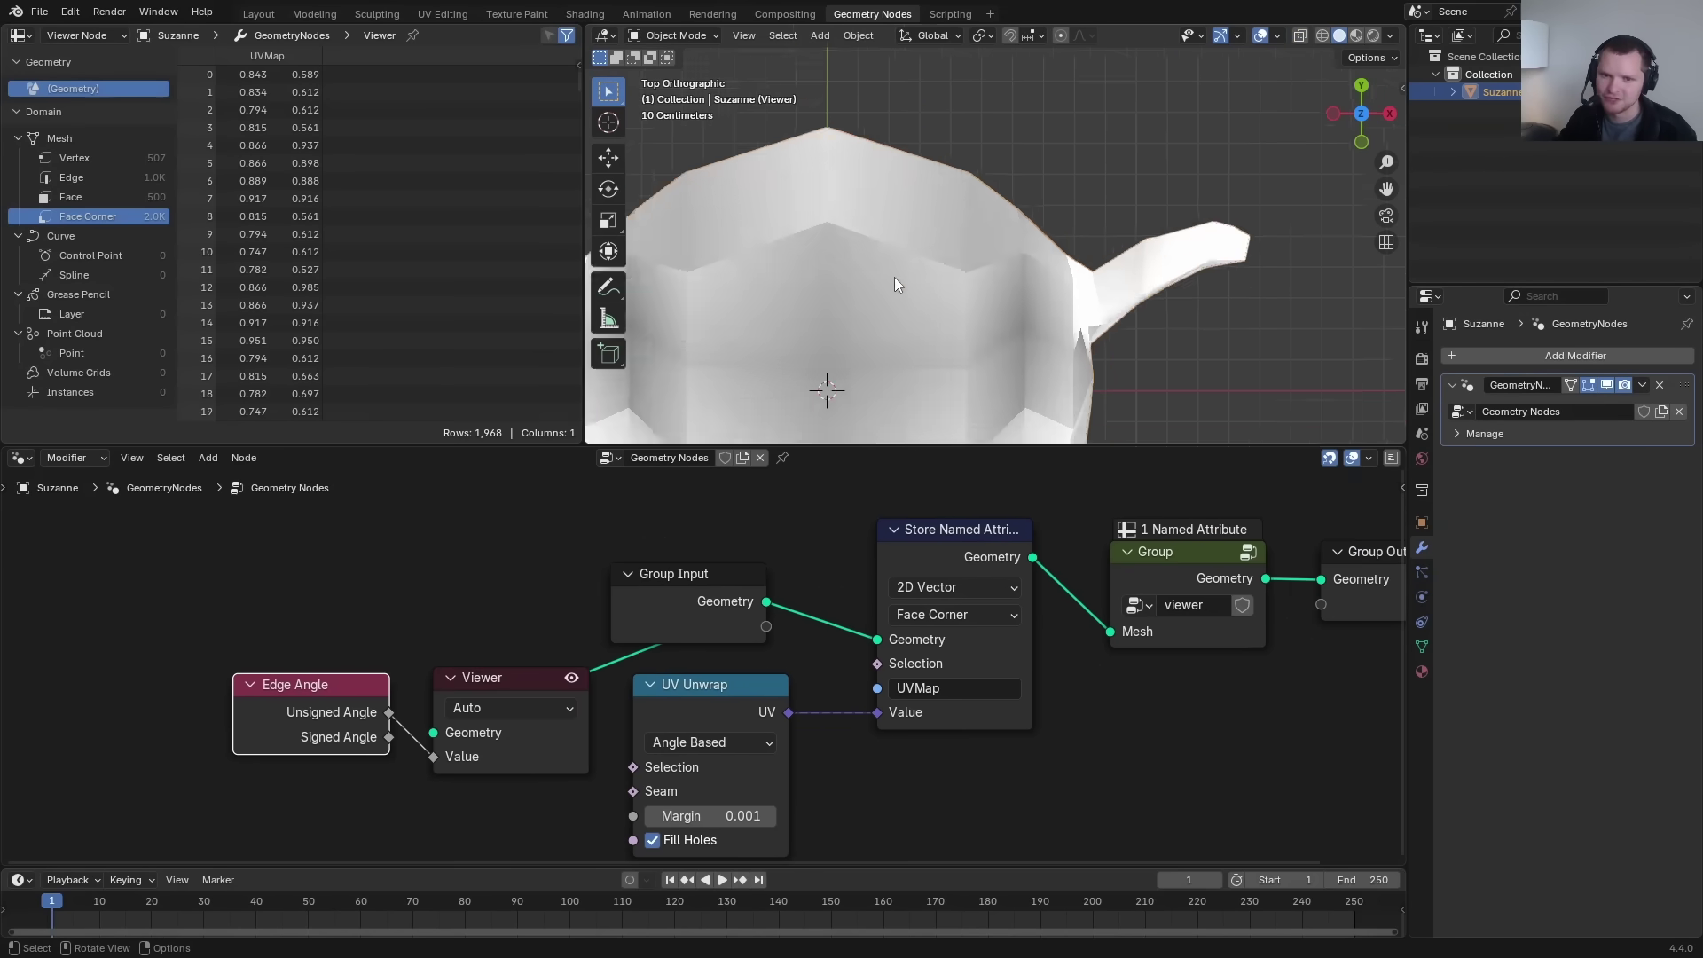
{"action": "middle_click_drag", "start_coordinate": [894, 277], "coordinate": [1015, 219]}
{"action": "scroll", "coordinate": [1046, 273], "scroll_direction": "up", "scroll_amount": 2}
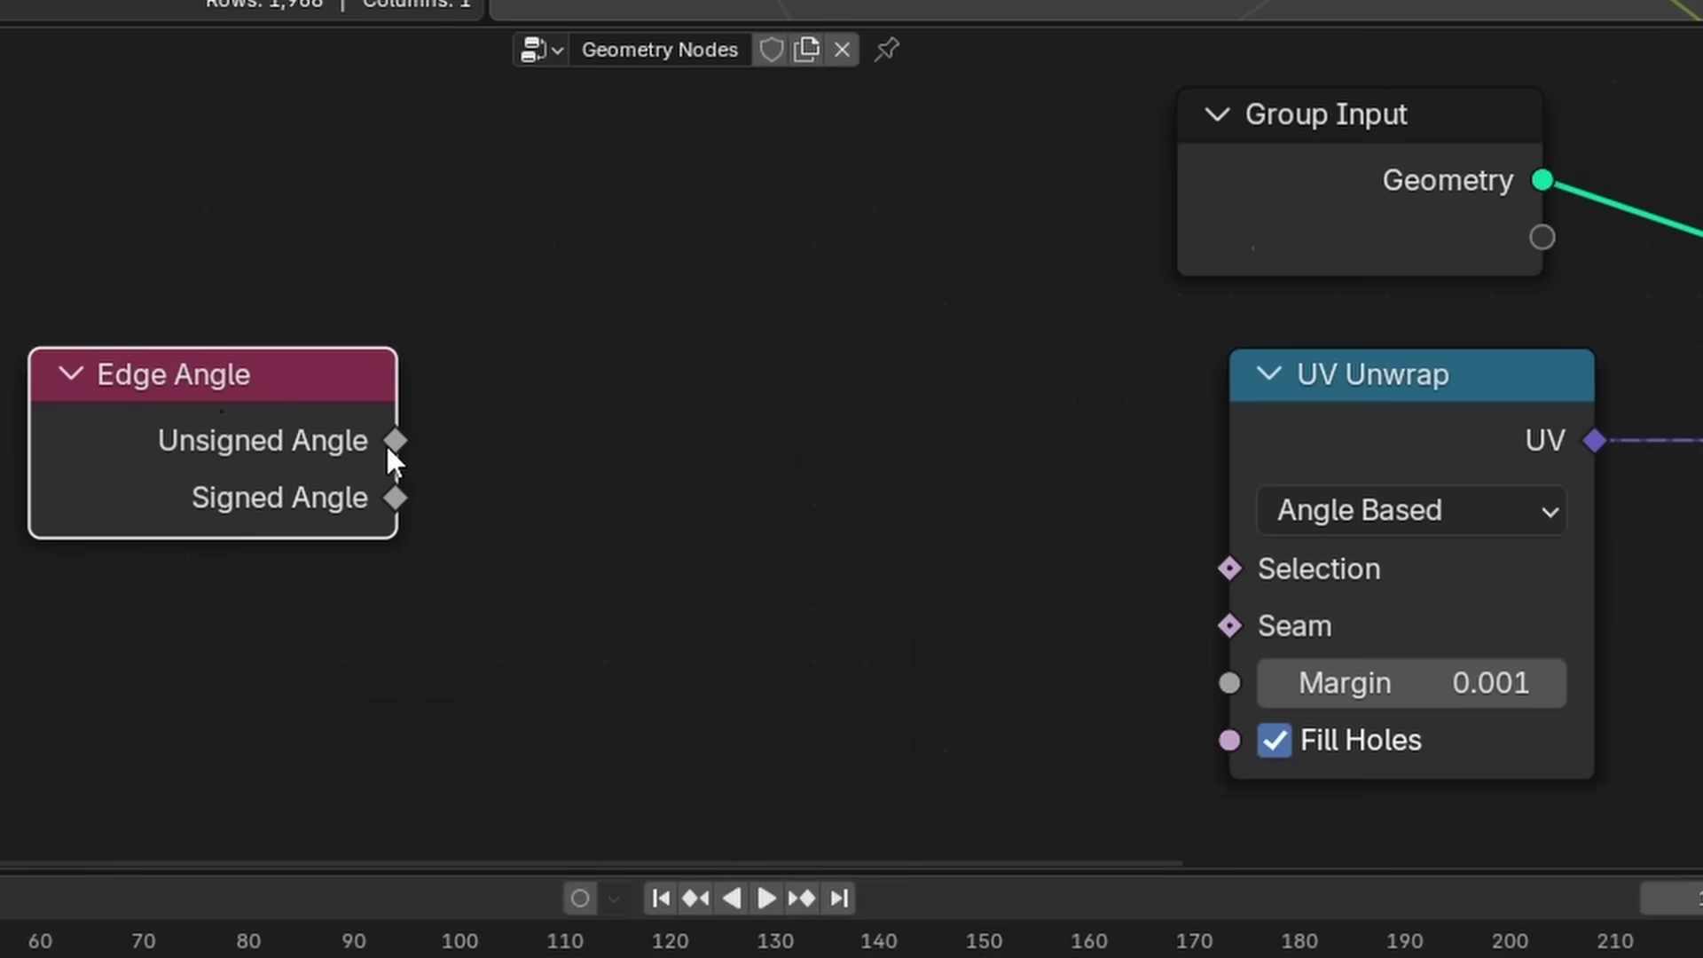
Feed the unsigned edge angle into a Greater Than Compare node and link its result to the UV Unwrap seam.
{"action": "left_click_drag", "start_coordinate": [538, 651], "coordinate": [612, 667]}
{"action": "left_click_drag", "start_coordinate": [545, 364], "coordinate": [545, 364]}
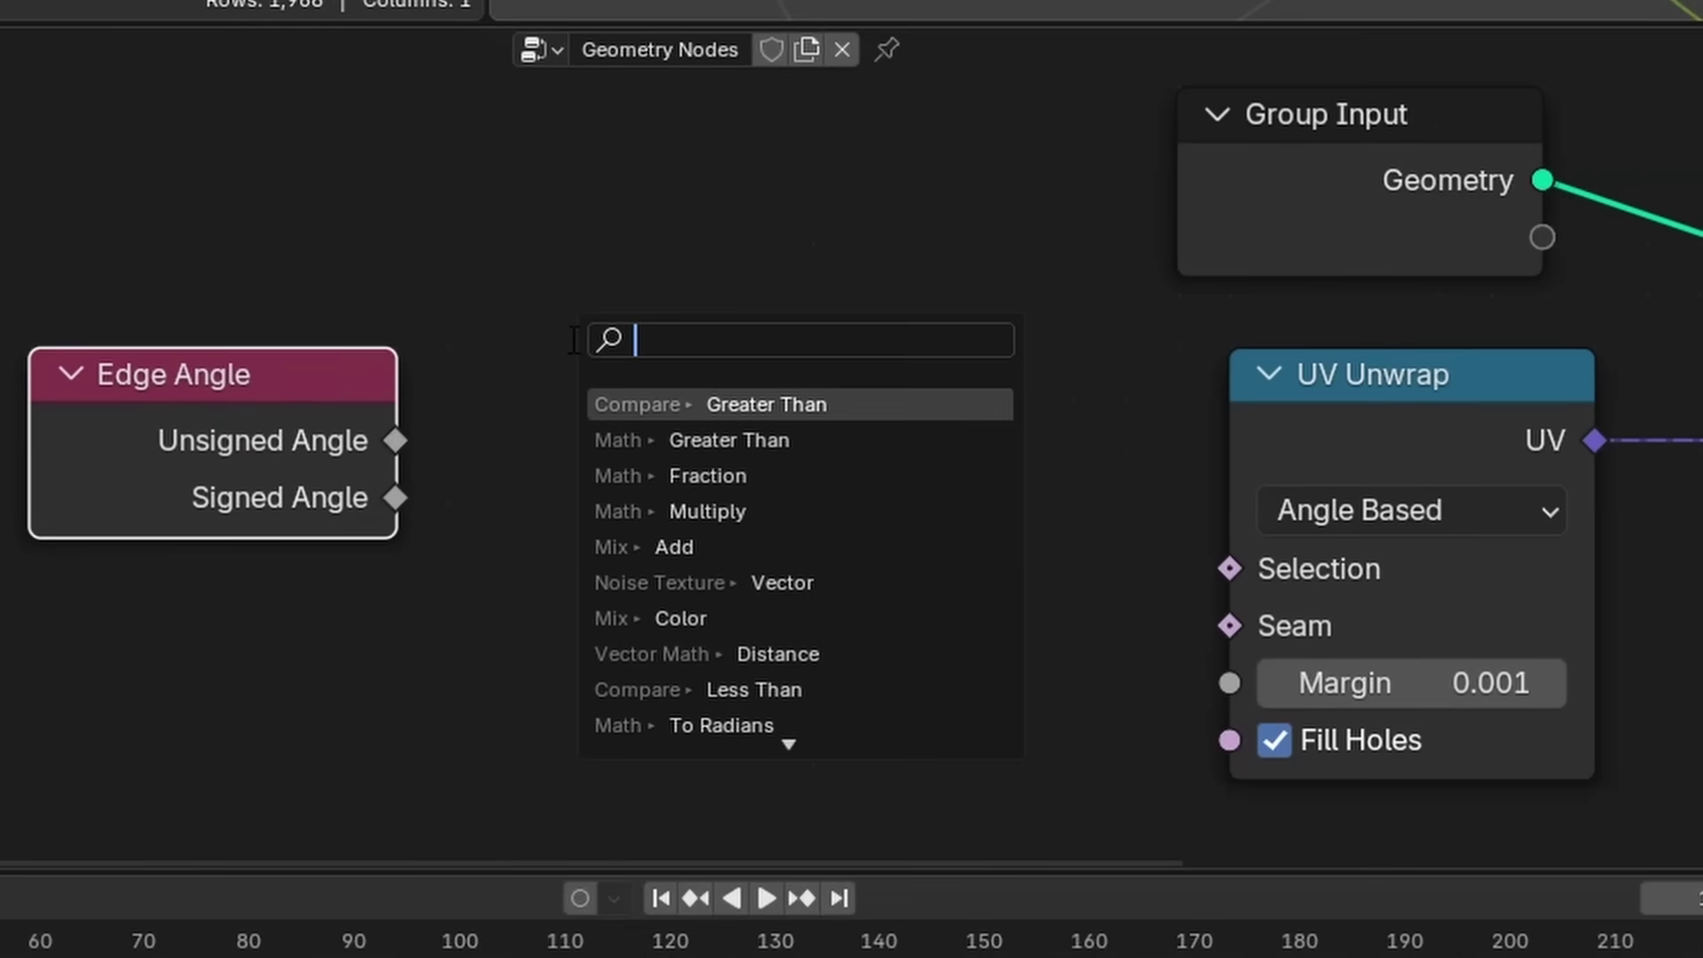
{"action": "left_click", "coordinate": [714, 404]}
{"action": "left_click", "coordinate": [709, 408]}
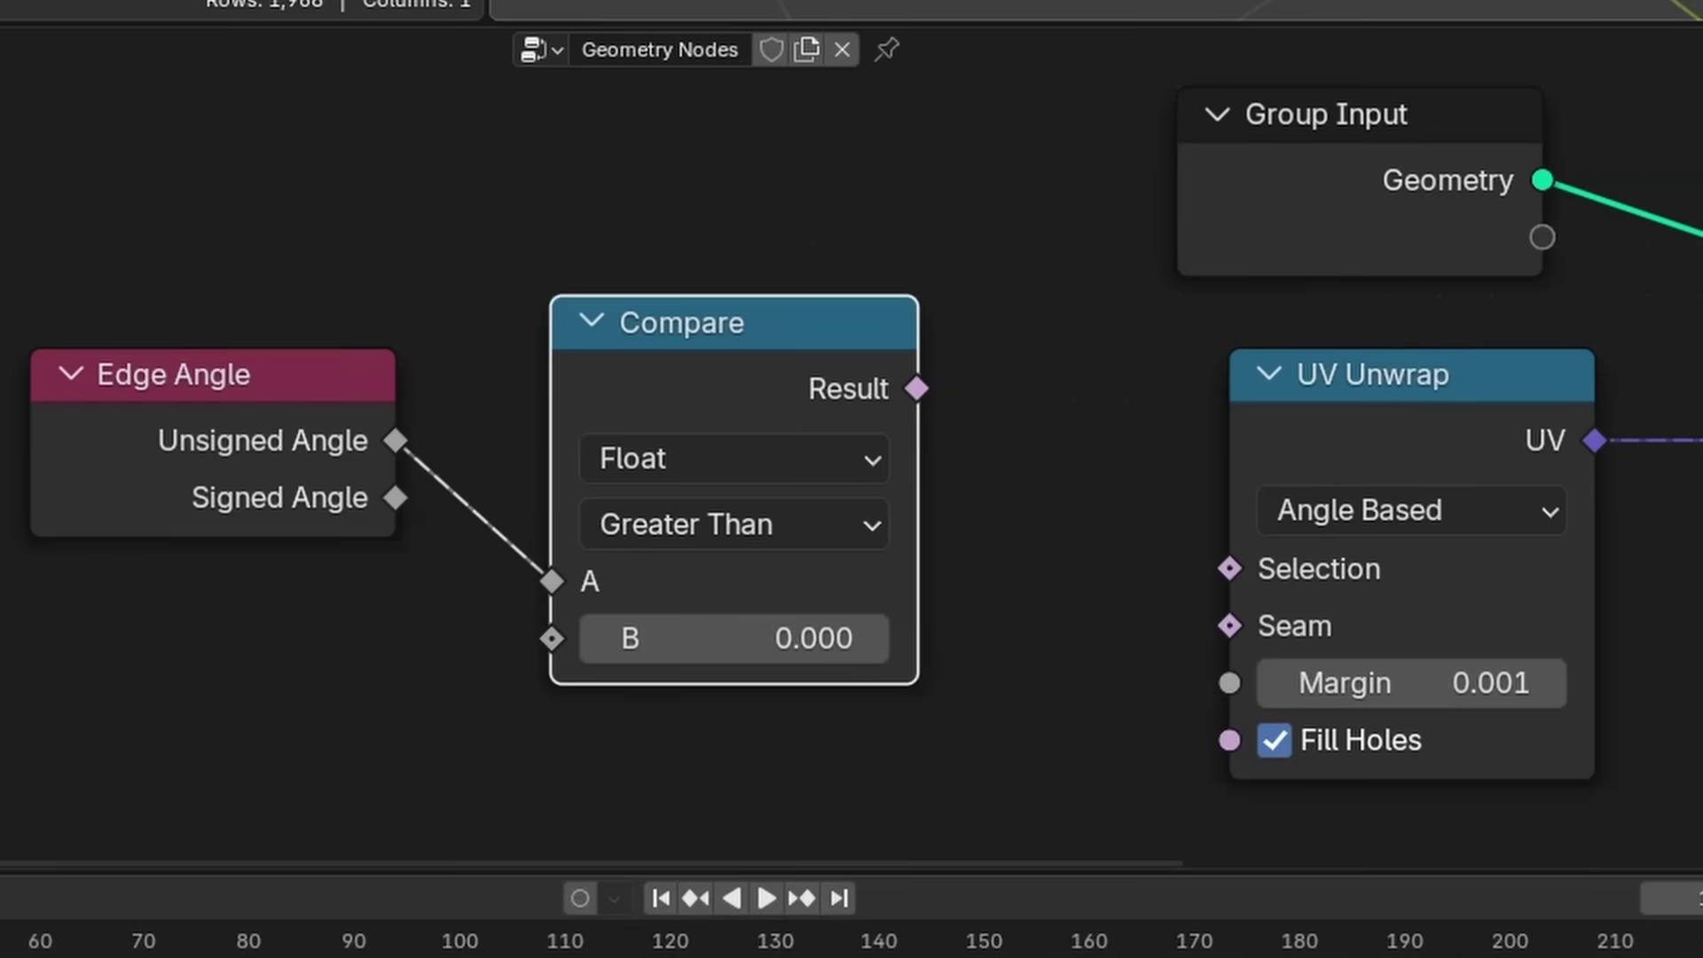
{"action": "middle_click_drag", "start_coordinate": [936, 397], "coordinate": [780, 444]}
{"action": "left_click_drag", "start_coordinate": [1057, 640], "coordinate": [1064, 650]}
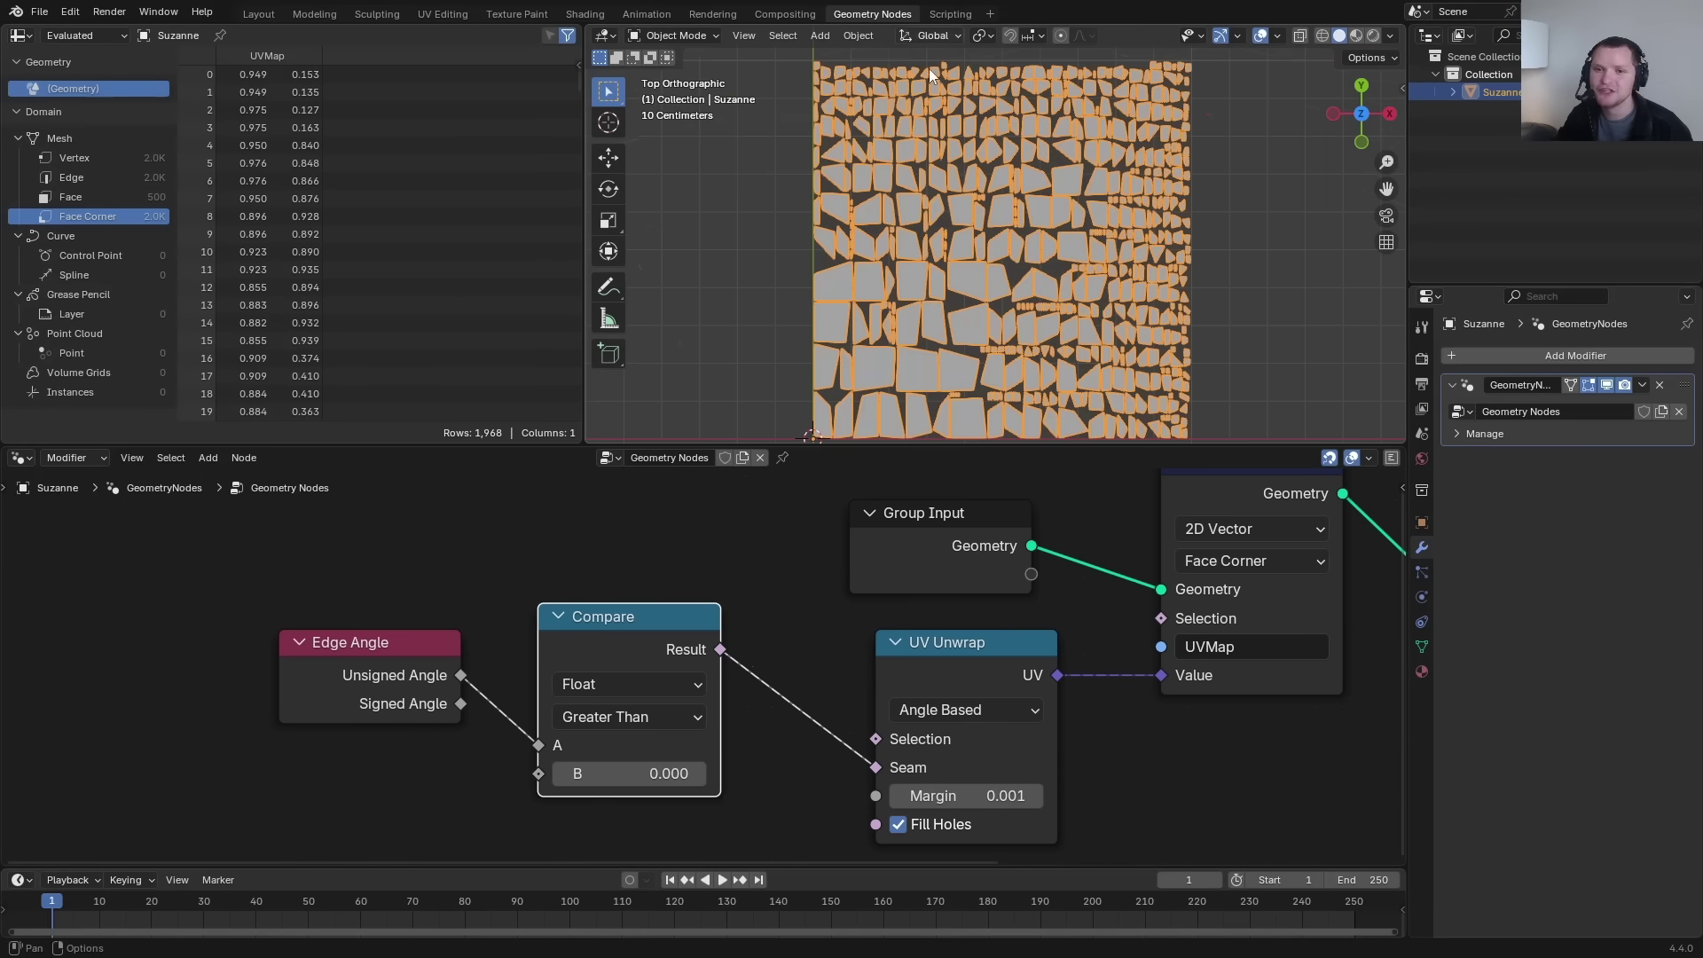
Check the source mesh in Edit Mode and set the Compare node's B threshold to 0.760.
{"action": "key", "text": "Tab"}
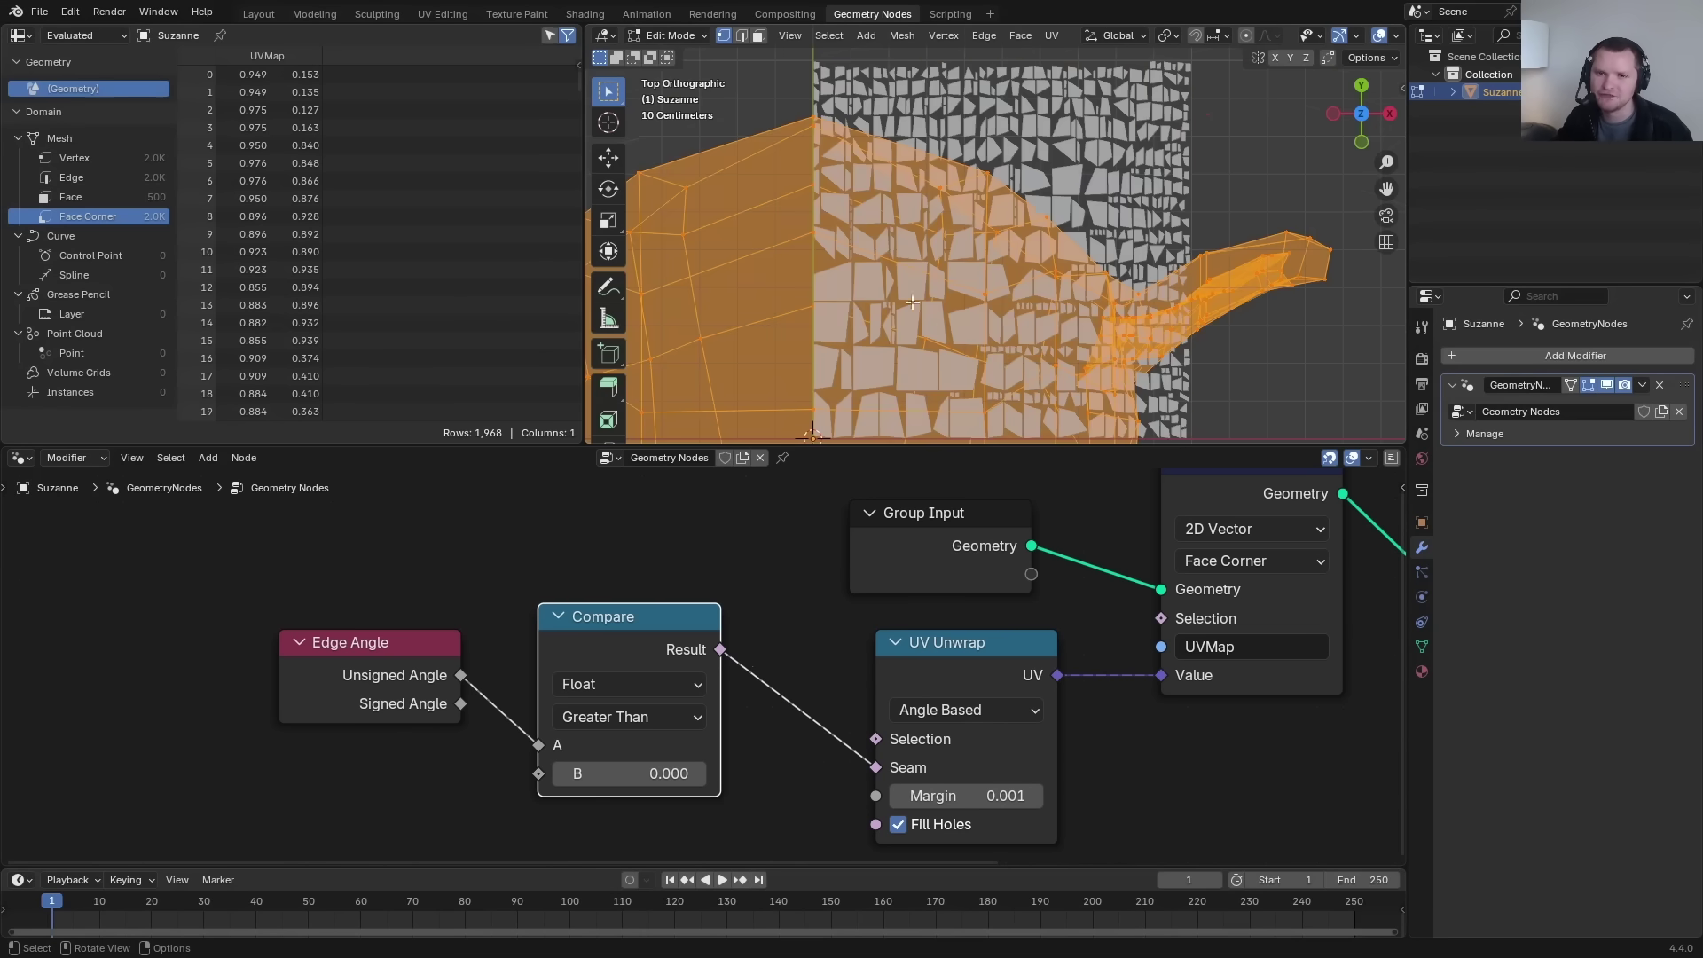
{"action": "key", "text": "Tab"}
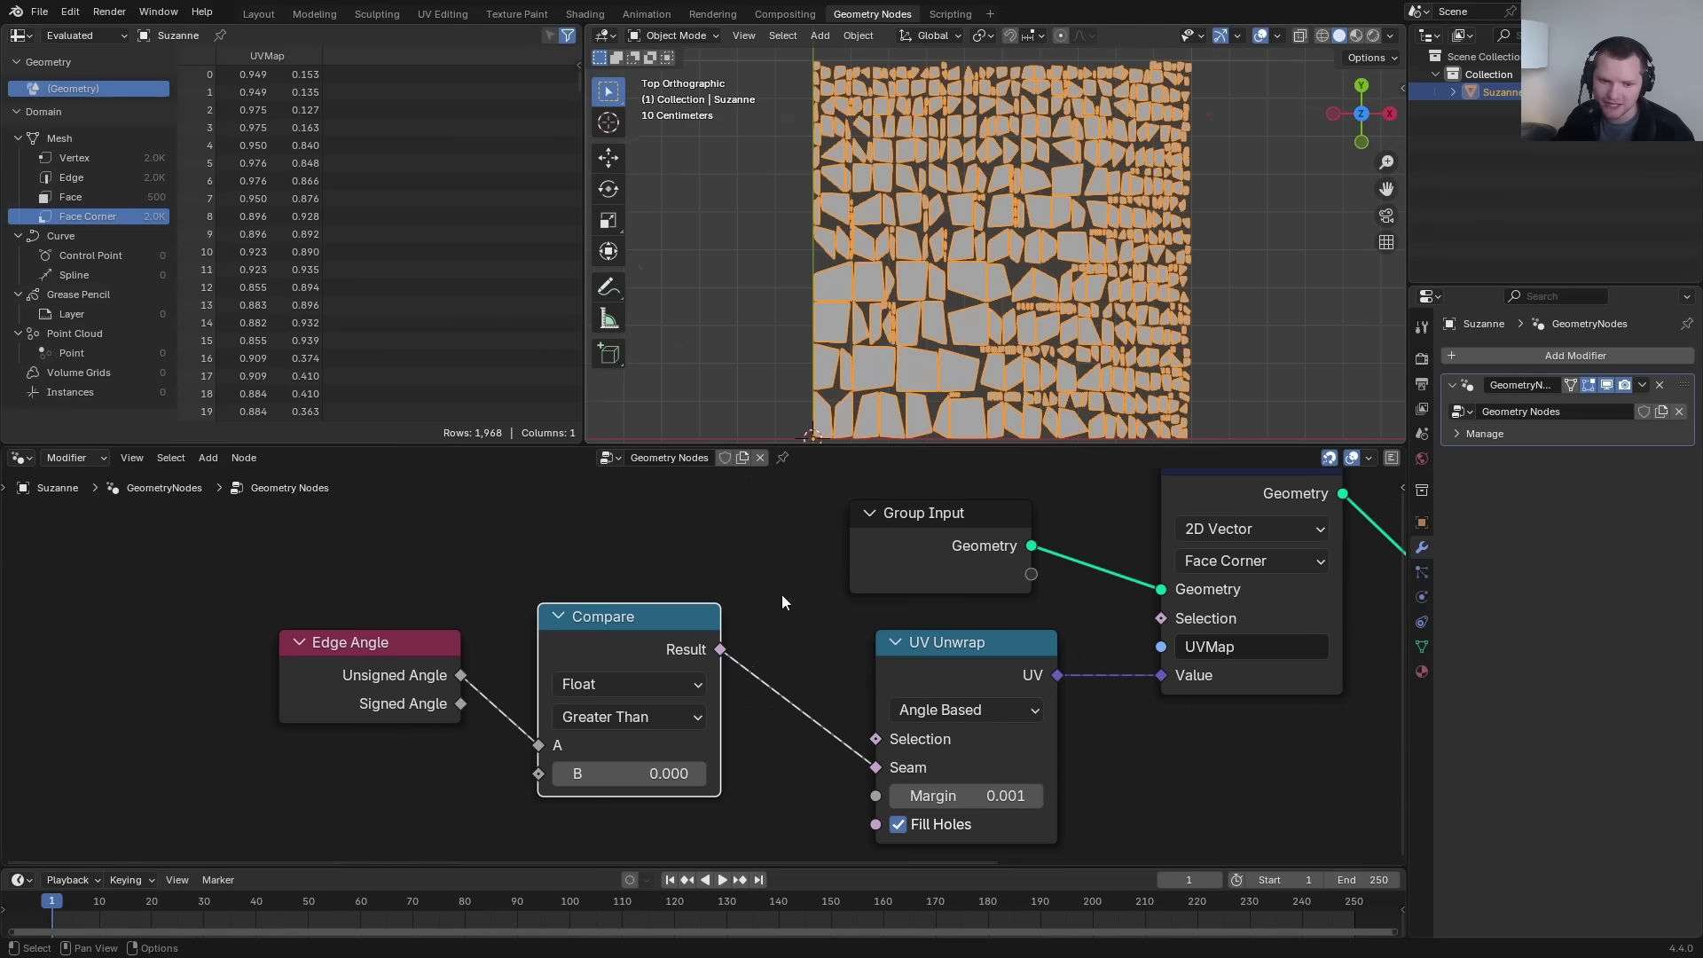
{"action": "left_click_drag", "start_coordinate": [628, 774], "coordinate": [679, 774]}
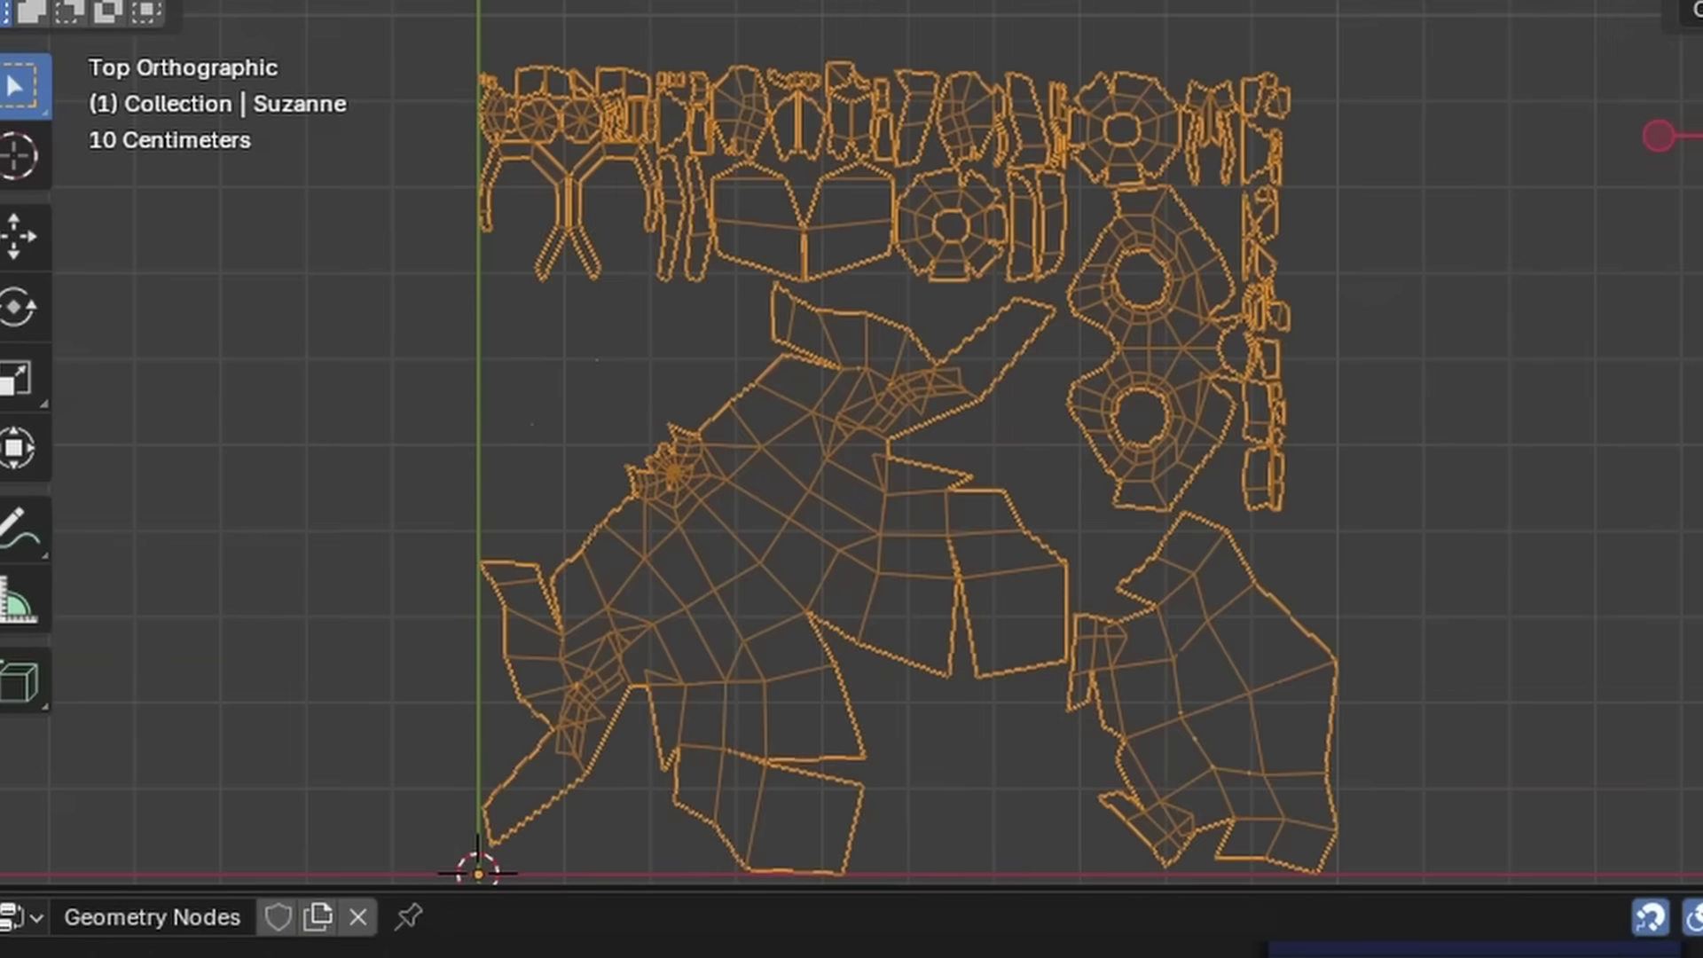
{"action": "left_click_drag", "start_coordinate": [1064, 957], "coordinate": [1108, 957]}
Try extruding a face of the monkey mesh in Edit Mode and undo the extrusion.
{"action": "scroll", "coordinate": [1100, 360], "scroll_direction": "down", "scroll_amount": 1}
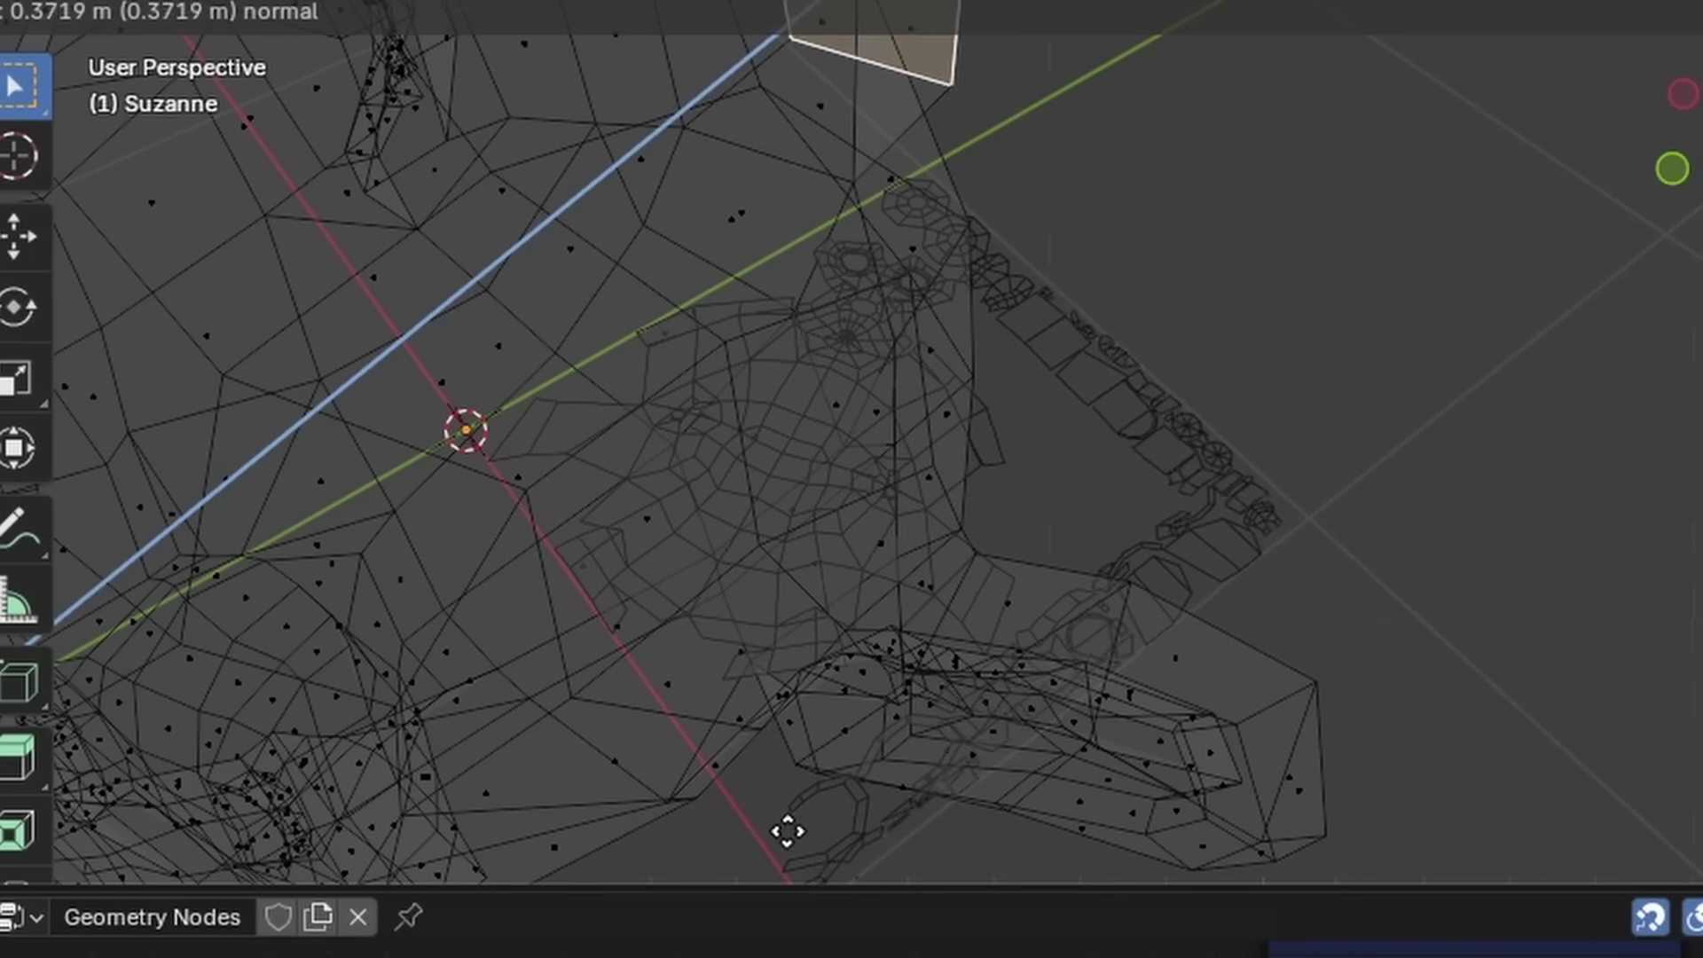
{"action": "left_click", "coordinate": [801, 743]}
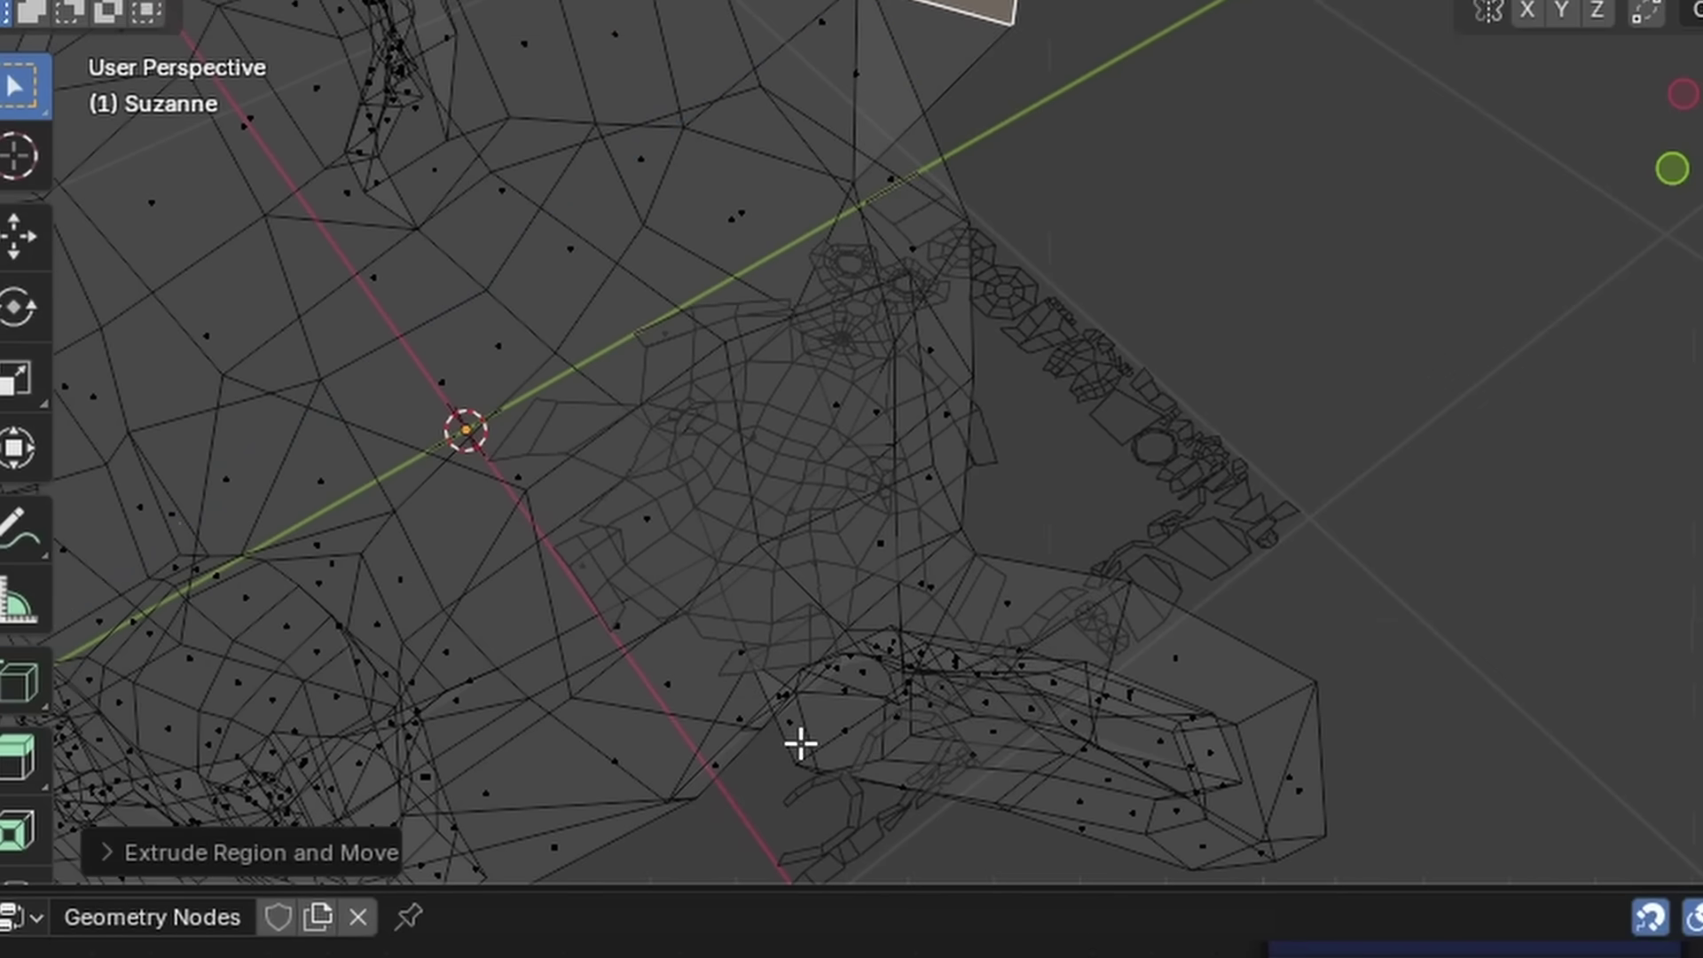
{"action": "key", "text": "ctrl+z"}
Try scaling the whole monkey mesh along the X axis.
{"action": "key", "text": "a"}
{"action": "key", "text": "s"}
{"action": "key", "text": "x"}
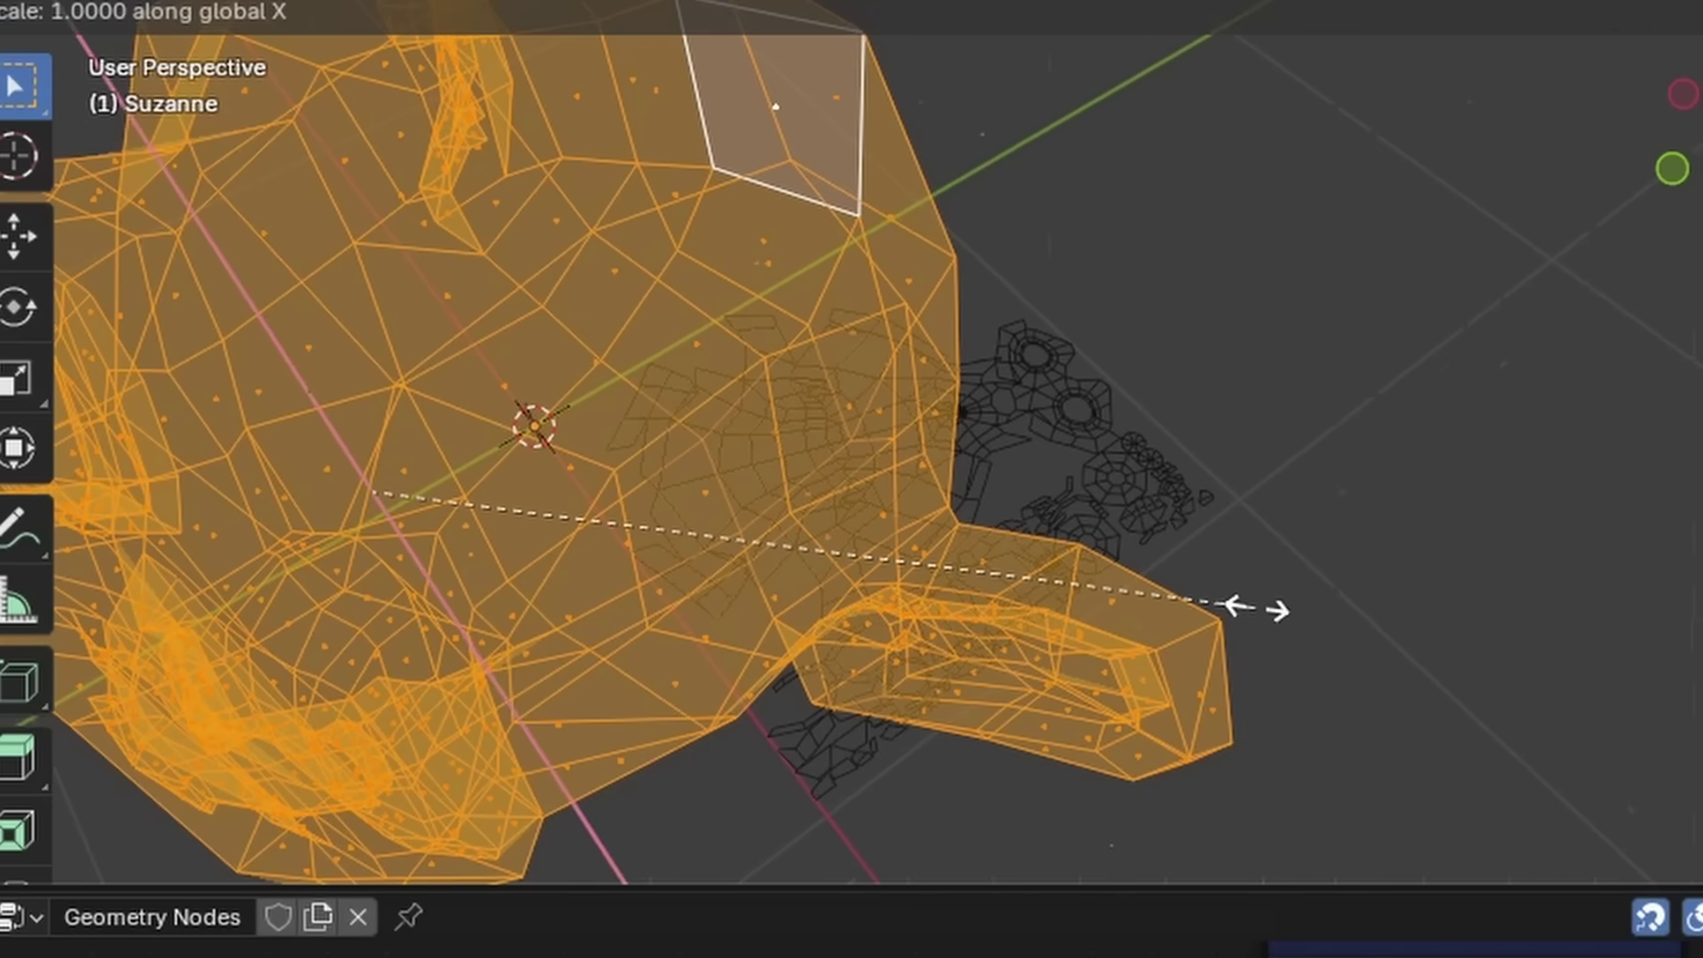
{"action": "left_click", "coordinate": [813, 426]}
{"action": "middle_click_drag", "start_coordinate": [802, 417], "coordinate": [699, 363]}
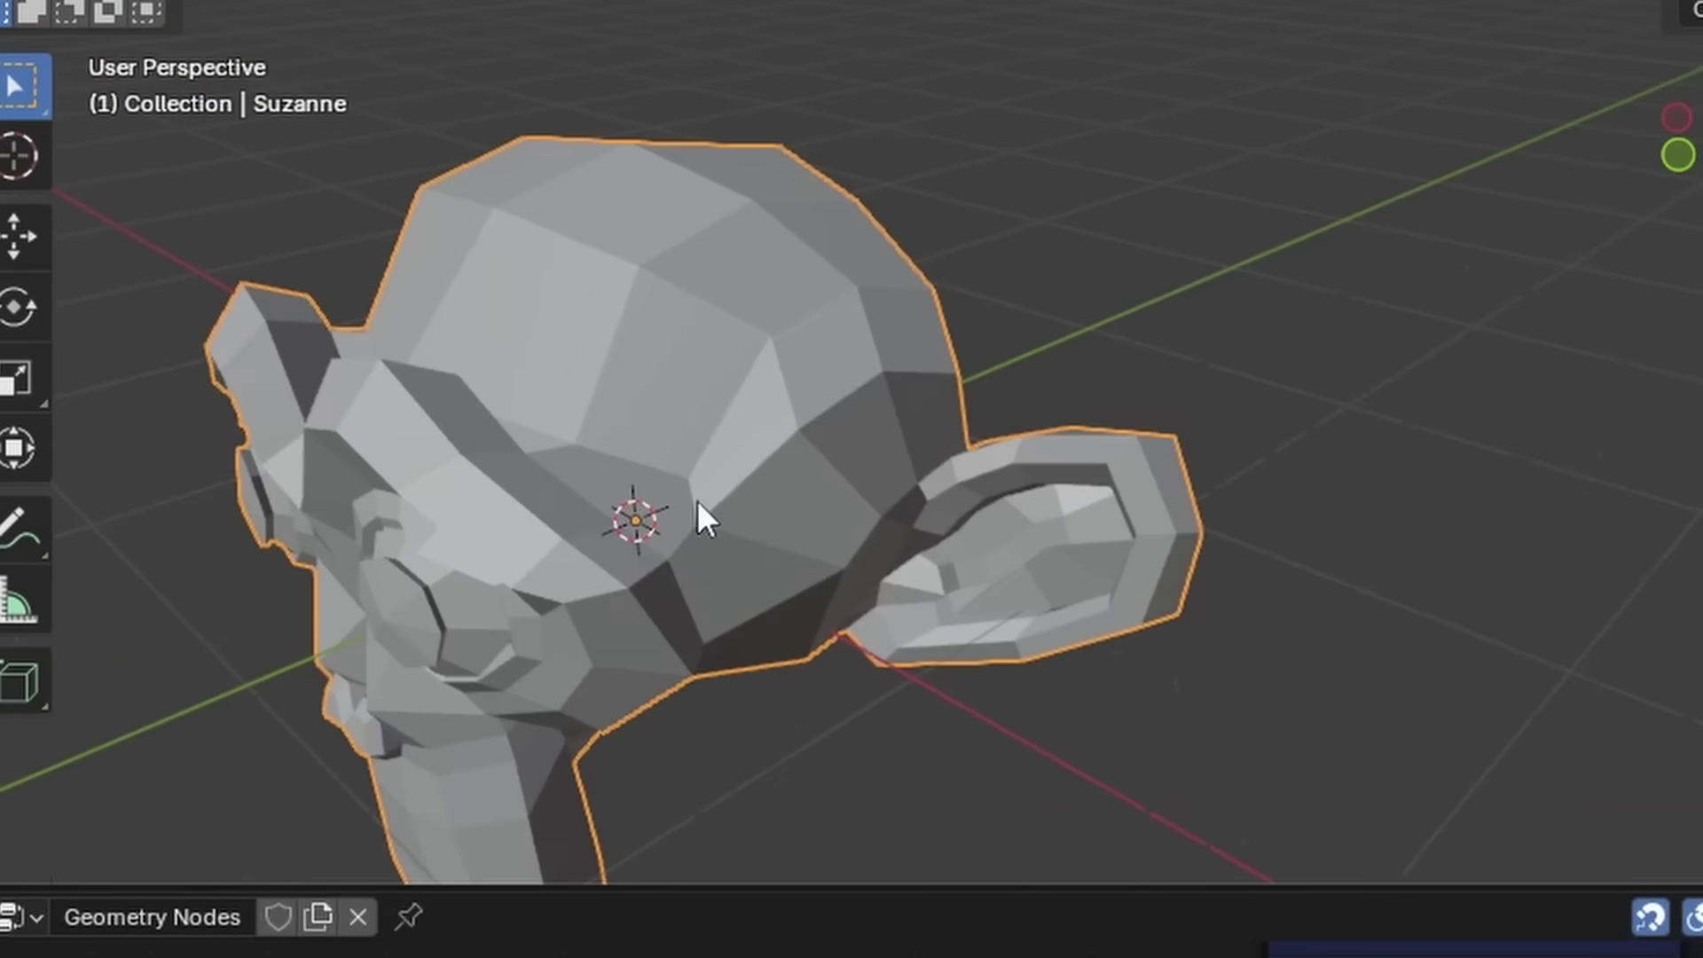
Try a trackball rotation of the monkey object and inspect the UV layout from several angles.
{"action": "key", "text": "r"}
{"action": "key", "text": "r"}
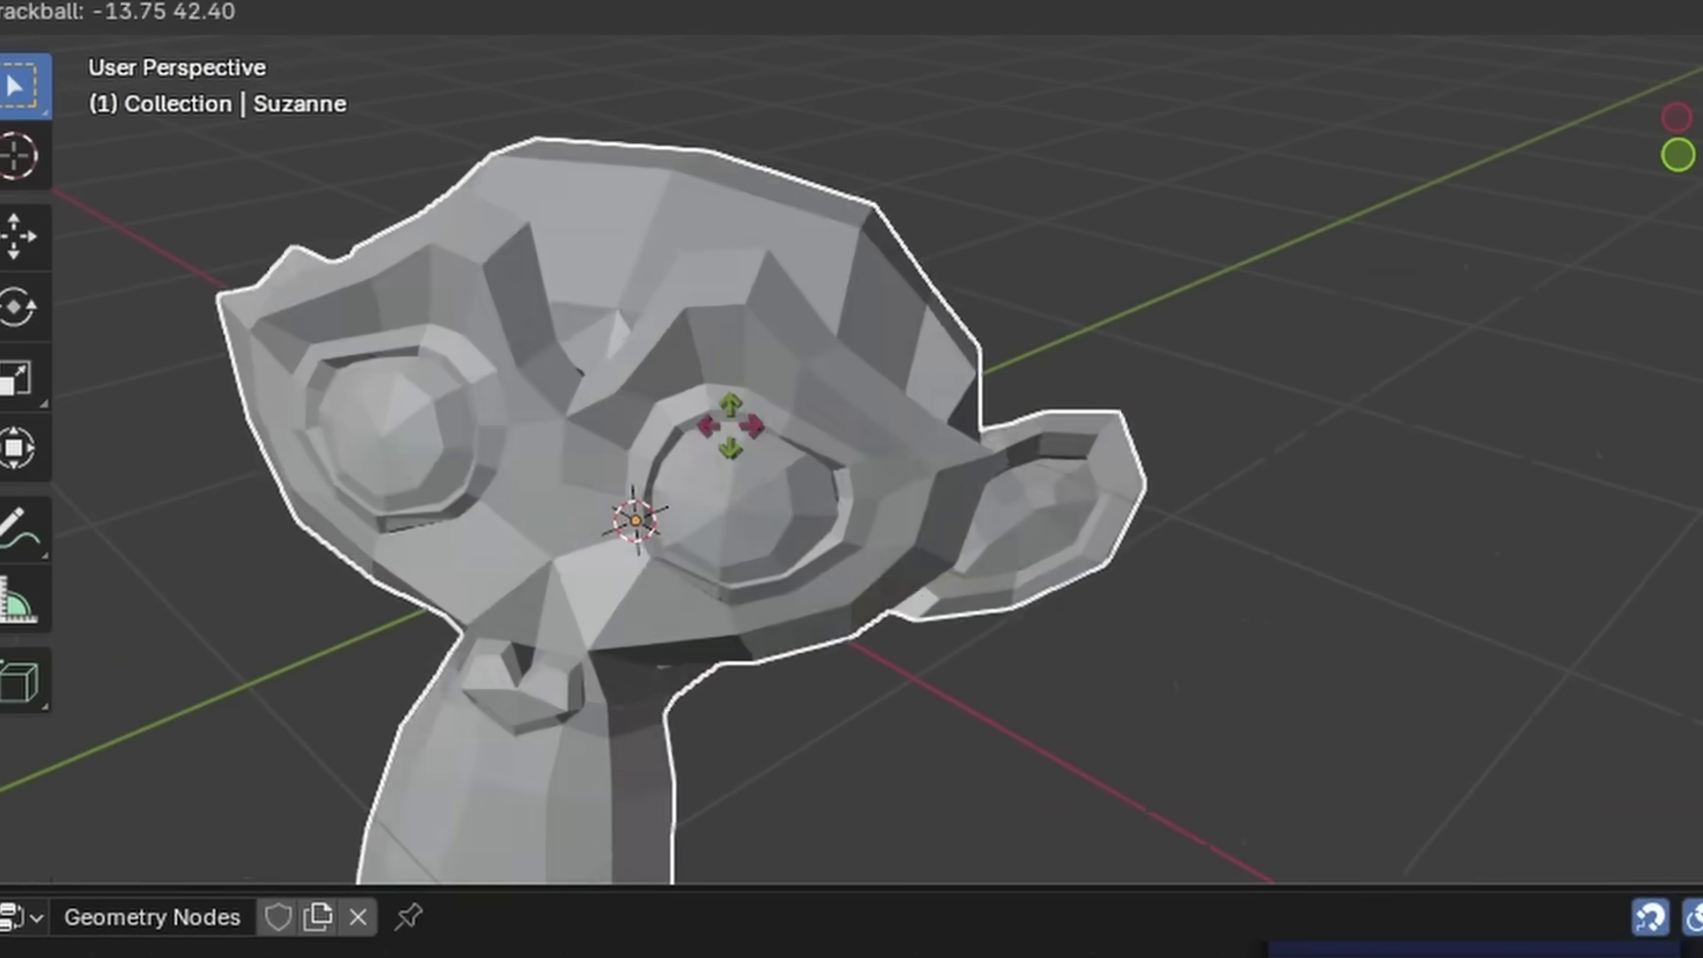
{"action": "left_click", "coordinate": [643, 386]}
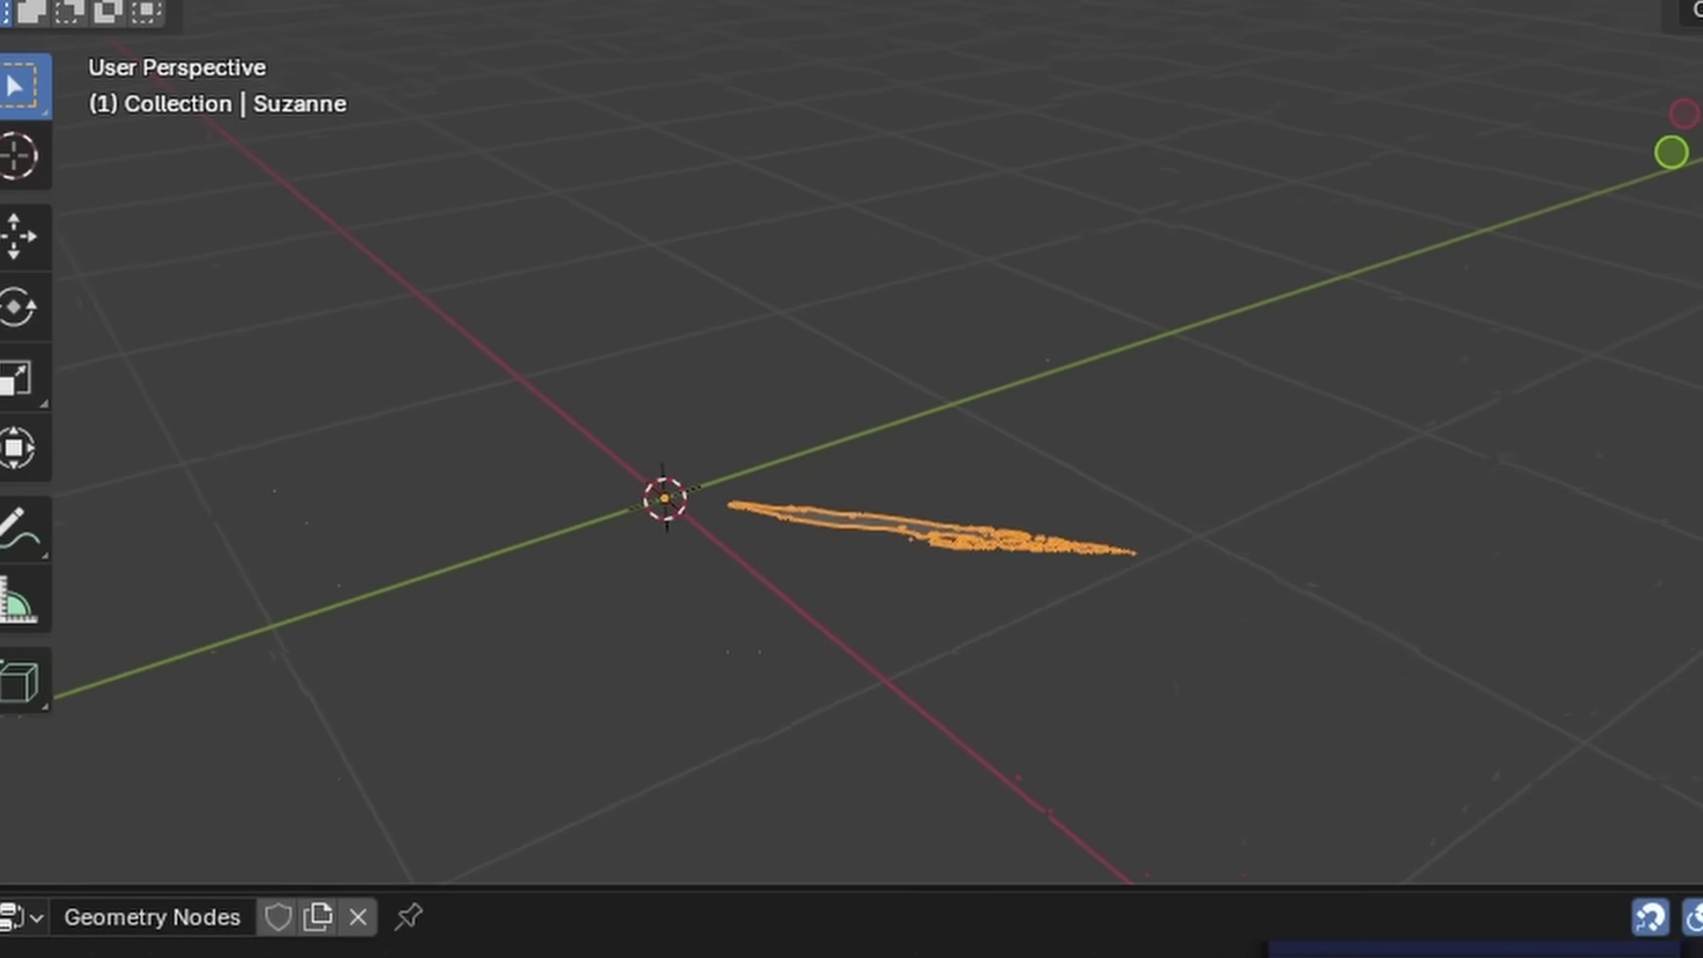
{"action": "middle_click_drag", "start_coordinate": [923, 601], "coordinate": [997, 687]}
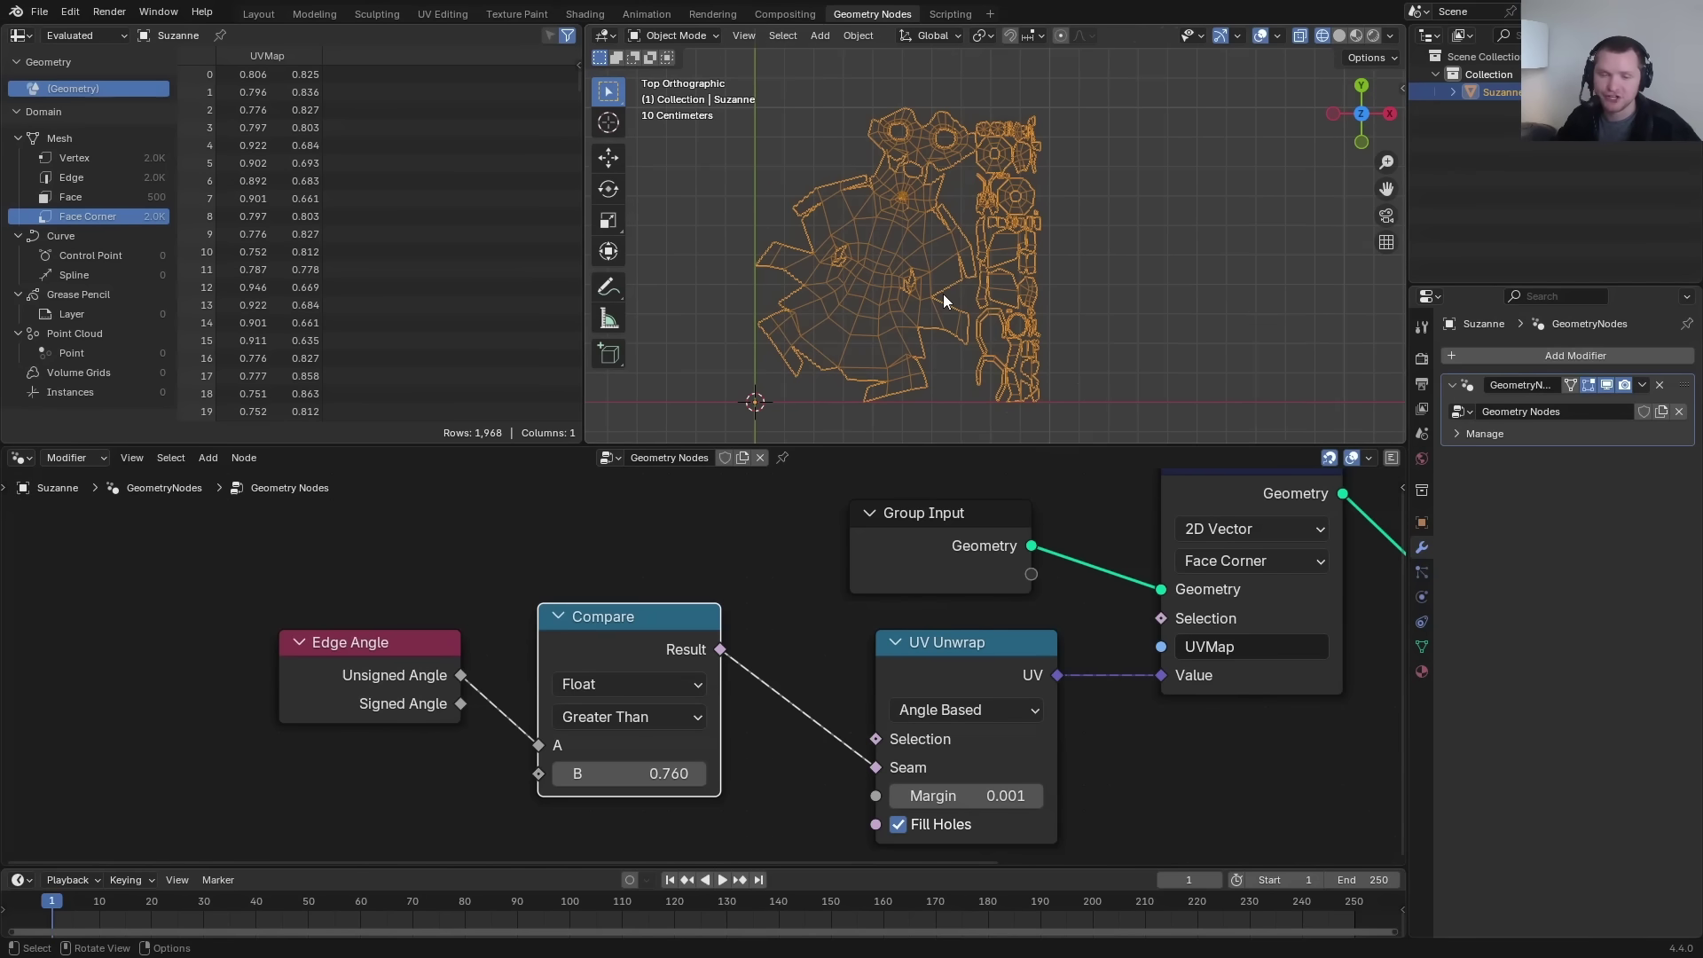
Mark an edge loop over the monkey's head as a seam in Edit Mode and return to Object Mode's top view.
{"action": "key", "text": "Tab"}
{"action": "middle_click_drag", "start_coordinate": [943, 295], "coordinate": [996, 172]}
{"action": "key", "text": "2"}
{"action": "left_click", "coordinate": [997, 171], "text": "alt"}
{"action": "right_click", "coordinate": [998, 172]}
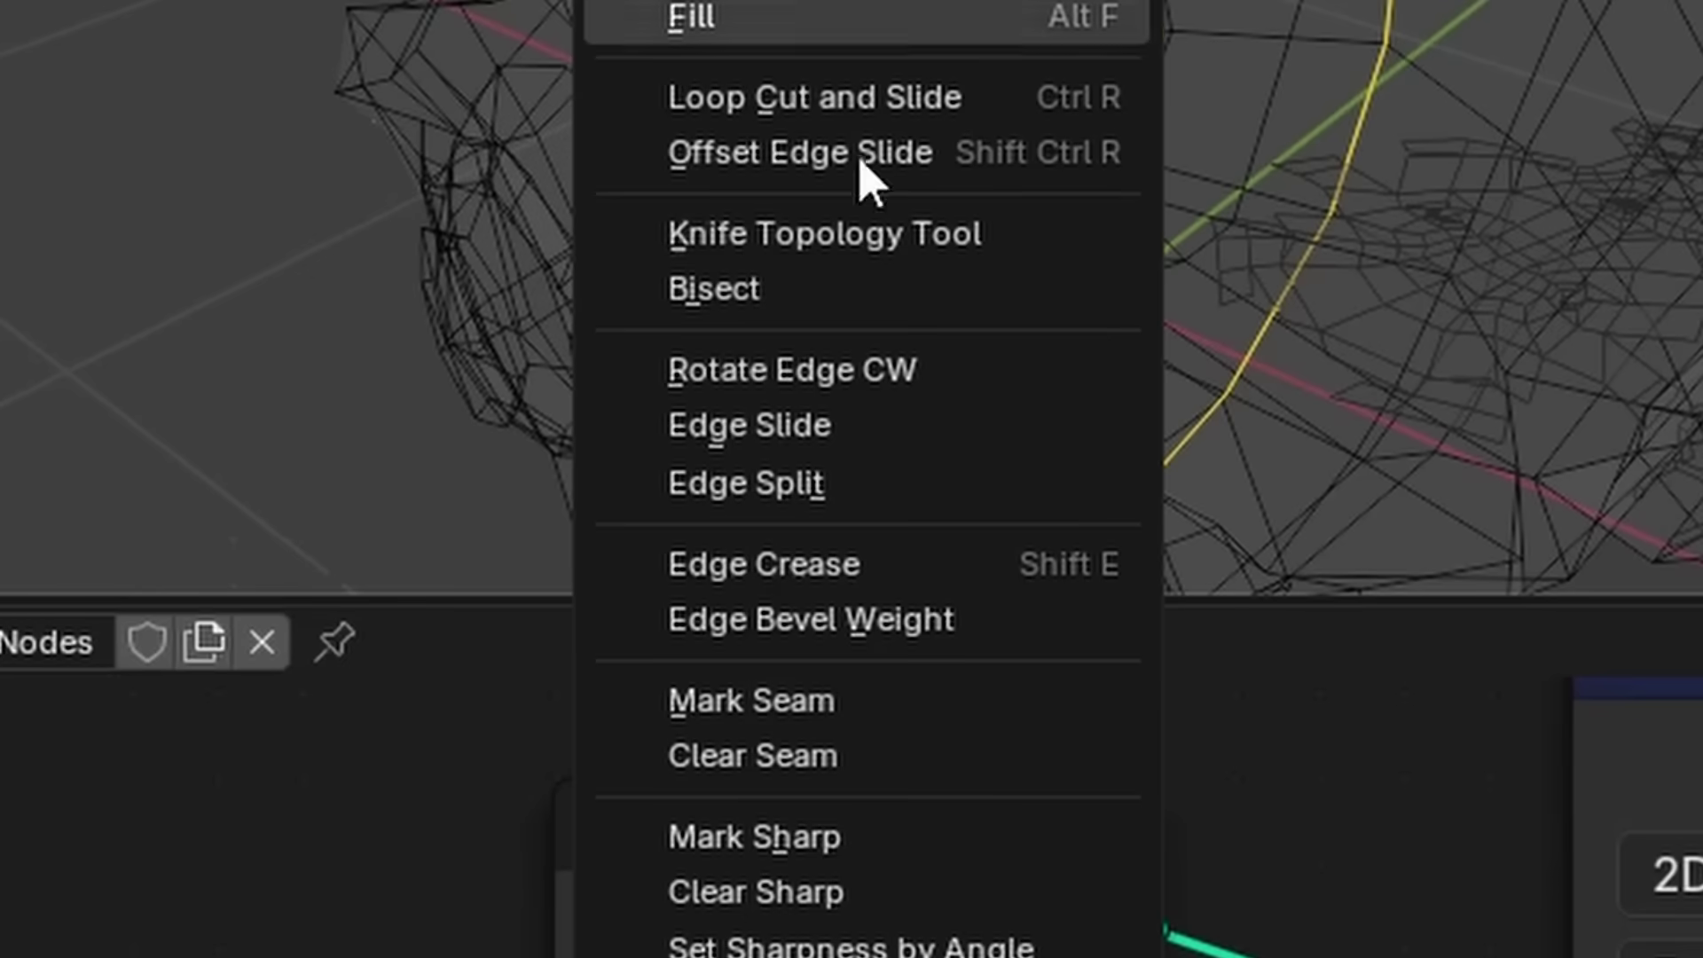
{"action": "left_click", "coordinate": [821, 705]}
{"action": "key", "text": "Tab"}
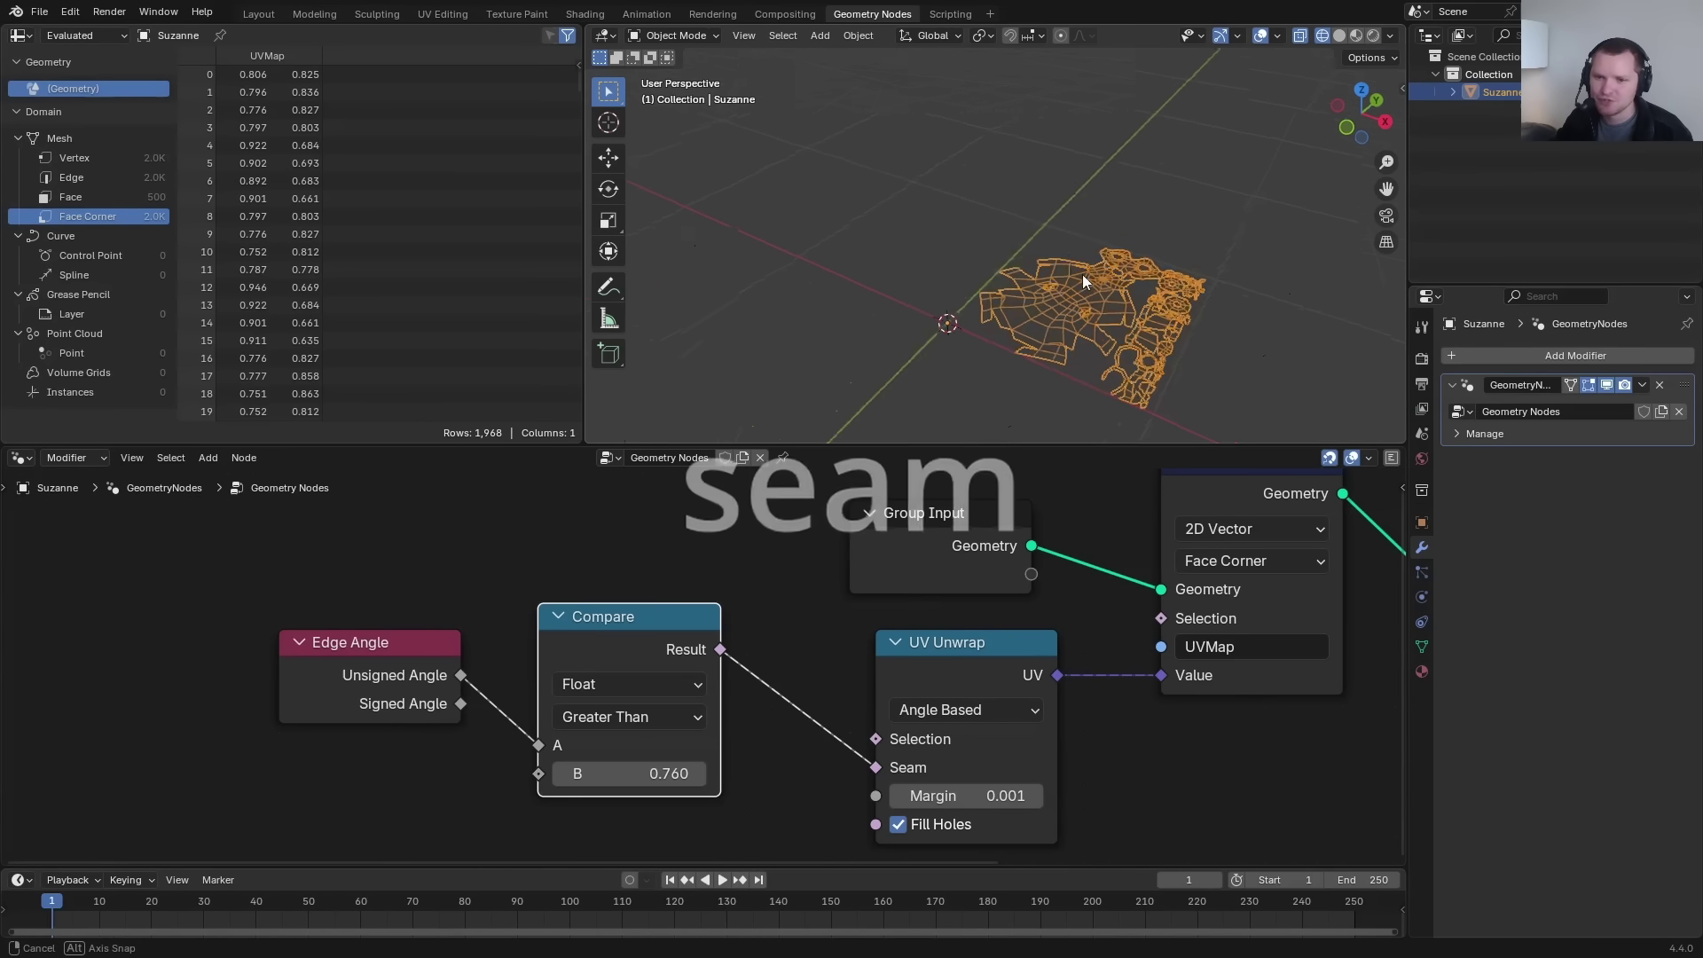
{"action": "middle_click_drag", "start_coordinate": [1082, 281], "coordinate": [1059, 204]}
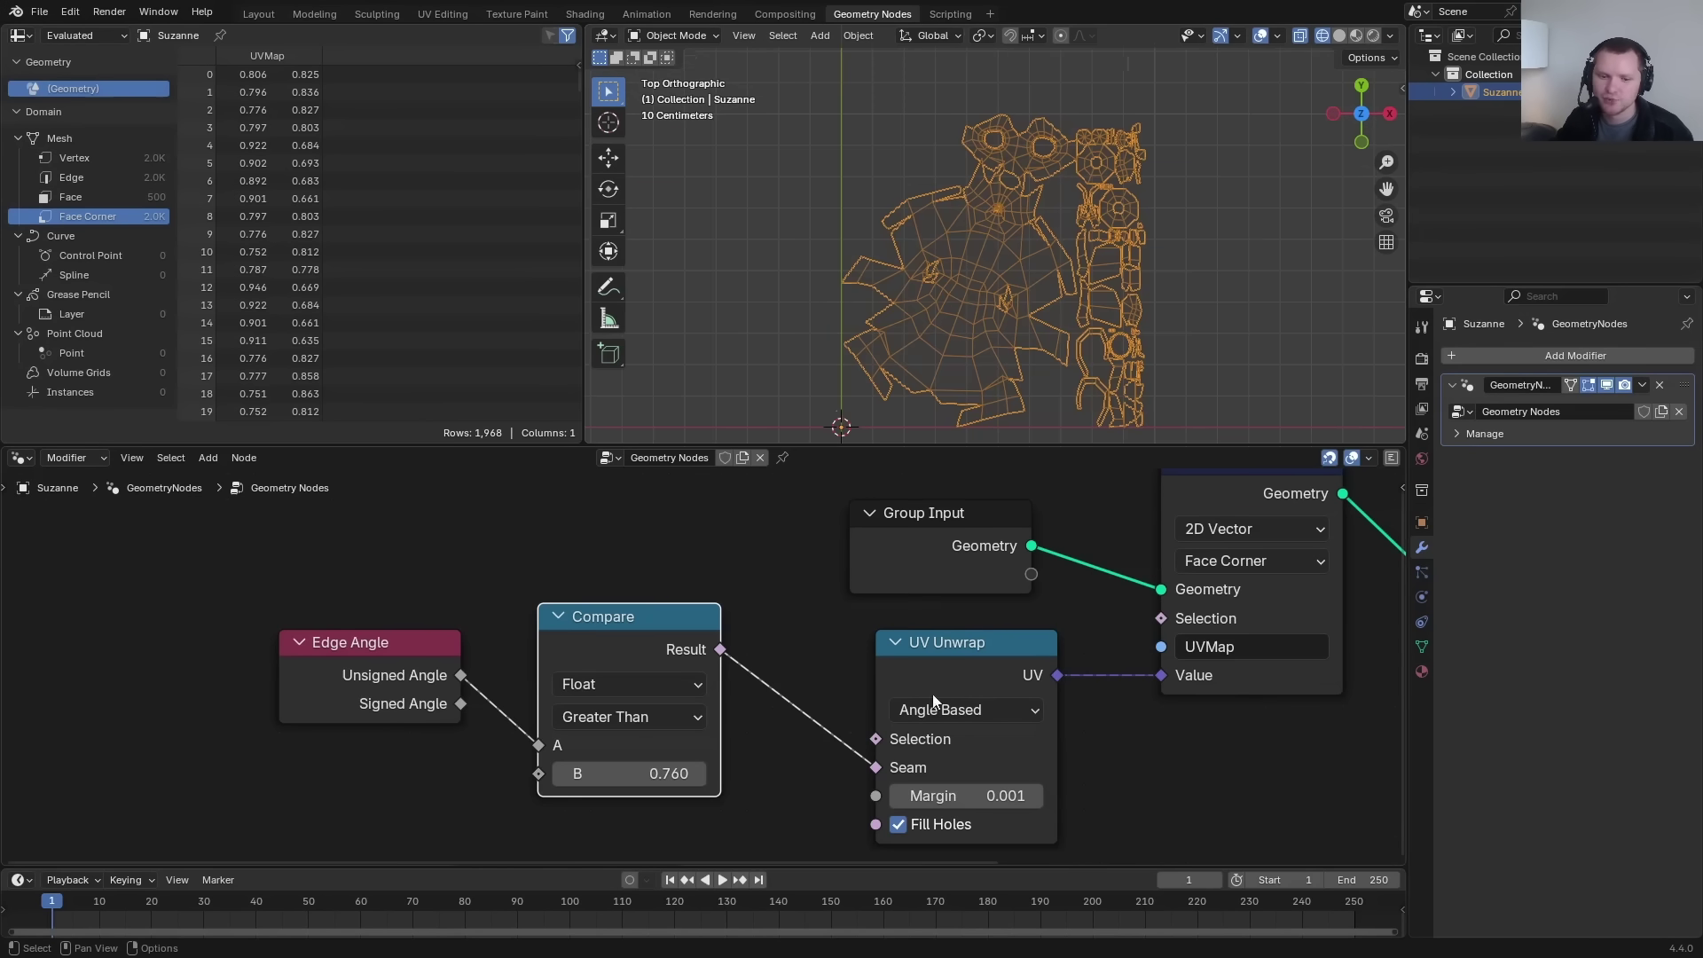
{"action": "middle_click_drag", "start_coordinate": [906, 761], "coordinate": [807, 653]}
{"action": "middle_click_drag", "start_coordinate": [648, 682], "coordinate": [696, 712]}
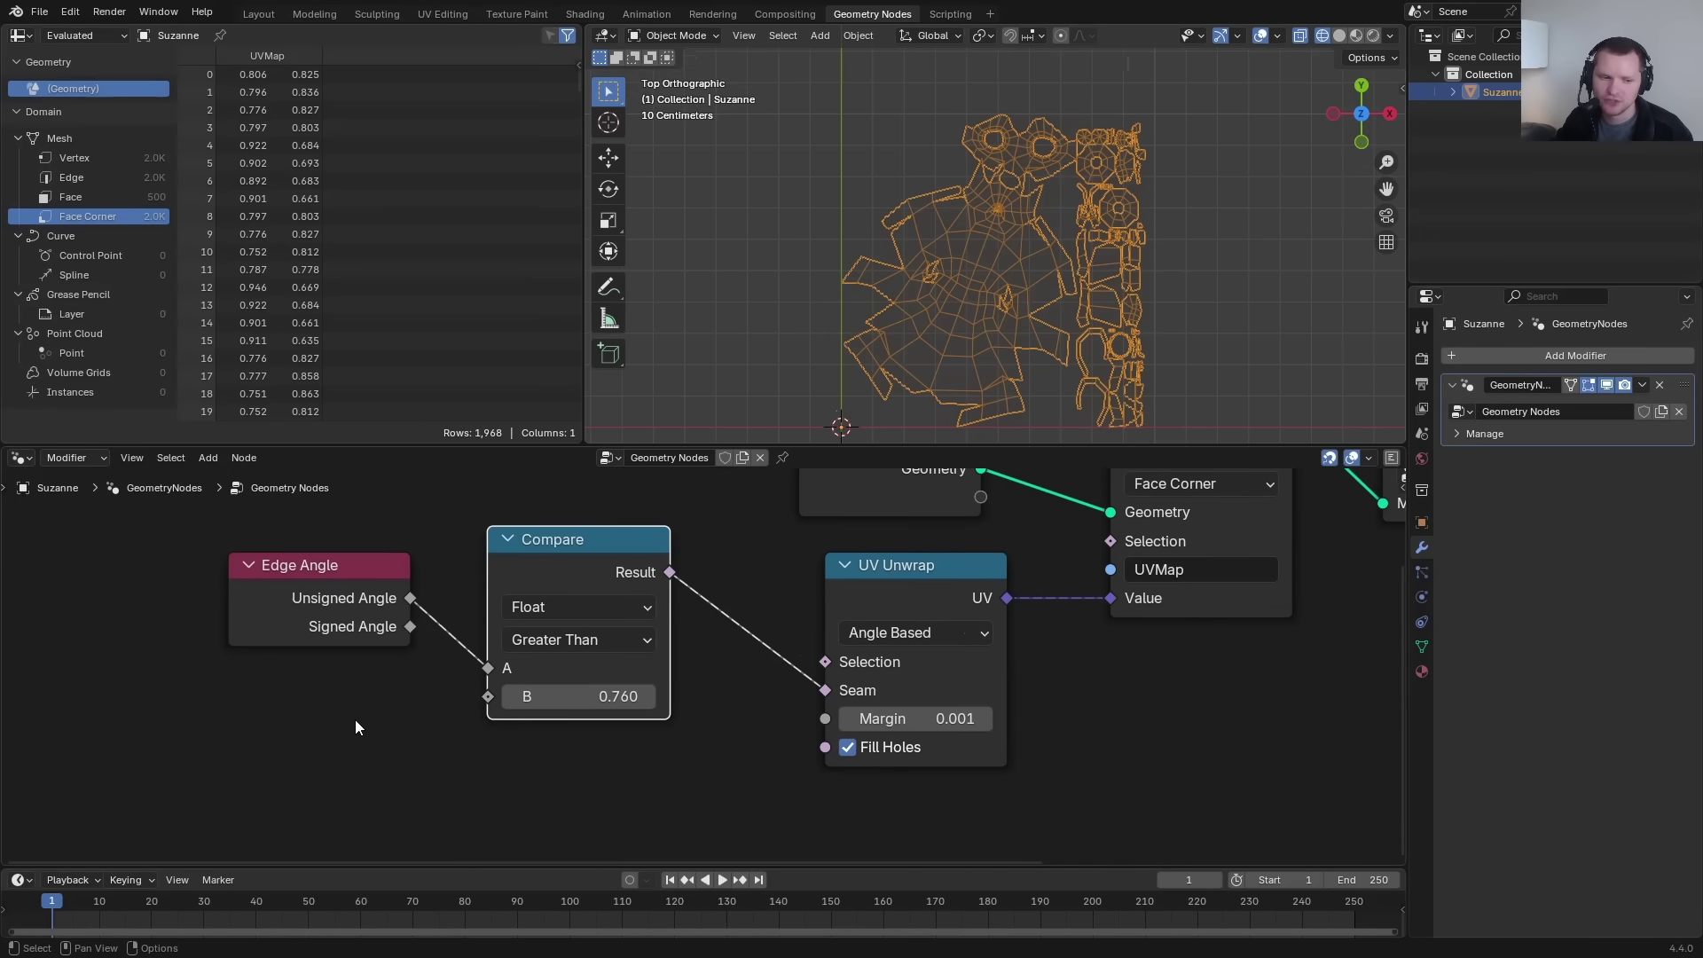
{"action": "left_click_drag", "start_coordinate": [354, 720], "coordinate": [516, 572]}
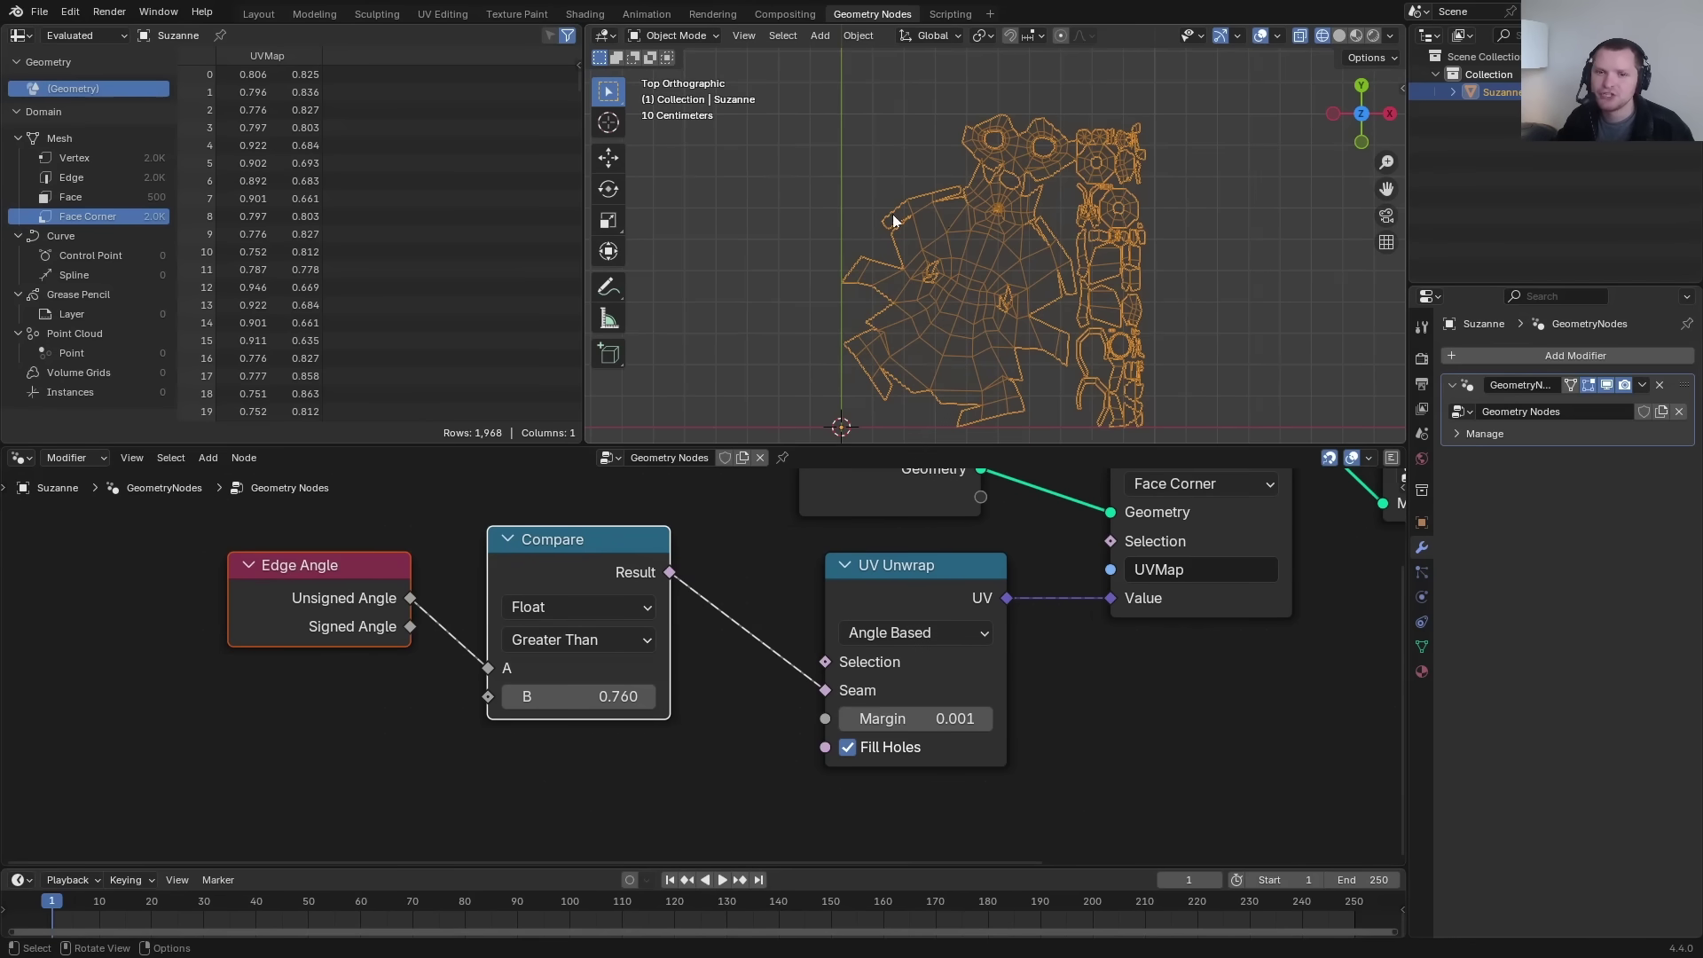
{"action": "key", "text": "Tab"}
{"action": "key", "text": "Tab"}
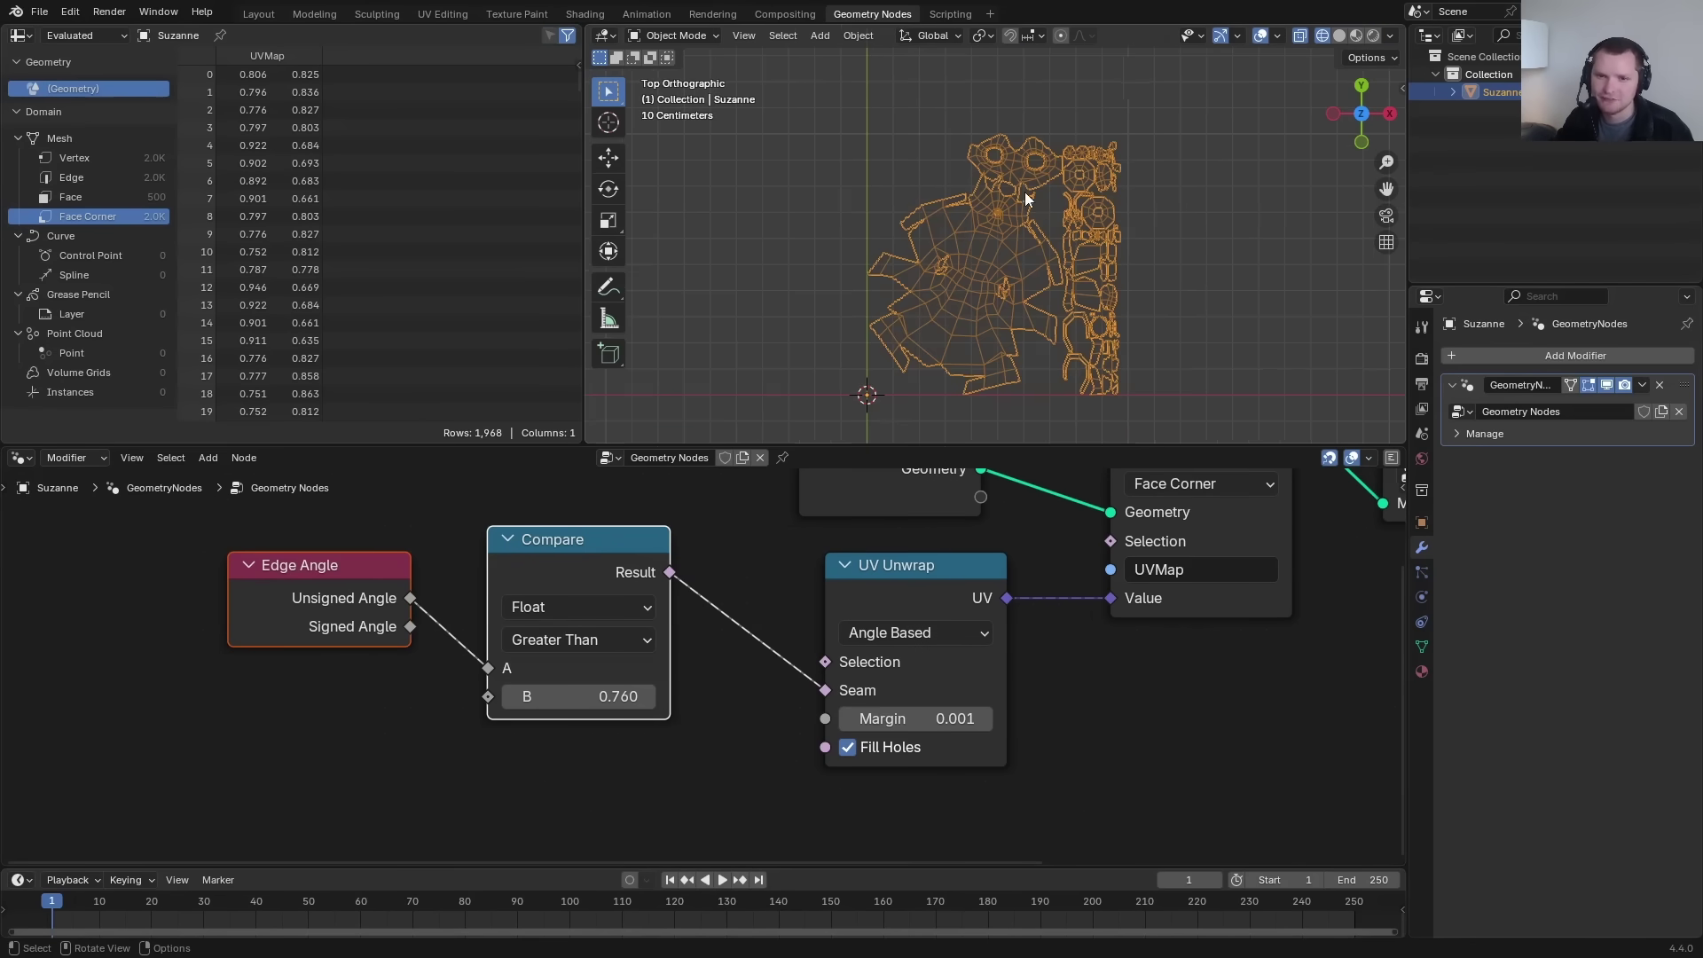
Add a Boolean Named Attribute node reading uv_seam and preview the attribute on the monkey mesh.
{"action": "left_click", "coordinate": [118, 181]}
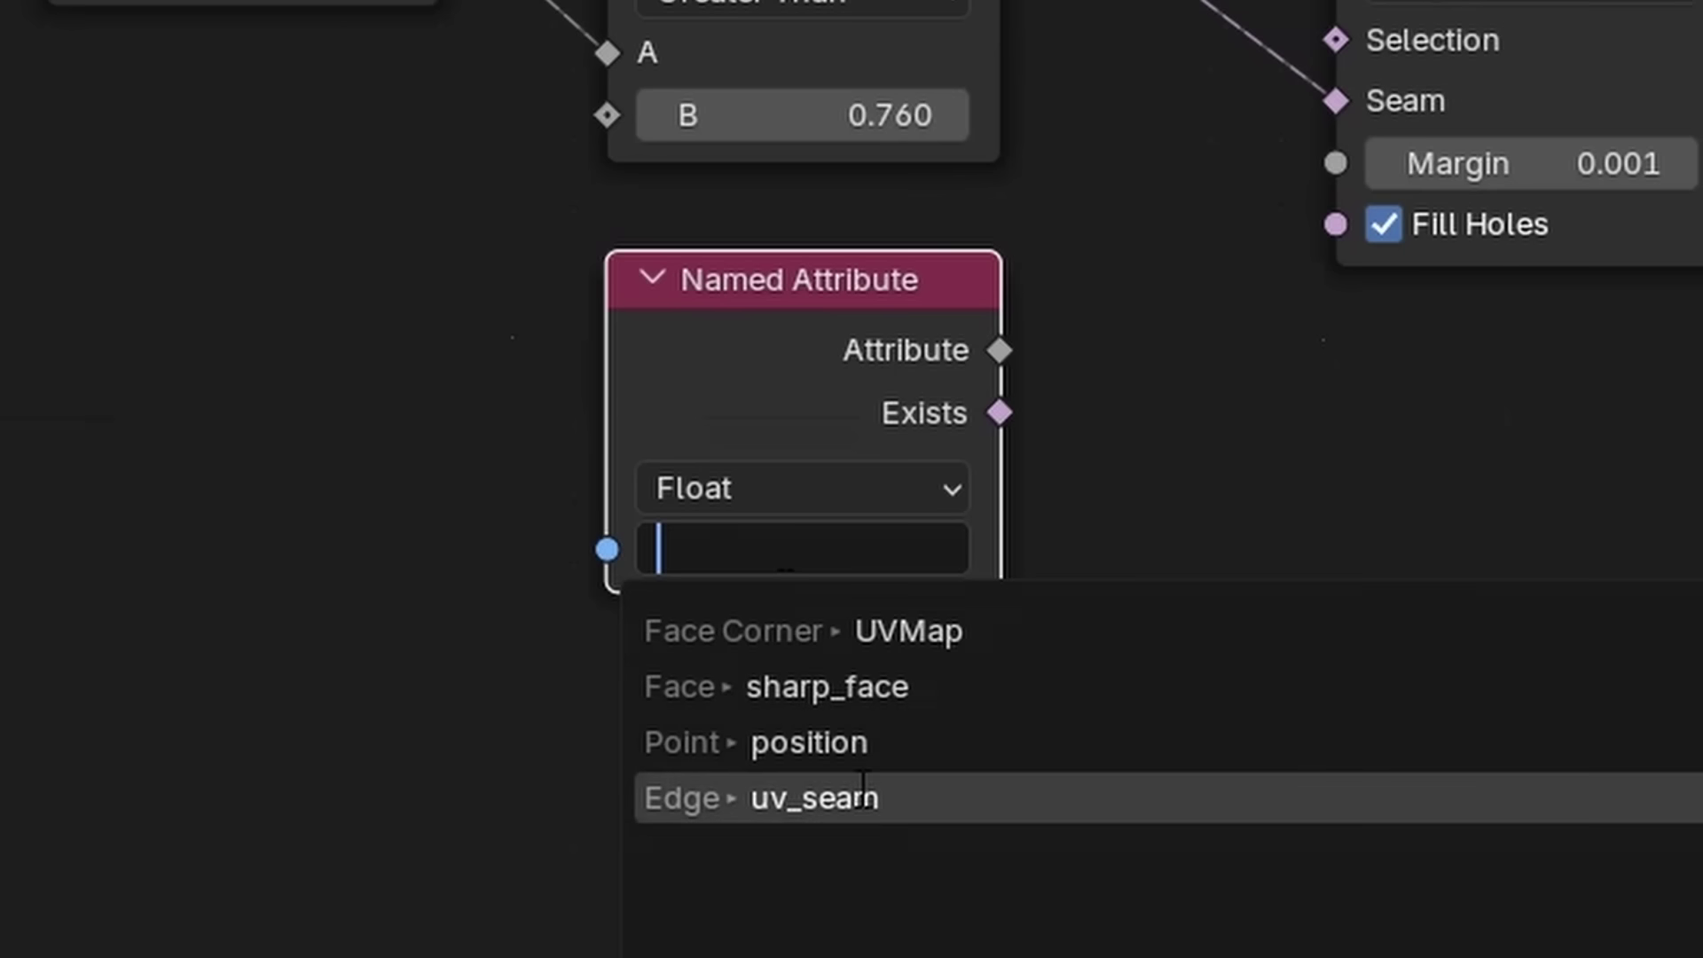
{"action": "left_click", "coordinate": [760, 798]}
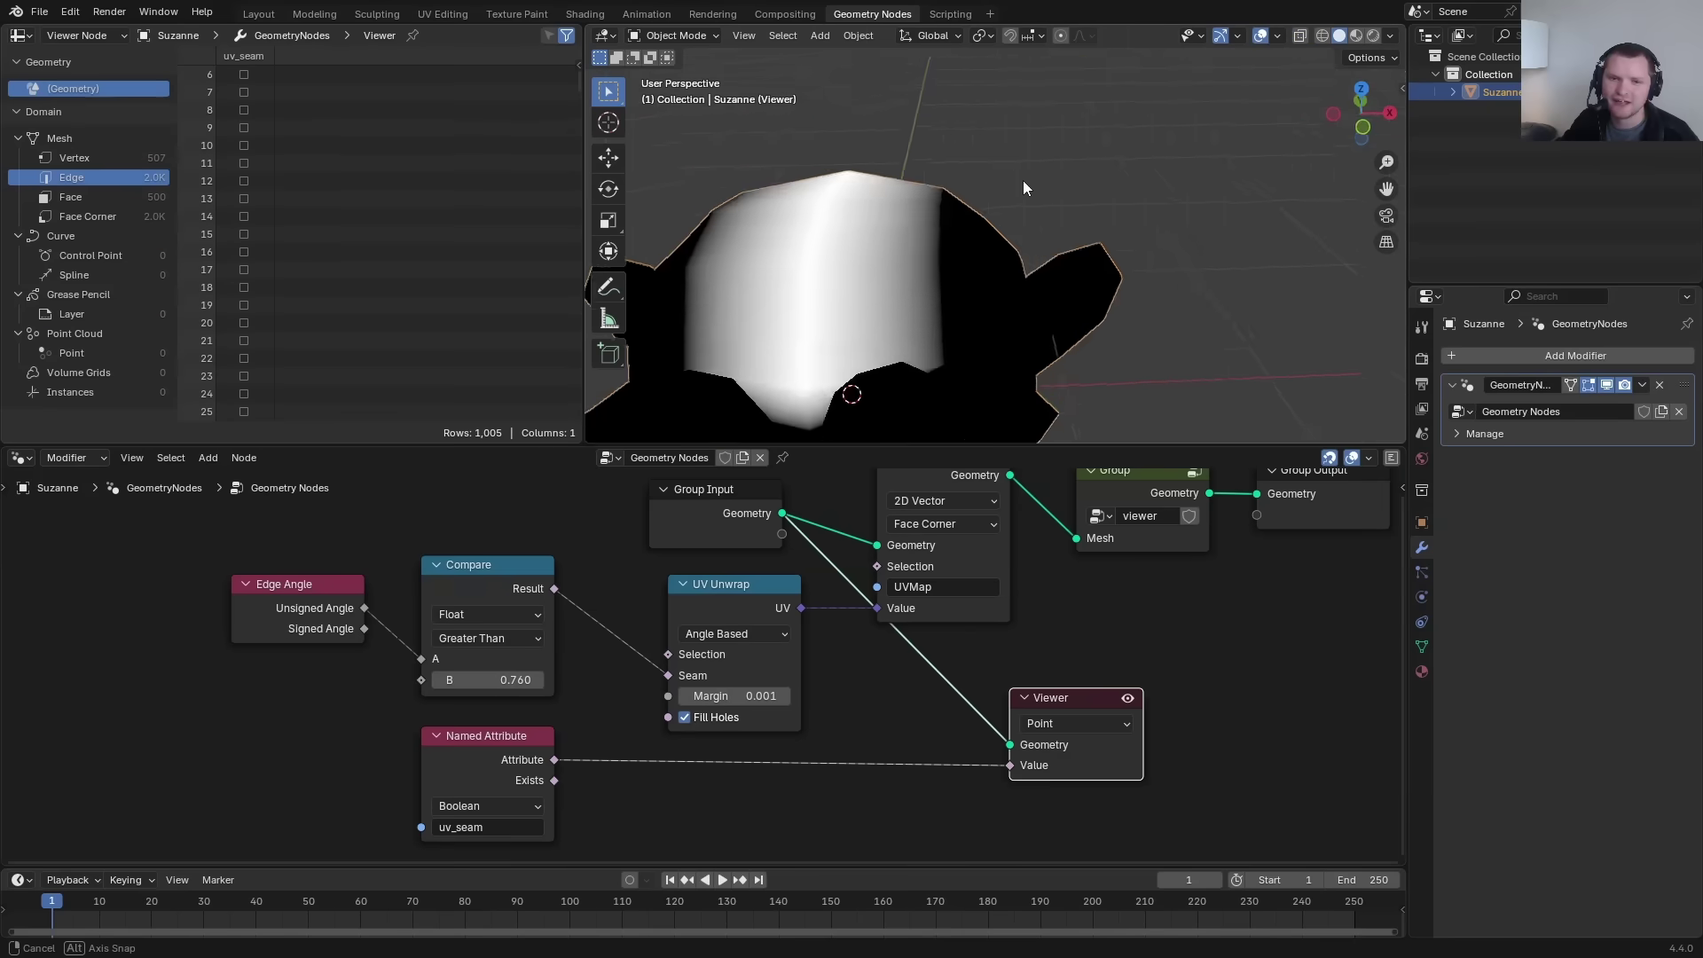
{"action": "middle_click_drag", "start_coordinate": [1023, 179], "coordinate": [923, 272]}
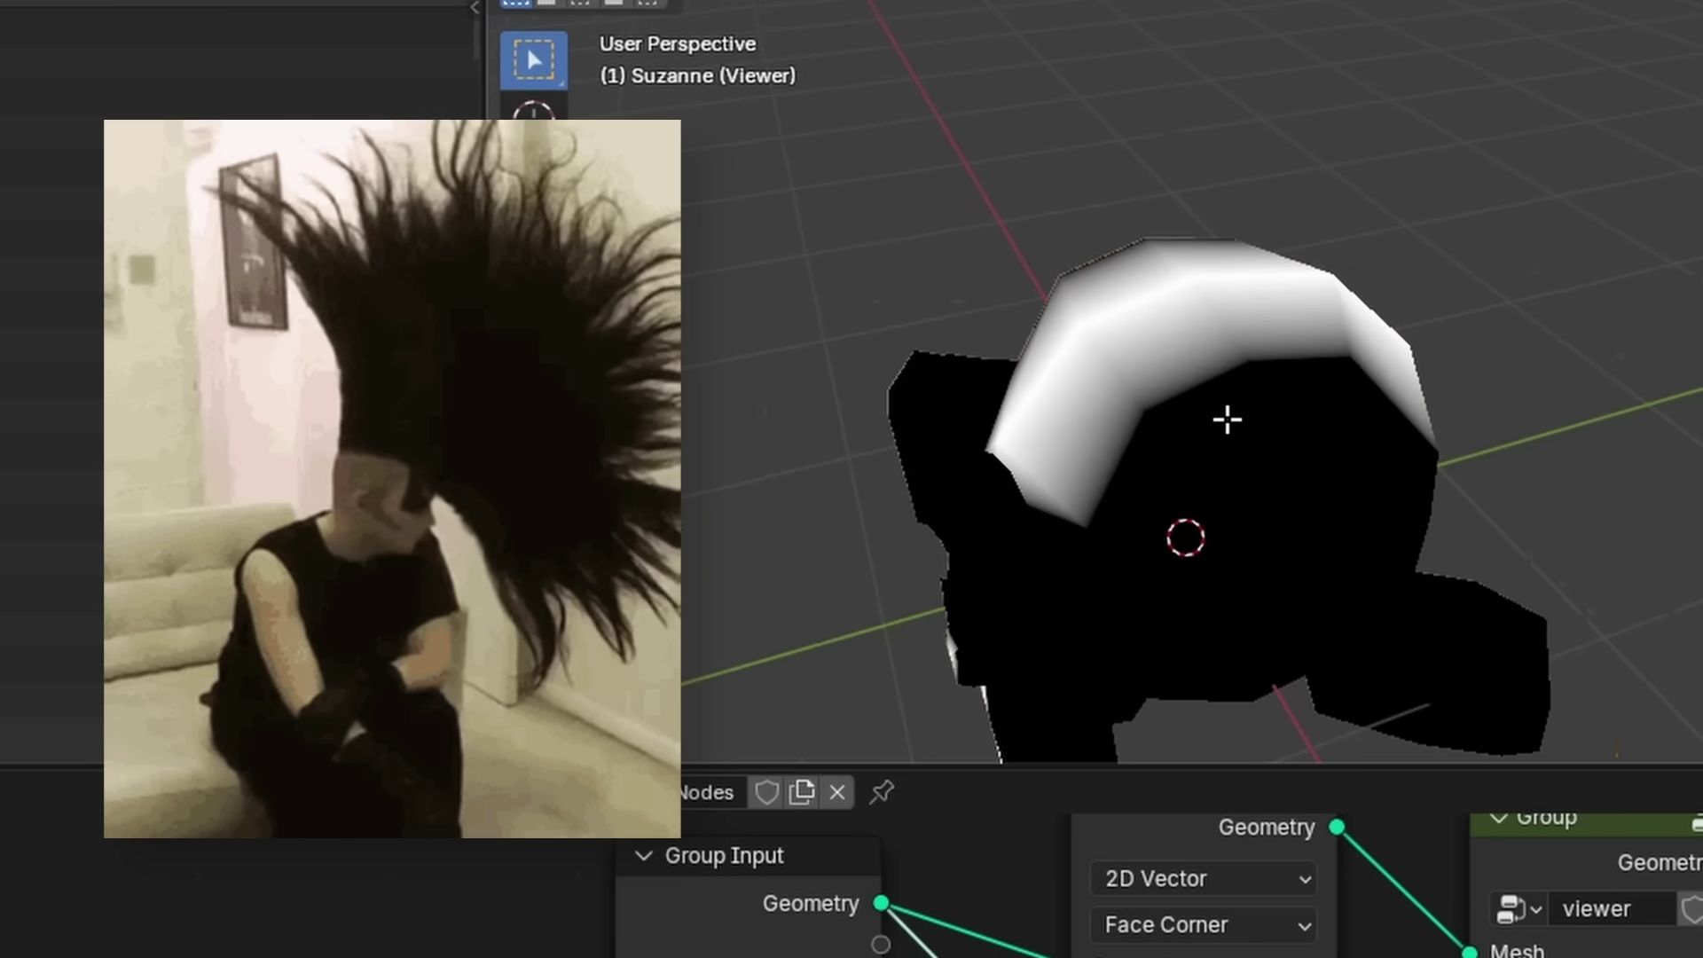
Try an edge operation on the selected edges of the head, undo it, and return to Object Mode.
{"action": "key", "text": "ctrl+e"}
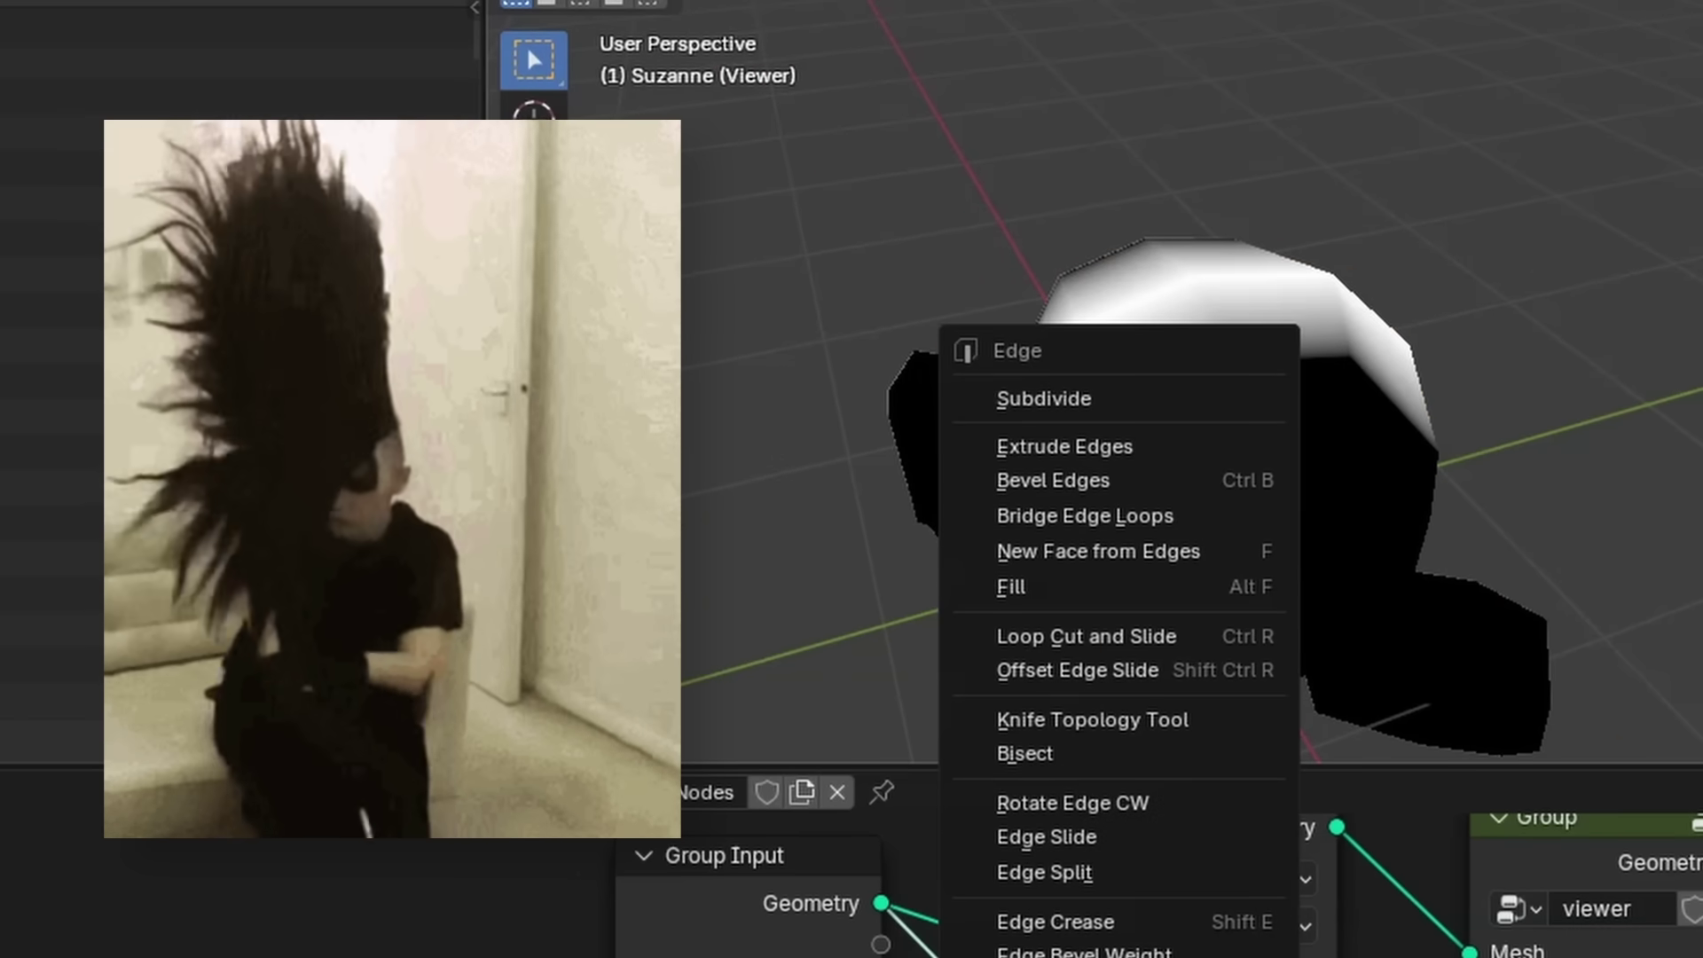
{"action": "left_click", "coordinate": [1047, 956]}
{"action": "key", "text": "ctrl+z"}
{"action": "key", "text": "Tab"}
Combine the Compare result and the uv_seam attribute with an Or Boolean Math node feeding the UV Unwrap seam.
{"action": "scroll", "coordinate": [1251, 373], "scroll_direction": "up", "scroll_amount": 1}
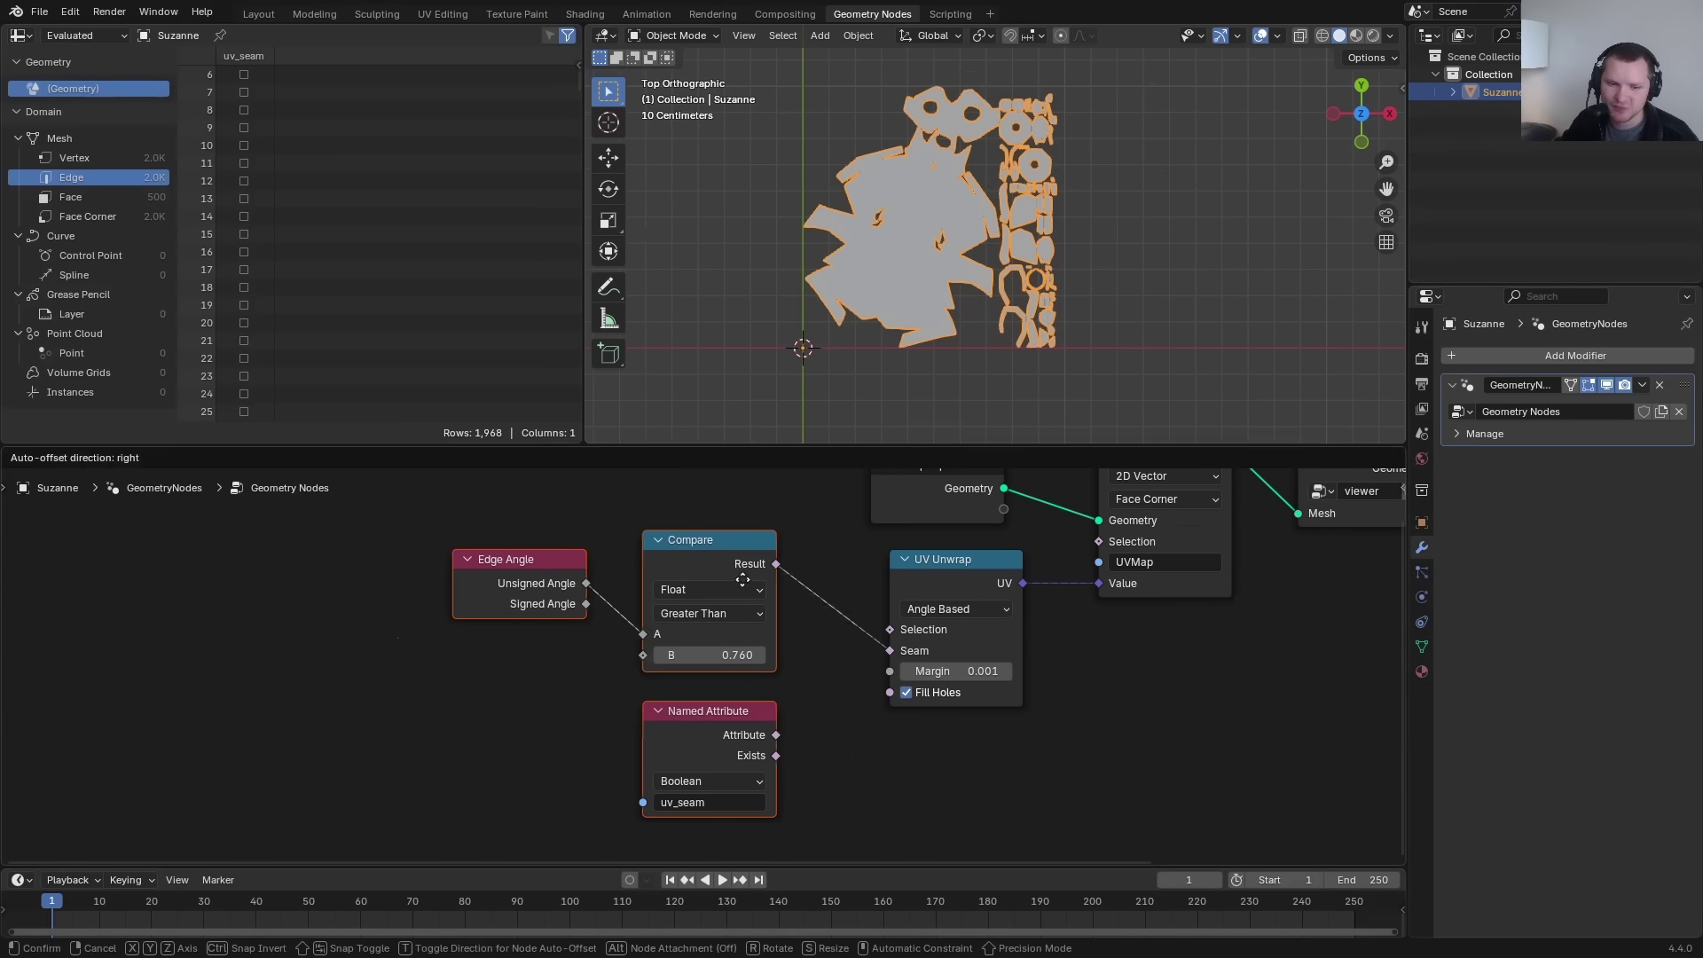
{"action": "left_click_drag", "start_coordinate": [754, 620], "coordinate": [919, 681]}
{"action": "type", "text": "or"}
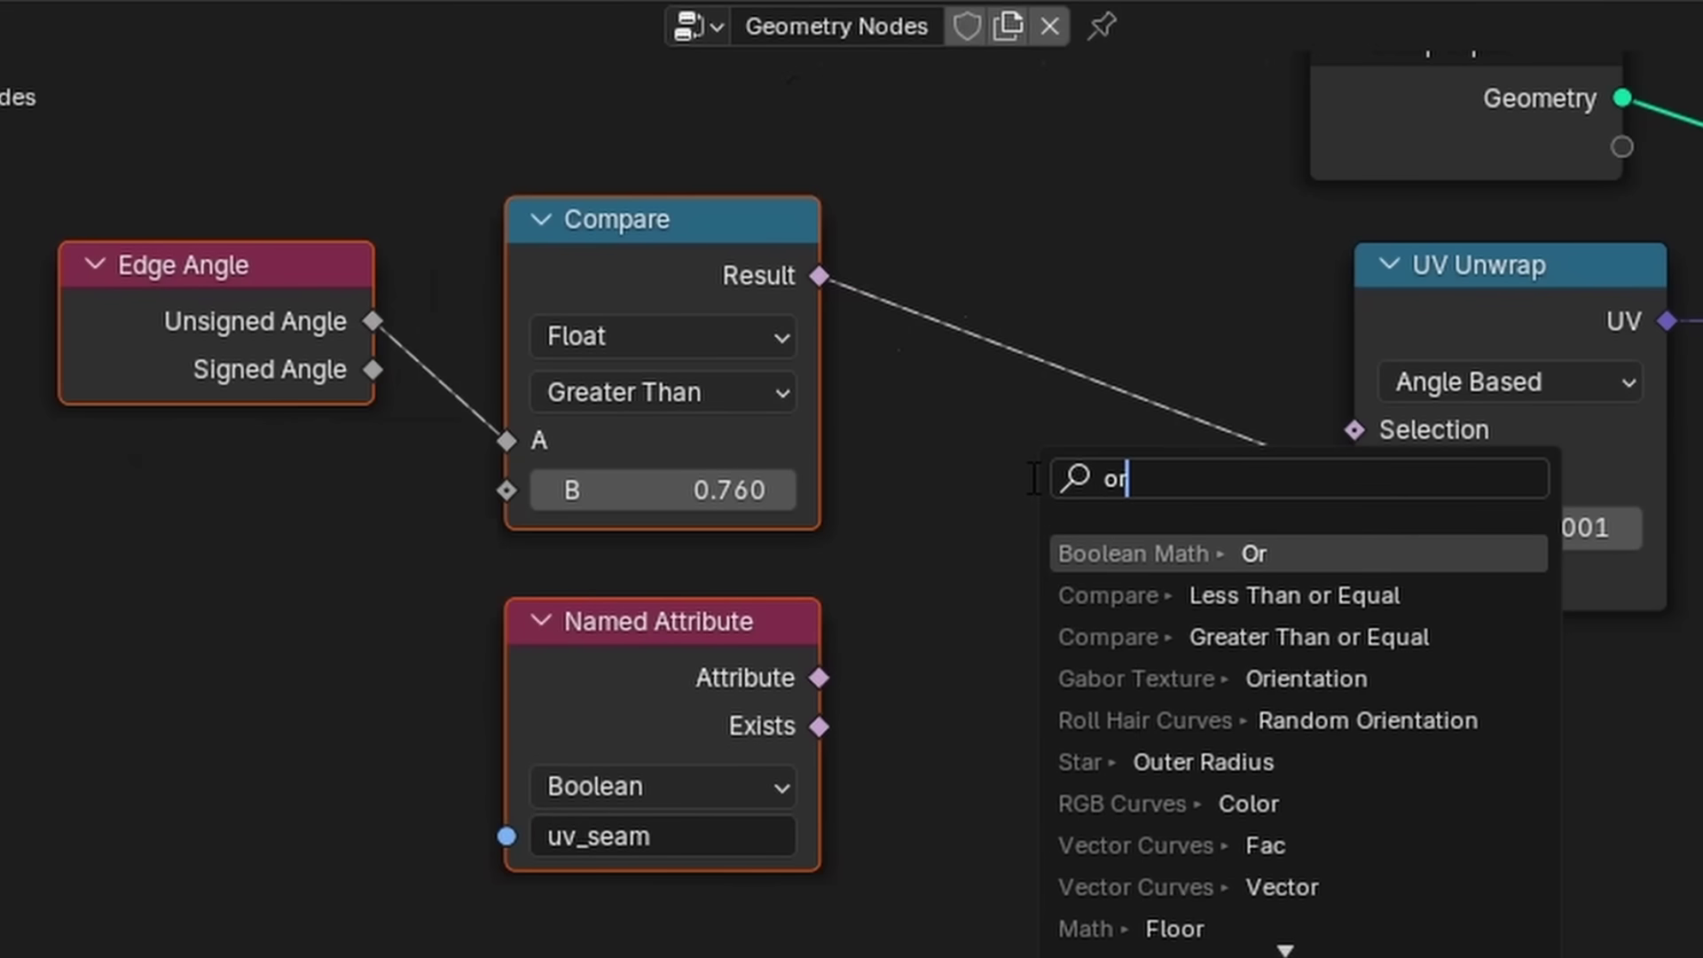
{"action": "key", "text": "Return"}
{"action": "left_click", "coordinate": [920, 471]}
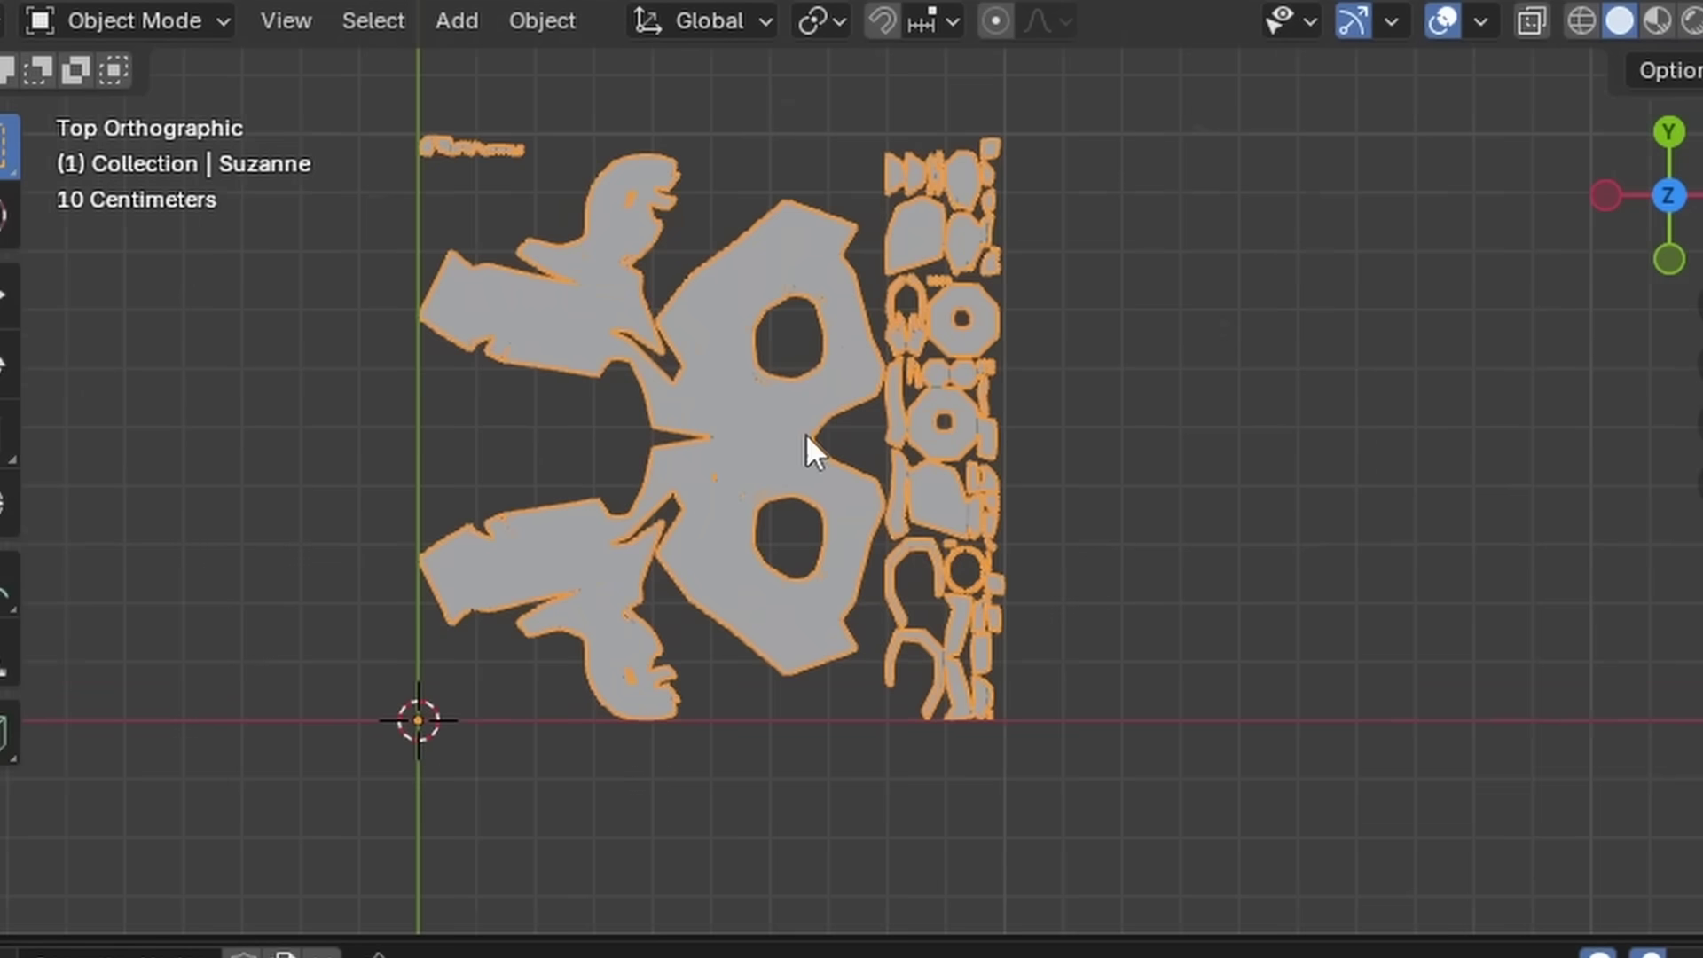
Try marking a single edge on the monkey's head as a seam in Edit Mode and undo it.
{"action": "scroll", "coordinate": [805, 433], "scroll_direction": "down", "scroll_amount": 1}
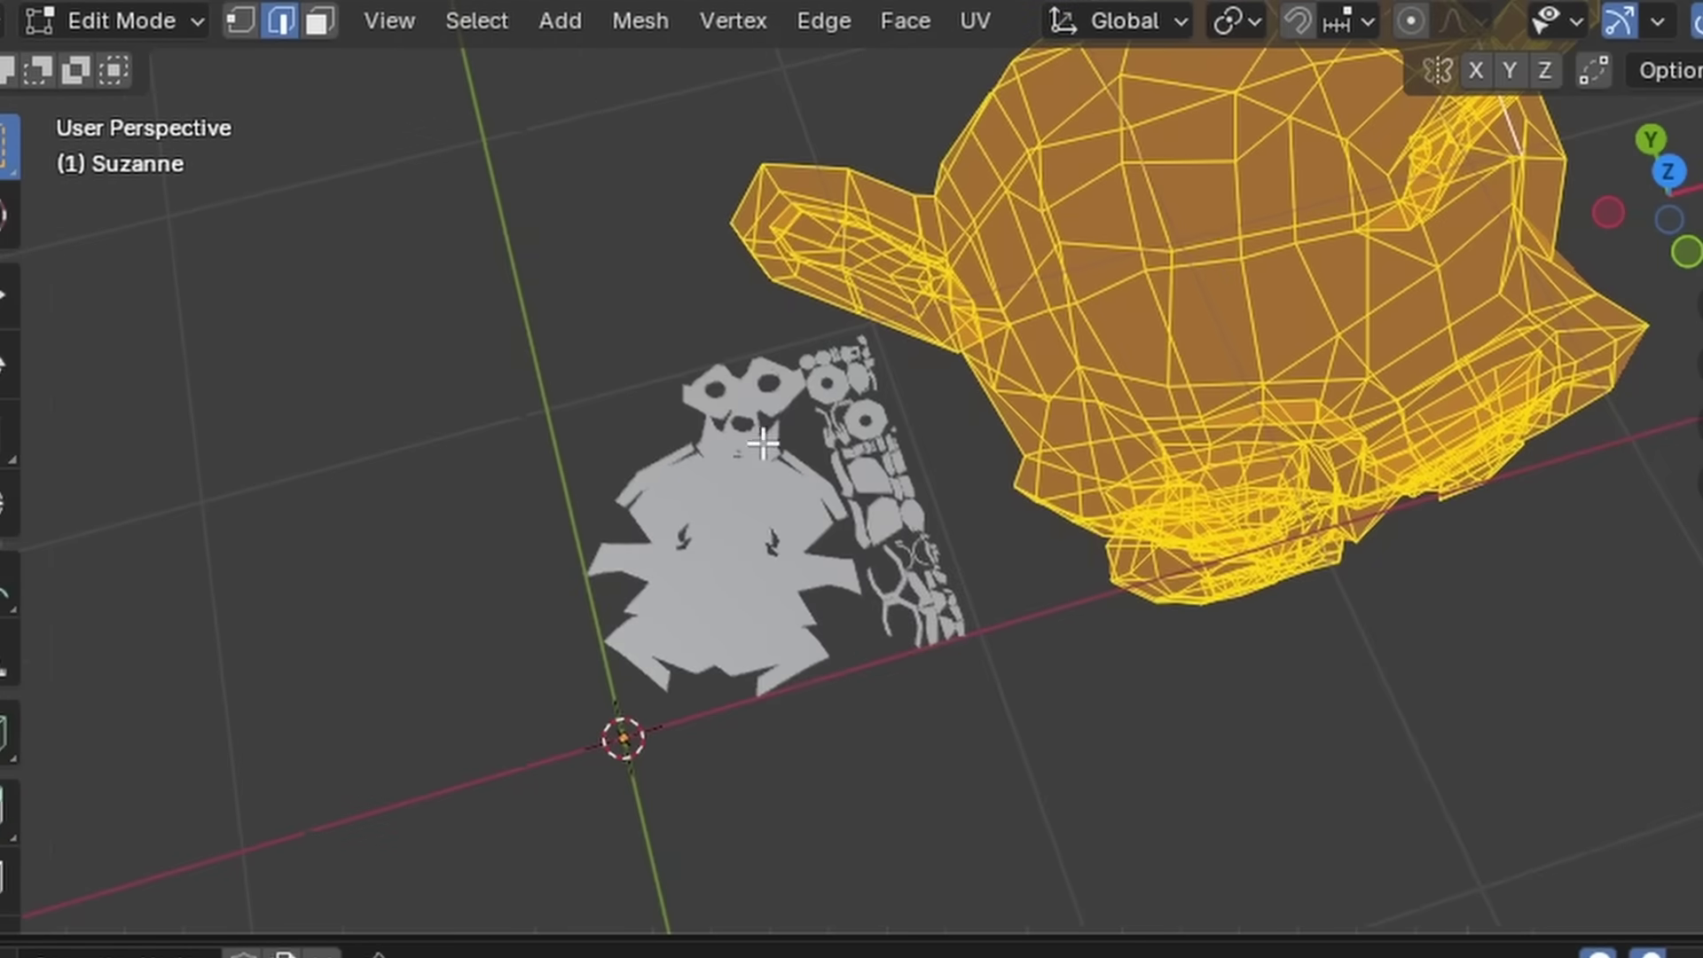
{"action": "left_click", "coordinate": [1216, 243]}
{"action": "key", "text": "ctrl+e"}
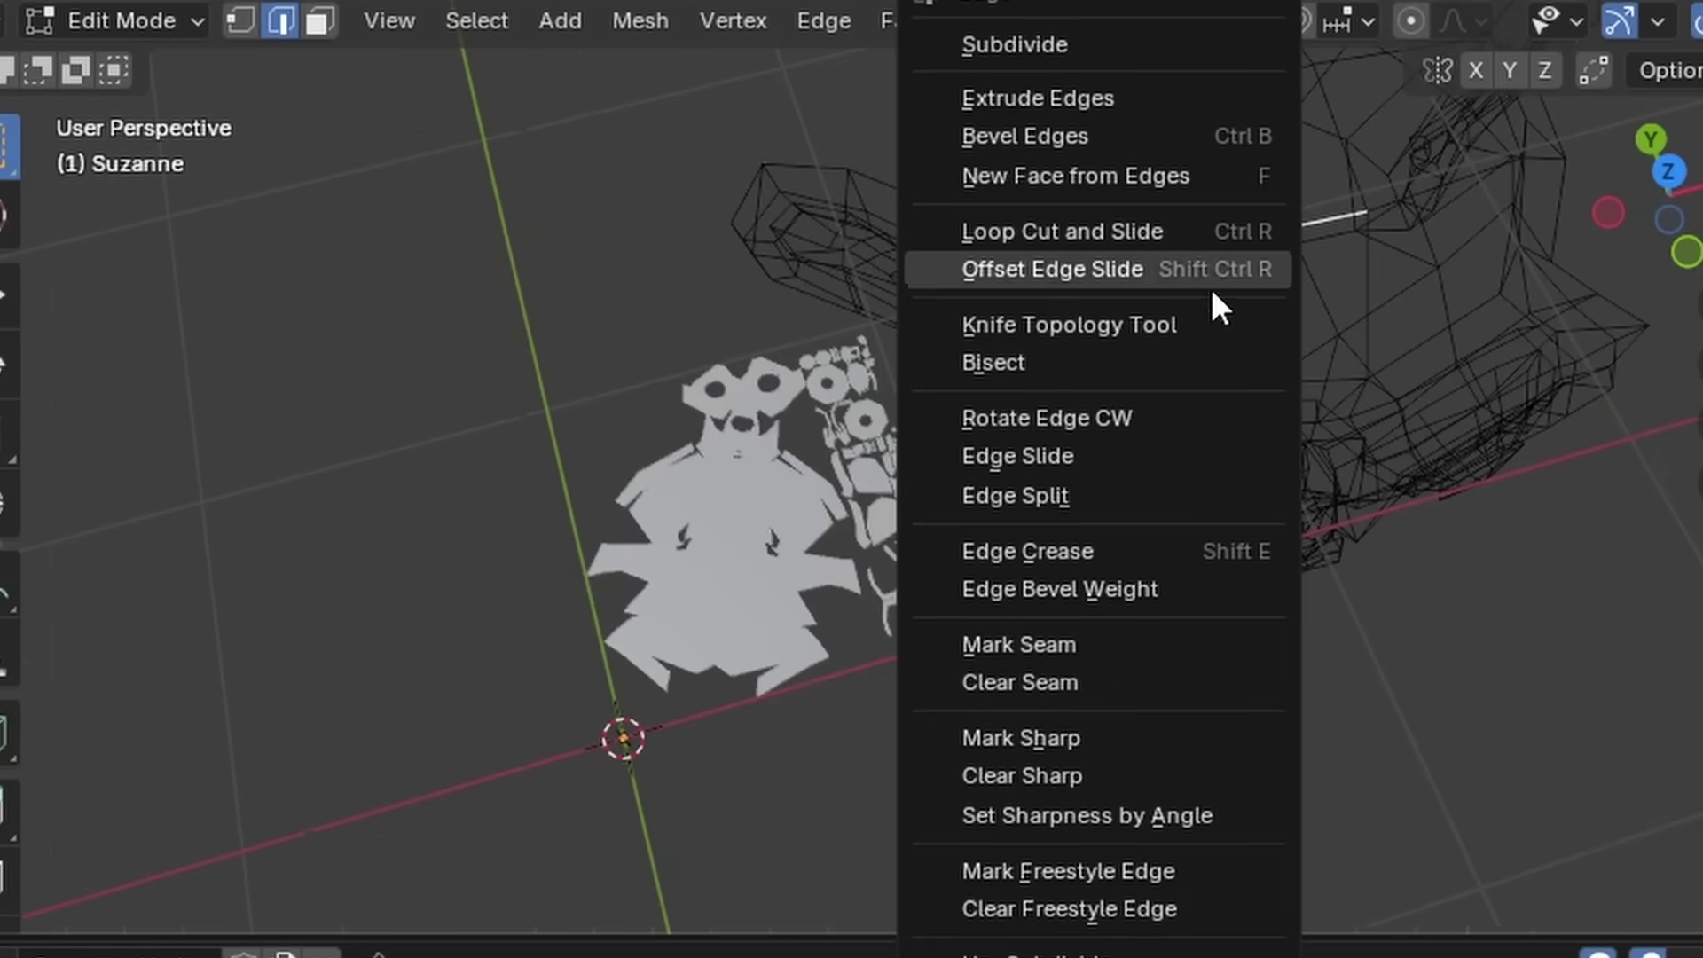
{"action": "left_click", "coordinate": [1100, 642]}
{"action": "key", "text": "ctrl+z"}
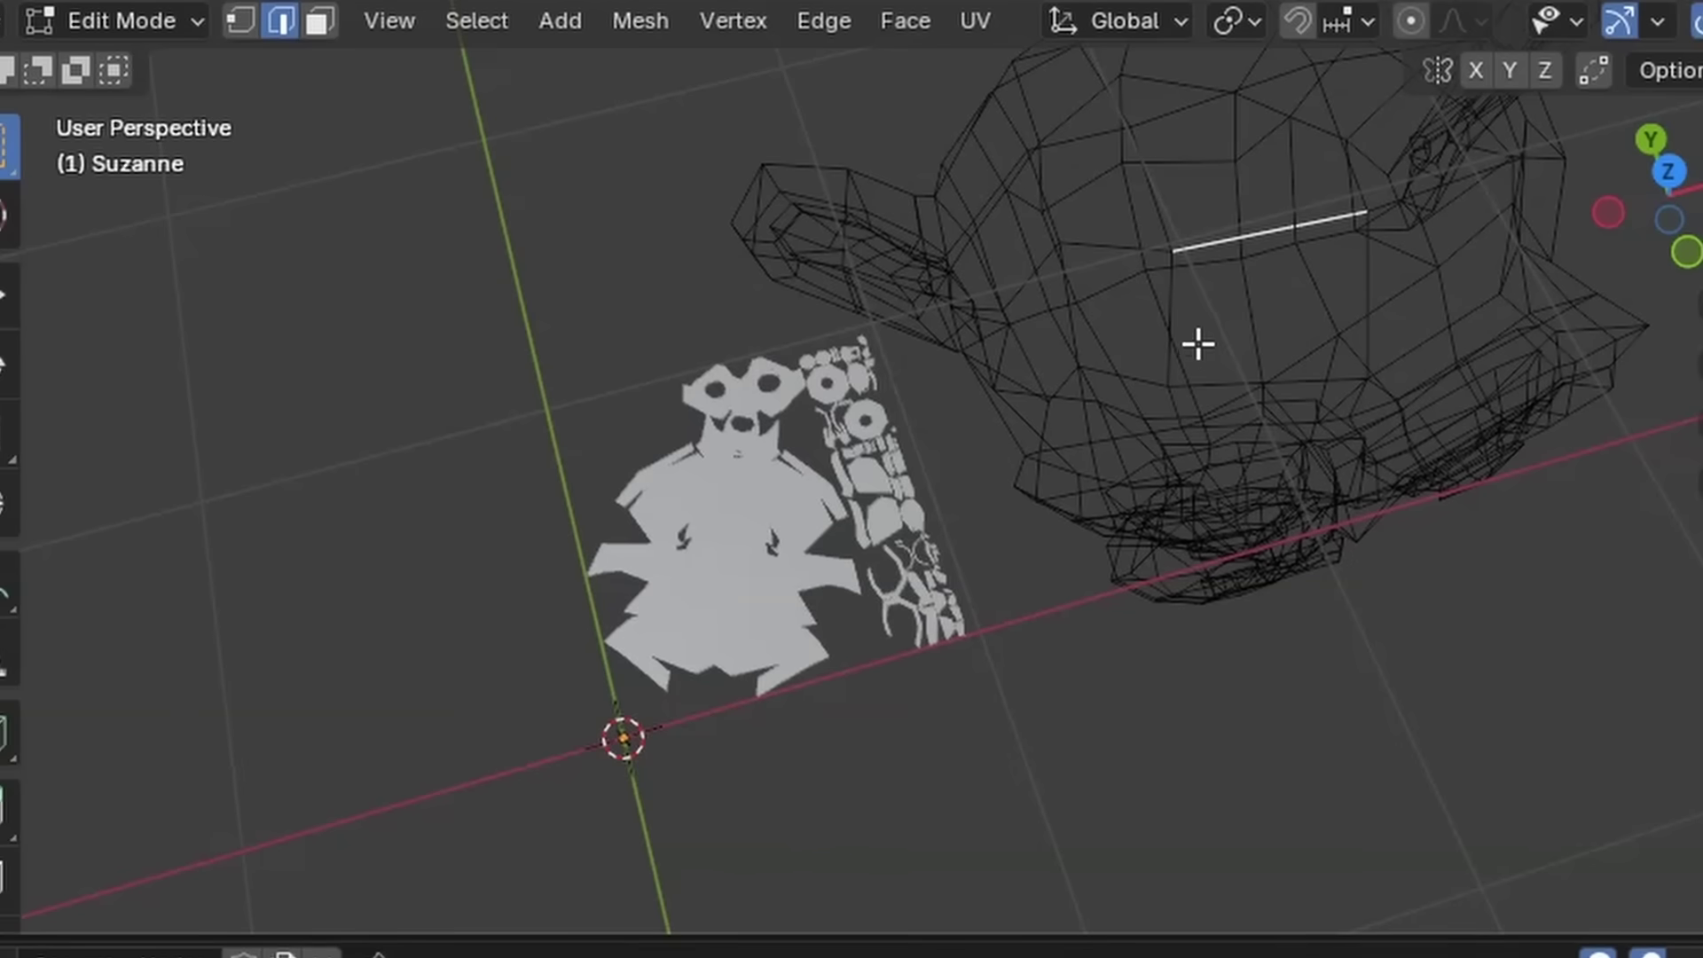
Select several edge loops across the monkey's head and mark them as seams.
{"action": "left_click", "coordinate": [1180, 360], "text": "alt"}
{"action": "left_click", "coordinate": [1362, 177], "text": "alt+shift"}
{"action": "left_click", "coordinate": [1500, 237], "text": "alt+shift"}
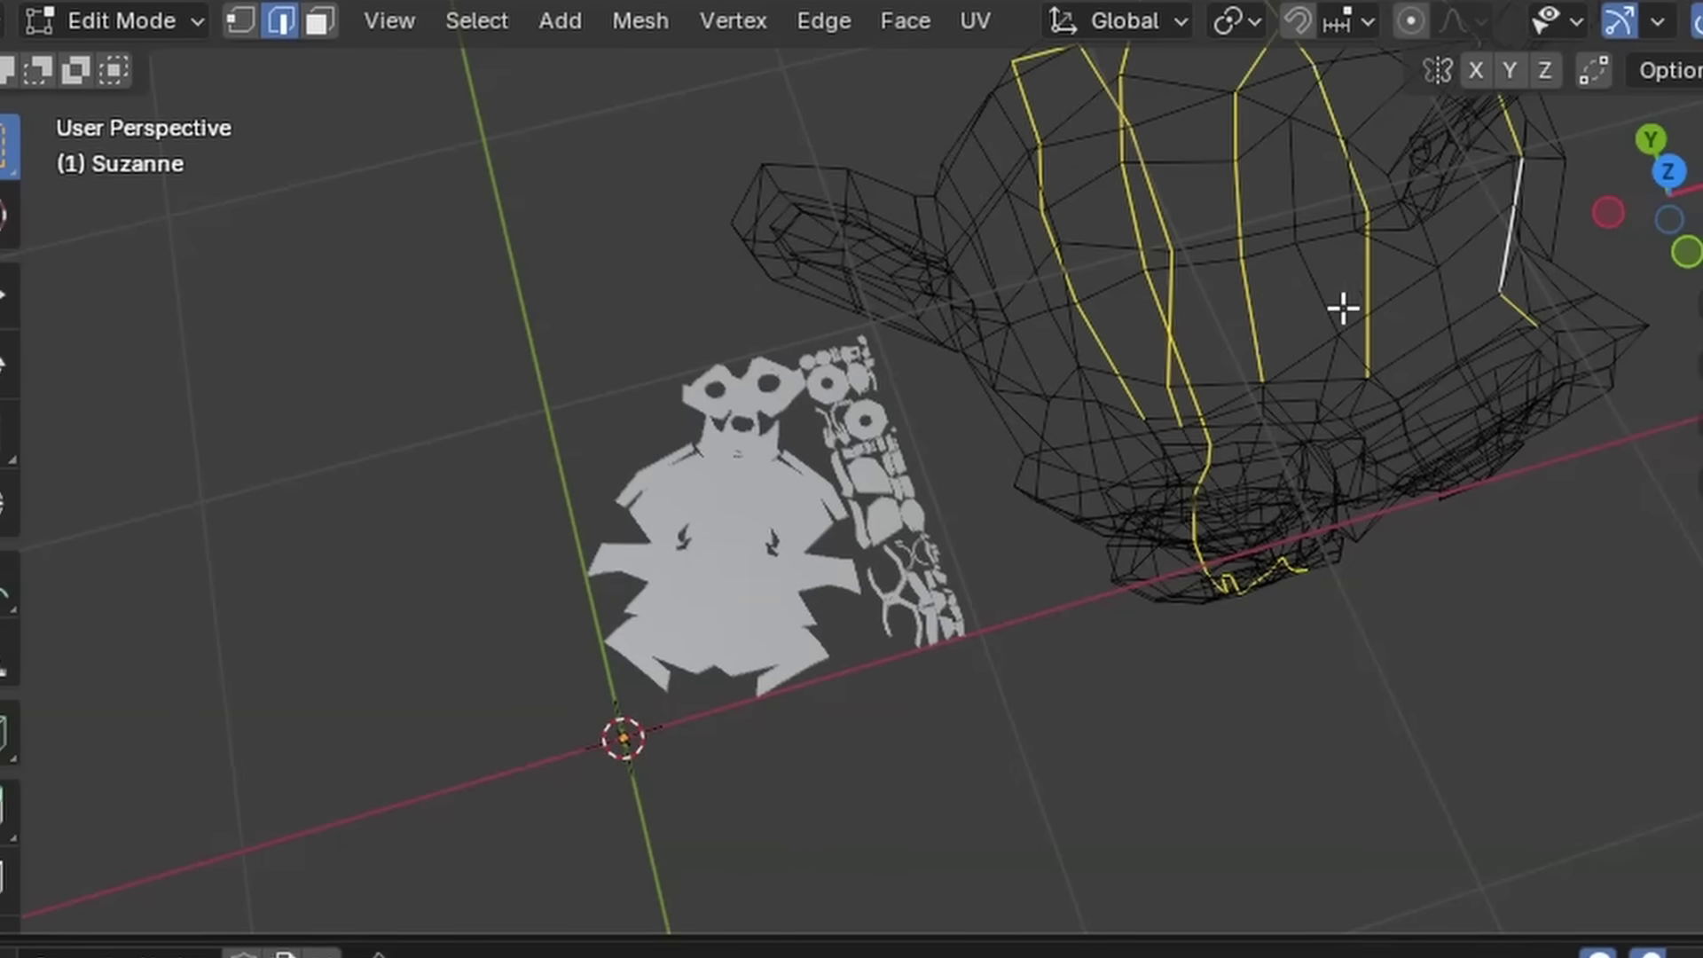
{"action": "right_click", "coordinate": [1297, 310]}
{"action": "left_click", "coordinate": [1113, 749]}
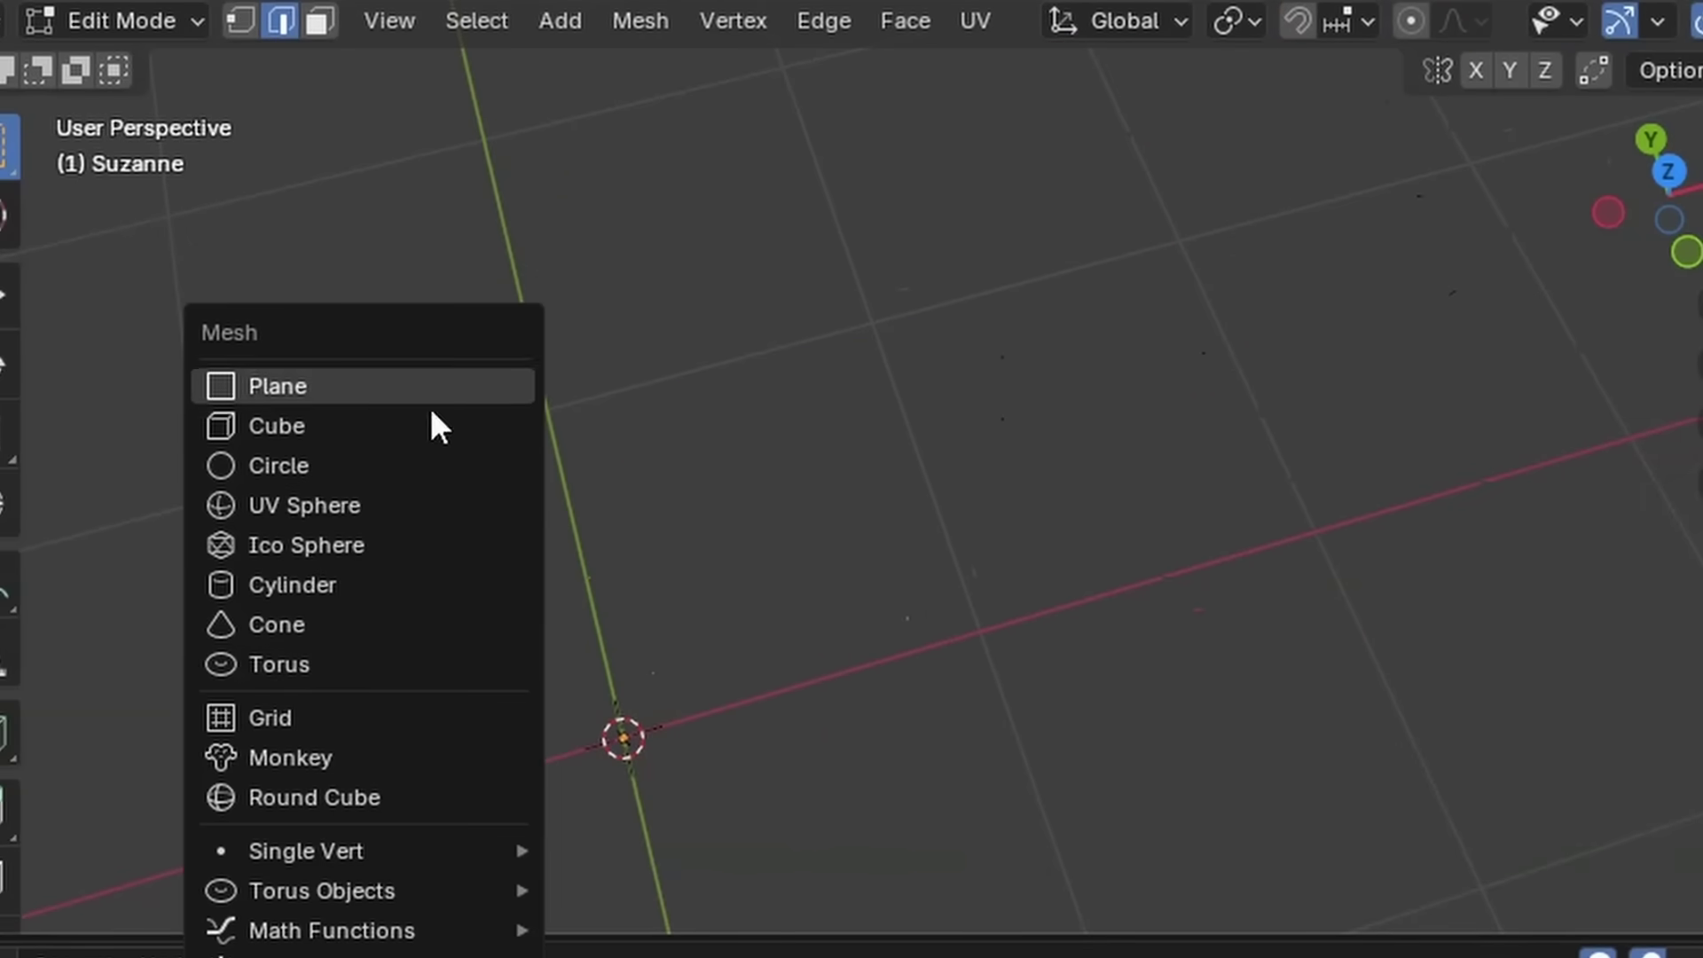
Replace the monkey's mesh with a torus and mark one cross-section edge loop of its tube as a seam.
{"action": "left_click", "coordinate": [307, 665]}
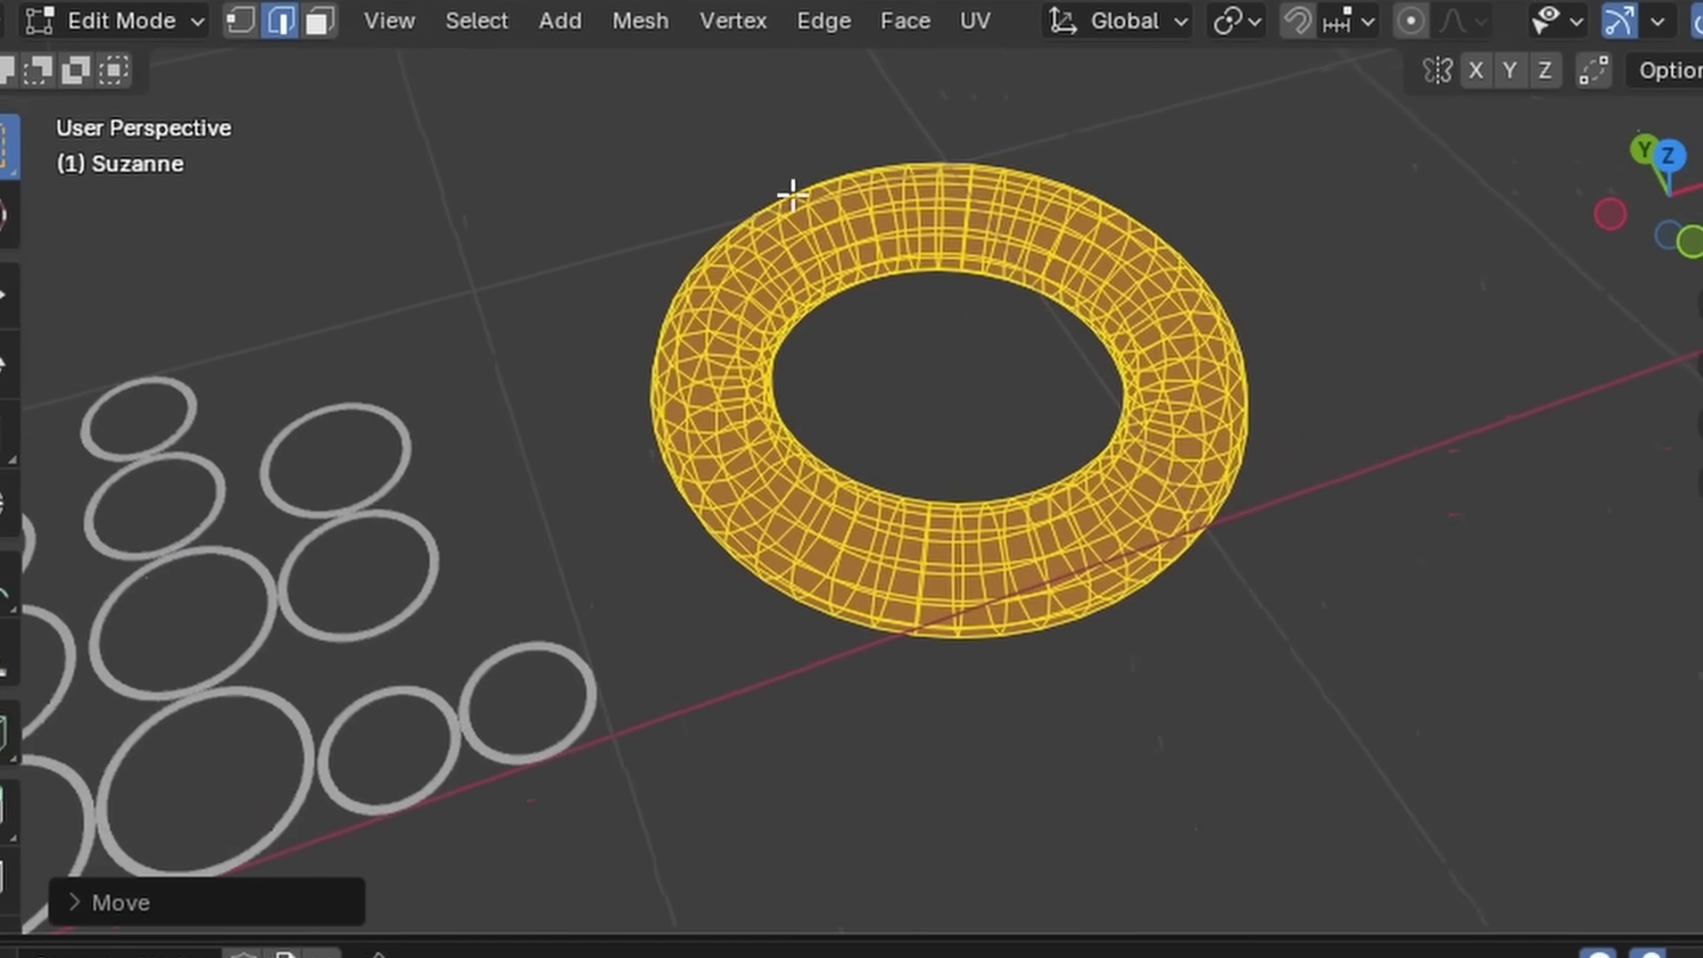
{"action": "scroll", "coordinate": [1002, 486], "scroll_direction": "up", "scroll_amount": 2}
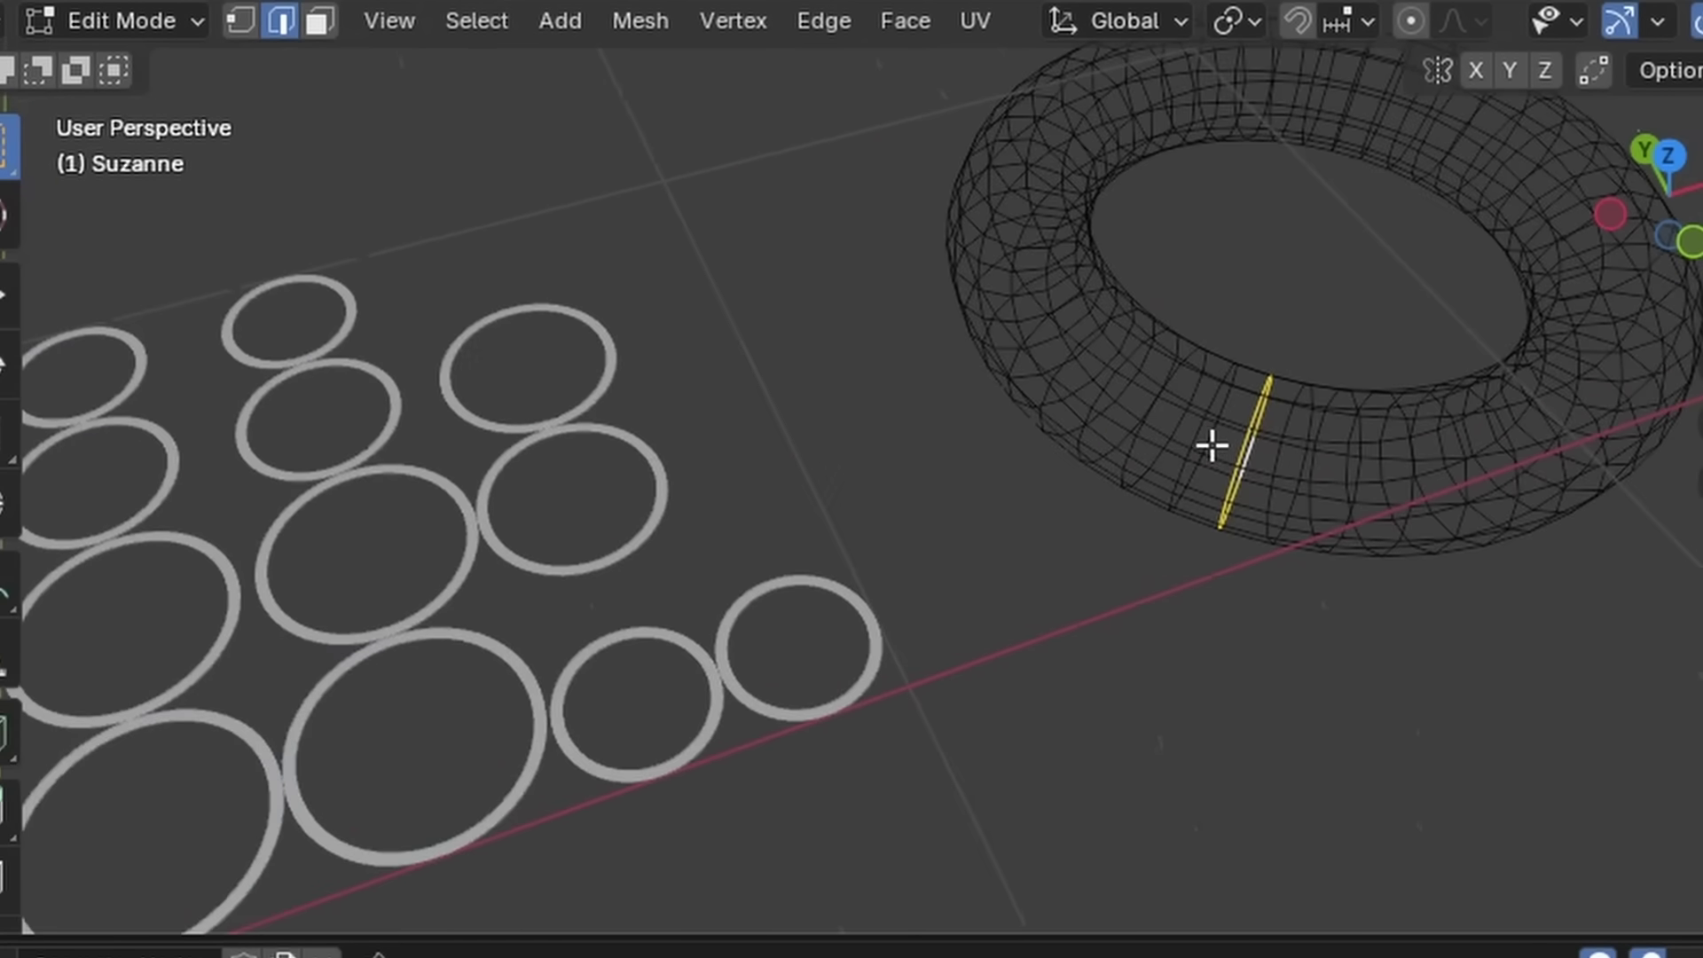
{"action": "key", "text": "ctrl+e"}
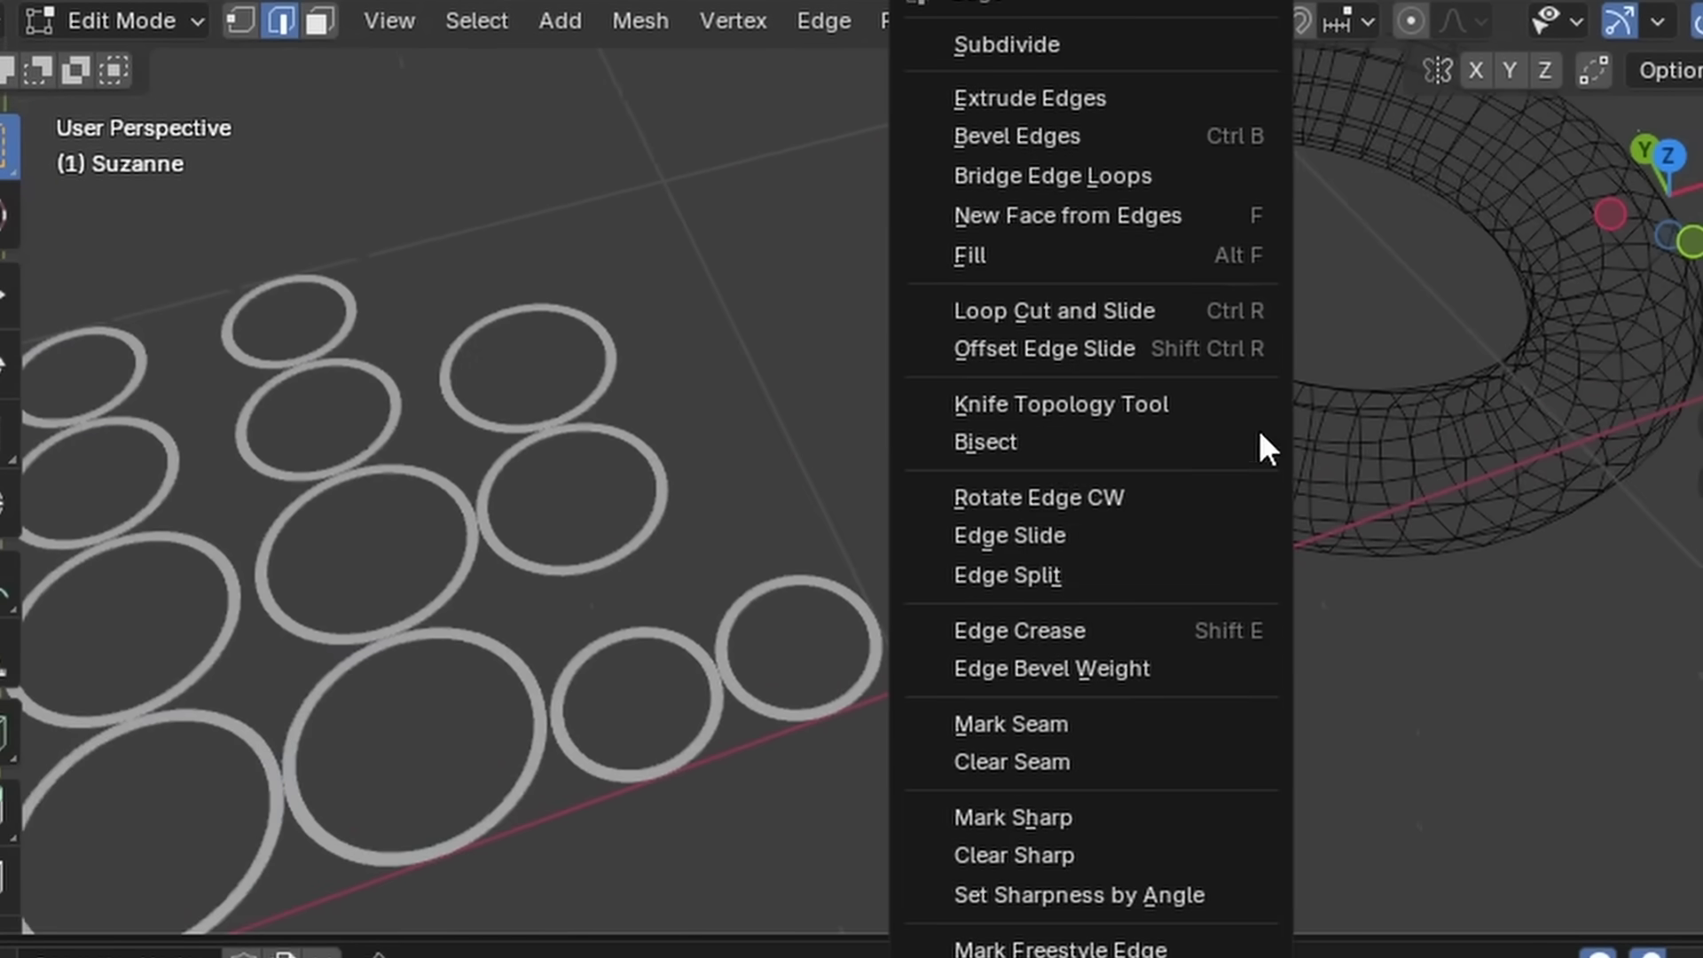
{"action": "left_click", "coordinate": [1029, 722]}
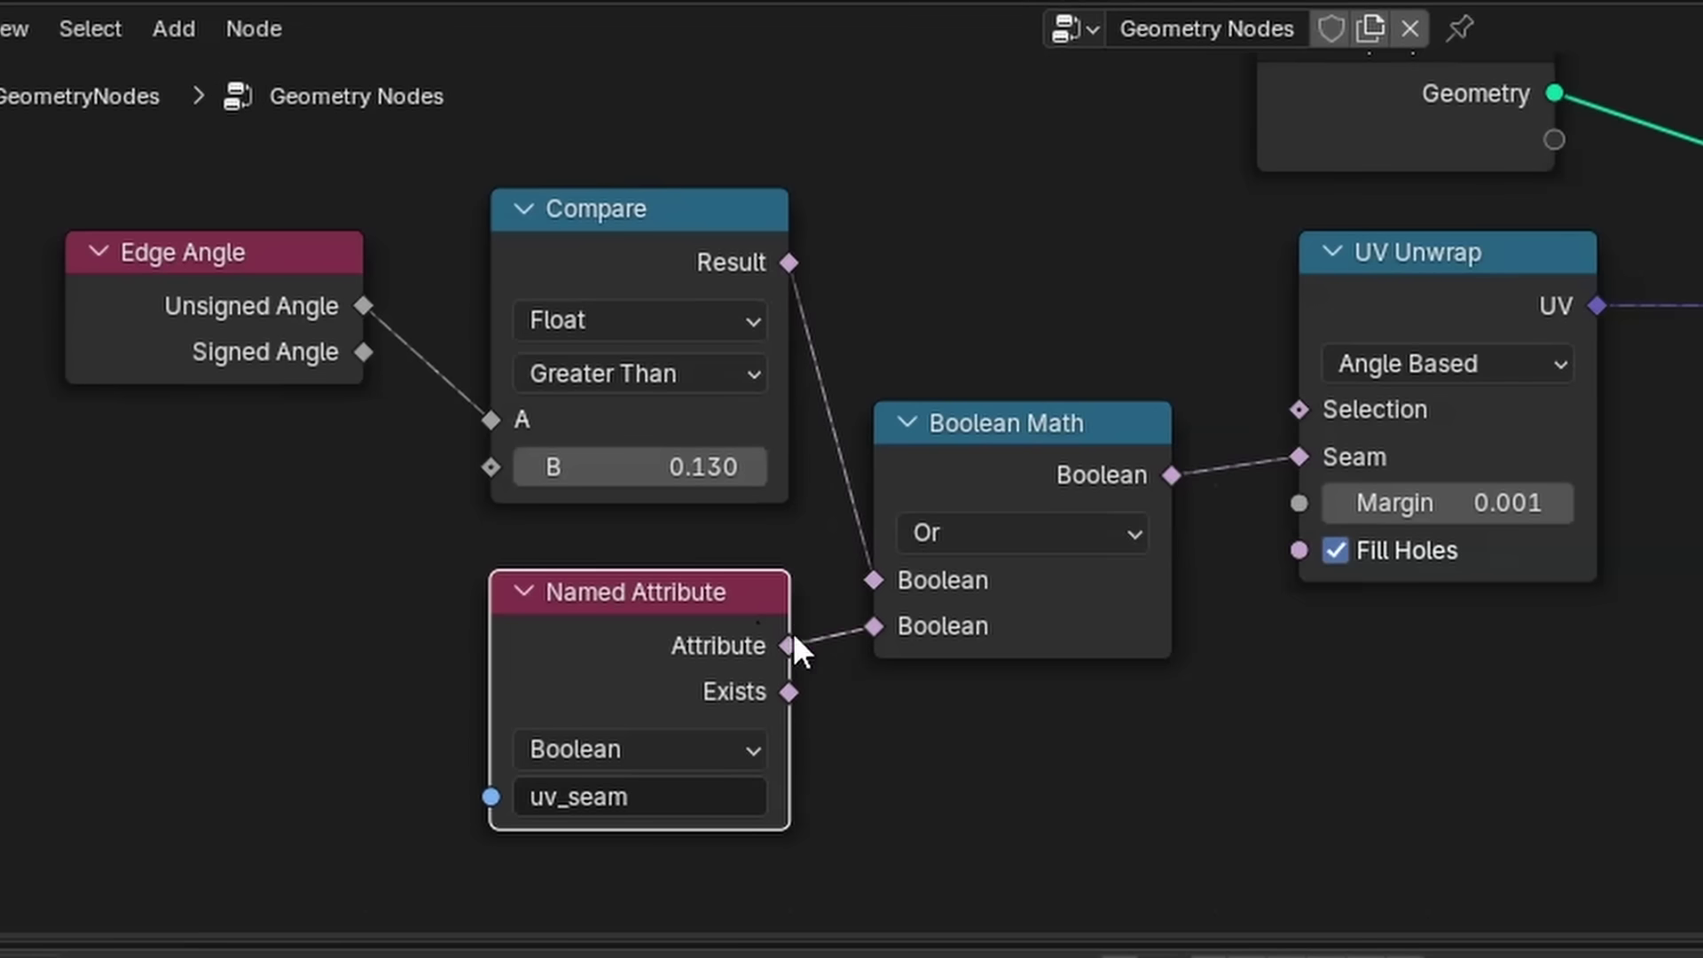
Link the uv_seam attribute into the Or node and mark the edge loop running around the torus as a seam.
{"action": "left_click_drag", "start_coordinate": [793, 632], "coordinate": [874, 626]}
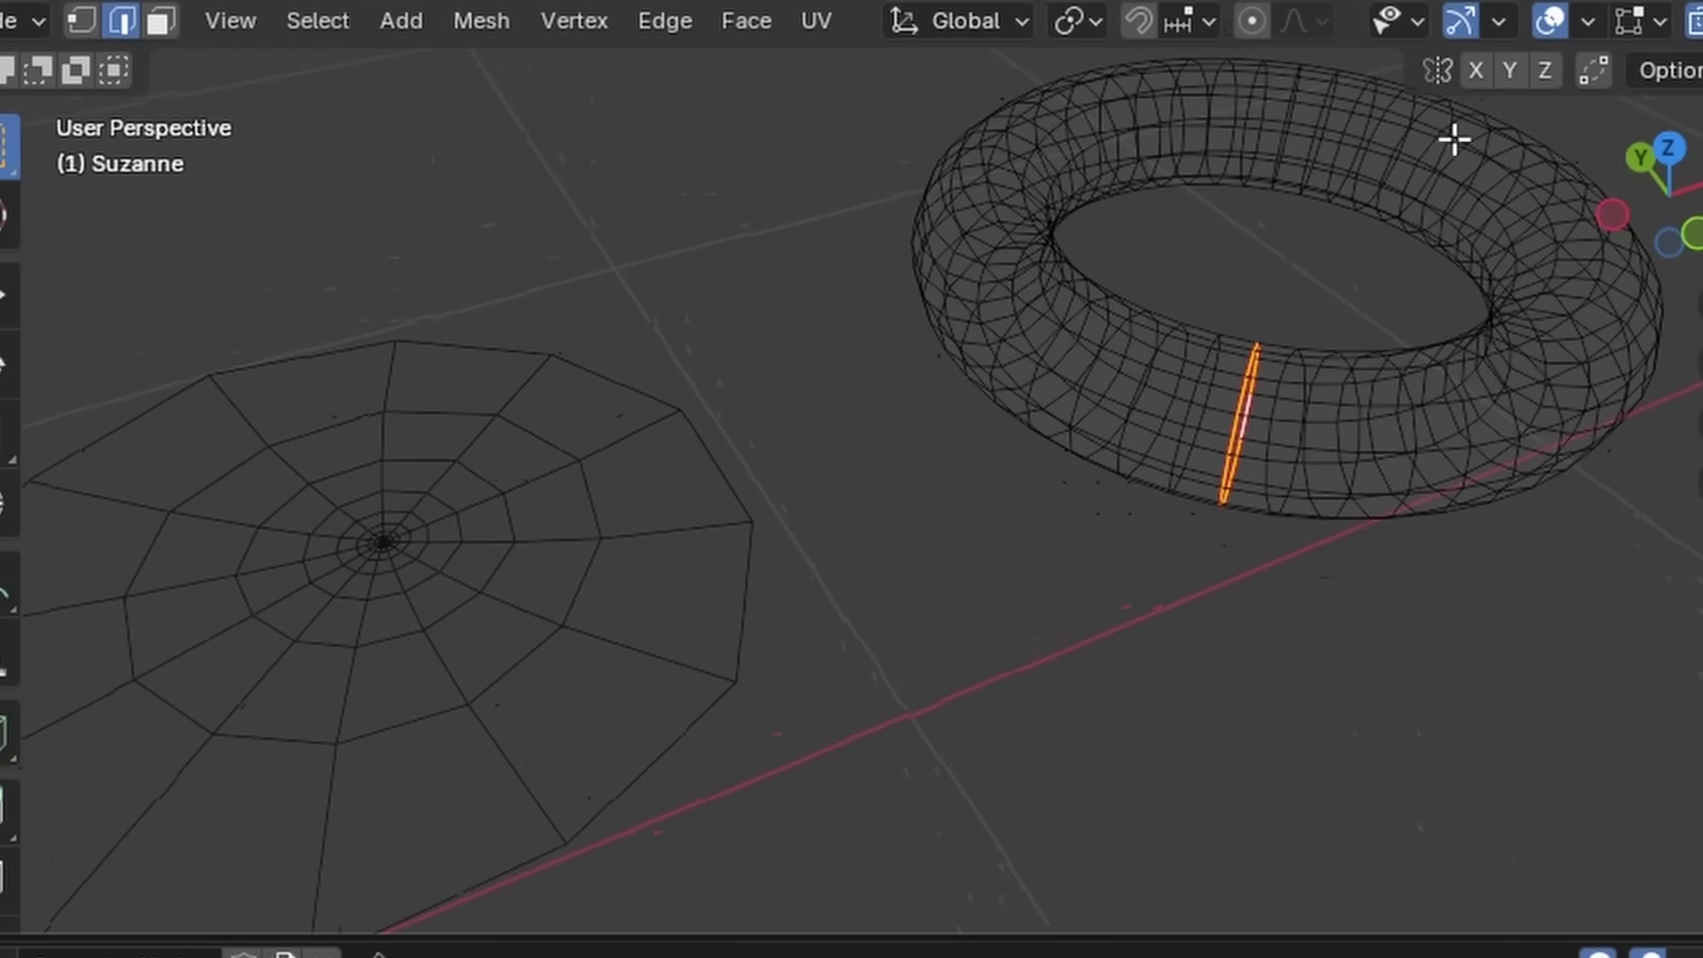
{"action": "key", "text": "ctrl+r"}
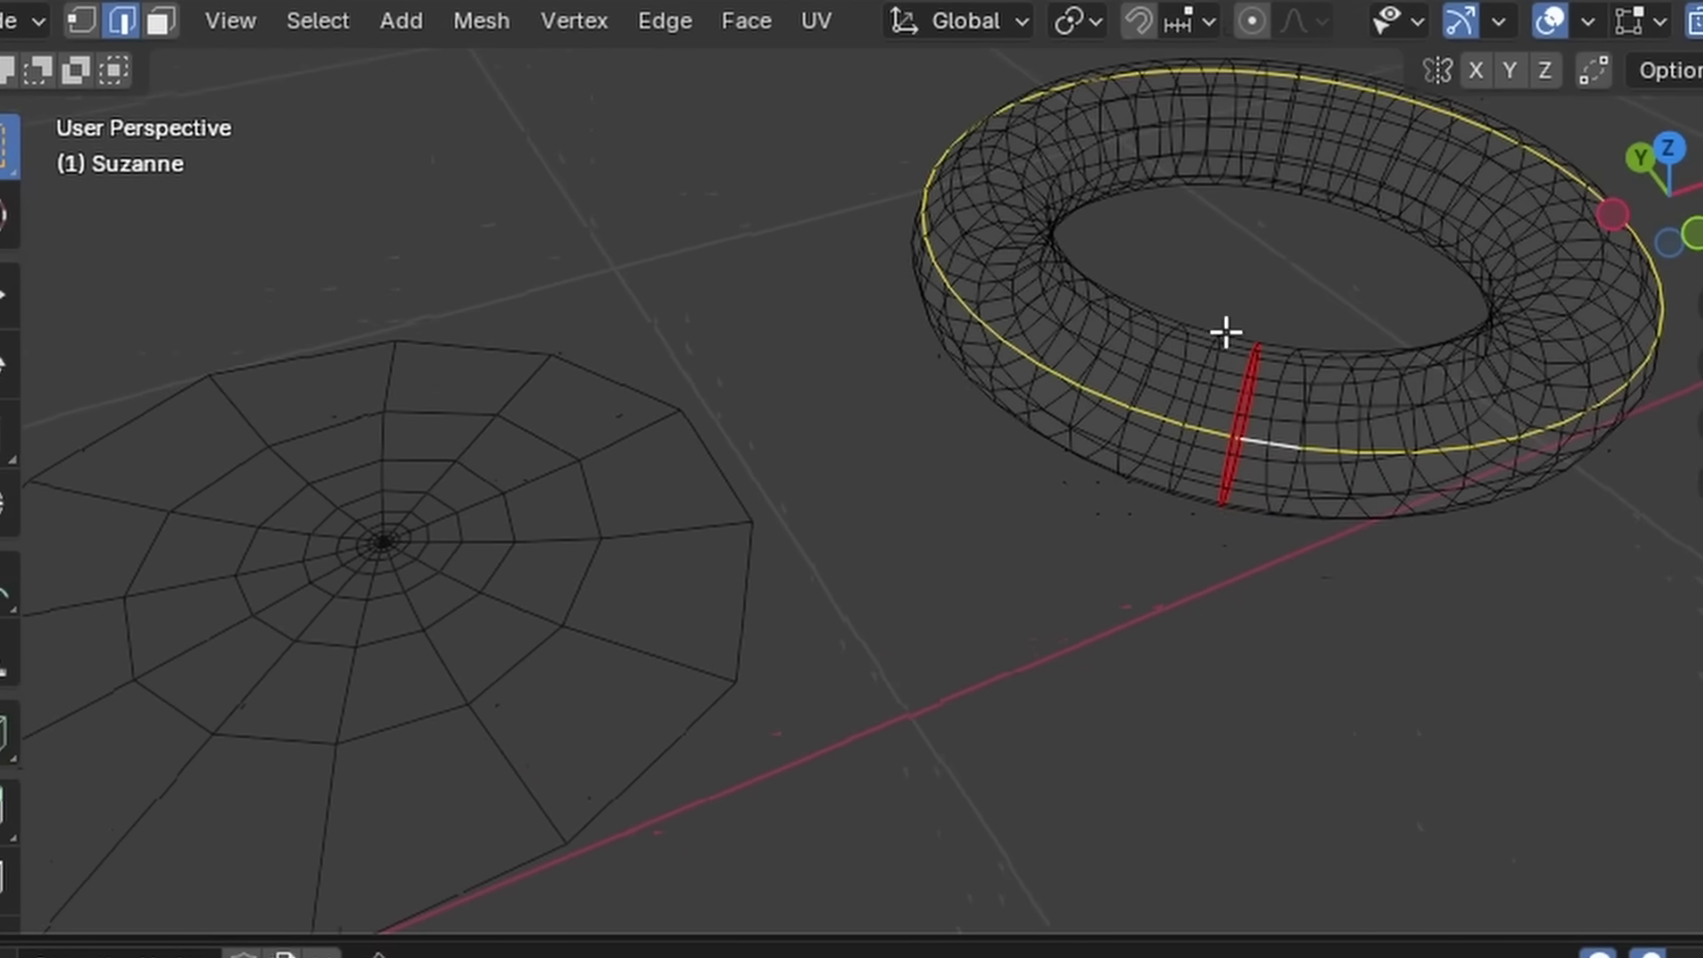
{"action": "right_click", "coordinate": [1046, 524]}
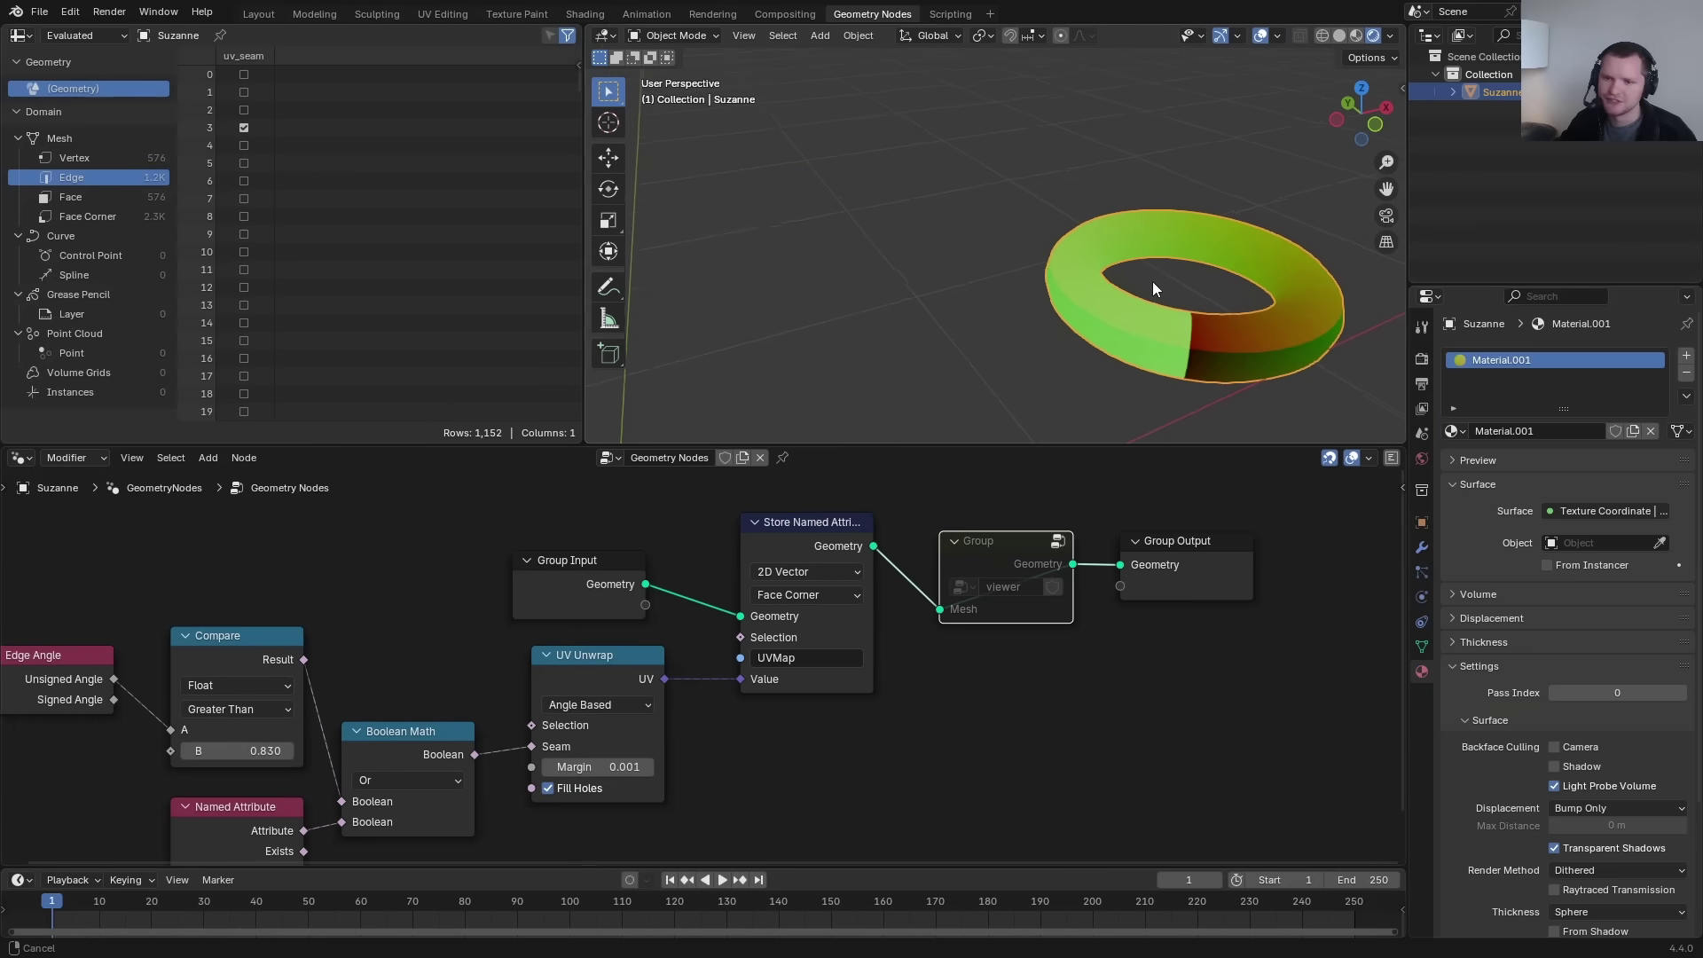
Switch the spreadsheet area to the Shader Editor and delete the Principled BSDF node from Material.001.
{"action": "middle_click_drag", "start_coordinate": [240, 749], "coordinate": [470, 696]}
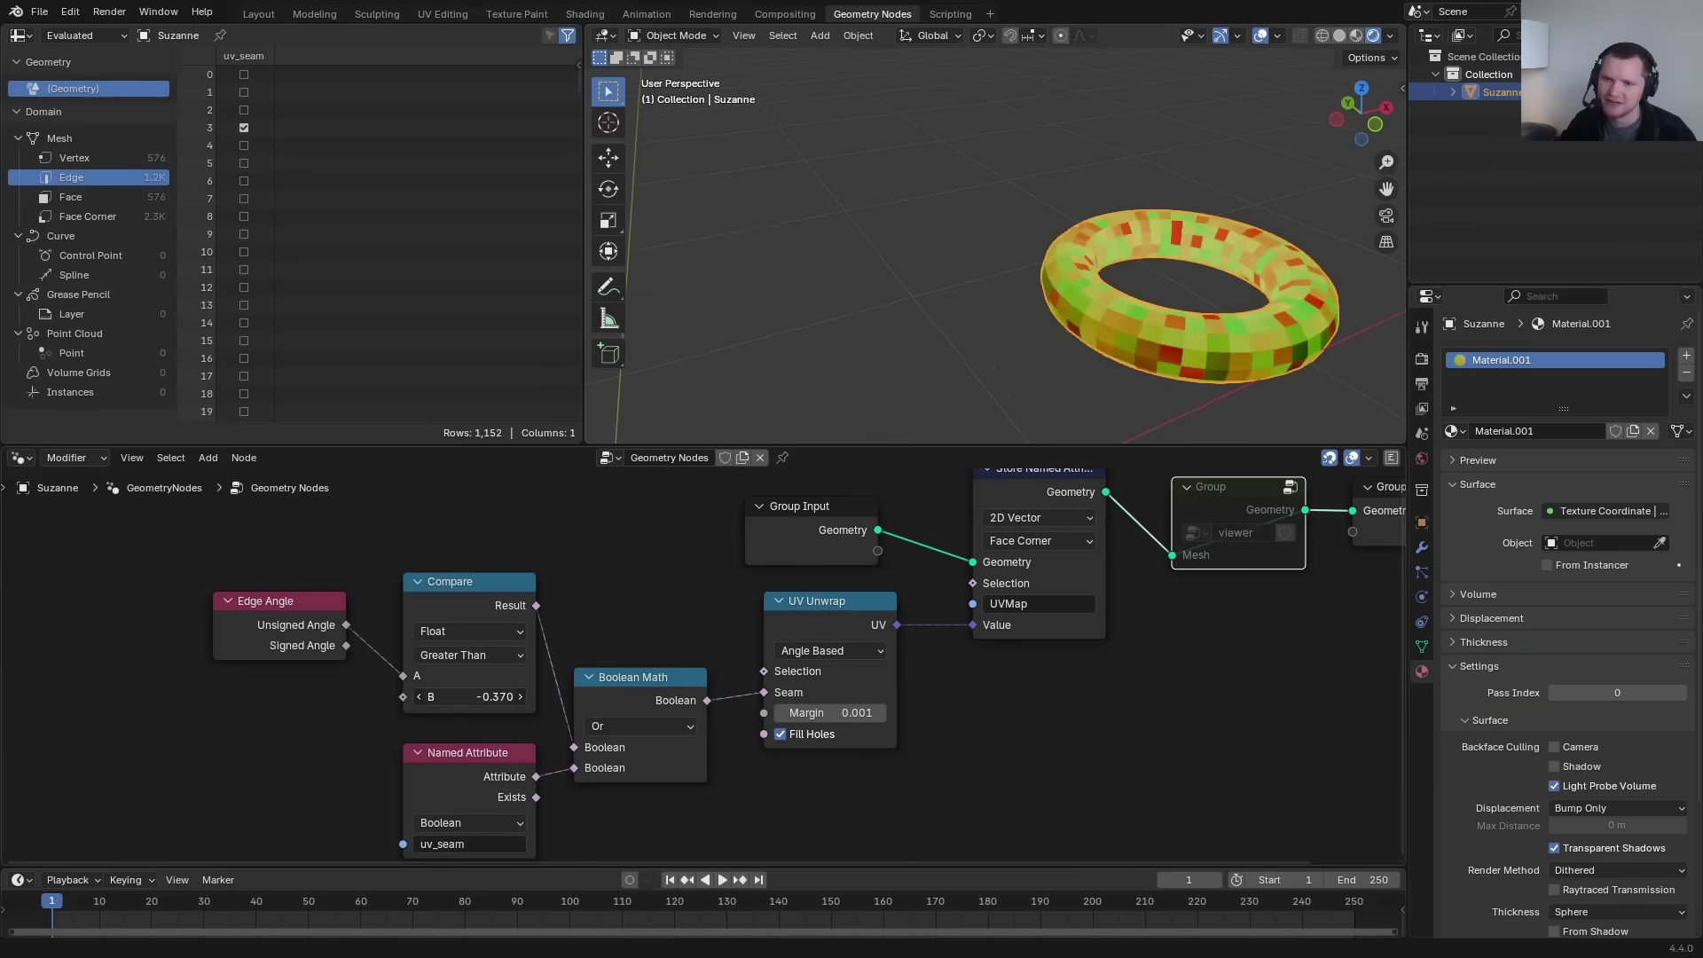
{"action": "left_click", "coordinate": [19, 37]}
{"action": "left_click", "coordinate": [69, 181]}
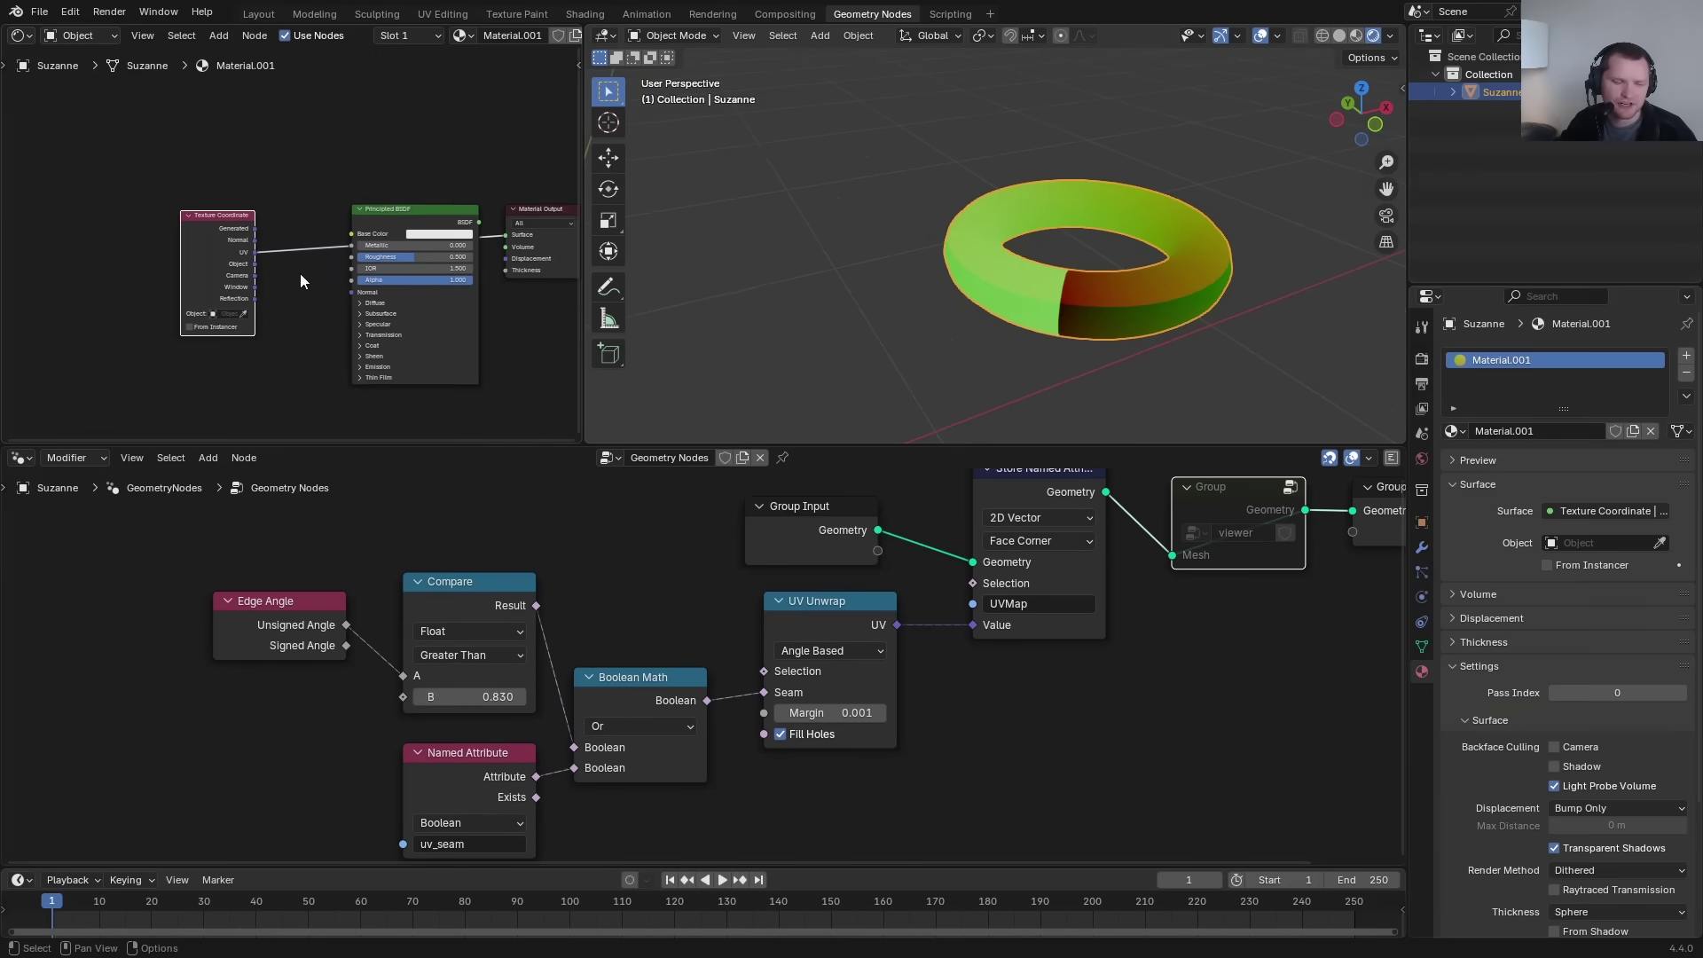
{"action": "scroll", "coordinate": [300, 273], "scroll_direction": "up", "scroll_amount": 1}
{"action": "left_click", "coordinate": [399, 199]}
{"action": "key", "text": "x"}
{"action": "key", "text": "shift+a"}
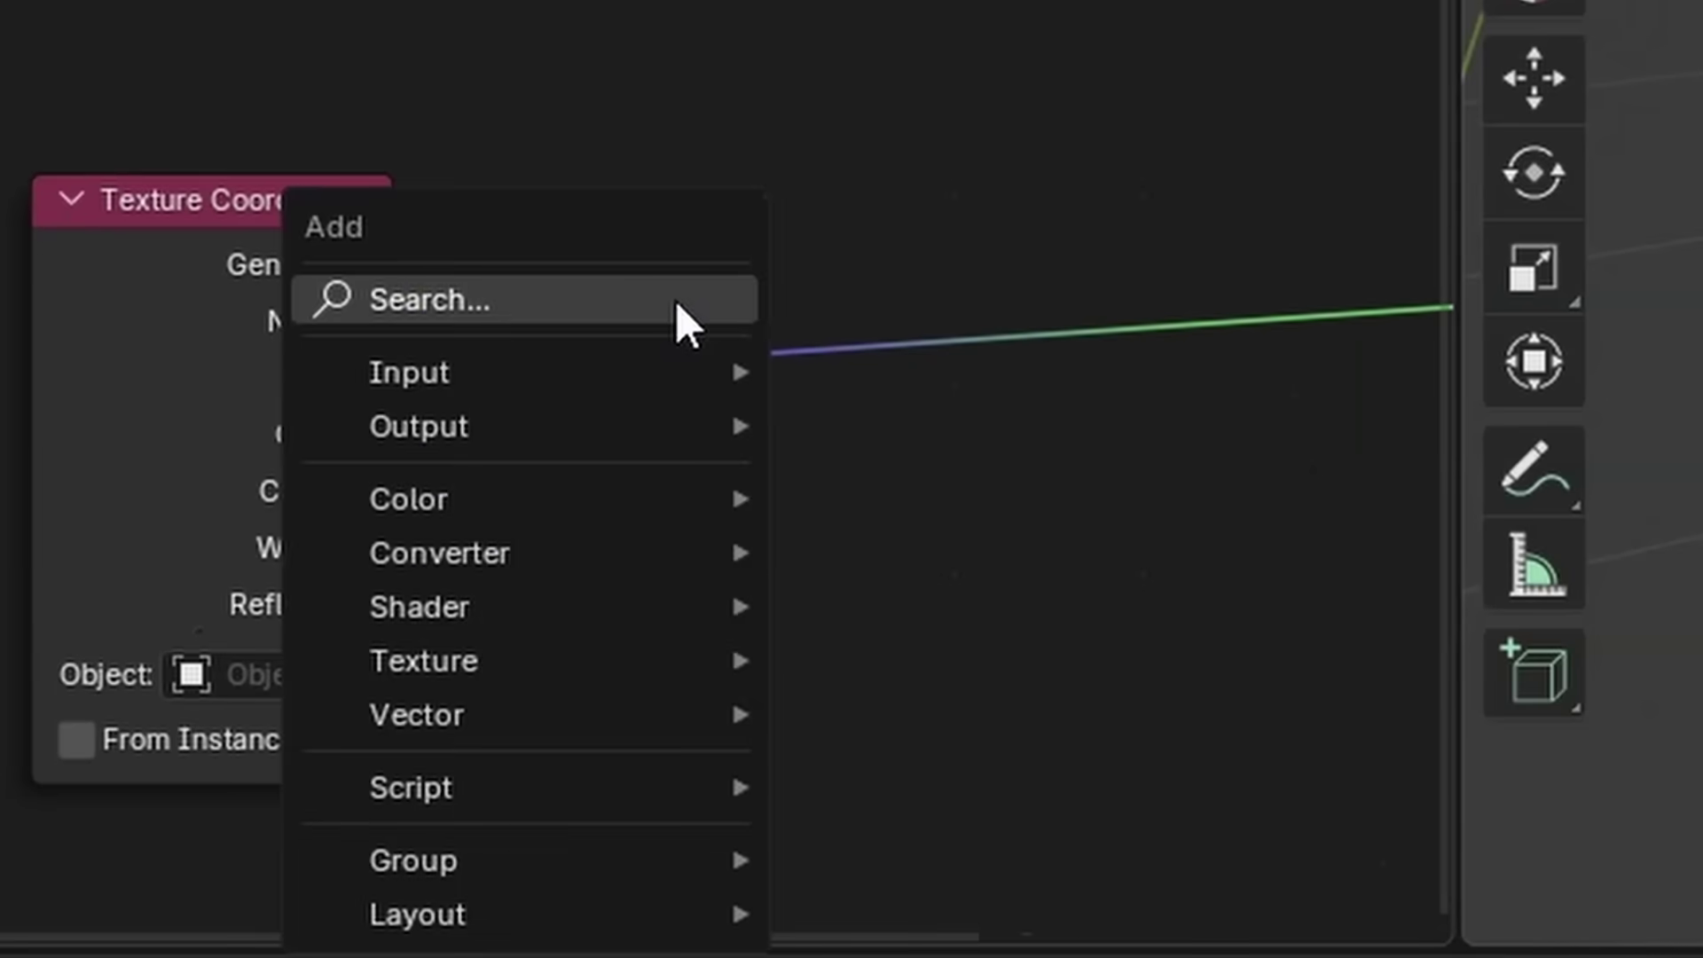
{"action": "type", "text": "ima"}
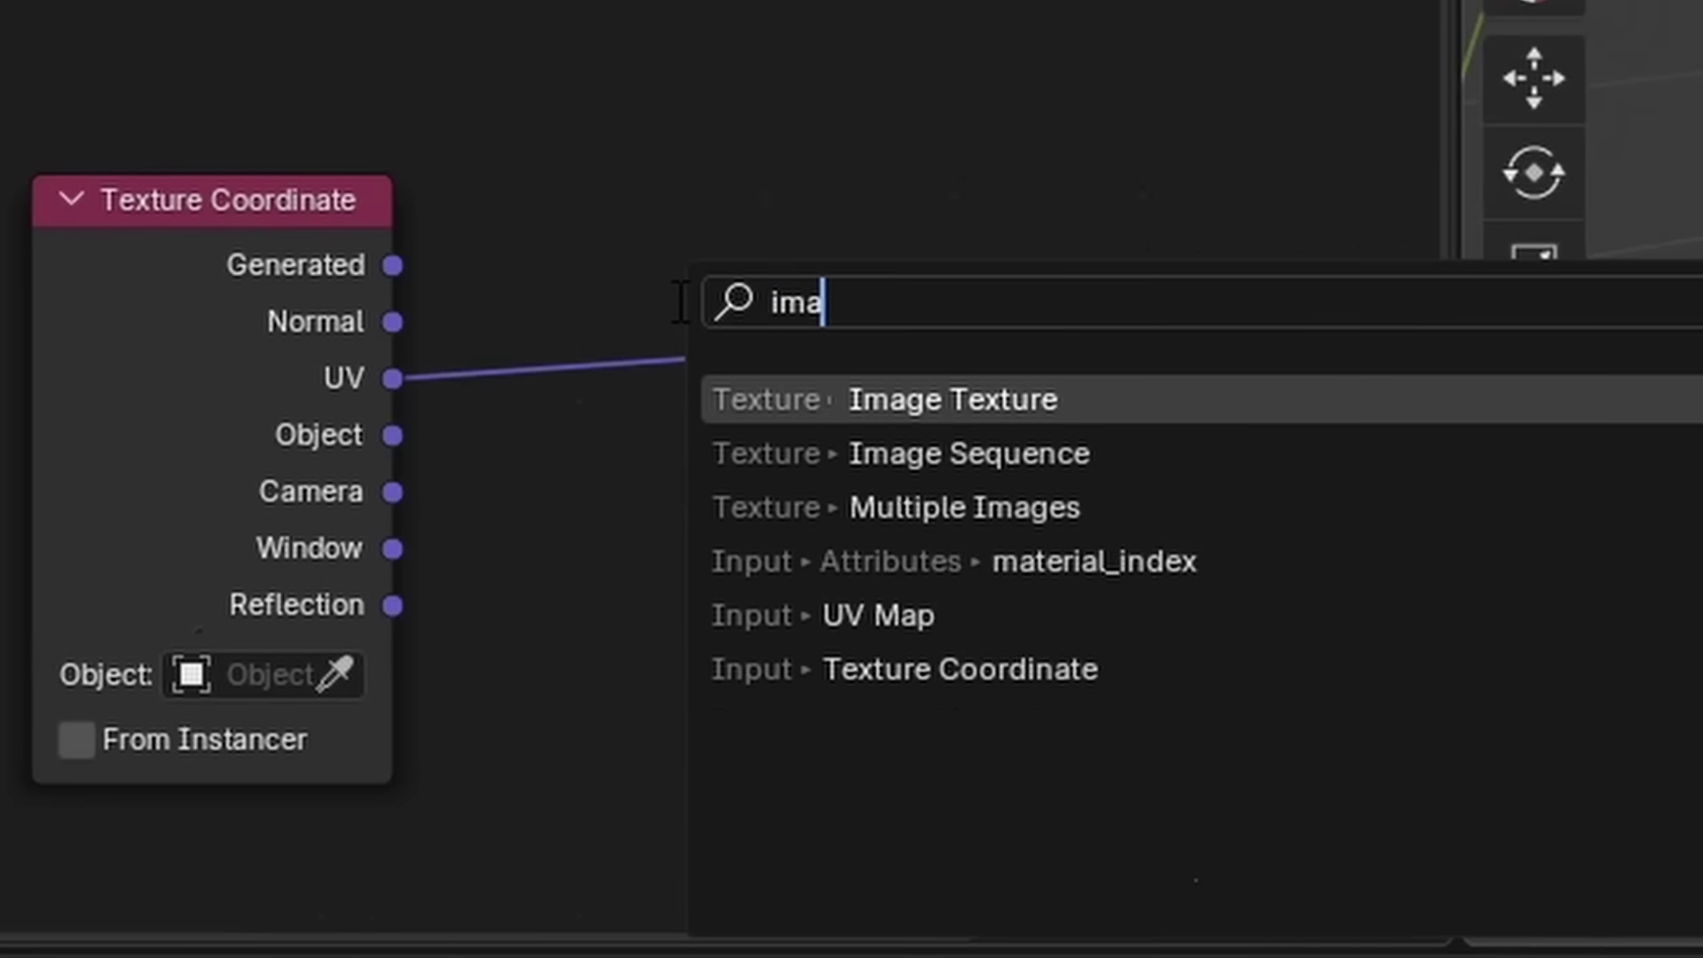
{"action": "key", "text": "Return"}
{"action": "left_click", "coordinate": [683, 309]}
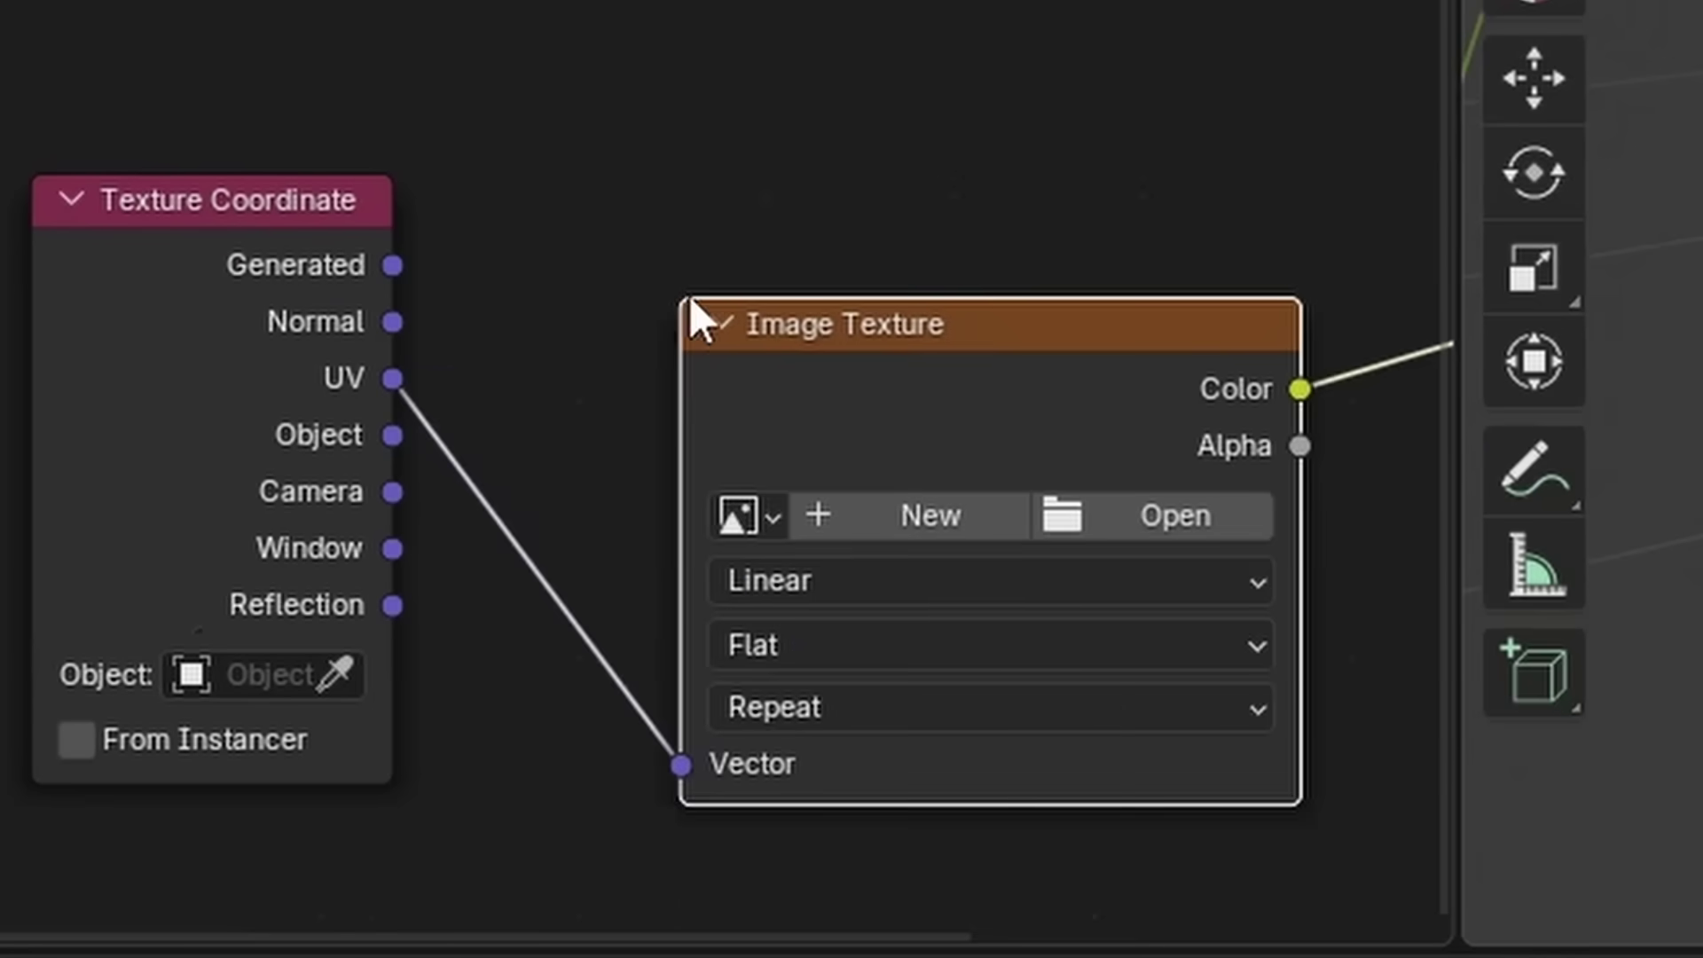
{"action": "left_click", "coordinate": [1178, 532]}
{"action": "left_click", "coordinate": [529, 491]}
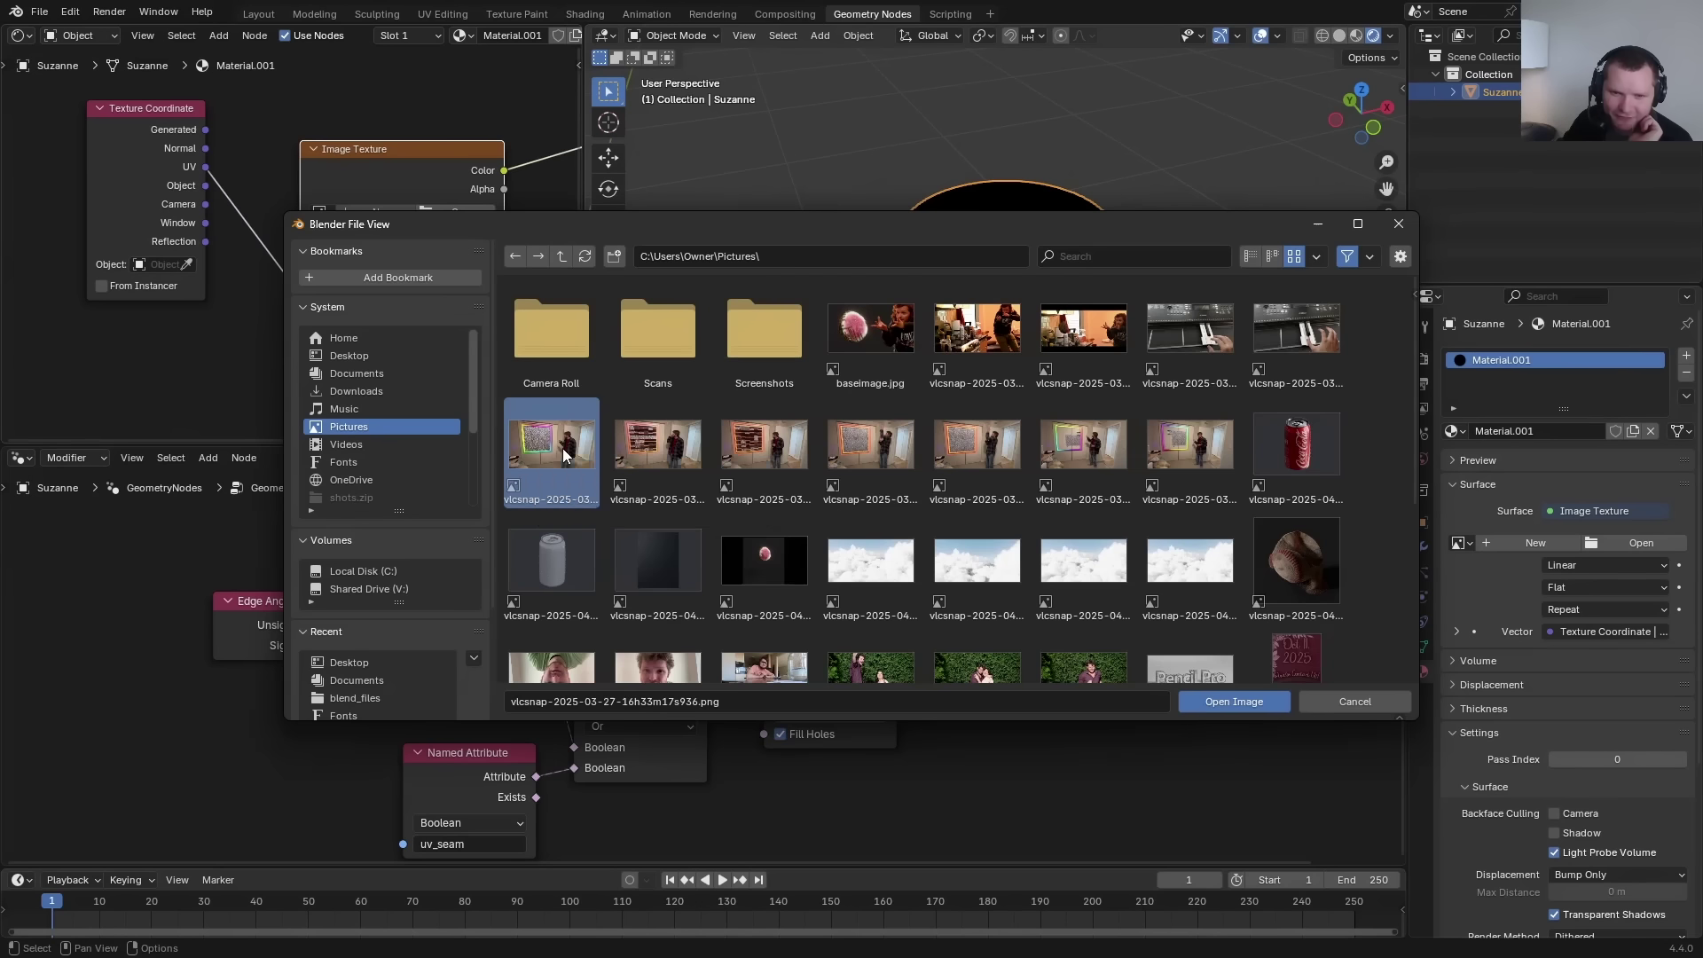
{"action": "double_click", "coordinate": [529, 490]}
Try a Compare threshold of 0.230 for the torus's edge-angle seams and undo it.
{"action": "middle_click_drag", "start_coordinate": [928, 282], "coordinate": [929, 308]}
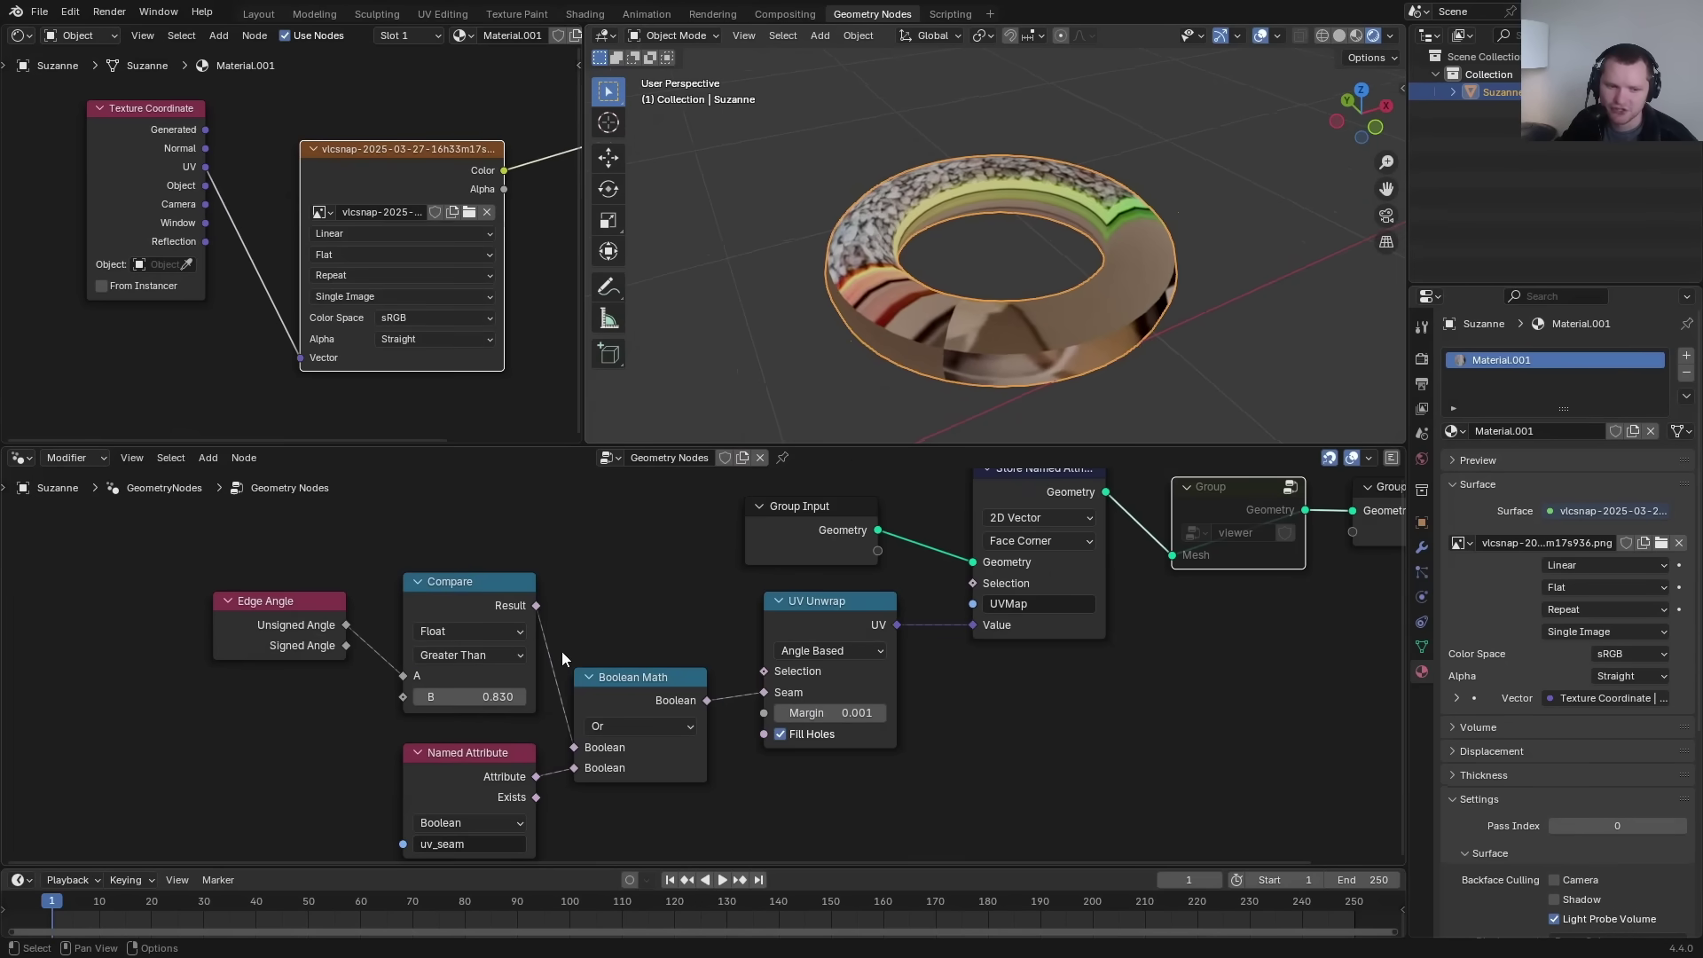
{"action": "mouse_move", "coordinate": [501, 698]}
{"action": "left_mouse_down"}
{"action": "mouse_move", "coordinate": [399, 697]}
{"action": "mouse_move", "coordinate": [470, 697]}
{"action": "left_mouse_up"}
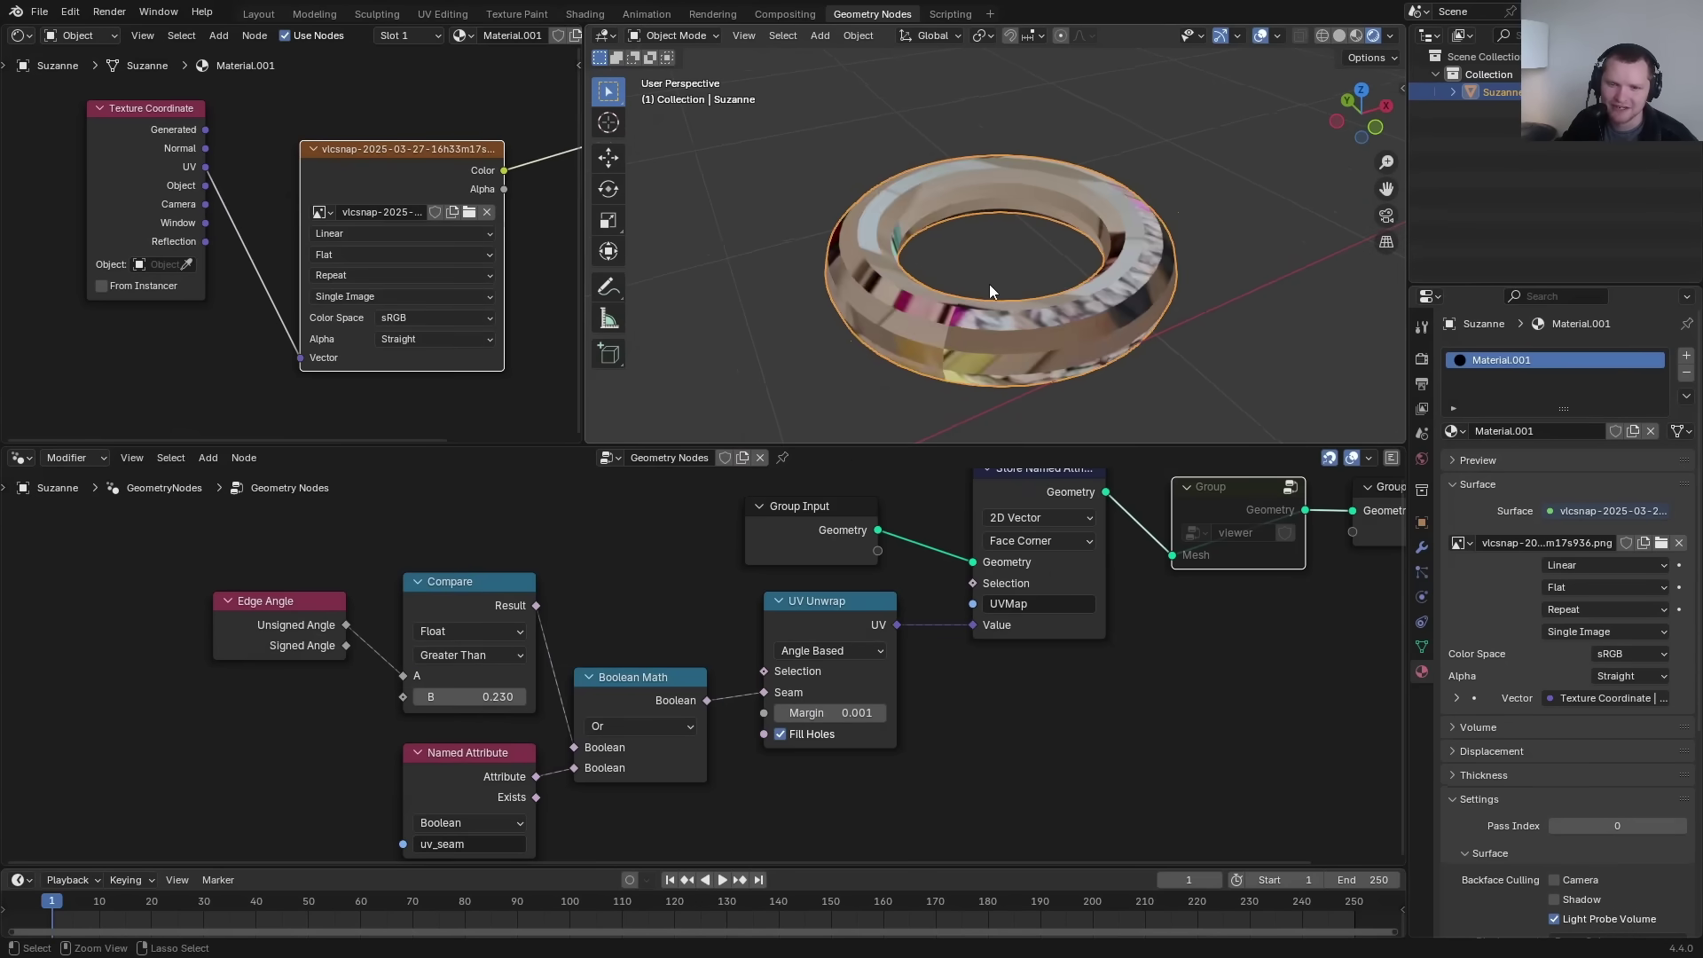
{"action": "key", "text": "ctrl+z"}
Insert a Vector Math node set to Scale between the Texture Coordinate and Image Texture nodes.
{"action": "scroll", "coordinate": [280, 328], "scroll_direction": "down", "scroll_amount": 2}
{"action": "left_click_drag", "start_coordinate": [169, 129], "coordinate": [90, 207]}
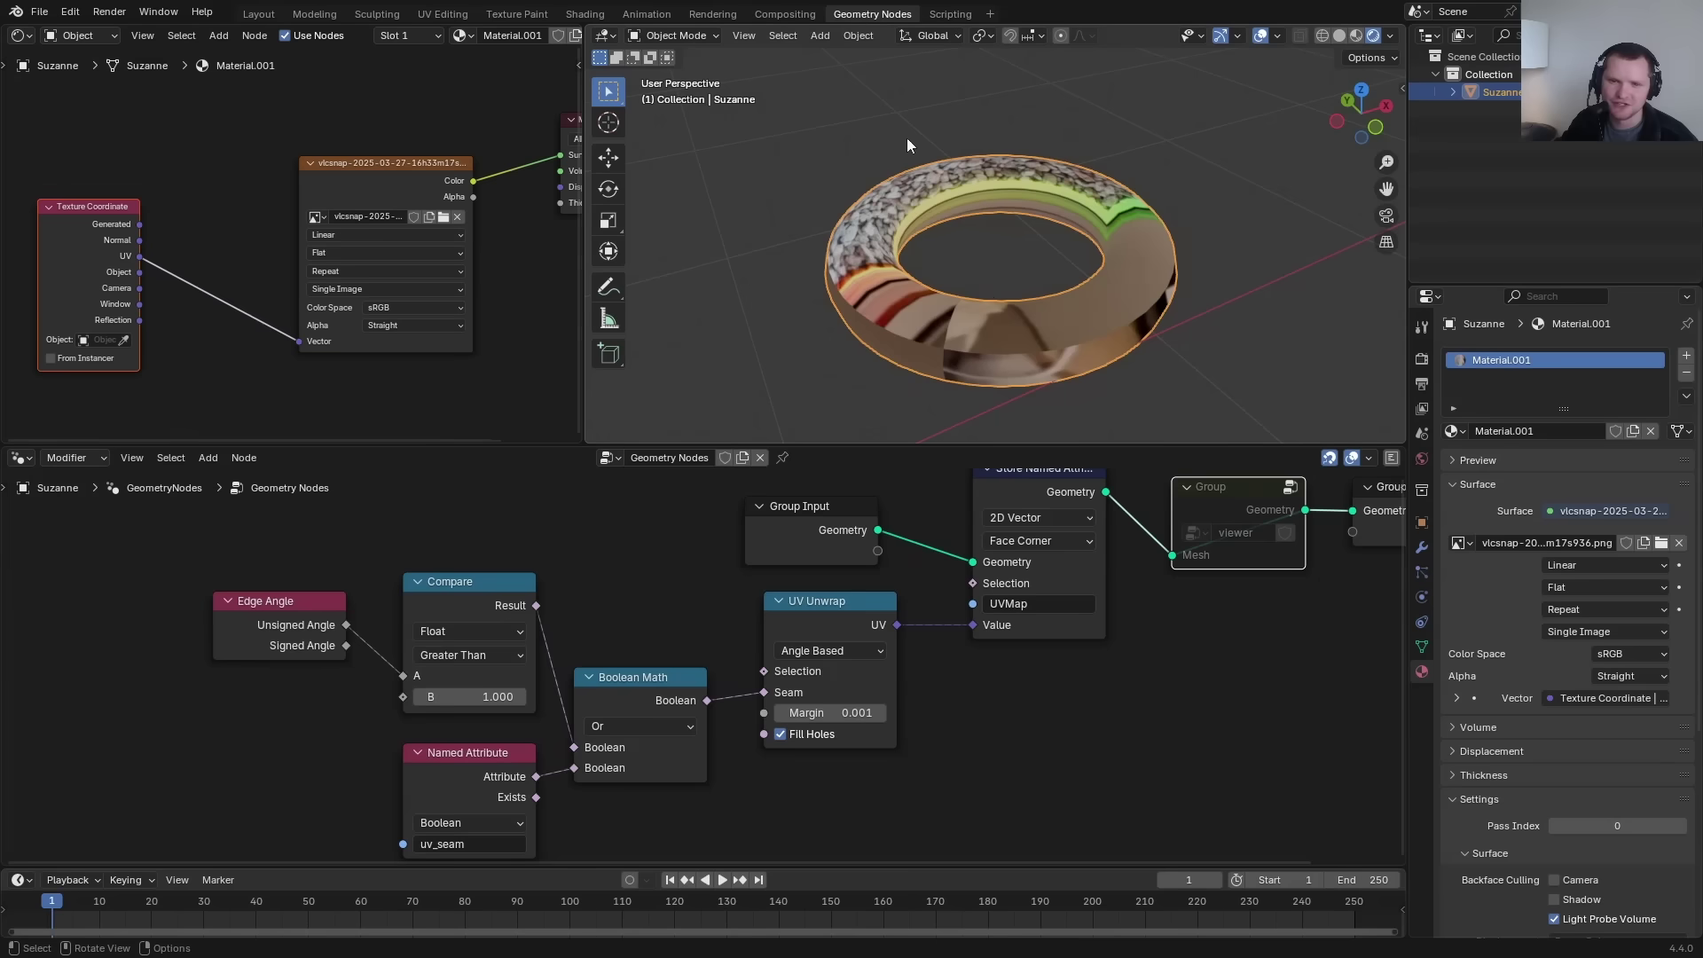
{"action": "scroll", "coordinate": [396, 242], "scroll_direction": "left", "scroll_amount": 3, "text": "ctrl"}
{"action": "key", "text": "shift+a"}
{"action": "type", "text": "vec"}
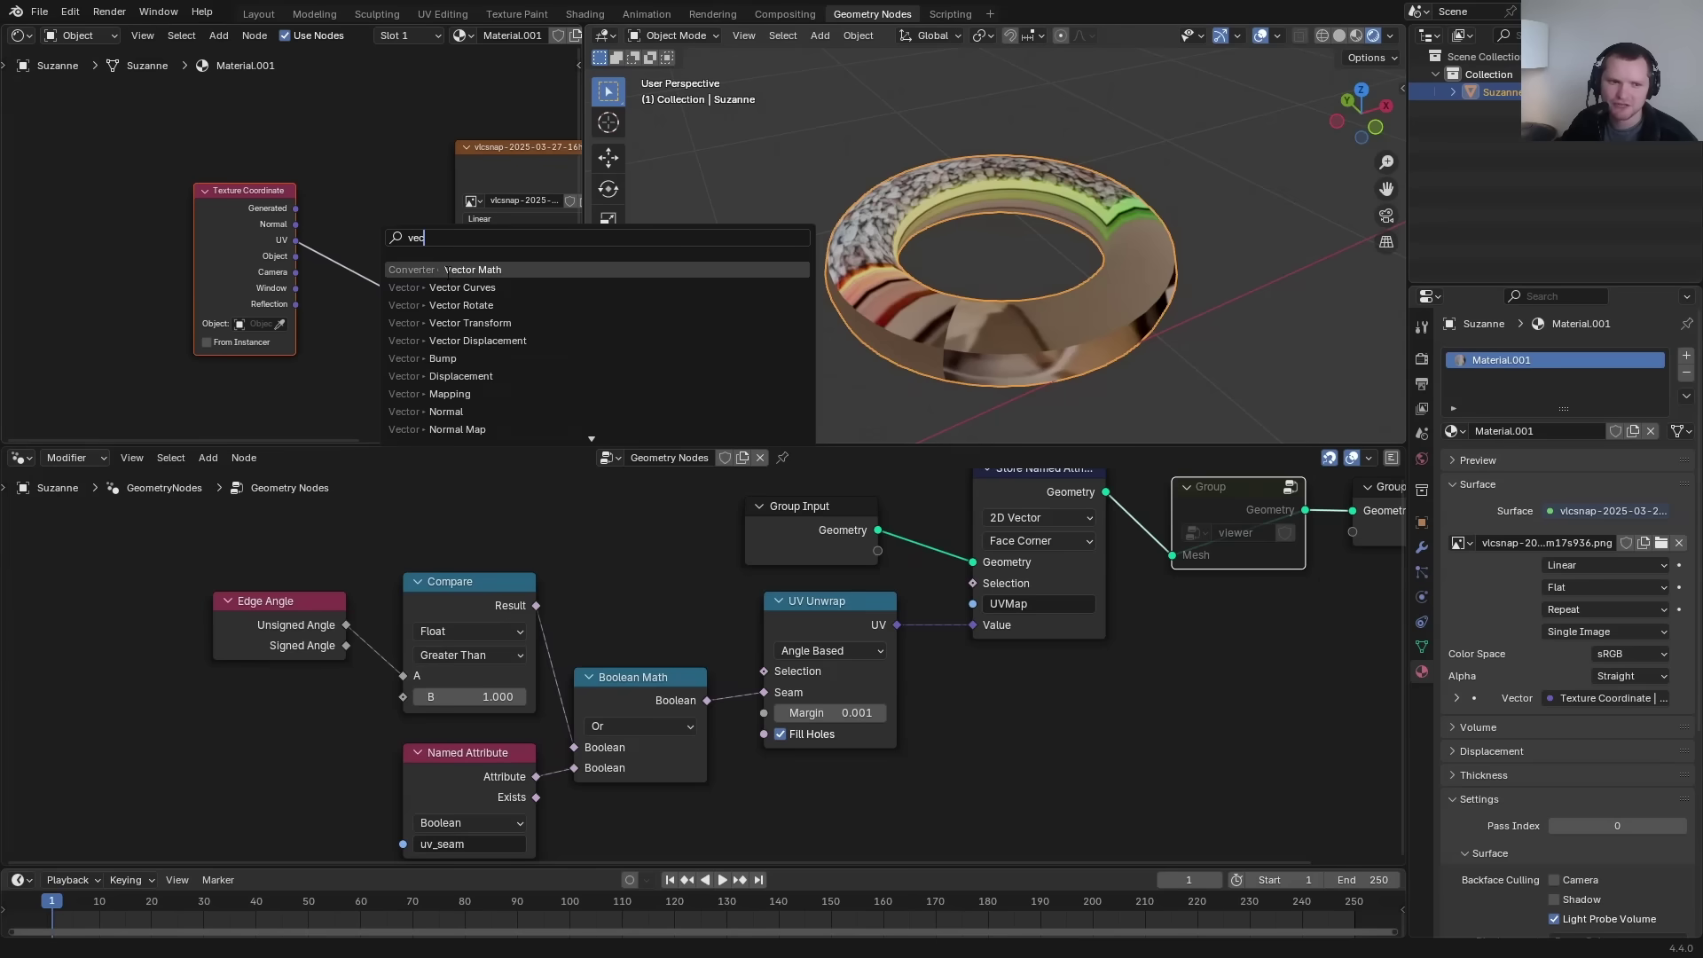
{"action": "left_click", "coordinate": [447, 270]}
{"action": "left_click", "coordinate": [395, 266]}
{"action": "left_click", "coordinate": [375, 258]}
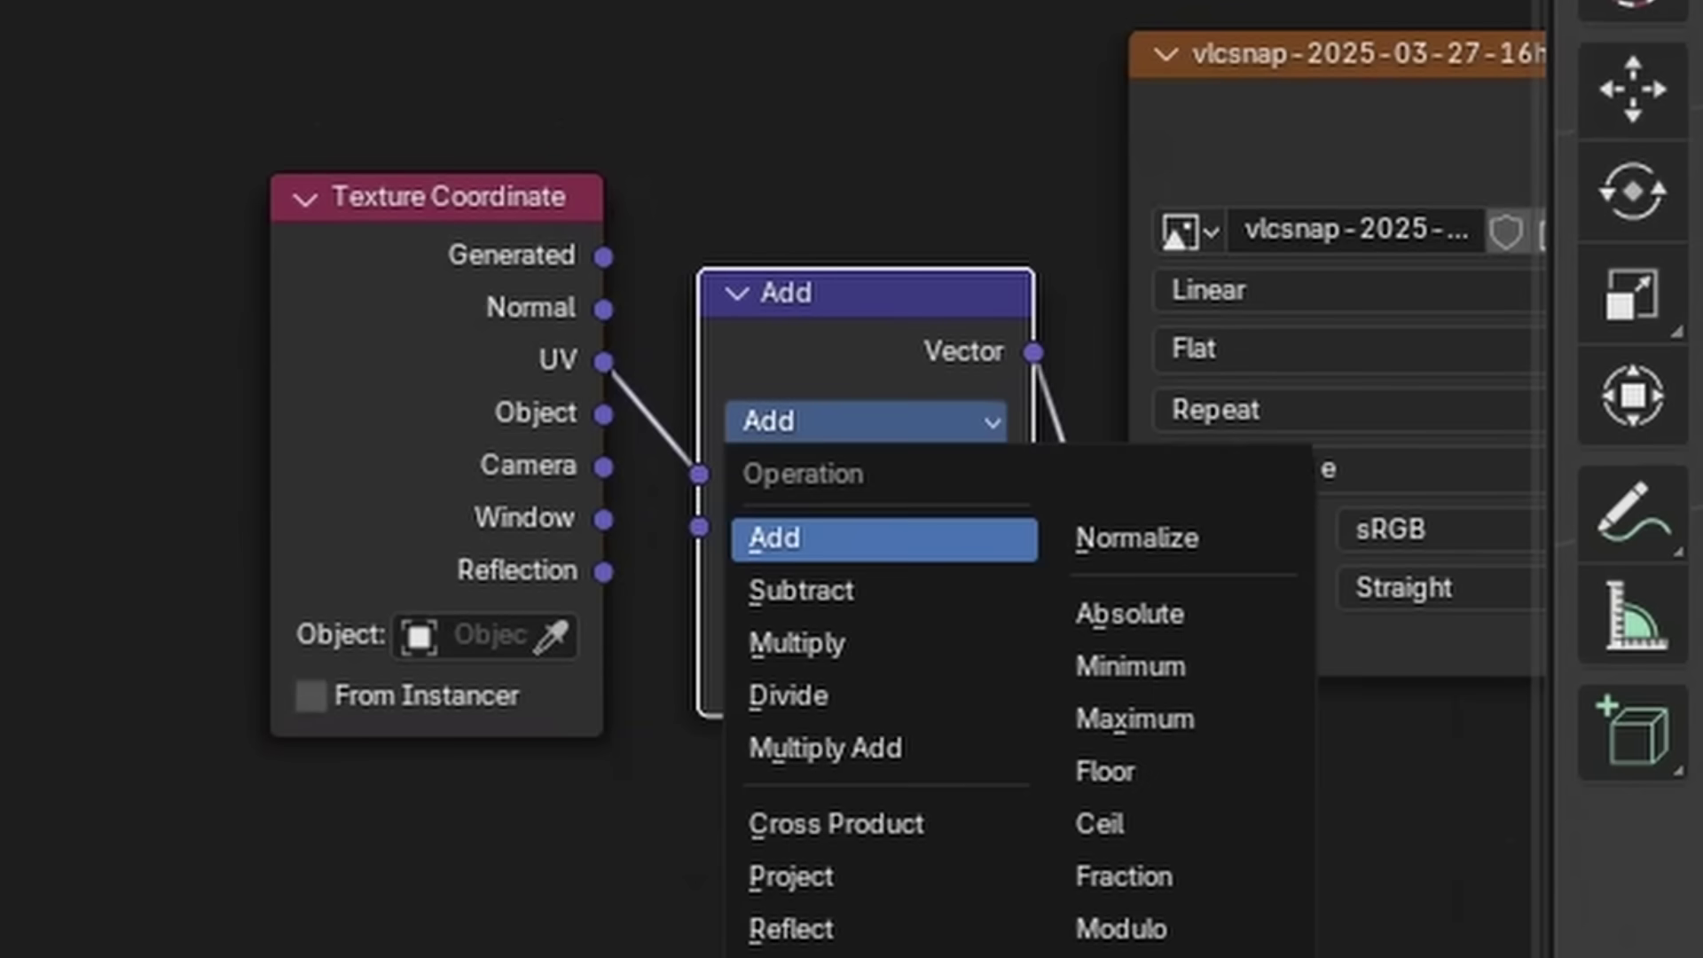
{"action": "left_click", "coordinate": [904, 954]}
Set the Scale node's factor to 2.680 and inspect the image on the torus.
{"action": "left_click_drag", "start_coordinate": [920, 530], "coordinate": [1109, 531]}
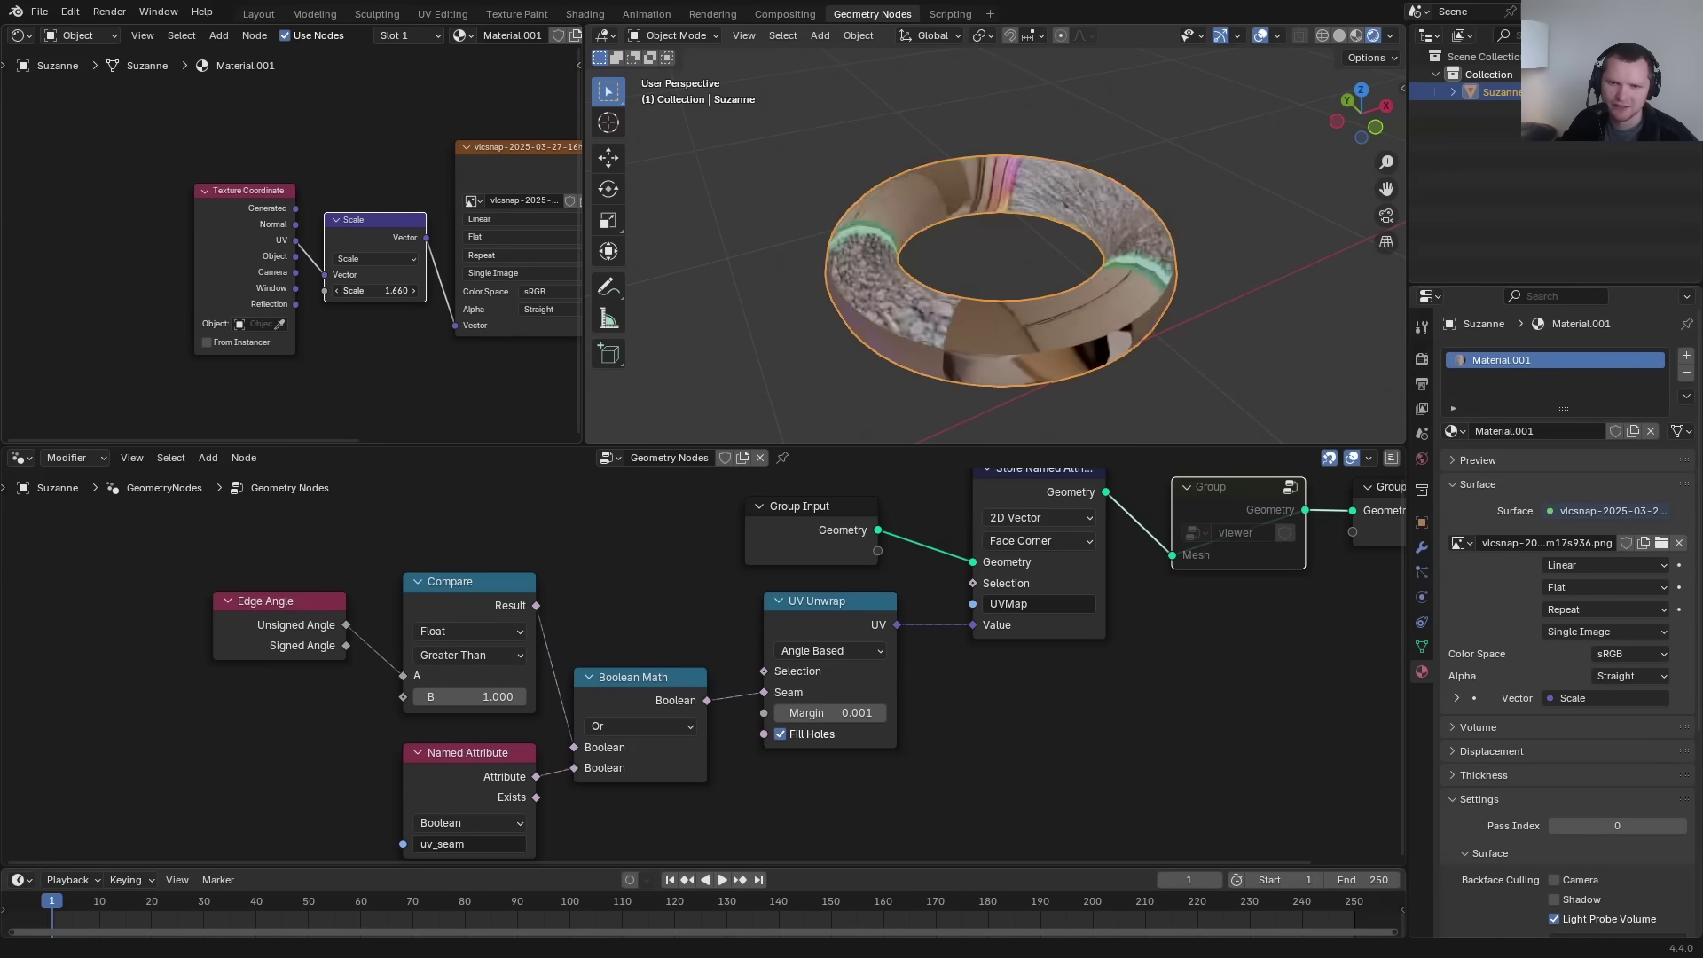
{"action": "left_click_drag", "start_coordinate": [375, 290], "coordinate": [1067, 298]}
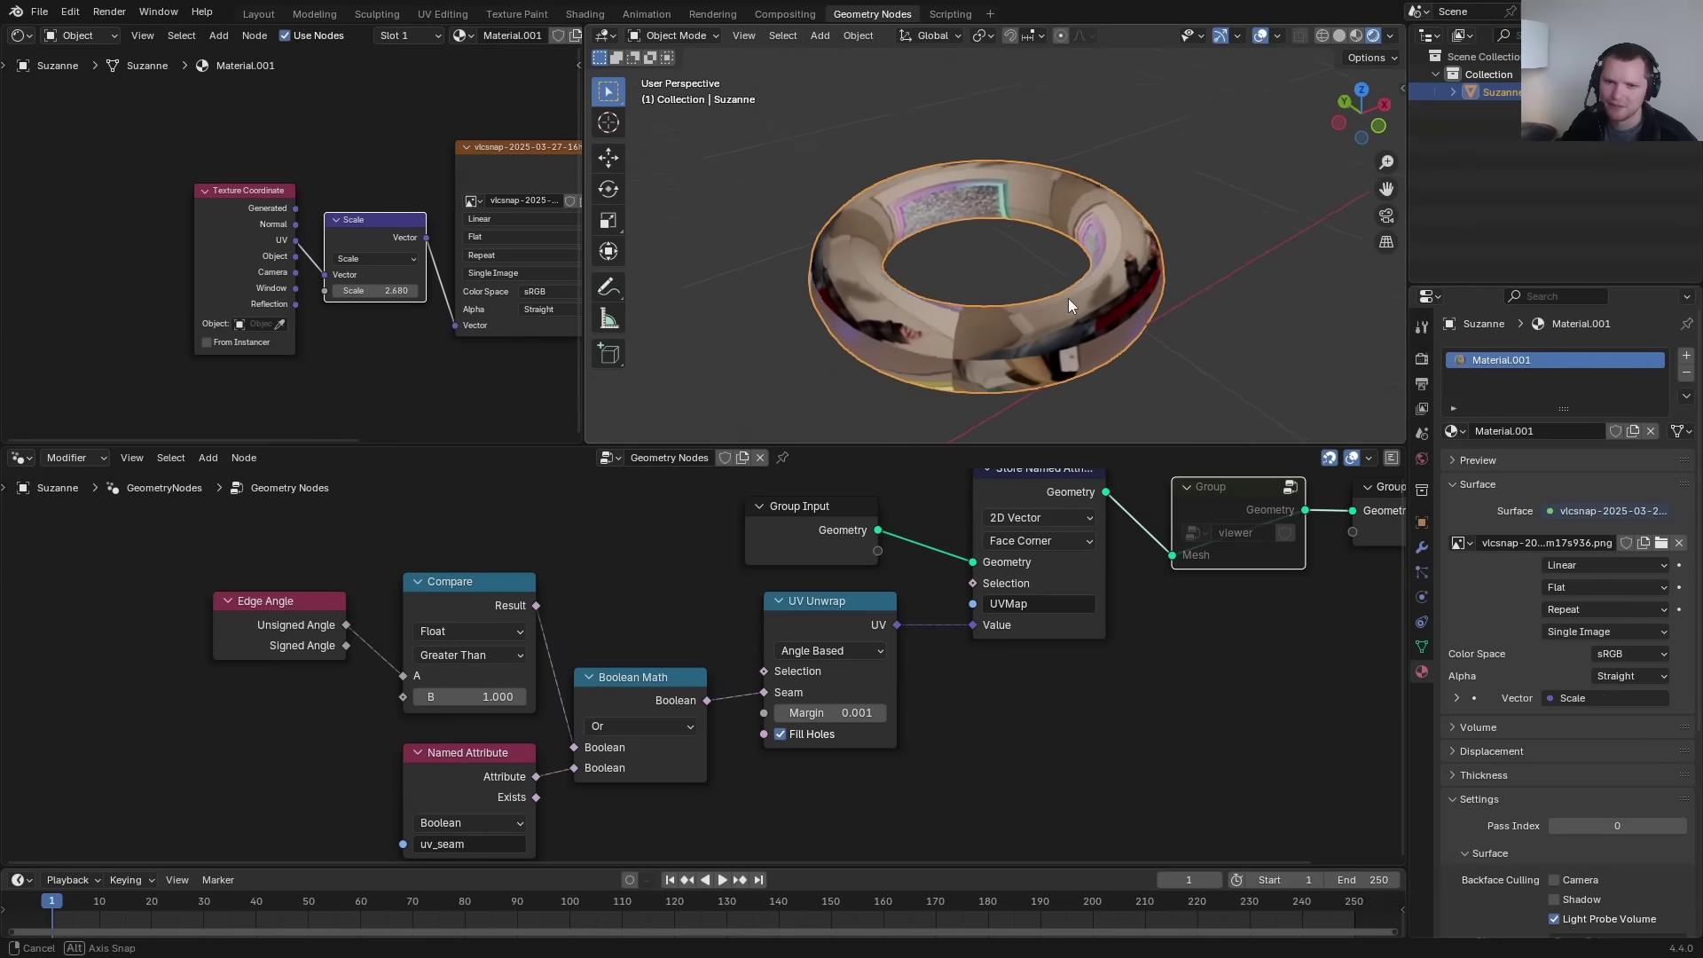
{"action": "middle_click_drag", "start_coordinate": [1067, 300], "coordinate": [1060, 305]}
Remove the Scale node while keeping the UV output linked to the Image Texture node.
{"action": "middle_click_drag", "start_coordinate": [417, 290], "coordinate": [365, 349]}
{"action": "scroll", "coordinate": [365, 349], "scroll_direction": "up", "scroll_amount": 2}
{"action": "left_click", "coordinate": [313, 268]}
{"action": "key", "text": "ctrl+x"}
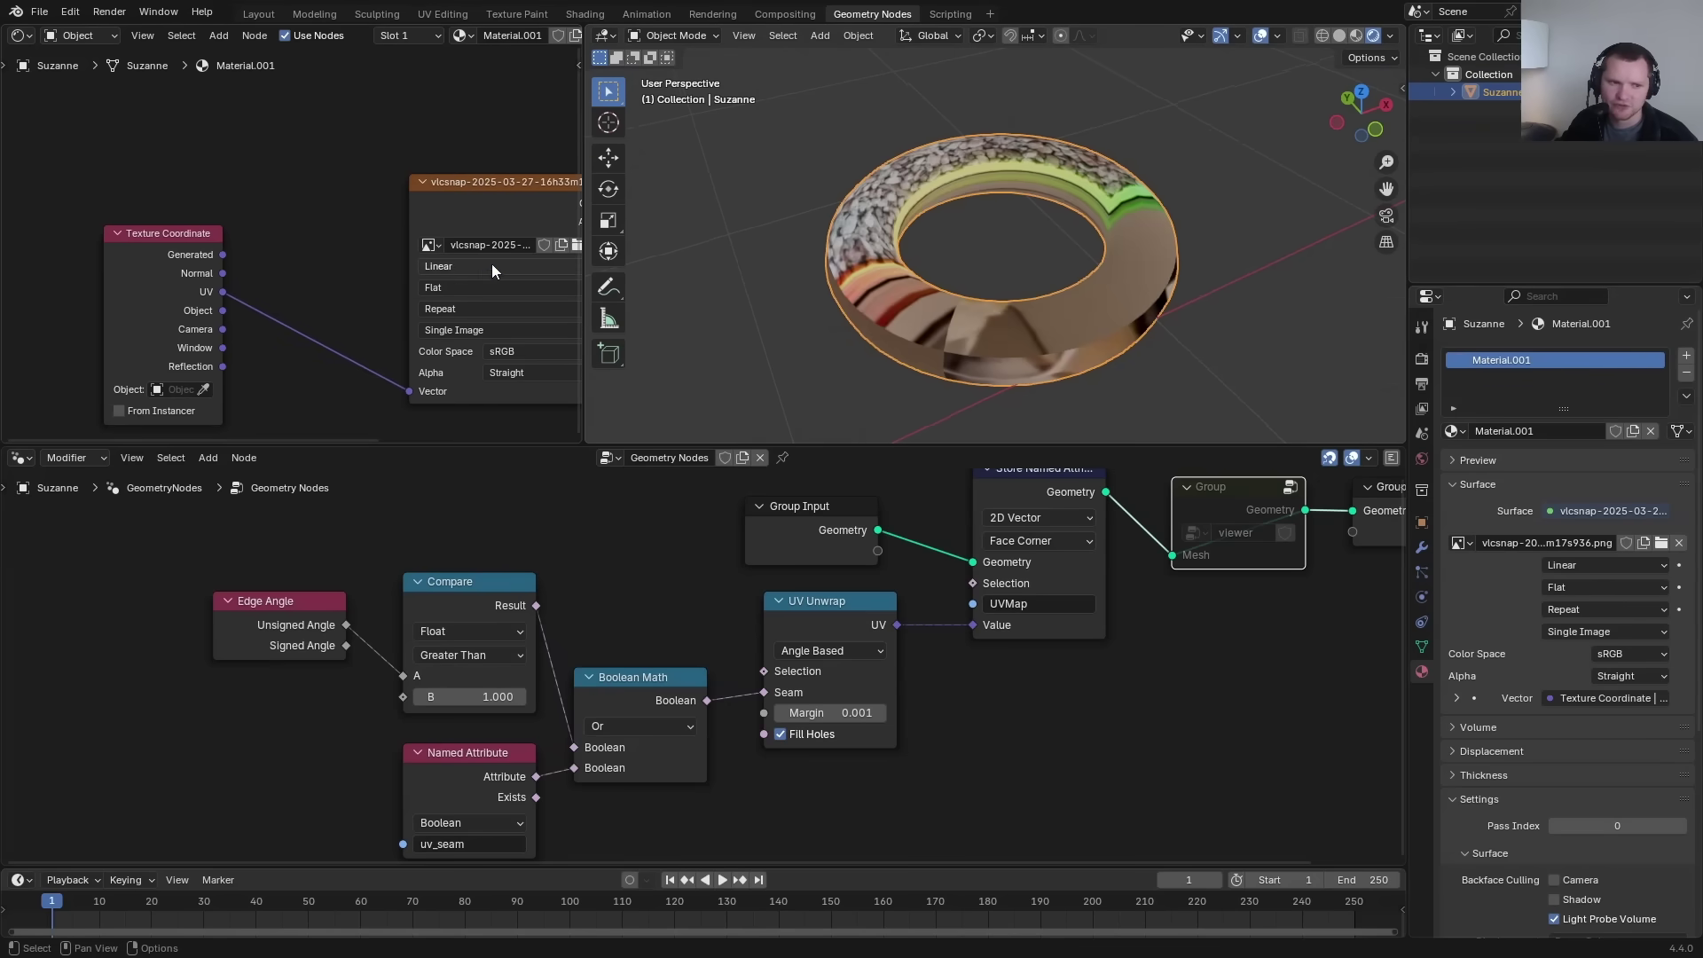
Cut the link into the Image Texture's Vector input and delete the Texture Coordinate node.
{"action": "middle_click_drag", "start_coordinate": [491, 264], "coordinate": [447, 255]}
{"action": "right_click_drag", "start_coordinate": [278, 297], "coordinate": [280, 298], "text": "ctrl"}
{"action": "scroll", "coordinate": [293, 307], "scroll_direction": "down", "scroll_amount": 4, "text": "ctrl"}
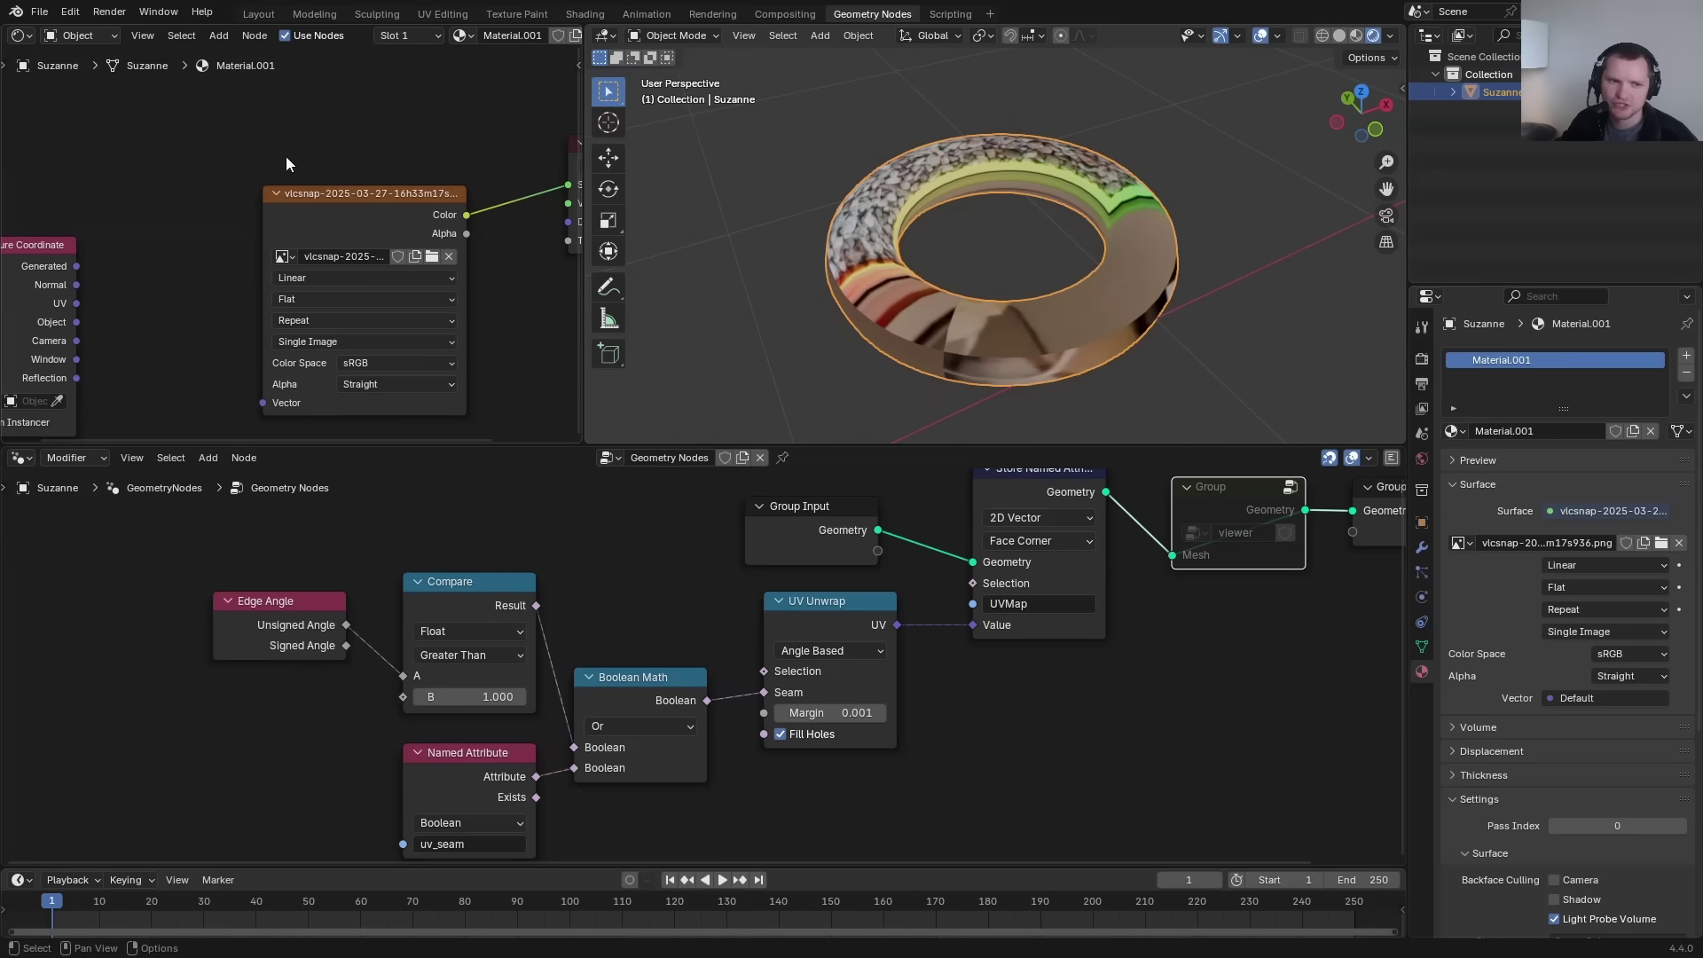
{"action": "key", "text": "x"}
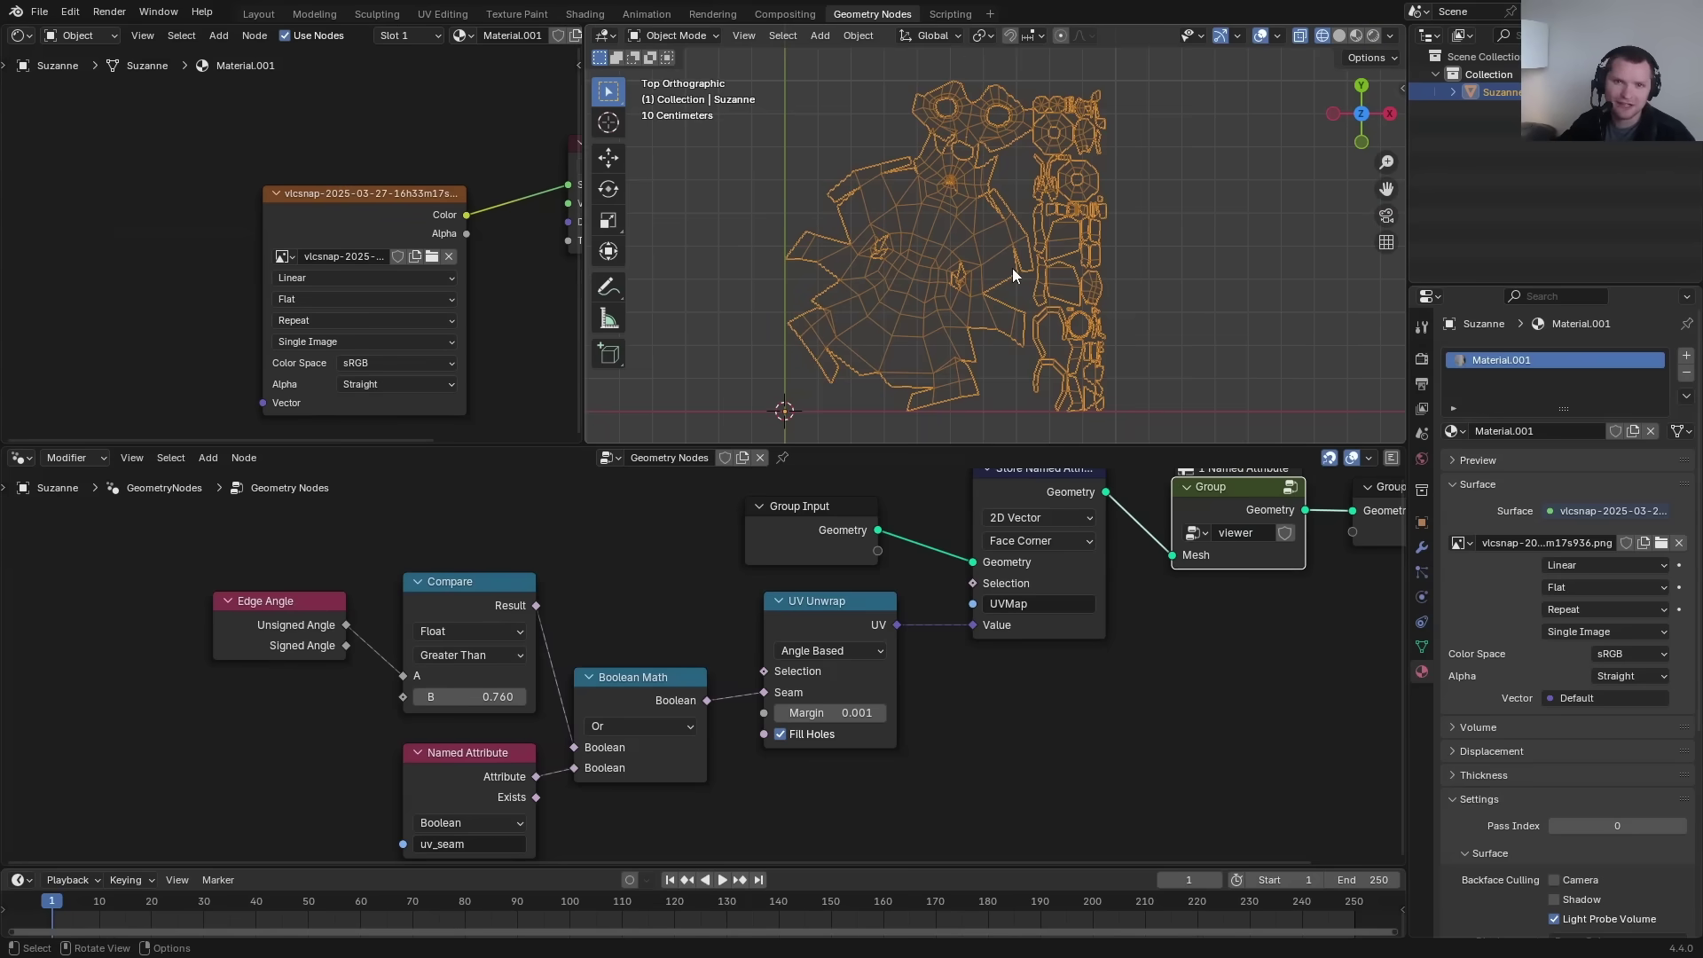
Move the unwrap nodes aside and insert a Pack UV Islands node between UV Unwrap and Store Named Attribute.
{"action": "left_click_drag", "start_coordinate": [242, 835], "coordinate": [603, 622]}
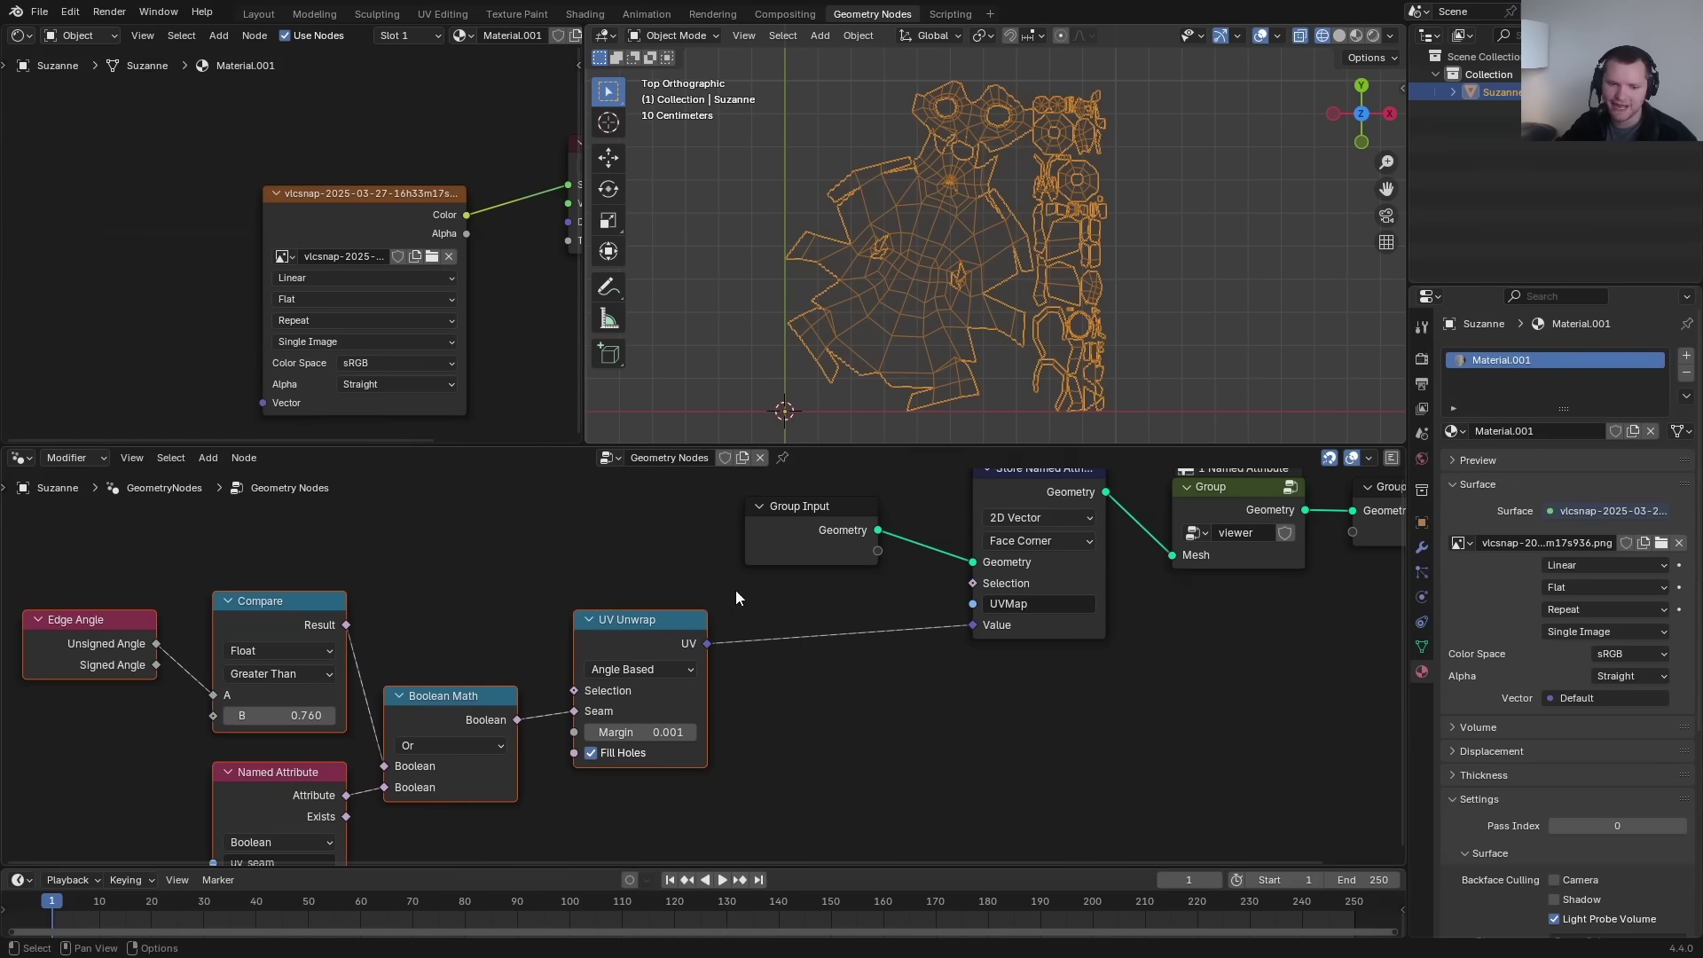
{"action": "key", "text": "shift+a"}
{"action": "mouse_move", "coordinate": [763, 589]}
{"action": "type", "text": "pac"}
{"action": "key", "text": "Return"}
{"action": "left_click", "coordinate": [763, 586]}
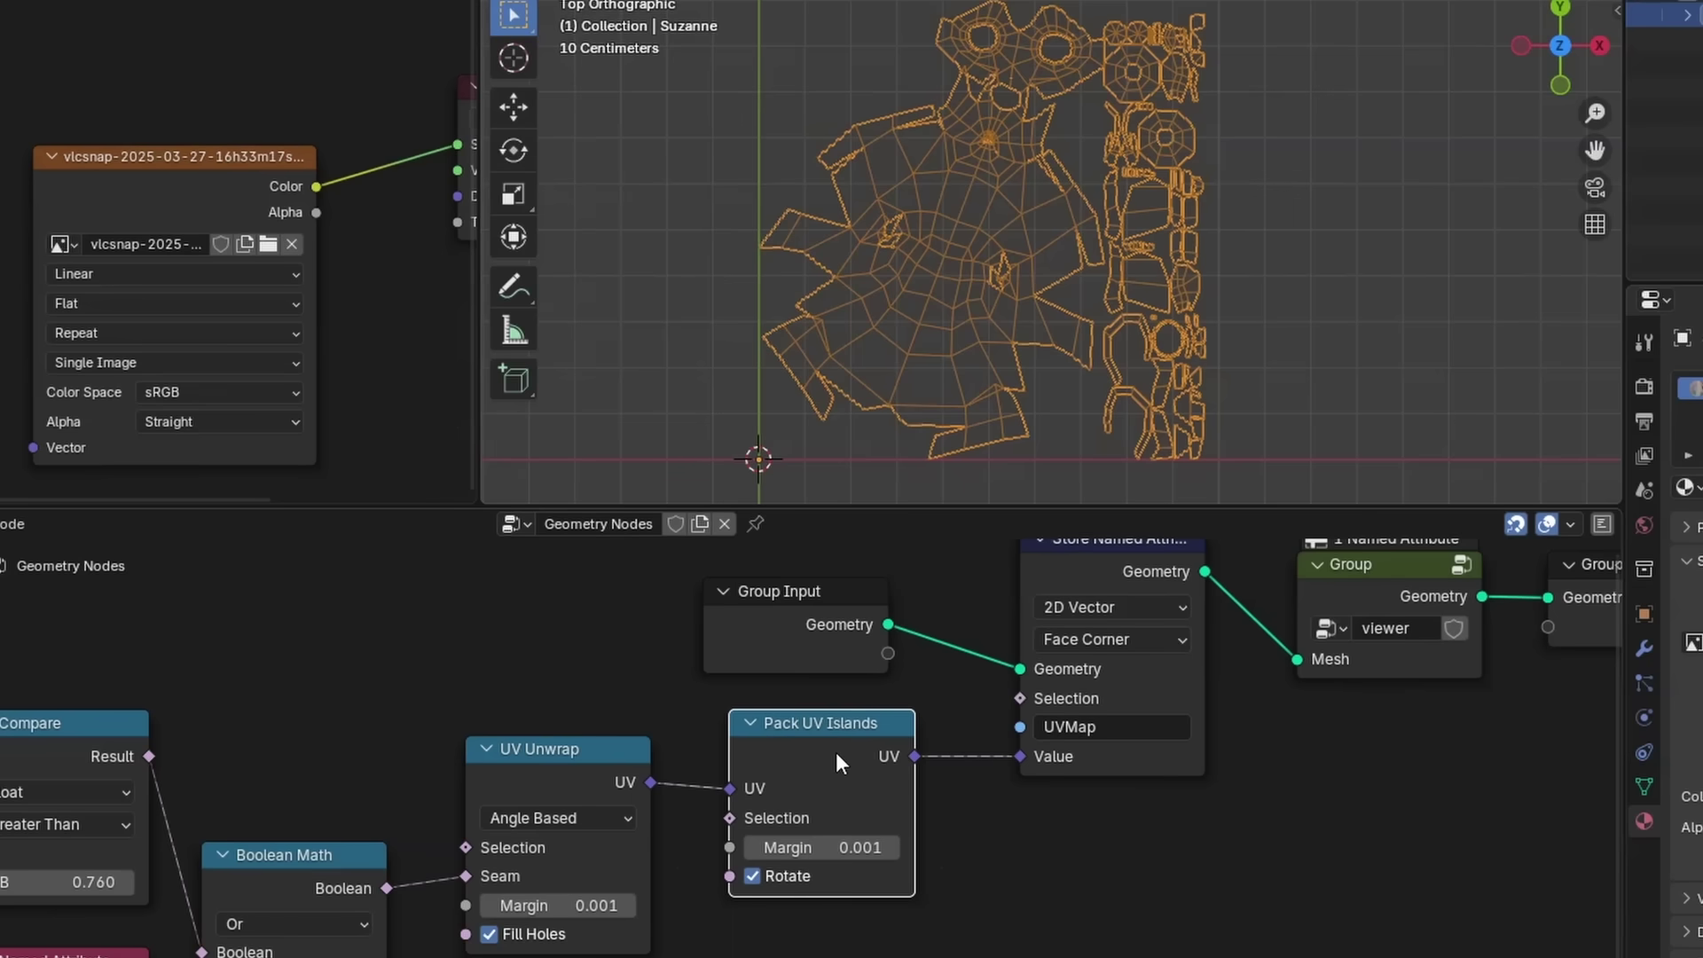
Try the Pack UV Islands node with Rotate off, turn Rotate back on and try a different margin.
{"action": "left_click", "coordinate": [753, 876]}
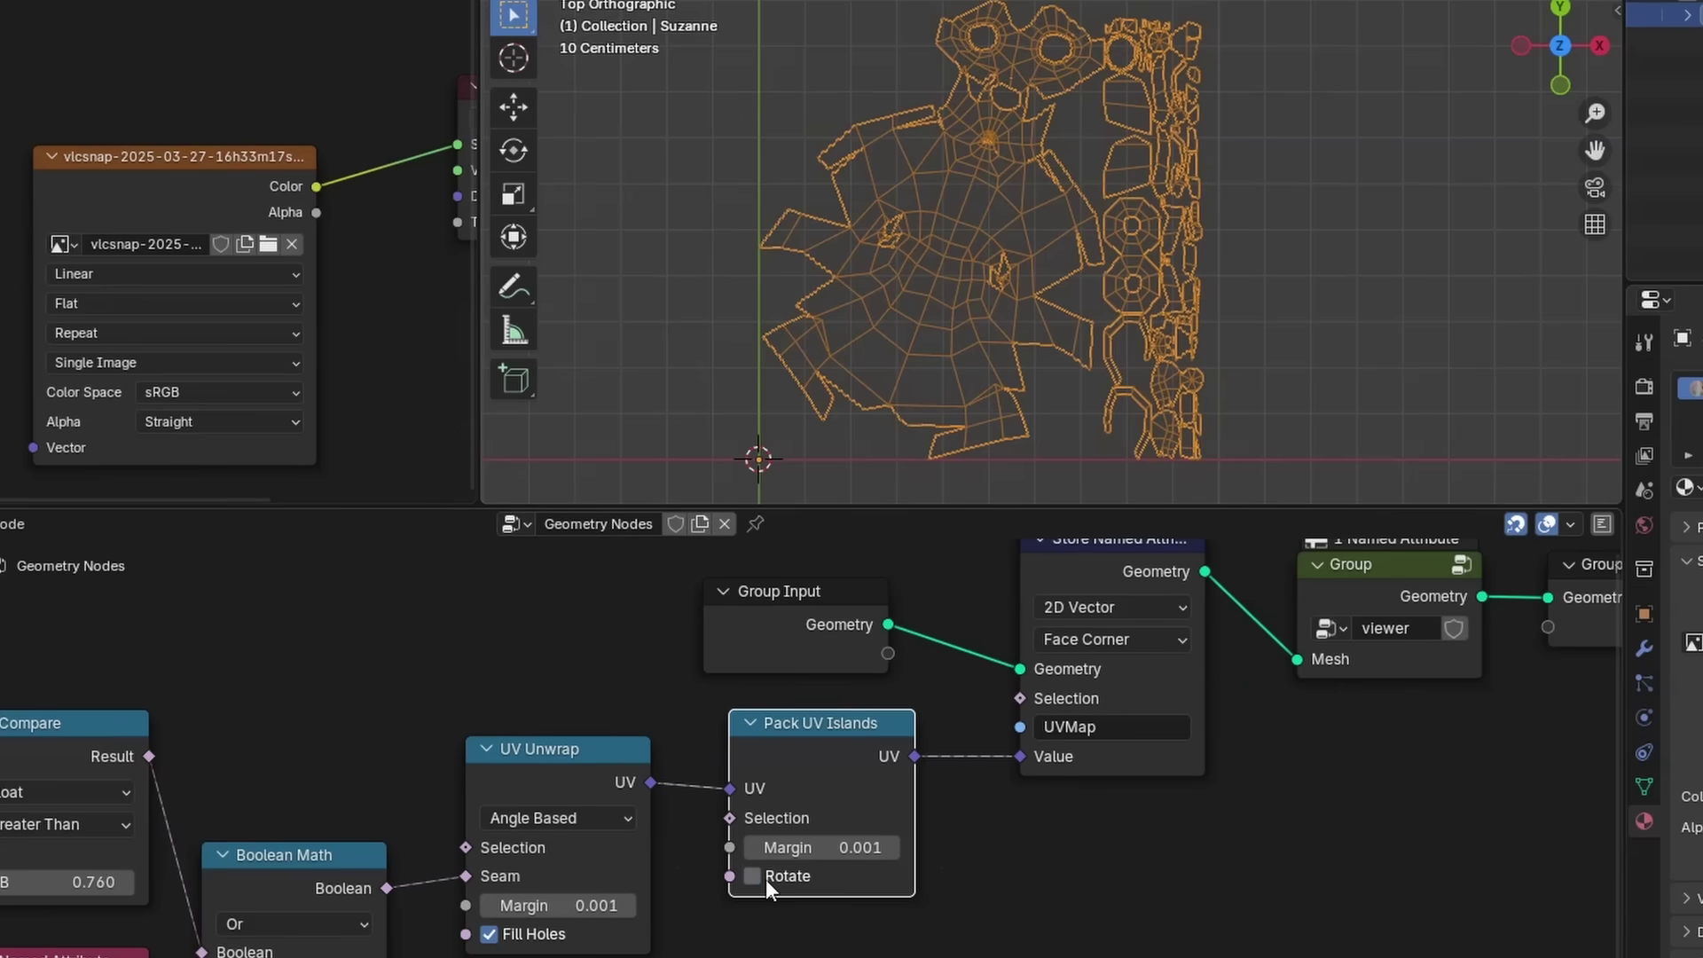
{"action": "left_click", "coordinate": [764, 878]}
{"action": "left_click_drag", "start_coordinate": [818, 848], "coordinate": [940, 847]}
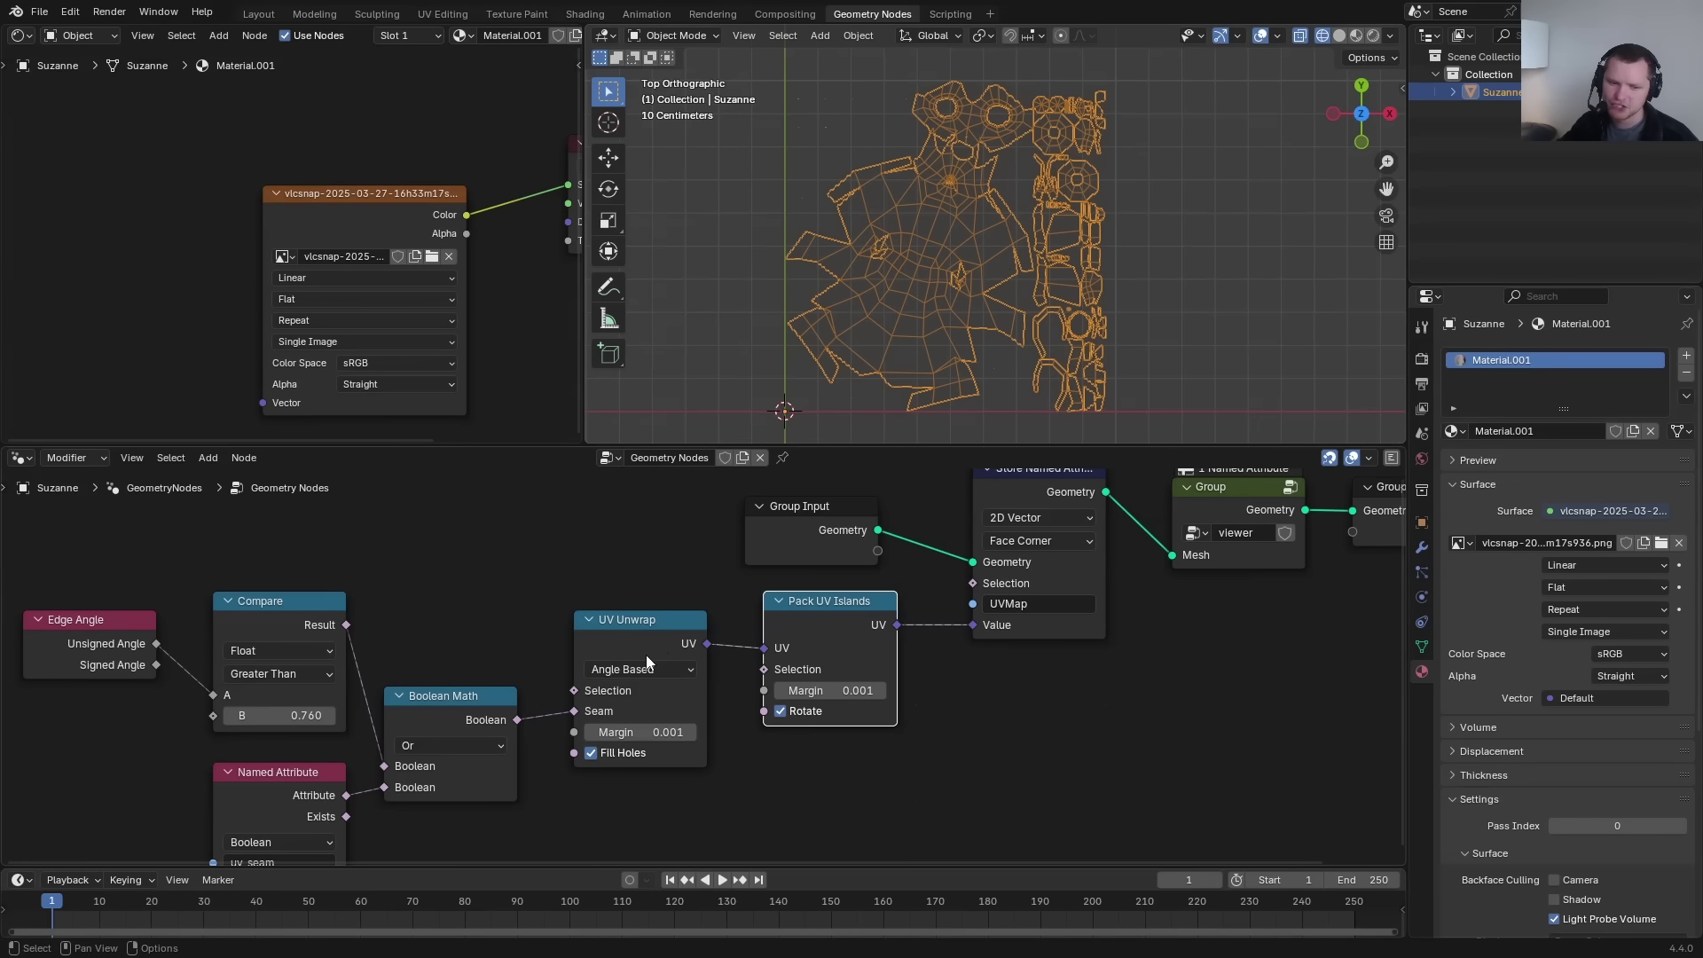
Try the Conformal method on the UV Unwrap node and switch it back to Angle Based.
{"action": "middle_click_drag", "start_coordinate": [646, 657], "coordinate": [799, 587]}
{"action": "left_click", "coordinate": [778, 599]}
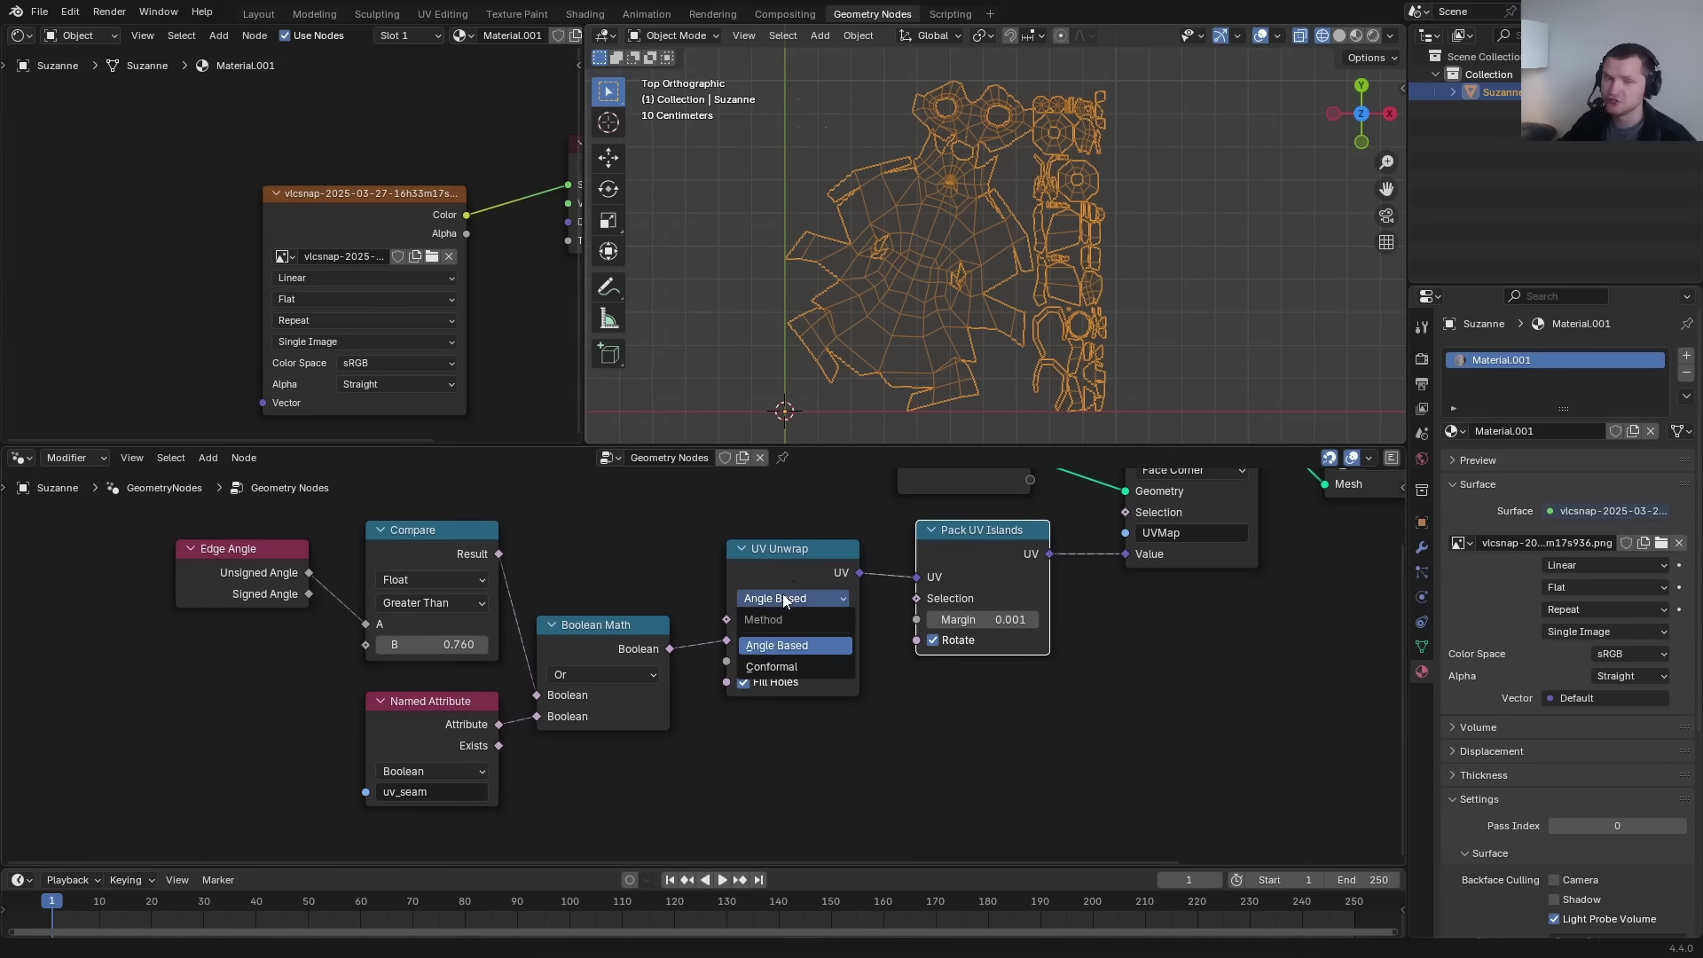
{"action": "left_click", "coordinate": [770, 666]}
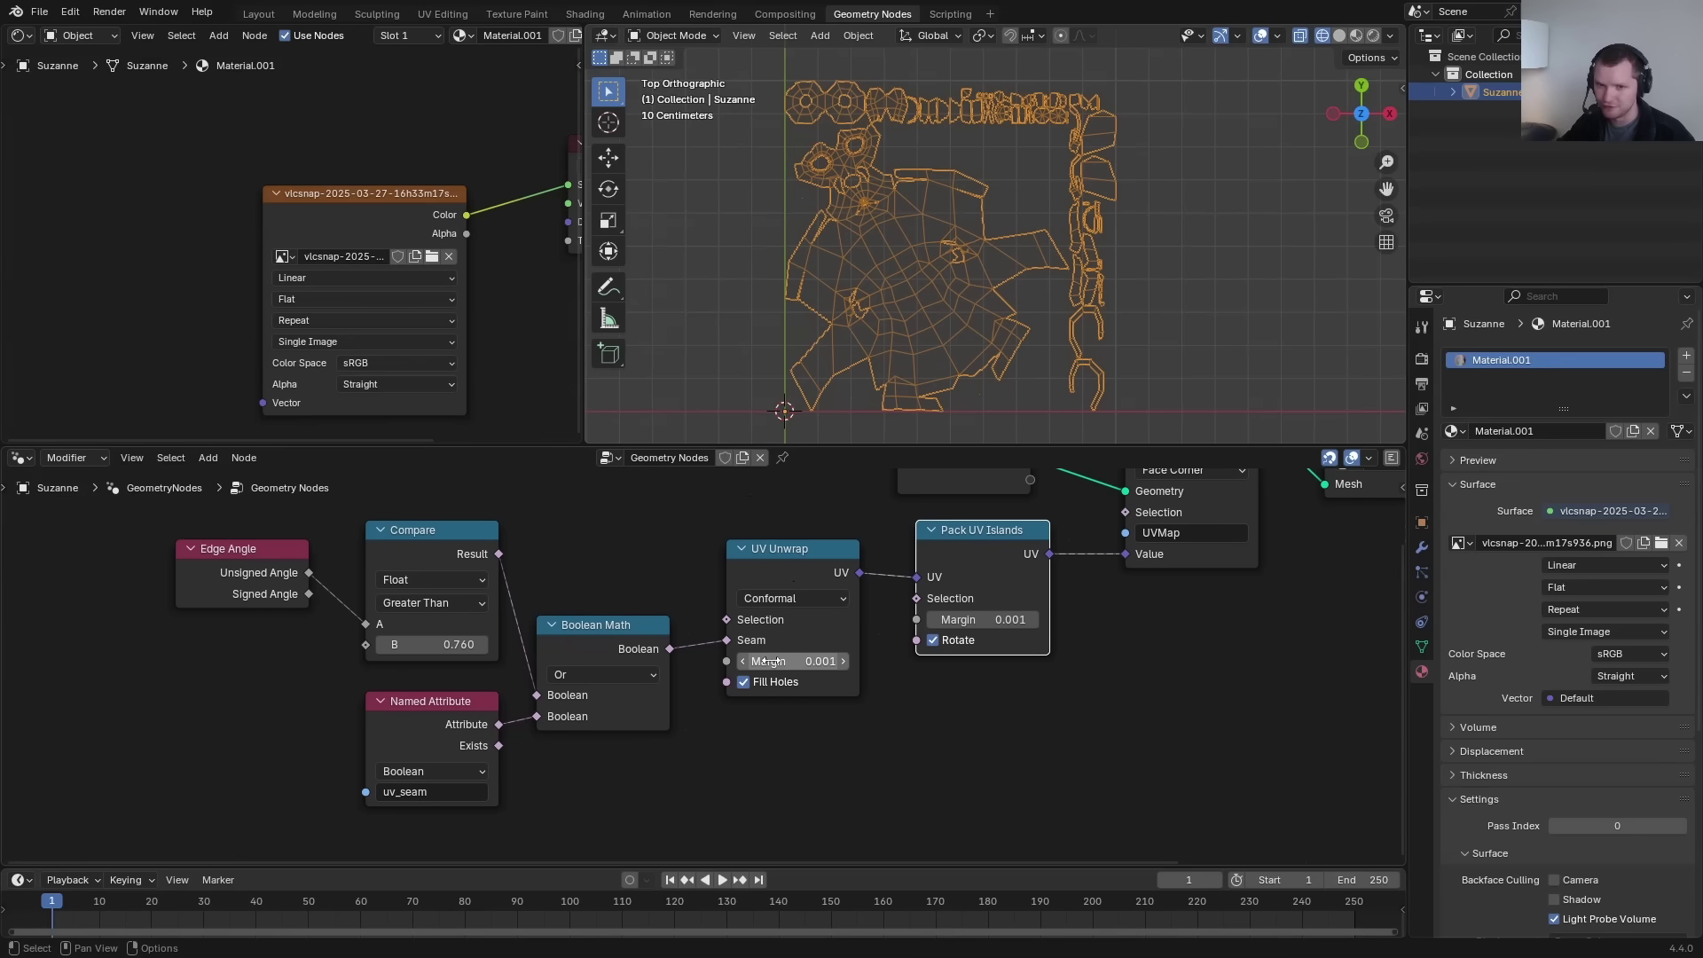
{"action": "left_click", "coordinate": [777, 597]}
{"action": "left_click", "coordinate": [771, 645]}
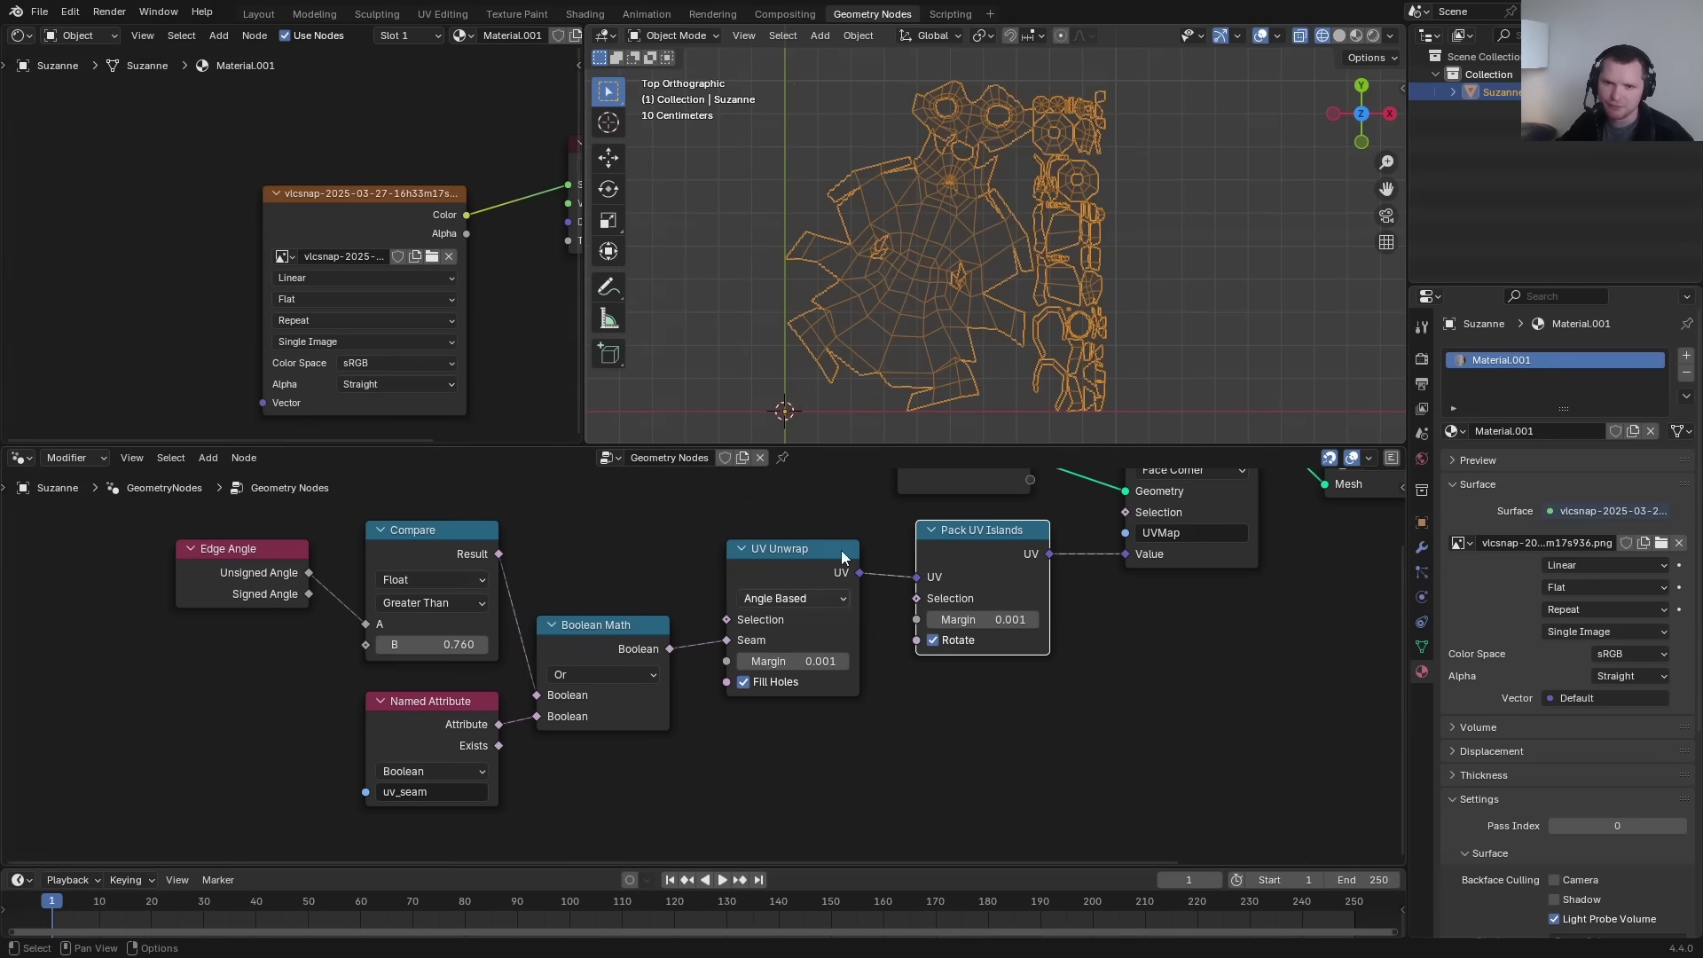
Annotate the monkey's UV layout with a freehand curve below the mouth and a loop around the overlapping faces beside the nose hole.
{"action": "scroll", "coordinate": [1018, 179], "scroll_direction": "up", "scroll_amount": 3}
{"action": "middle_click_drag", "start_coordinate": [1019, 179], "coordinate": [997, 385], "text": "shift"}
{"action": "scroll", "coordinate": [954, 292], "scroll_direction": "up", "scroll_amount": 1}
{"action": "middle_click_drag", "start_coordinate": [954, 292], "coordinate": [1017, 210], "text": "shift"}
{"action": "scroll", "coordinate": [1011, 244], "scroll_direction": "up", "scroll_amount": 2}
{"action": "key", "text": "d"}
{"action": "mouse_move", "coordinate": [879, 305]}
{"action": "left_mouse_down"}
{"action": "mouse_move", "coordinate": [1095, 217]}
{"action": "mouse_move", "coordinate": [1055, 278]}
{"action": "left_mouse_up"}
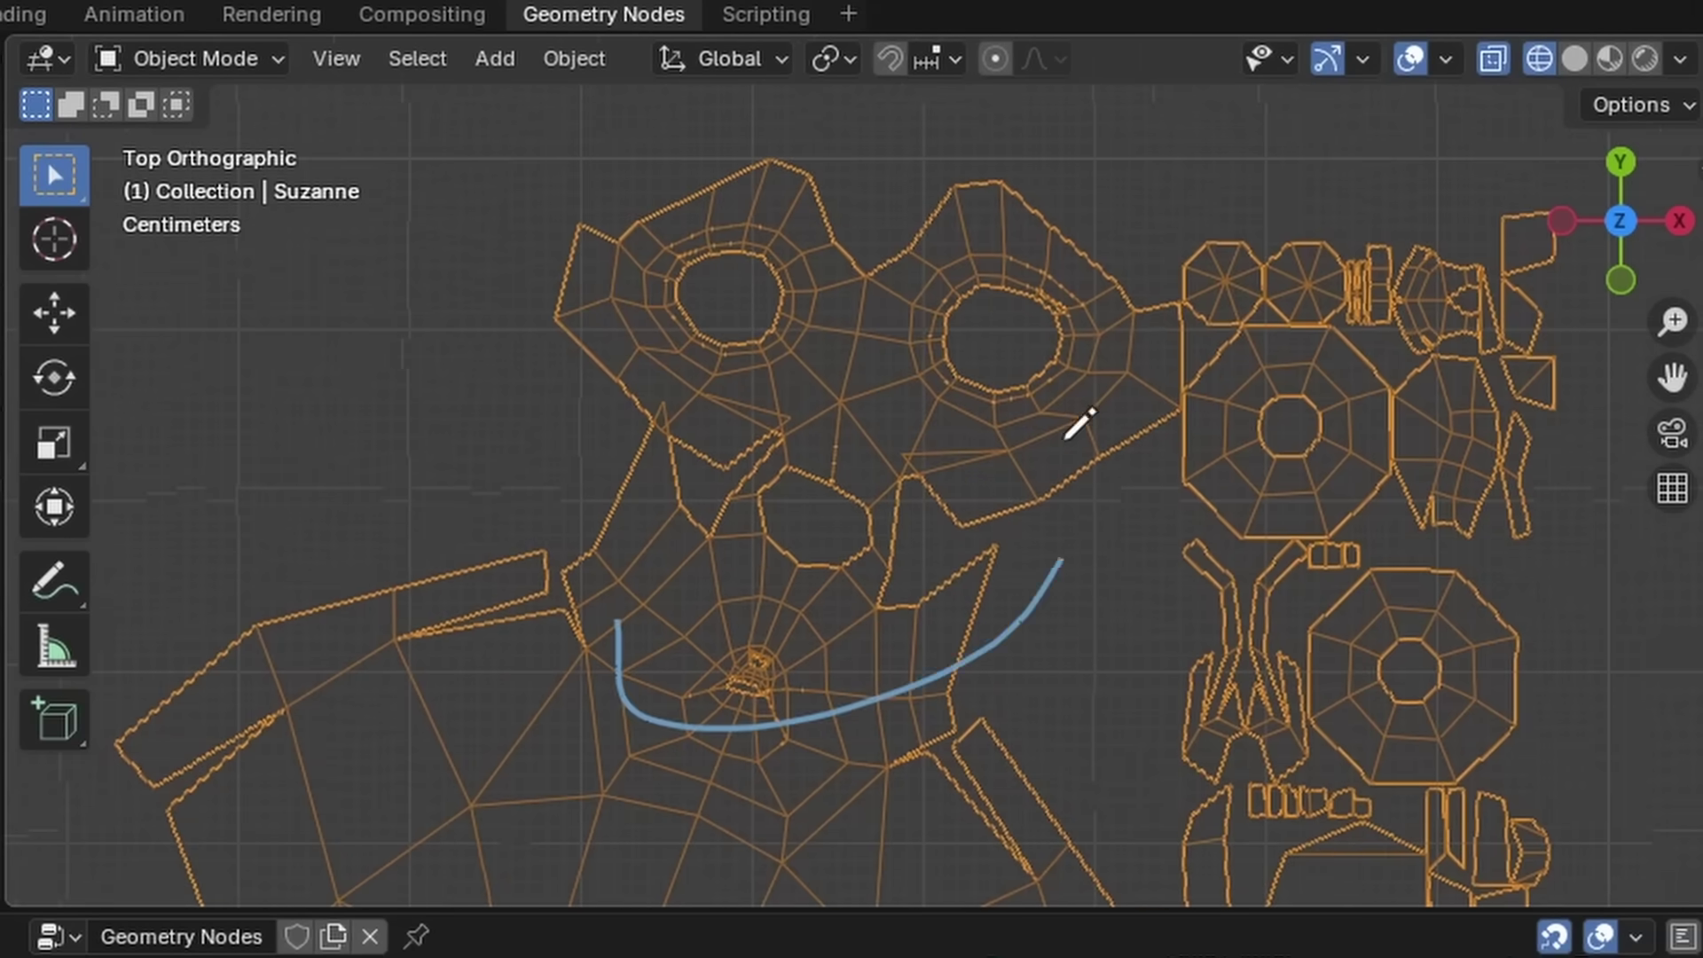
{"action": "mouse_move", "coordinate": [998, 550]}
{"action": "left_mouse_down"}
{"action": "mouse_move", "coordinate": [962, 460]}
{"action": "mouse_move", "coordinate": [929, 552]}
{"action": "left_mouse_up"}
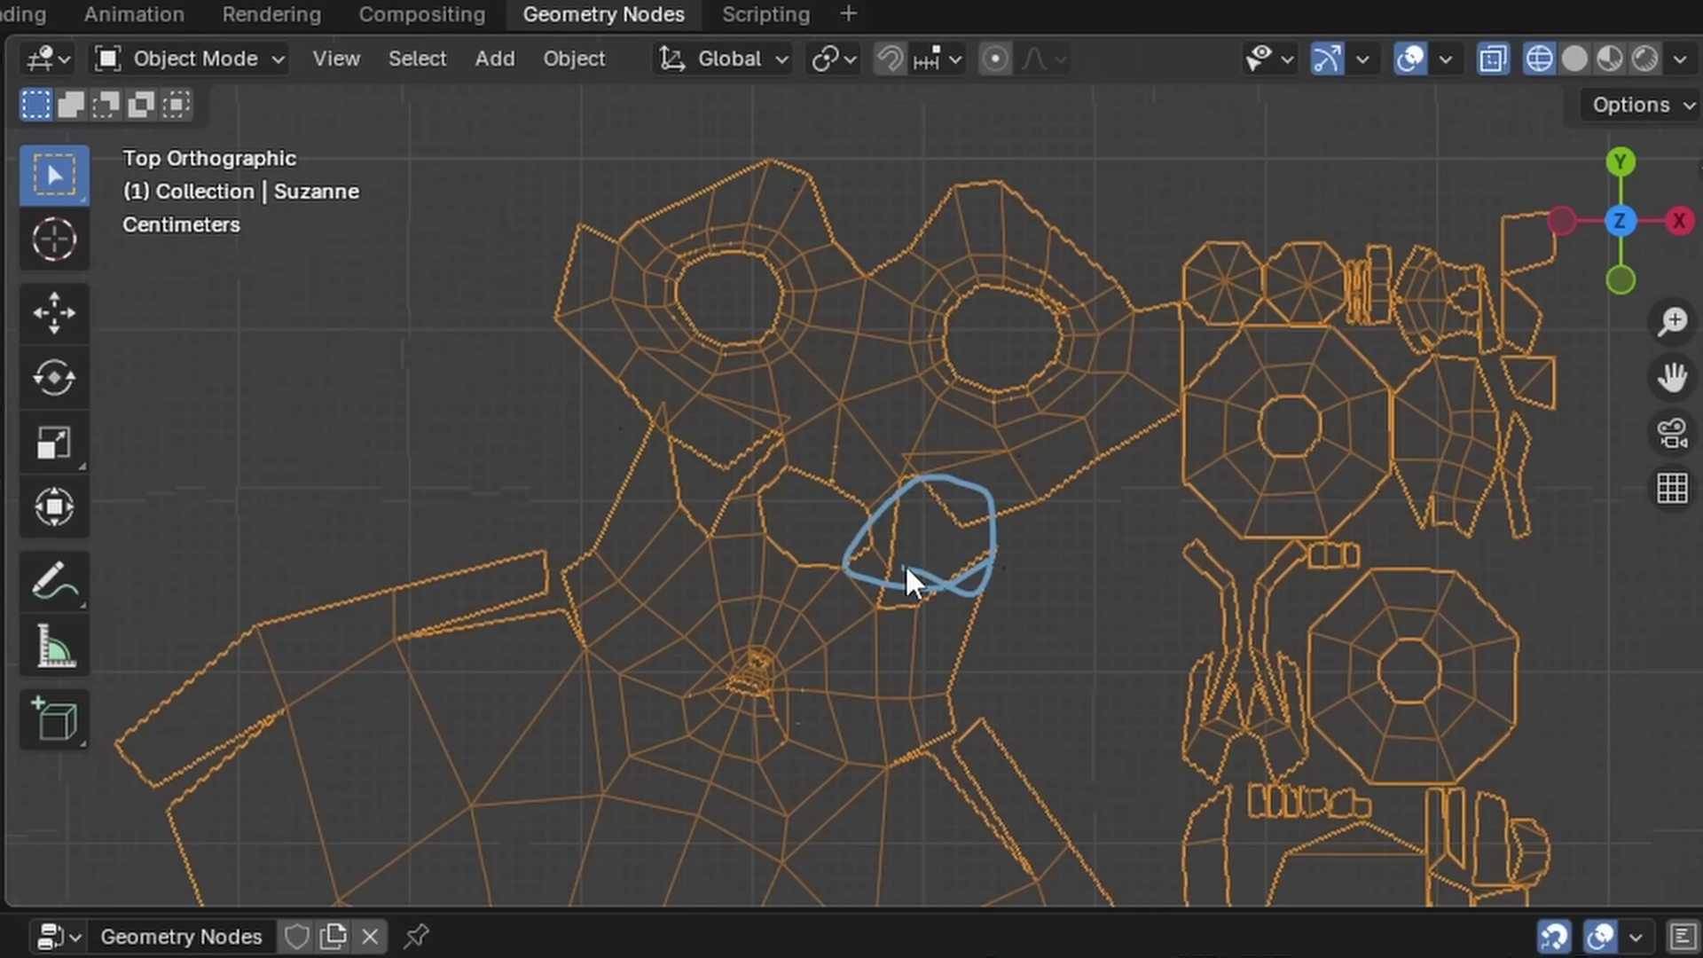
{"action": "scroll", "coordinate": [909, 581], "scroll_direction": "down", "scroll_amount": 5}
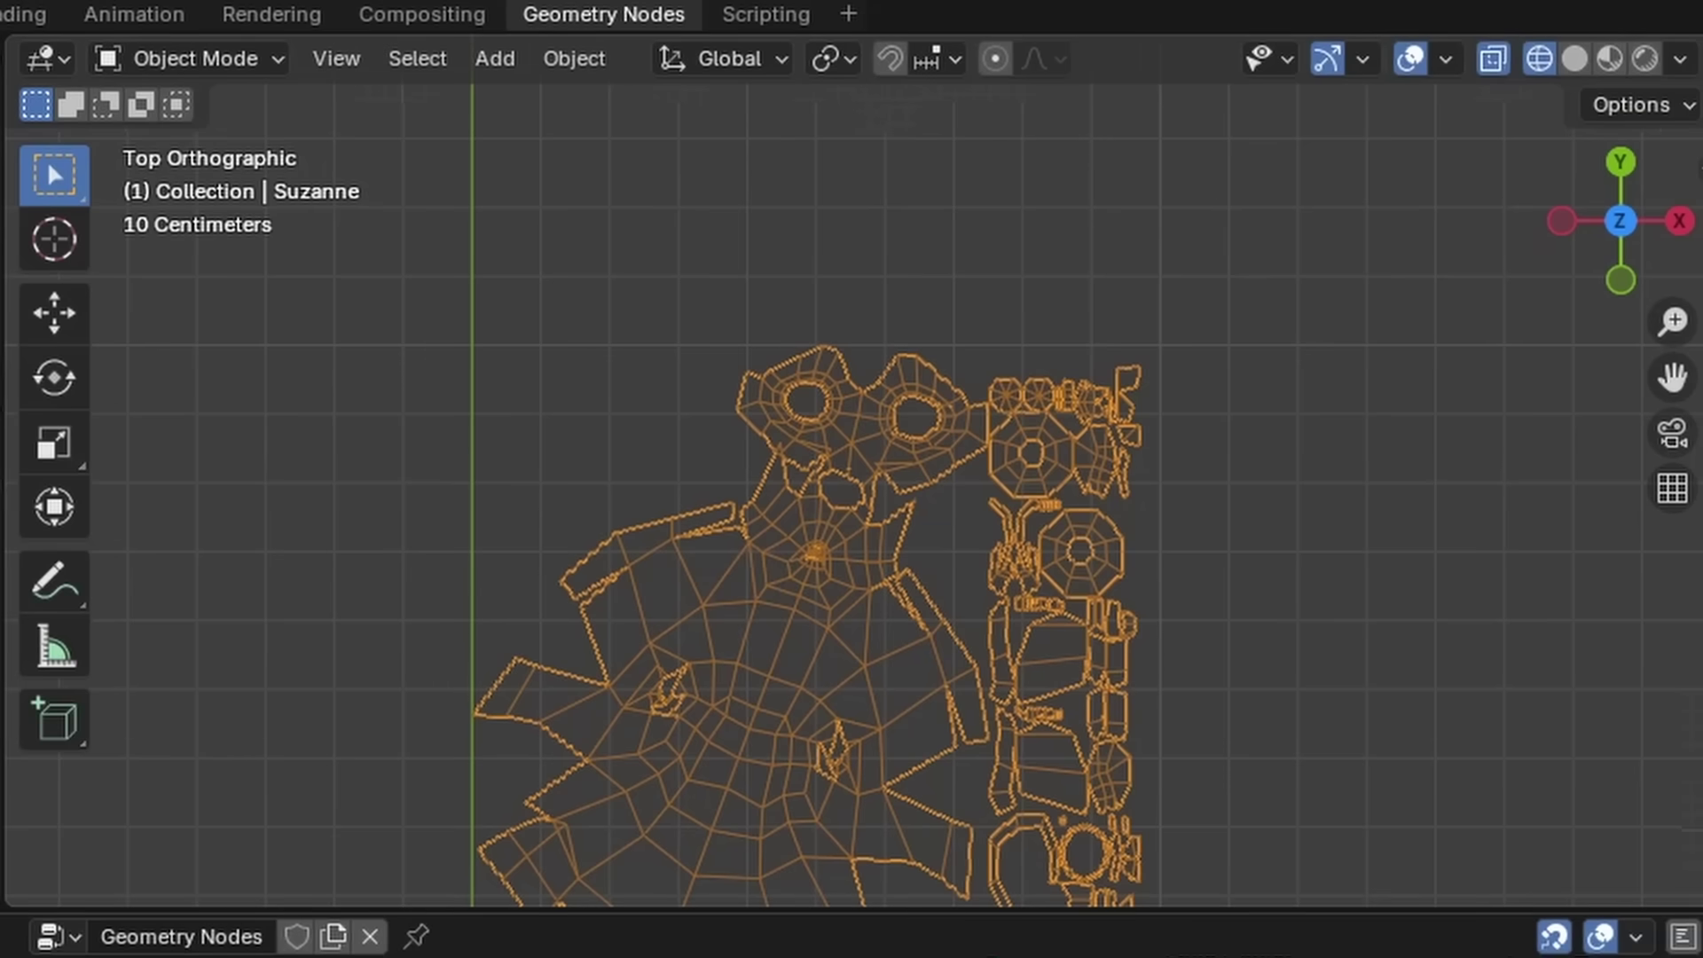
{"action": "scroll", "coordinate": [771, 410], "scroll_direction": "up", "scroll_amount": 4}
{"action": "mouse_move", "coordinate": [771, 411]}
{"action": "left_mouse_down"}
{"action": "mouse_move", "coordinate": [817, 517]}
{"action": "mouse_move", "coordinate": [785, 417]}
{"action": "left_mouse_up"}
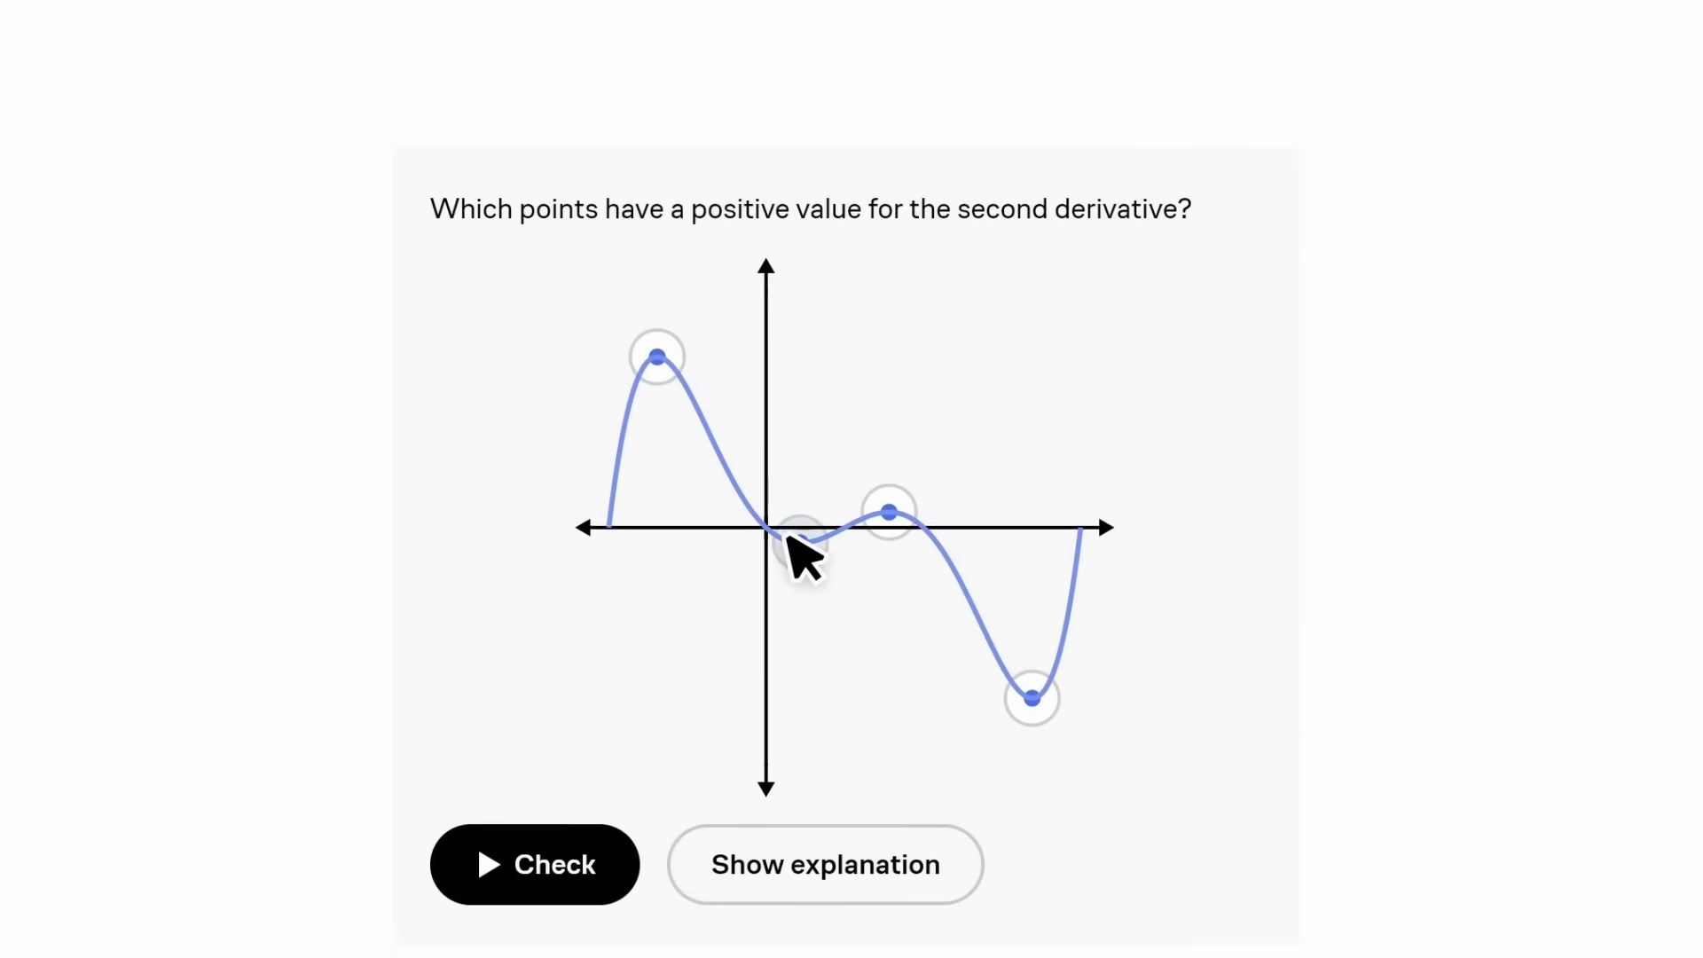
{"action": "left_click", "coordinate": [792, 534]}
{"action": "left_click", "coordinate": [614, 808]}
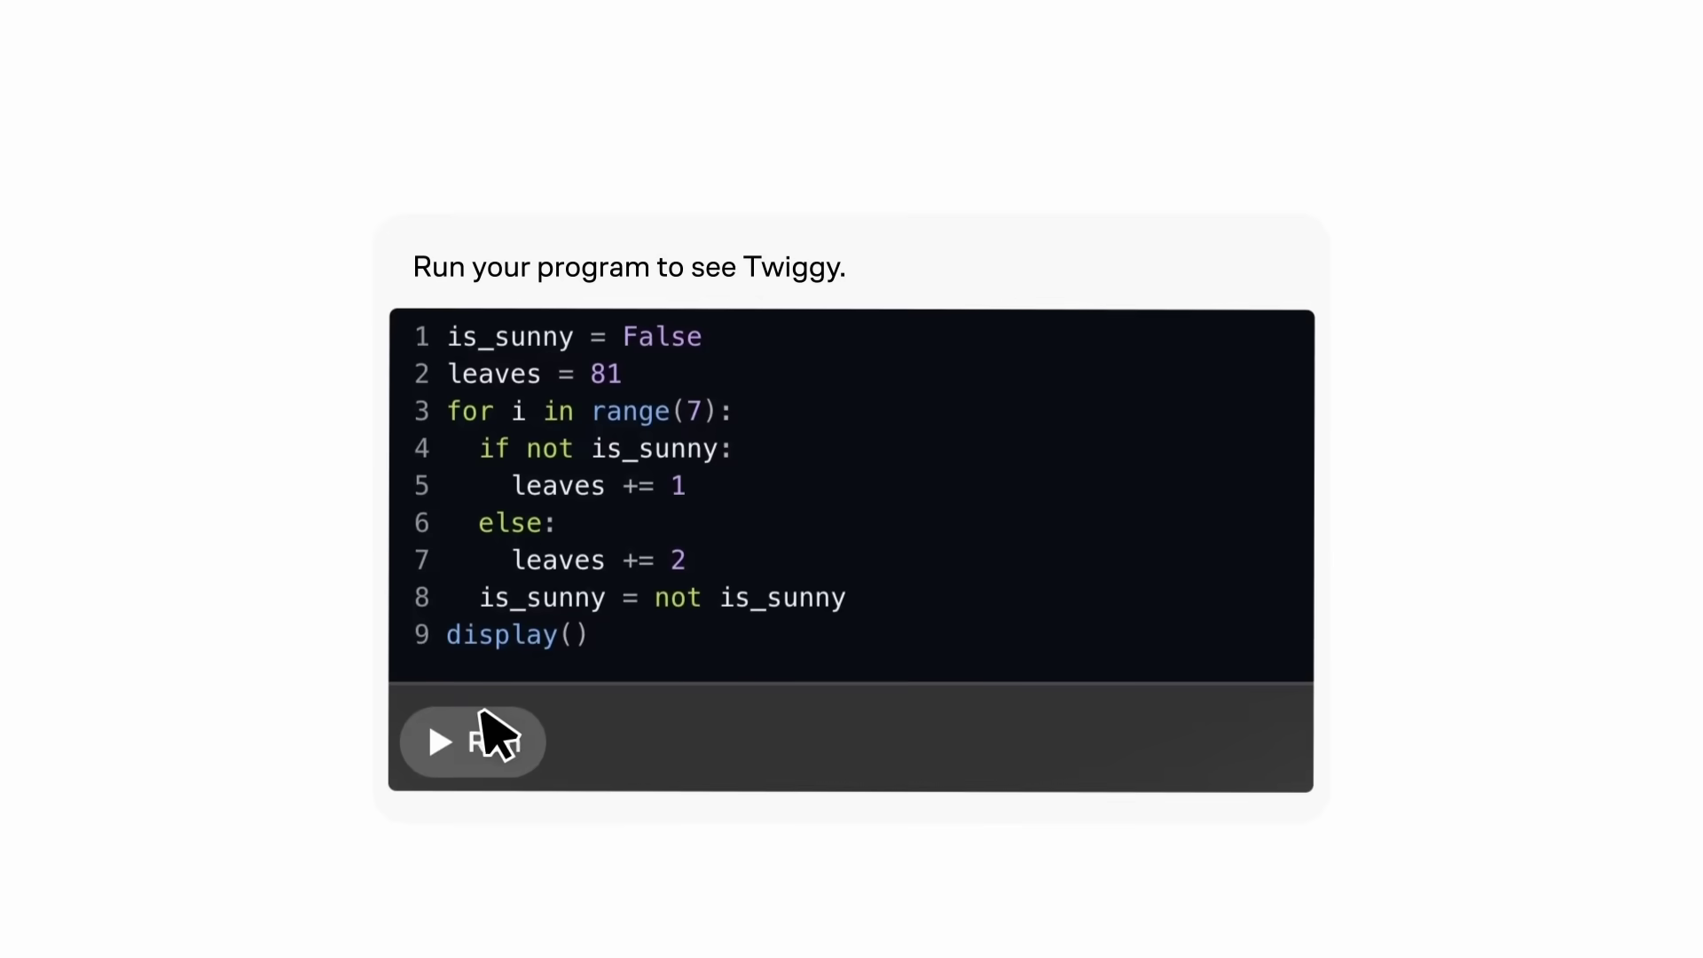
{"action": "left_click", "coordinate": [485, 717]}
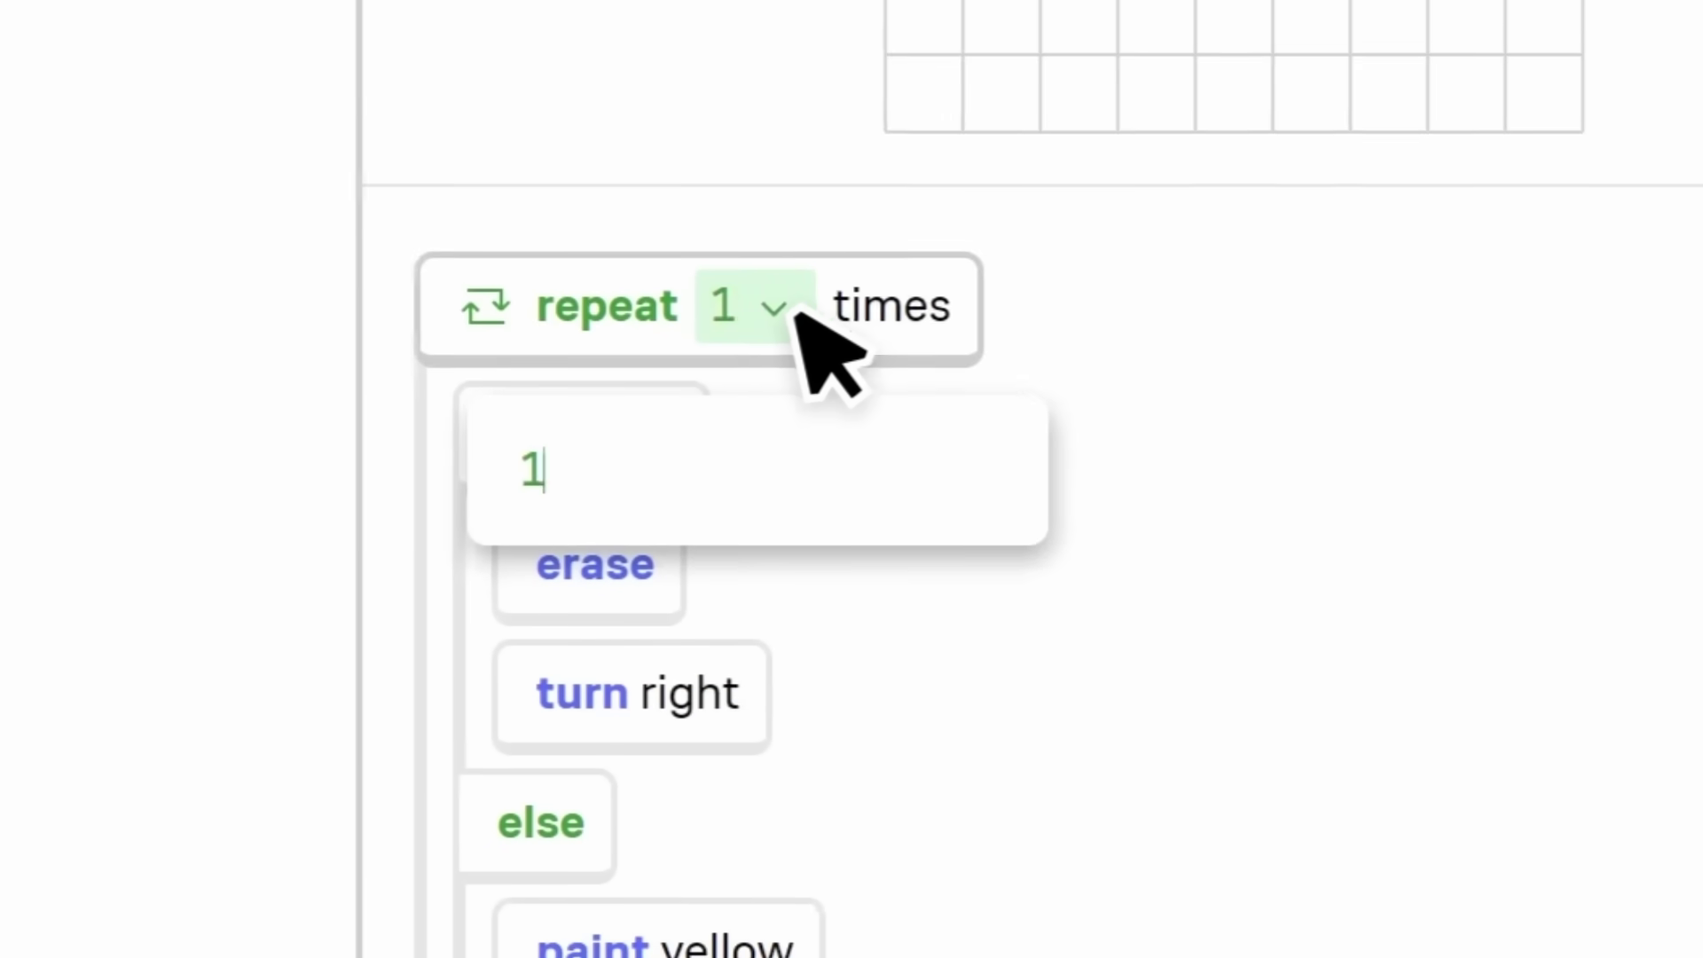
{"action": "type", "text": "200"}
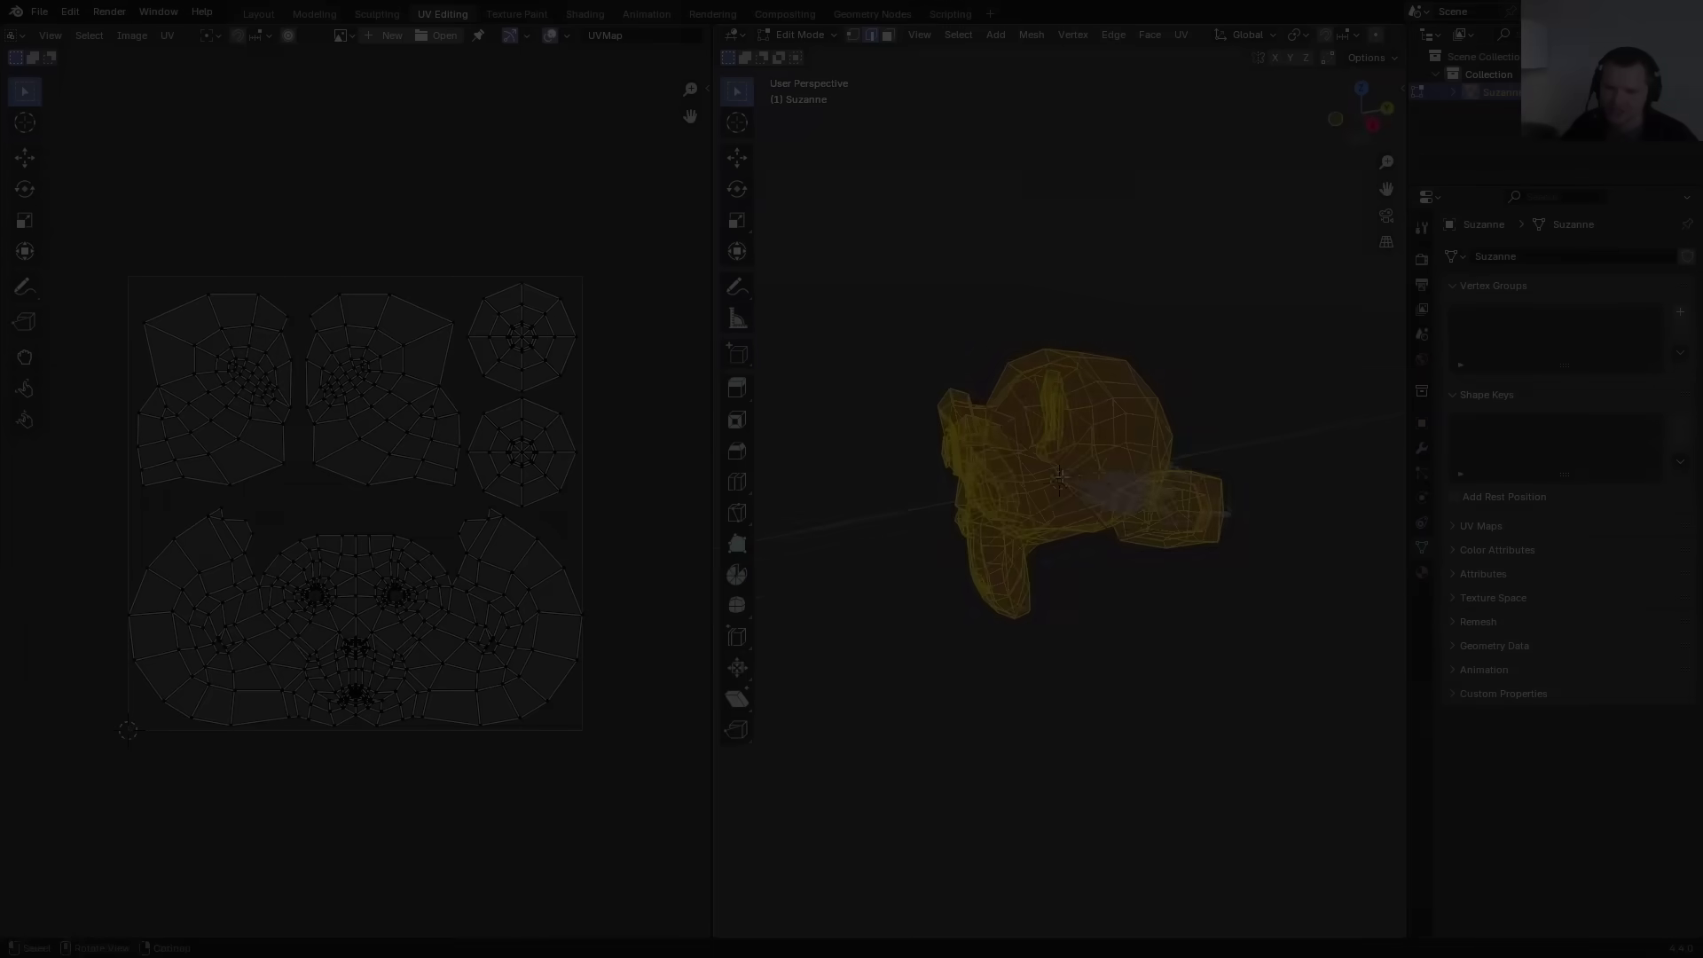
Try Project from View on the whole monkey mesh from a perspective angle and again from its other side.
{"action": "key", "text": "u"}
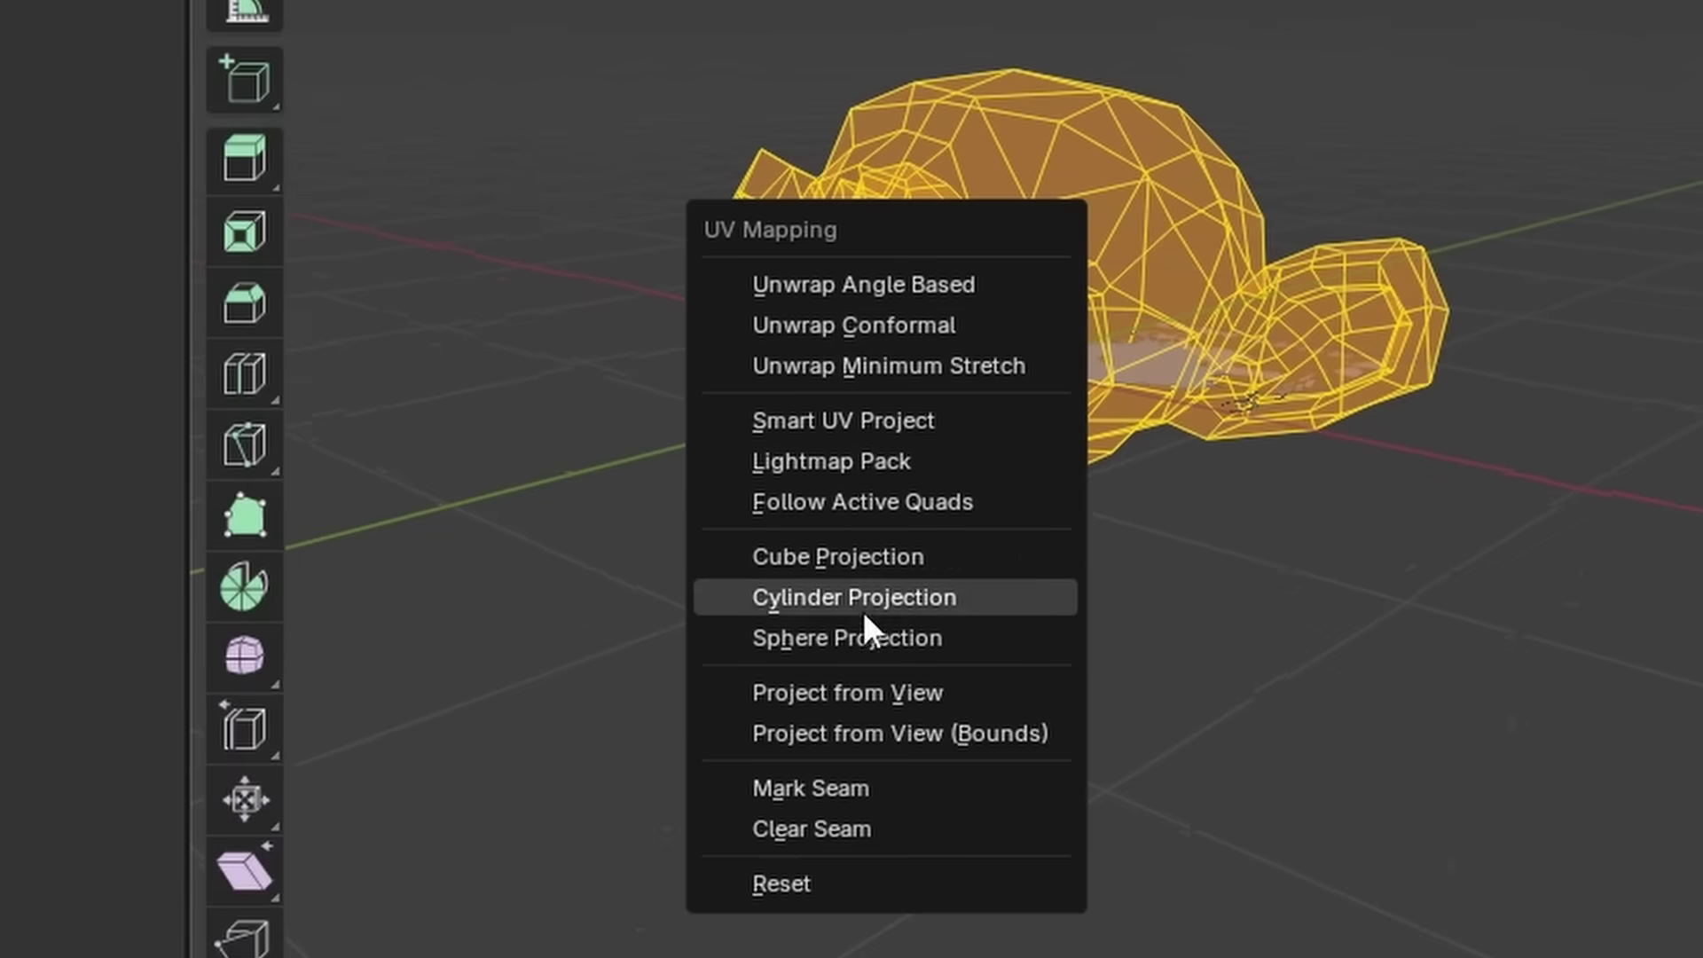
{"action": "left_click", "coordinate": [832, 684]}
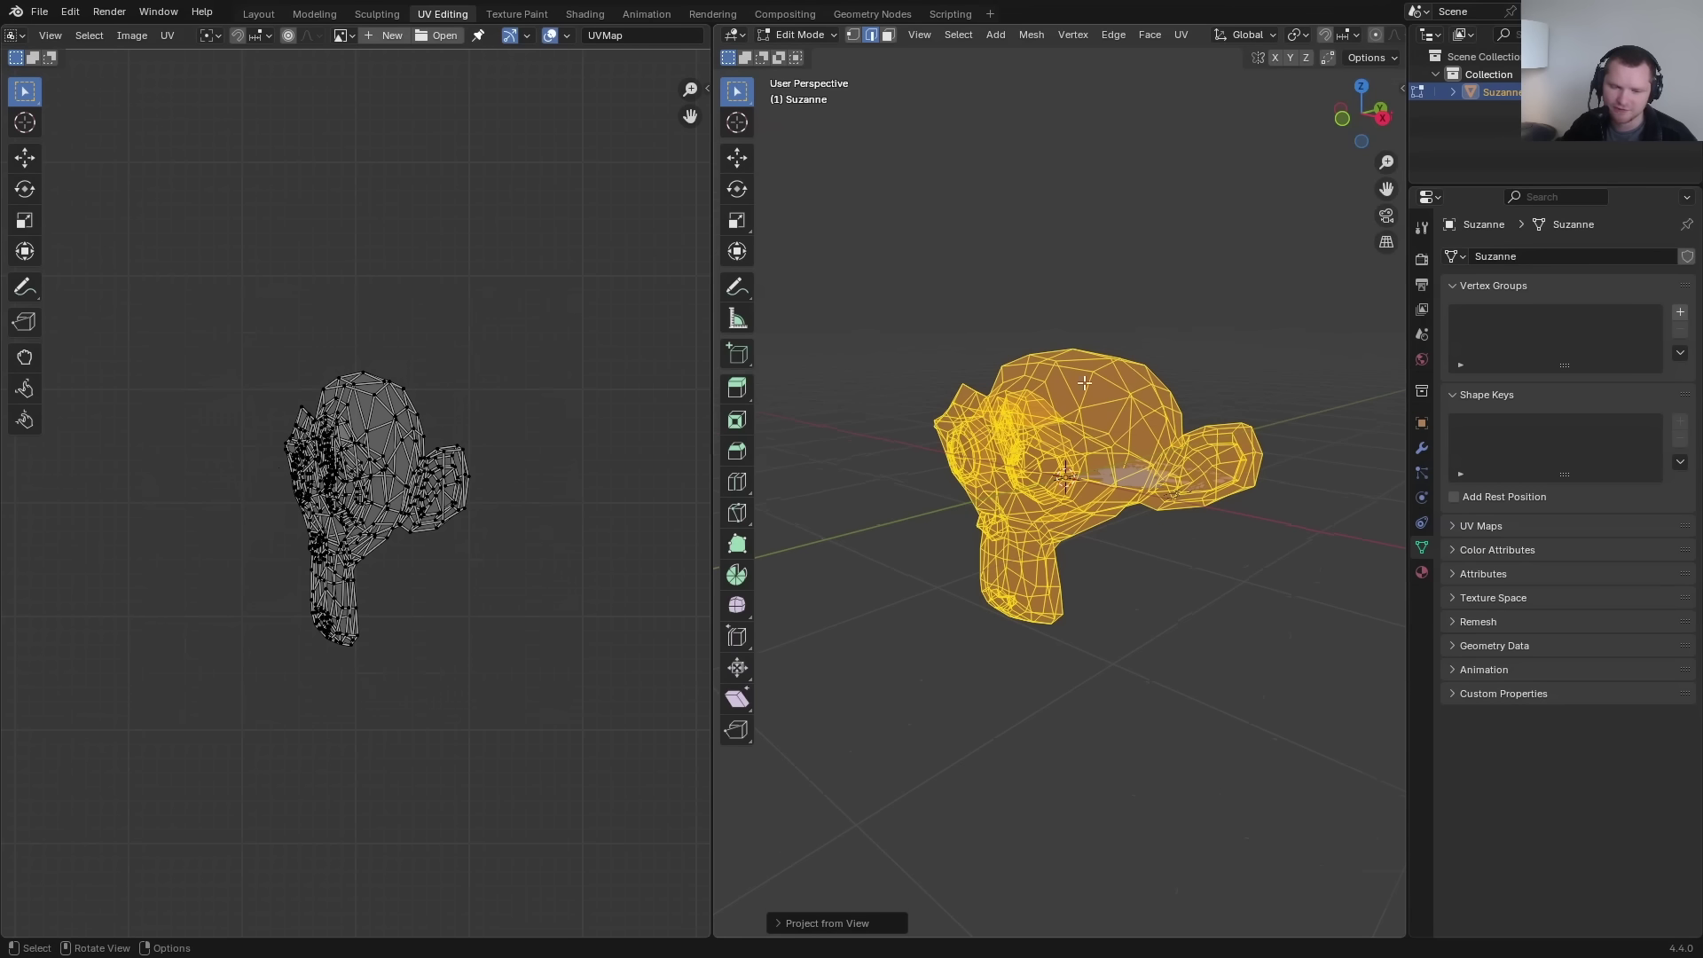
{"action": "middle_click_drag", "start_coordinate": [1083, 382], "coordinate": [1262, 441]}
{"action": "key", "text": "u"}
{"action": "left_click", "coordinate": [1061, 448]}
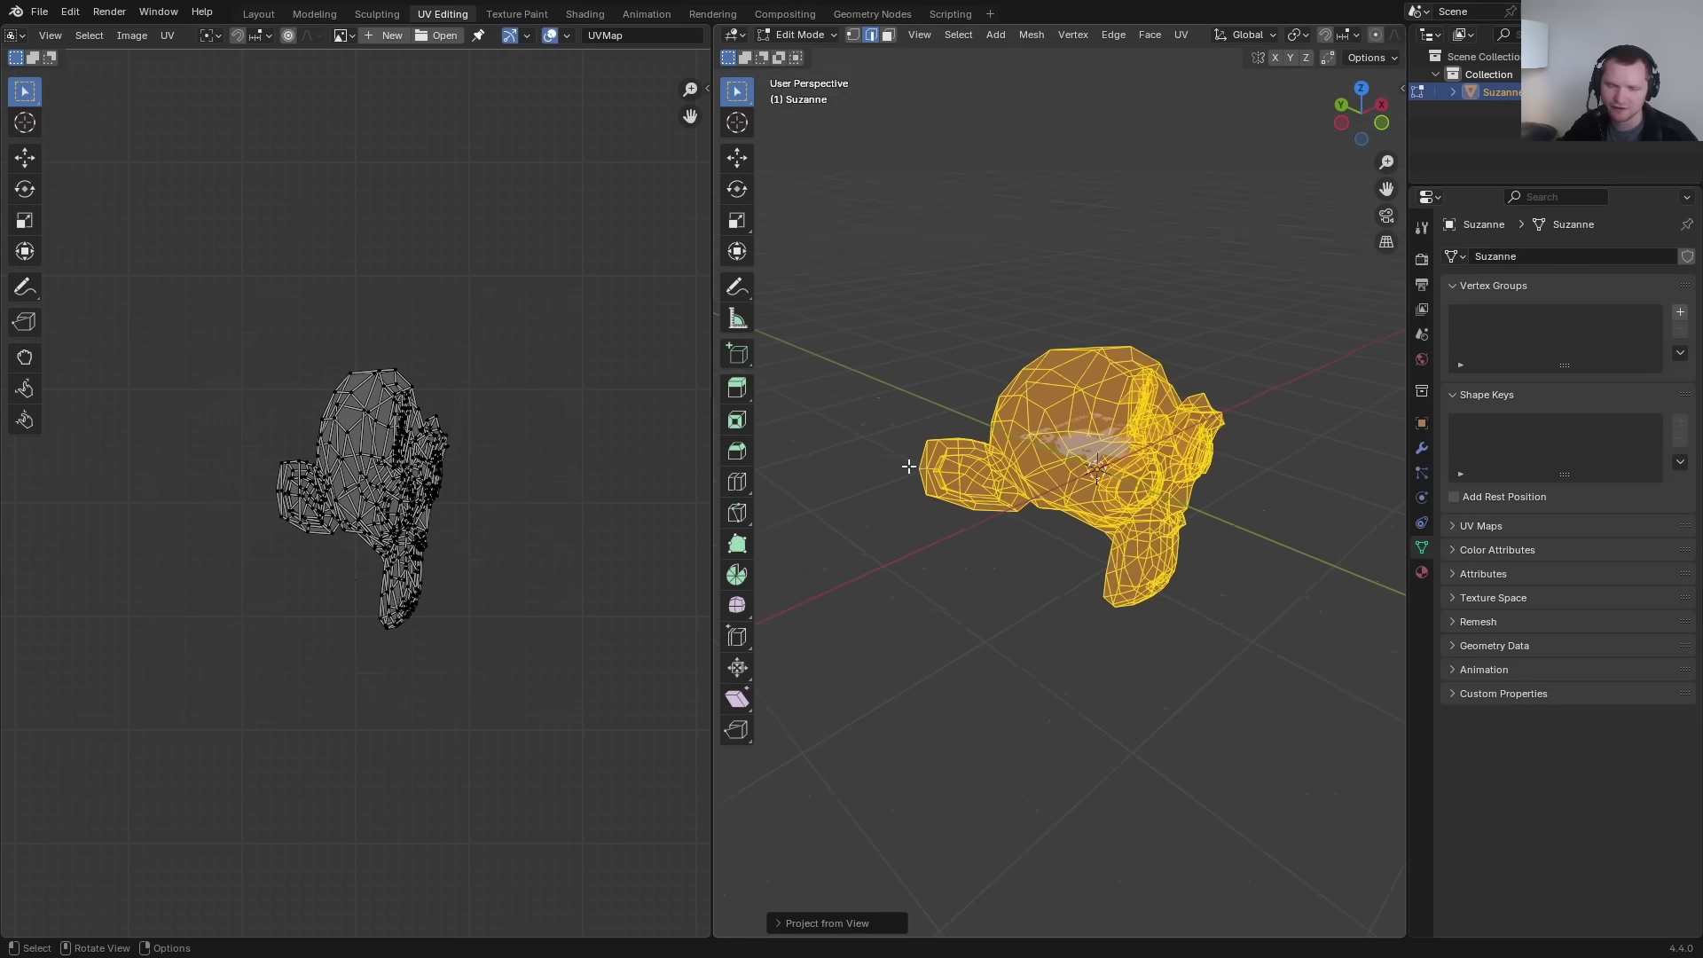
{"action": "middle_click_drag", "start_coordinate": [1070, 420], "coordinate": [1074, 440]}
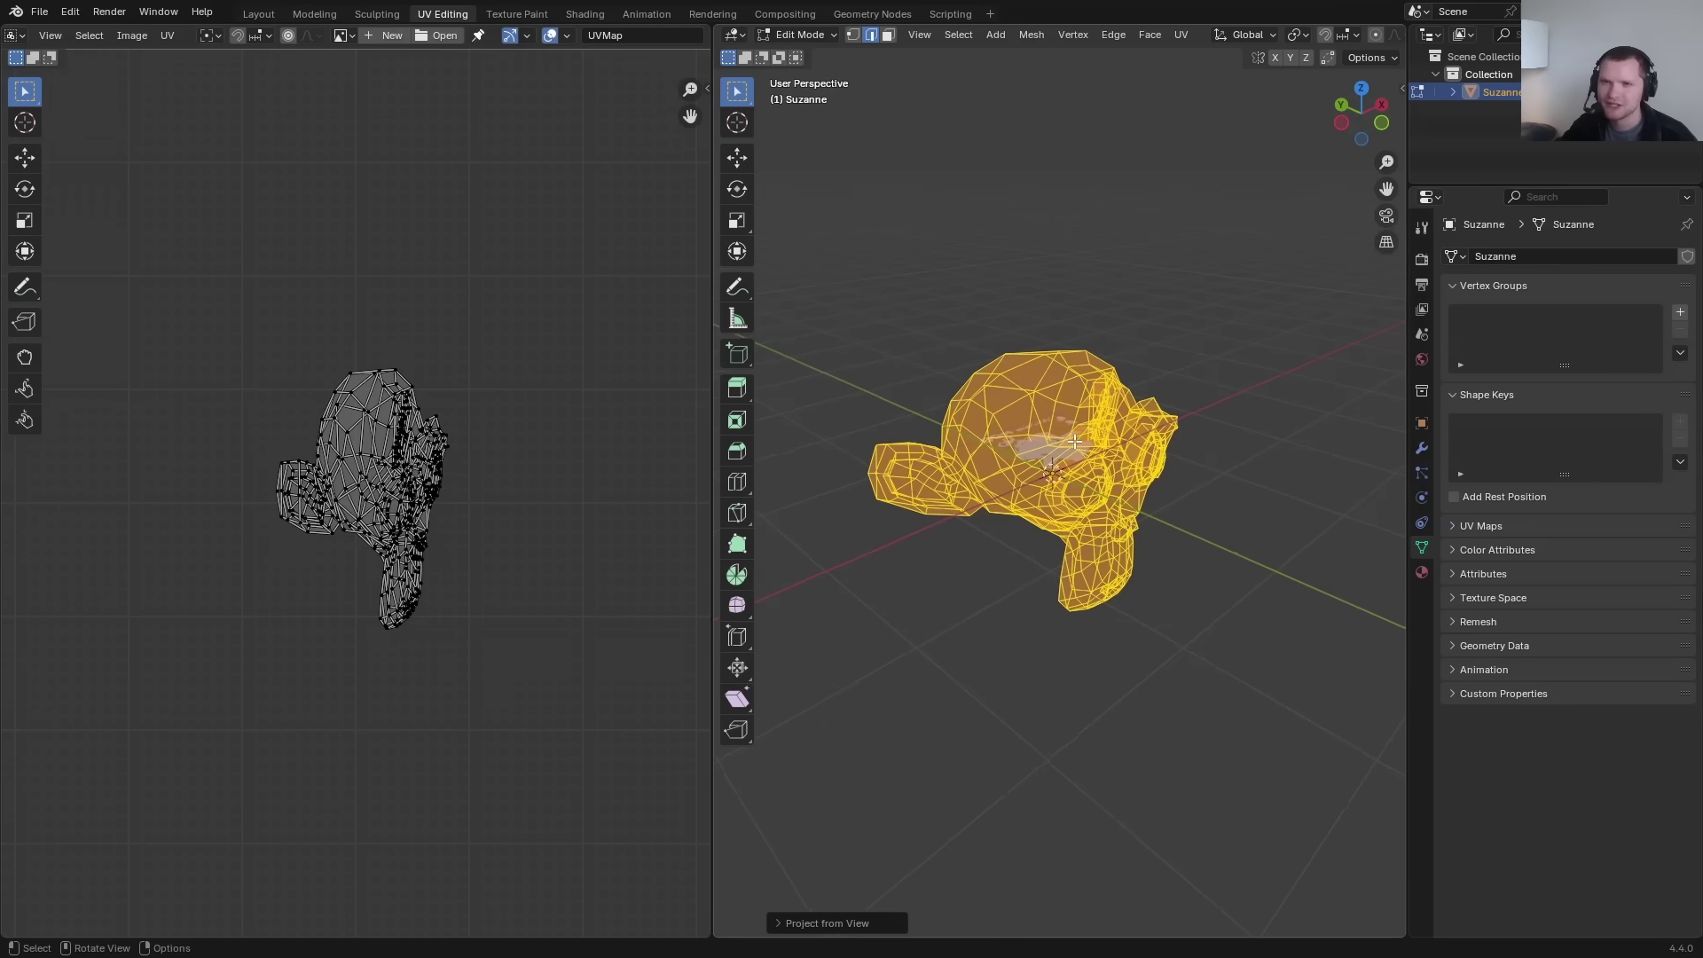
Project the monkey's UVs from the top view and scale the projected layout up to nearly fill the UV square.
{"action": "left_click", "coordinate": [1363, 87]}
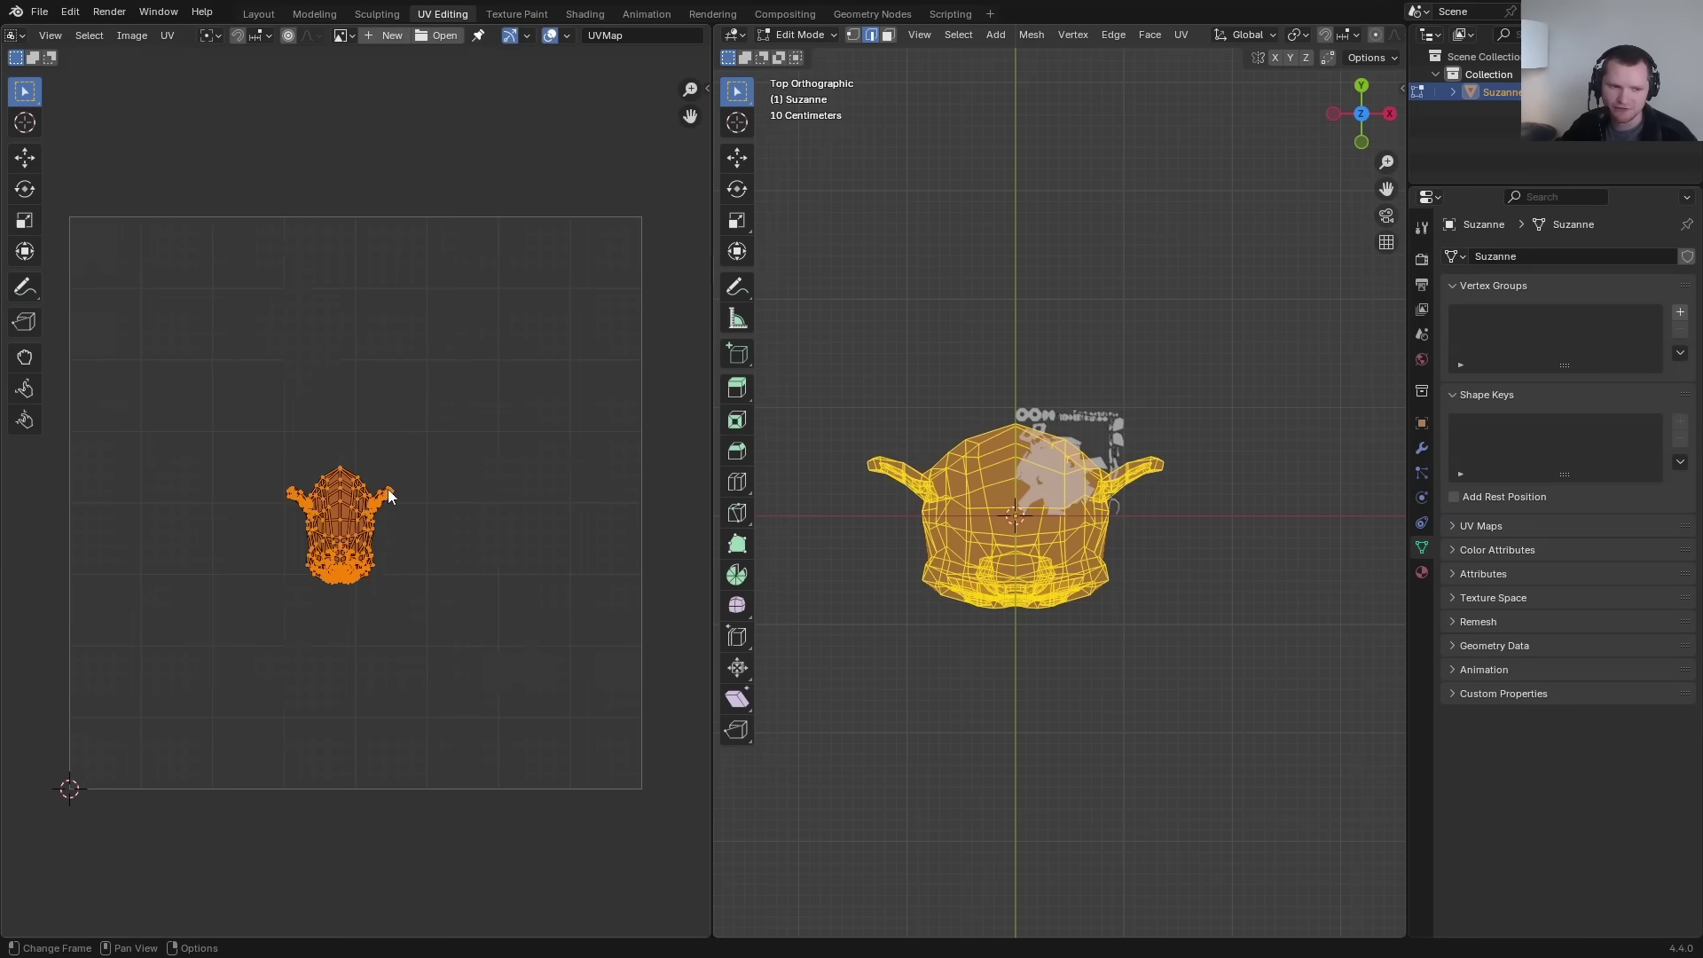
{"action": "key", "text": "s"}
{"action": "left_click", "coordinate": [586, 469]}
Project the monkey's UVs from the front view and again from the side view.
{"action": "left_click", "coordinate": [1361, 142]}
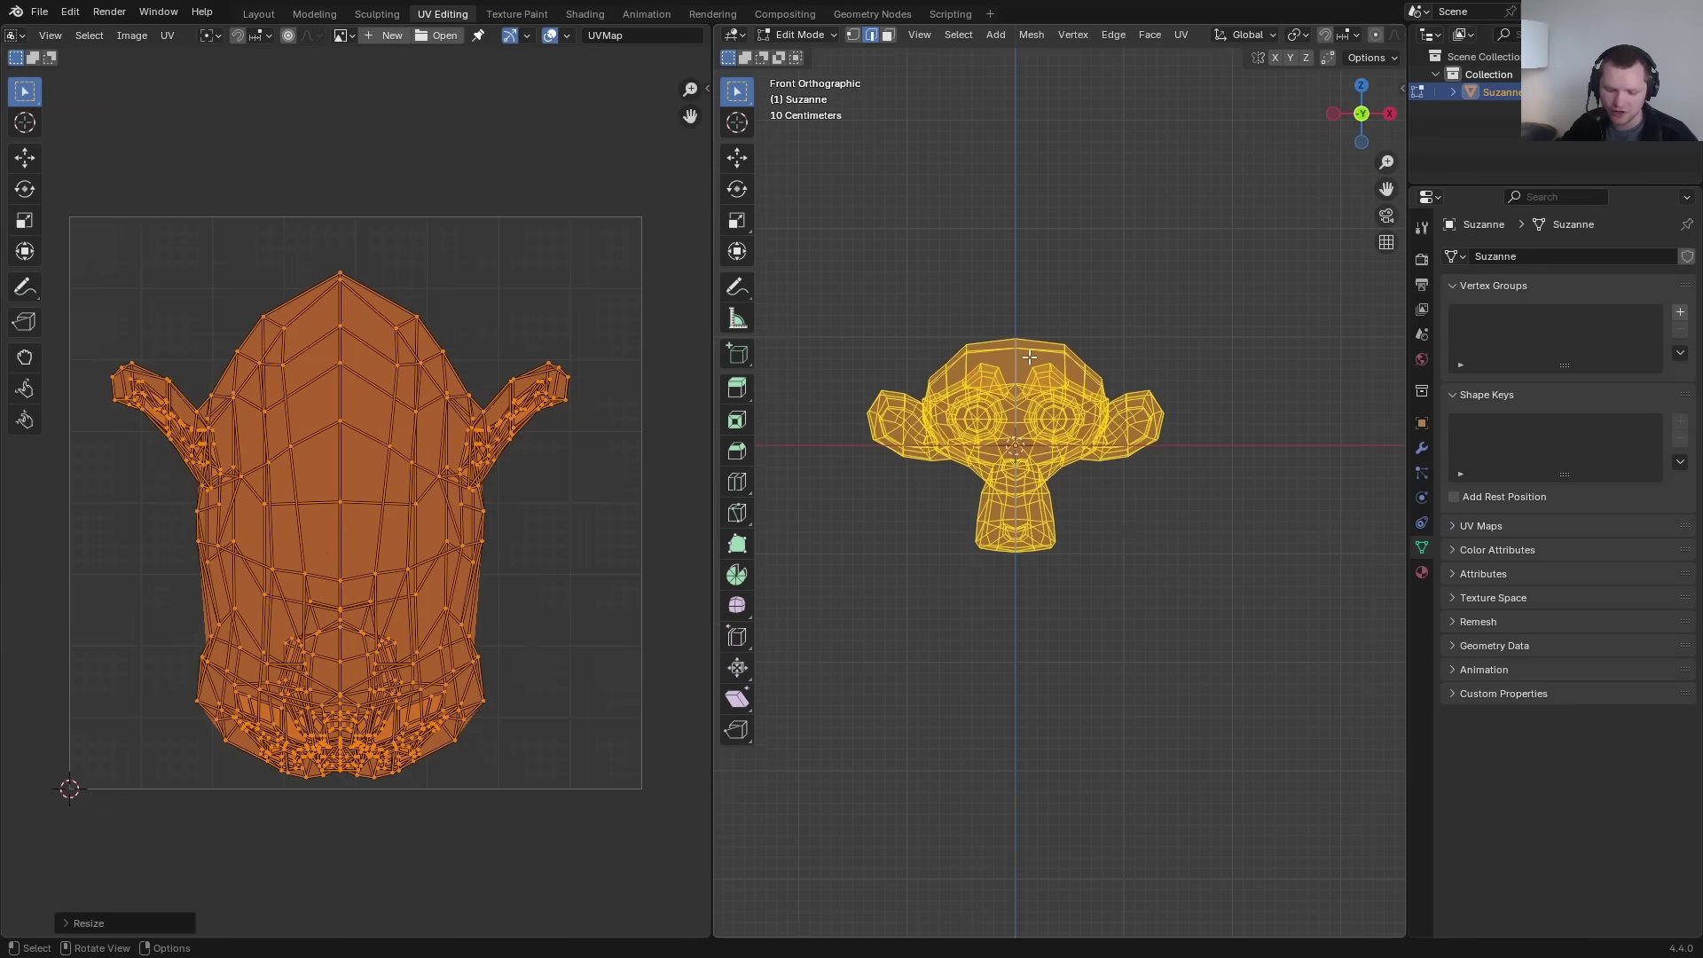
{"action": "key", "text": "u"}
{"action": "left_click", "coordinate": [1029, 356]}
{"action": "left_click", "coordinate": [1334, 110]}
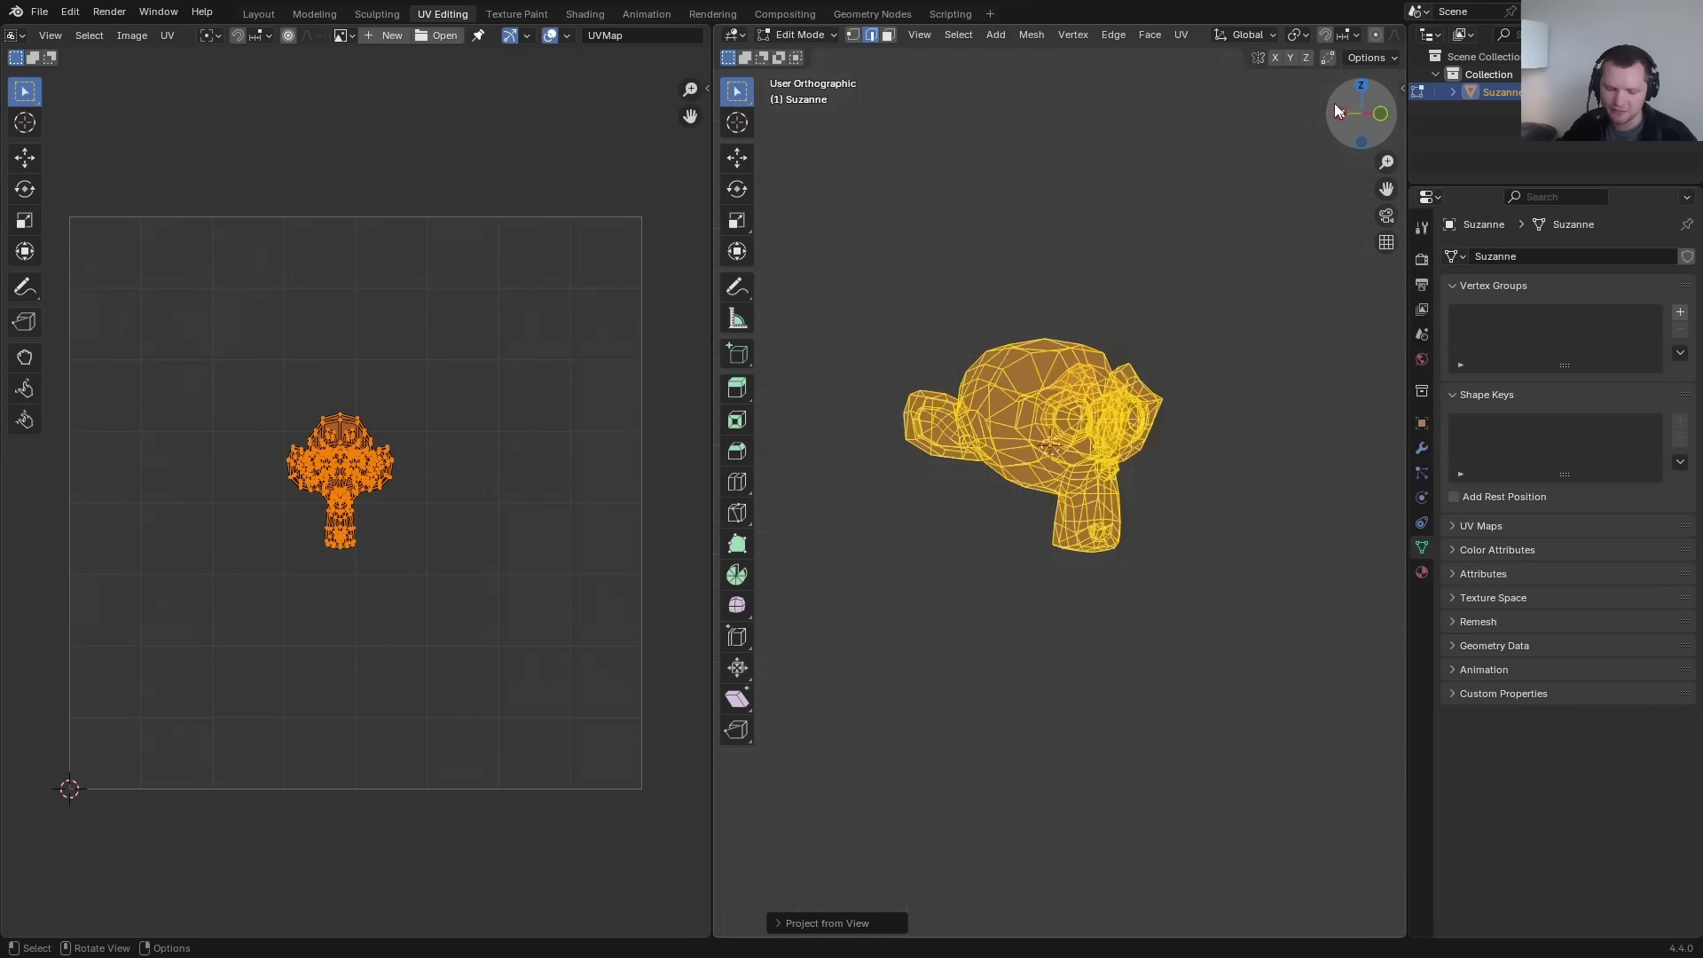
{"action": "key", "text": "u"}
{"action": "left_click", "coordinate": [1073, 276]}
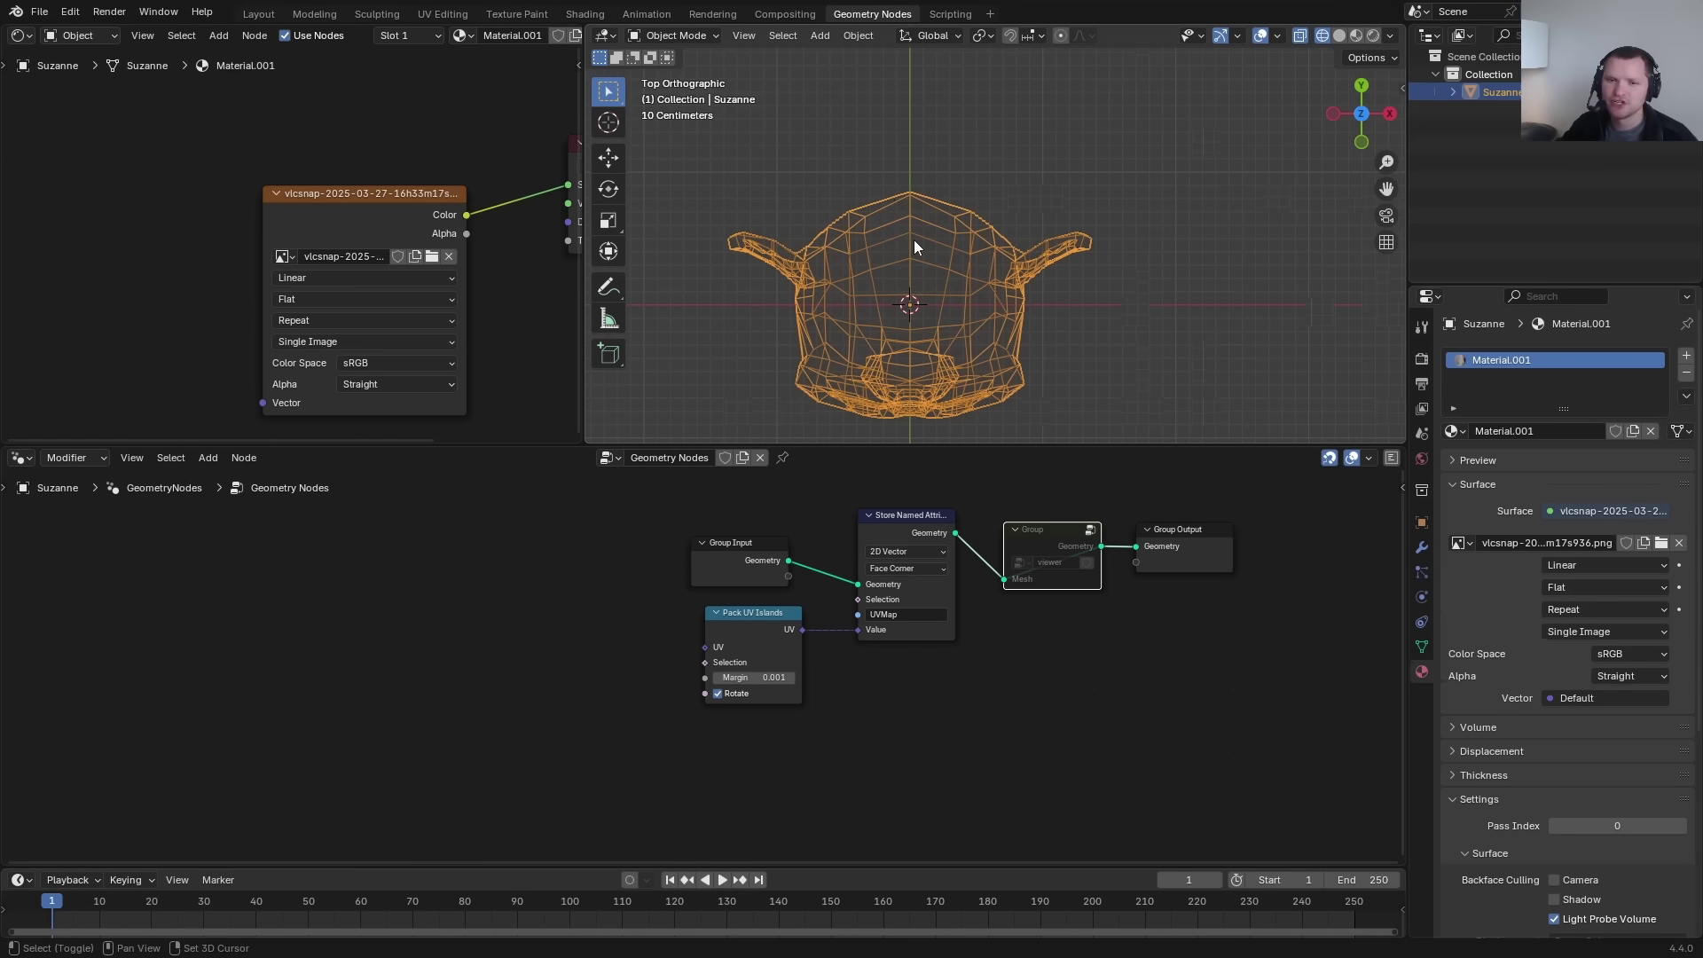
Add a Position node and feed it into a new Vector Math node set to Multiply.
{"action": "middle_click_drag", "start_coordinate": [915, 240], "coordinate": [915, 235], "text": "shift"}
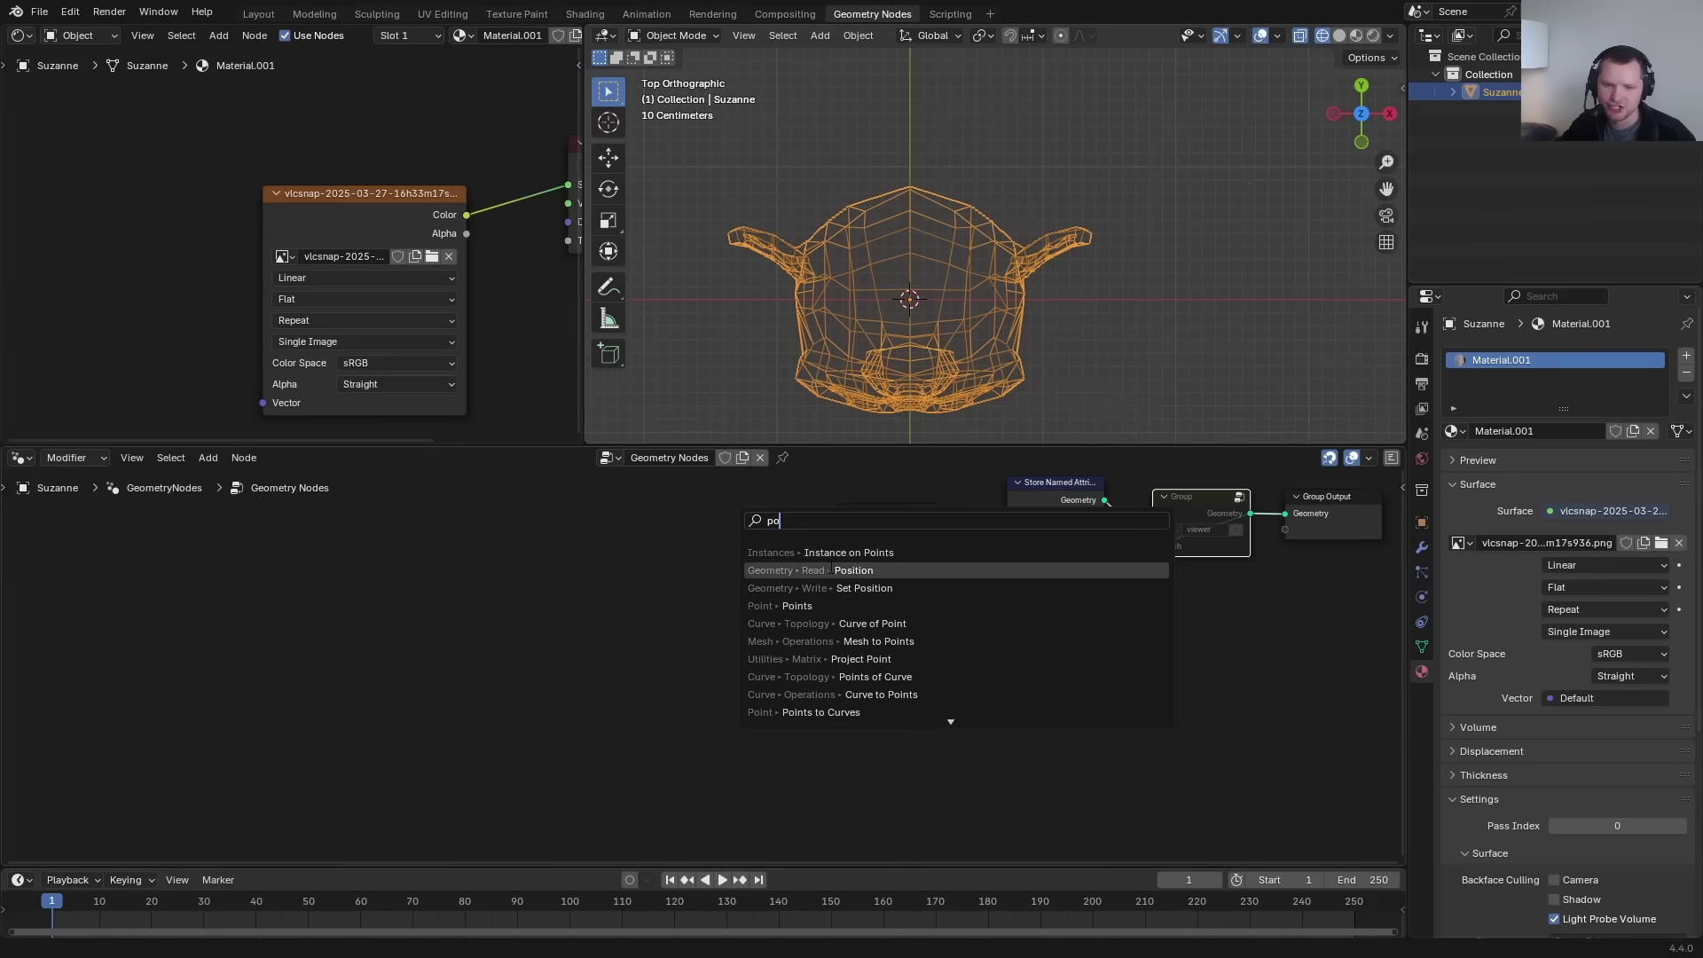
{"action": "left_click", "coordinate": [772, 570]}
{"action": "left_click", "coordinate": [474, 583]}
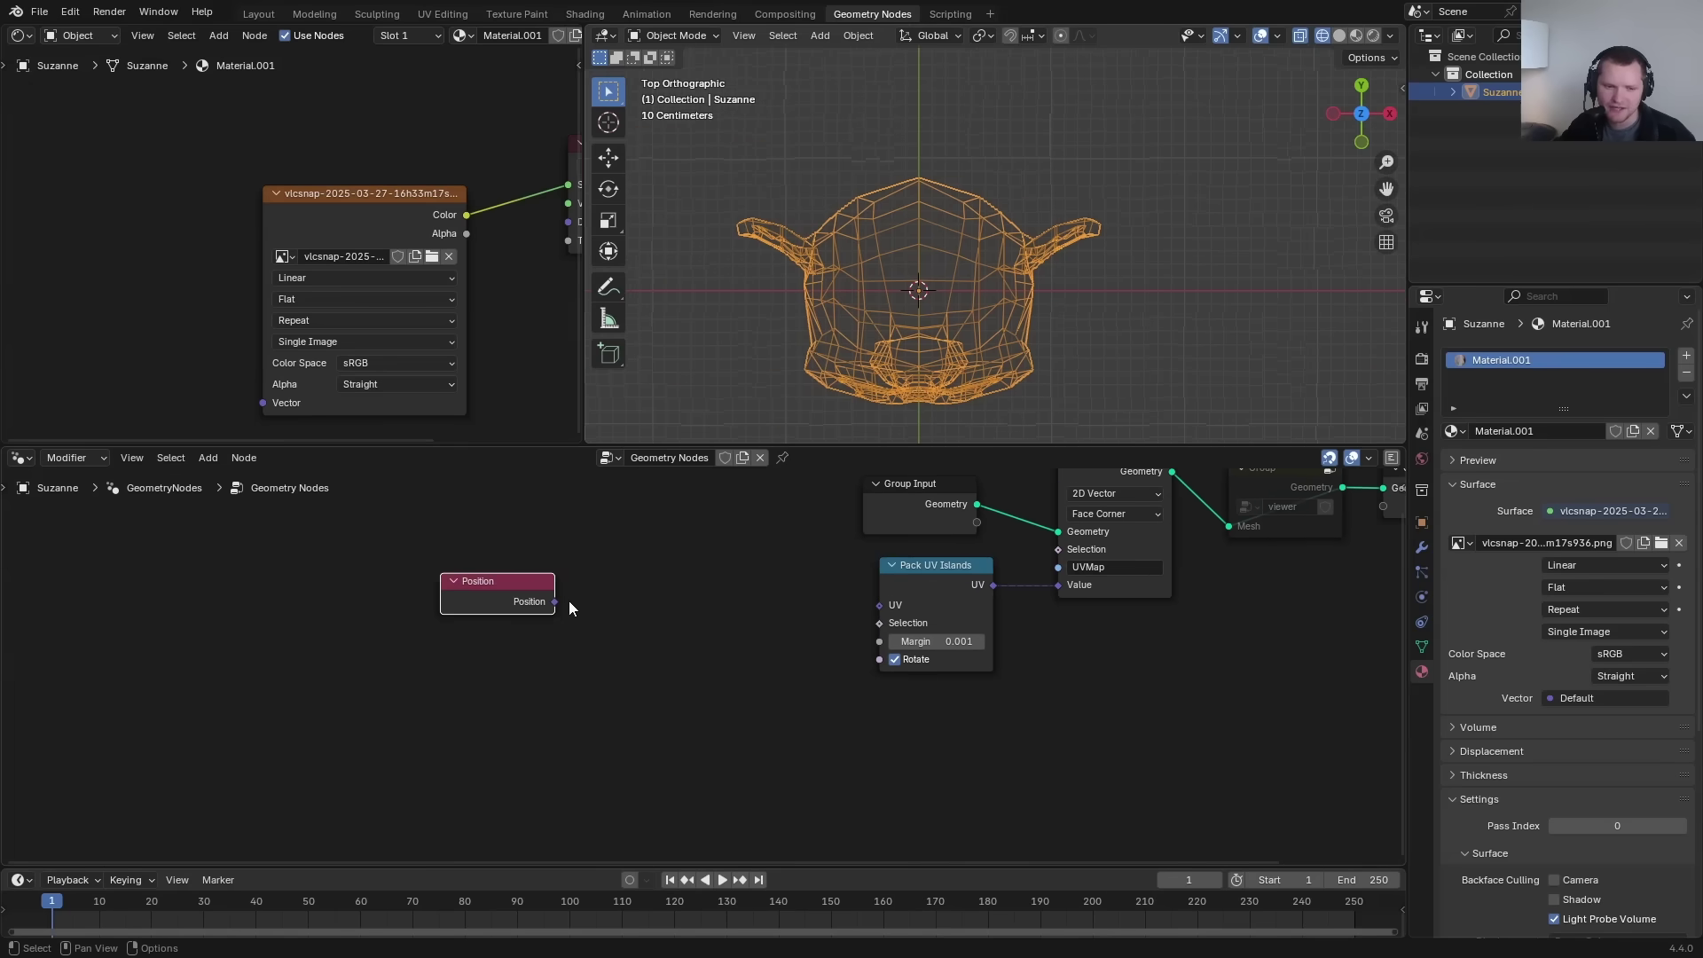
{"action": "left_click_drag", "start_coordinate": [576, 611], "coordinate": [620, 637]}
{"action": "type", "text": "mul"}
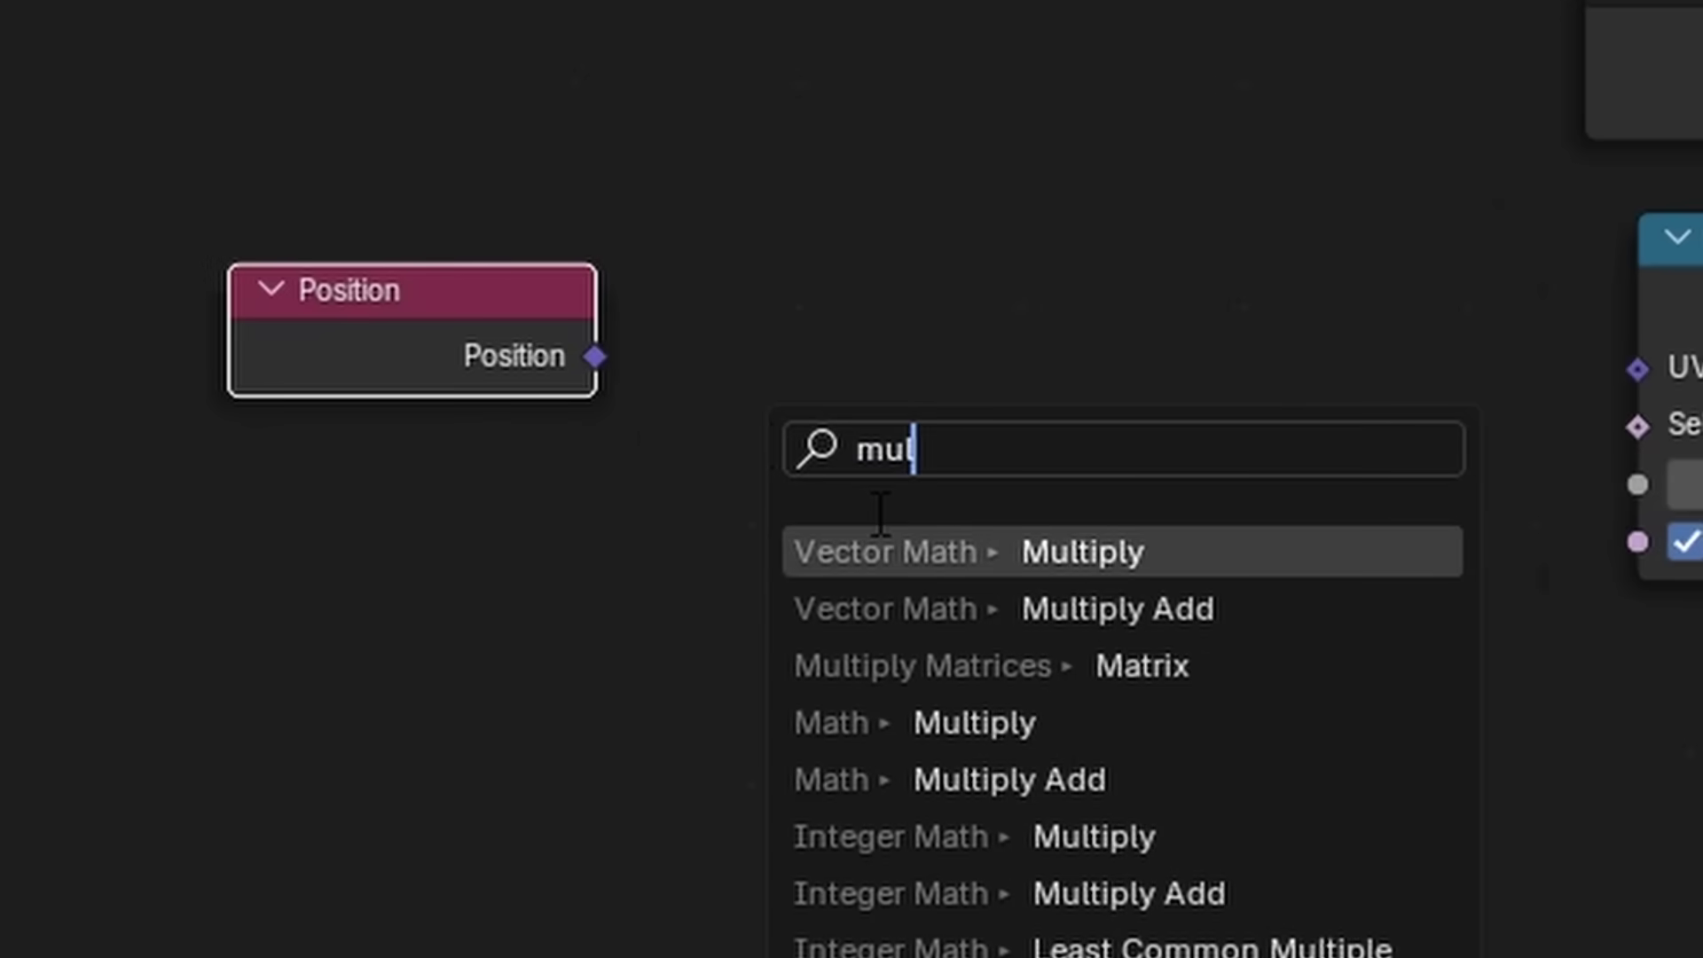
{"action": "key", "text": "Return"}
{"action": "left_click", "coordinate": [828, 364]}
Set the Multiply node's X and Y factors to 1 and connect its result to the UV input of Pack UV Islands.
{"action": "left_click_drag", "start_coordinate": [866, 654], "coordinate": [866, 603]}
{"action": "type", "text": "1"}
{"action": "key", "text": "Return"}
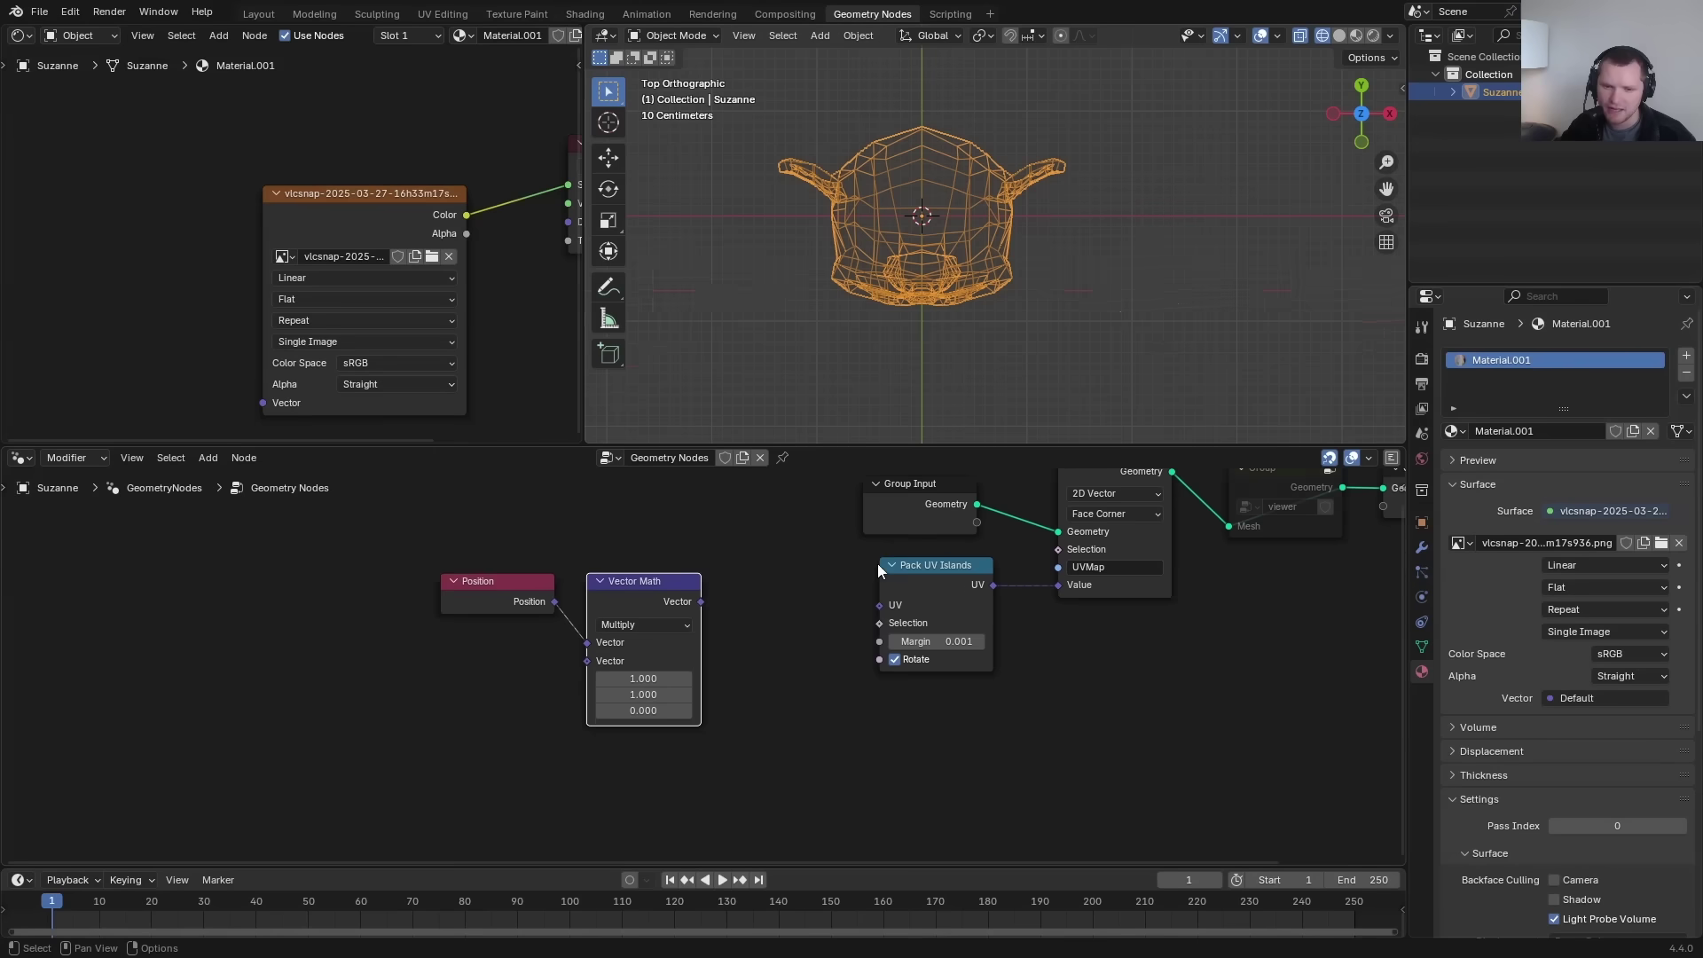
{"action": "middle_click_drag", "start_coordinate": [877, 562], "coordinate": [796, 616]}
{"action": "mouse_move", "coordinate": [620, 655]}
{"action": "left_mouse_down"}
{"action": "mouse_move", "coordinate": [799, 659]}
{"action": "mouse_move", "coordinate": [793, 636]}
{"action": "left_mouse_up"}
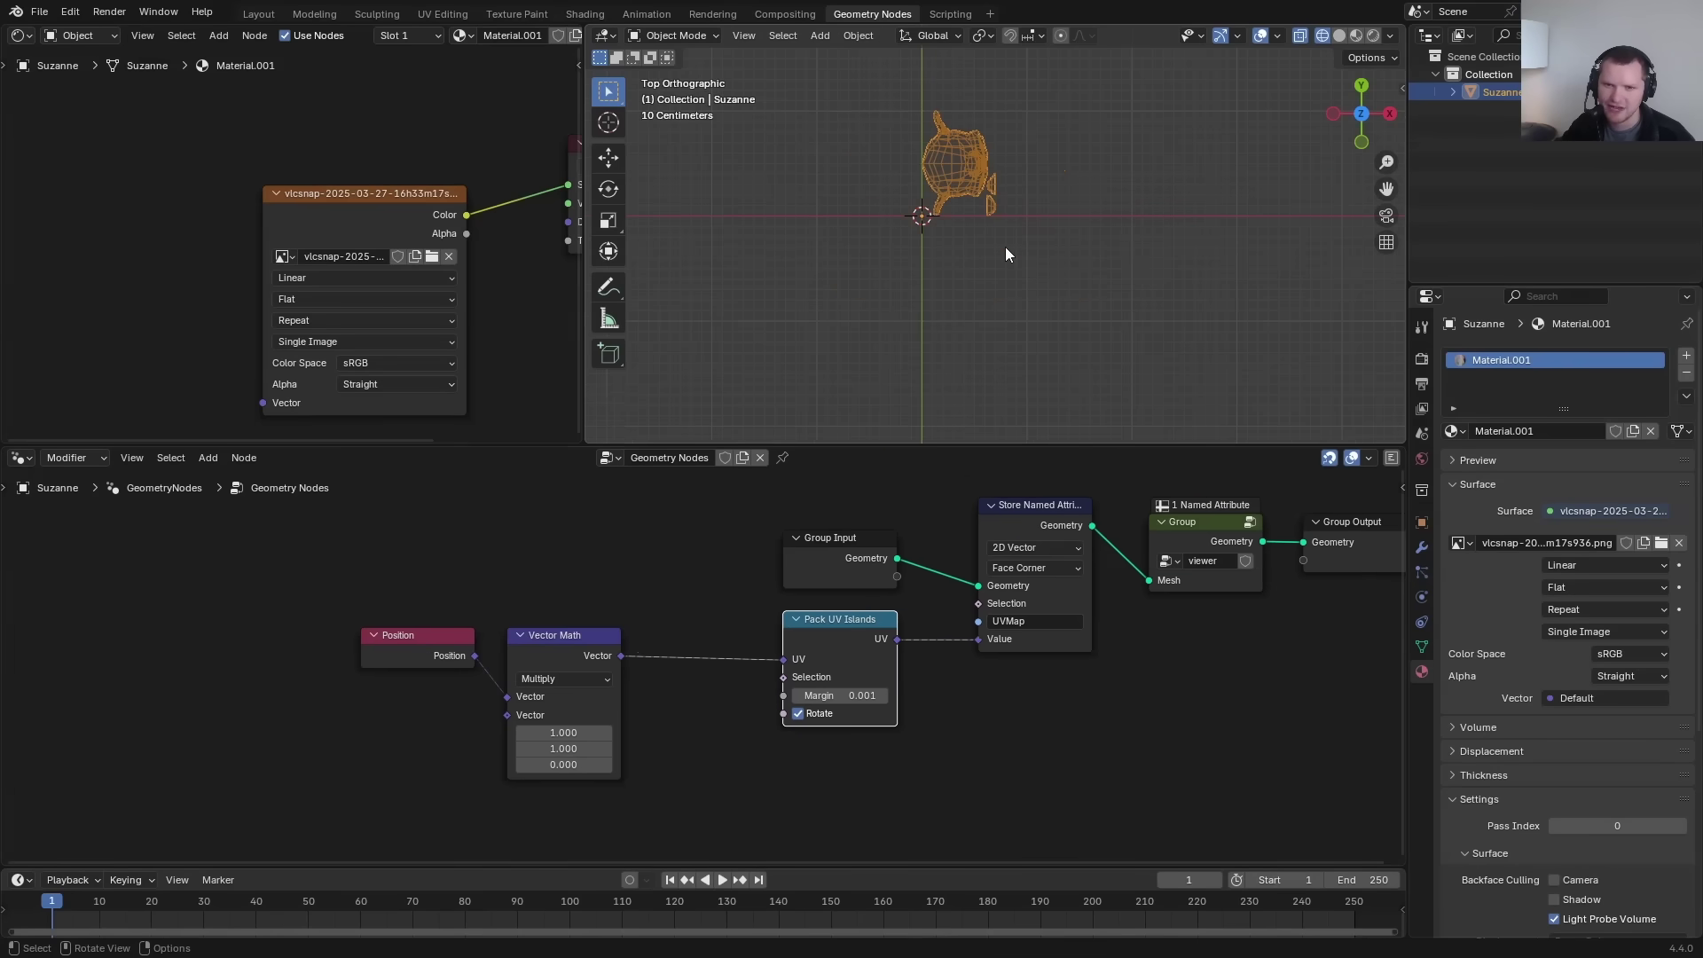
Mute and unmute the Pack UV Islands node to compare the packed layout with the plain top projection.
{"action": "middle_click_drag", "start_coordinate": [962, 213], "coordinate": [983, 271], "text": "shift"}
{"action": "scroll", "coordinate": [982, 272], "scroll_direction": "up", "scroll_amount": 4}
{"action": "key", "text": "m"}
{"action": "key", "text": "m"}
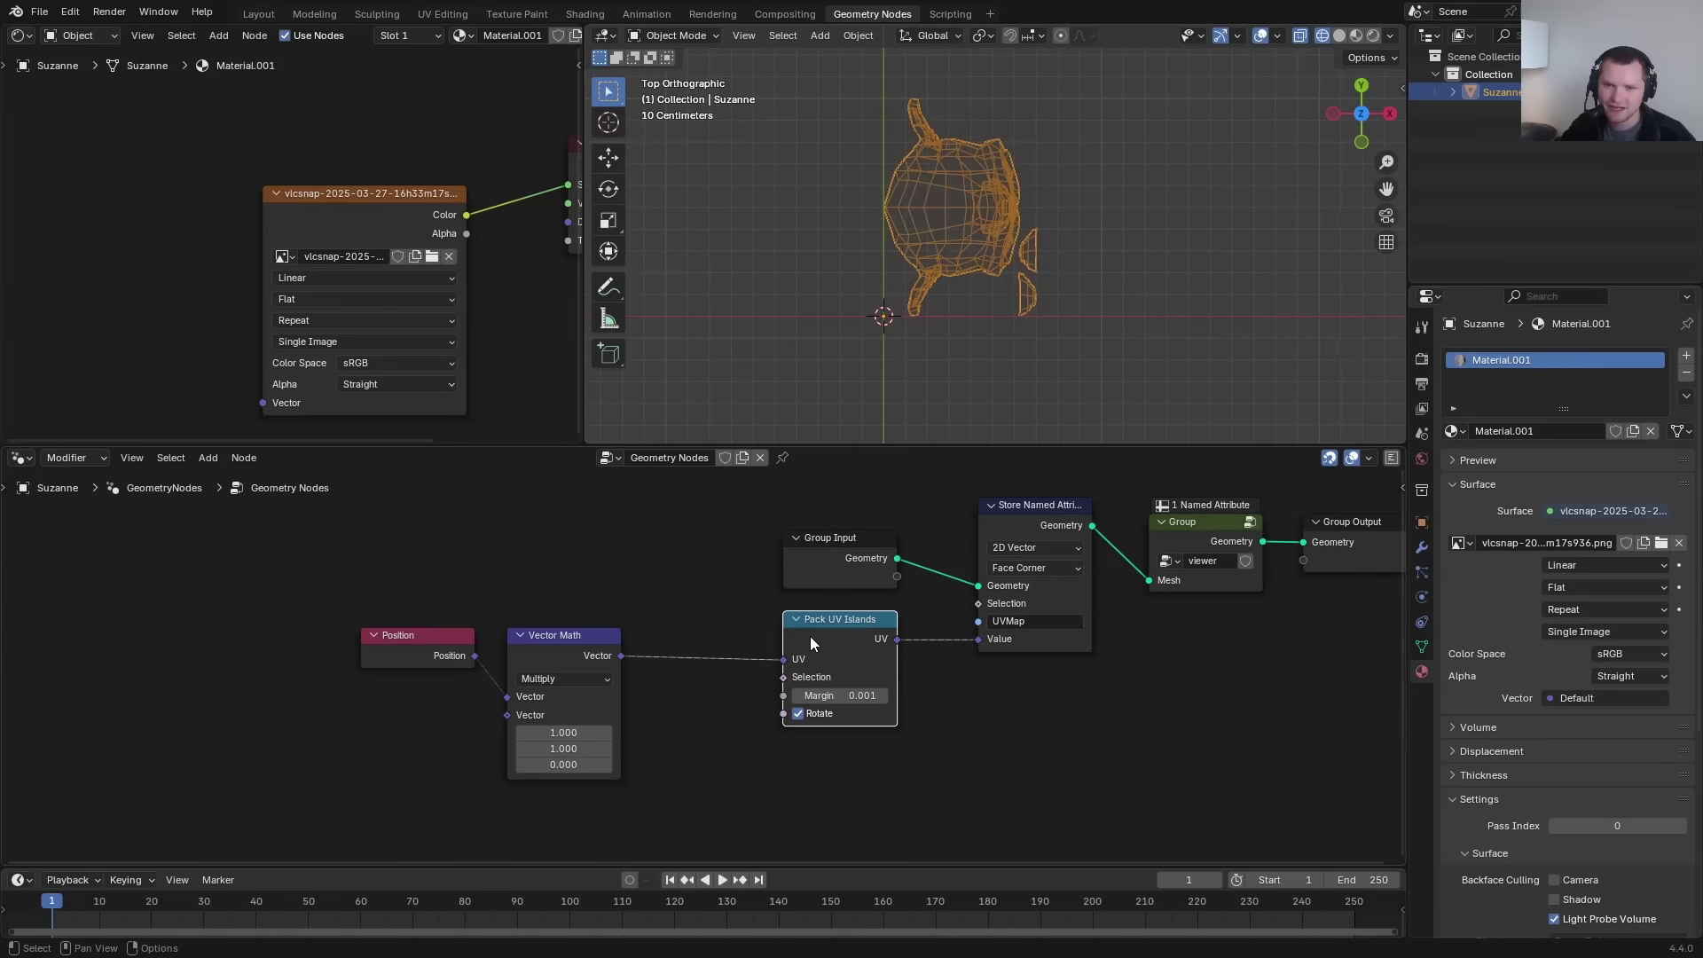
{"action": "key", "text": "m"}
{"action": "key", "text": "m"}
Mute the viewer group node and show the monkey in rendered shading to inspect the image projected from above.
{"action": "key", "text": "shift+z"}
{"action": "left_click", "coordinate": [1194, 539]}
{"action": "key", "text": "m"}
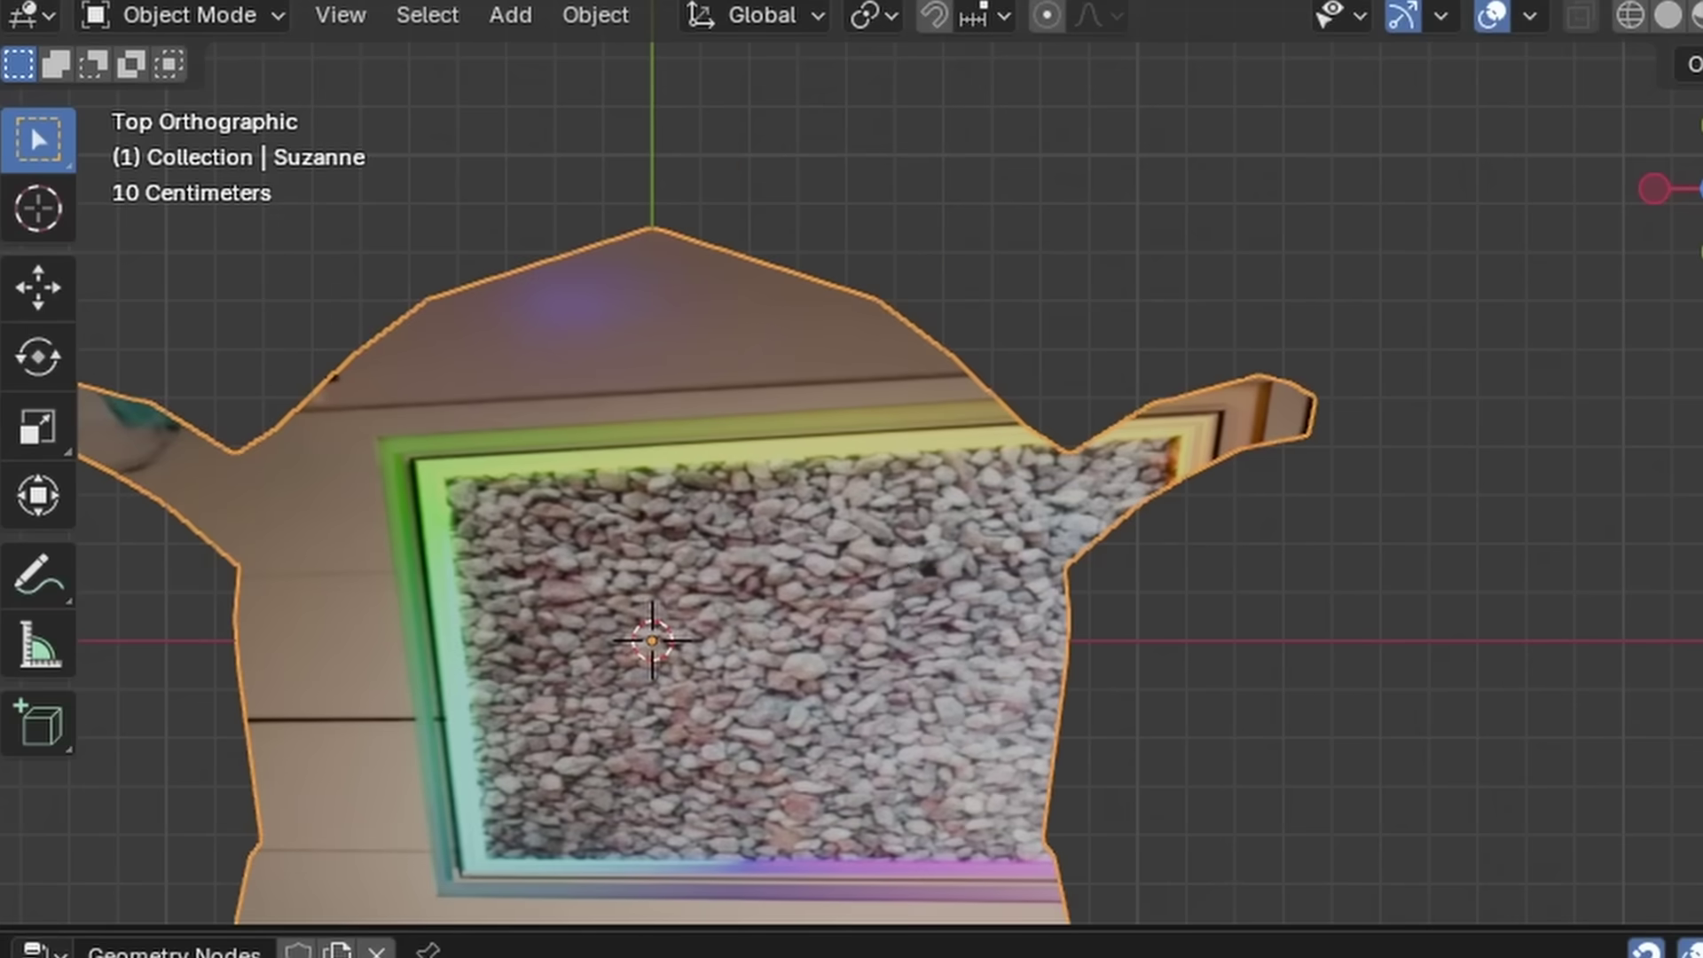
{"action": "scroll", "coordinate": [984, 248], "scroll_direction": "down", "scroll_amount": 3}
{"action": "middle_click_drag", "start_coordinate": [945, 115], "coordinate": [928, 208]}
{"action": "middle_click_drag", "start_coordinate": [793, 512], "coordinate": [646, 337]}
Replace the material's image texture with a Checker Texture connected to the Material Output surface, with its scale set to 25.
{"action": "left_click", "coordinate": [328, 266]}
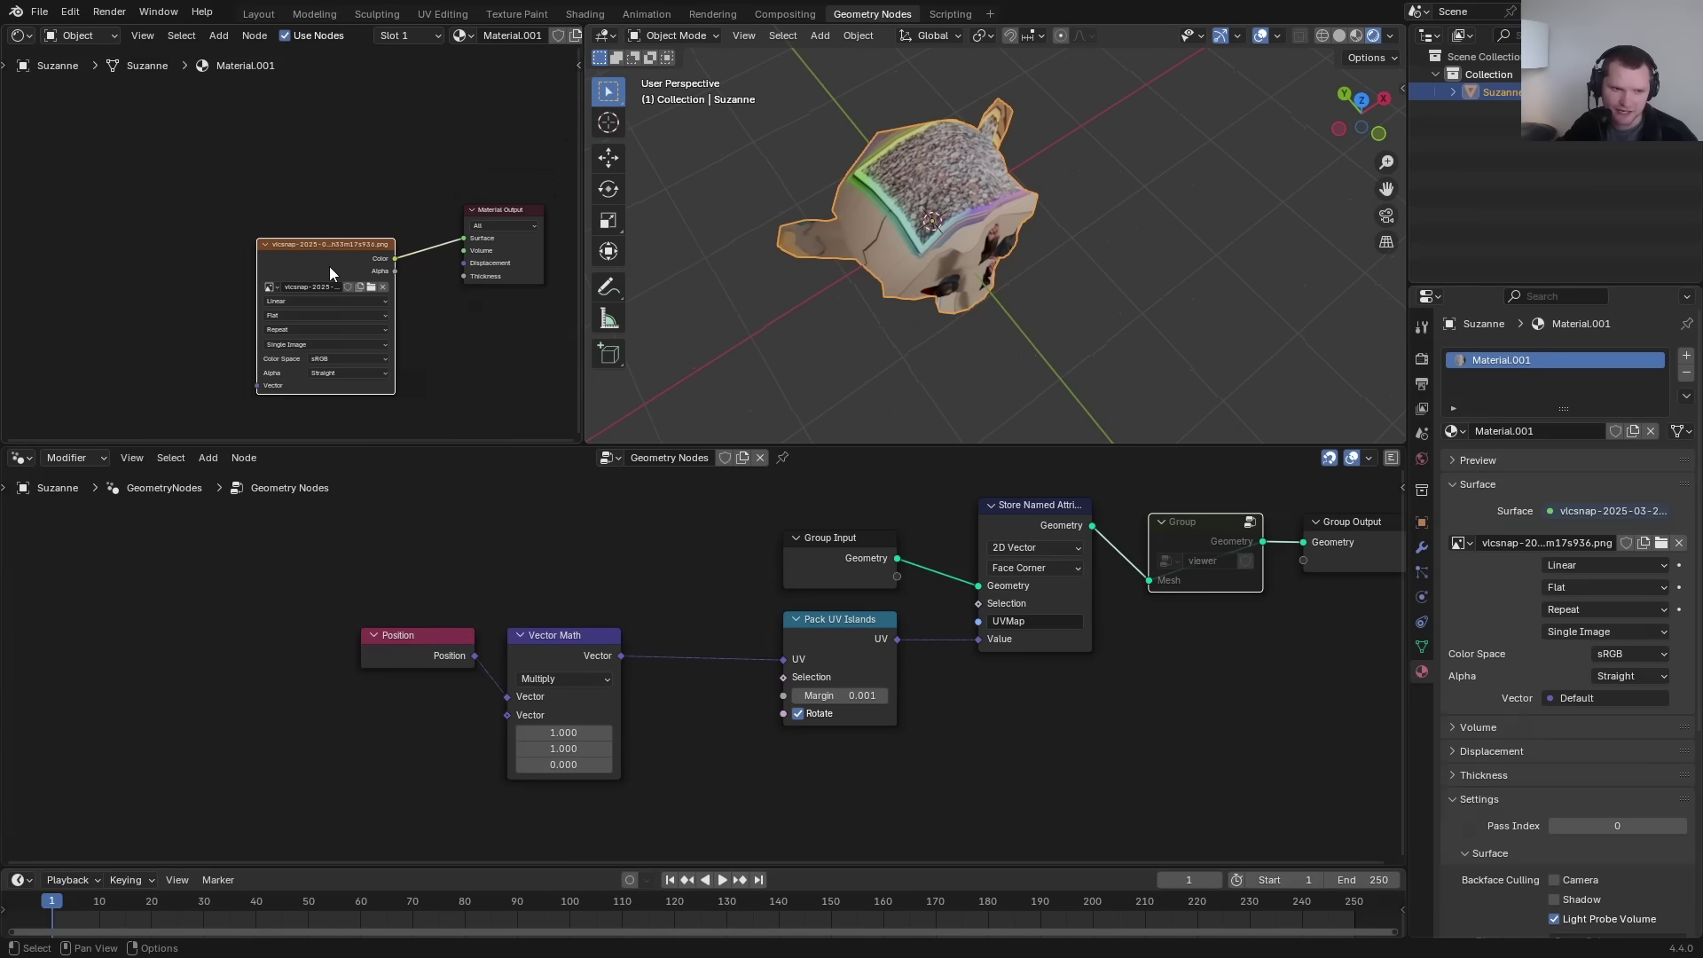
{"action": "key", "text": "x"}
{"action": "key", "text": "shift+a"}
{"action": "type", "text": "chec"}
{"action": "key", "text": "Return"}
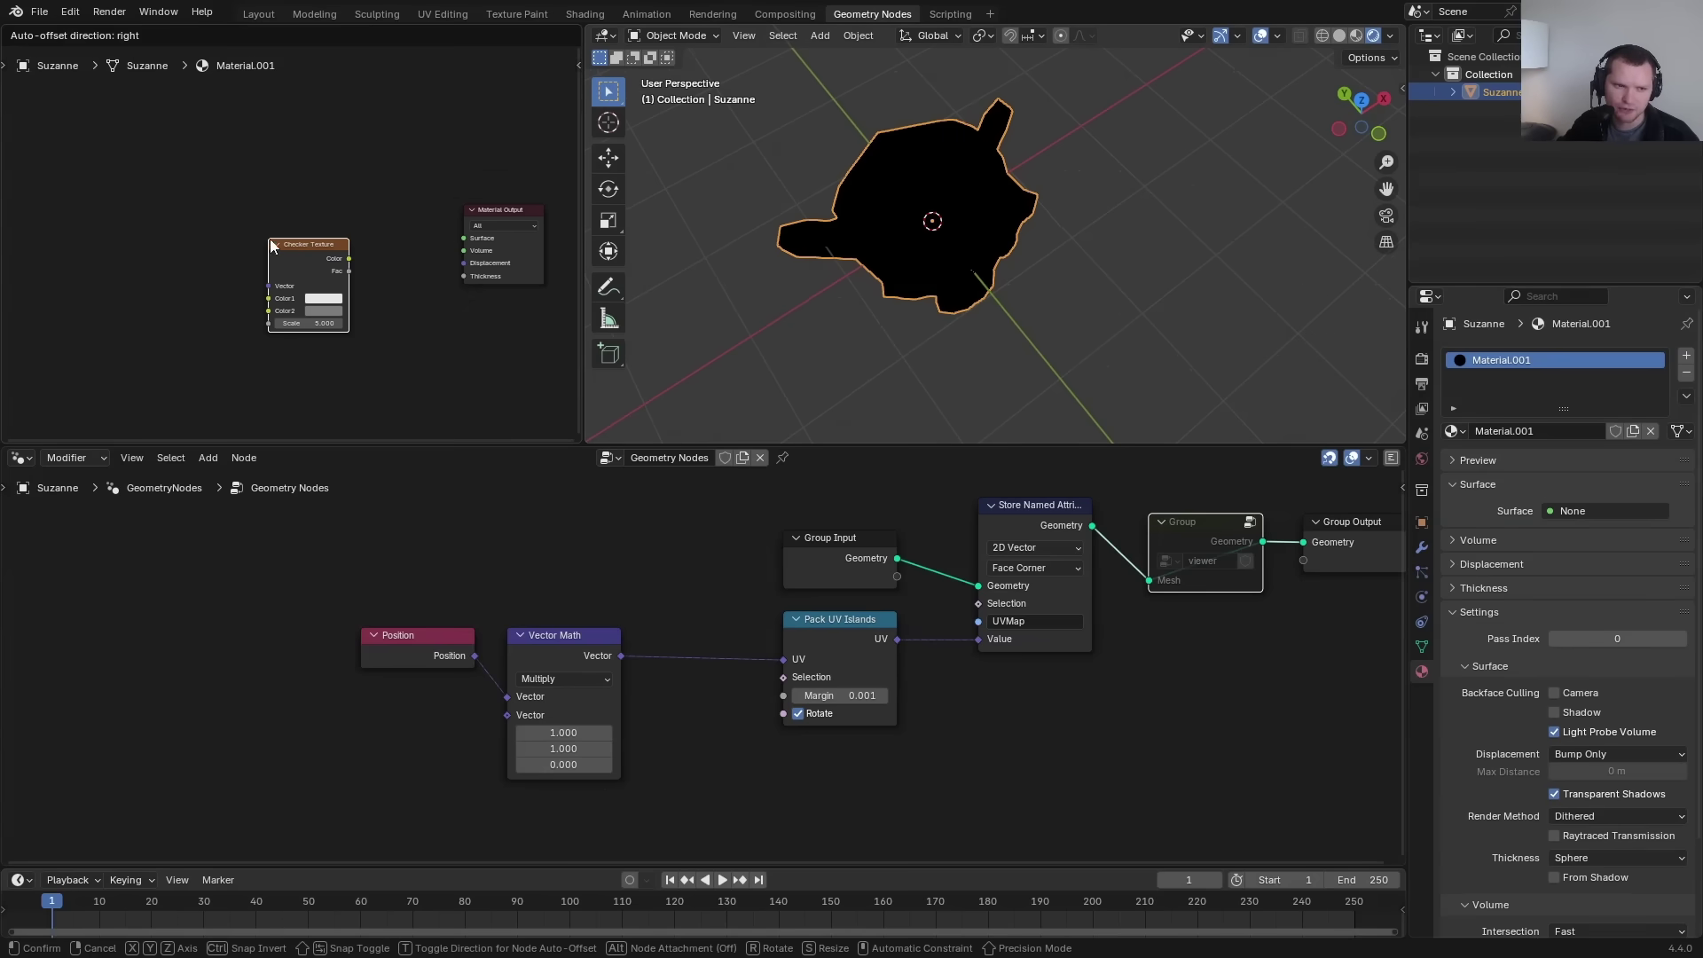
{"action": "left_click", "coordinate": [271, 246]}
{"action": "left_click", "coordinate": [275, 263], "text": "ctrl+shift"}
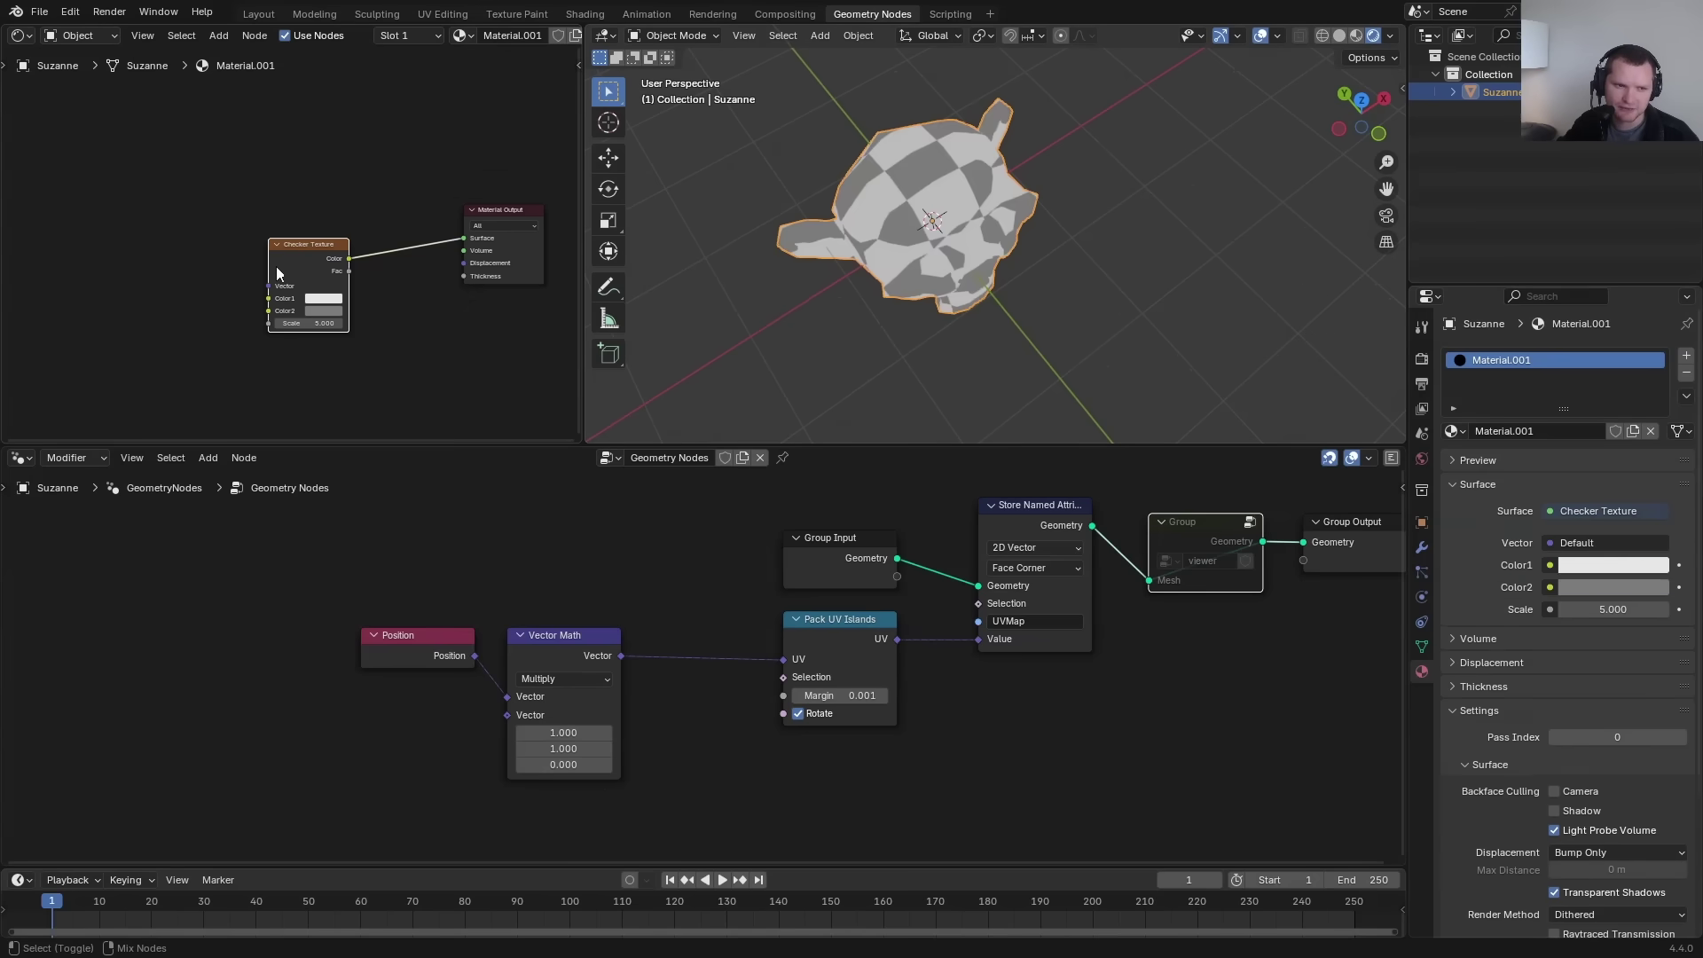
{"action": "scroll", "coordinate": [291, 257], "scroll_direction": "up", "scroll_amount": 3}
{"action": "type", "text": "25"}
{"action": "key", "text": "Return"}
Add a Texture Coordinate node and connect its UV output to the Checker Texture's Vector input.
{"action": "key", "text": "shift+a"}
{"action": "type", "text": "coor"}
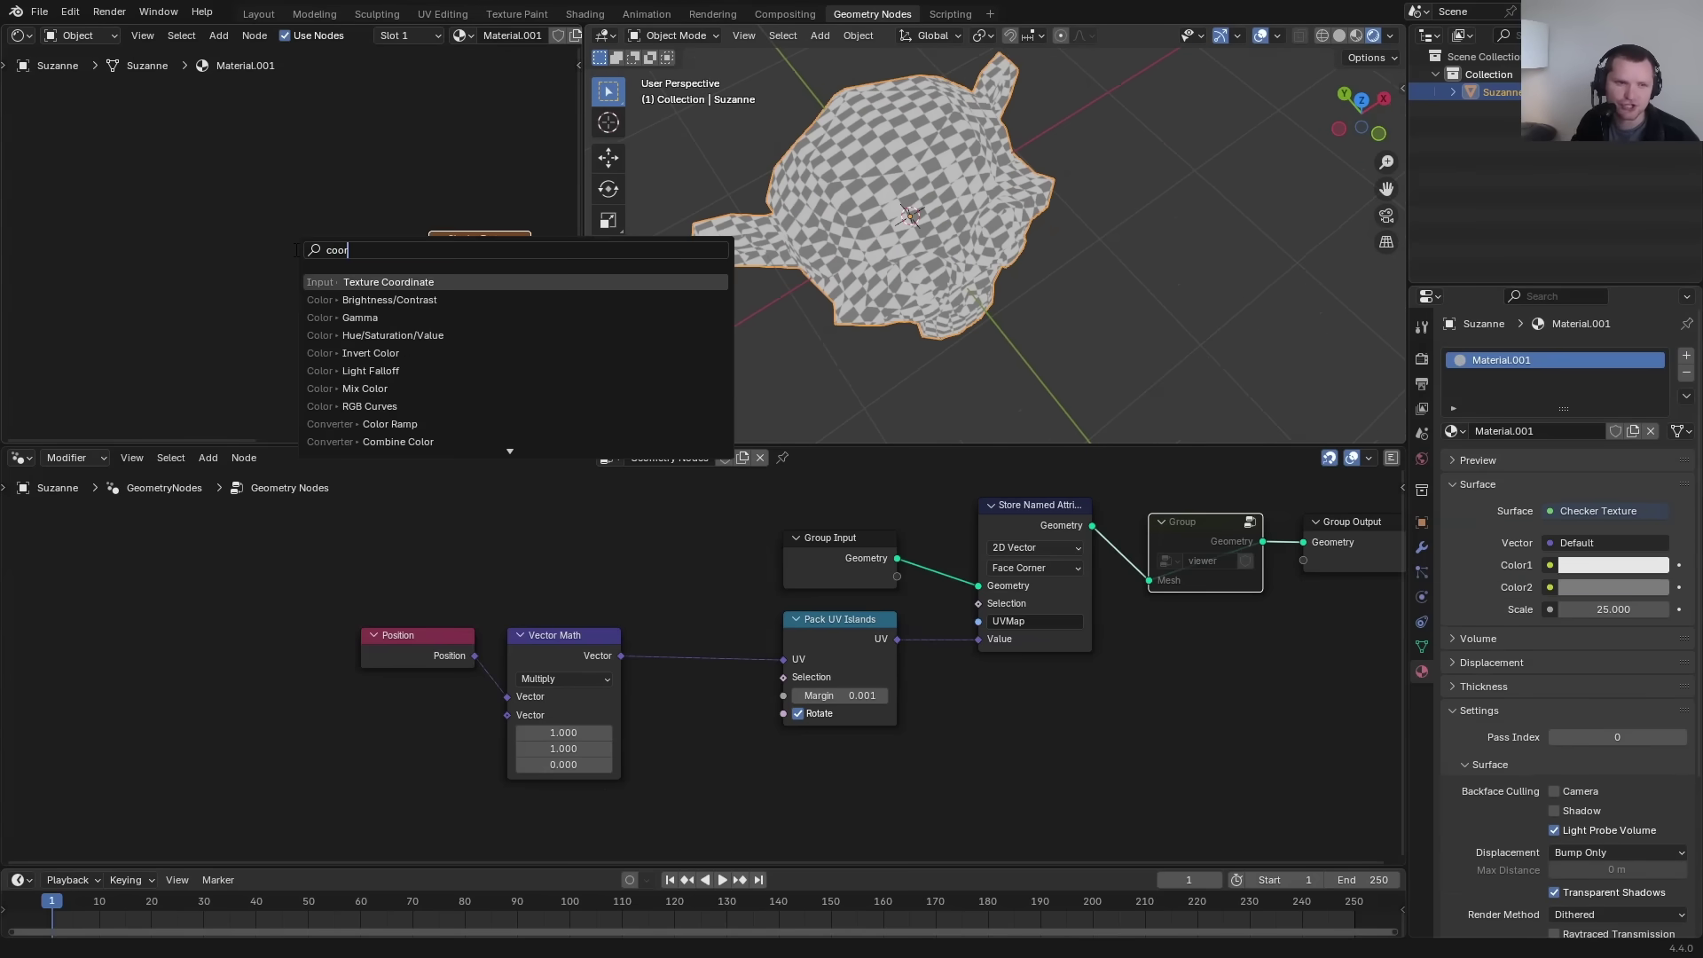
{"action": "key", "text": "Return"}
{"action": "left_click", "coordinate": [248, 216]}
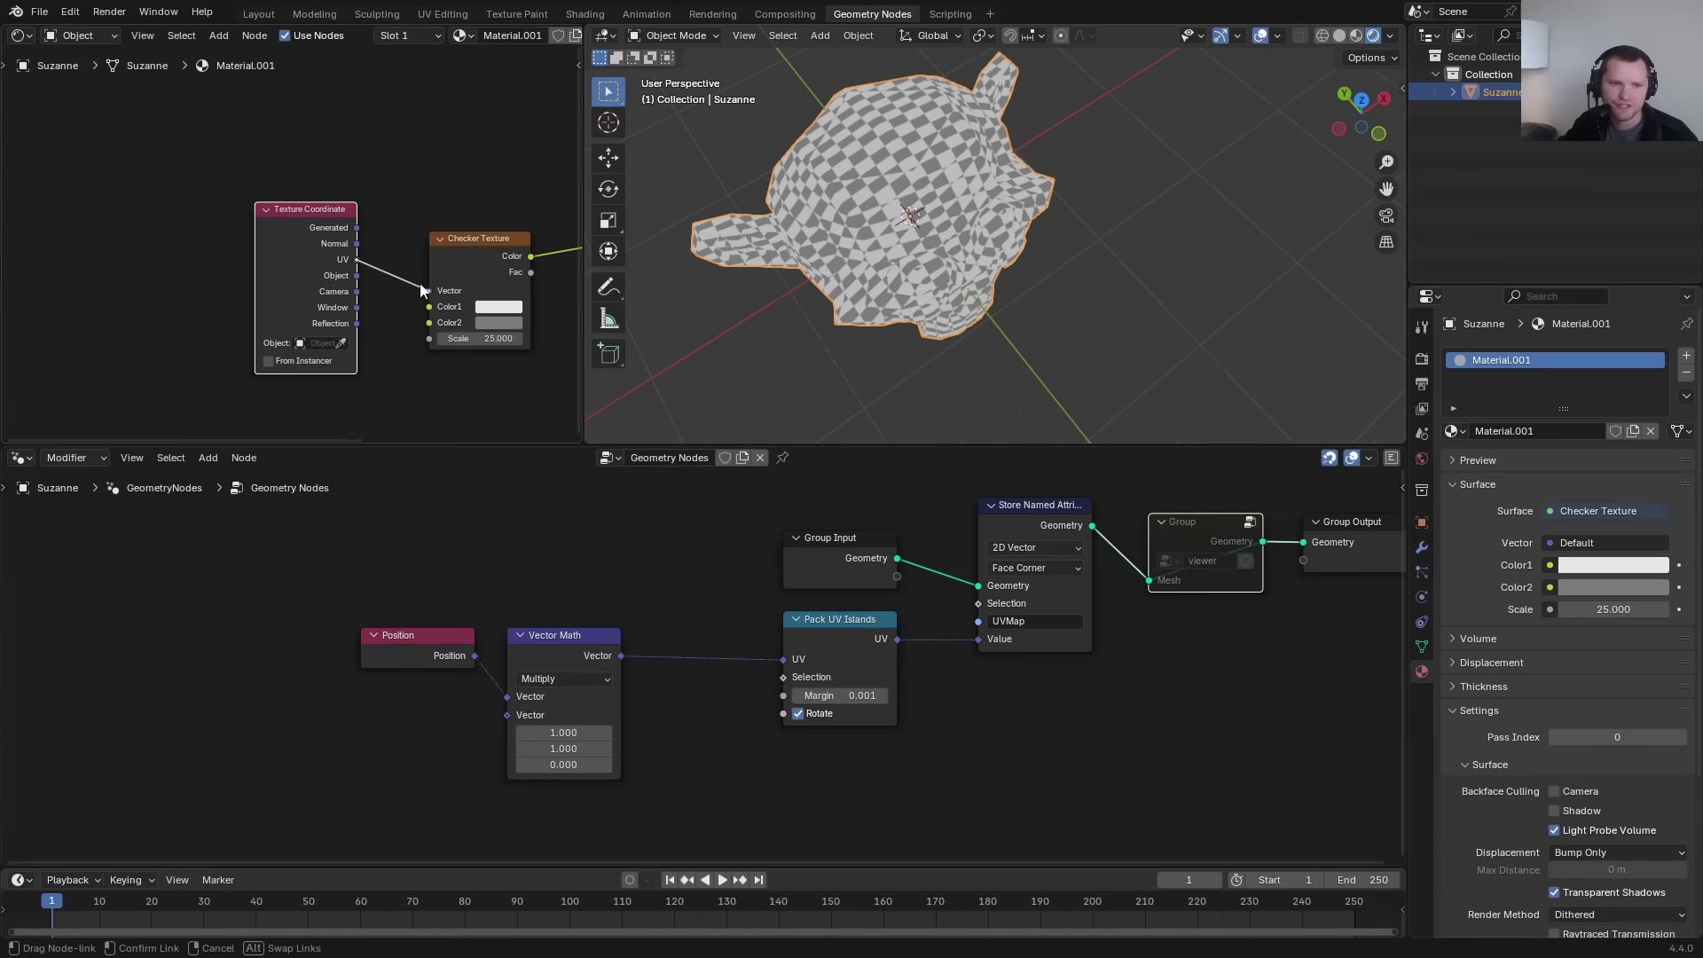
{"action": "left_click_drag", "start_coordinate": [421, 290], "coordinate": [430, 290]}
Change the Multiply node's X factor to 0 and Z factor to 1 for a projection from the side.
{"action": "mouse_move", "coordinate": [1366, 99]}
{"action": "left_mouse_down"}
{"action": "mouse_move", "coordinate": [1055, 155]}
{"action": "mouse_move", "coordinate": [944, 340]}
{"action": "mouse_move", "coordinate": [1048, 200]}
{"action": "mouse_move", "coordinate": [1339, 110]}
{"action": "left_mouse_up"}
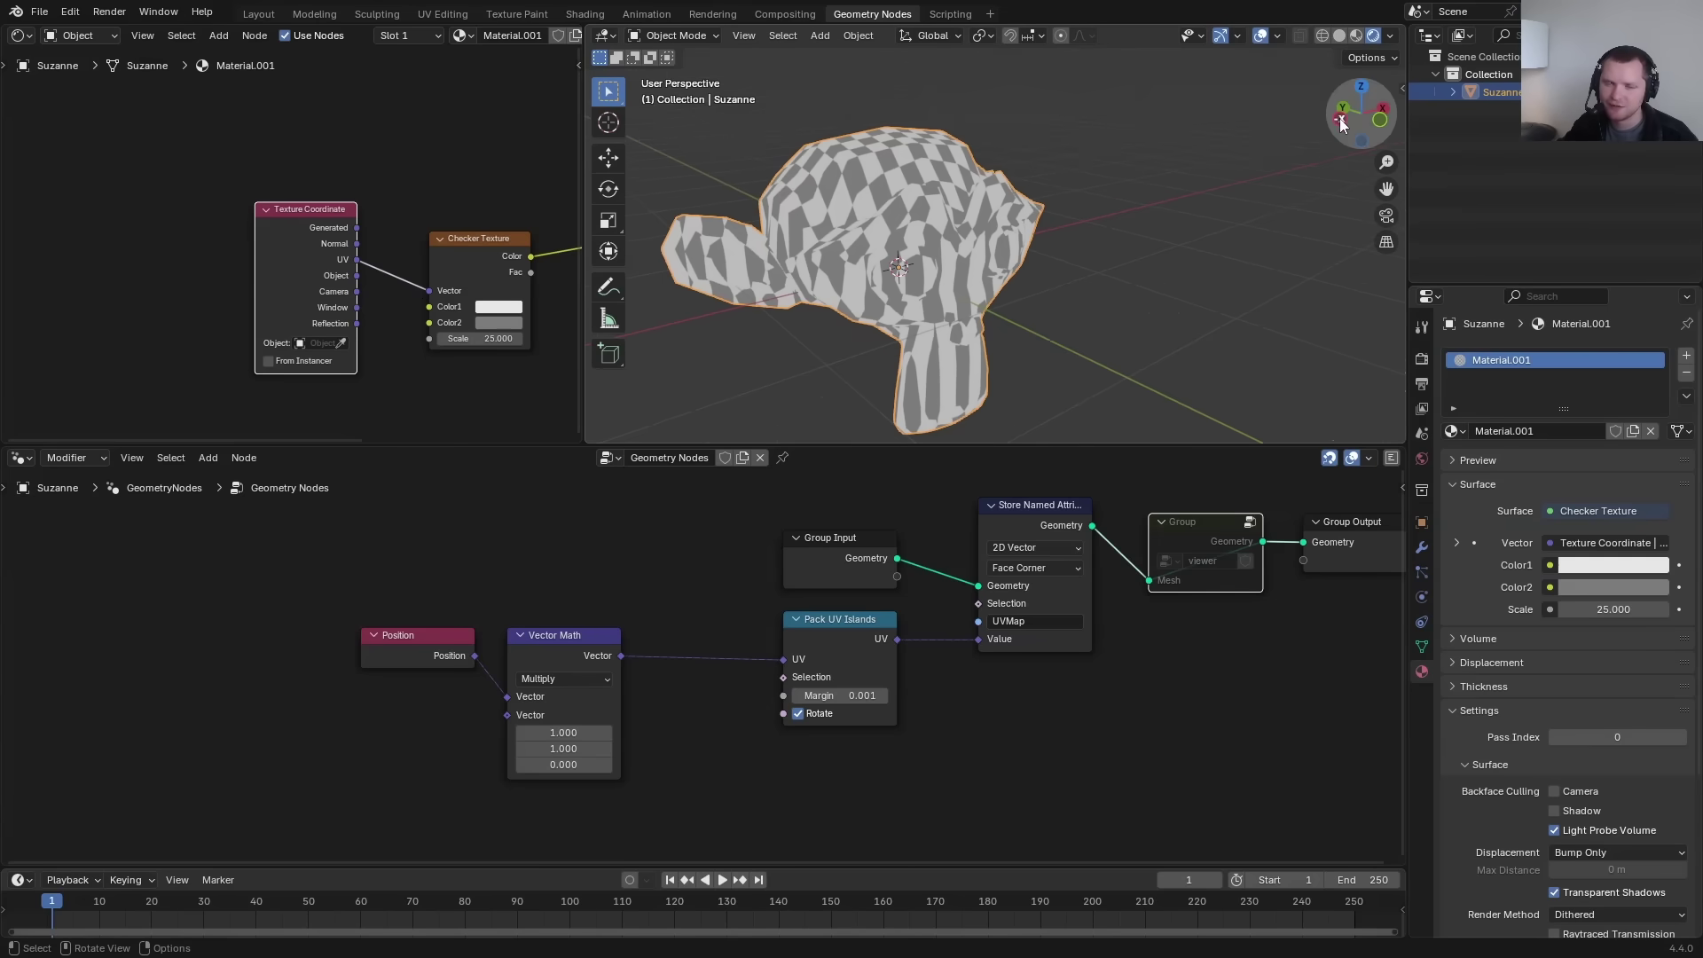
{"action": "left_click", "coordinate": [1341, 121]}
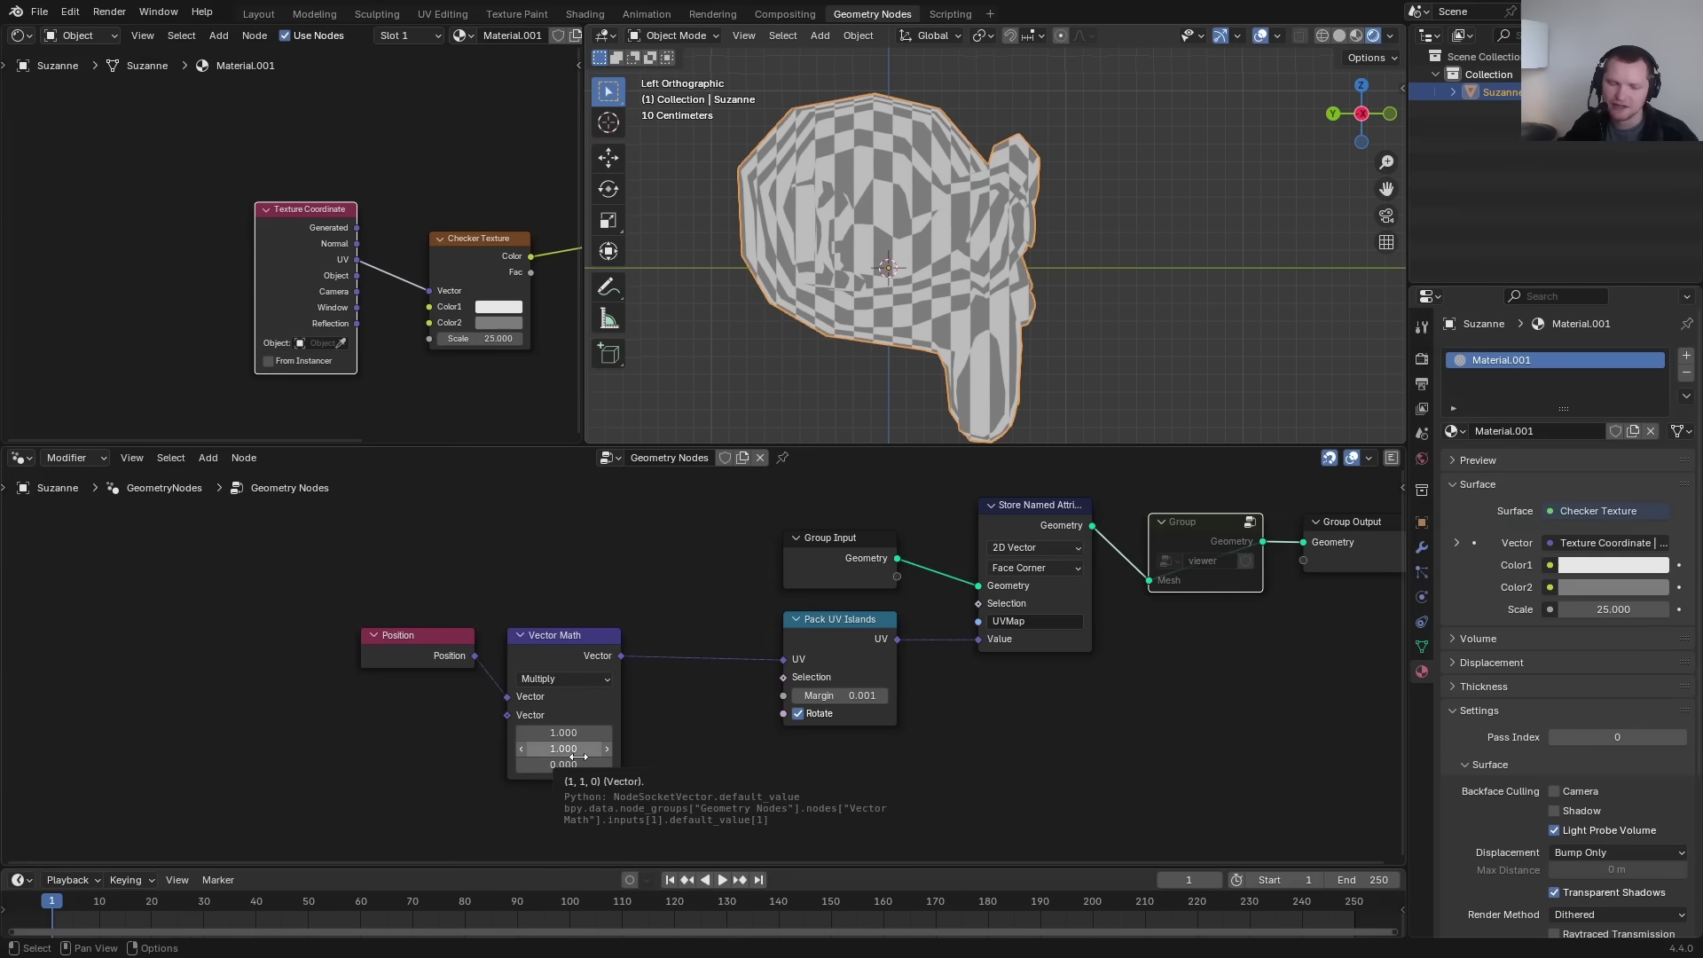
{"action": "type", "text": "0"}
{"action": "key", "text": "Return"}
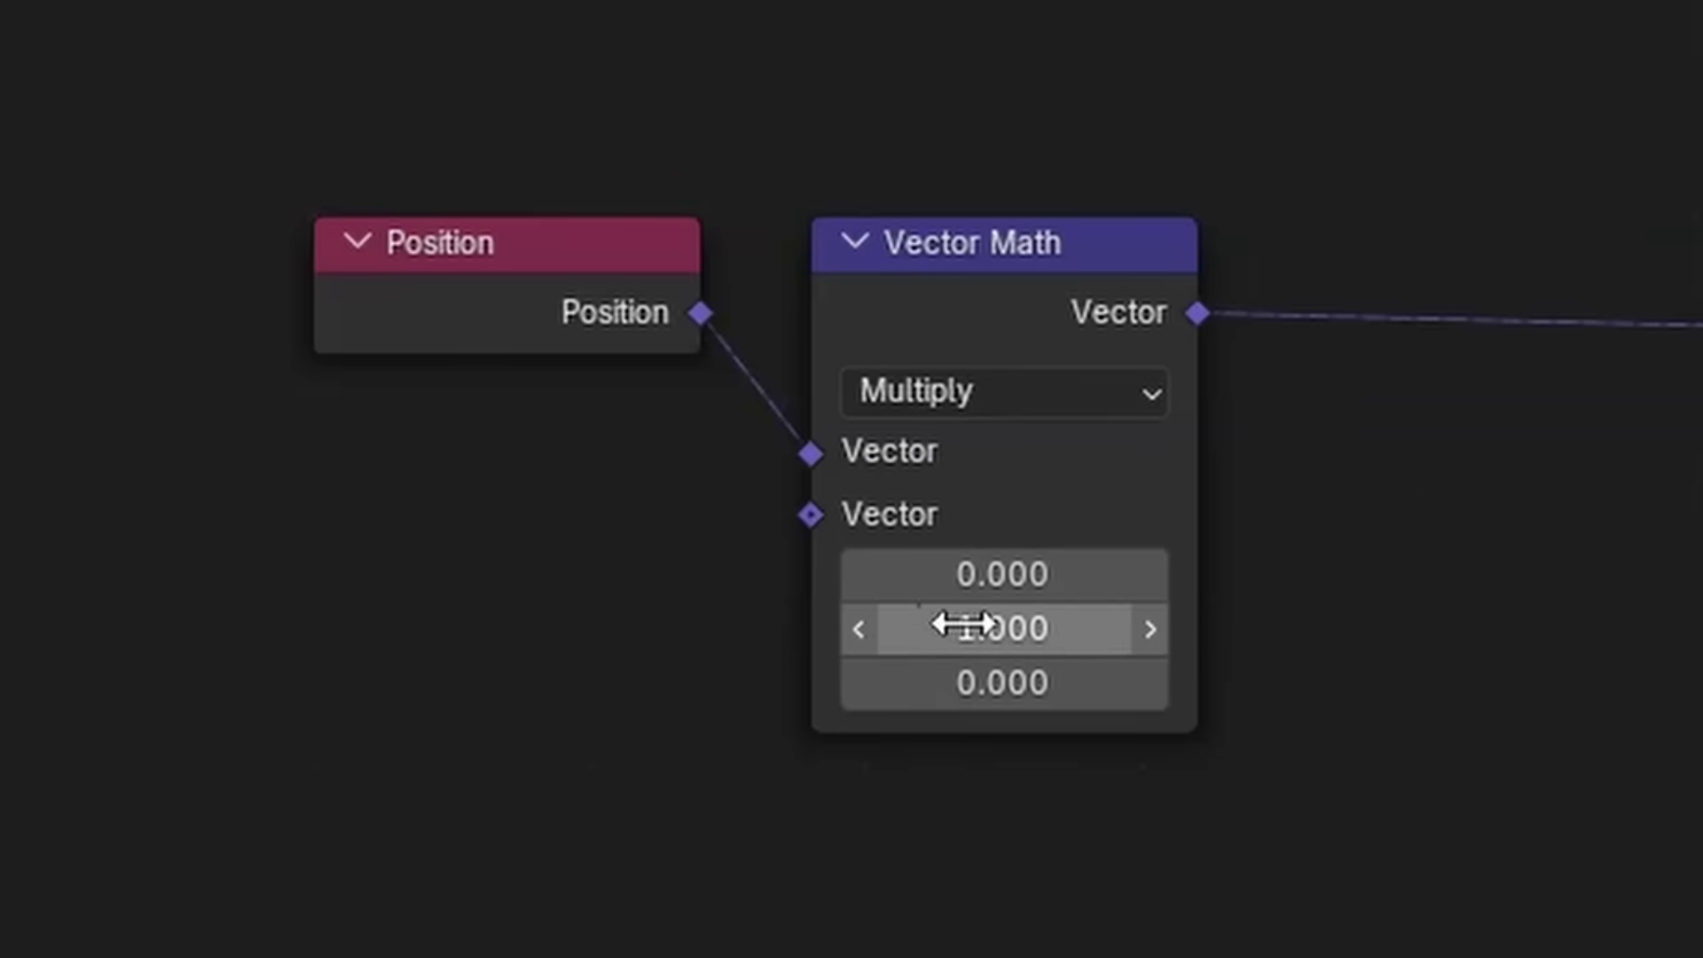
{"action": "left_click", "coordinate": [557, 764]}
{"action": "type", "text": "1"}
{"action": "key", "text": "Return"}
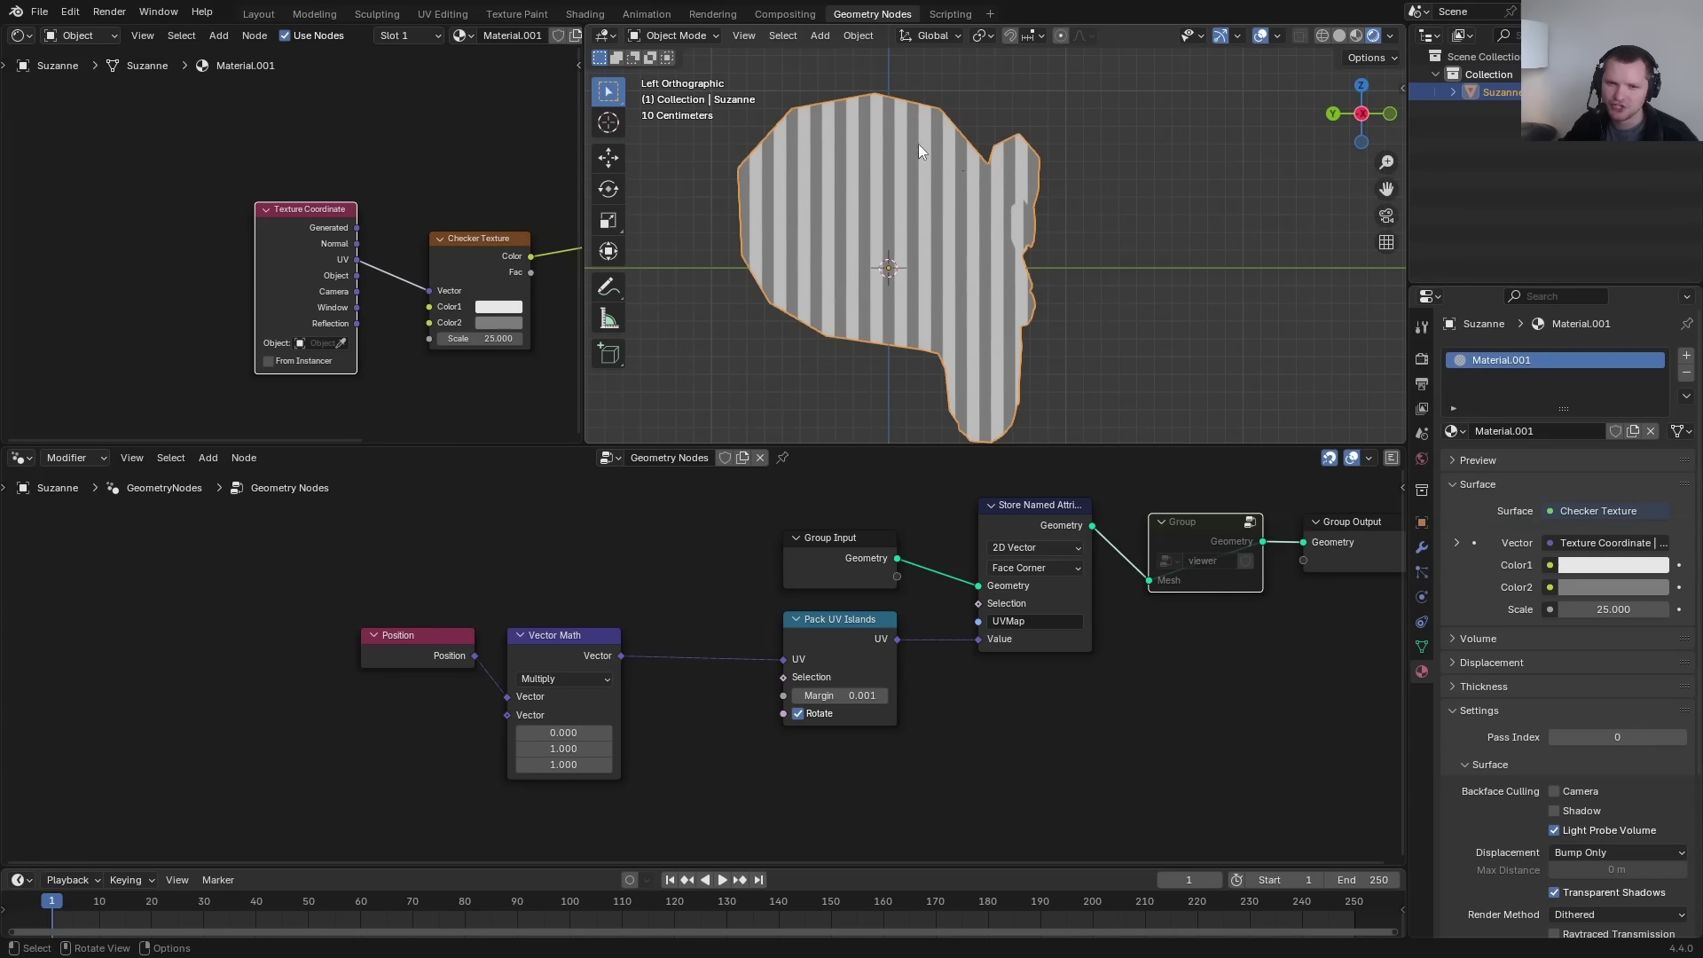
Store UVMap as Vector, mute Pack UV Islands and preview the flattened side projection in wireframe through the viewer group.
{"action": "mouse_move", "coordinate": [934, 185]}
{"action": "middle_mouse_down"}
{"action": "mouse_move", "coordinate": [903, 204]}
{"action": "mouse_move", "coordinate": [953, 202]}
{"action": "middle_mouse_up"}
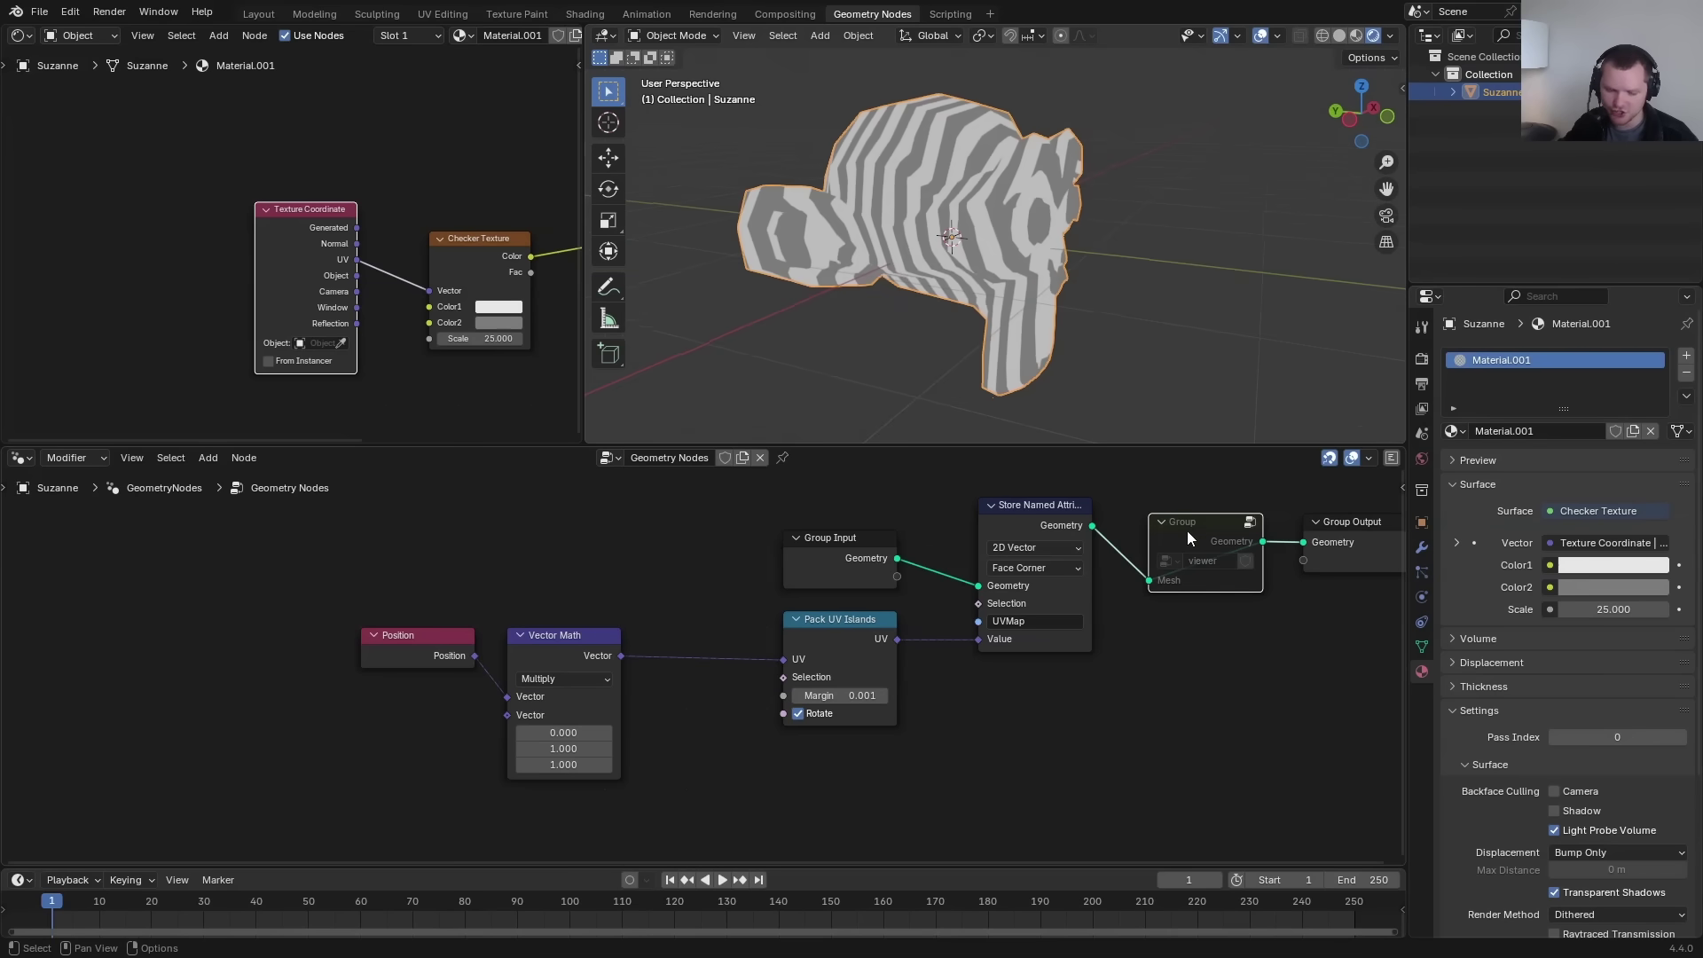
{"action": "key", "text": "m"}
{"action": "key", "text": "m"}
{"action": "key", "text": "m"}
{"action": "key", "text": "m"}
{"action": "key", "text": "m"}
{"action": "key", "text": "m"}
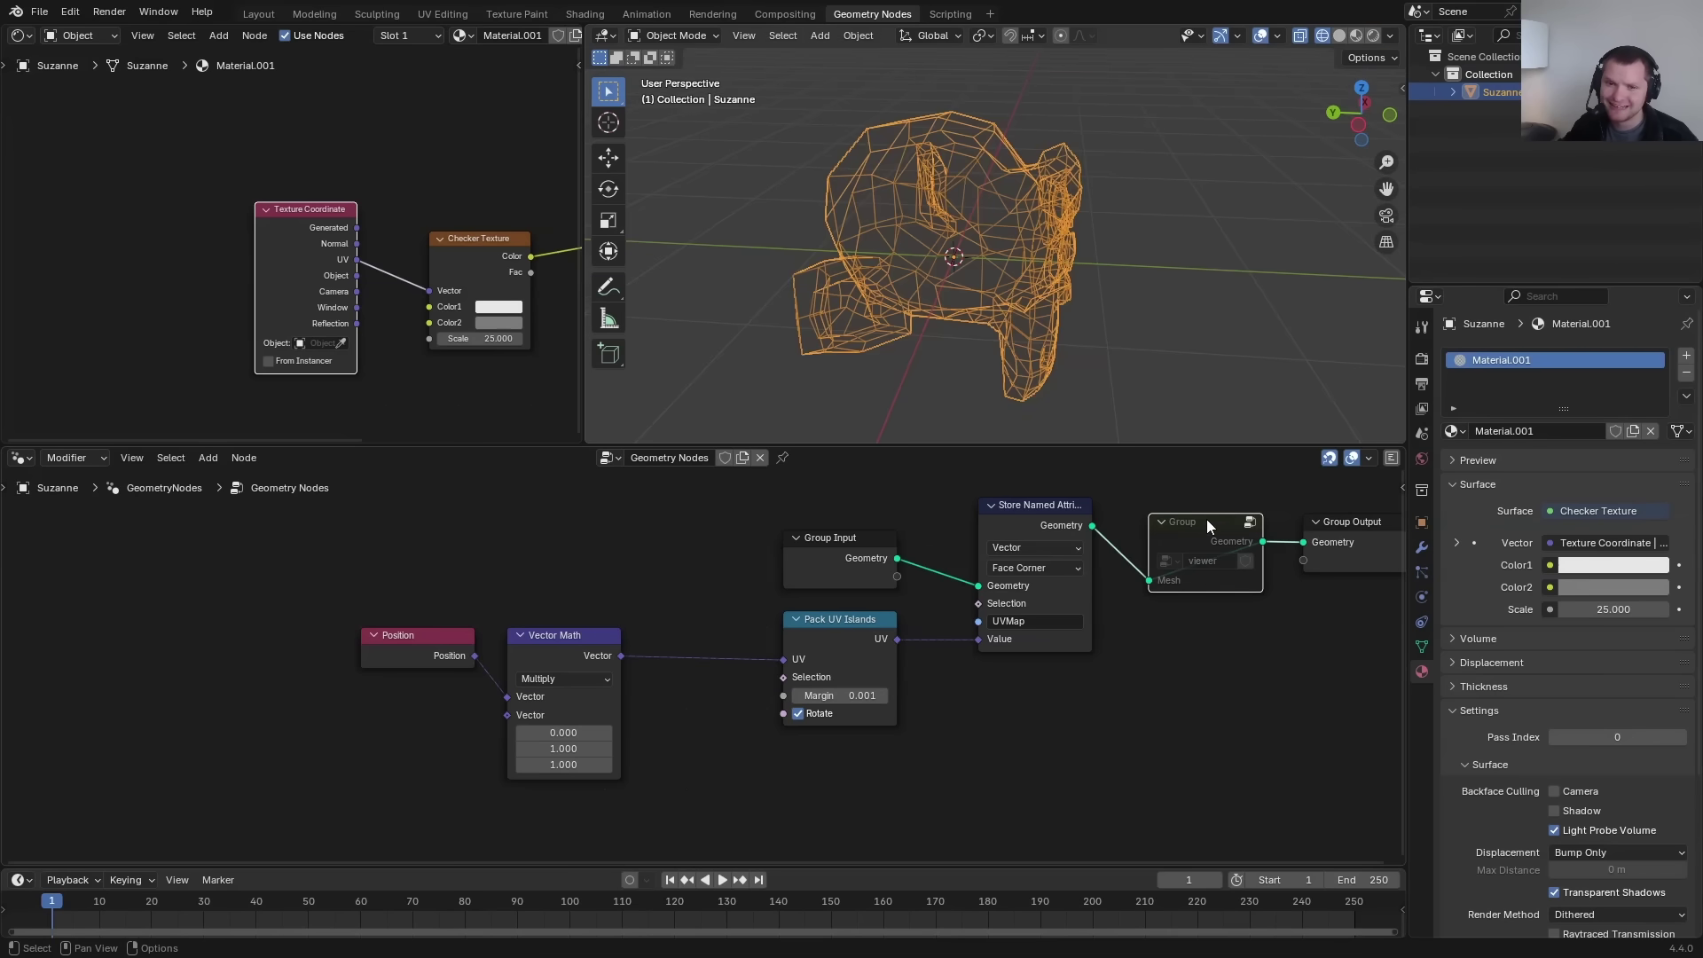
{"action": "key", "text": "m"}
{"action": "middle_click_drag", "start_coordinate": [941, 206], "coordinate": [866, 212]}
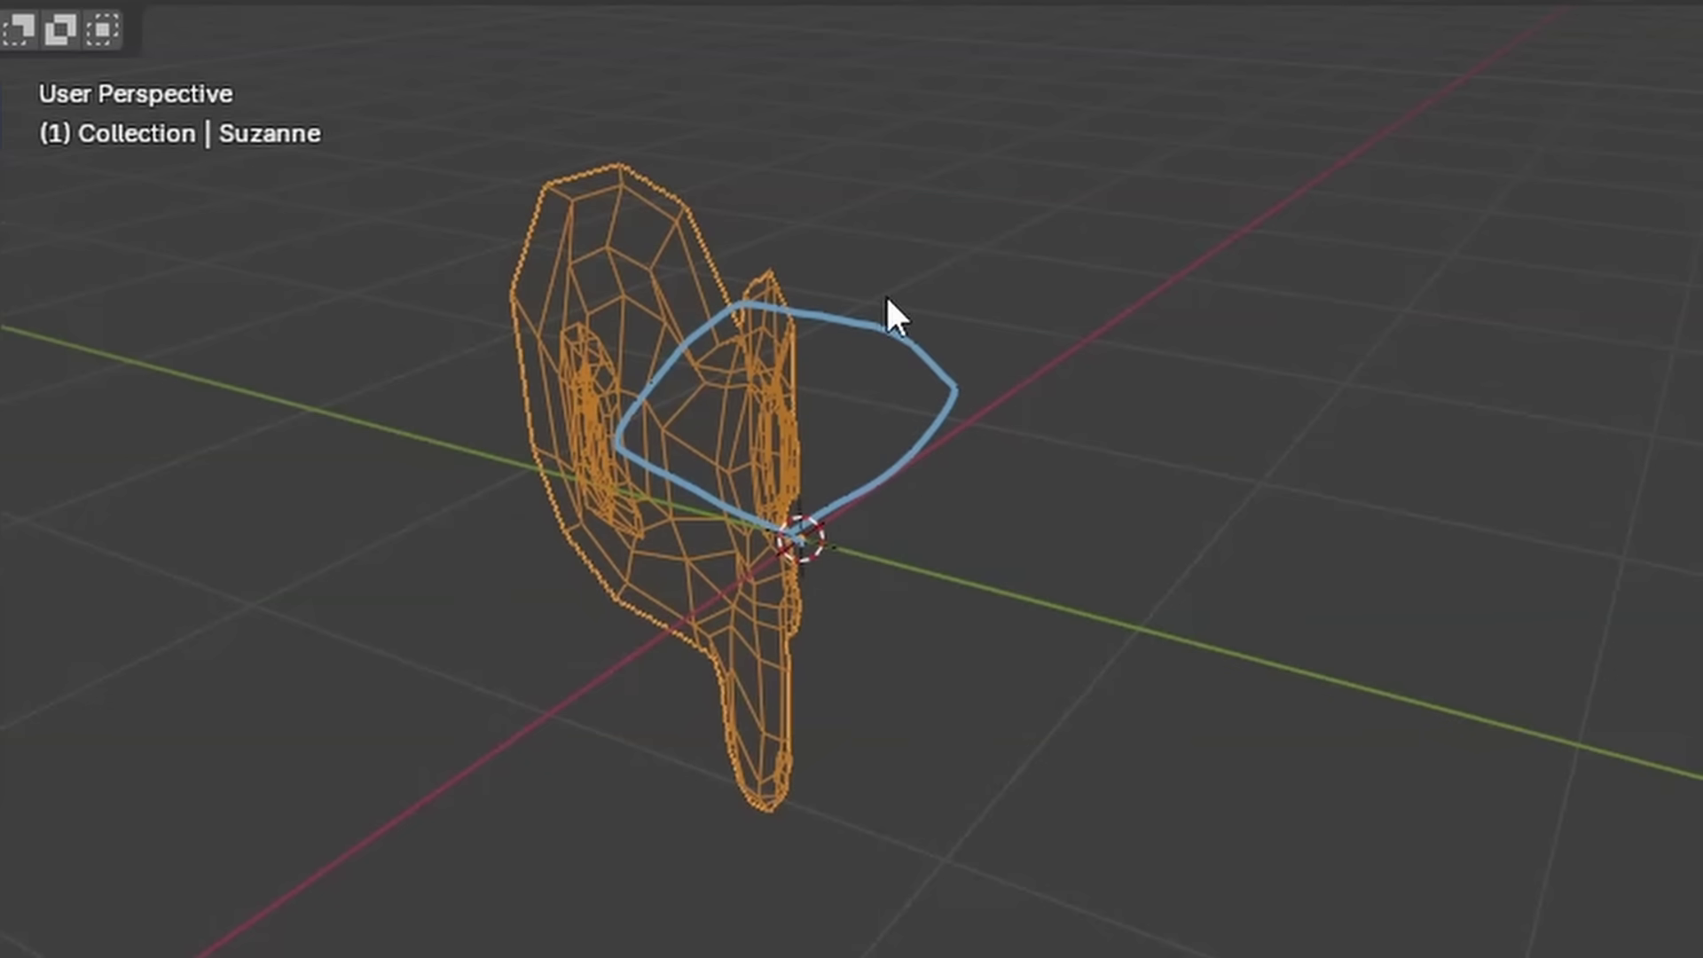
Annotate the rotation from the flattened projection towards the ground plane in front view and erase the annotations.
{"action": "right_click_drag", "start_coordinate": [945, 306], "coordinate": [1161, 488]}
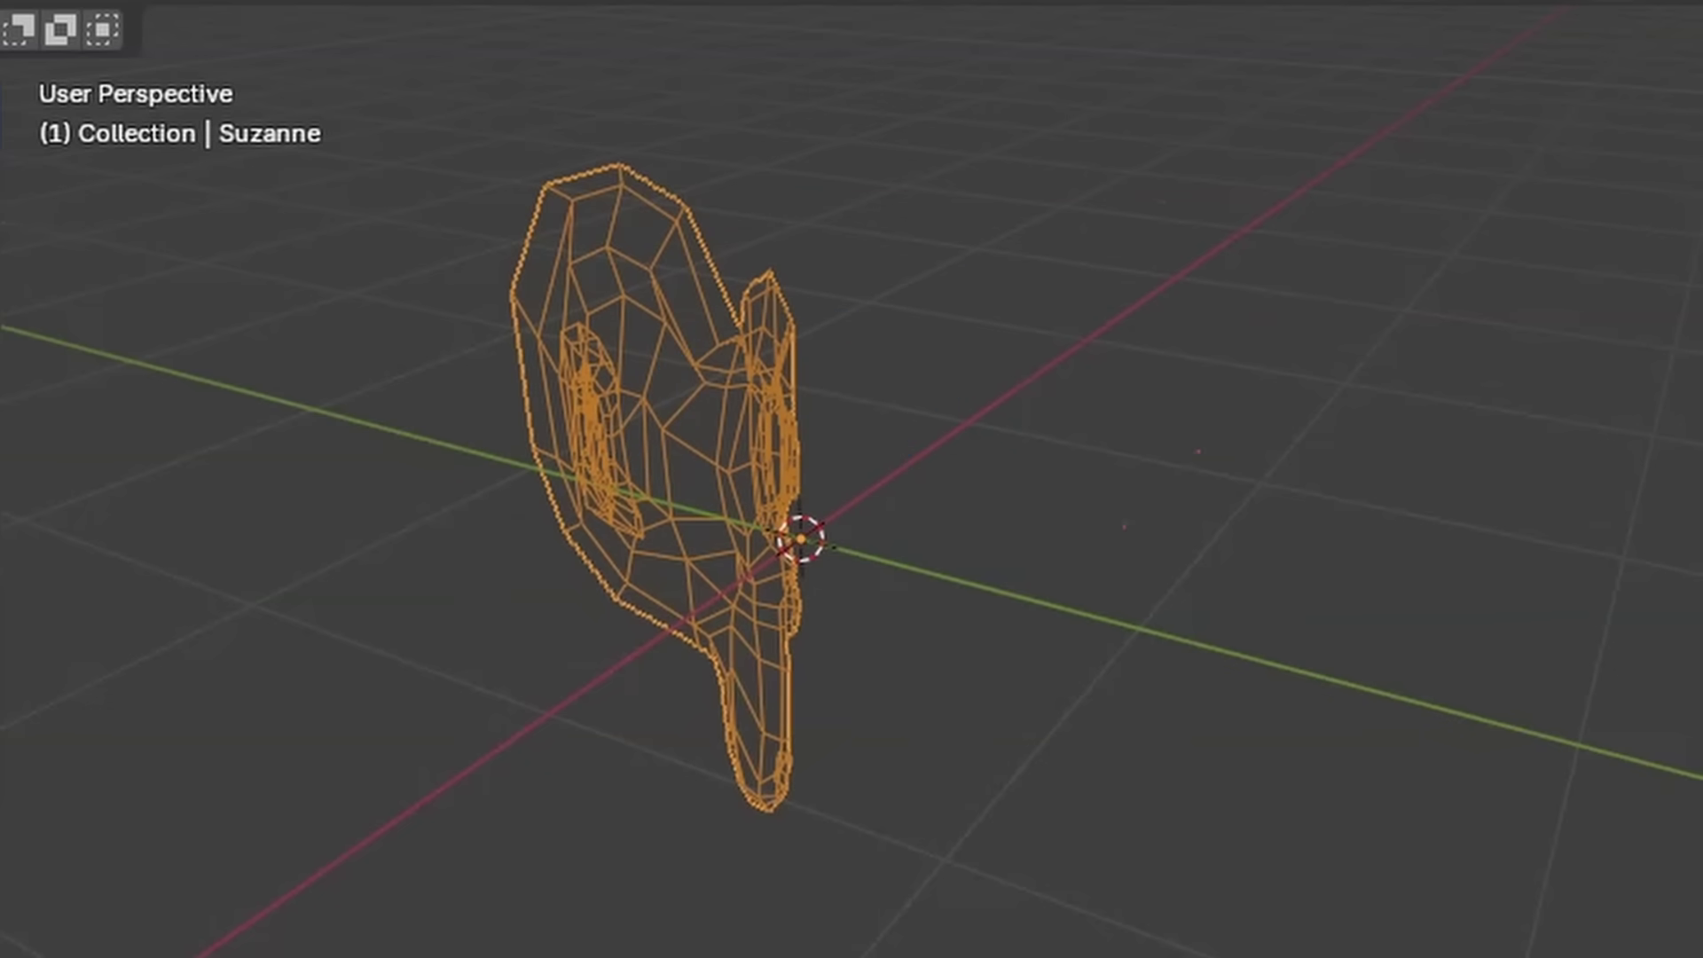
{"action": "key", "text": "KP_1"}
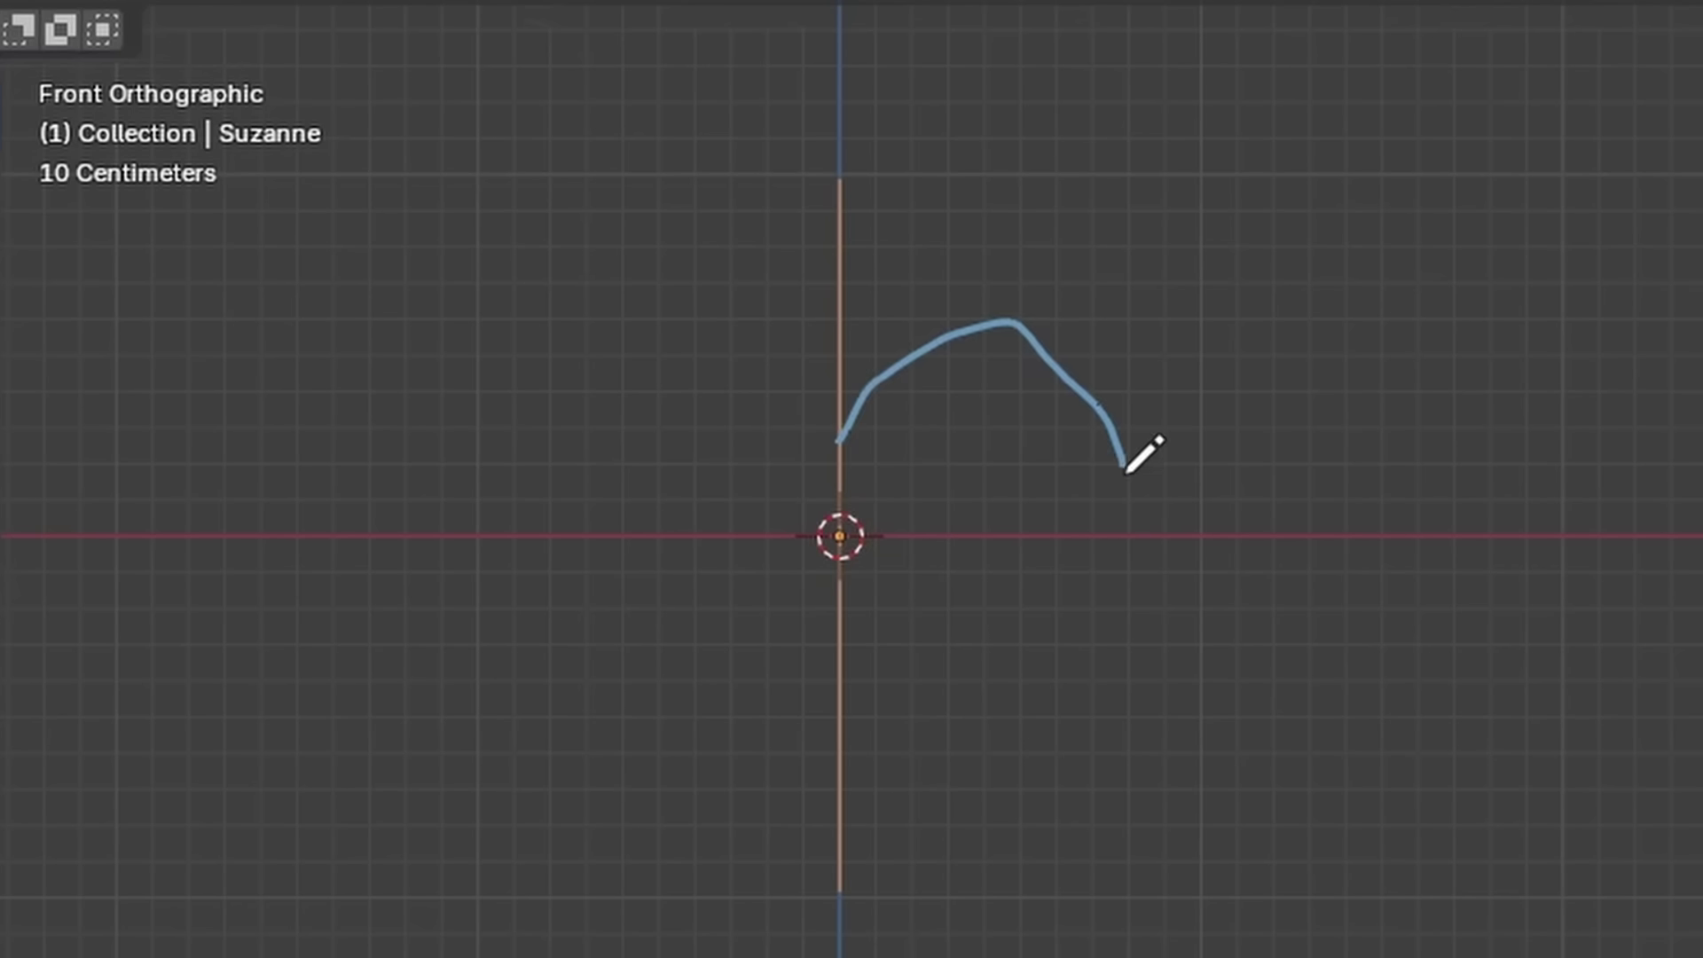
{"action": "right_click", "coordinate": [1023, 447]}
{"action": "key", "text": "Escape"}
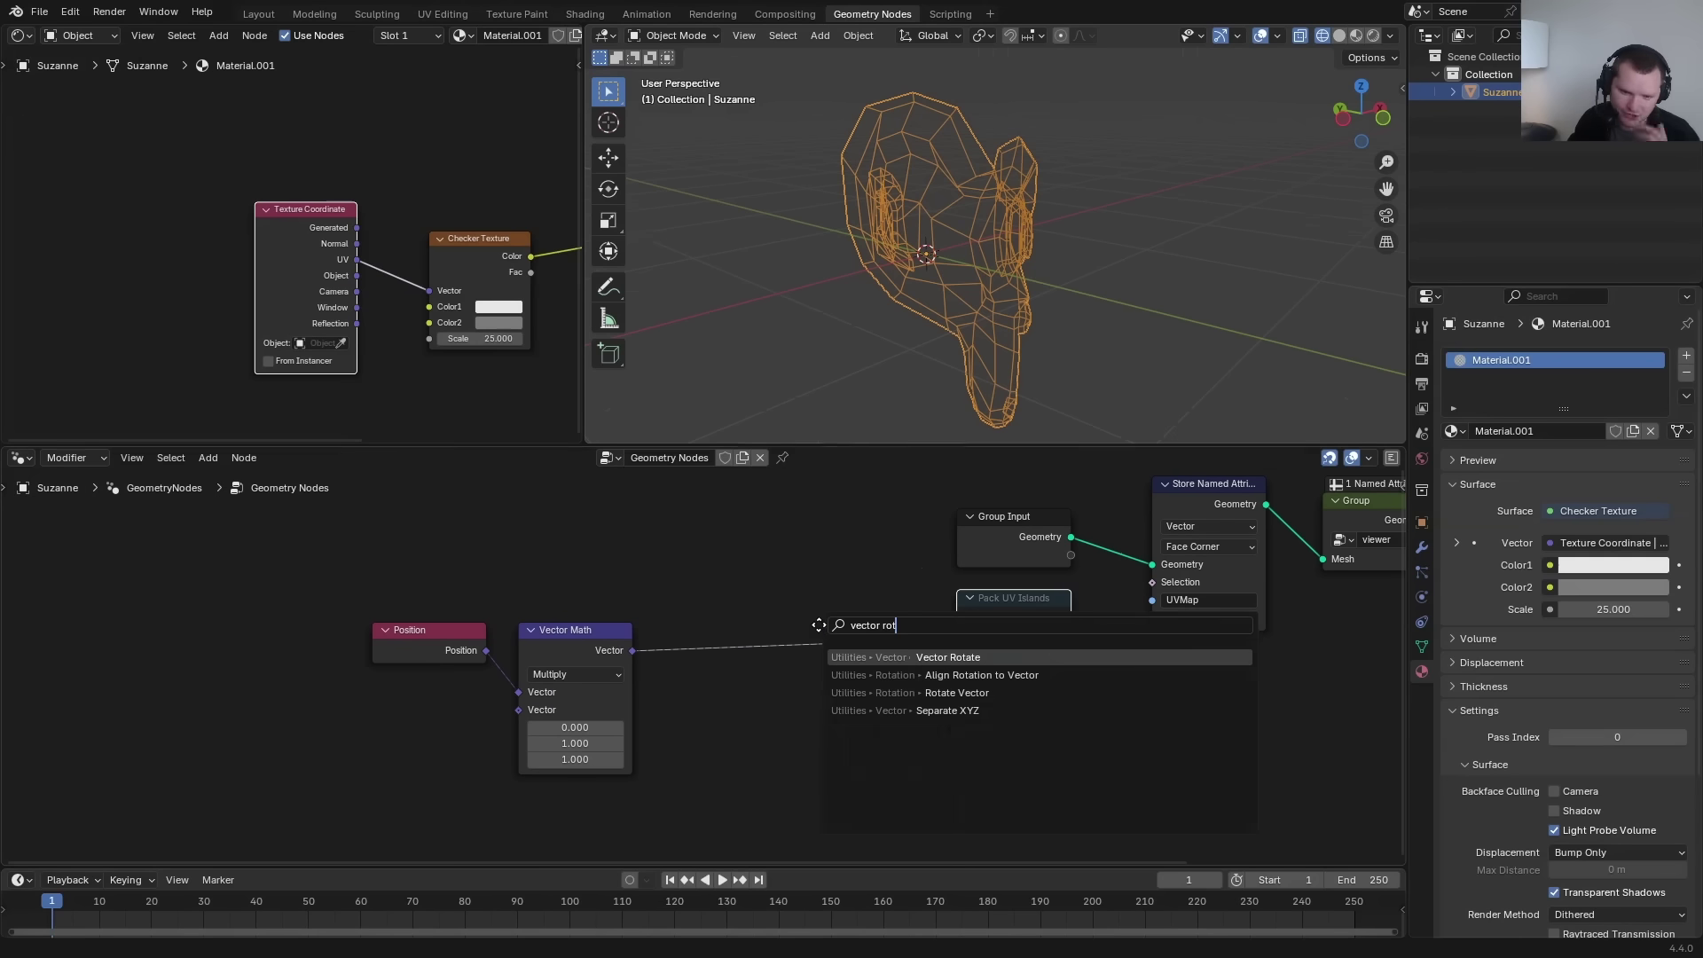
Insert a Vector Rotate node between the Multiply node and Pack UV Islands.
{"action": "key", "text": "Return"}
{"action": "left_click", "coordinate": [818, 624]}
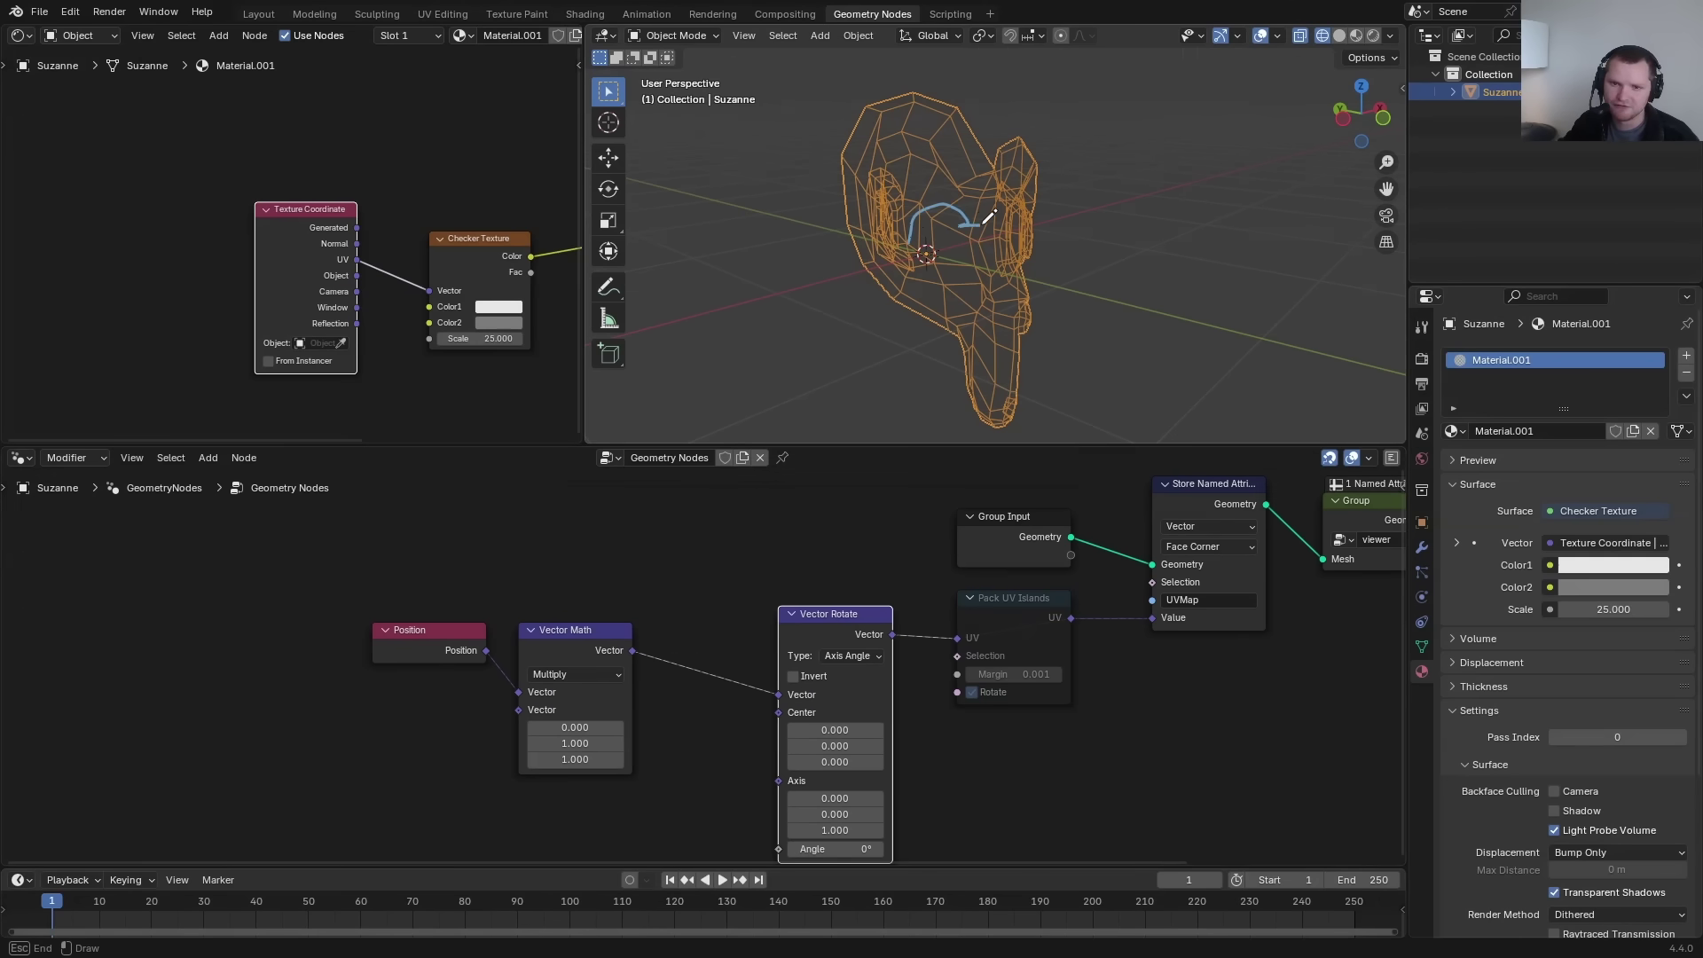
Set the Vector Rotate node's axis to Y 1 and Z 0 with a 90° angle, and unmute Pack UV Islands.
{"action": "key", "text": "KP_1"}
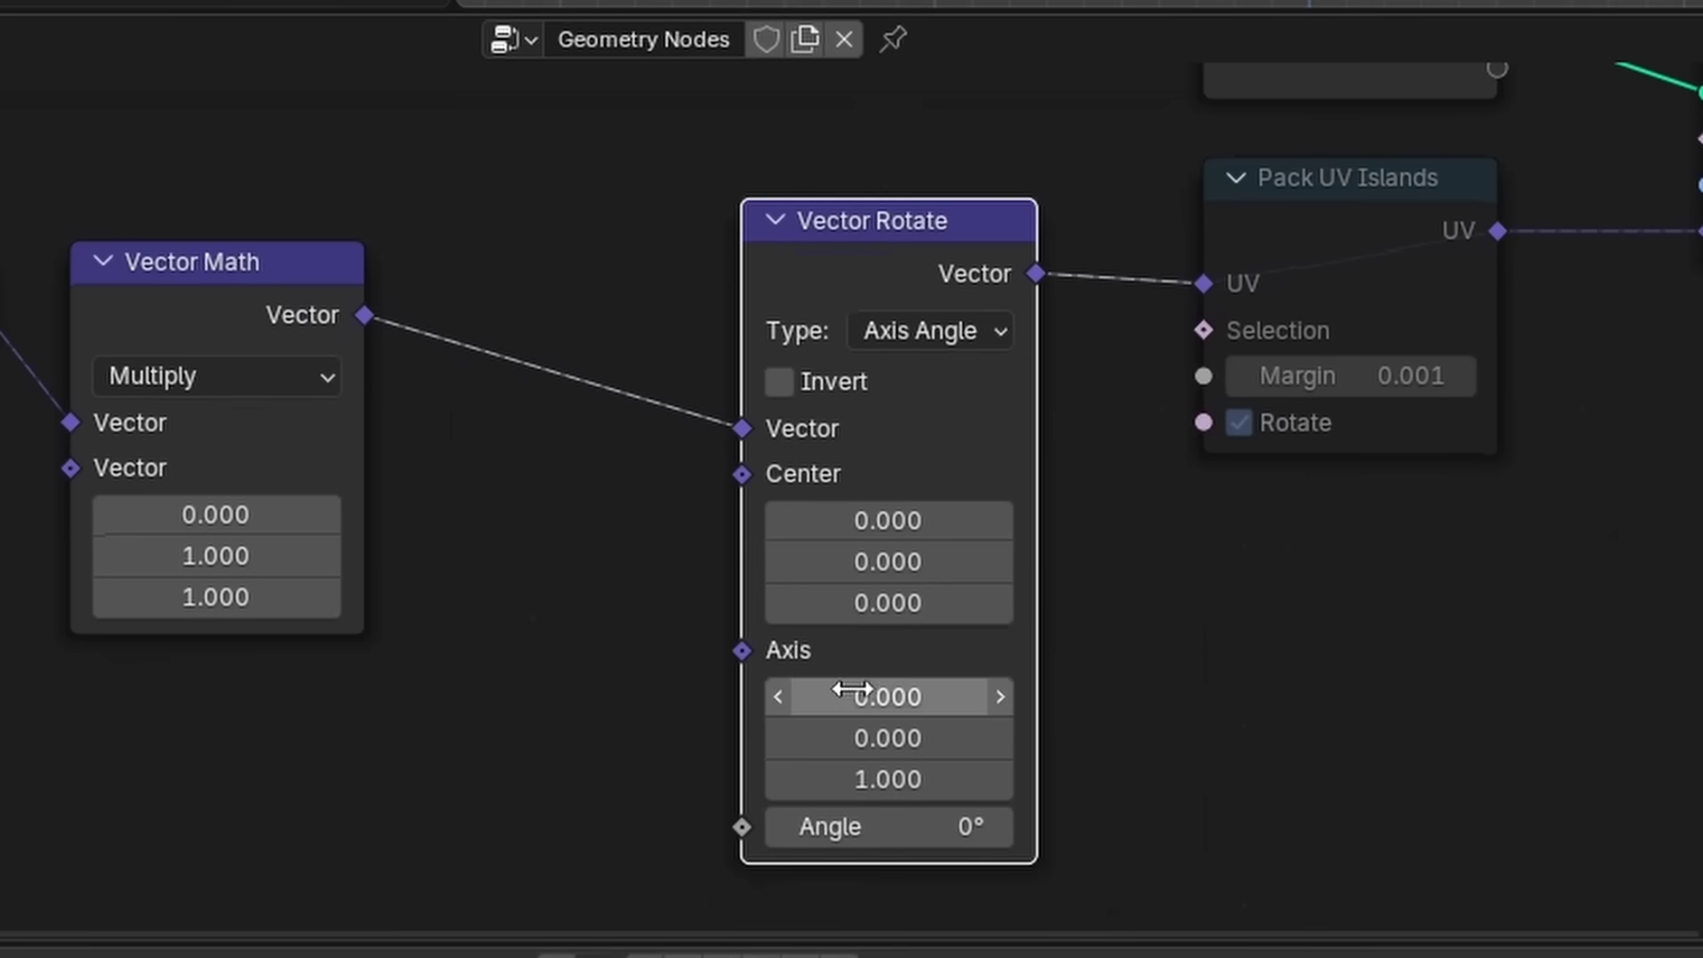
{"action": "left_click", "coordinate": [796, 814]}
{"action": "type", "text": "1"}
{"action": "key", "text": "Return"}
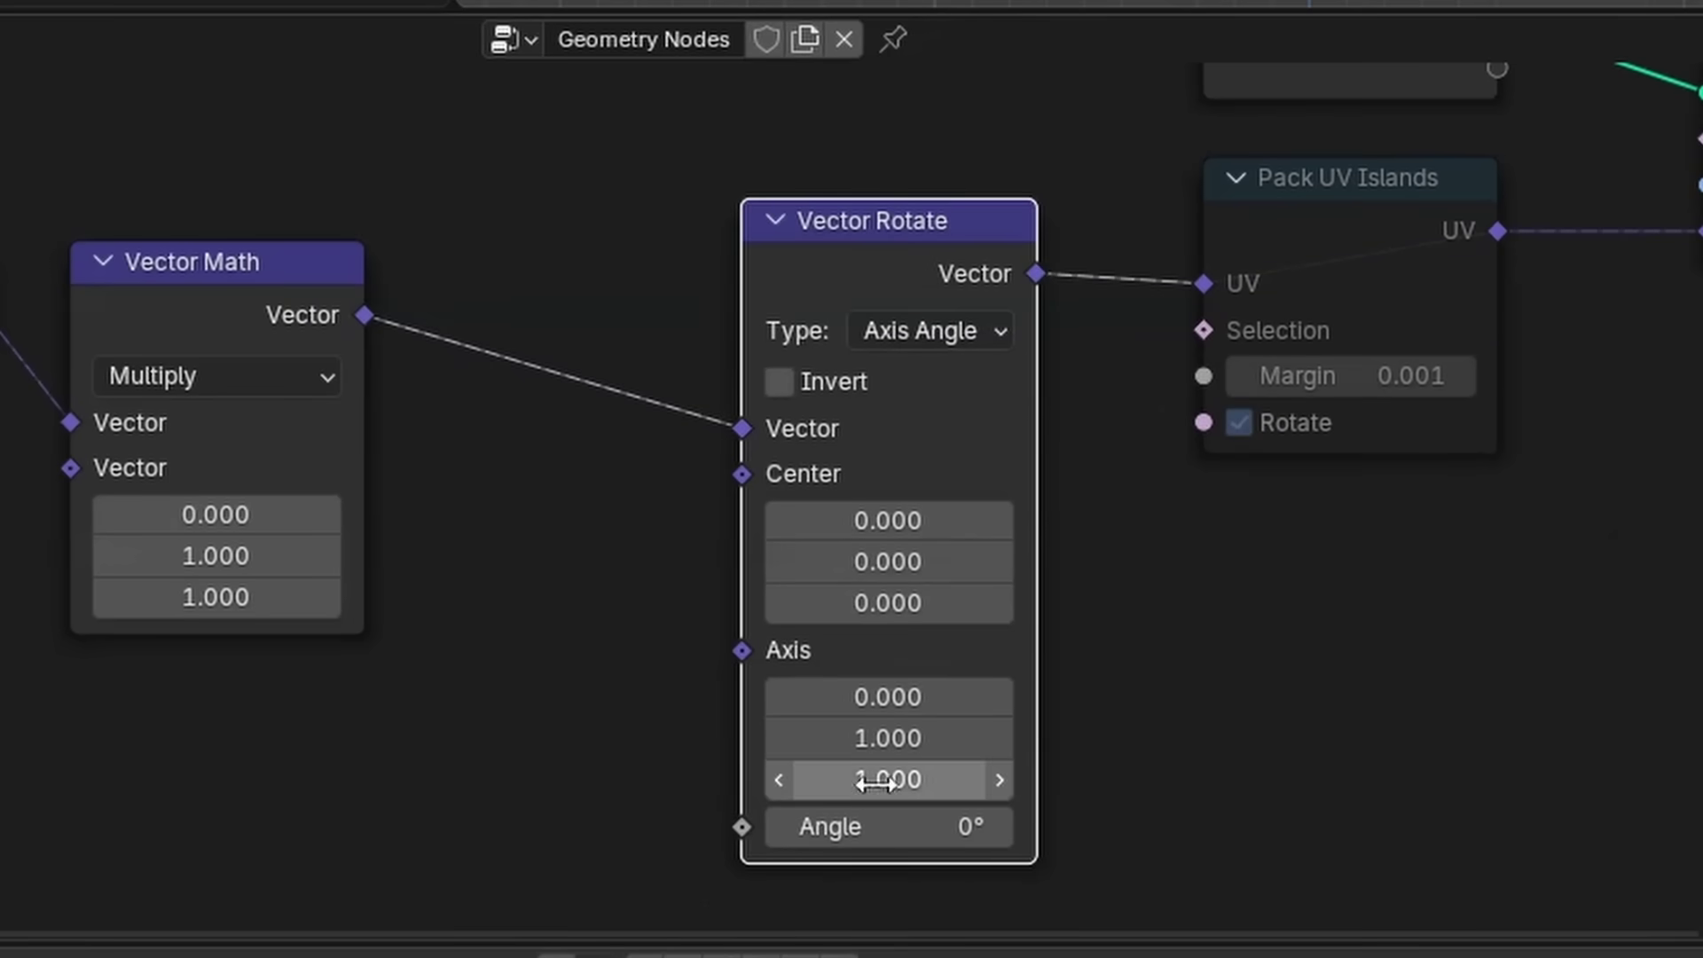
{"action": "left_click_drag", "start_coordinate": [886, 825], "coordinate": [973, 825]}
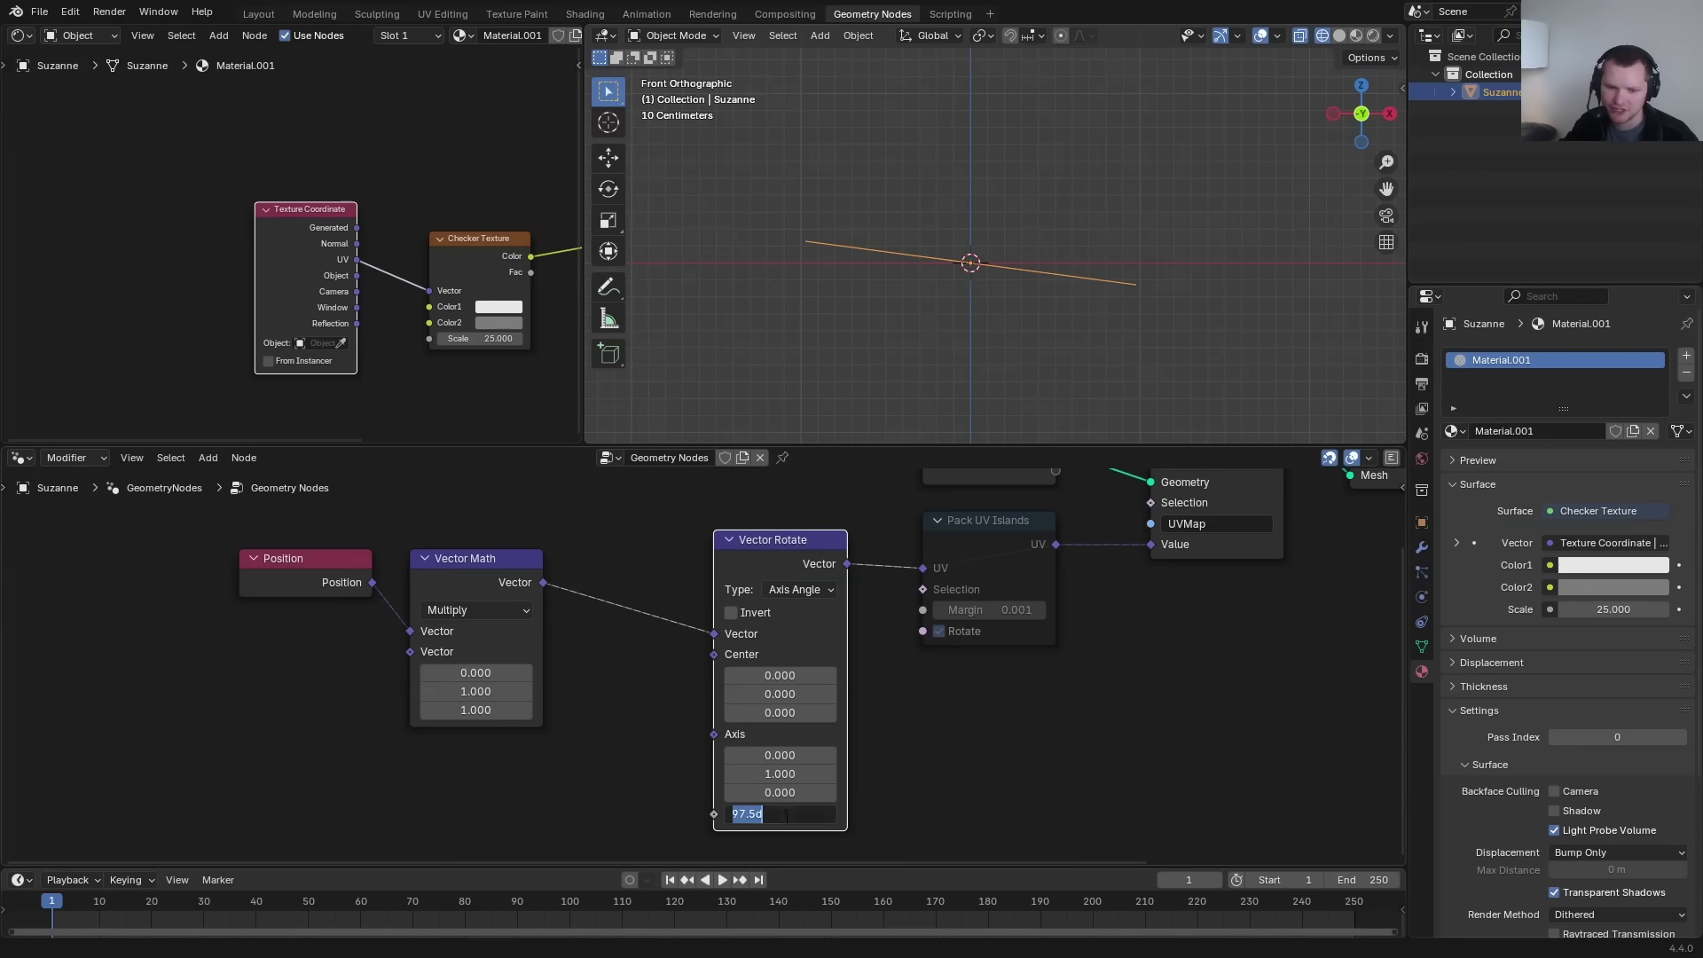
{"action": "middle_click_drag", "start_coordinate": [975, 257], "coordinate": [1021, 198]}
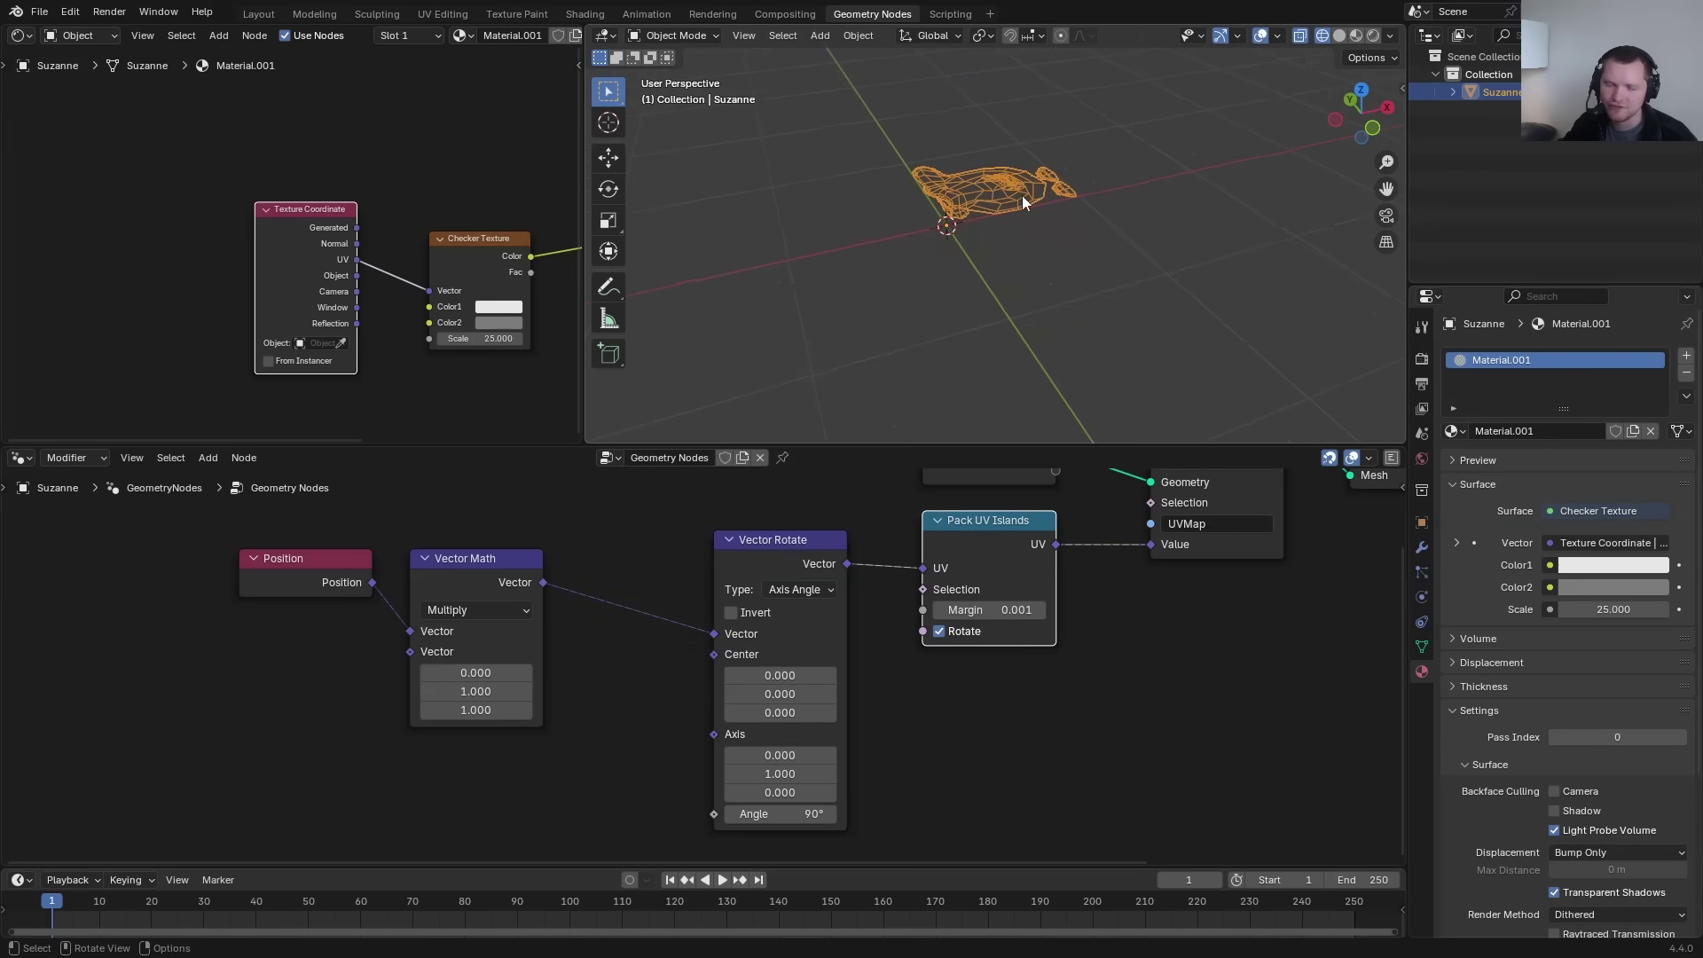
Store UVMap as 2D Vector and mute the viewer group to show the side-projected checker texture on Suzanne.
{"action": "middle_click_drag", "start_coordinate": [1316, 572], "coordinate": [893, 745]}
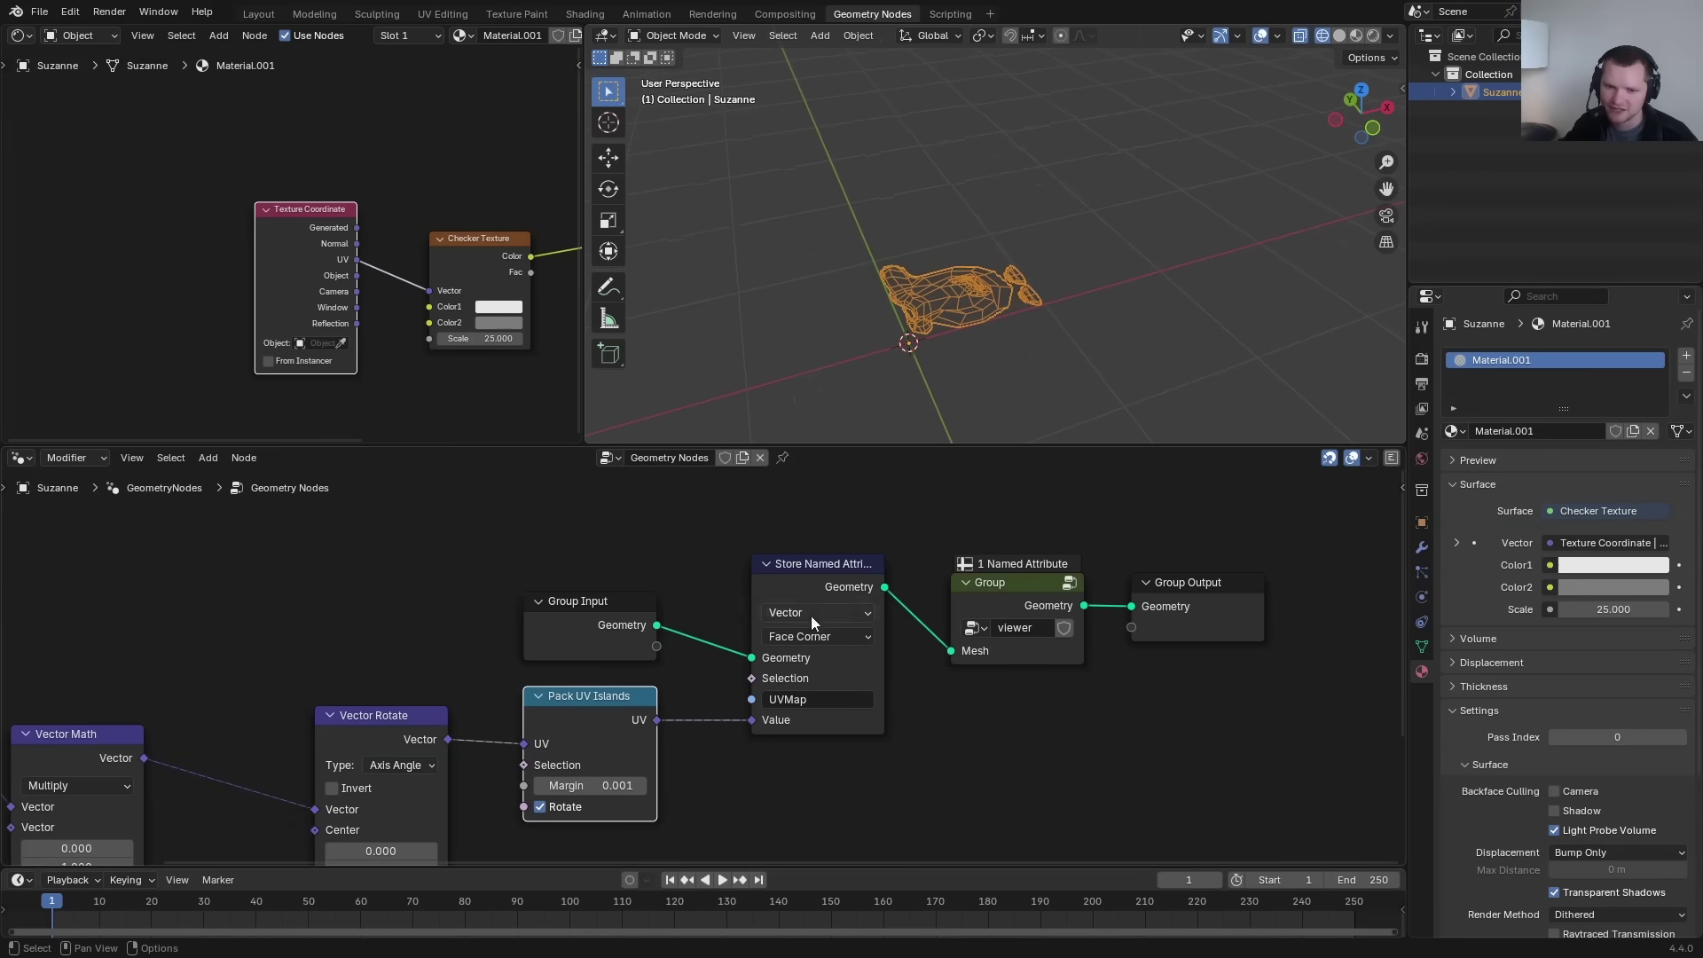
{"action": "left_click", "coordinate": [984, 582]}
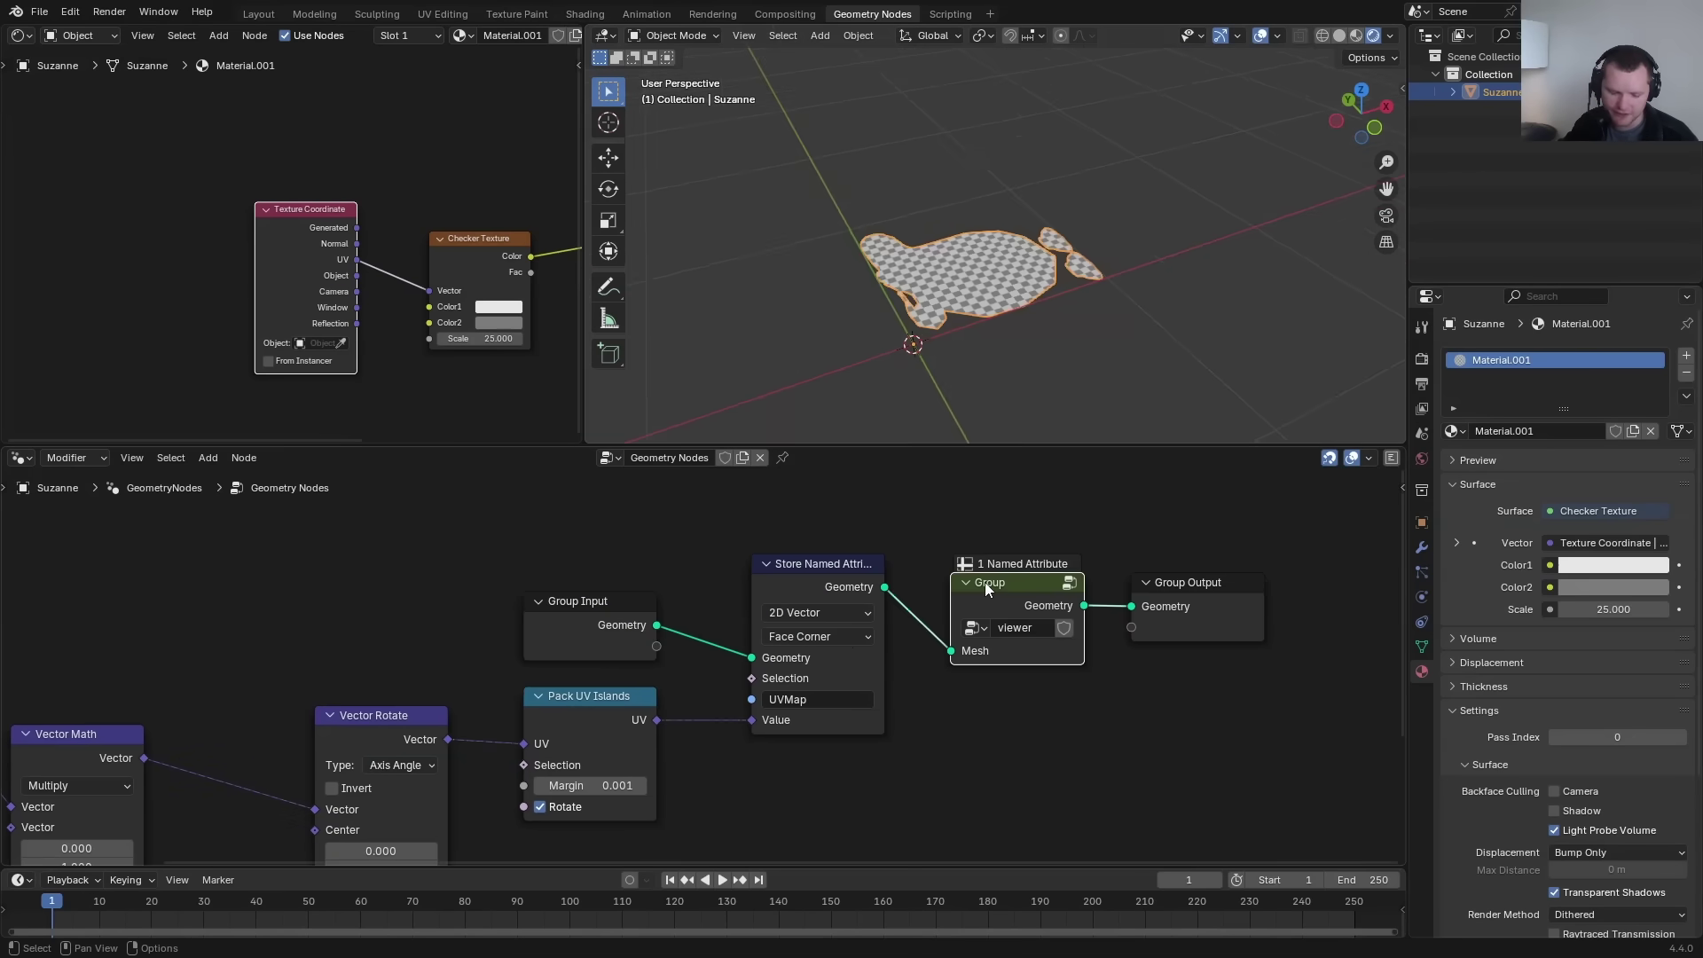
{"action": "key", "text": "m"}
{"action": "scroll", "coordinate": [993, 346], "scroll_direction": "down", "scroll_amount": 4}
{"action": "mouse_move", "coordinate": [949, 289]}
{"action": "middle_mouse_down"}
{"action": "mouse_move", "coordinate": [929, 252]}
{"action": "mouse_move", "coordinate": [1061, 226]}
{"action": "mouse_move", "coordinate": [1119, 188]}
{"action": "mouse_move", "coordinate": [1430, 153]}
{"action": "mouse_move", "coordinate": [784, 247]}
{"action": "mouse_move", "coordinate": [1053, 252]}
{"action": "middle_mouse_up"}
Set the Multiply node's factors to 1, 0, 1 for a front projection and compare it with Vector Rotate muted and unmuted.
{"action": "middle_click_drag", "start_coordinate": [651, 649], "coordinate": [670, 644]}
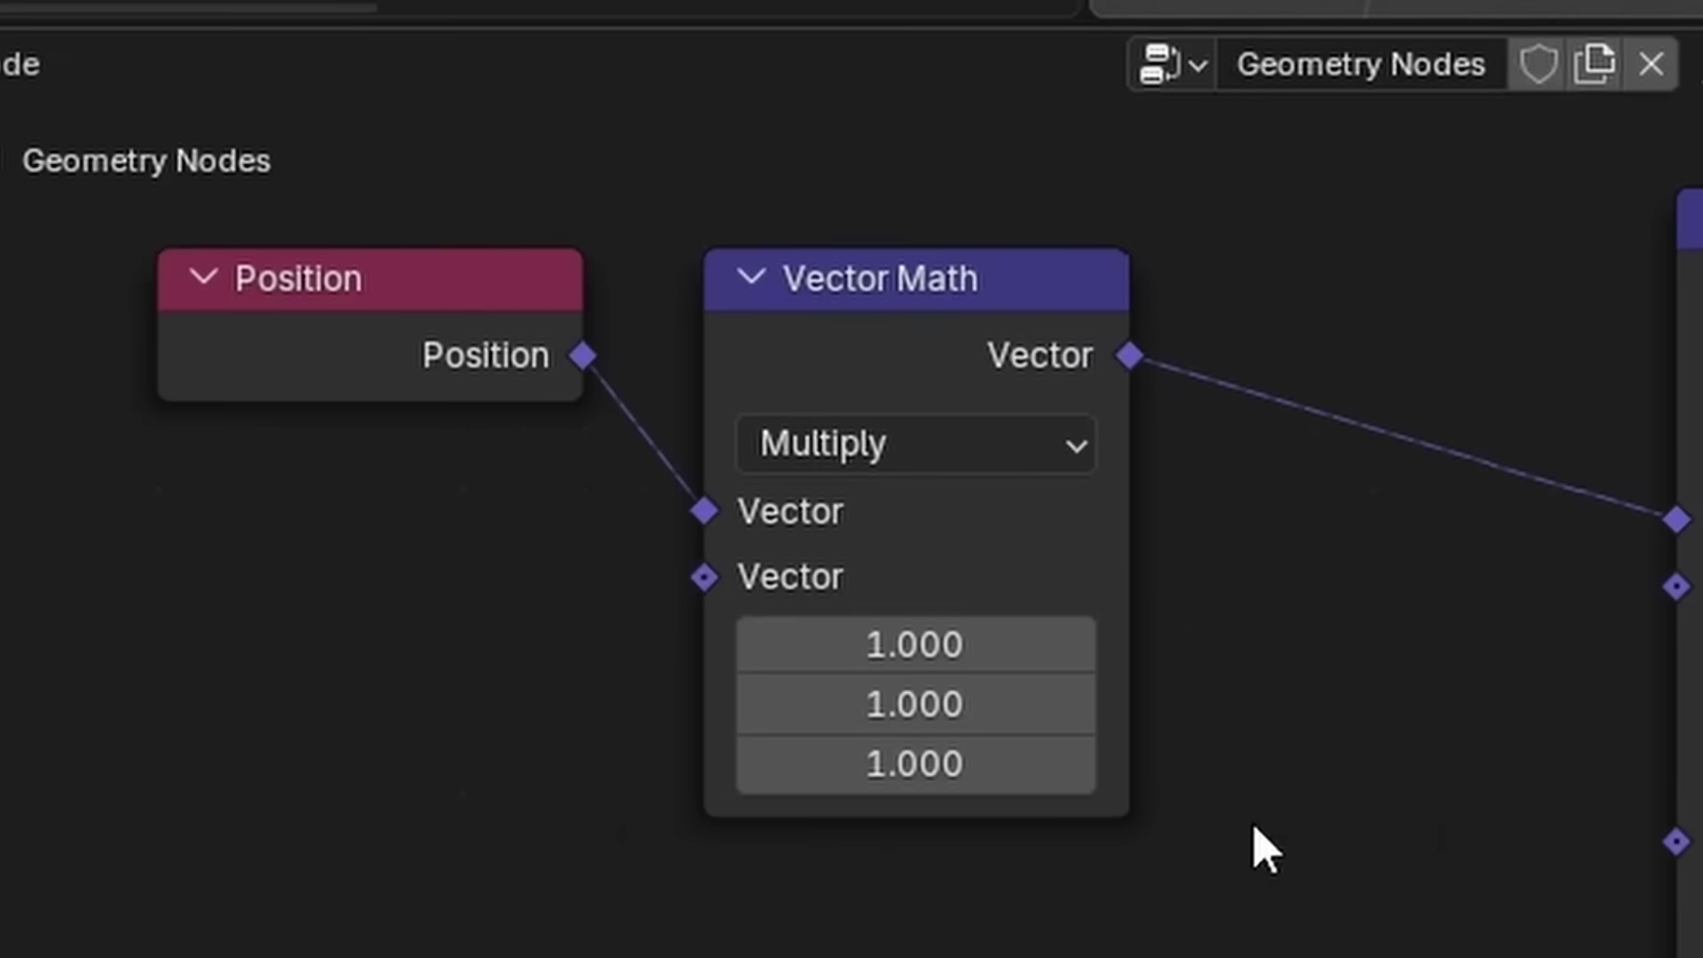
{"action": "left_click", "coordinate": [546, 657]}
{"action": "type", "text": "0"}
{"action": "key", "text": "Return"}
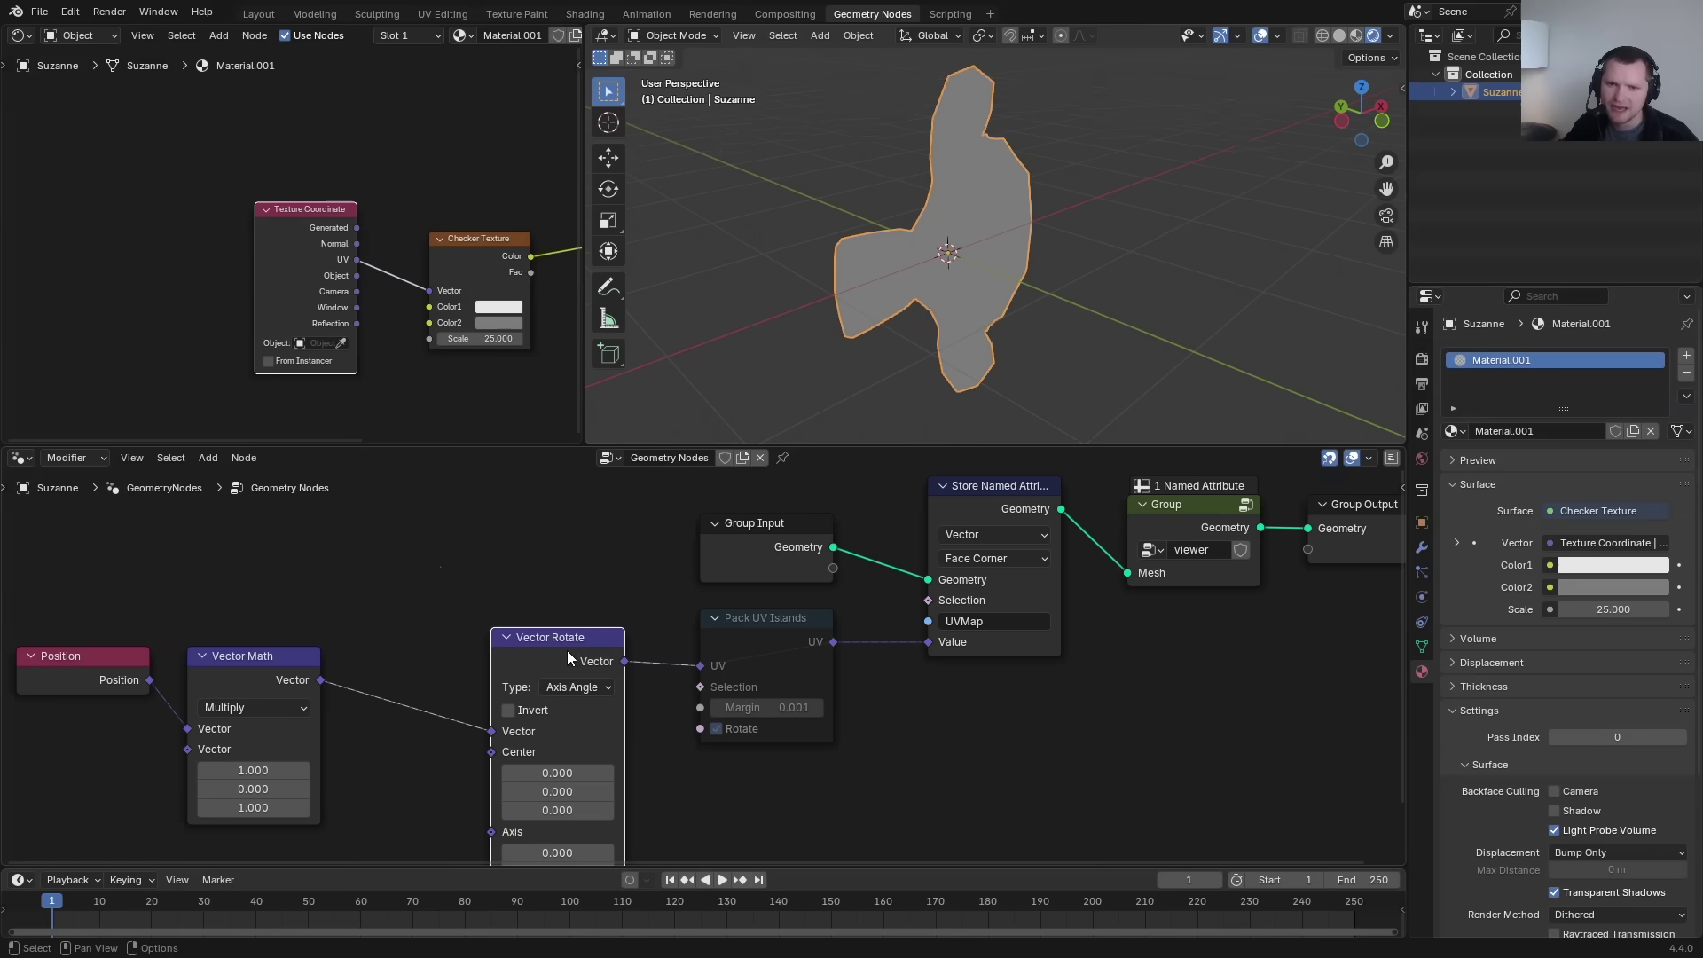
{"action": "middle_click_drag", "start_coordinate": [902, 251], "coordinate": [935, 246]}
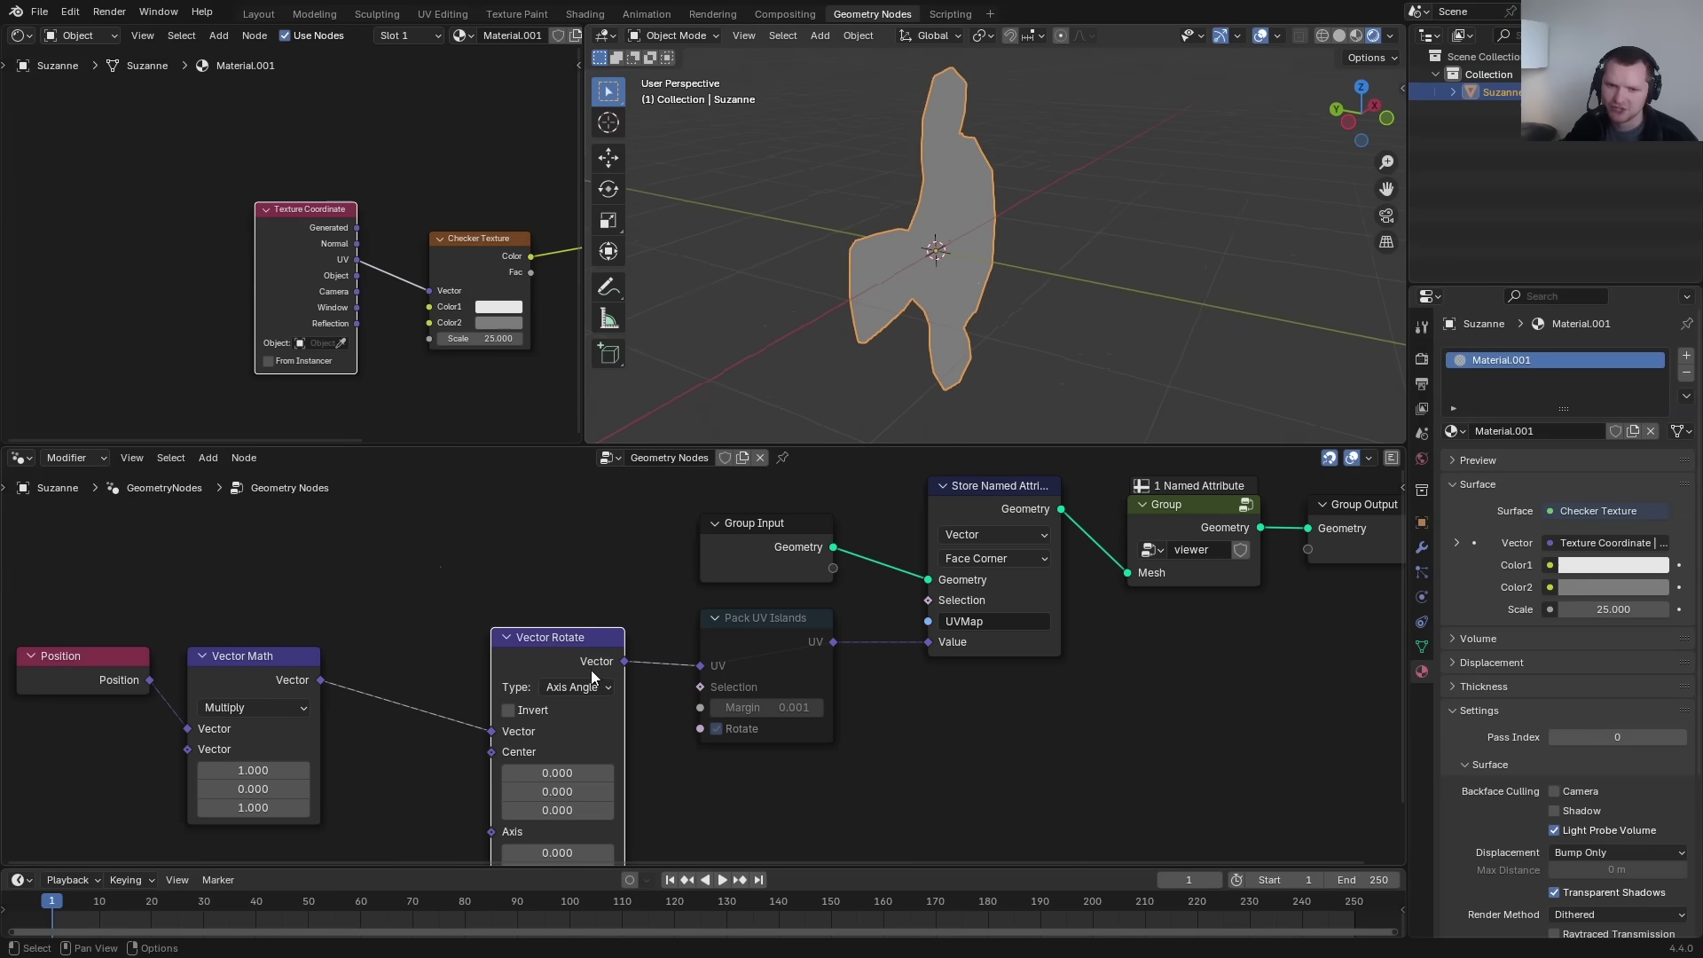
{"action": "key", "text": "m"}
{"action": "key", "text": "m"}
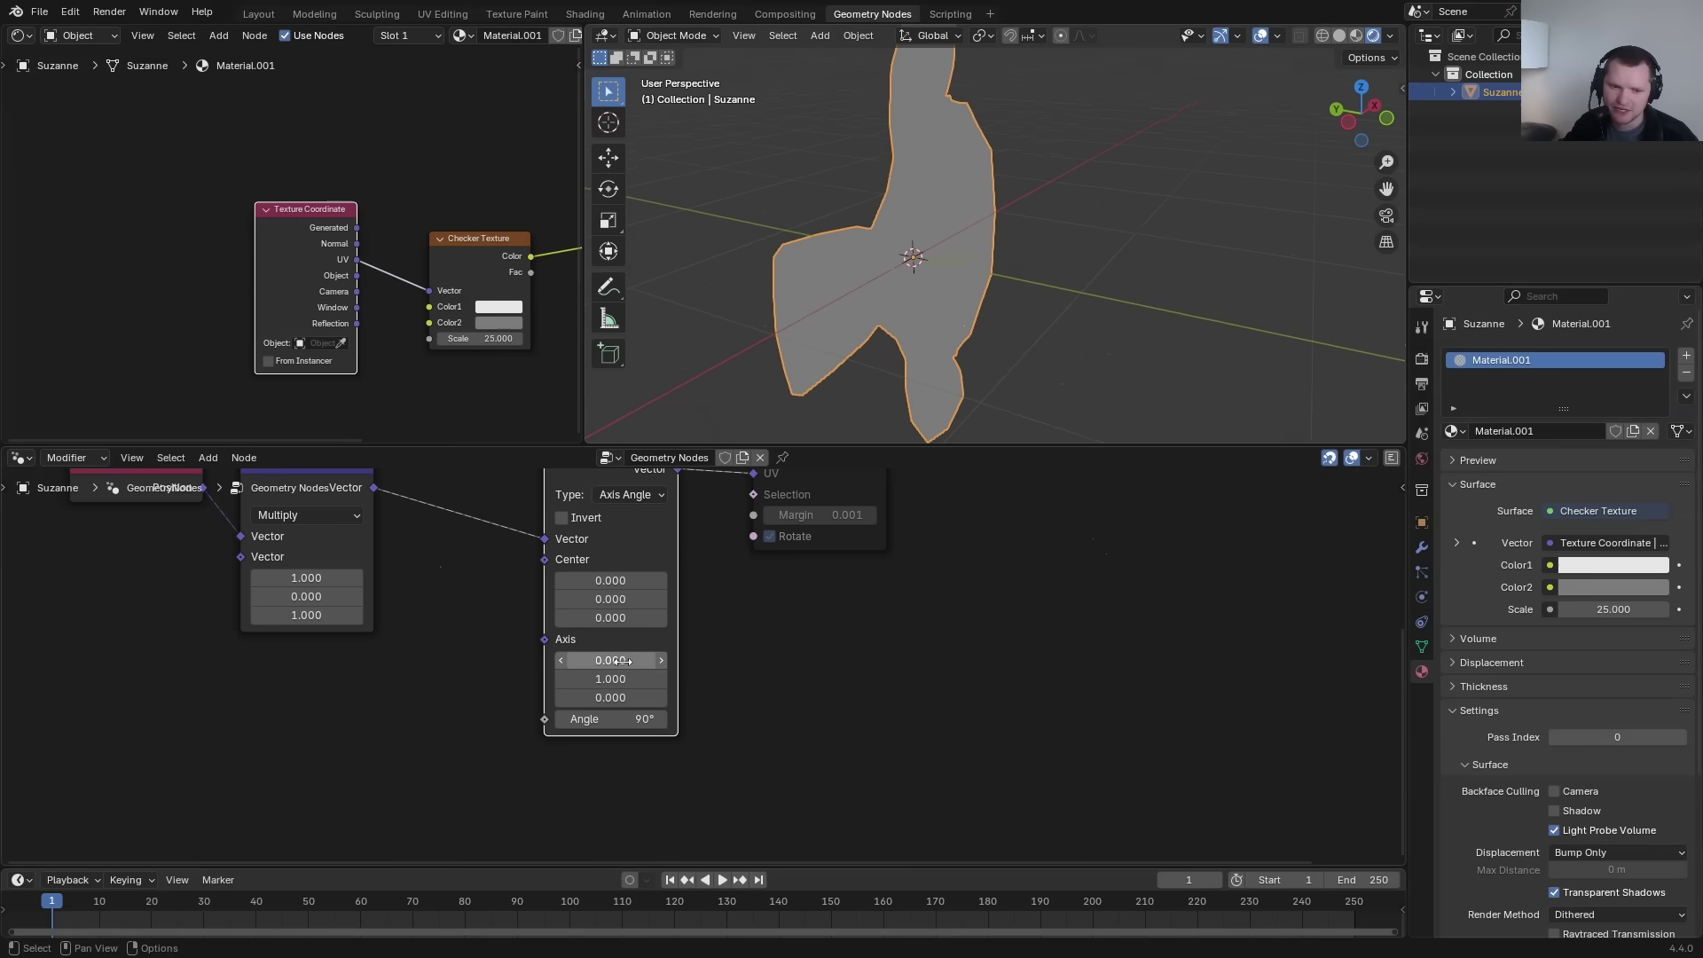
Change the Vector Rotate node's axis to X 1 and Y 0, and unmute Pack UV Islands.
{"action": "left_click_drag", "start_coordinate": [618, 661], "coordinate": [690, 696]}
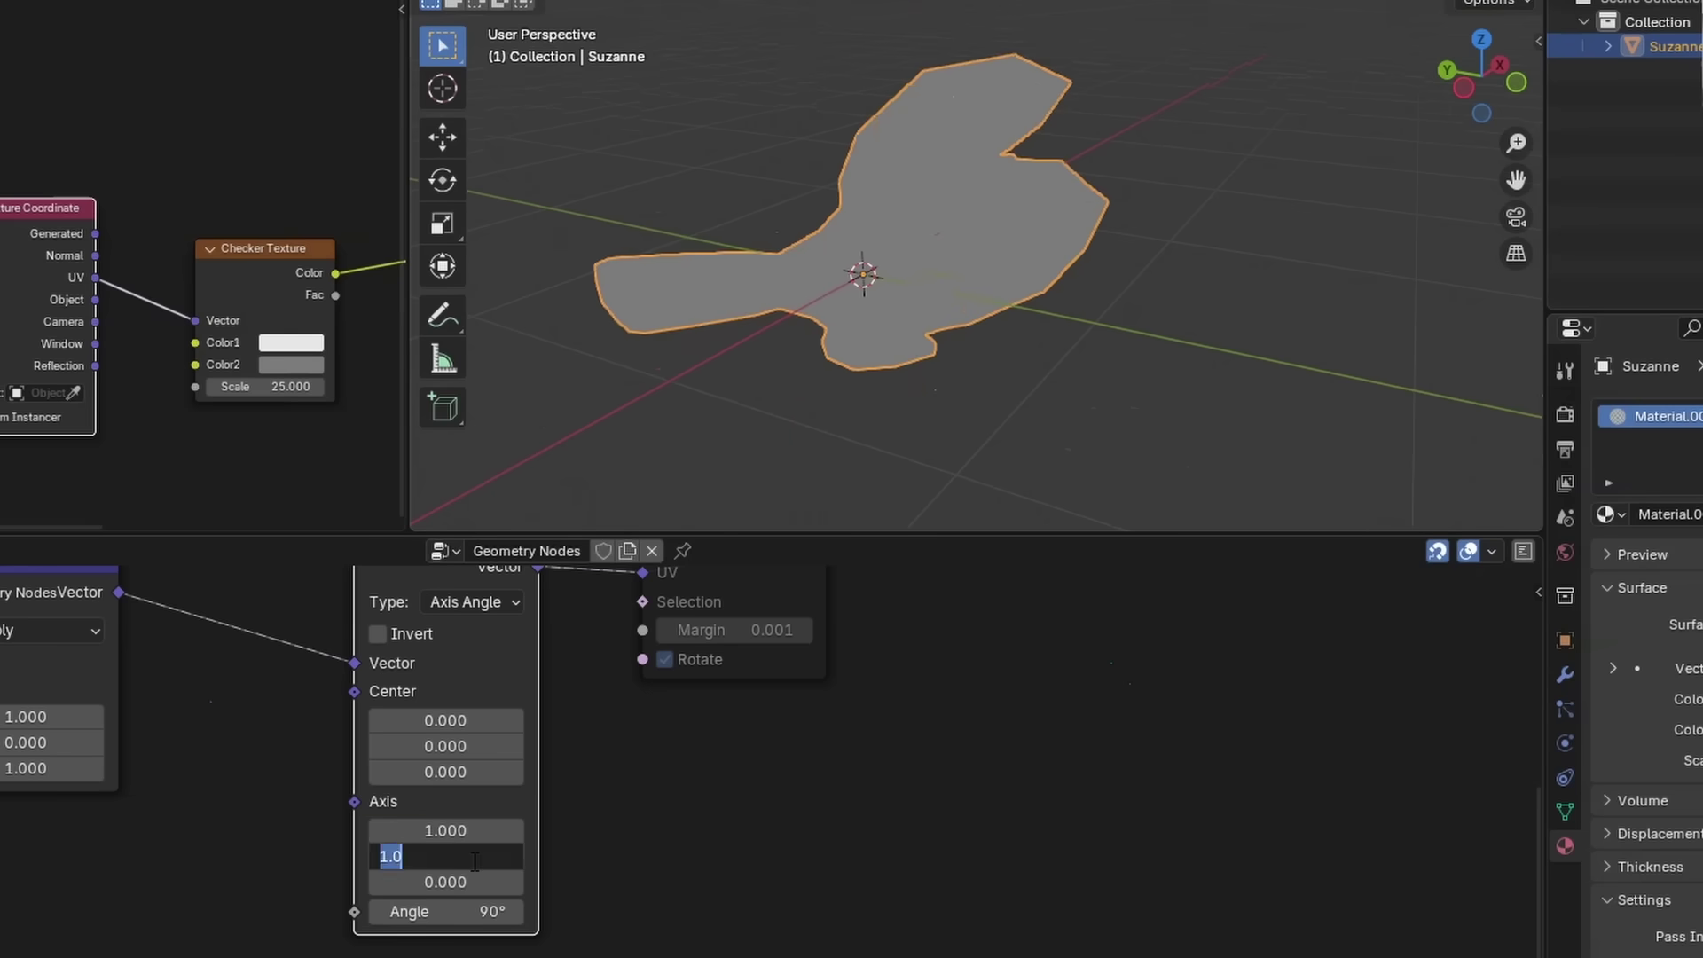
{"action": "type", "text": "0"}
{"action": "key", "text": "Return"}
{"action": "middle_click_drag", "start_coordinate": [635, 639], "coordinate": [419, 926]}
Switch the stored UVMap data type to 2D Vector and mute the viewer group to check the front projection on Suzanne.
{"action": "left_click", "coordinate": [834, 678]}
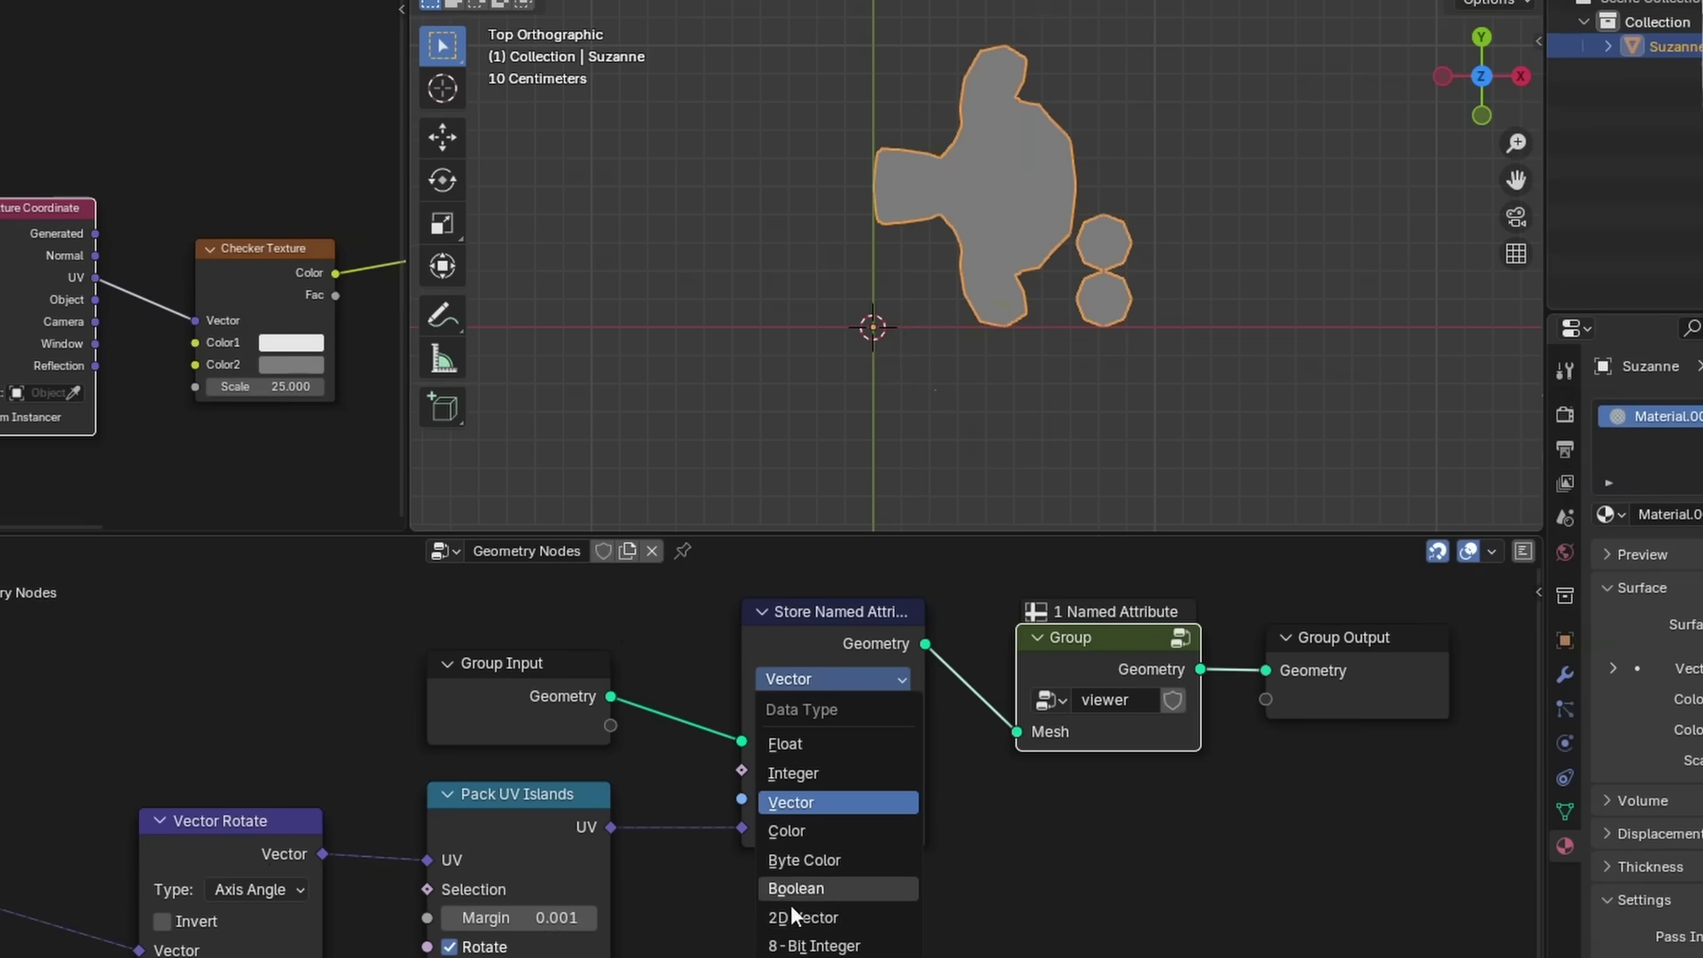
{"action": "left_click", "coordinate": [794, 916]}
{"action": "scroll", "coordinate": [1110, 199], "scroll_direction": "up", "scroll_amount": 1}
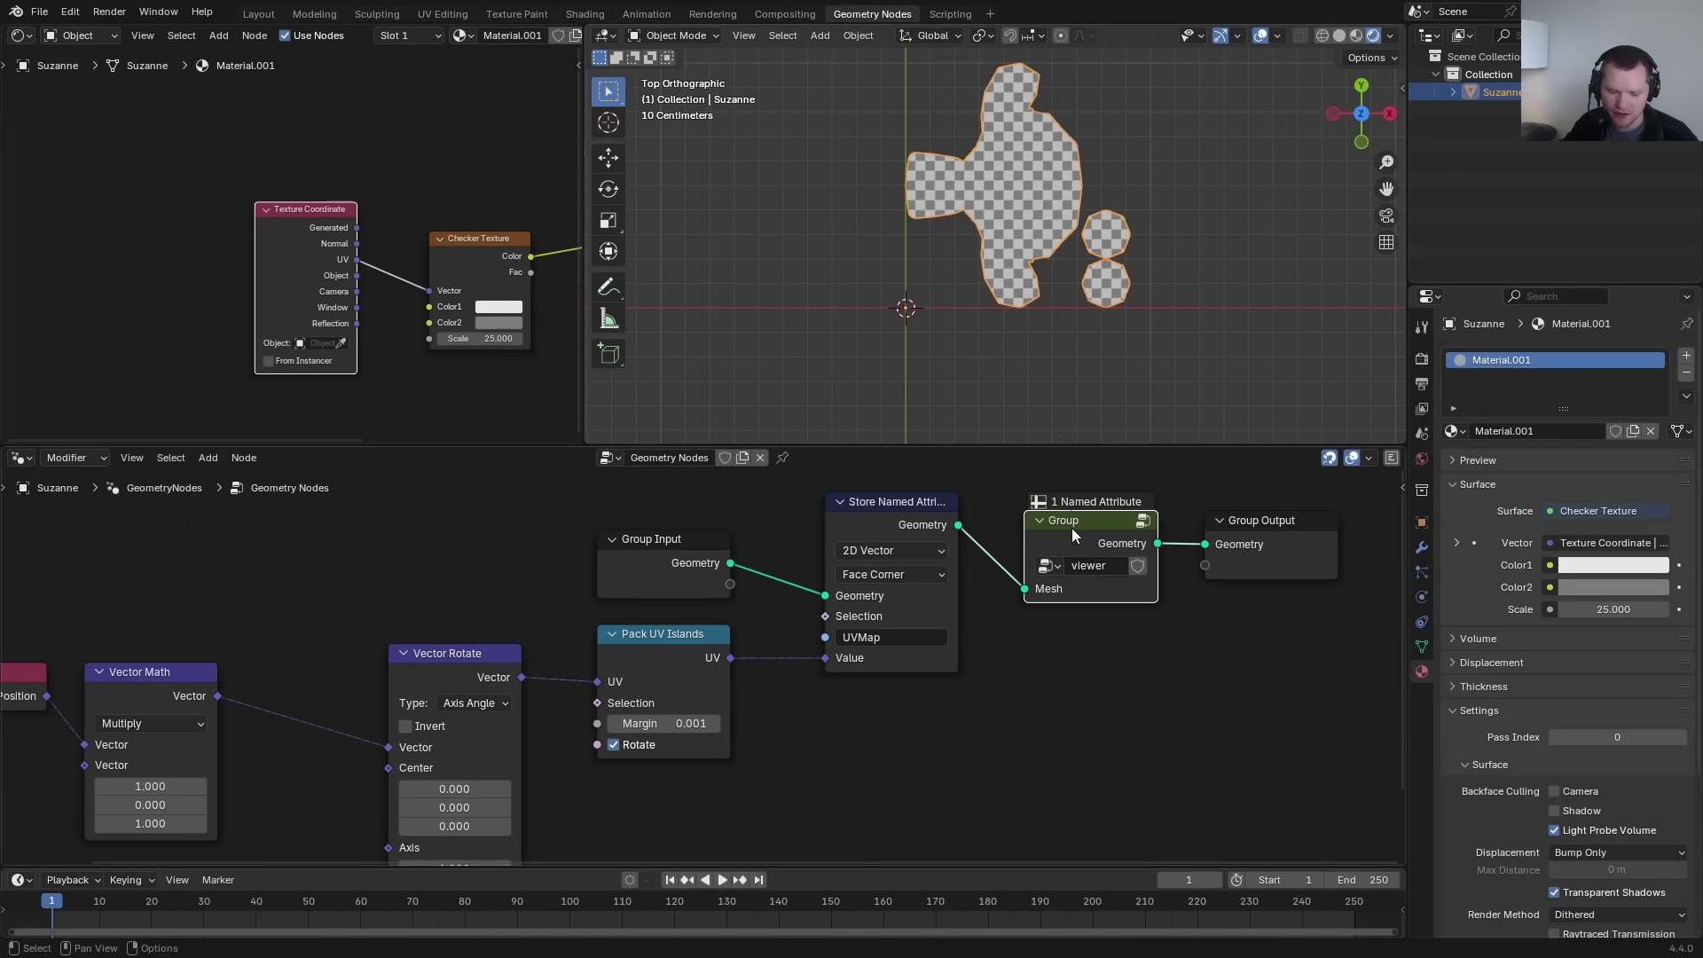
{"action": "key", "text": "m"}
{"action": "scroll", "coordinate": [949, 254], "scroll_direction": "down", "scroll_amount": 5}
{"action": "middle_click_drag", "start_coordinate": [949, 254], "coordinate": [961, 44]}
{"action": "middle_click_drag", "start_coordinate": [865, 232], "coordinate": [924, 211]}
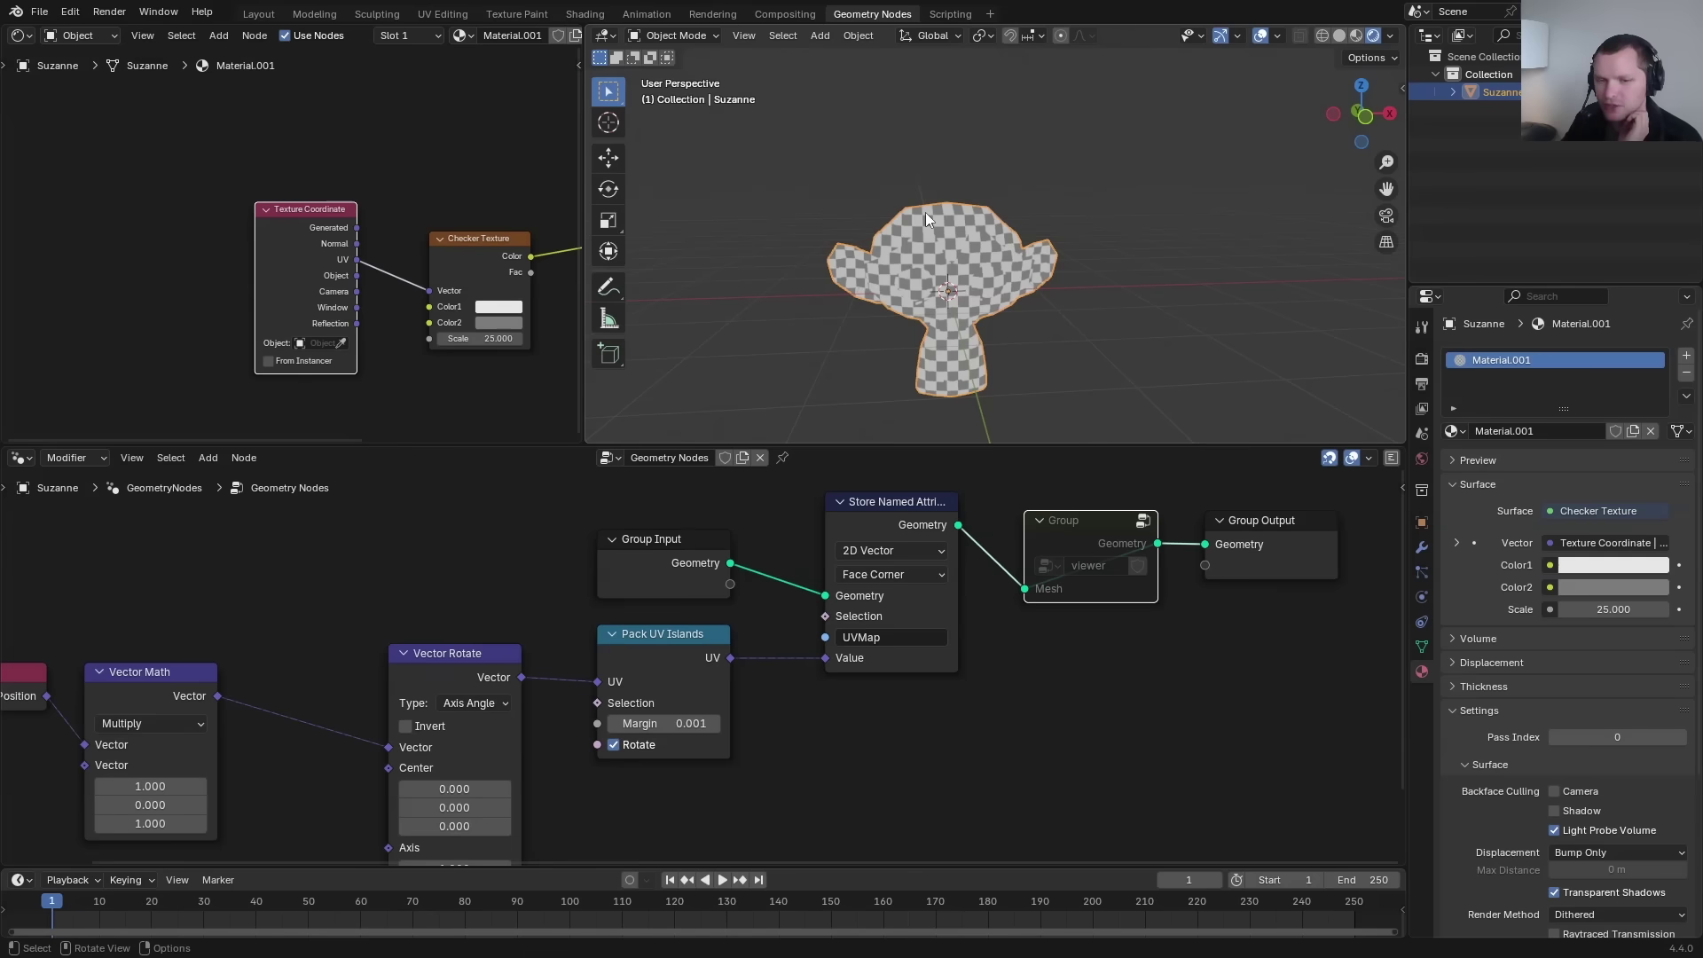
Examine Suzanne together with its joined bounding box in wireframe from the top, front and perspective views.
{"action": "left_click", "coordinate": [1339, 35]}
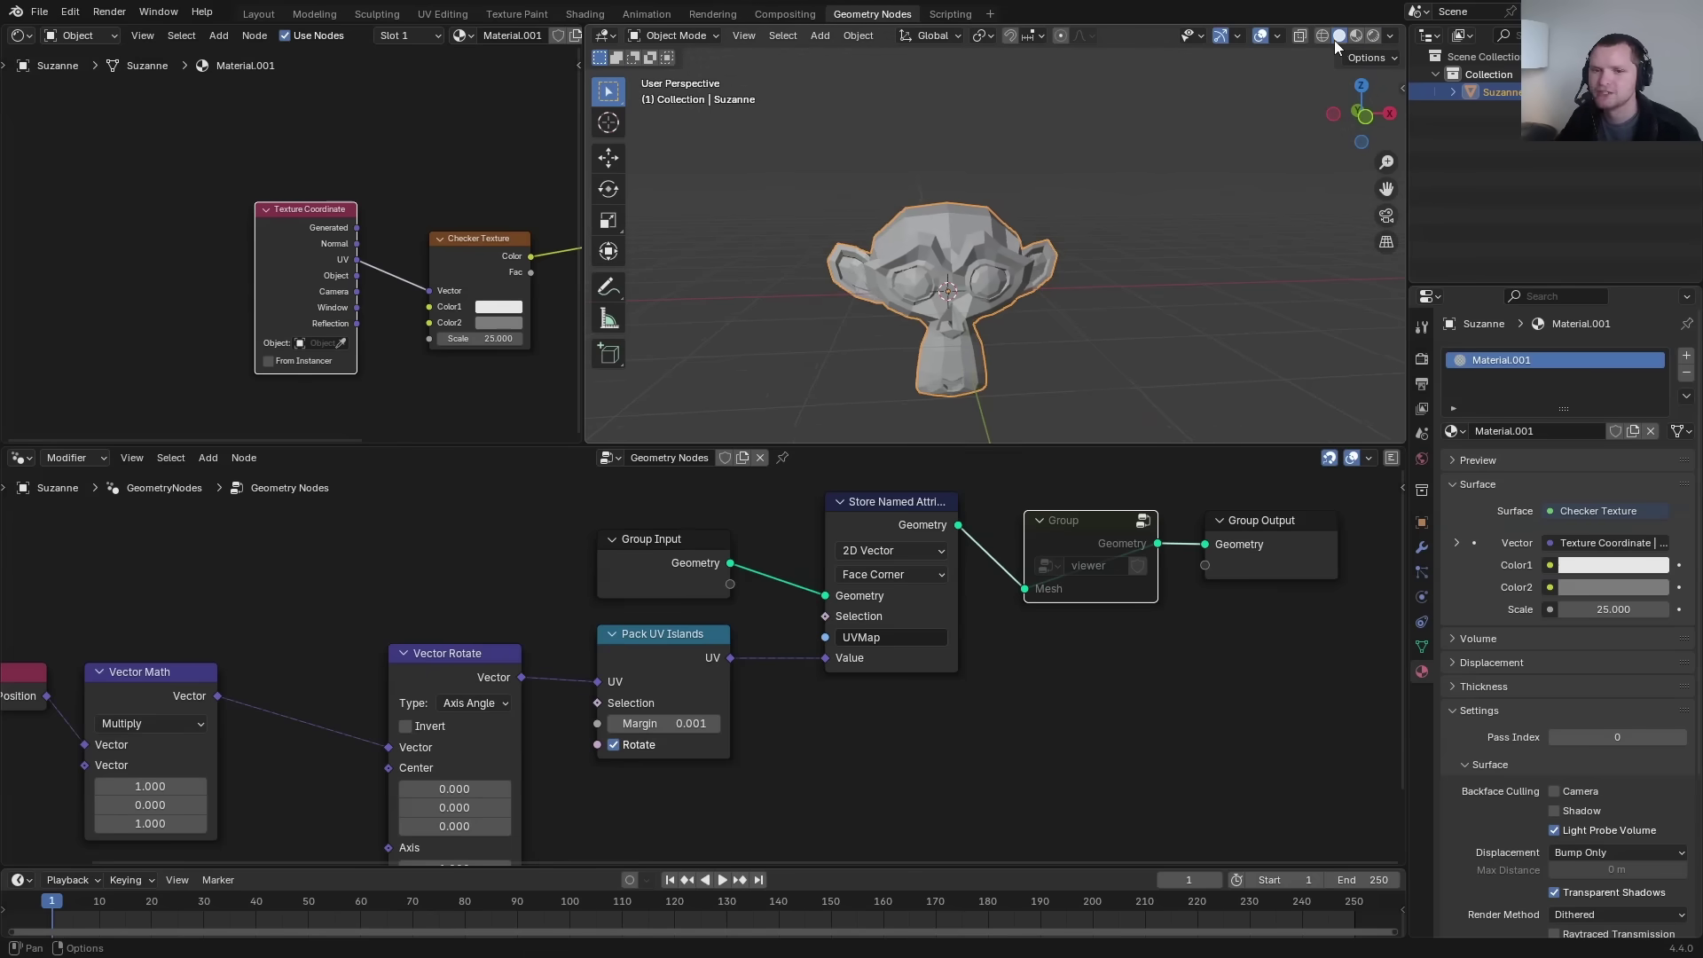
{"action": "middle_click_drag", "start_coordinate": [1065, 177], "coordinate": [999, 211]}
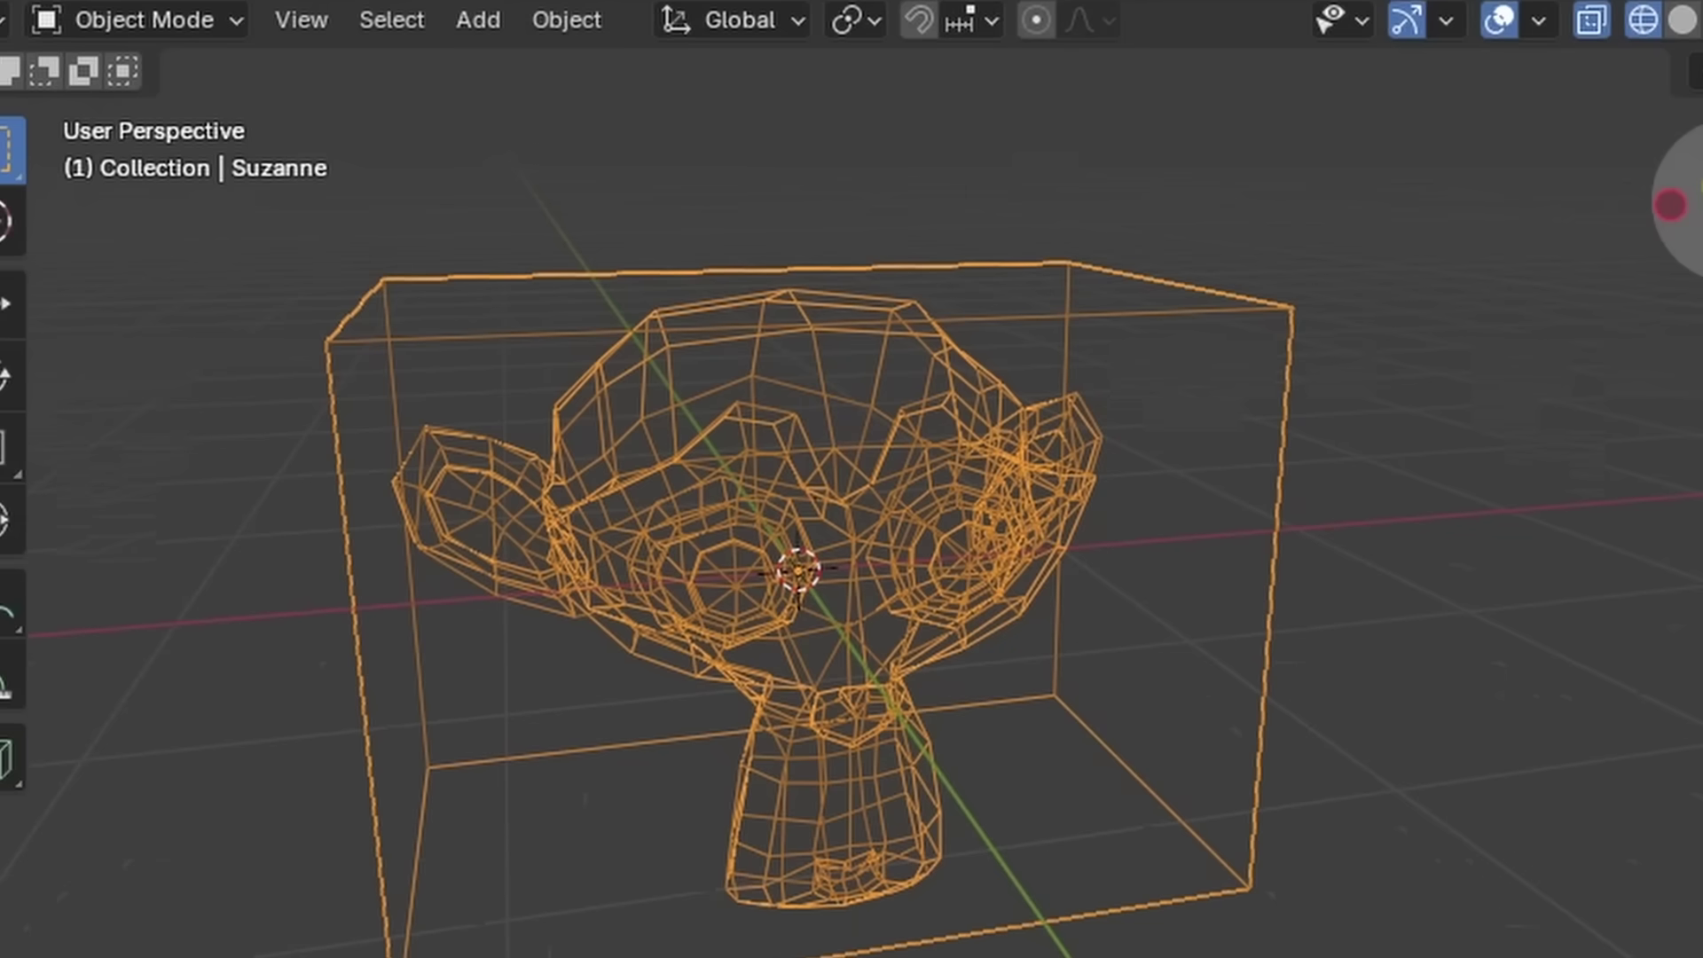
{"action": "left_click", "coordinate": [1702, 133]}
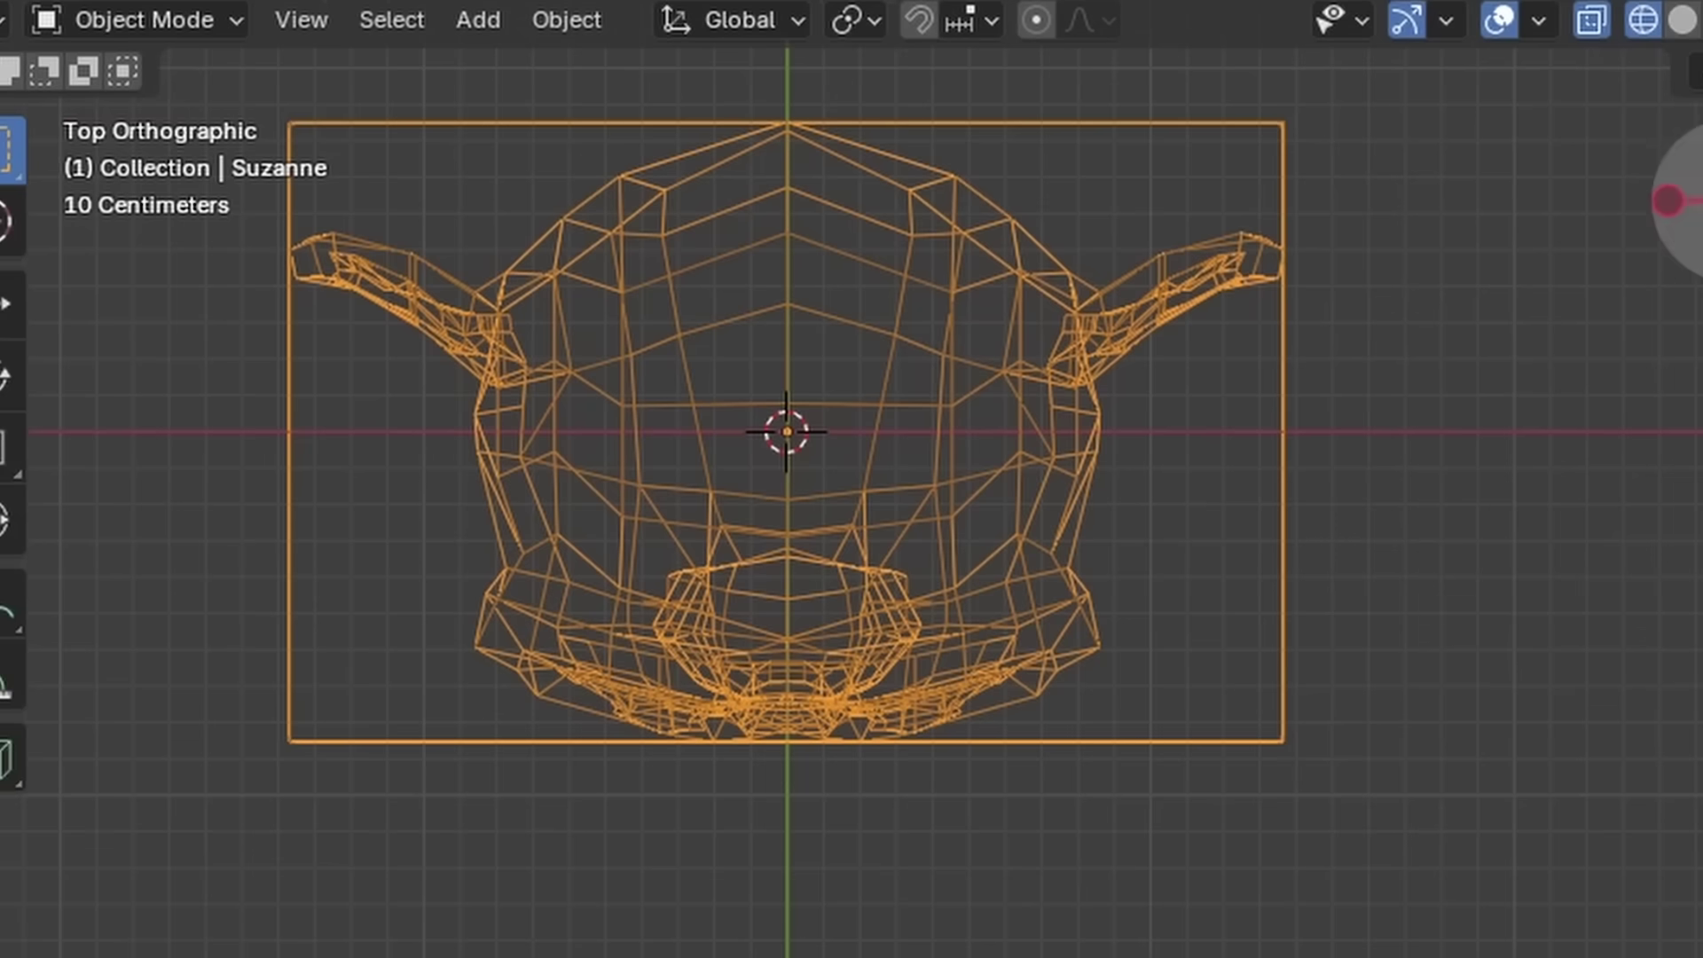
{"action": "key", "text": "KP_1"}
{"action": "key", "text": "KP_Decimal"}
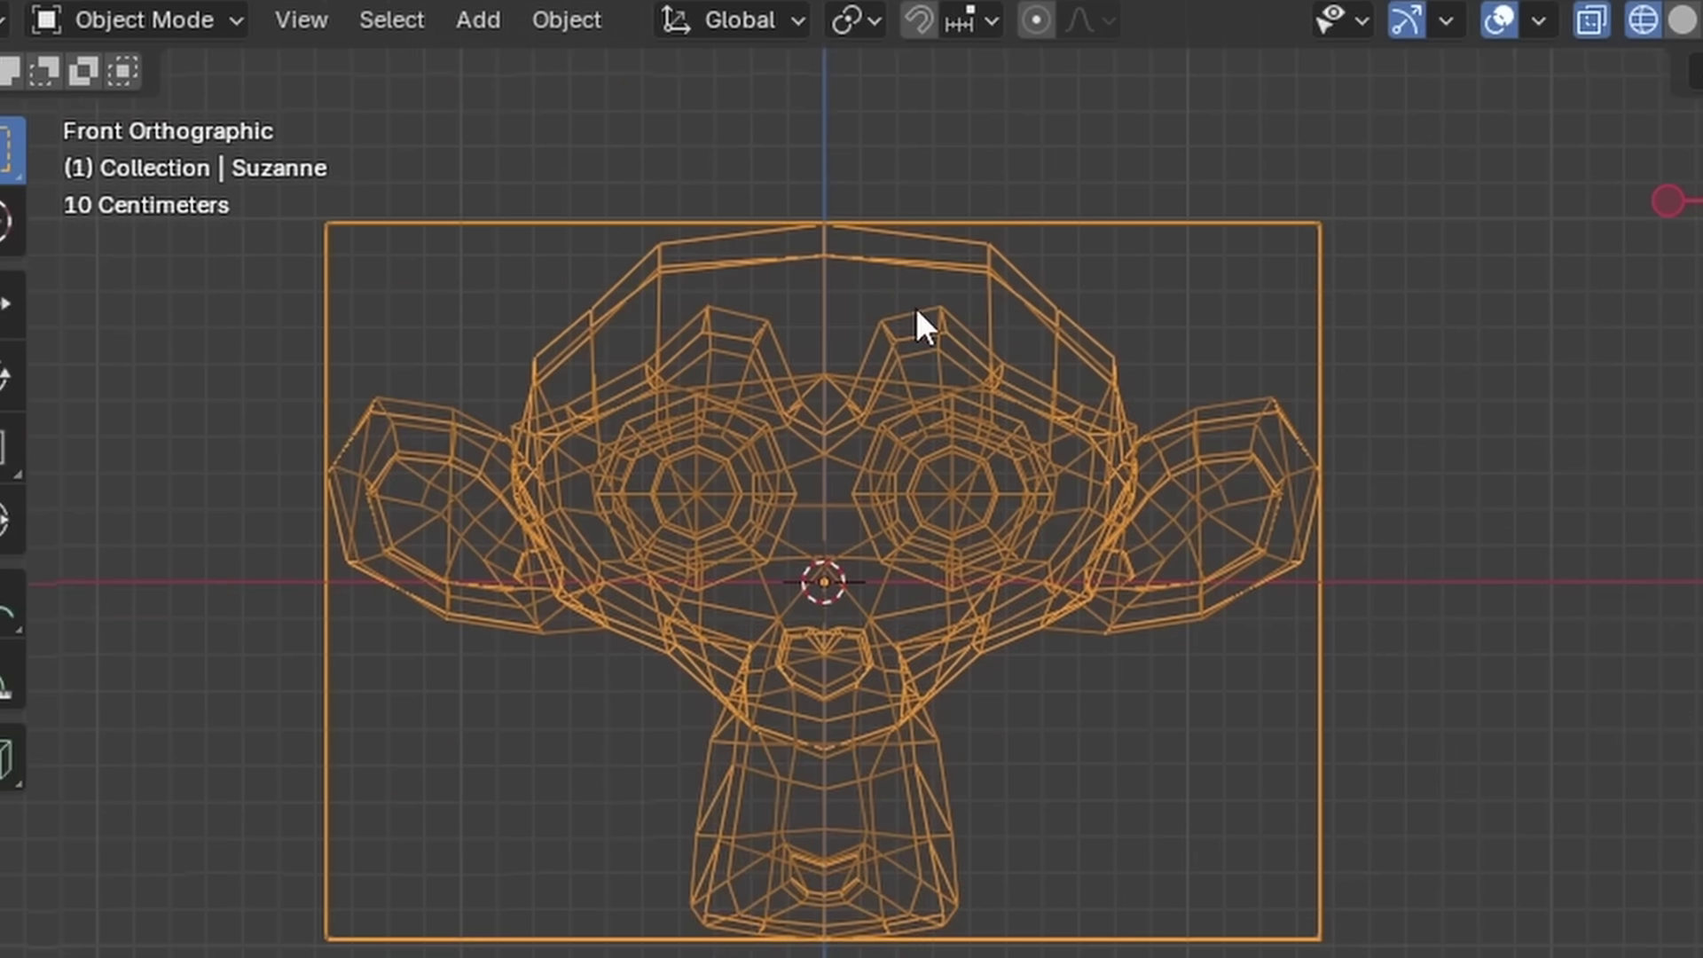
{"action": "left_click", "coordinate": [1670, 202]}
{"action": "middle_click_drag", "start_coordinate": [881, 401], "coordinate": [899, 316]}
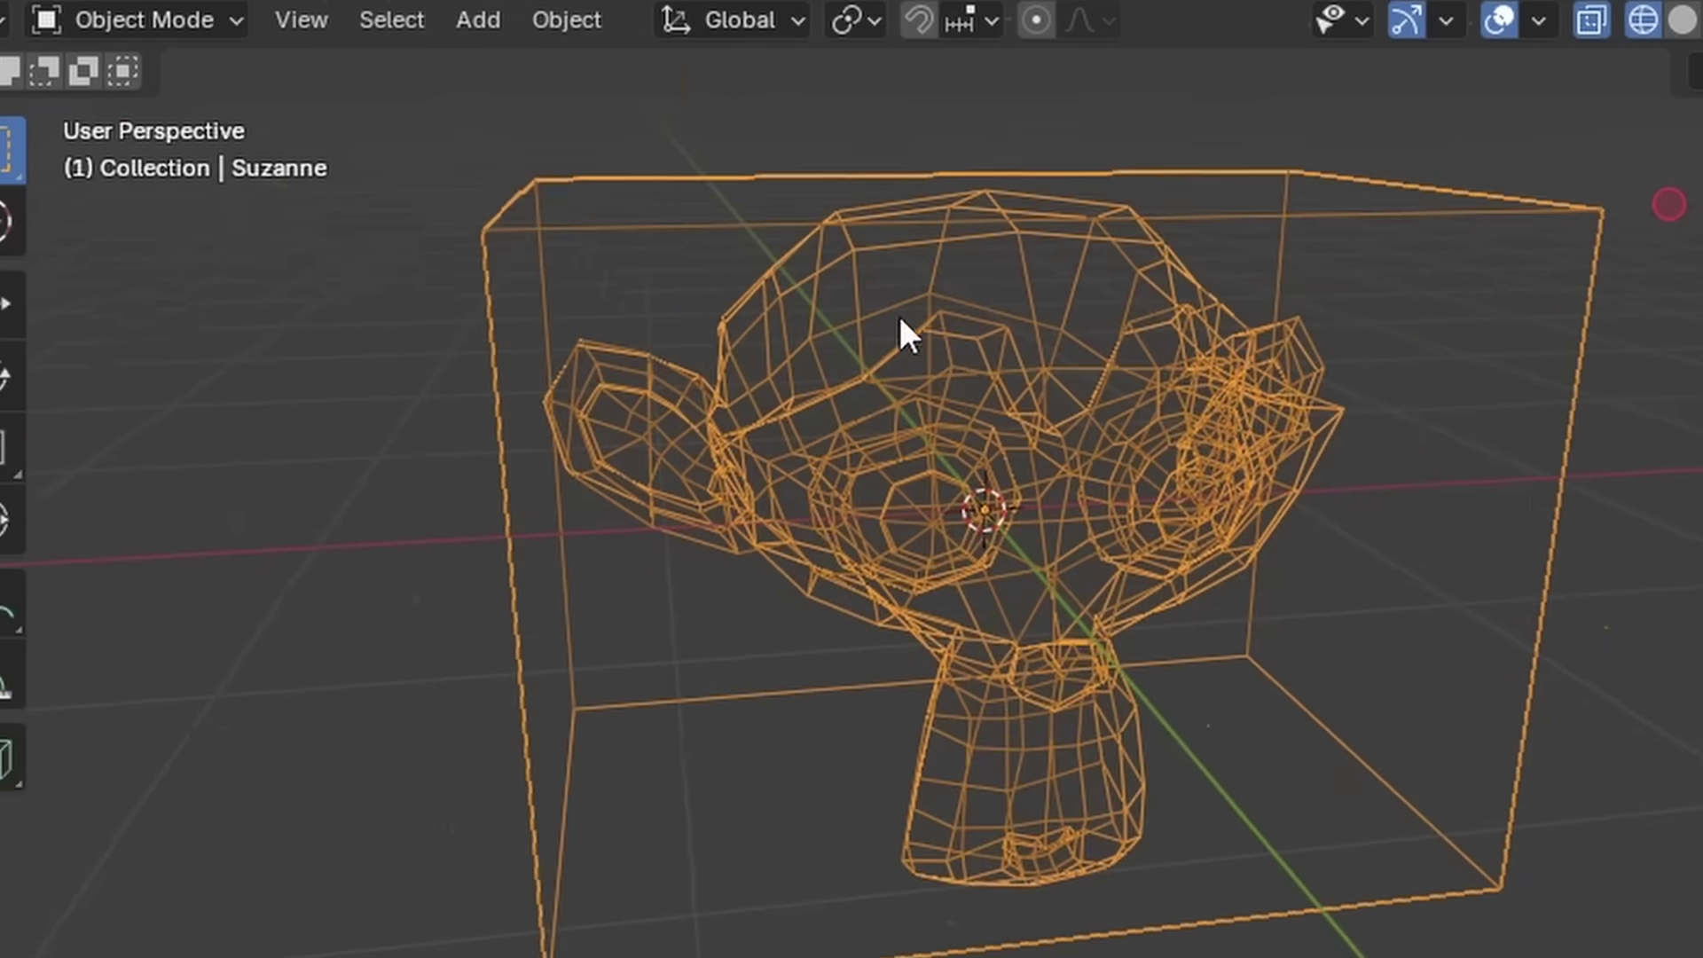
{"action": "scroll", "coordinate": [899, 316], "scroll_direction": "down", "scroll_amount": 1}
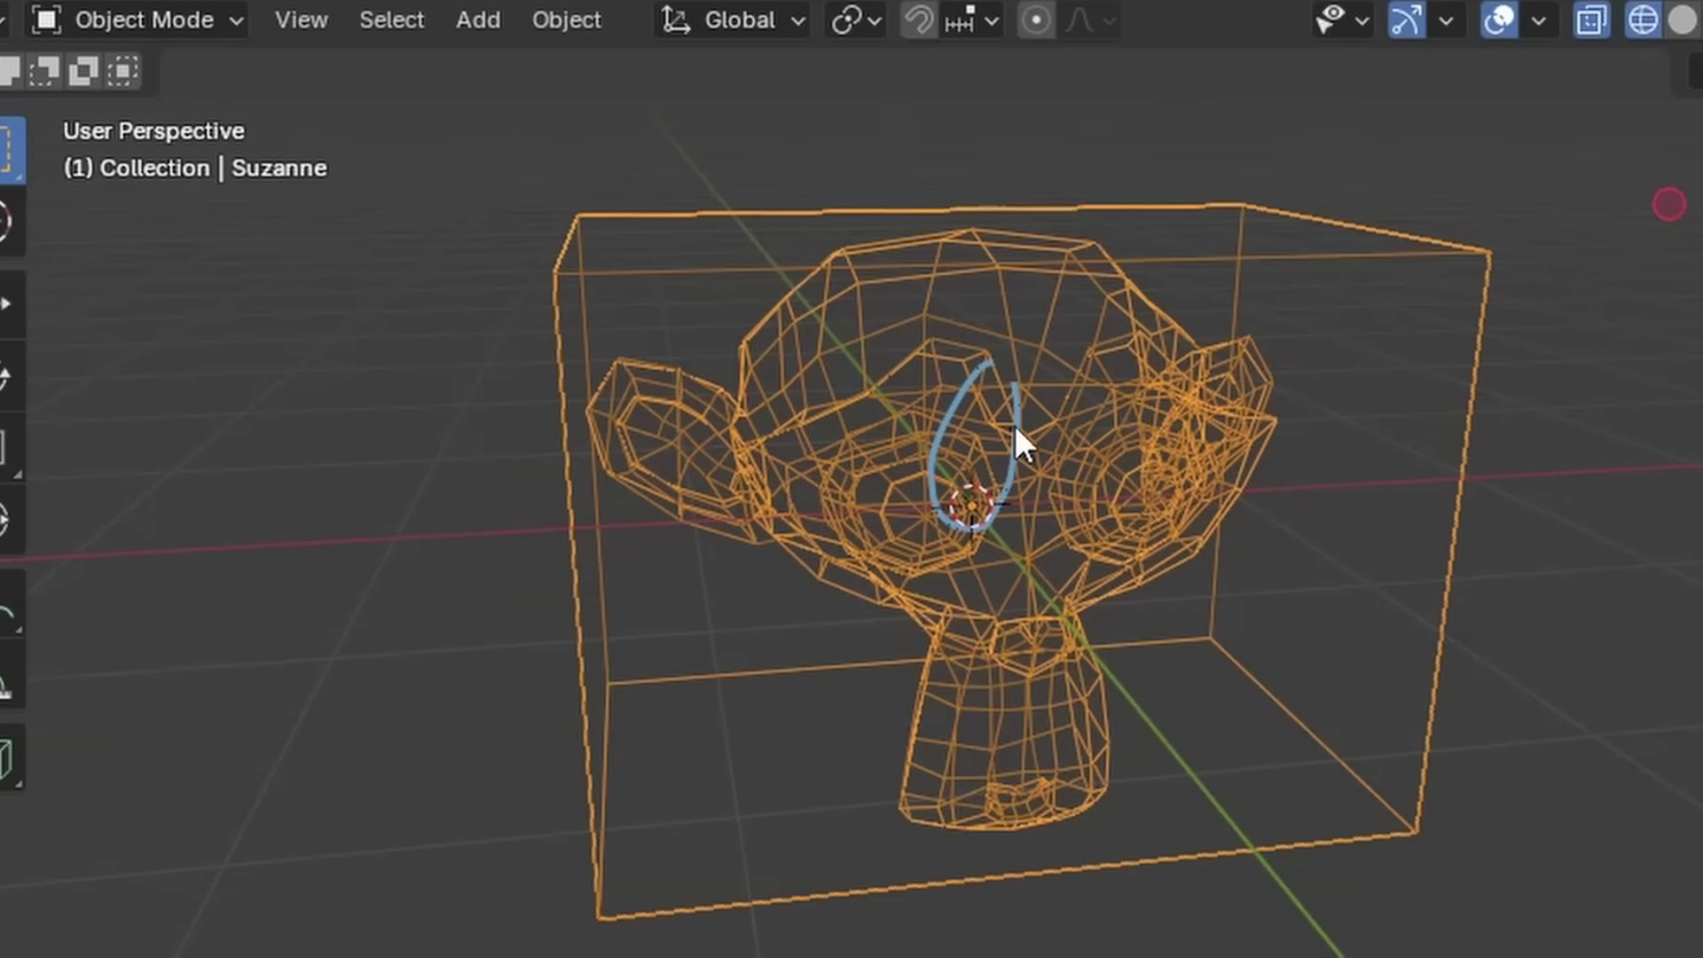
Annotate a looped shape and direction arrows over the wireframe bounding box, and erase the annotations.
{"action": "left_click_drag", "start_coordinate": [1017, 446], "coordinate": [1128, 423]}
{"action": "left_click_drag", "start_coordinate": [1318, 442], "coordinate": [1328, 353]}
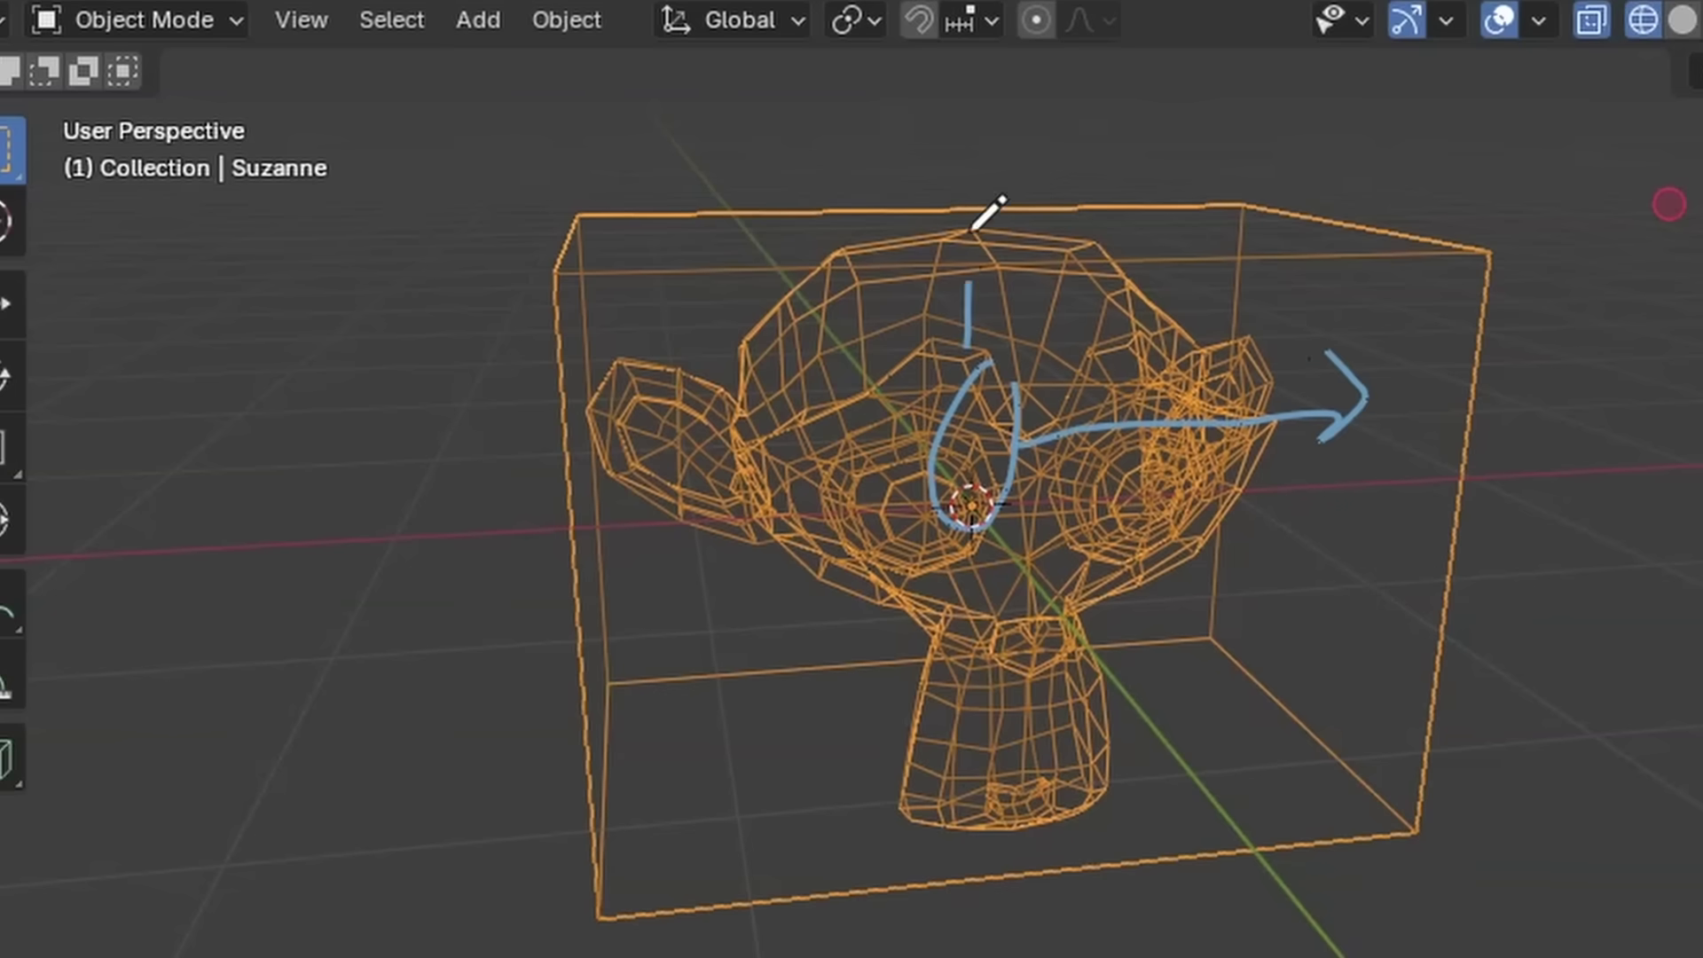
{"action": "mouse_move", "coordinate": [998, 497]}
{"action": "left_mouse_down"}
{"action": "mouse_move", "coordinate": [1042, 519]}
{"action": "mouse_move", "coordinate": [1082, 446]}
{"action": "left_mouse_up"}
{"action": "right_click_drag", "start_coordinate": [1144, 399], "coordinate": [1007, 448]}
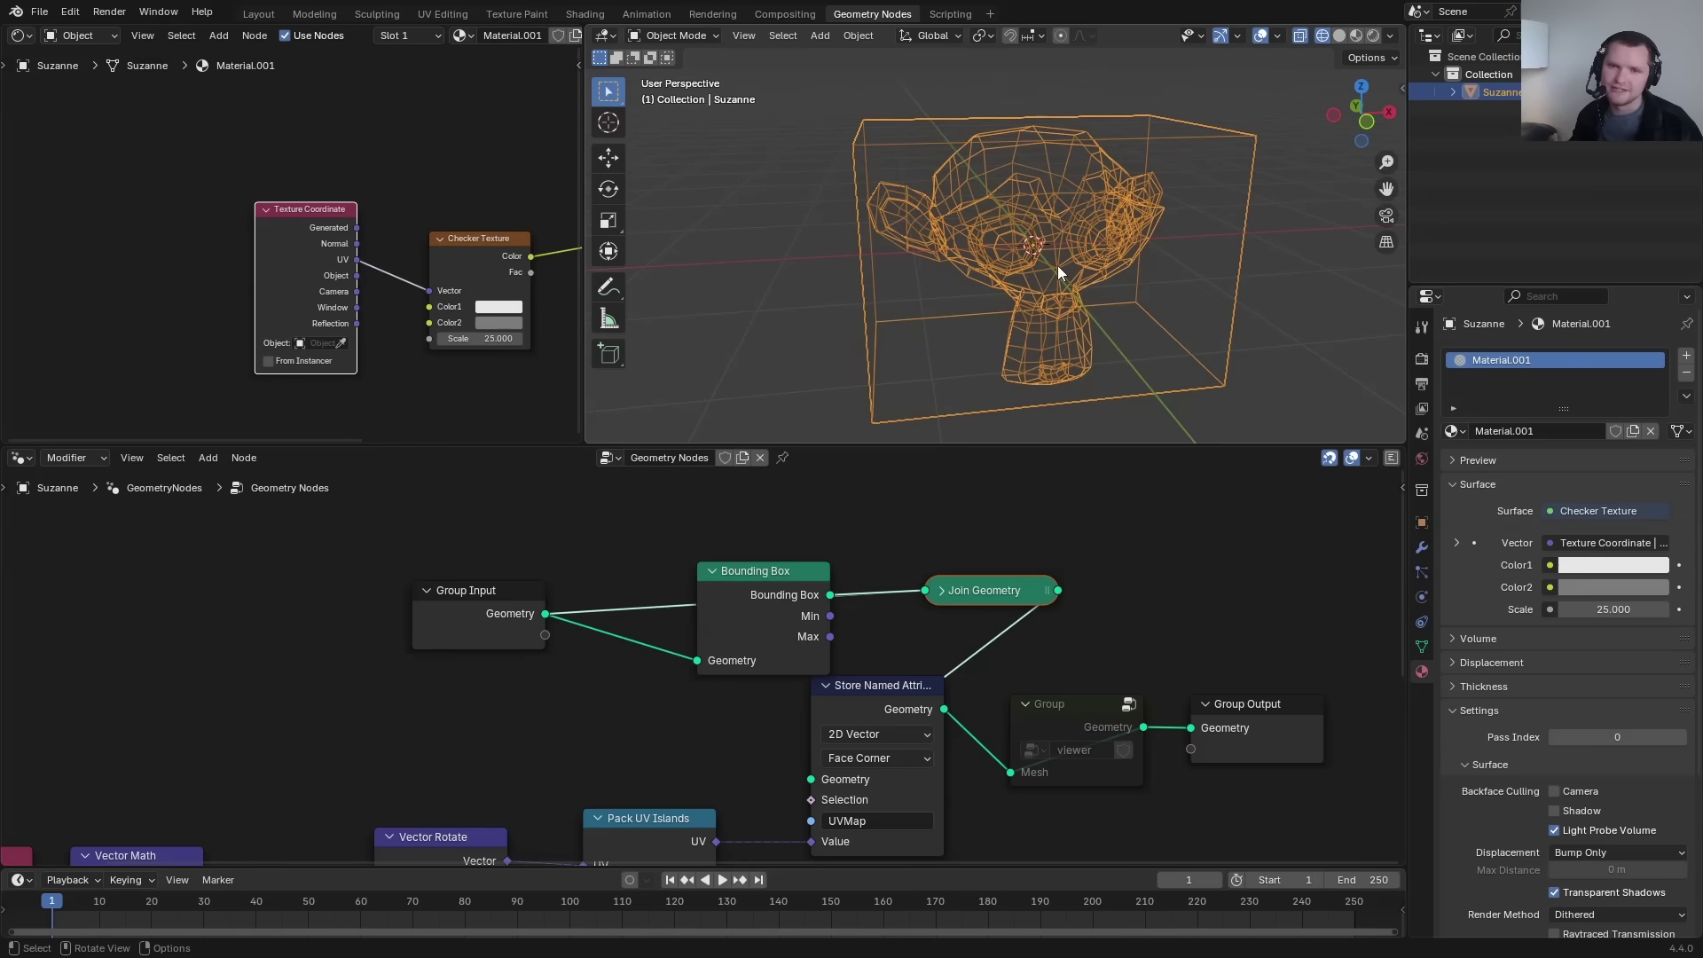
Remove the Bounding Box and Join Geometry nodes from the tree and view Suzanne from the side in solid shading.
{"action": "middle_click_drag", "start_coordinate": [988, 578], "coordinate": [835, 566]}
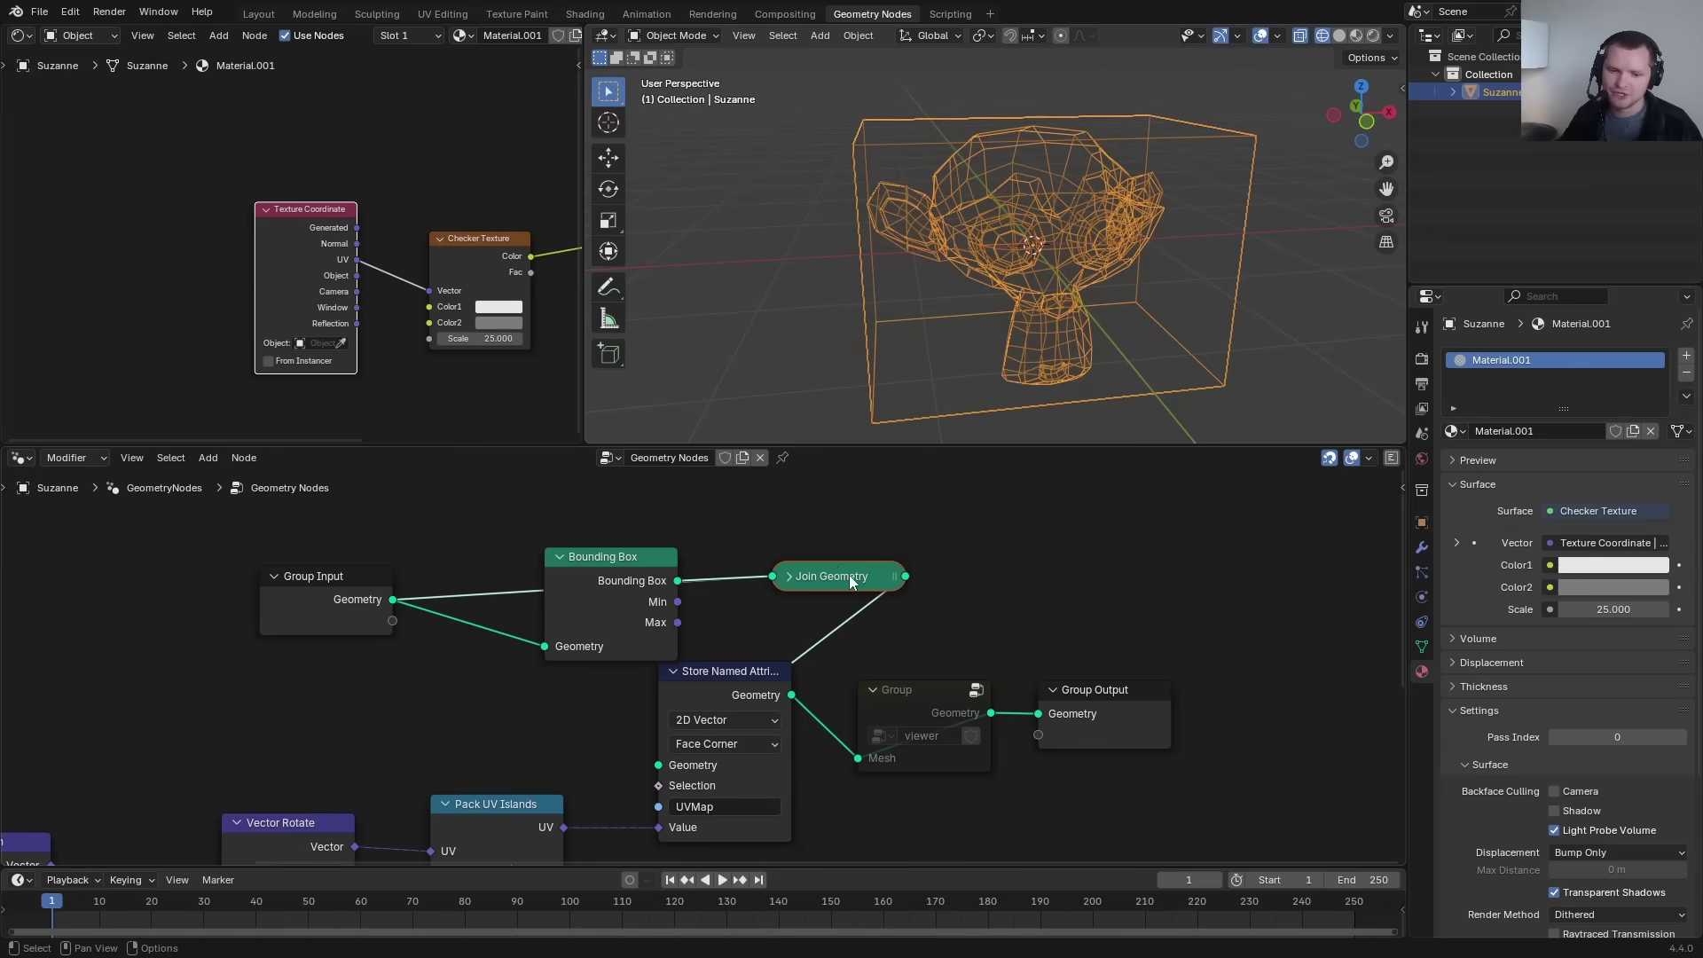
{"action": "key", "text": "ctrl+x"}
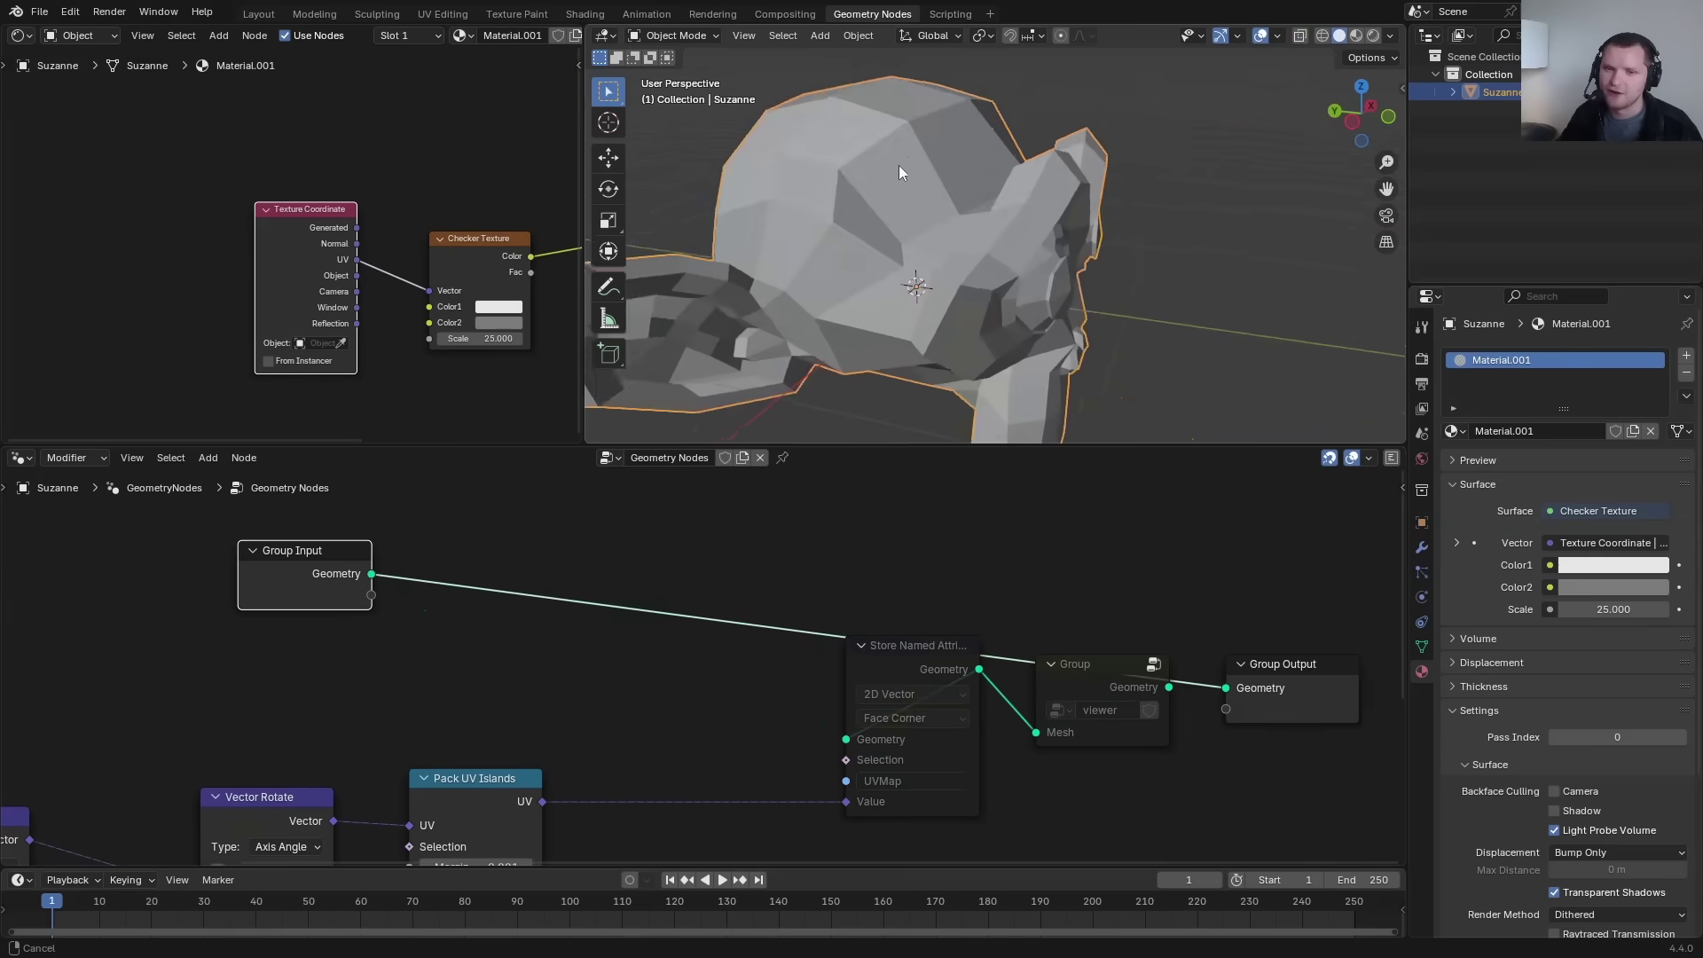
{"action": "middle_click_drag", "start_coordinate": [898, 165], "coordinate": [991, 161]}
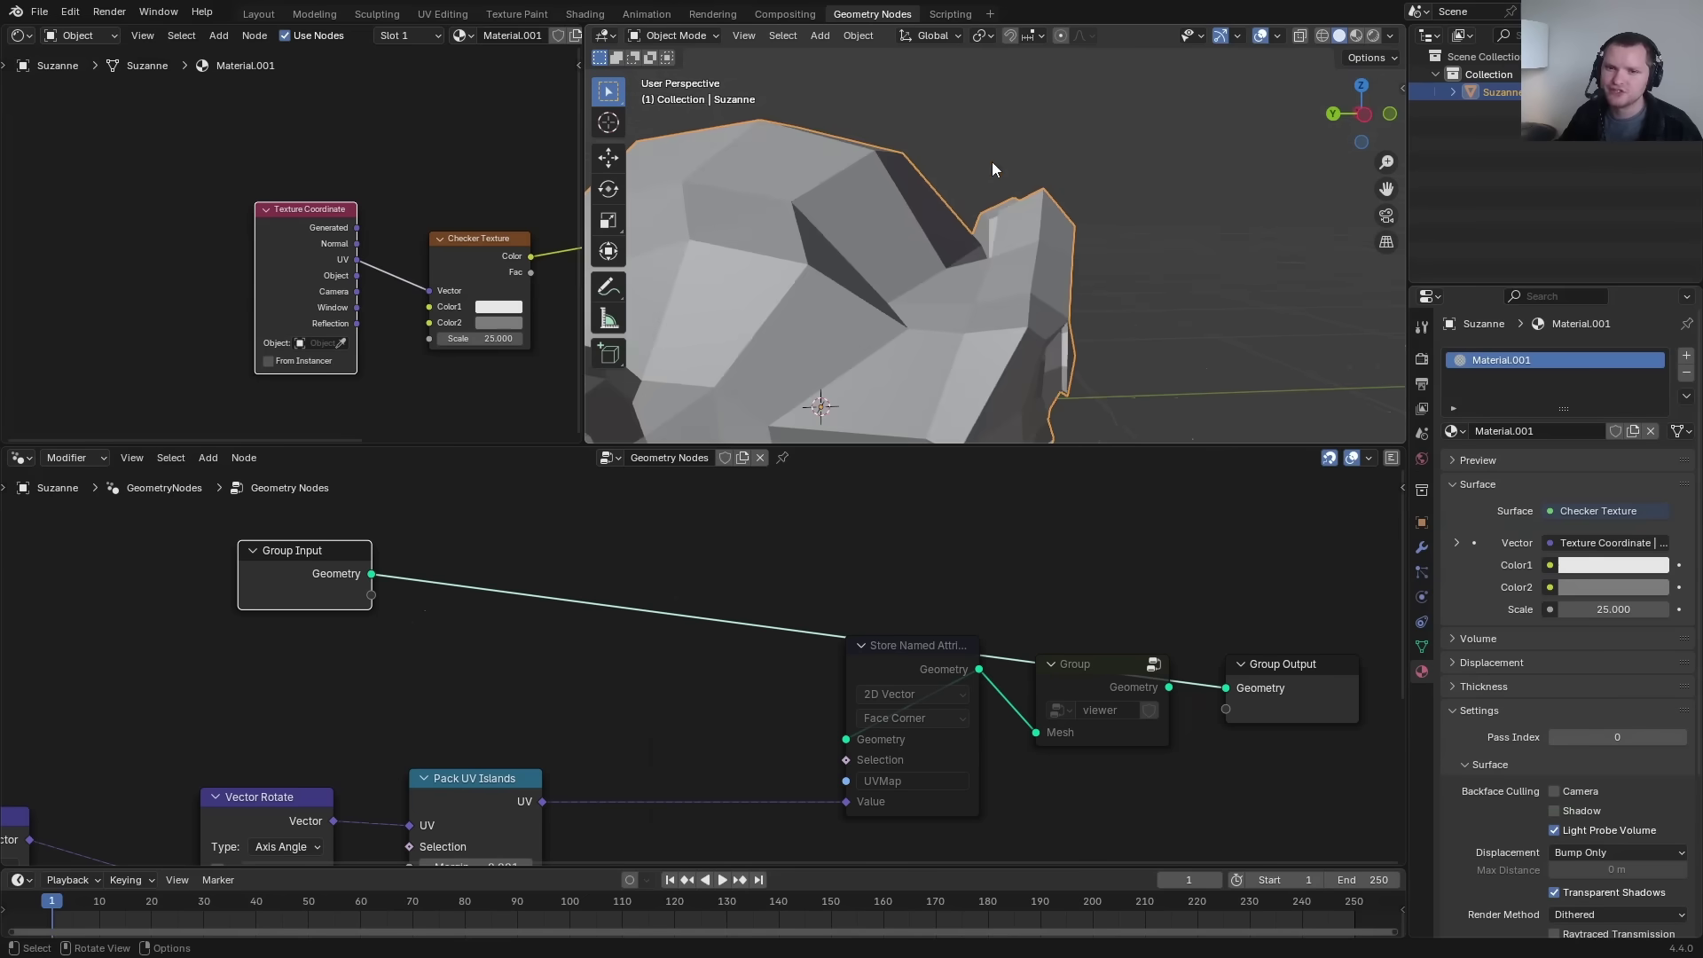
Annotate face-normal arrows pointing outward from Suzanne's forehead, the top of the head and the side of the face.
{"action": "mouse_move", "coordinate": [935, 197]}
{"action": "left_mouse_down"}
{"action": "mouse_move", "coordinate": [1007, 142]}
{"action": "mouse_move", "coordinate": [995, 154]}
{"action": "left_mouse_up"}
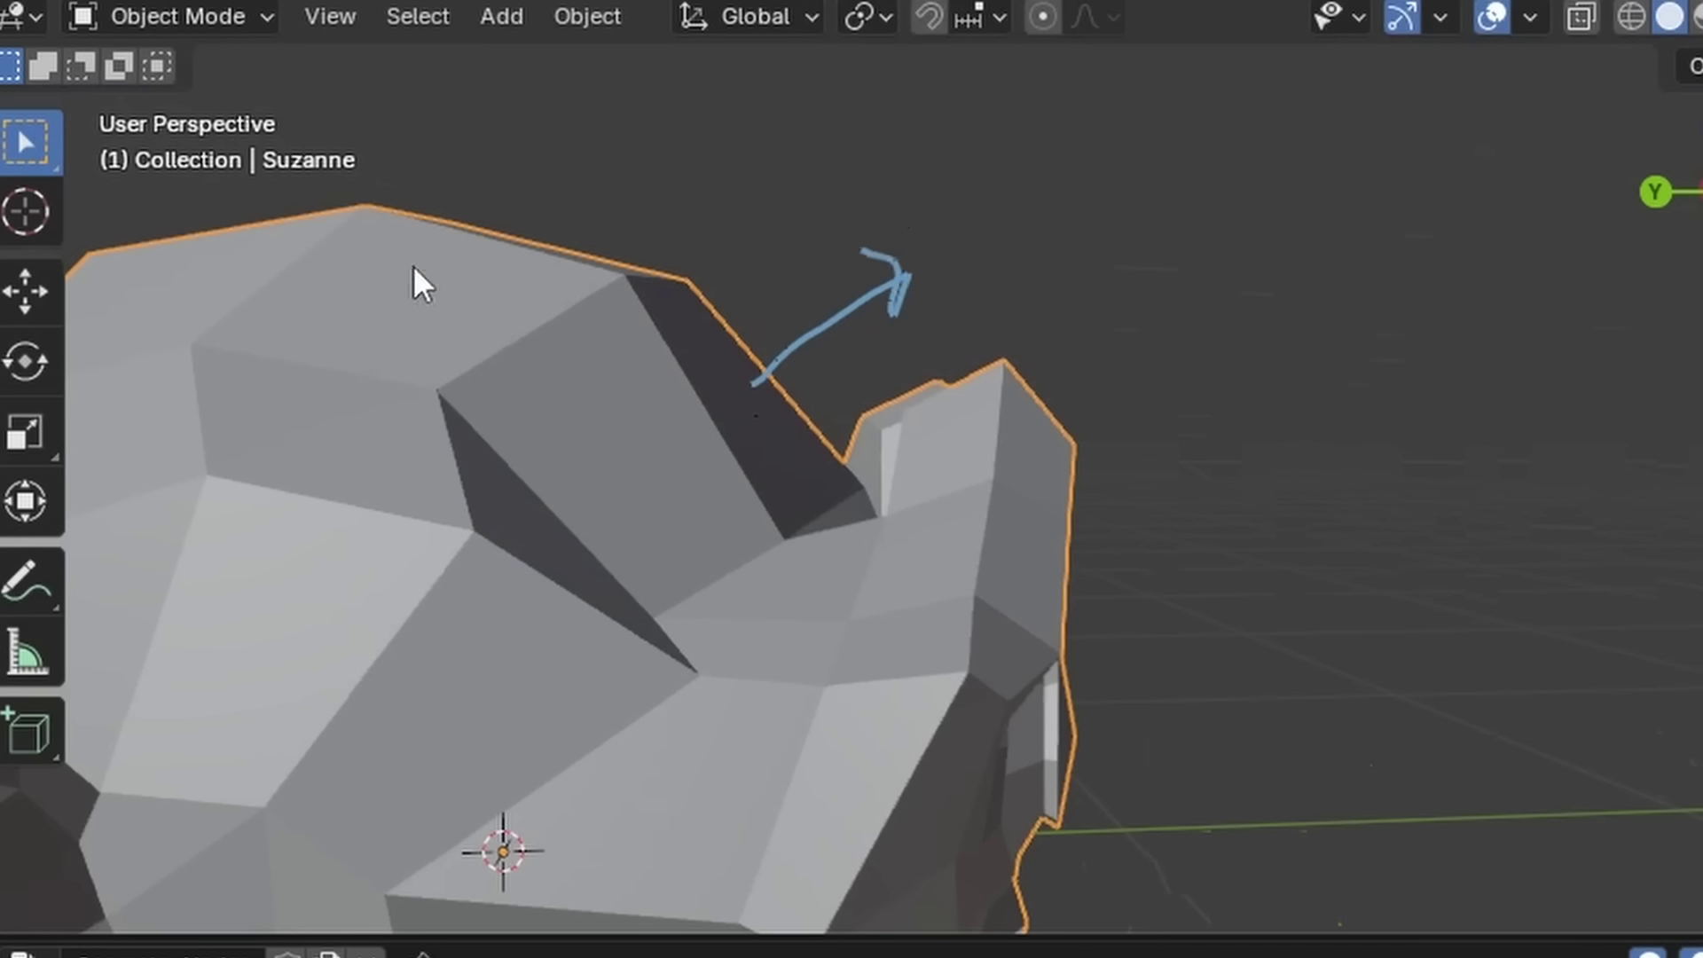
{"action": "left_click_drag", "start_coordinate": [415, 273], "coordinate": [387, 151]}
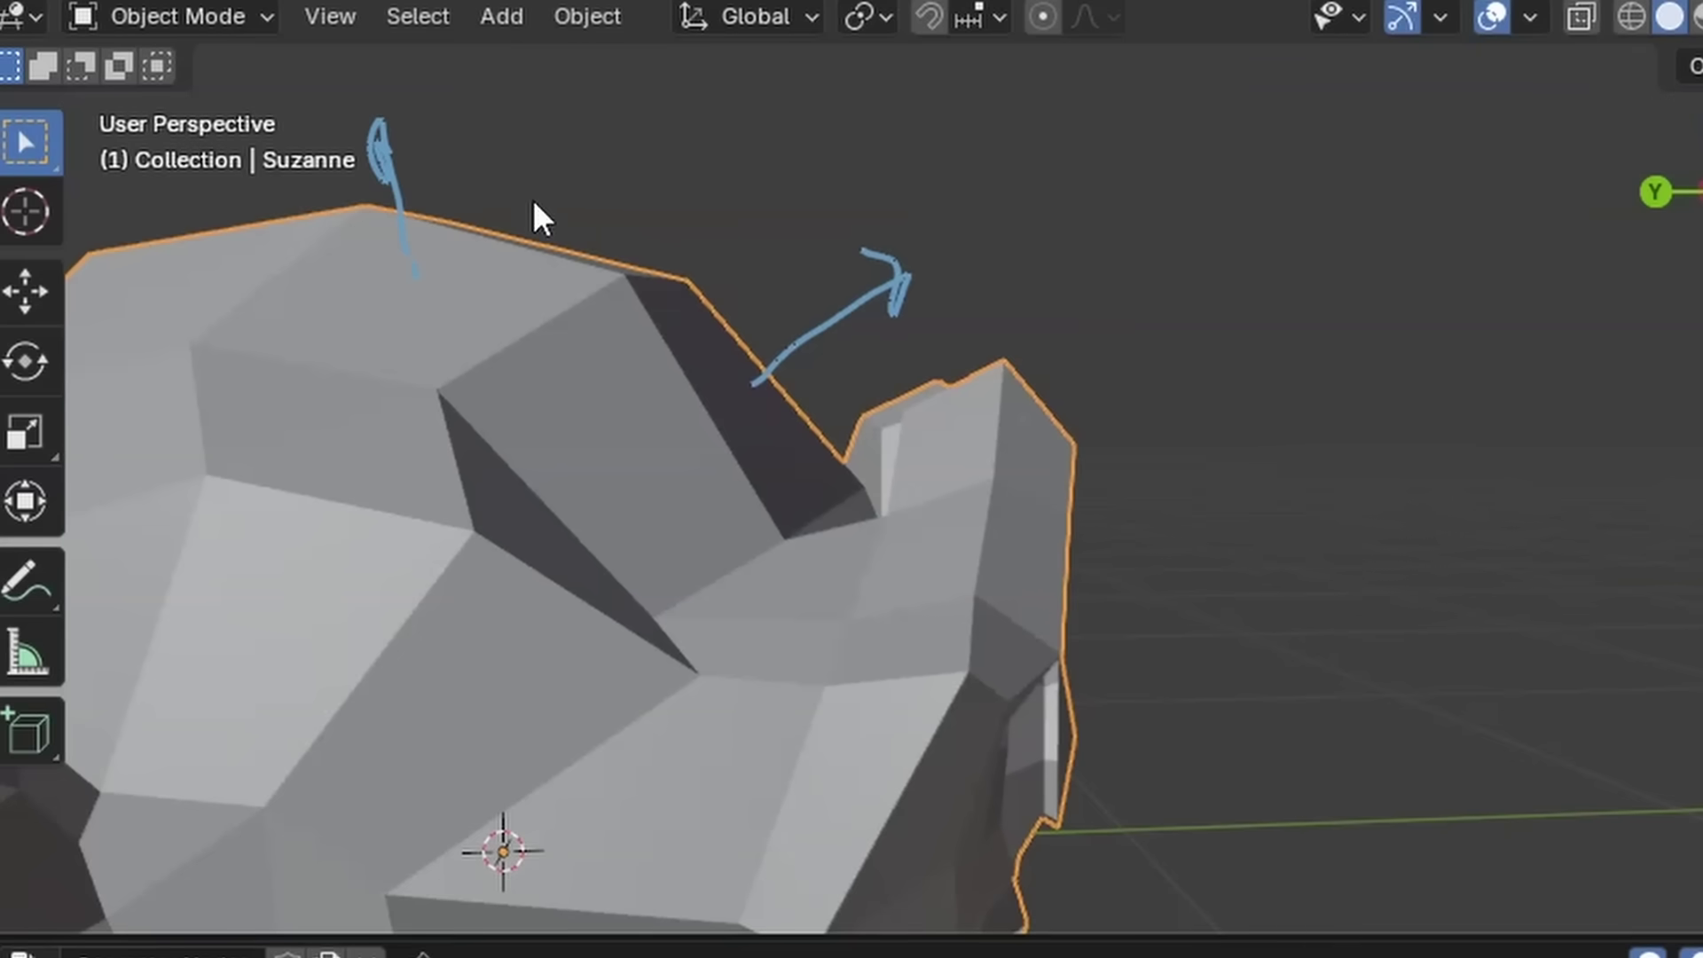
{"action": "mouse_move", "coordinate": [1114, 278]}
{"action": "middle_mouse_down"}
{"action": "mouse_move", "coordinate": [1019, 293]}
{"action": "mouse_move", "coordinate": [589, 443]}
{"action": "middle_mouse_up"}
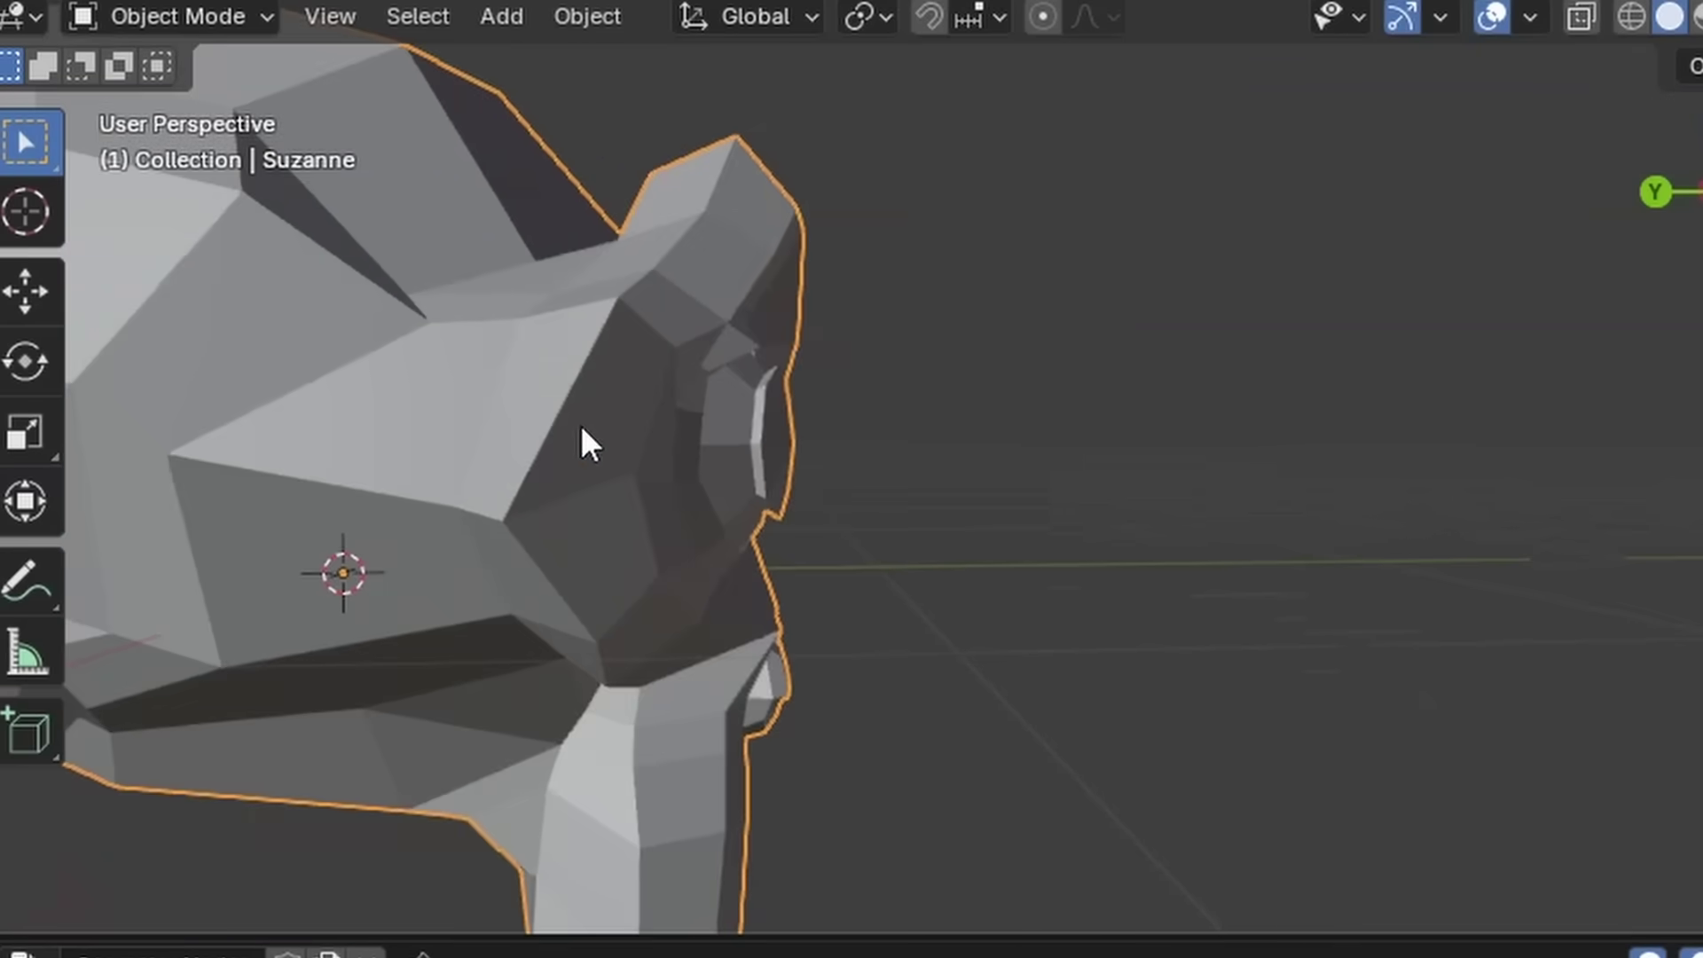
{"action": "left_click_drag", "start_coordinate": [651, 339], "coordinate": [663, 360]}
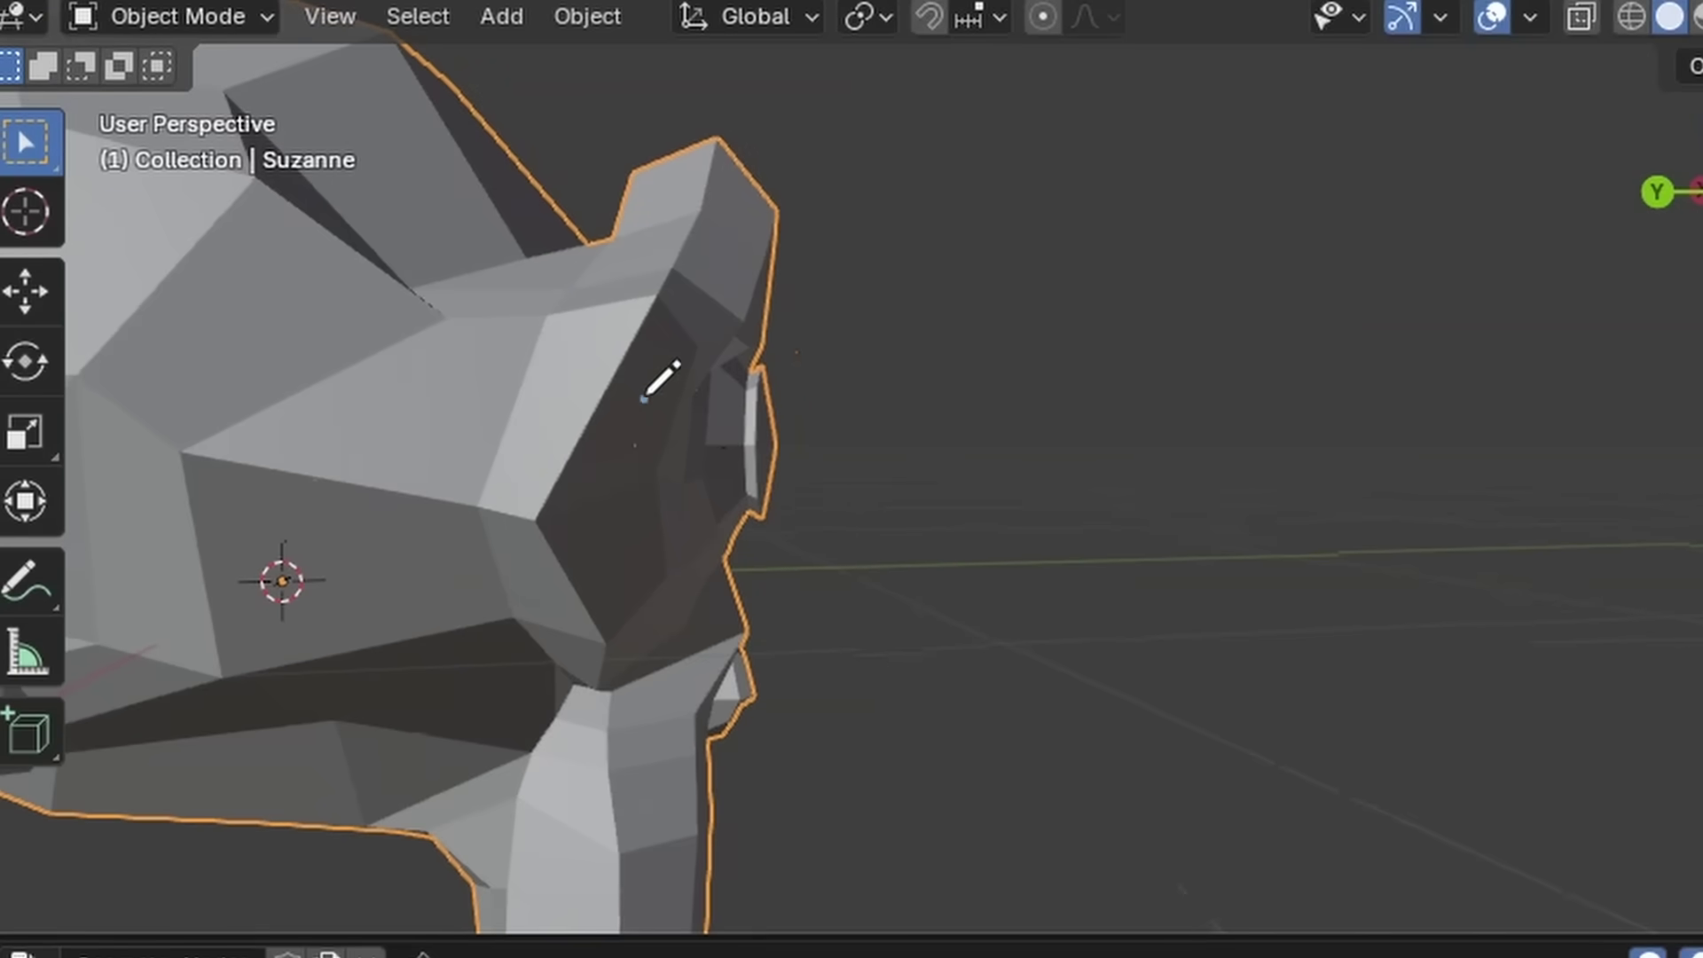
{"action": "left_click_drag", "start_coordinate": [645, 398], "coordinate": [809, 389]}
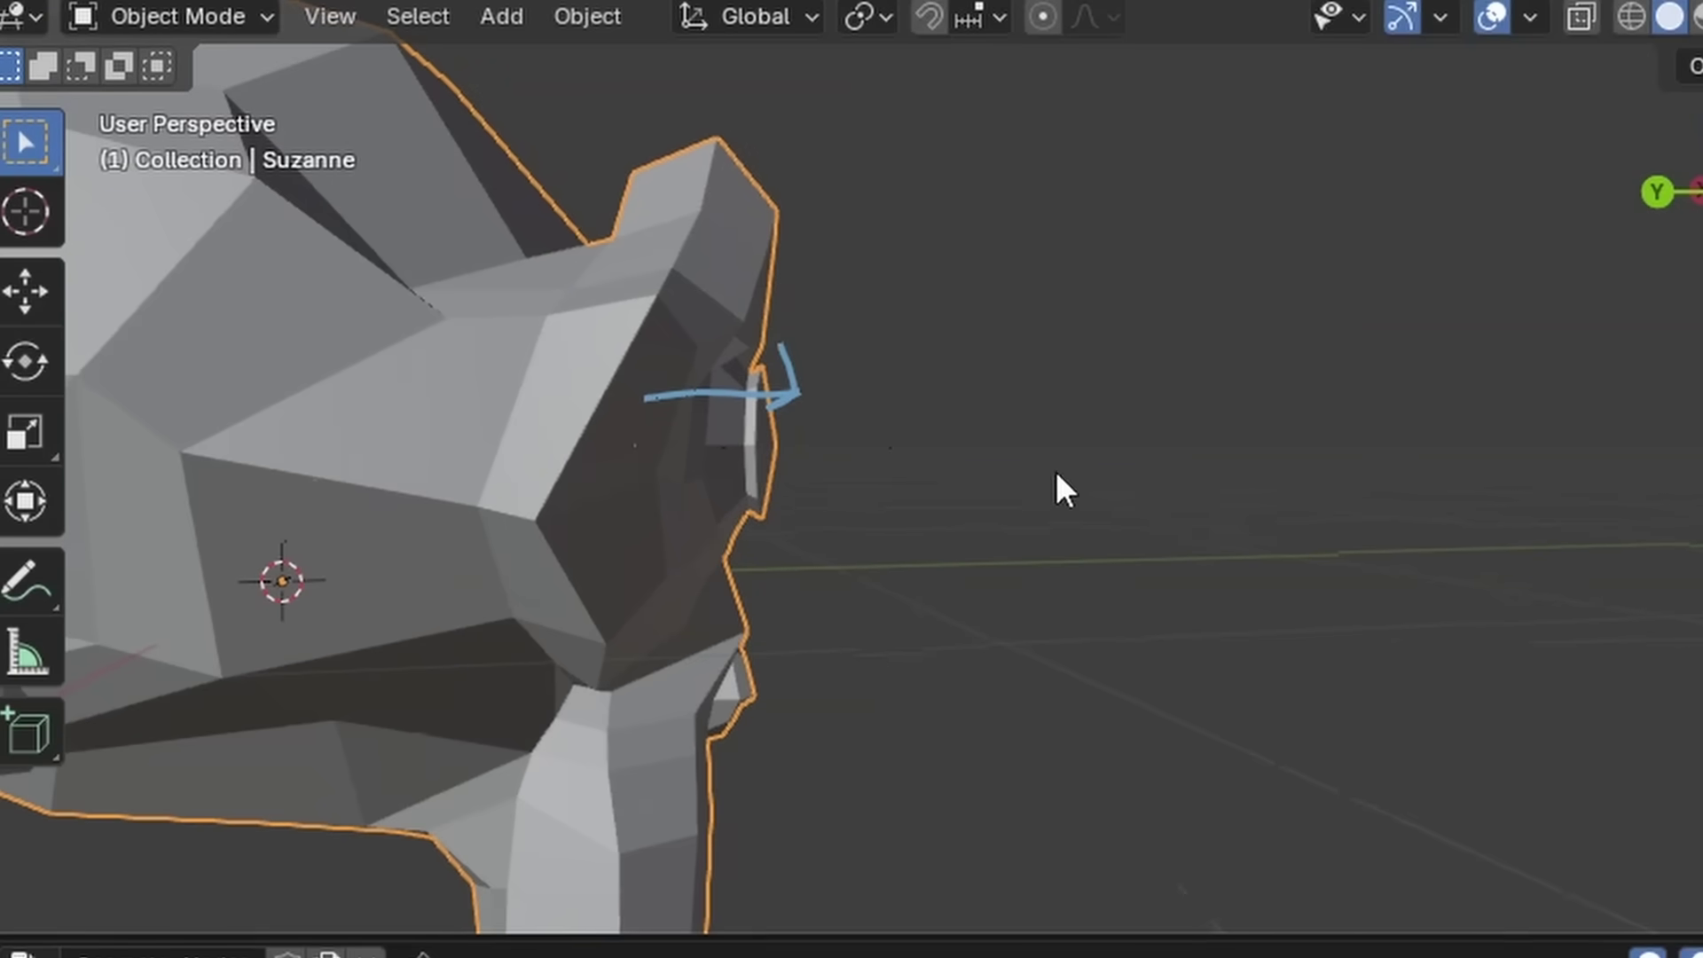
Sketch strokes in front of the face, clear the annotations and draw an upward arrow from the top of the head.
{"action": "left_click_drag", "start_coordinate": [1013, 266], "coordinate": [1072, 810]}
{"action": "mouse_move", "coordinate": [1333, 524]}
{"action": "left_mouse_down"}
{"action": "mouse_move", "coordinate": [931, 552]}
{"action": "mouse_move", "coordinate": [970, 569]}
{"action": "left_mouse_up"}
{"action": "key", "text": "Escape"}
{"action": "mouse_move", "coordinate": [940, 534]}
{"action": "middle_mouse_down", "text": "shift"}
{"action": "mouse_move", "coordinate": [1176, 707]}
{"action": "mouse_move", "coordinate": [695, 443]}
{"action": "mouse_move", "coordinate": [625, 377]}
{"action": "middle_mouse_up", "text": "shift"}
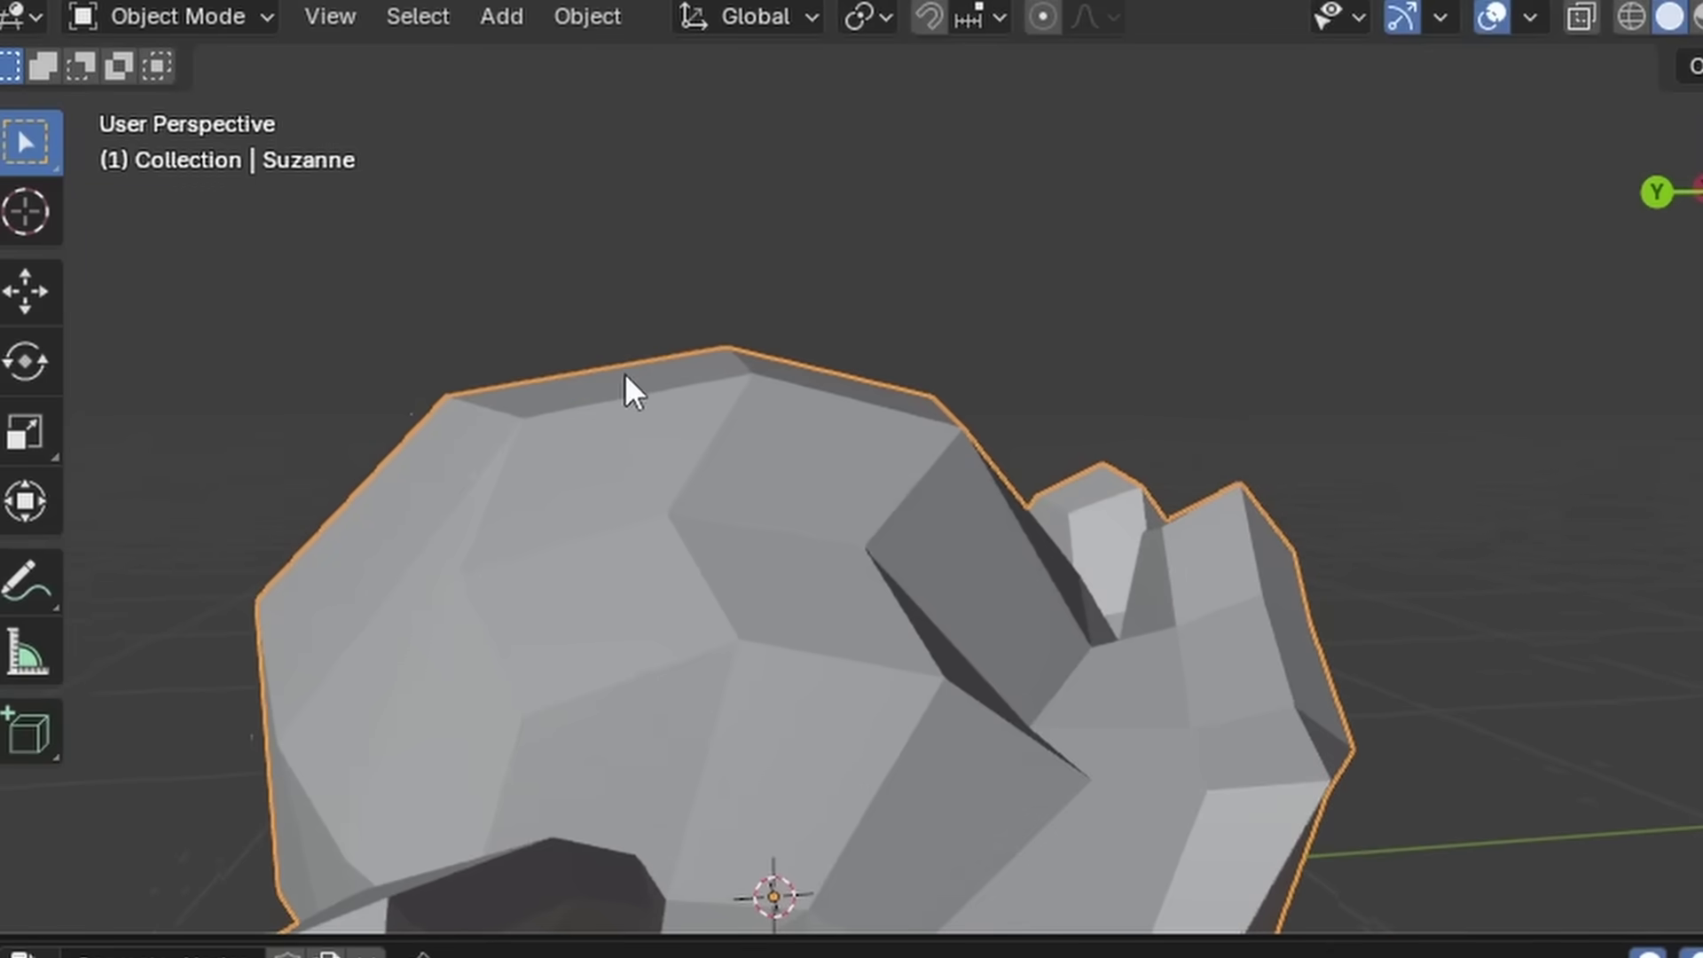
{"action": "left_click_drag", "start_coordinate": [625, 373], "coordinate": [625, 206]}
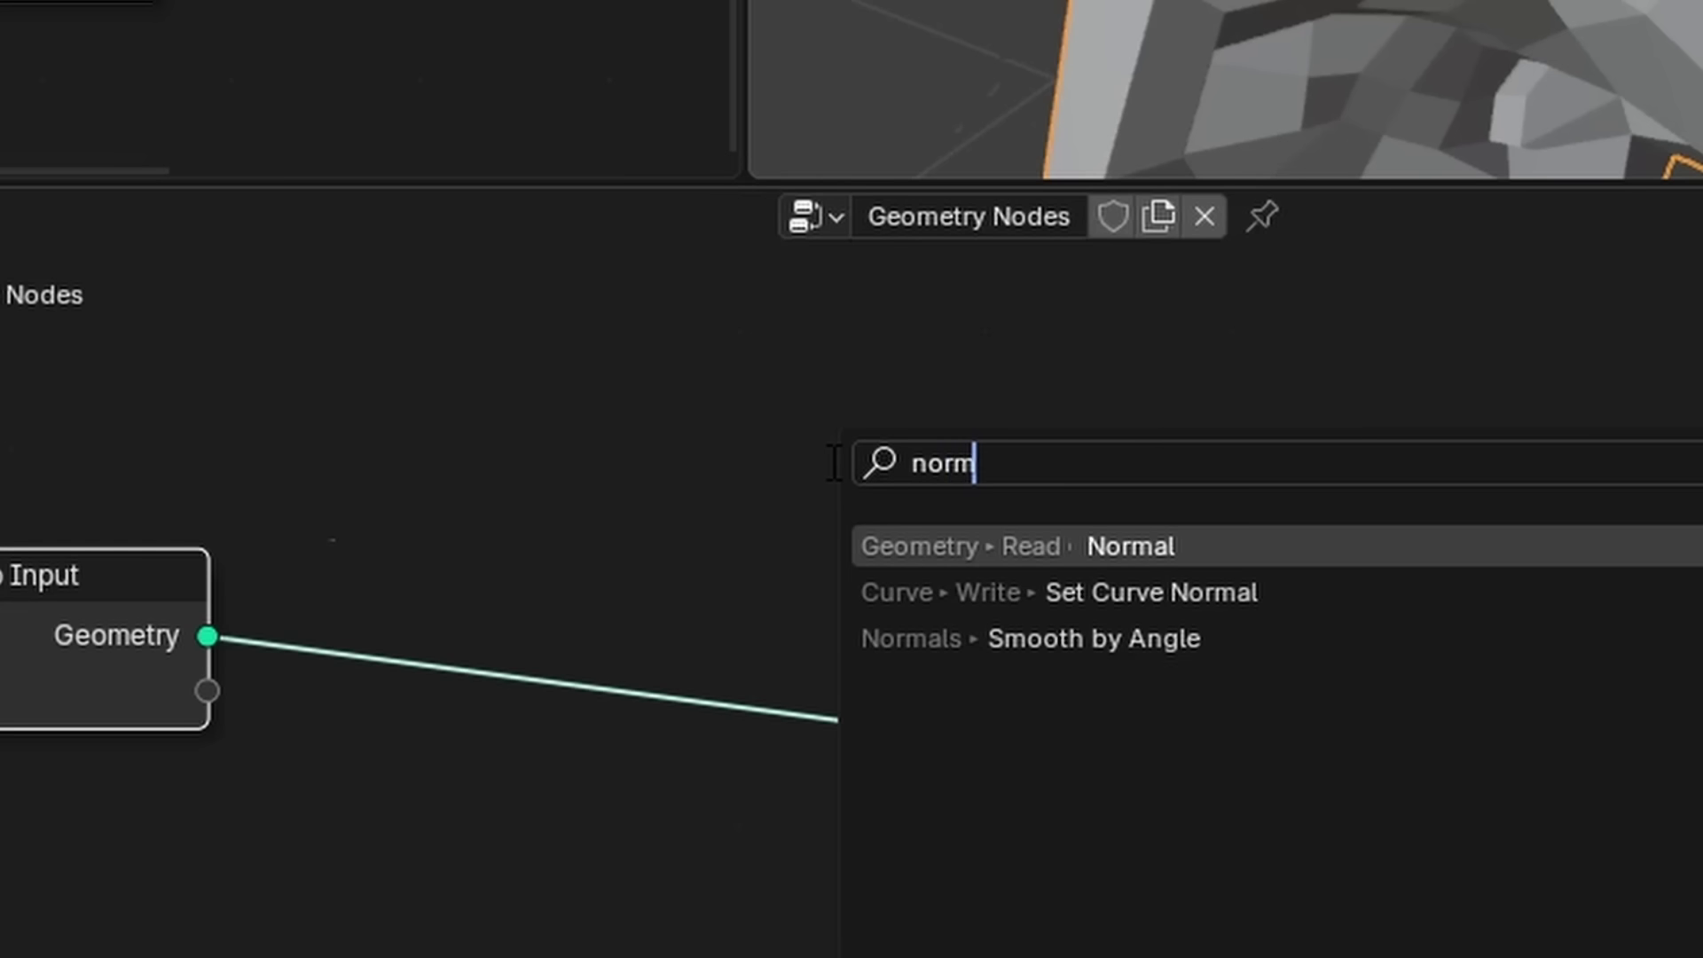
Add a Normal node above the Group Input node.
{"action": "key", "text": "Return"}
{"action": "left_click", "coordinate": [316, 376]}
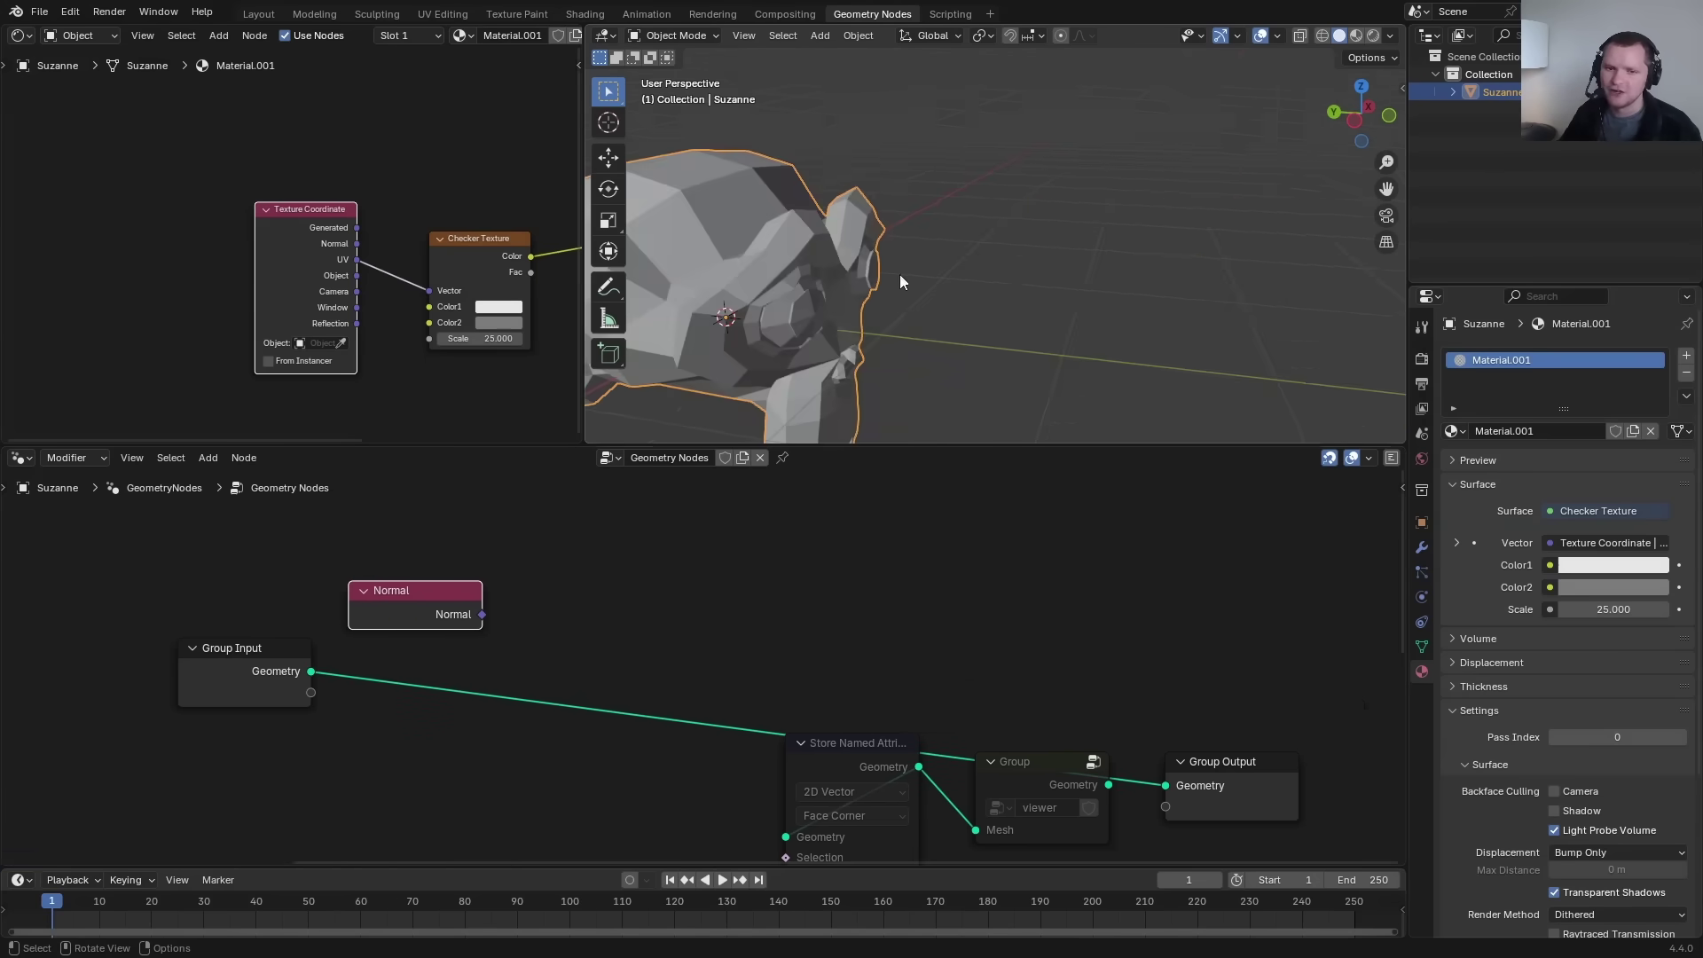
Annotate a slanted vector arrow beside Suzanne with its dashed horizontal and solid vertical components.
{"action": "mouse_move", "coordinate": [1000, 296]}
{"action": "left_mouse_down"}
{"action": "mouse_move", "coordinate": [1064, 151]}
{"action": "mouse_move", "coordinate": [1067, 181]}
{"action": "left_mouse_up"}
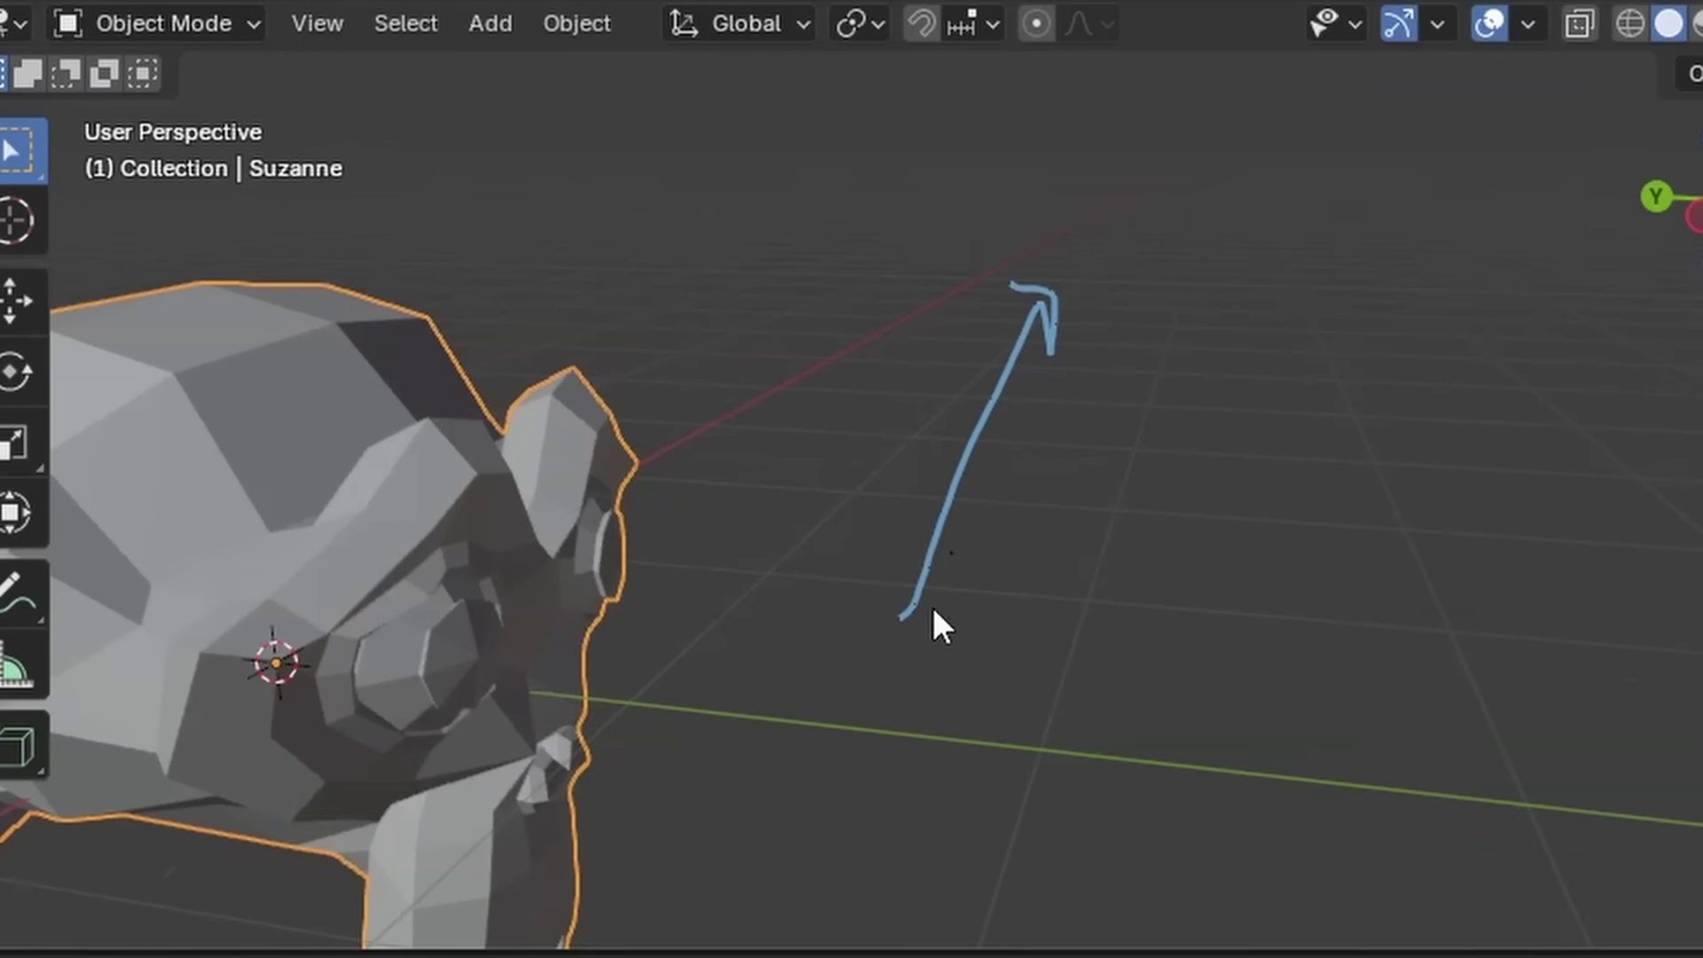
{"action": "mouse_move", "coordinate": [933, 608]}
{"action": "left_mouse_down"}
{"action": "mouse_move", "coordinate": [984, 596]}
{"action": "mouse_move", "coordinate": [1064, 513]}
{"action": "mouse_move", "coordinate": [1067, 466]}
{"action": "left_mouse_up"}
{"action": "left_click_drag", "start_coordinate": [1058, 599], "coordinate": [1059, 335]}
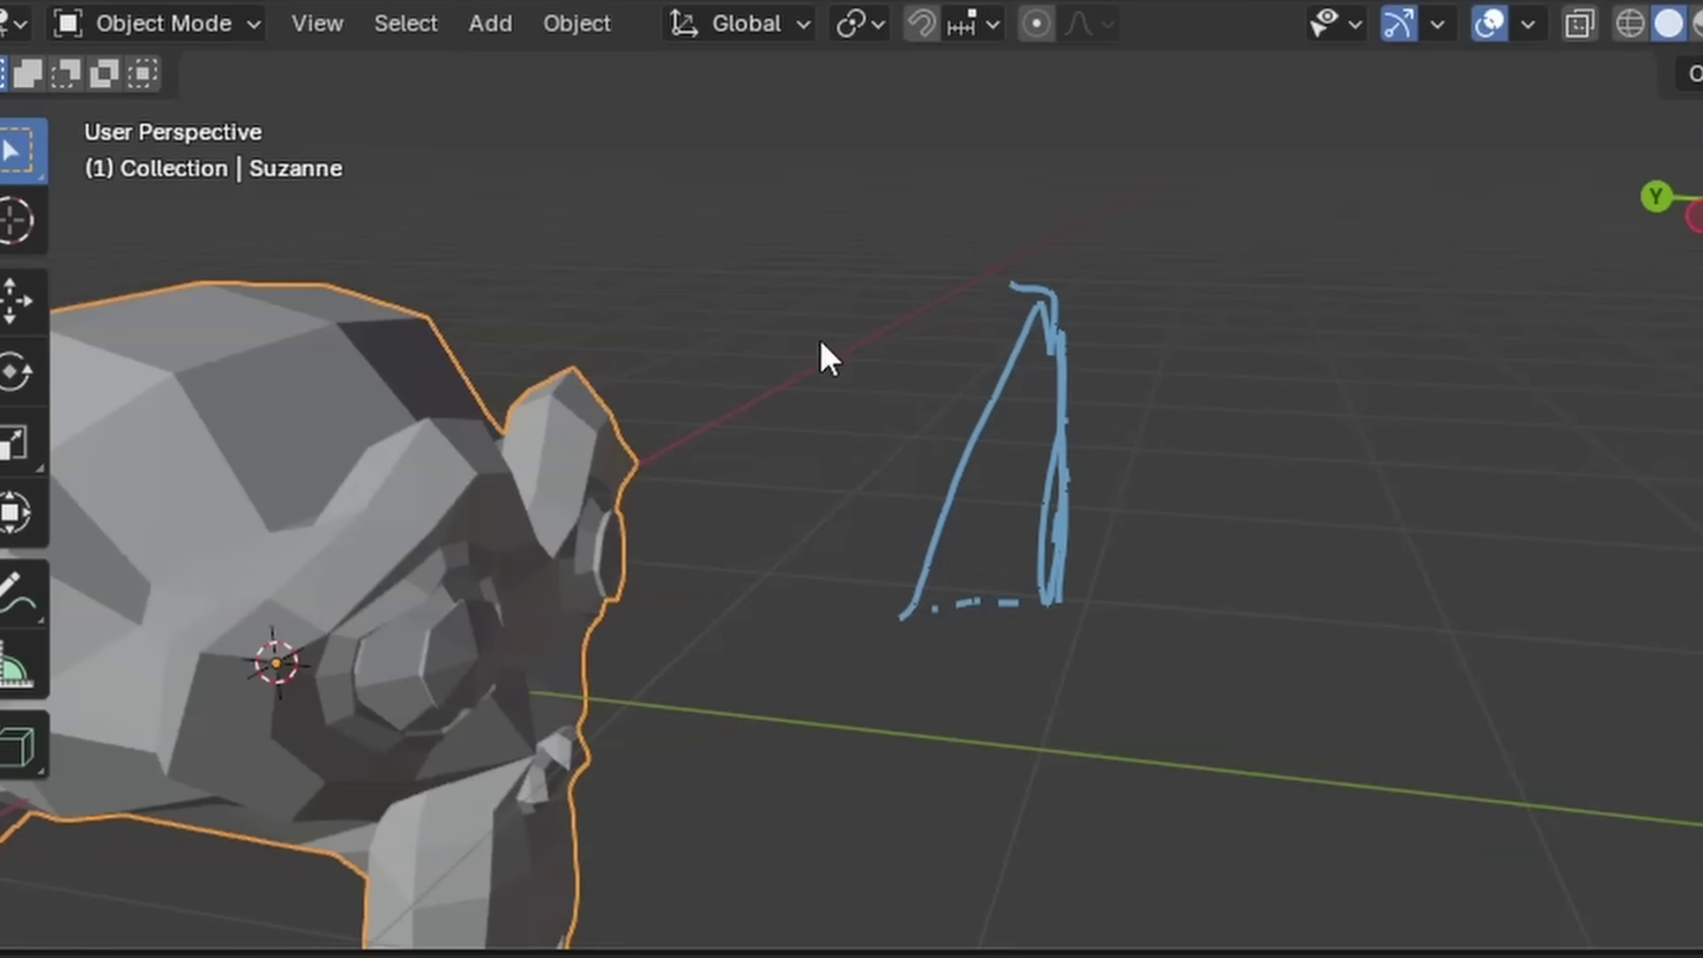
Erase the slanted vector annotation, sketch a sideways arrow with dashes above it beside Suzanne's face, and clear it.
{"action": "mouse_move", "coordinate": [1137, 266]}
{"action": "right_mouse_down"}
{"action": "mouse_move", "coordinate": [1129, 247]}
{"action": "mouse_move", "coordinate": [973, 577]}
{"action": "right_mouse_up"}
{"action": "mouse_move", "coordinate": [973, 577]}
{"action": "middle_mouse_down"}
{"action": "mouse_move", "coordinate": [623, 711]}
{"action": "mouse_move", "coordinate": [738, 472]}
{"action": "middle_mouse_up"}
{"action": "mouse_move", "coordinate": [749, 360]}
{"action": "left_mouse_down"}
{"action": "mouse_move", "coordinate": [1065, 377]}
{"action": "mouse_move", "coordinate": [1047, 335]}
{"action": "left_mouse_up"}
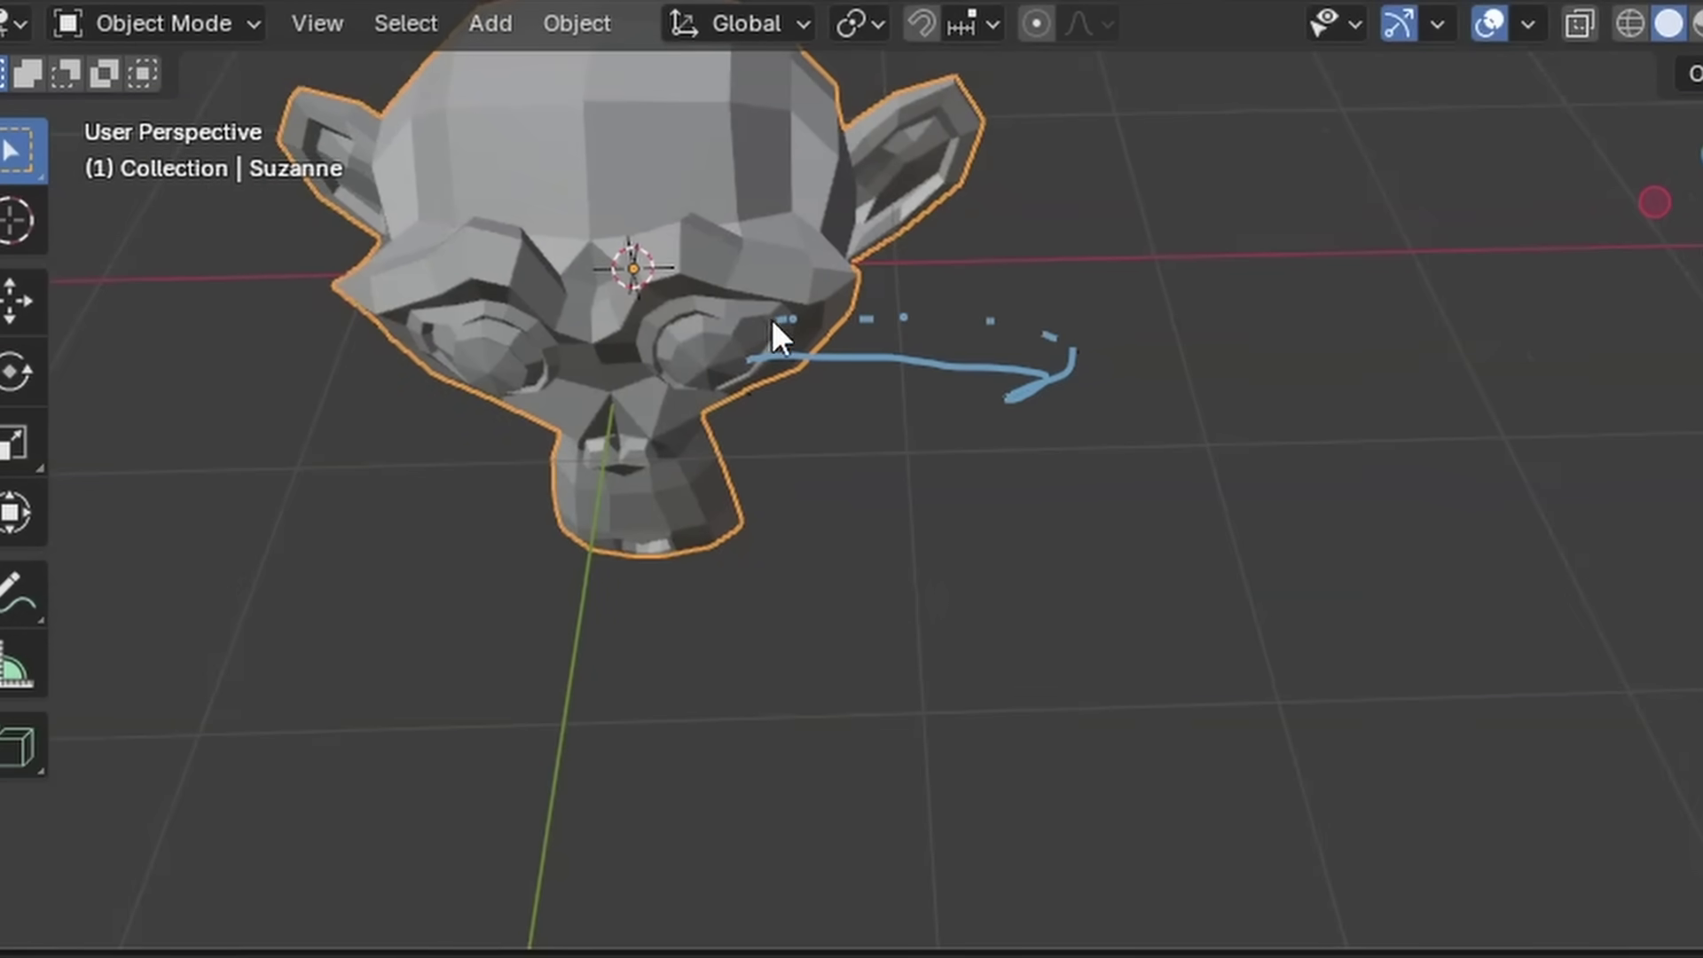
{"action": "right_click_drag", "start_coordinate": [780, 361], "coordinate": [1020, 399]}
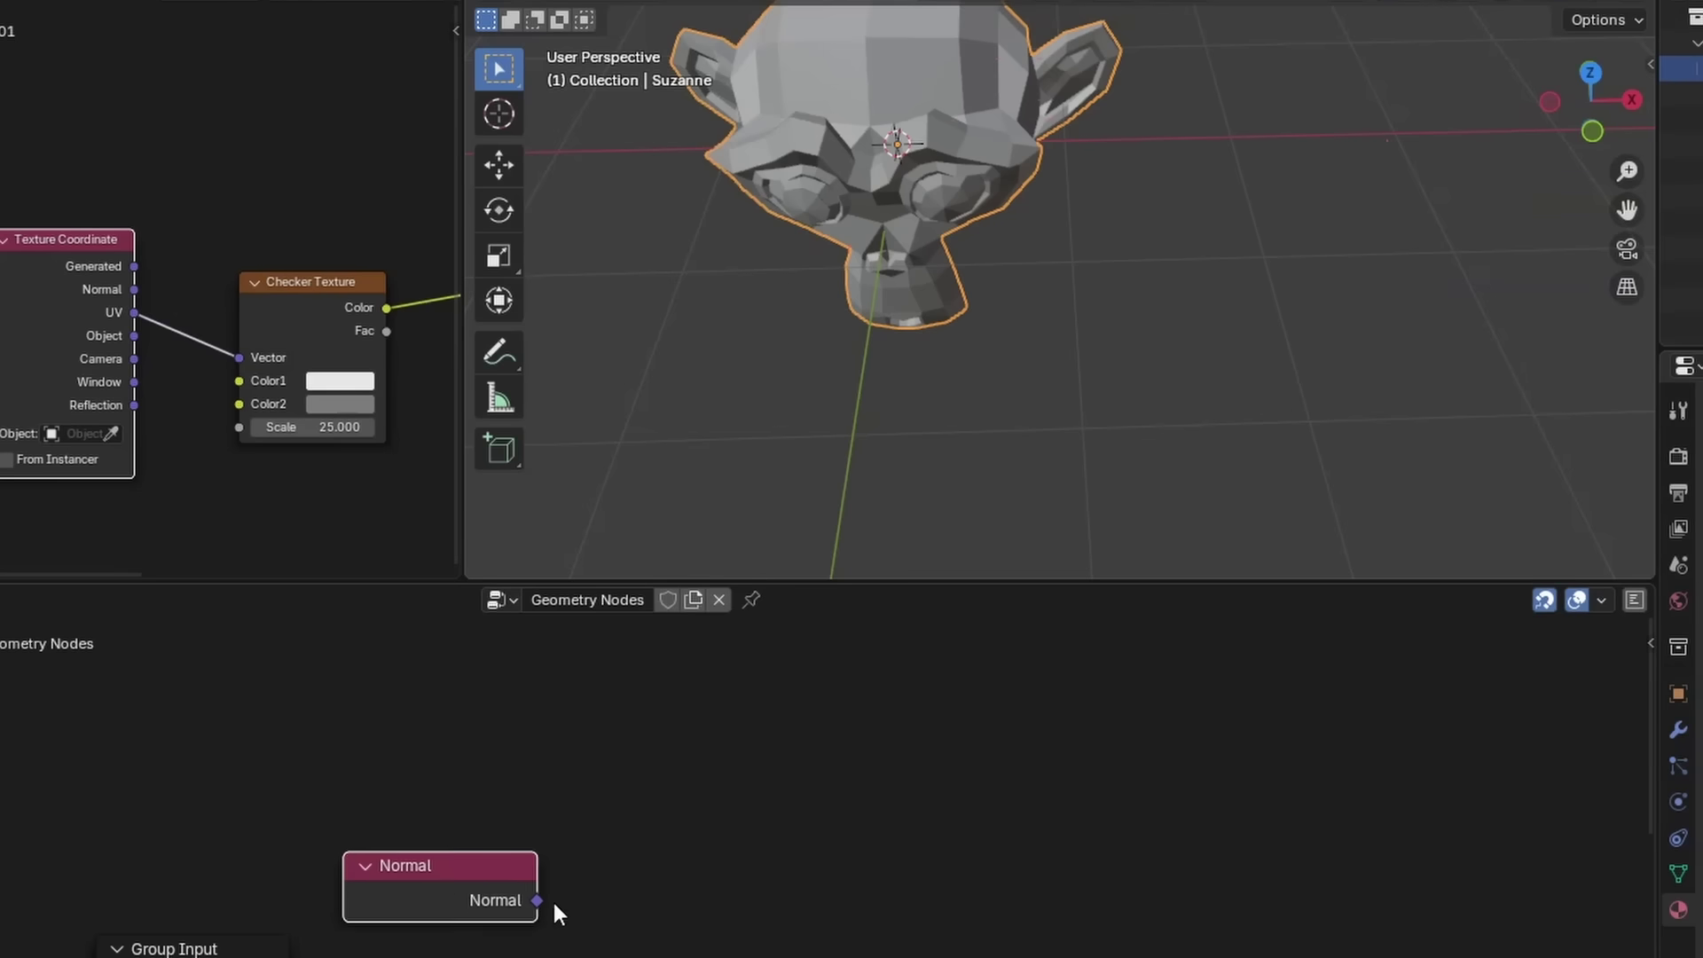
Feed the Normal output through a Vector Math node set to Absolute and into a Separate XYZ node.
{"action": "left_click_drag", "start_coordinate": [551, 897], "coordinate": [546, 762]}
{"action": "type", "text": "abs"}
{"action": "key", "text": "Return"}
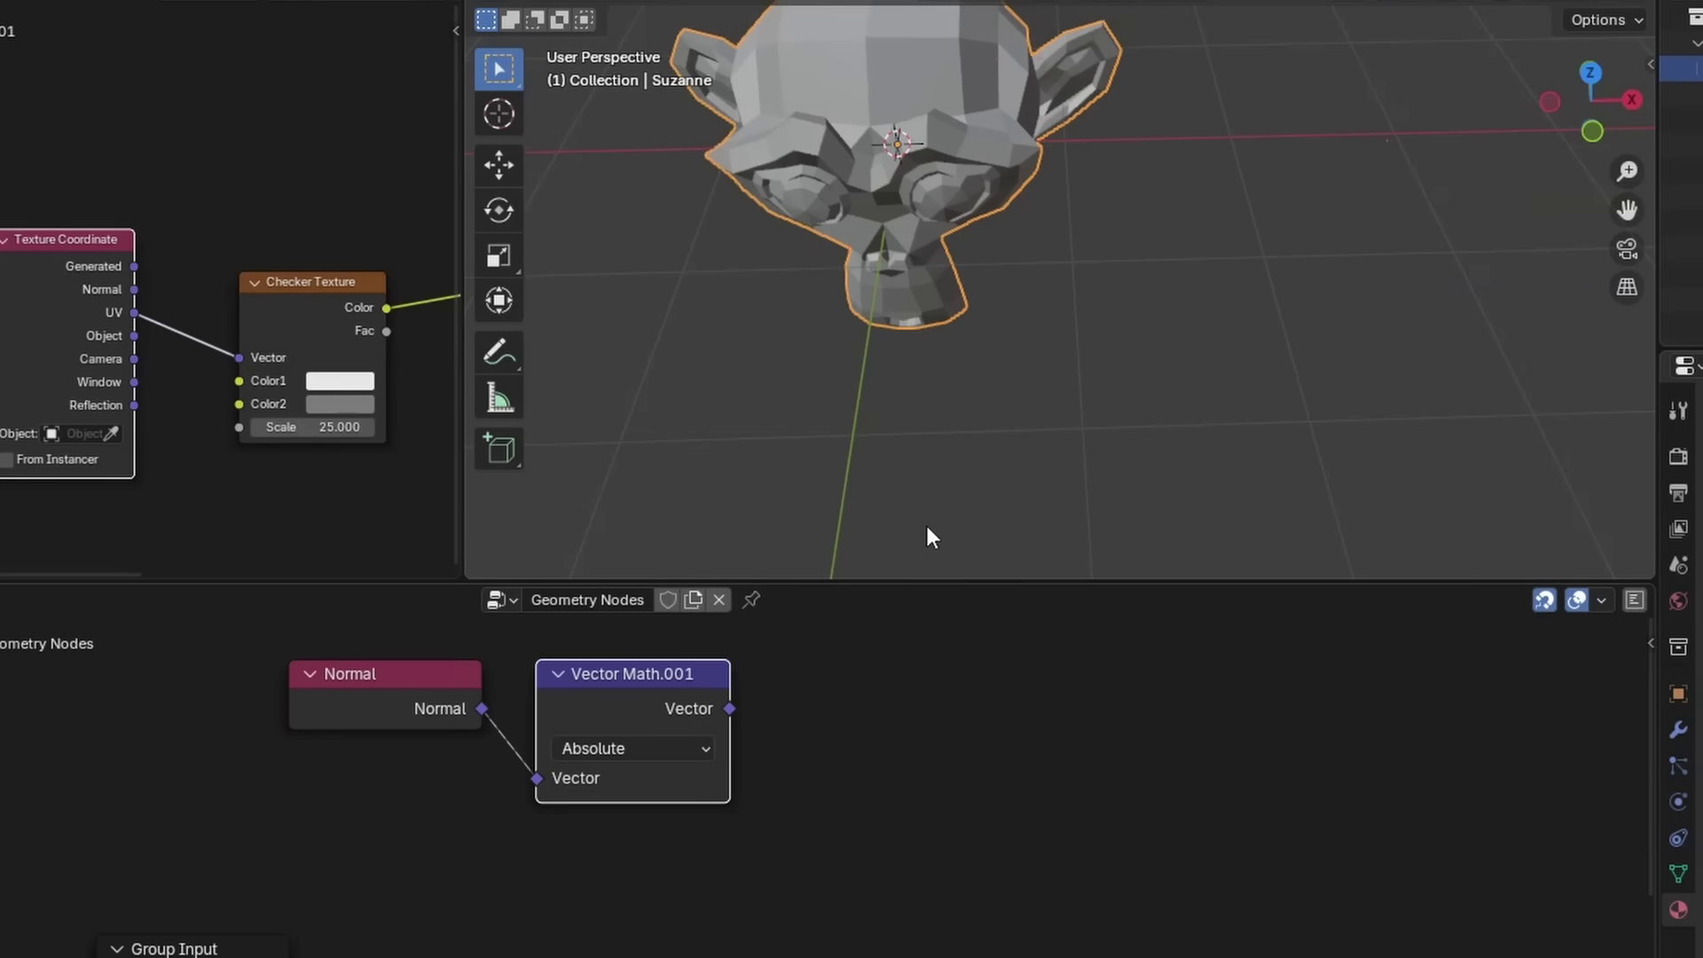
{"action": "middle_click_drag", "start_coordinate": [924, 528], "coordinate": [928, 275]}
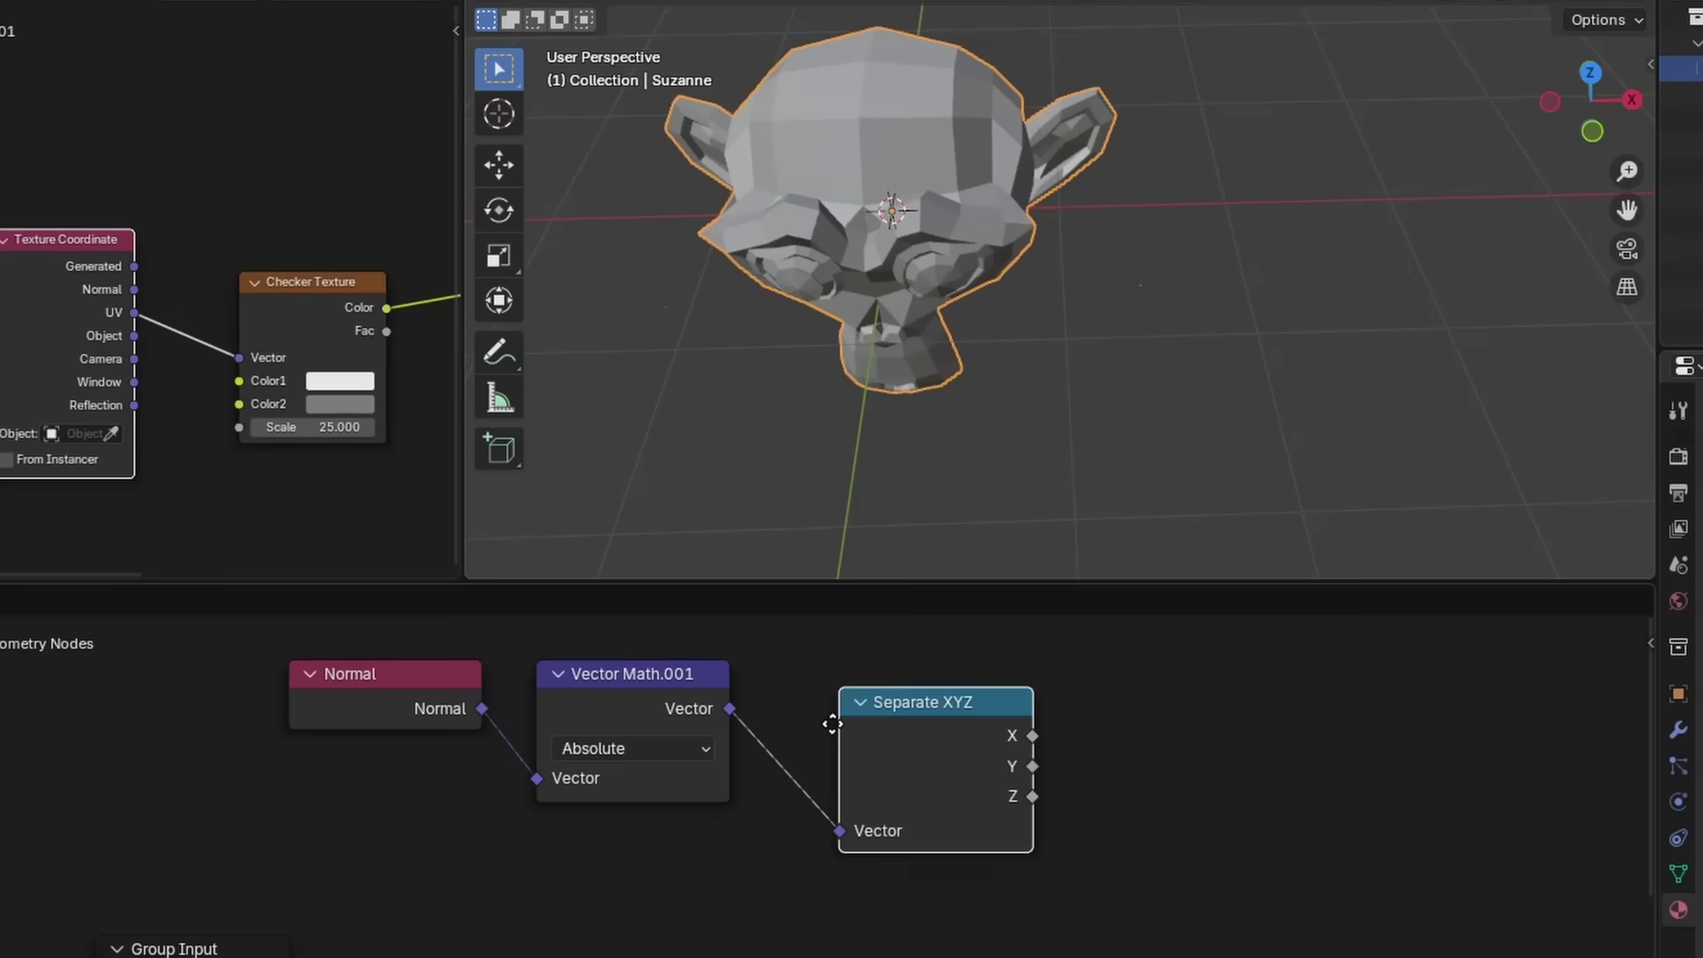
{"action": "left_click_drag", "start_coordinate": [831, 723], "coordinate": [776, 688]}
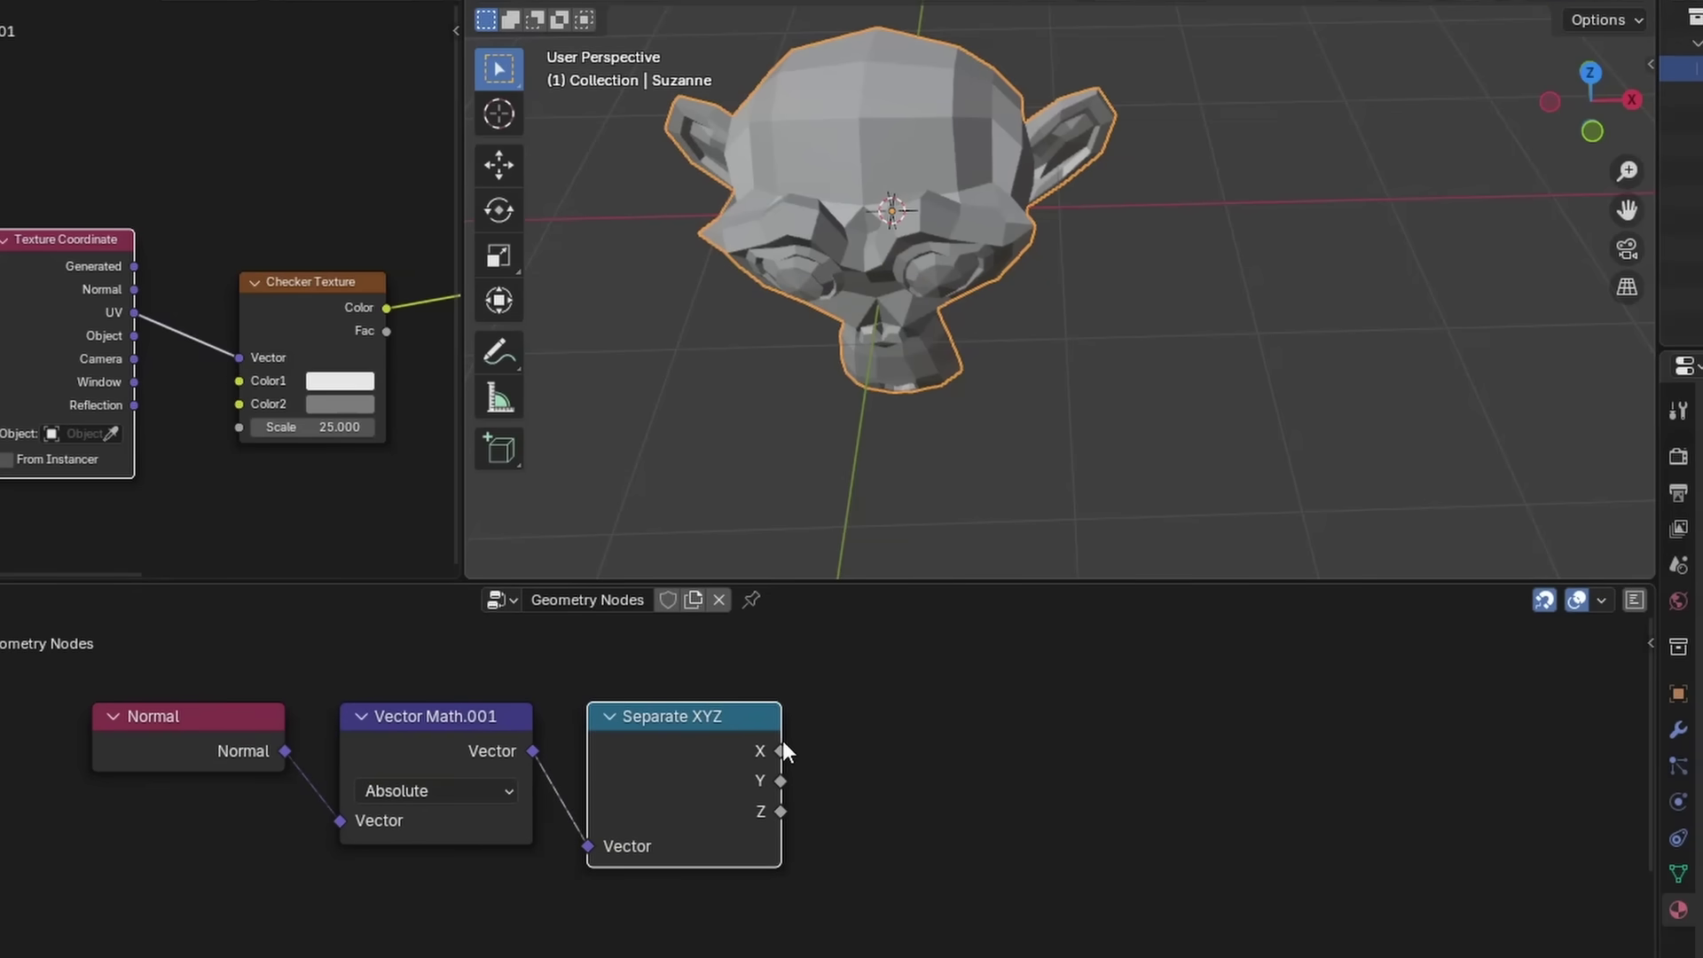
Add a Math node set to Maximum that takes the X and Y outputs of Separate XYZ.
{"action": "left_click_drag", "start_coordinate": [780, 750], "coordinate": [947, 728]}
{"action": "type", "text": "max"}
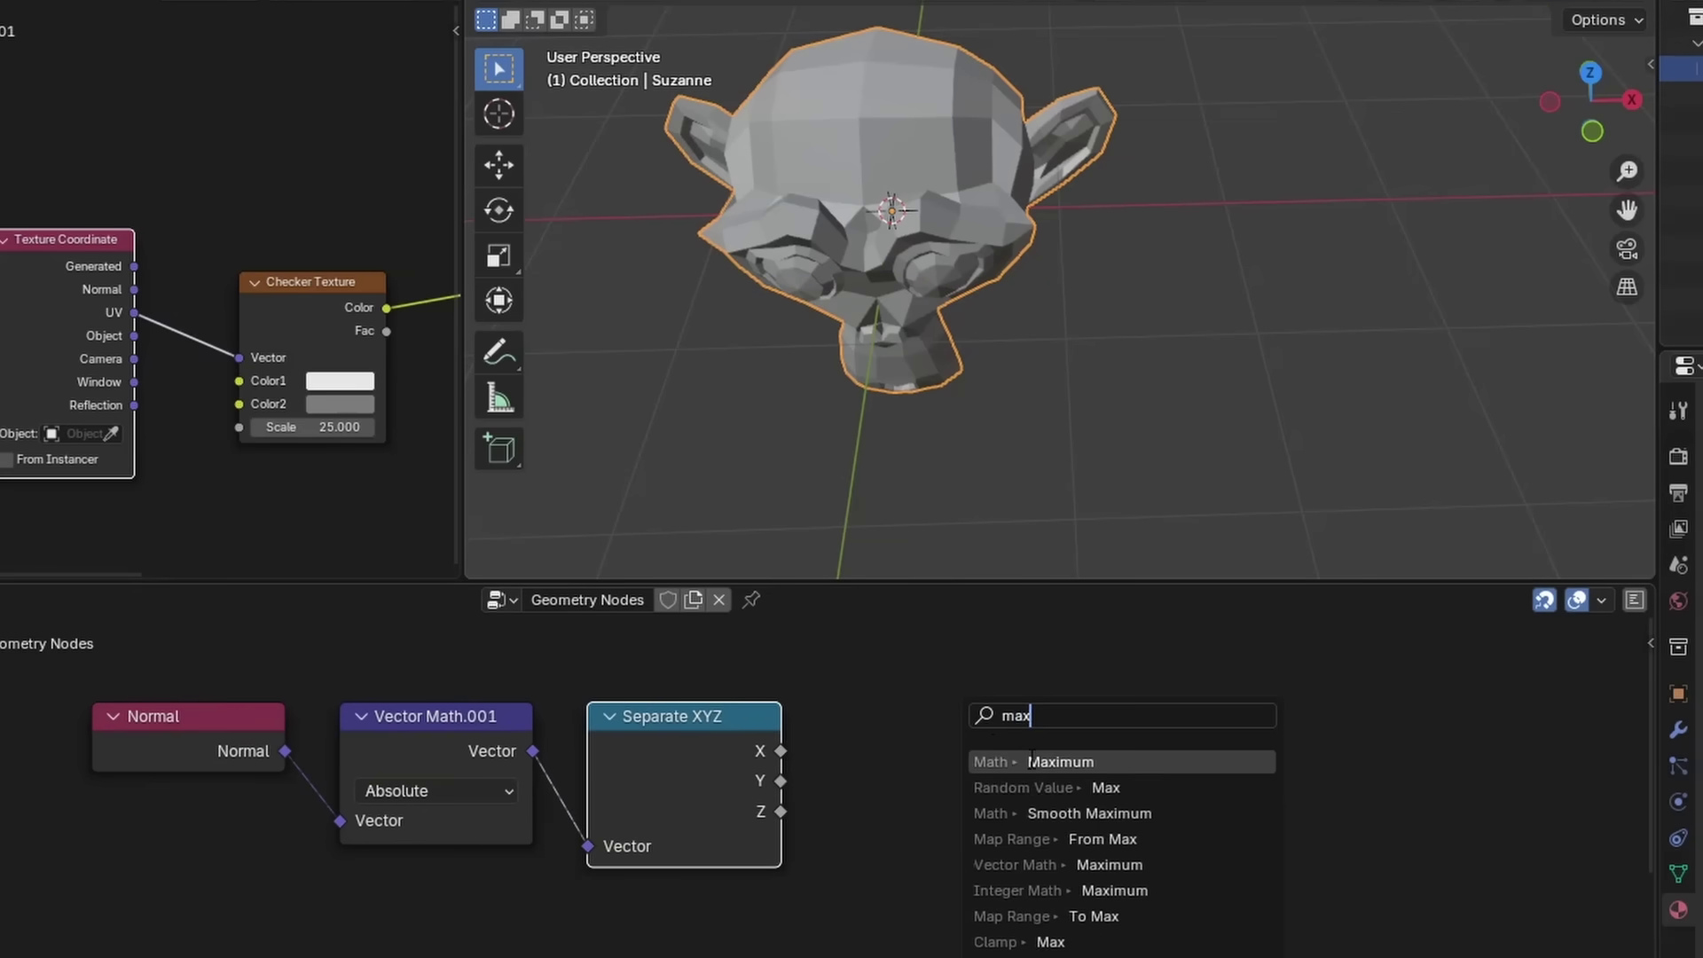
{"action": "key", "text": "Return"}
{"action": "left_click_drag", "start_coordinate": [780, 780], "coordinate": [859, 856]}
{"action": "left_click_drag", "start_coordinate": [953, 726], "coordinate": [926, 699]}
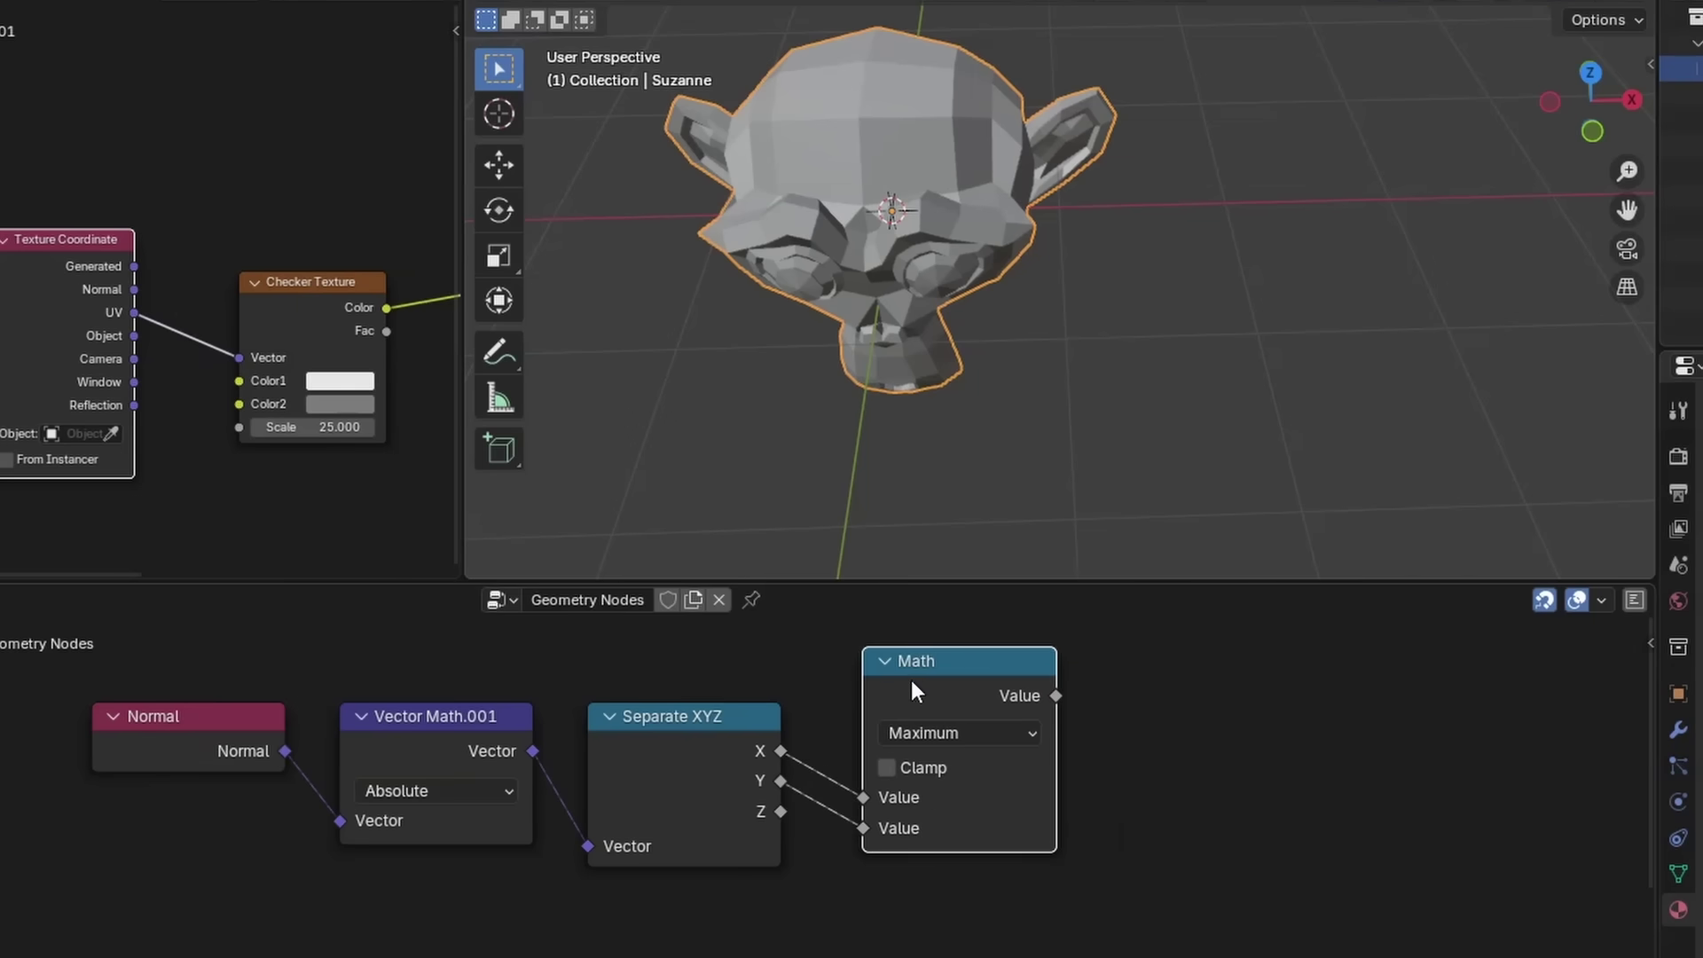
Duplicate the Maximum node and feed it the first maximum's value and the Z output of Separate XYZ.
{"action": "key", "text": "shift+d"}
{"action": "left_click", "coordinate": [1202, 715]}
{"action": "left_click_drag", "start_coordinate": [1055, 695], "coordinate": [779, 815]}
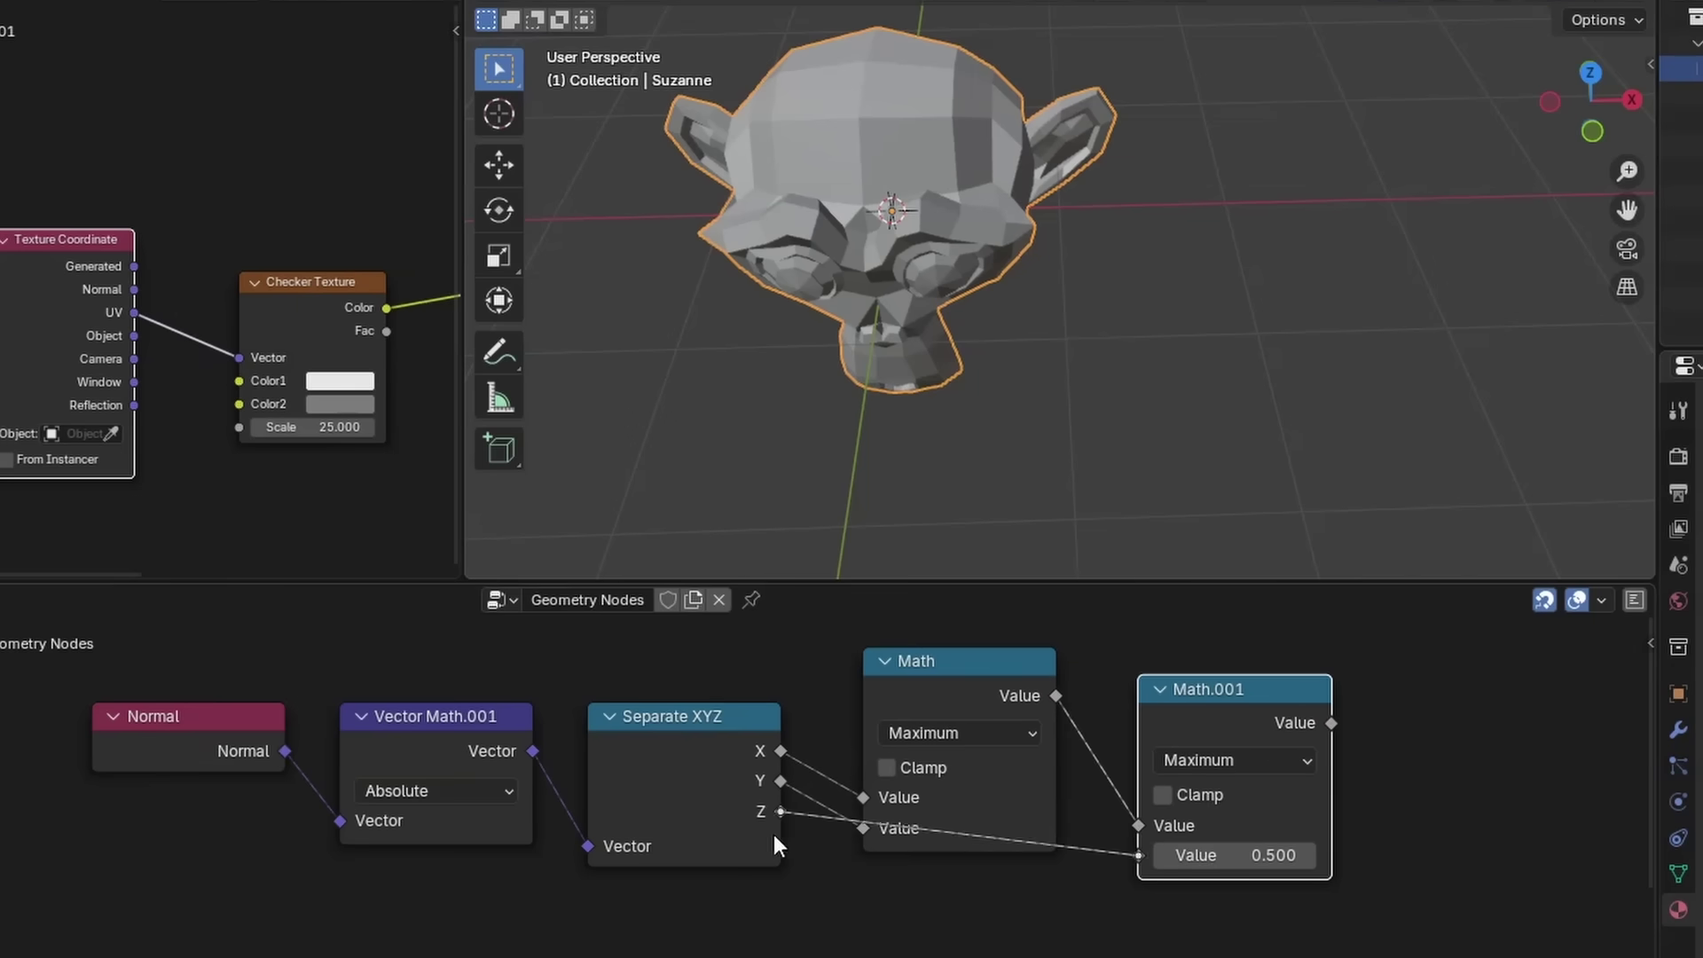
{"action": "key", "text": "KP_Decimal"}
{"action": "left_click_drag", "start_coordinate": [886, 710], "coordinate": [885, 764]}
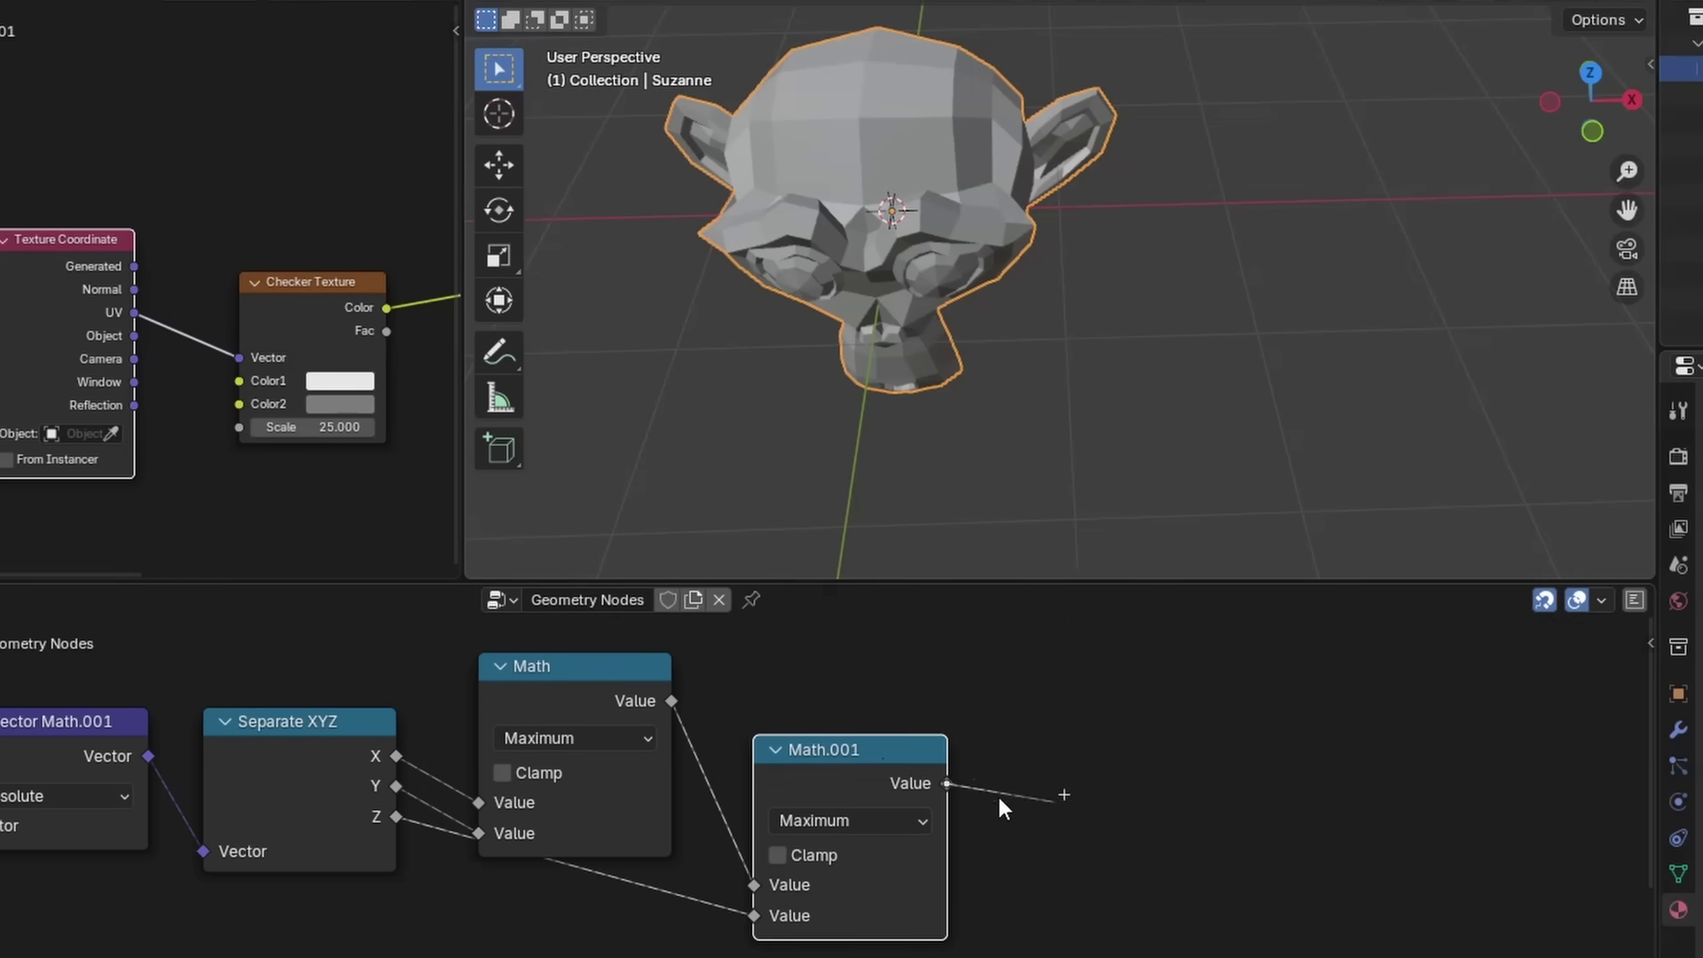
Add a Float Compare node set to Equal, with the overall maximum as A and the X component as B.
{"action": "left_click_drag", "start_coordinate": [1050, 769], "coordinate": [1050, 764]}
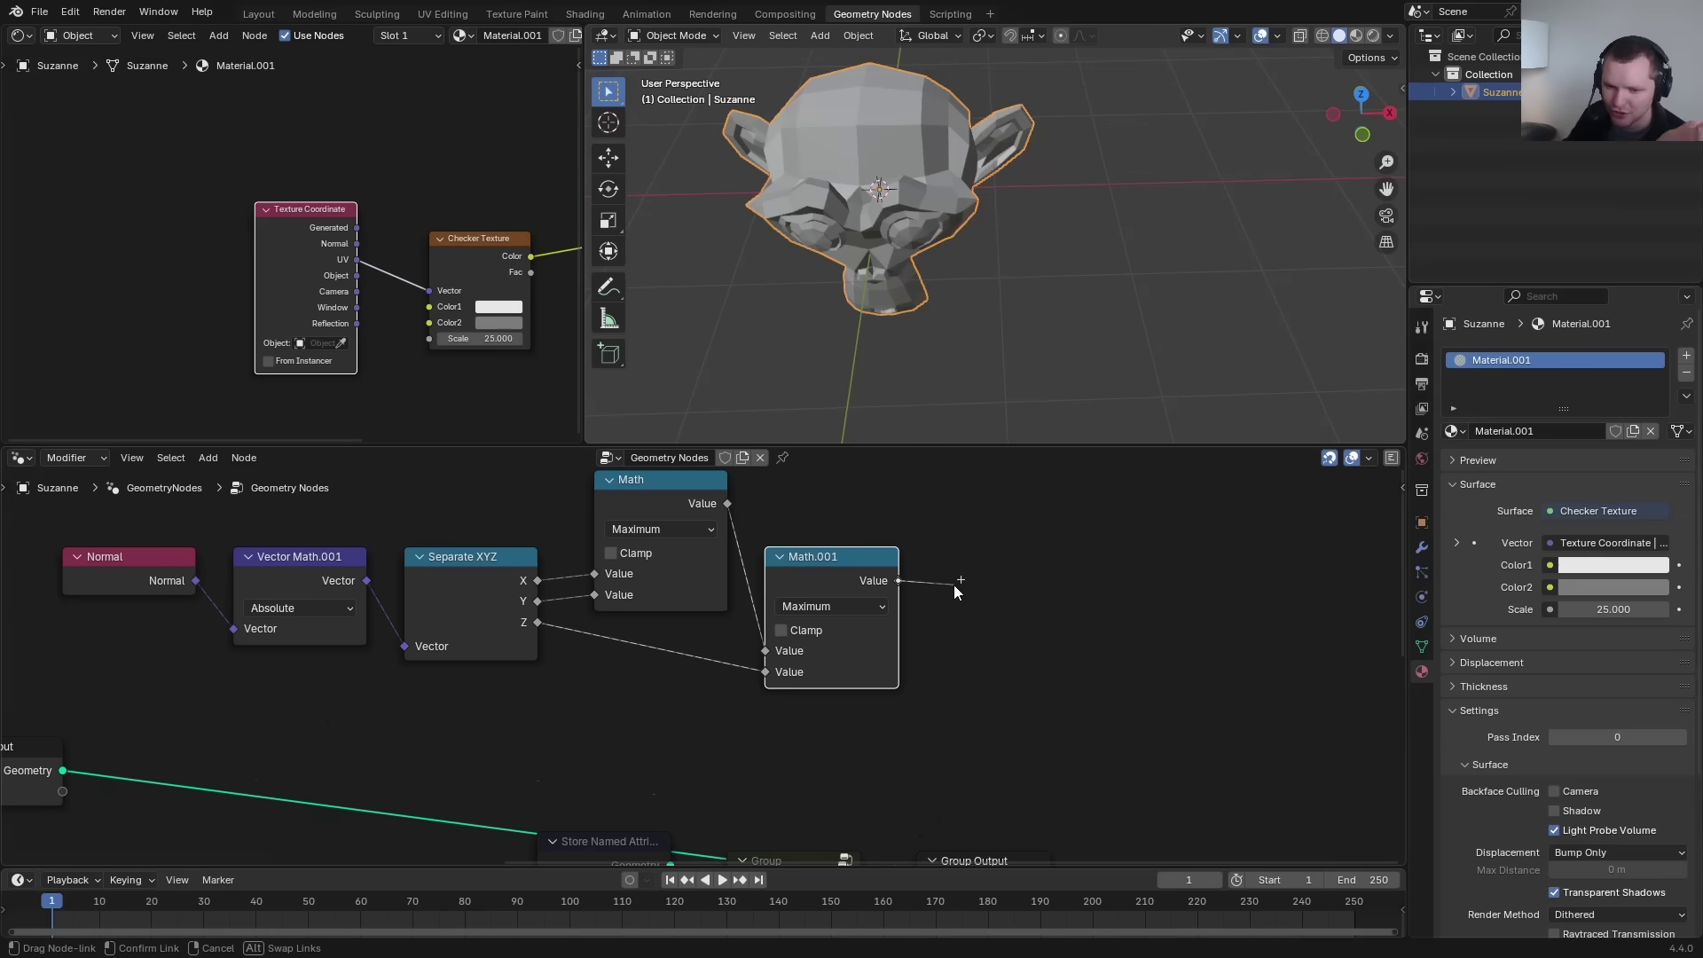
{"action": "left_click_drag", "start_coordinate": [955, 583], "coordinate": [960, 584]}
{"action": "middle_click_drag", "start_coordinate": [725, 619], "coordinate": [718, 647]}
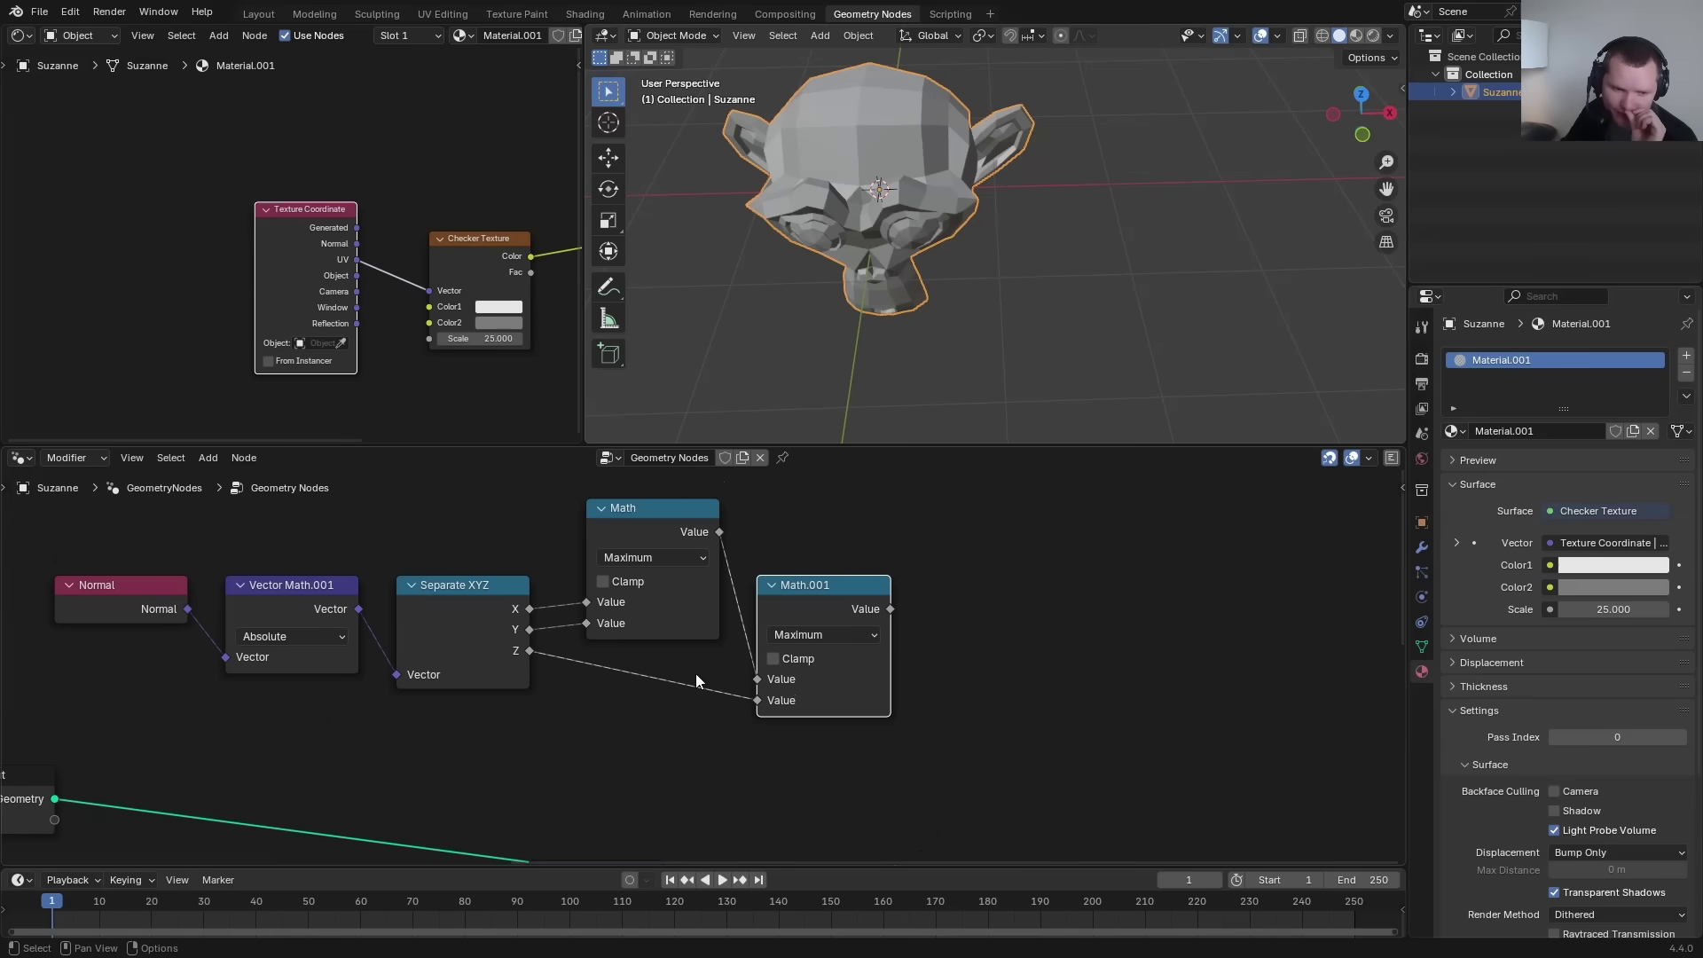
{"action": "left_click_drag", "start_coordinate": [891, 610], "coordinate": [1068, 521]}
{"action": "type", "text": "eq"}
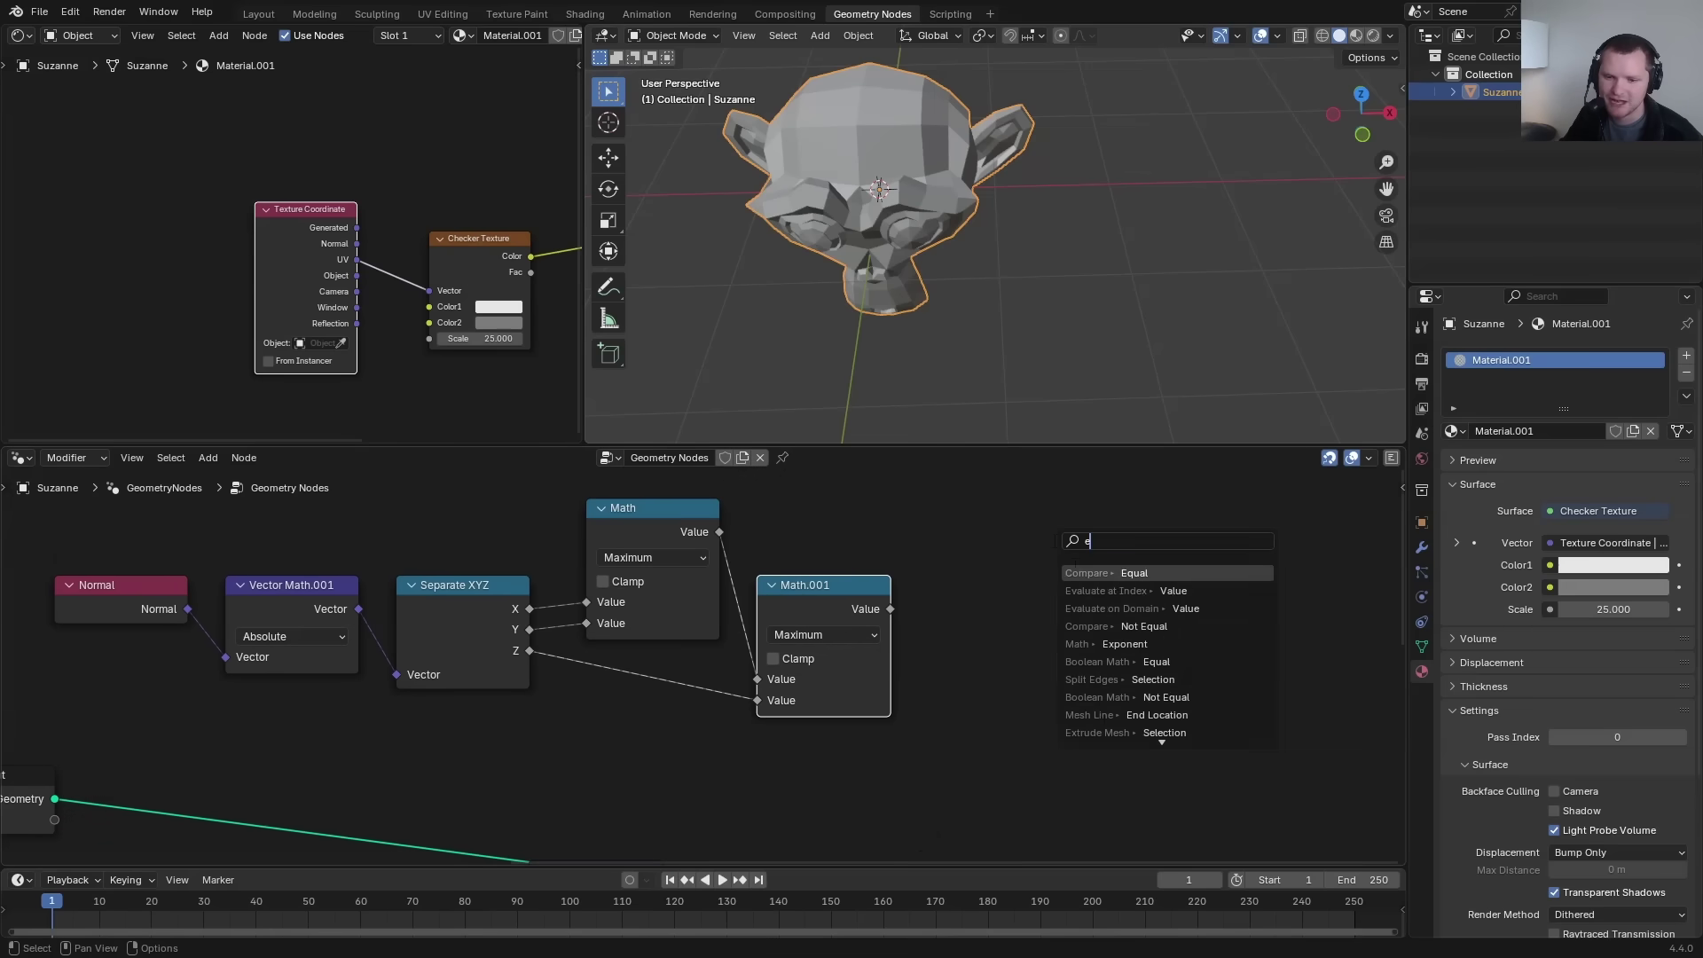
{"action": "key", "text": "Return"}
{"action": "left_click", "coordinate": [1289, 344]}
{"action": "left_click_drag", "start_coordinate": [423, 434], "coordinate": [1252, 458]}
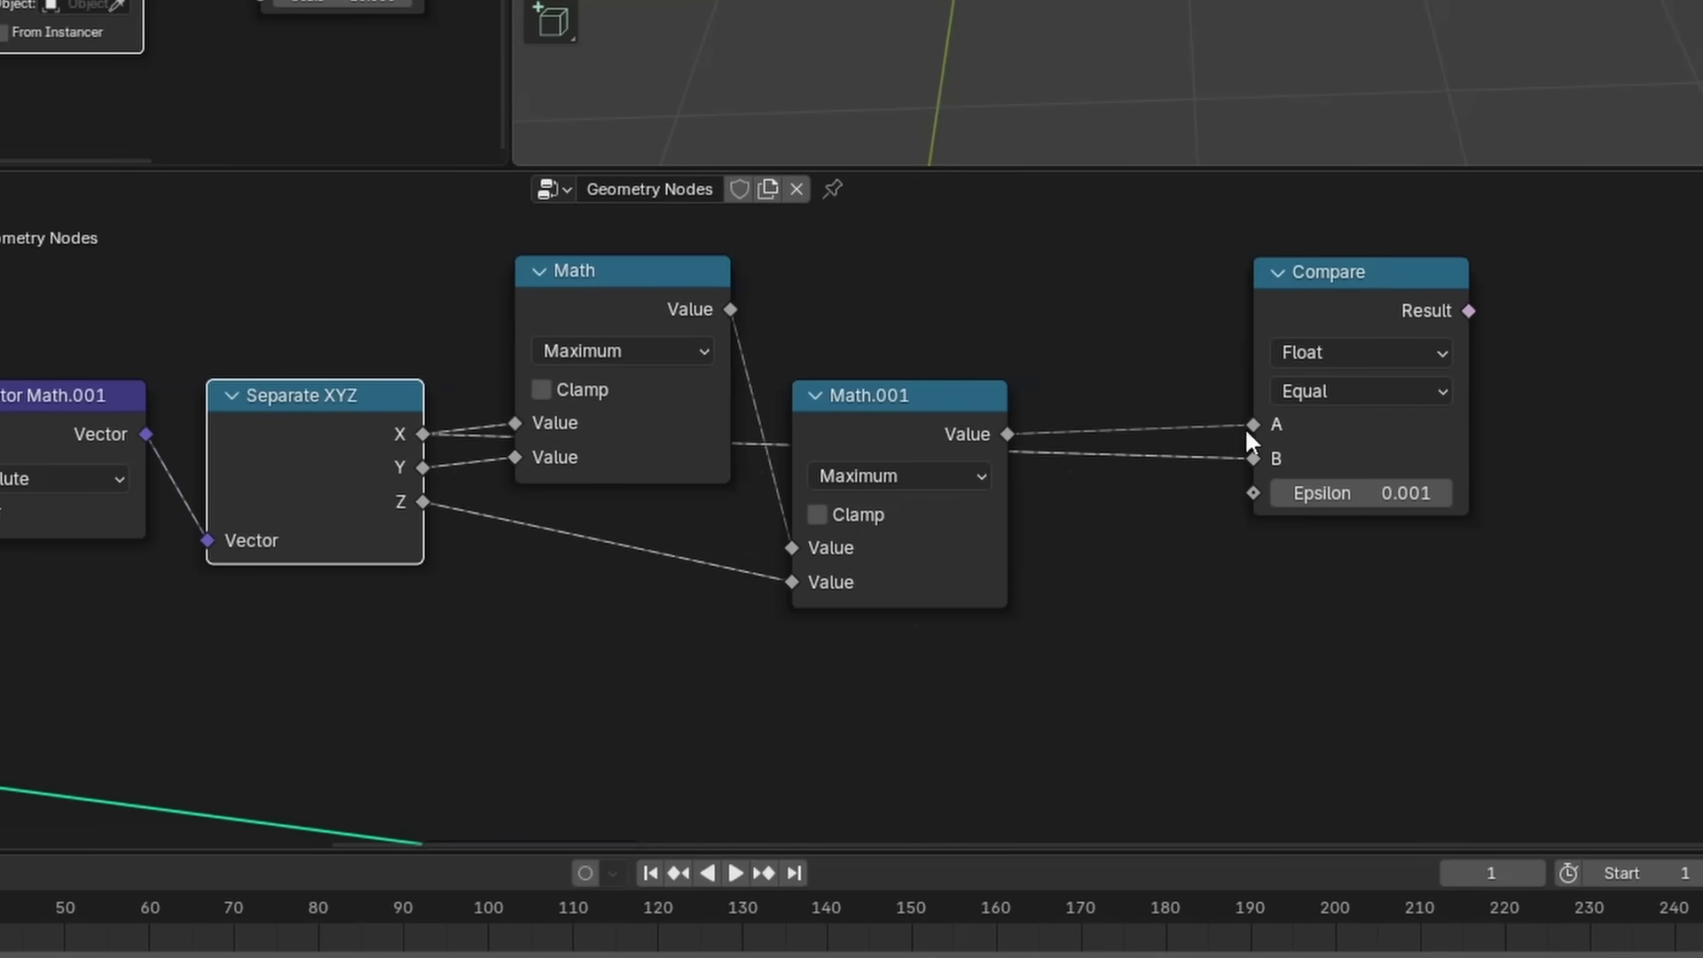
{"action": "left_click_drag", "start_coordinate": [1332, 299], "coordinate": [1290, 277]}
{"action": "scroll", "coordinate": [1304, 326], "scroll_direction": "down", "scroll_amount": 1}
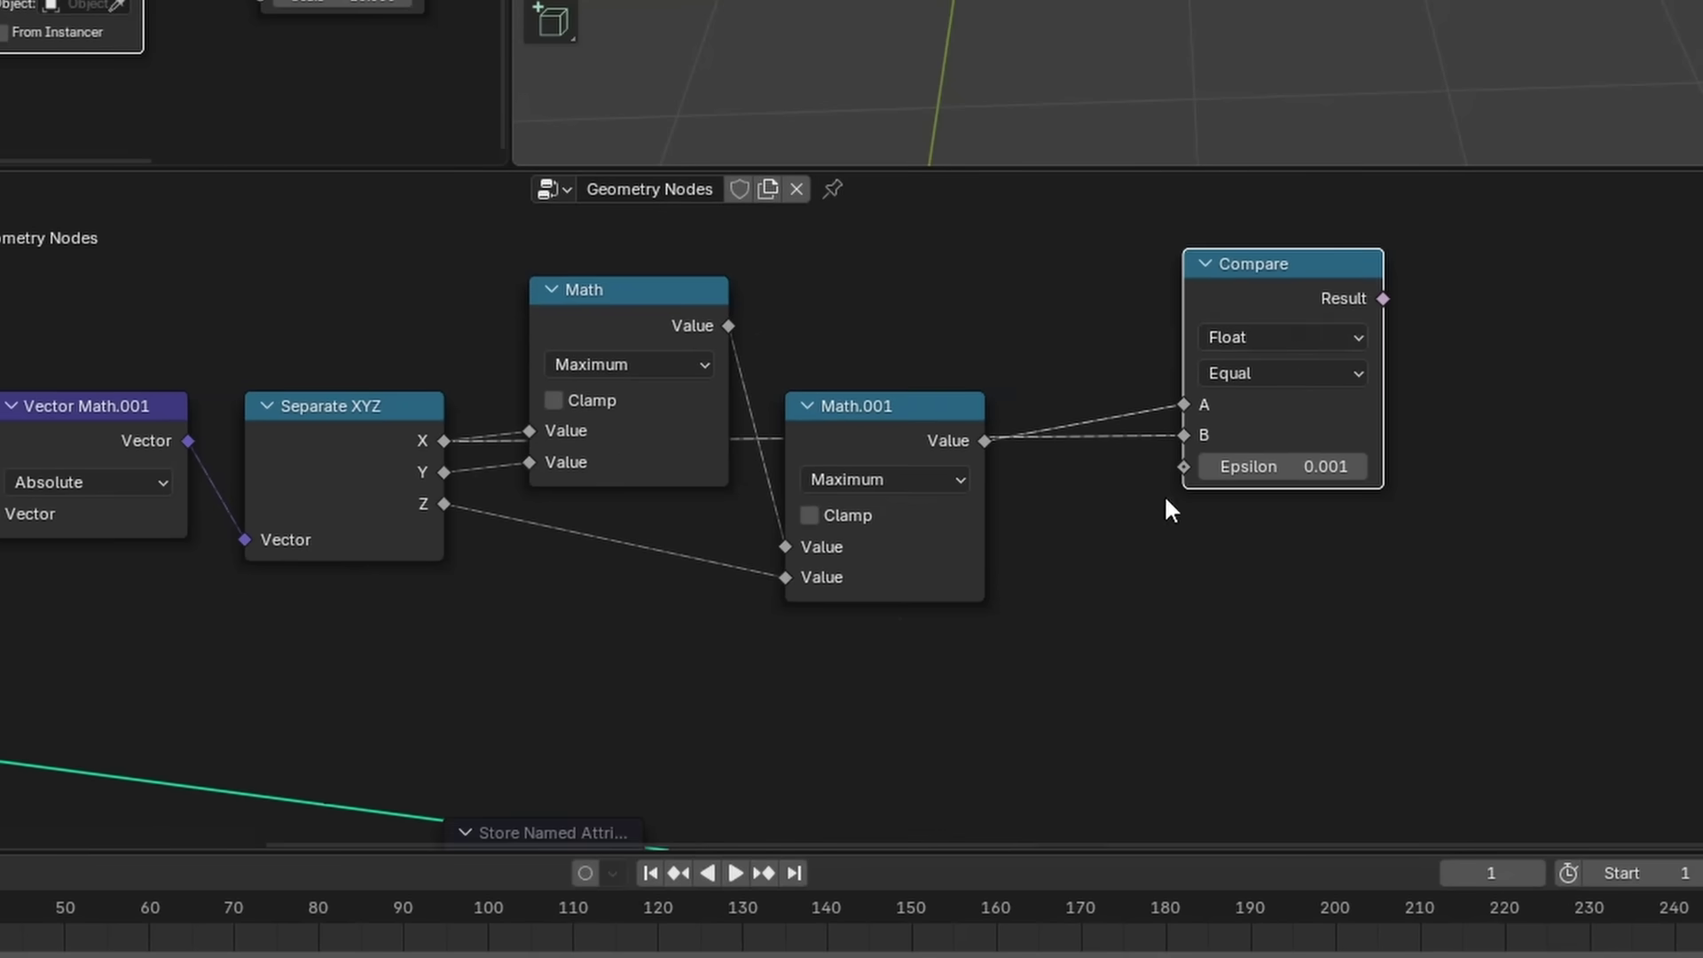
Duplicate the Compare node below the first and use it to compare the overall maximum with the Y component.
{"action": "key", "text": "shift+d"}
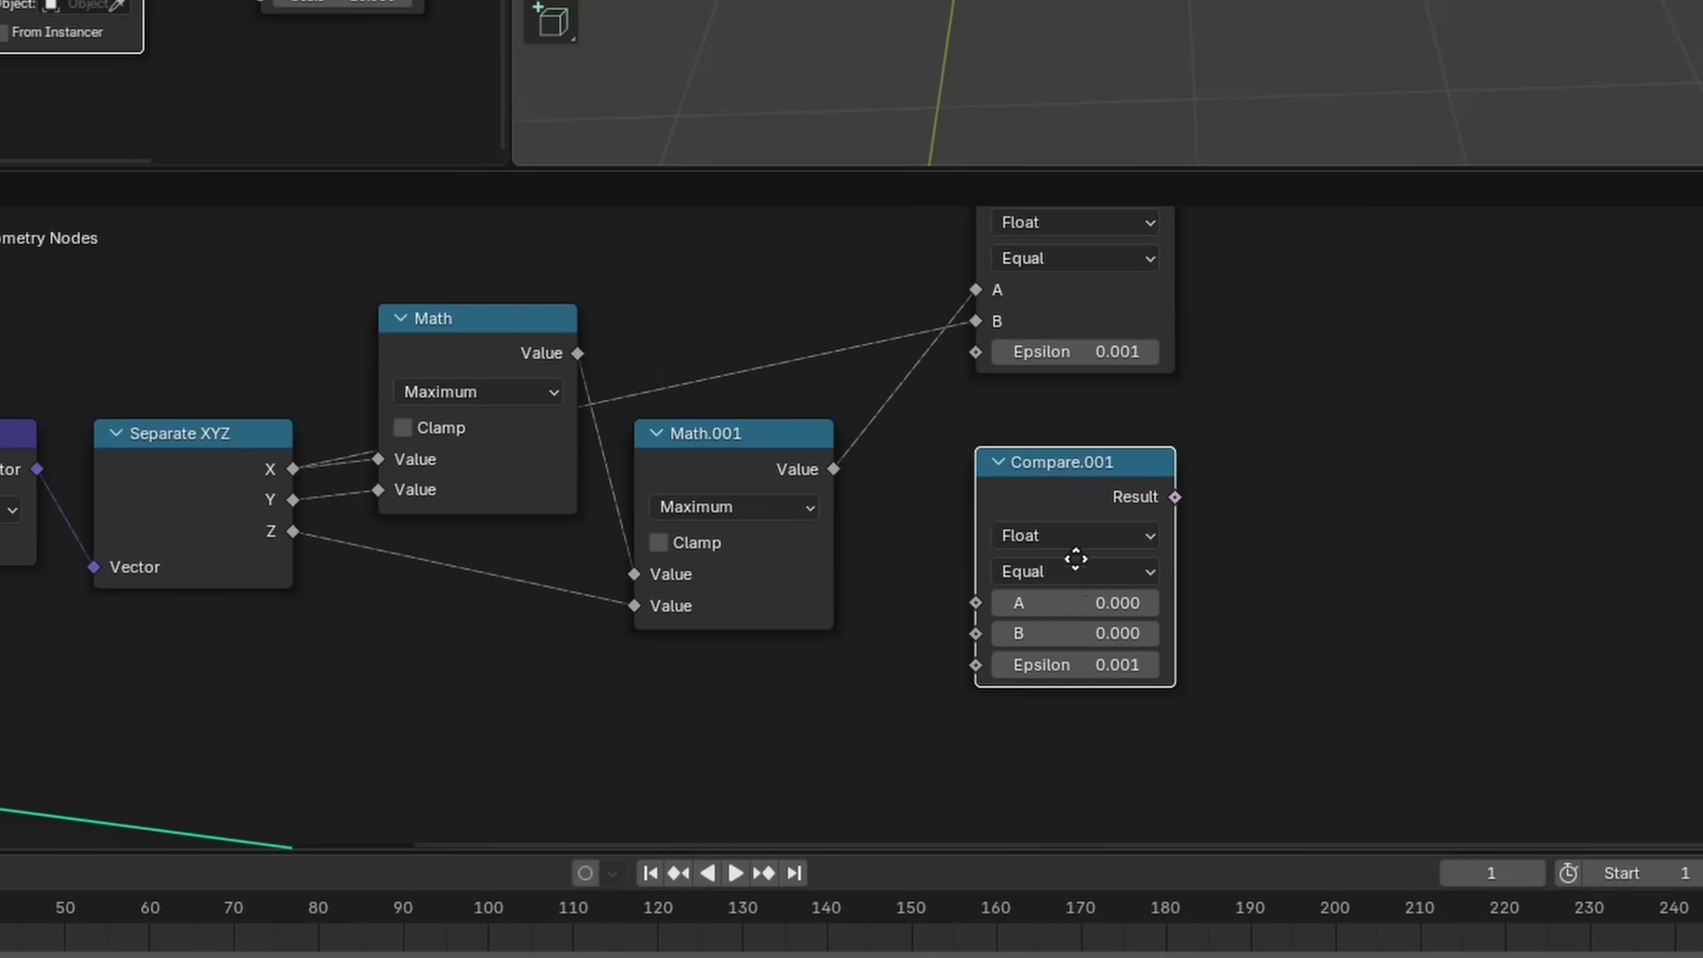
{"action": "left_click", "coordinate": [1079, 540]}
{"action": "left_click_drag", "start_coordinate": [833, 469], "coordinate": [975, 573]}
{"action": "left_click_drag", "start_coordinate": [976, 606], "coordinate": [304, 501]}
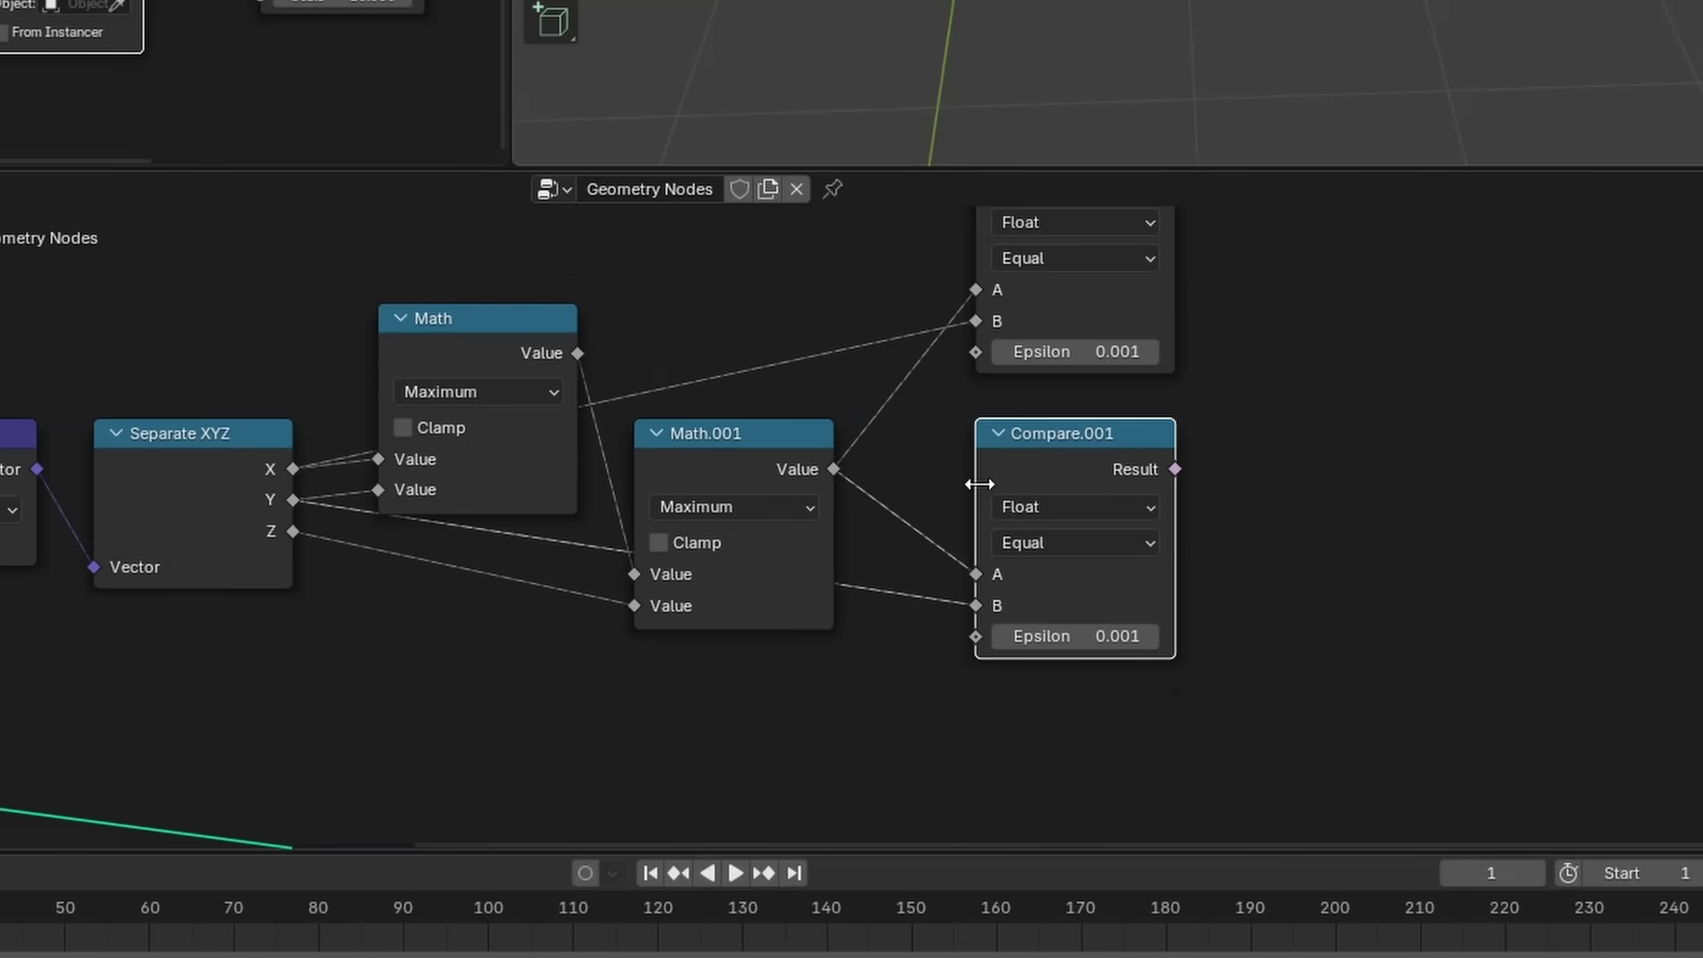
Duplicate the Compare node again and use it to compare the overall maximum with the Z component.
{"action": "key", "text": "shift+d"}
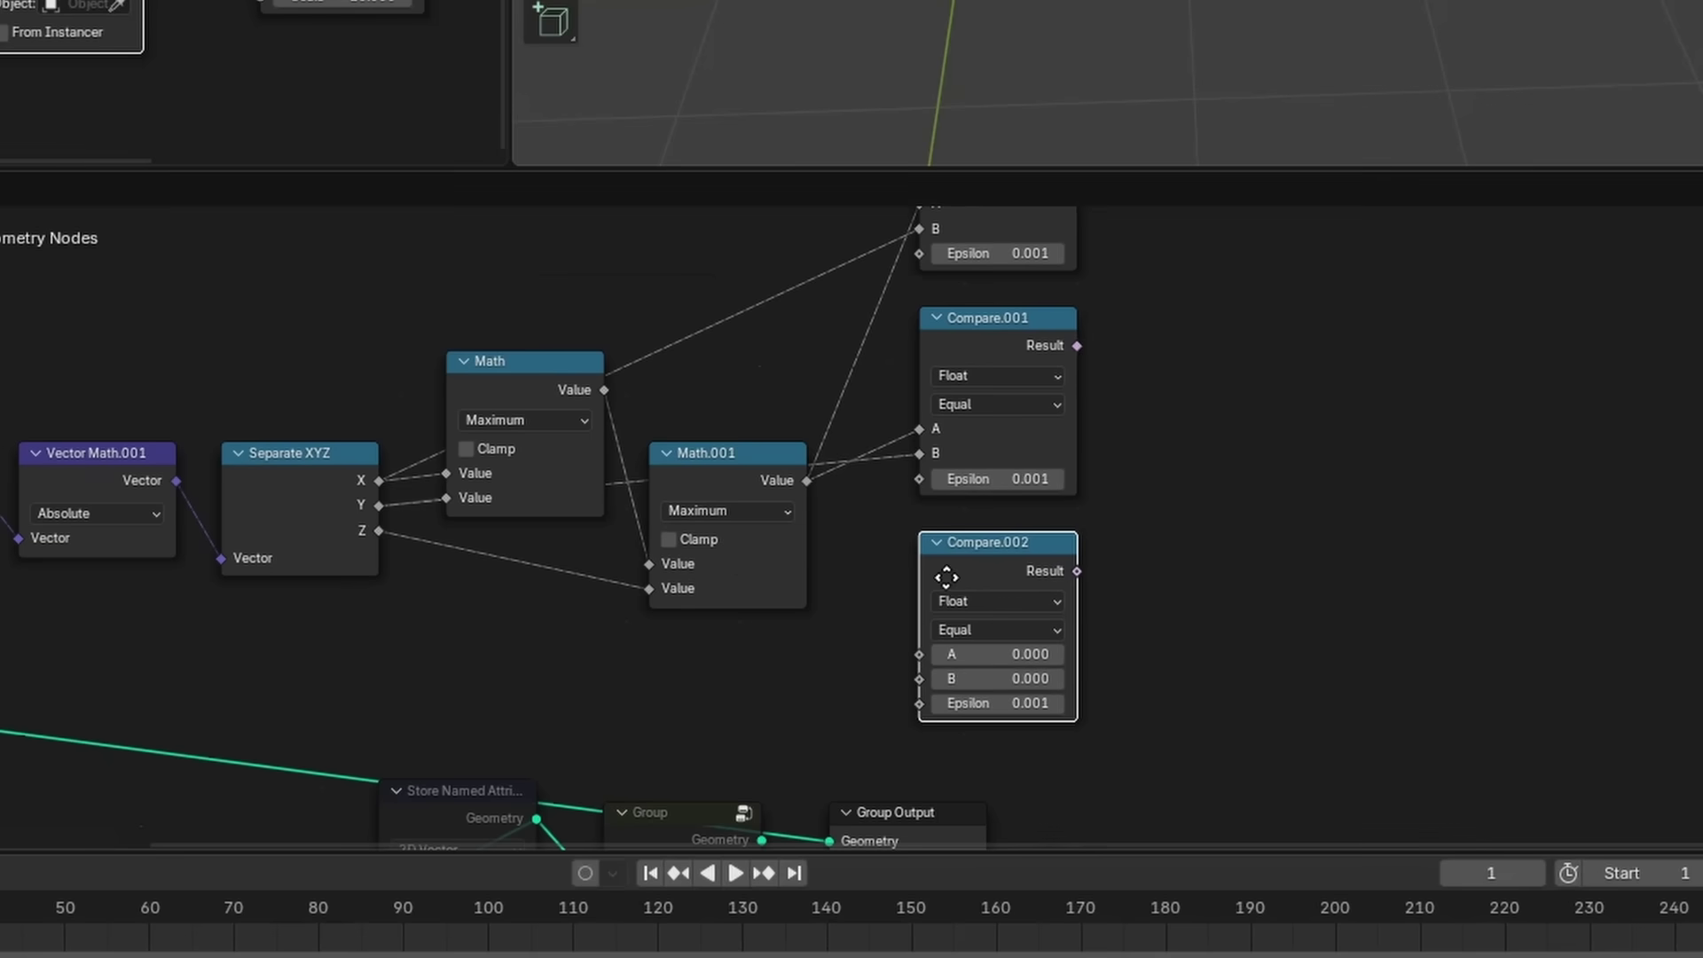
{"action": "left_click", "coordinate": [946, 577]}
{"action": "left_click_drag", "start_coordinate": [806, 480], "coordinate": [393, 532]}
{"action": "scroll", "coordinate": [923, 630], "scroll_direction": "down", "scroll_amount": 1}
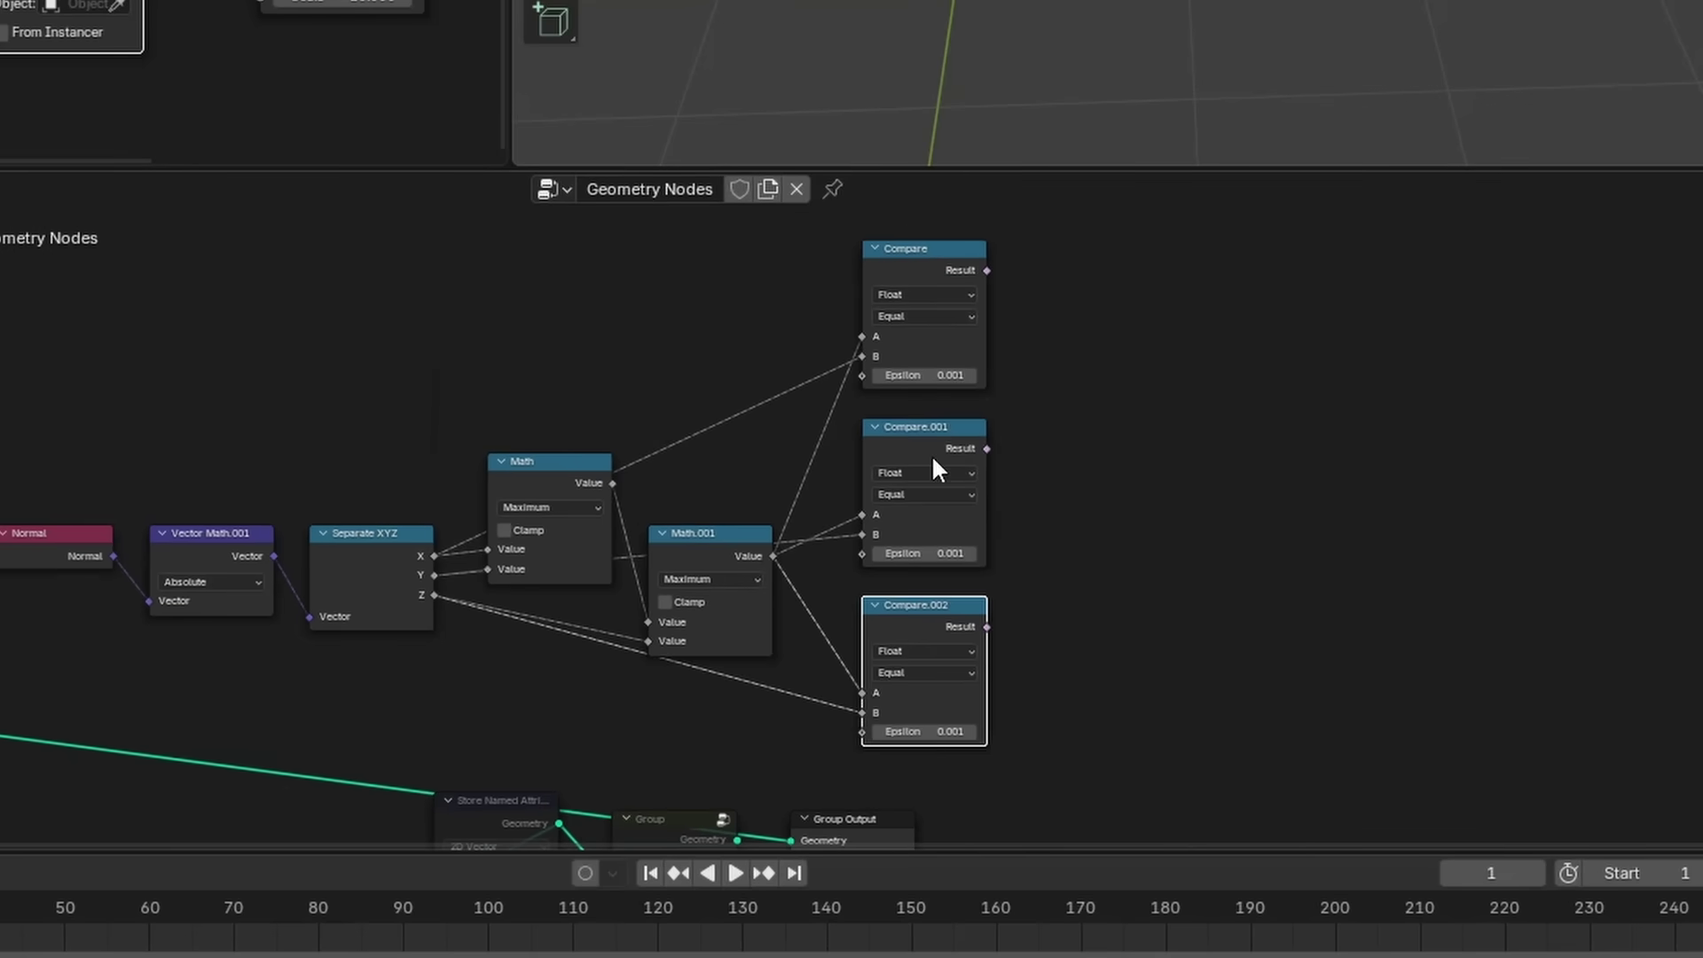
Move the existing projection nodes and the Group Input to Group Output chain to the right of the Compare nodes.
{"action": "scroll", "coordinate": [963, 446], "scroll_direction": "down", "scroll_amount": 1}
{"action": "middle_click_drag", "start_coordinate": [929, 571], "coordinate": [887, 427]}
{"action": "middle_click_drag", "start_coordinate": [722, 679], "coordinate": [741, 669]}
{"action": "scroll", "coordinate": [966, 752], "scroll_direction": "down", "scroll_amount": 3}
{"action": "left_click_drag", "start_coordinate": [952, 755], "coordinate": [2, 557]}
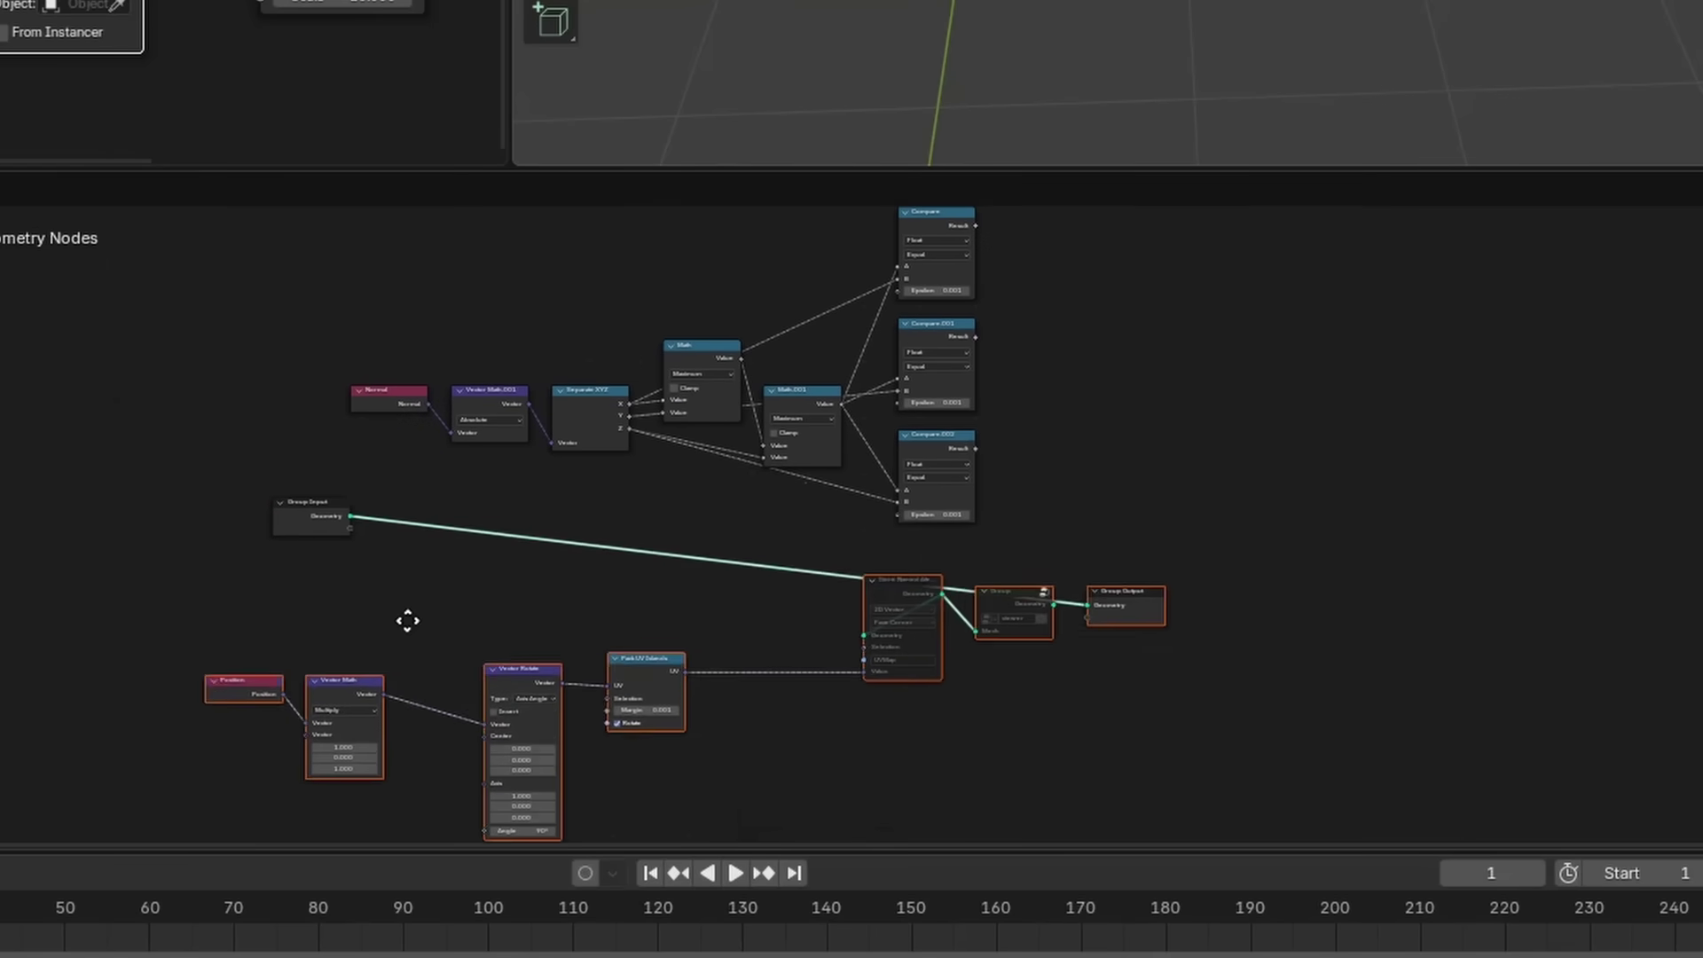
{"action": "scroll", "coordinate": [763, 577], "scroll_direction": "up", "scroll_amount": 3}
{"action": "middle_click_drag", "start_coordinate": [665, 352], "coordinate": [653, 442]}
{"action": "middle_click_drag", "start_coordinate": [851, 168], "coordinate": [910, 159]}
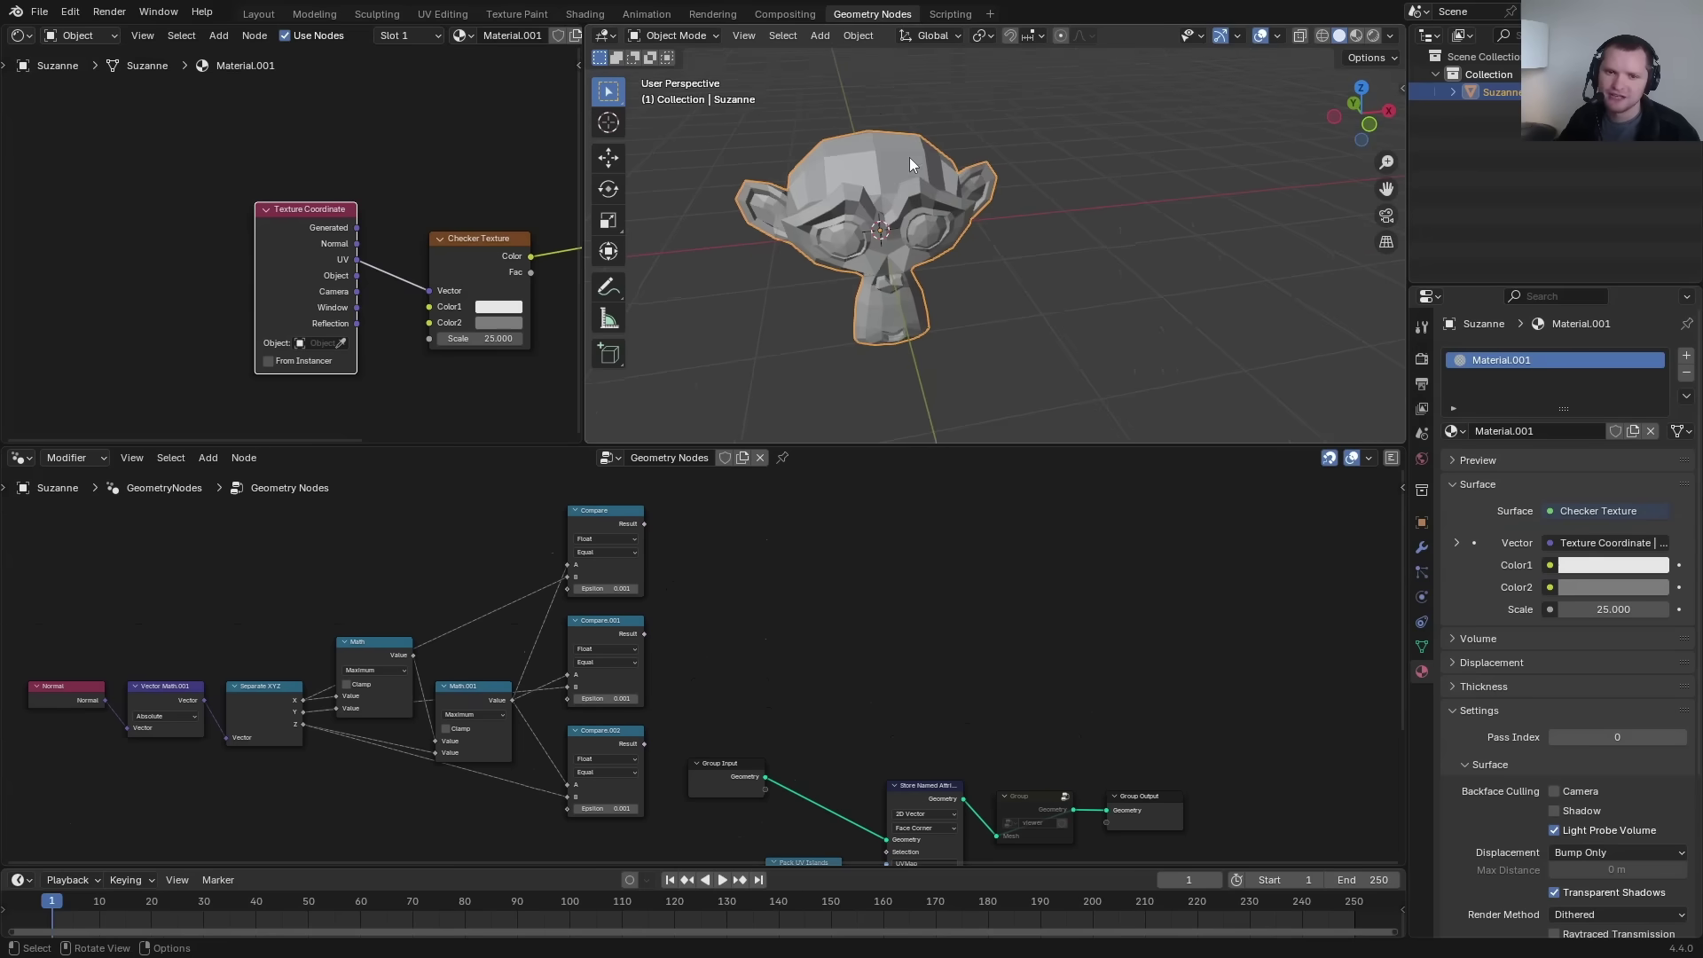
Annotate downward strokes from above Suzanne's head onto the face and clear them.
{"action": "left_click_drag", "start_coordinate": [873, 95], "coordinate": [882, 277]}
{"action": "left_click_drag", "start_coordinate": [869, 216], "coordinate": [875, 257]}
{"action": "right_click_drag", "start_coordinate": [876, 273], "coordinate": [874, 91]}
Move the Store Named Attribute, viewer Group and Group Output nodes farther from the Group Input node.
{"action": "middle_click_drag", "start_coordinate": [932, 683], "coordinate": [839, 530]}
{"action": "left_click_drag", "start_coordinate": [1115, 740], "coordinate": [823, 641]}
{"action": "key", "text": "g"}
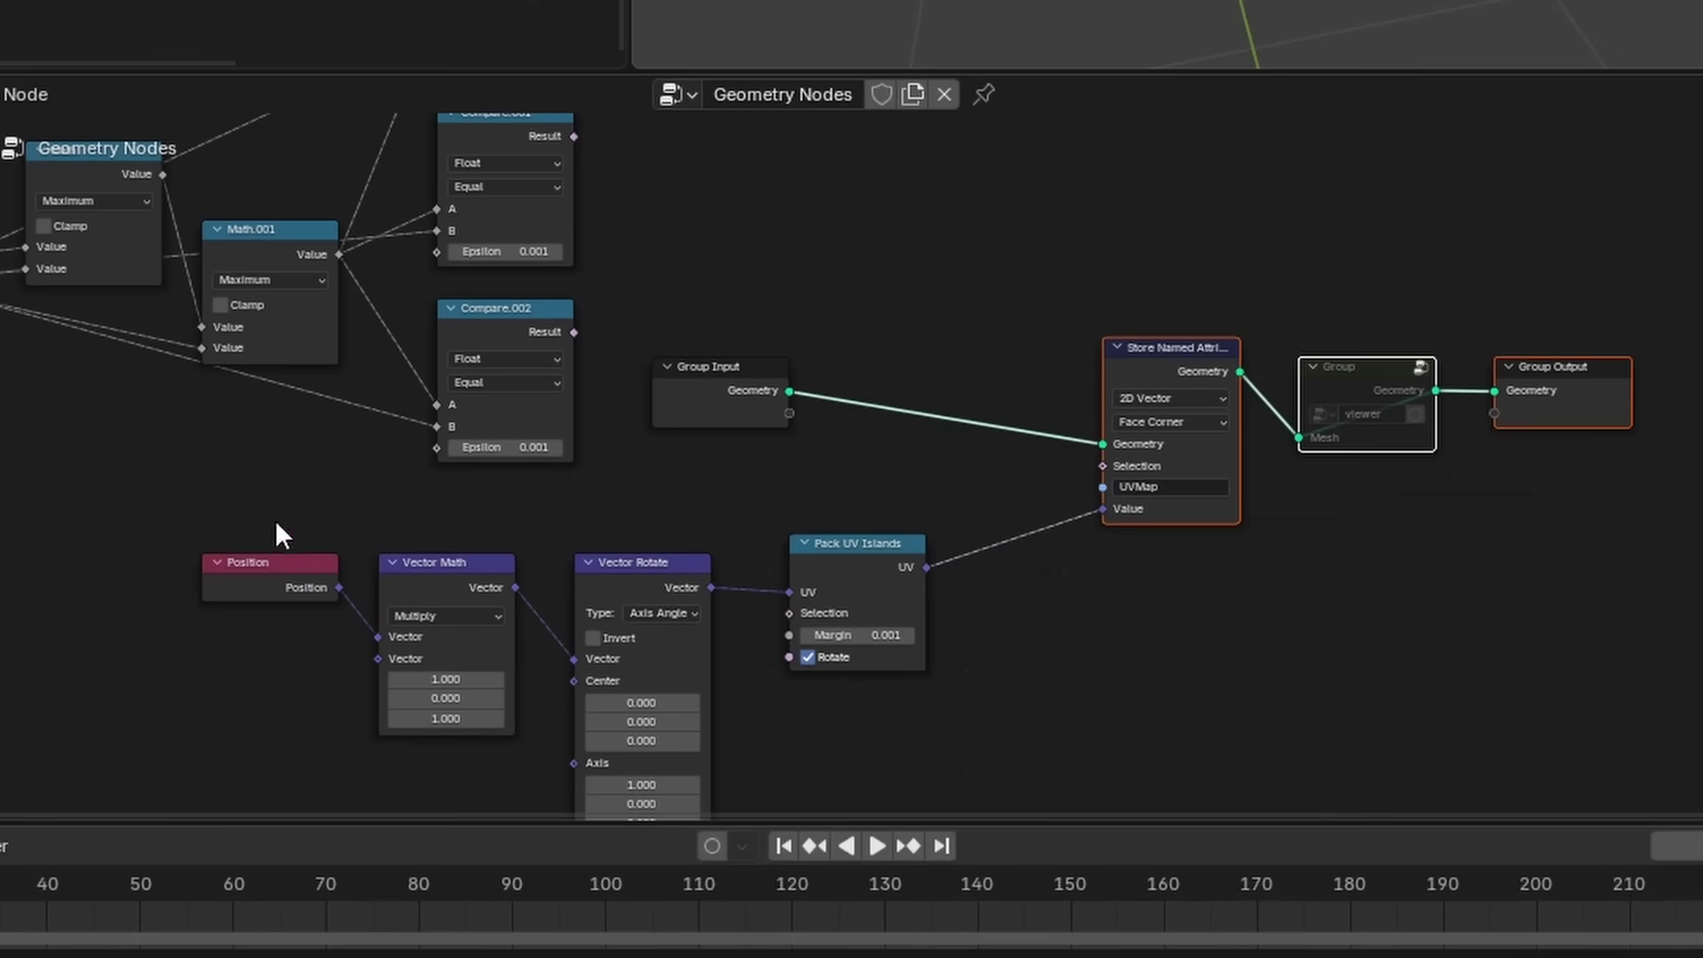
Duplicate the Position and Multiply nodes, set the multiplier to 1, 1, 0 and preview the result as the UVMap value.
{"action": "left_click_drag", "start_coordinate": [385, 703], "coordinate": [480, 740]}
{"action": "key", "text": "shift+d"}
{"action": "scroll", "coordinate": [861, 341], "scroll_direction": "up", "scroll_amount": 3}
{"action": "middle_click_drag", "start_coordinate": [860, 341], "coordinate": [811, 487]}
{"action": "left_click", "coordinate": [811, 417]}
{"action": "type", "text": "1"}
{"action": "key", "text": "Return"}
{"action": "left_click", "coordinate": [831, 439]}
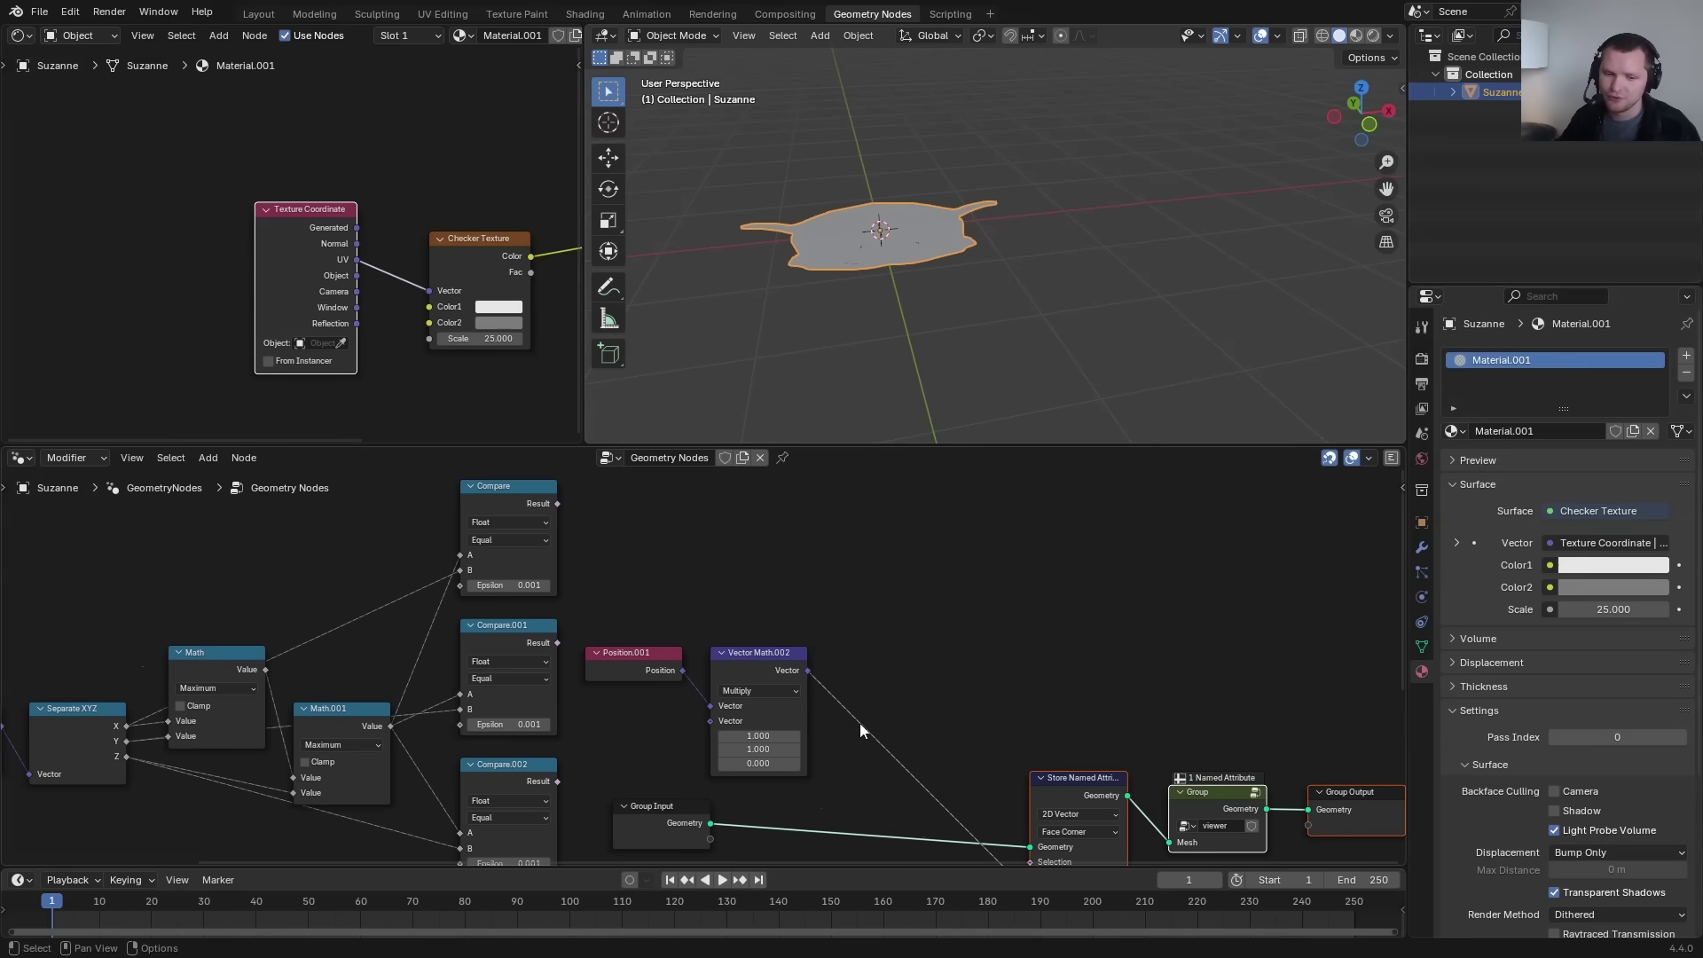
Insert a Mix Vector node between the duplicated Multiply node and the Store Named Attribute value, using input A.
{"action": "middle_click_drag", "start_coordinate": [855, 686], "coordinate": [770, 639]}
{"action": "key", "text": "shift+a"}
{"action": "type", "text": "mi"}
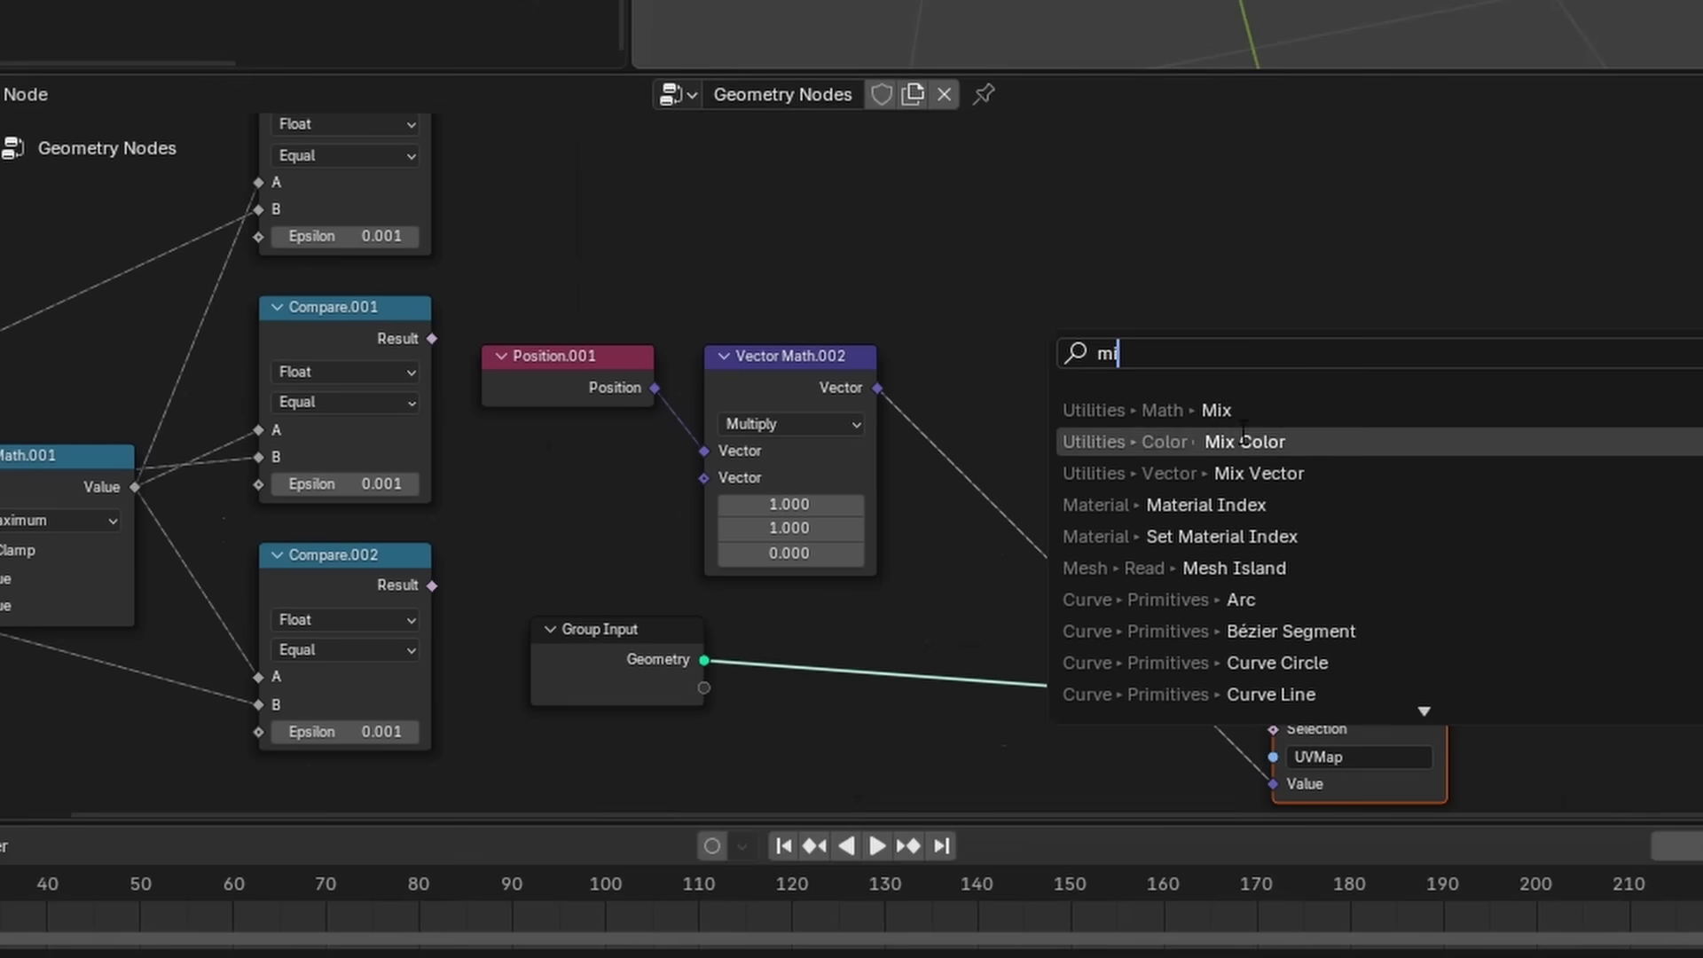
{"action": "left_click", "coordinate": [922, 671]}
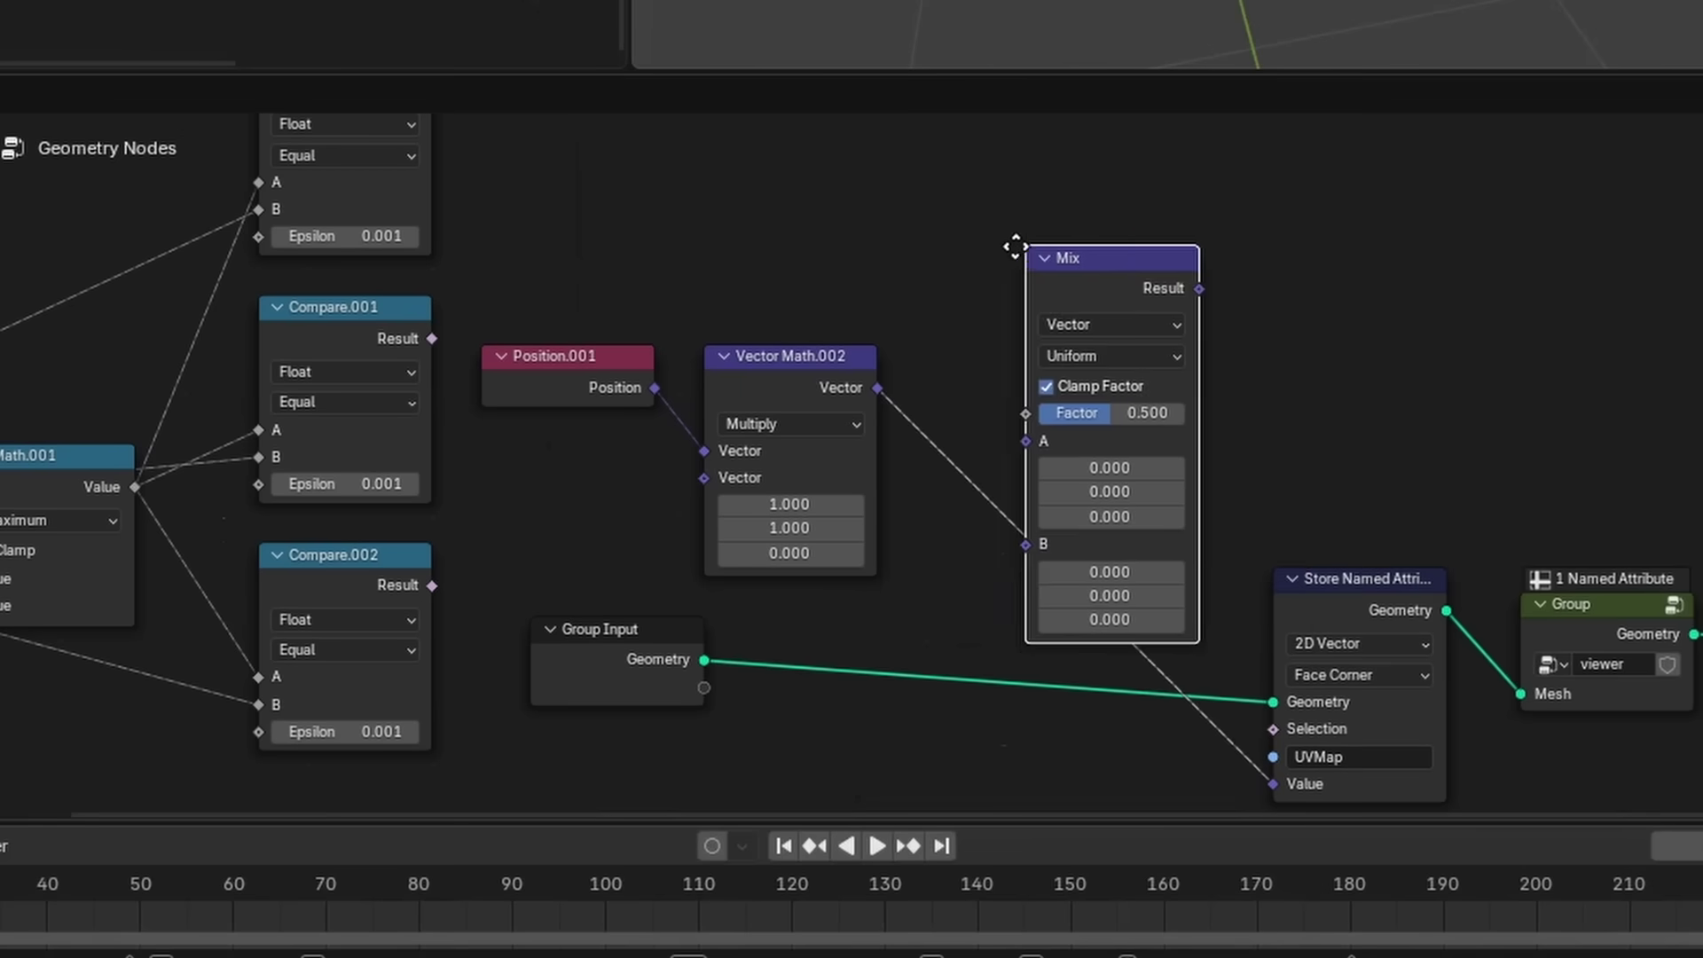
{"action": "left_click", "coordinate": [966, 246]}
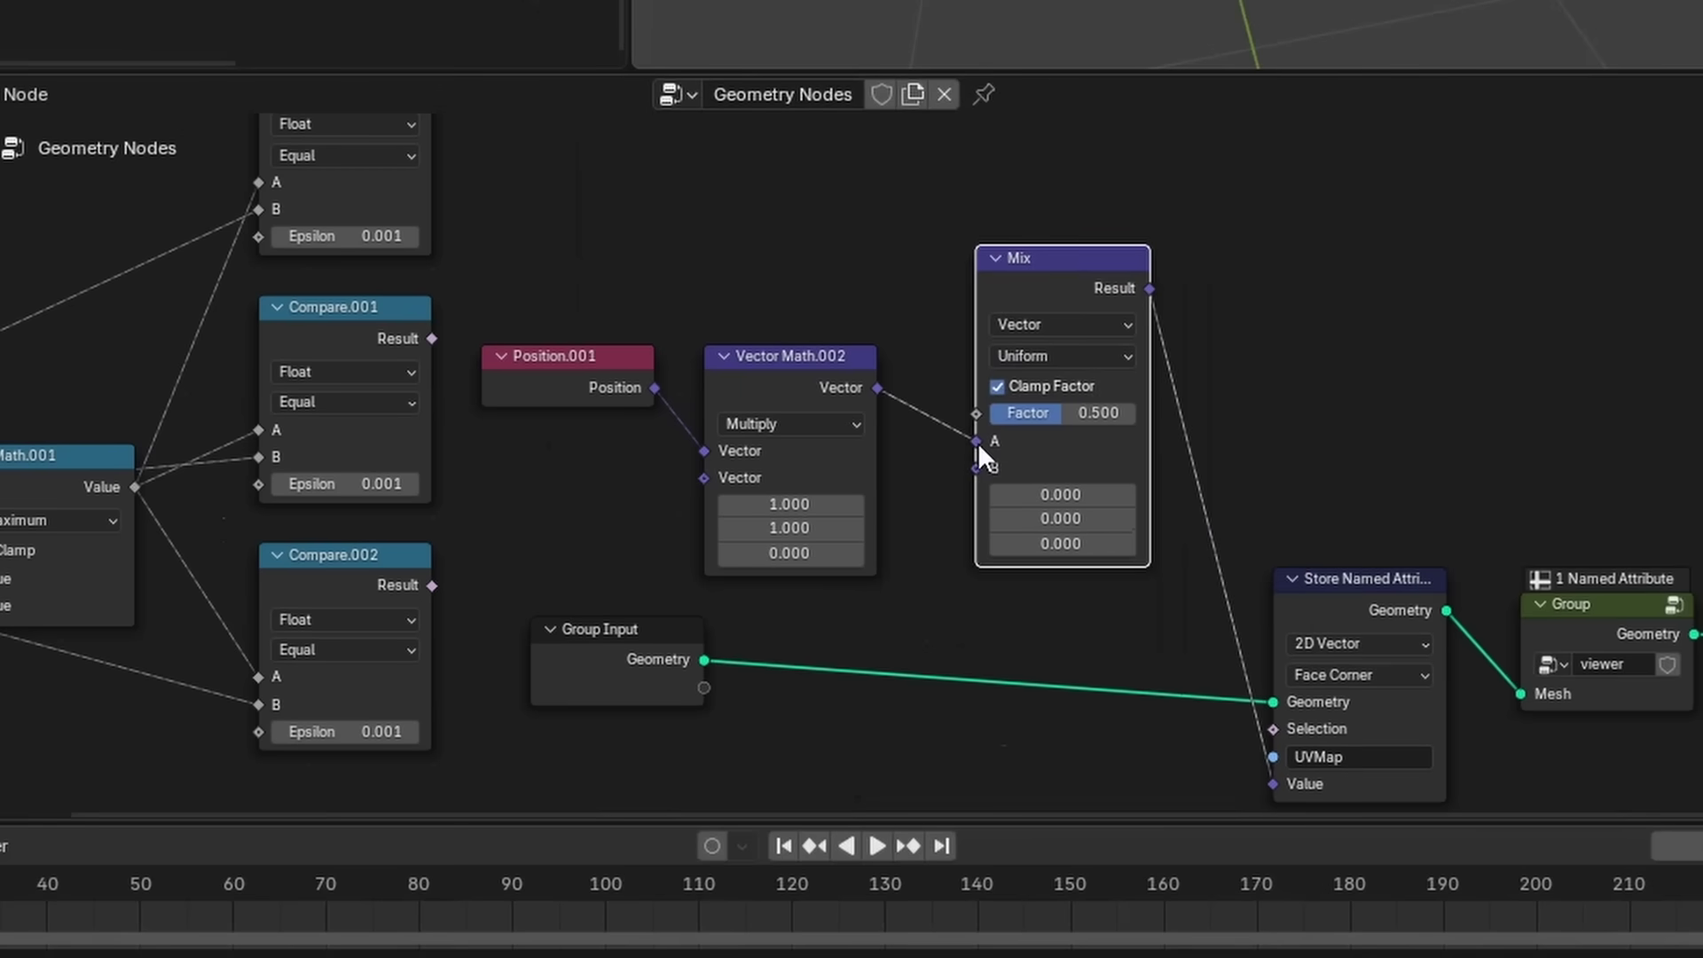
{"action": "left_click_drag", "start_coordinate": [1046, 418], "coordinate": [973, 417]}
{"action": "right_click", "coordinate": [1045, 418]}
Move the original Position, Multiply and Vector Rotate nodes below the duplicated branch and delete the Pack UV Islands node.
{"action": "scroll", "coordinate": [1068, 413], "scroll_direction": "down", "scroll_amount": 2}
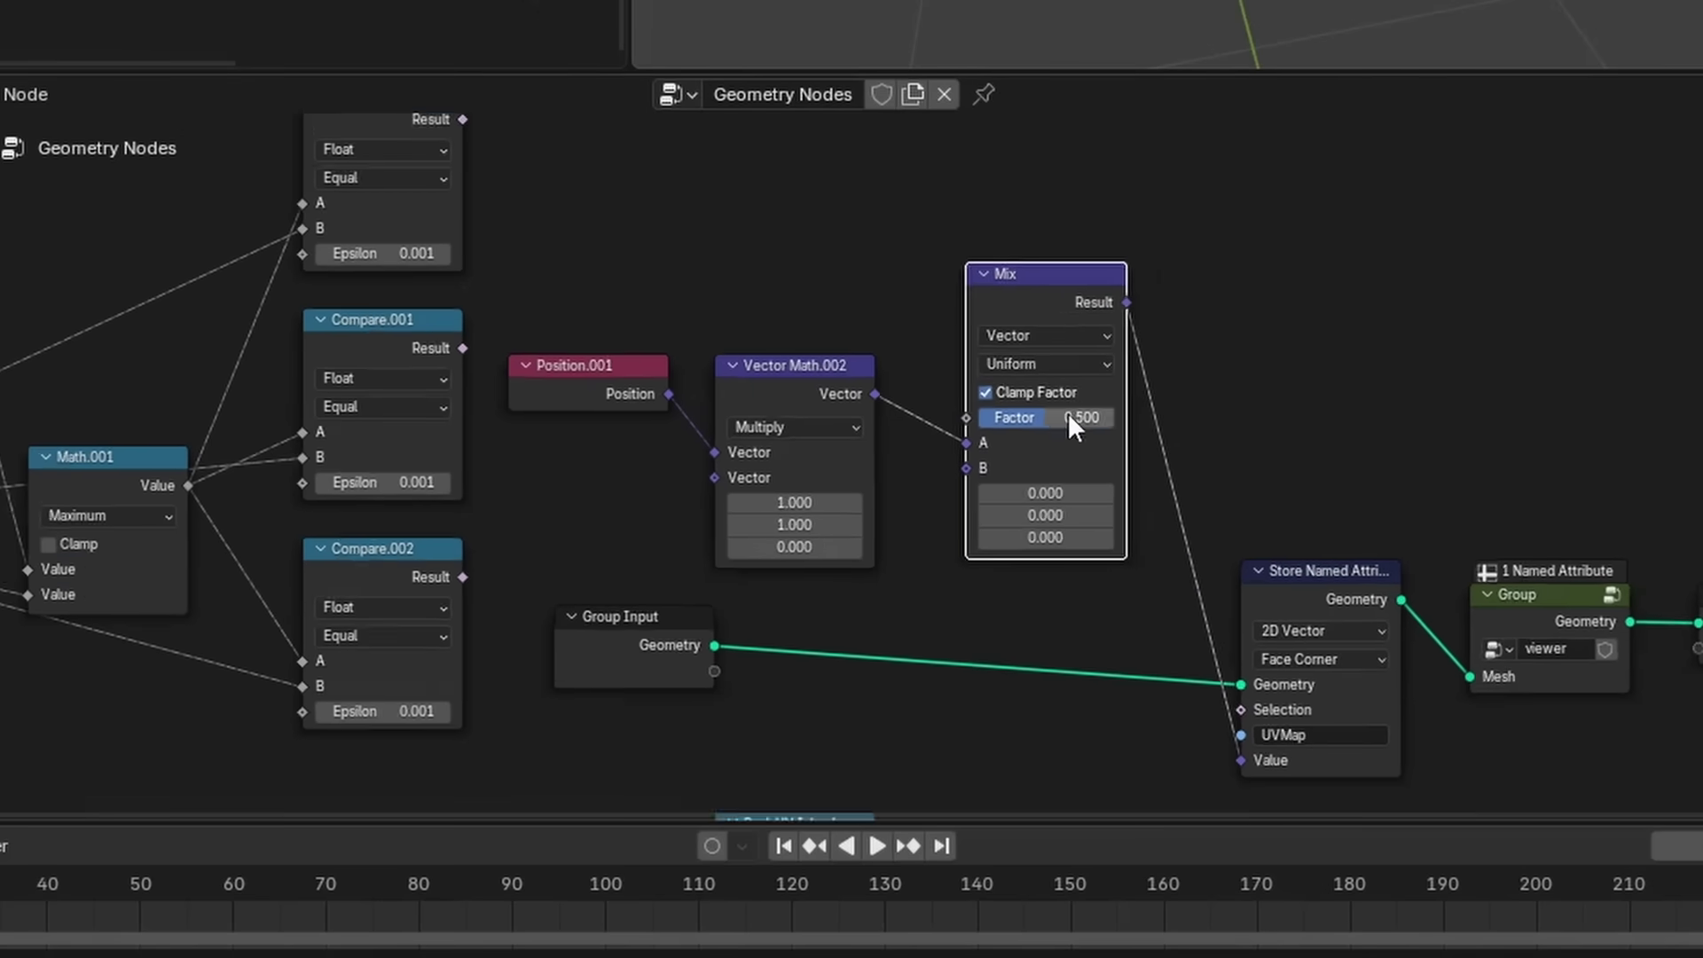
{"action": "key", "text": "g"}
{"action": "left_click_drag", "start_coordinate": [1701, 713], "coordinate": [646, 369]}
{"action": "left_click_drag", "start_coordinate": [647, 370], "coordinate": [865, 248]}
{"action": "middle_click_drag", "start_coordinate": [705, 514], "coordinate": [847, 116]}
{"action": "scroll", "coordinate": [621, 399], "scroll_direction": "up", "scroll_amount": 3}
{"action": "left_click_drag", "start_coordinate": [149, 540], "coordinate": [810, 380]}
{"action": "left_click_drag", "start_coordinate": [1151, 562], "coordinate": [987, 401]}
{"action": "key", "text": "x"}
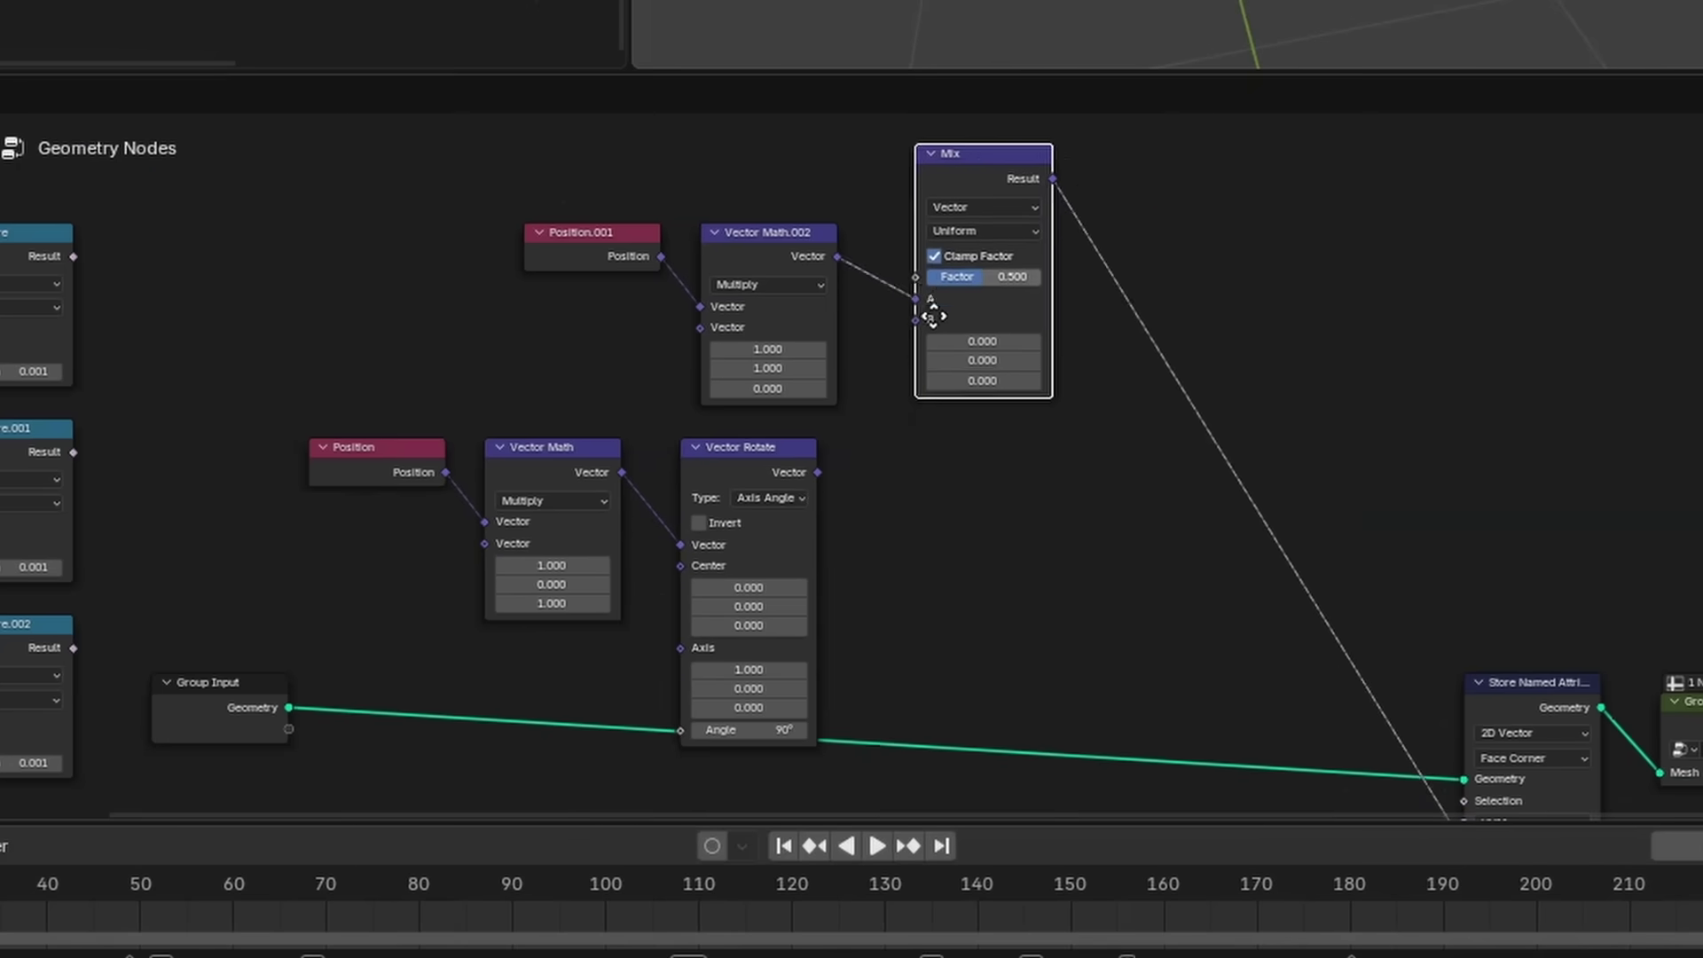
Reposition the Mix node, connect the Vector Rotate output to its B input and set its factor to 1.000.
{"action": "left_click_drag", "start_coordinate": [933, 316], "coordinate": [970, 413]}
{"action": "left_click_drag", "start_coordinate": [816, 471], "coordinate": [939, 424]}
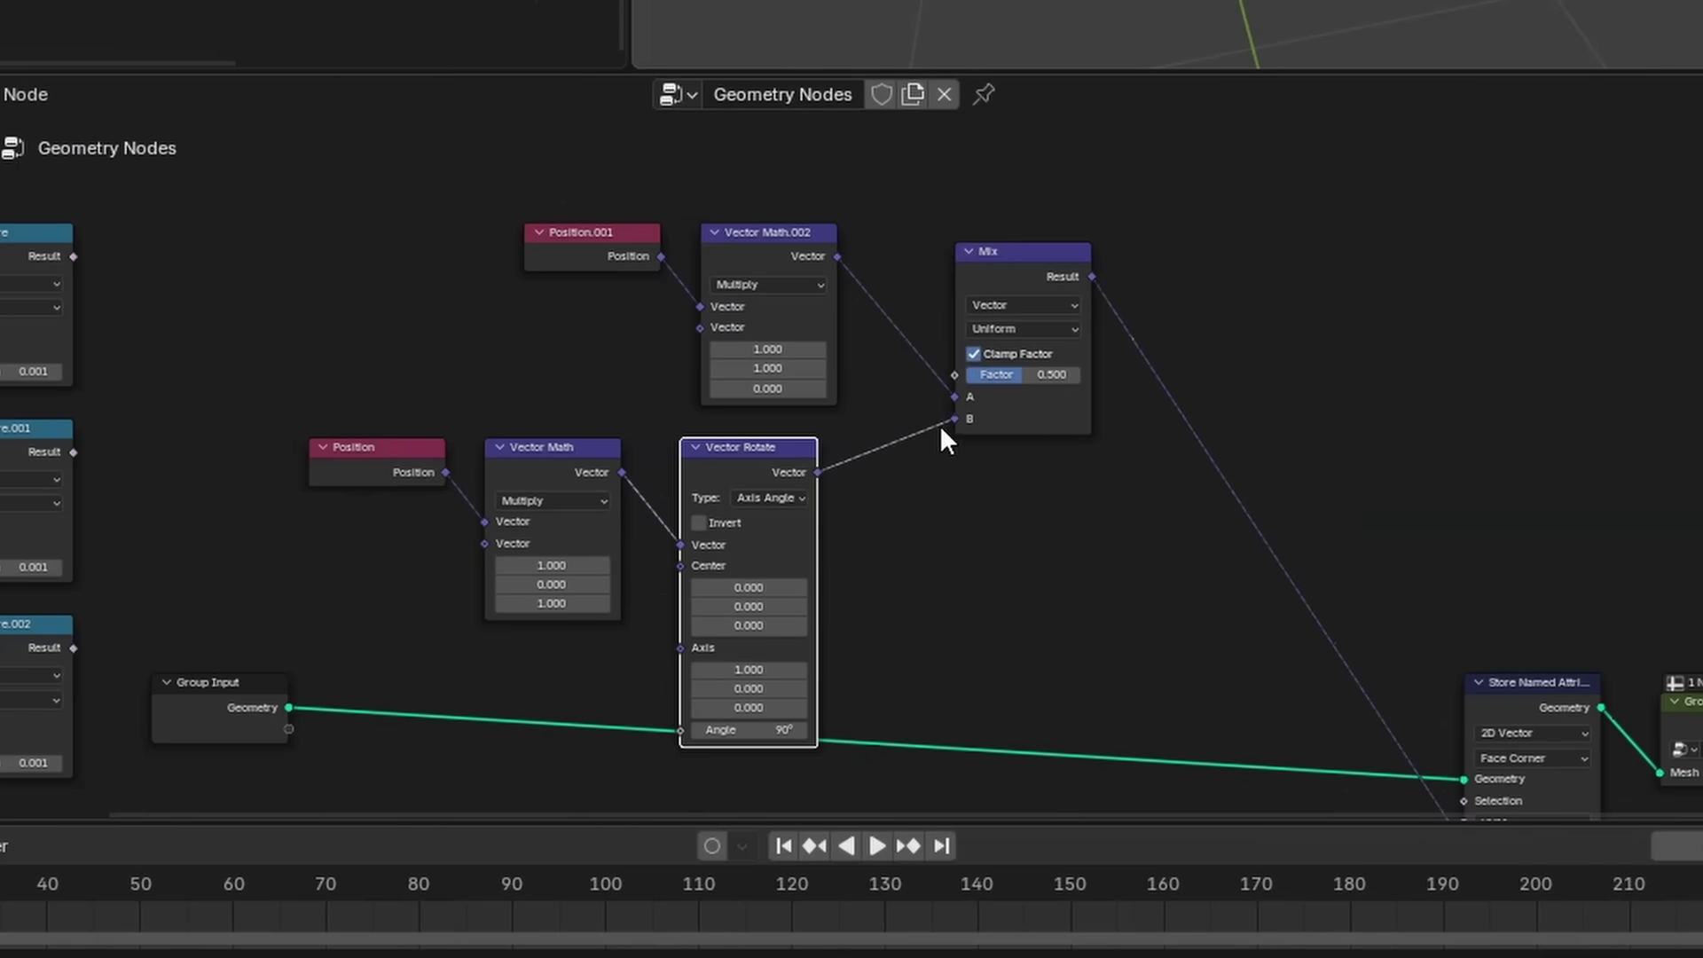
{"action": "scroll", "coordinate": [959, 429], "scroll_direction": "up", "scroll_amount": 1}
{"action": "left_click_drag", "start_coordinate": [1029, 373], "coordinate": [975, 373]}
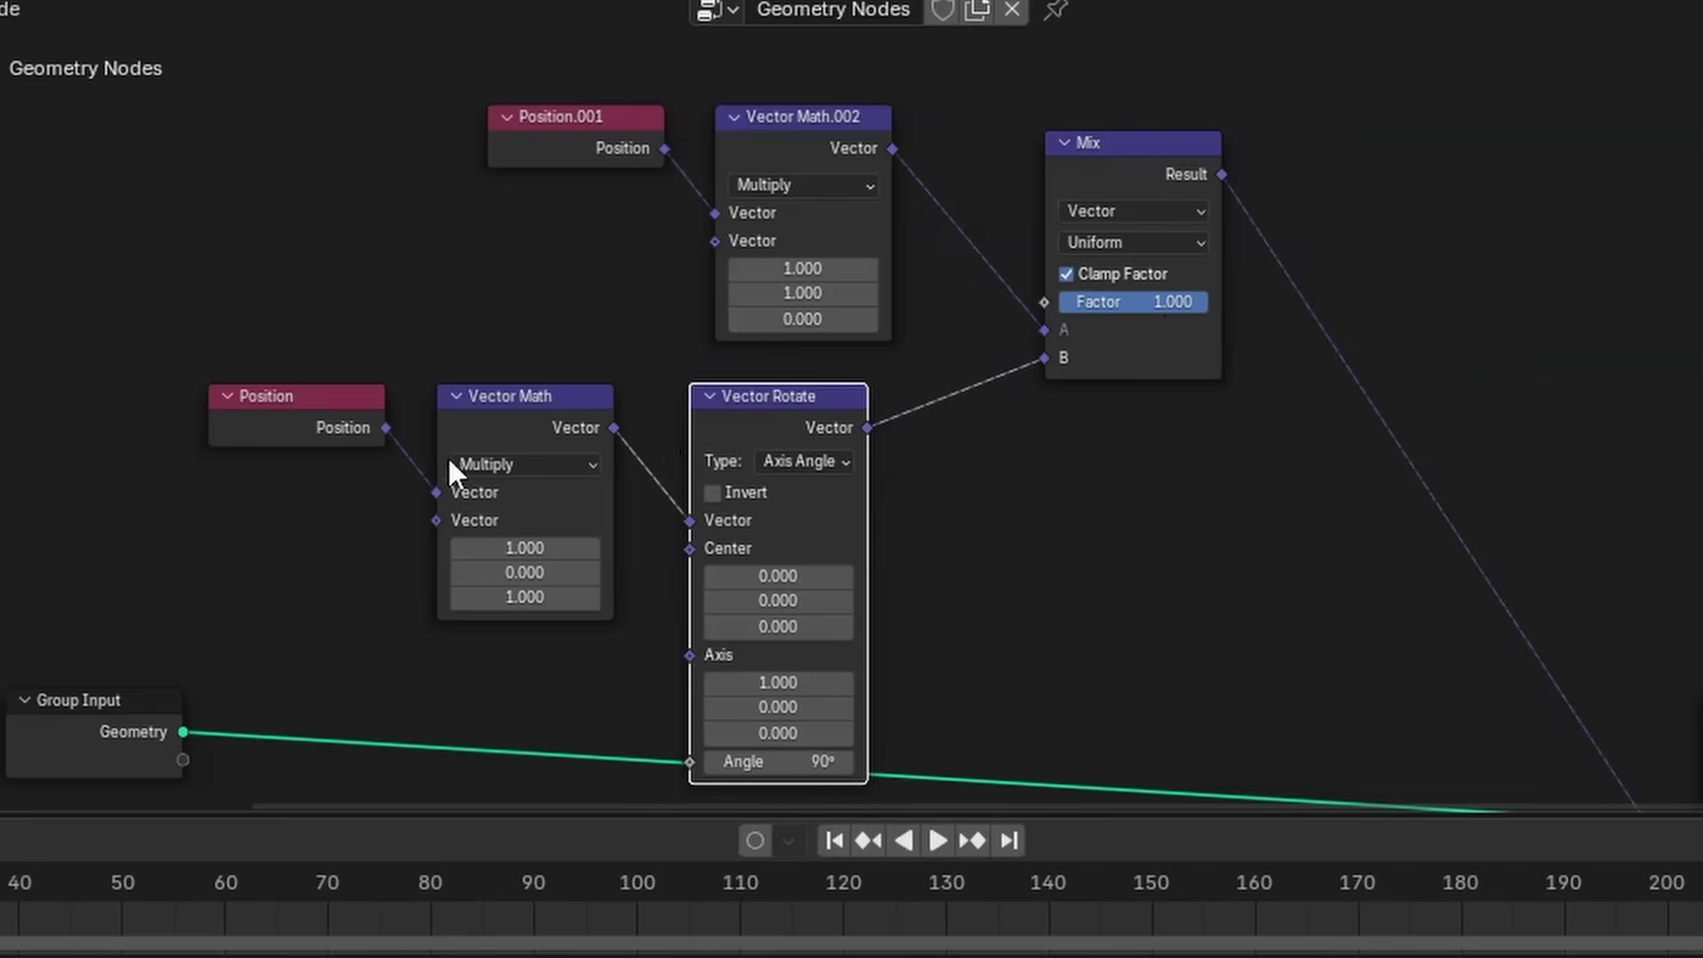
Offset the Compare node that tests Y and connect its result to the Mix node's factor.
{"action": "middle_click_drag", "start_coordinate": [116, 479], "coordinate": [893, 415]}
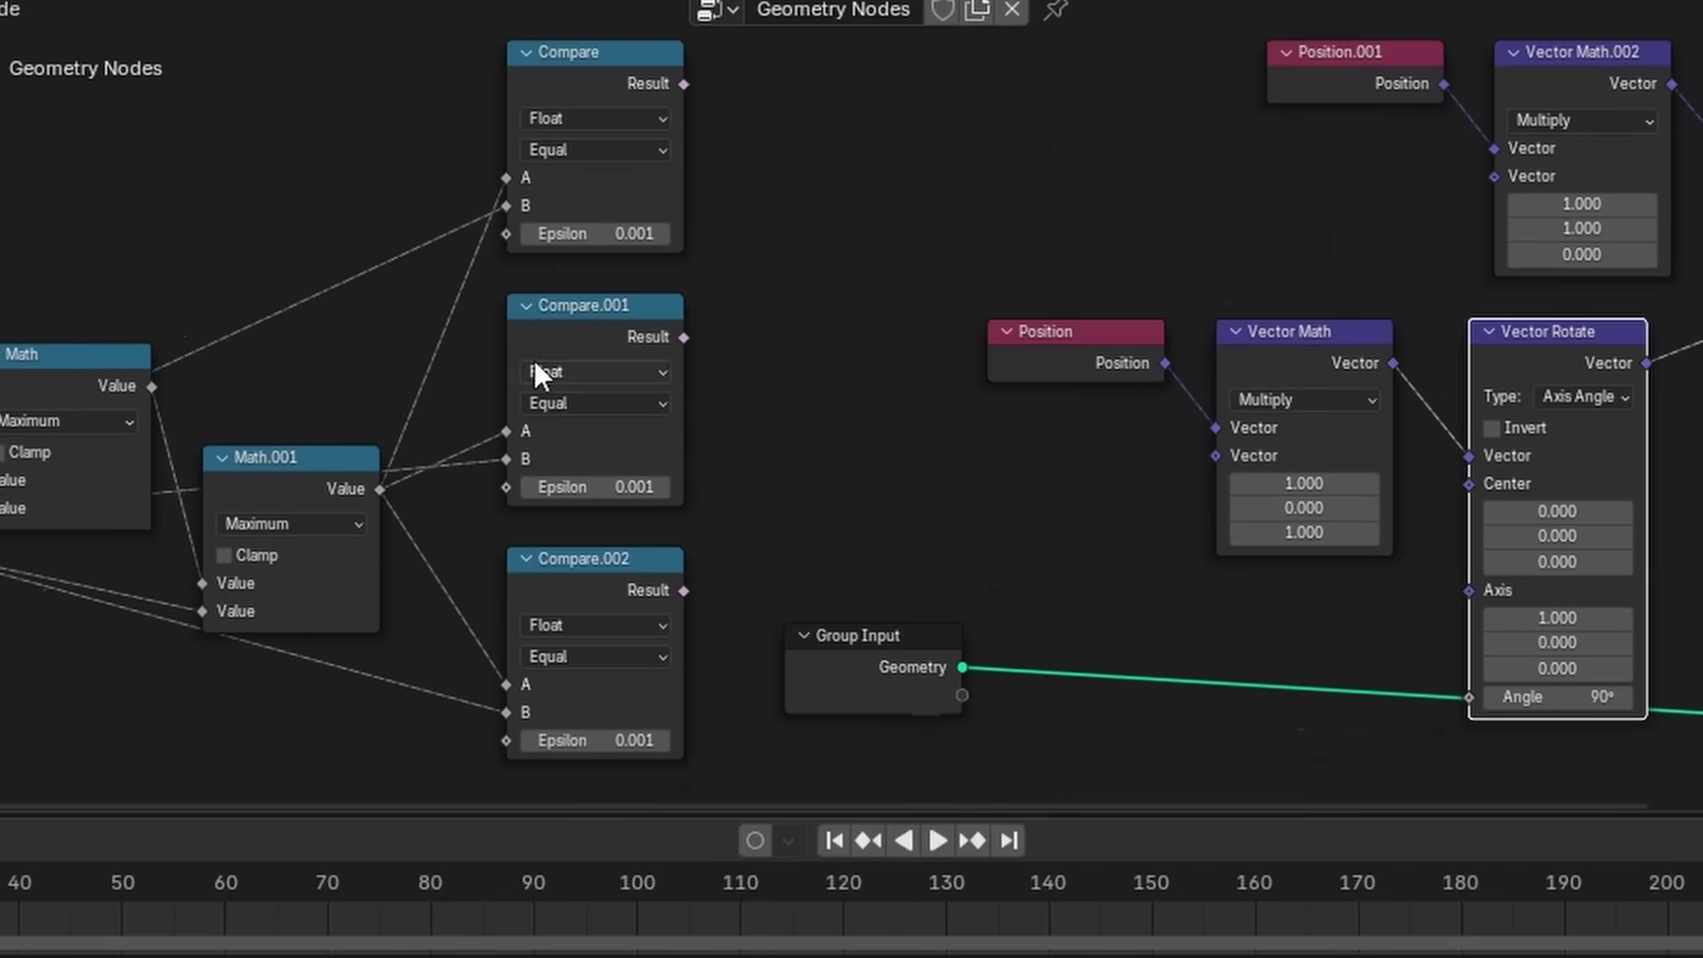
{"action": "left_click_drag", "start_coordinate": [575, 348], "coordinate": [603, 368]}
{"action": "middle_click_drag", "start_coordinate": [729, 361], "coordinate": [299, 486]}
{"action": "left_click_drag", "start_coordinate": [279, 488], "coordinate": [1394, 366]}
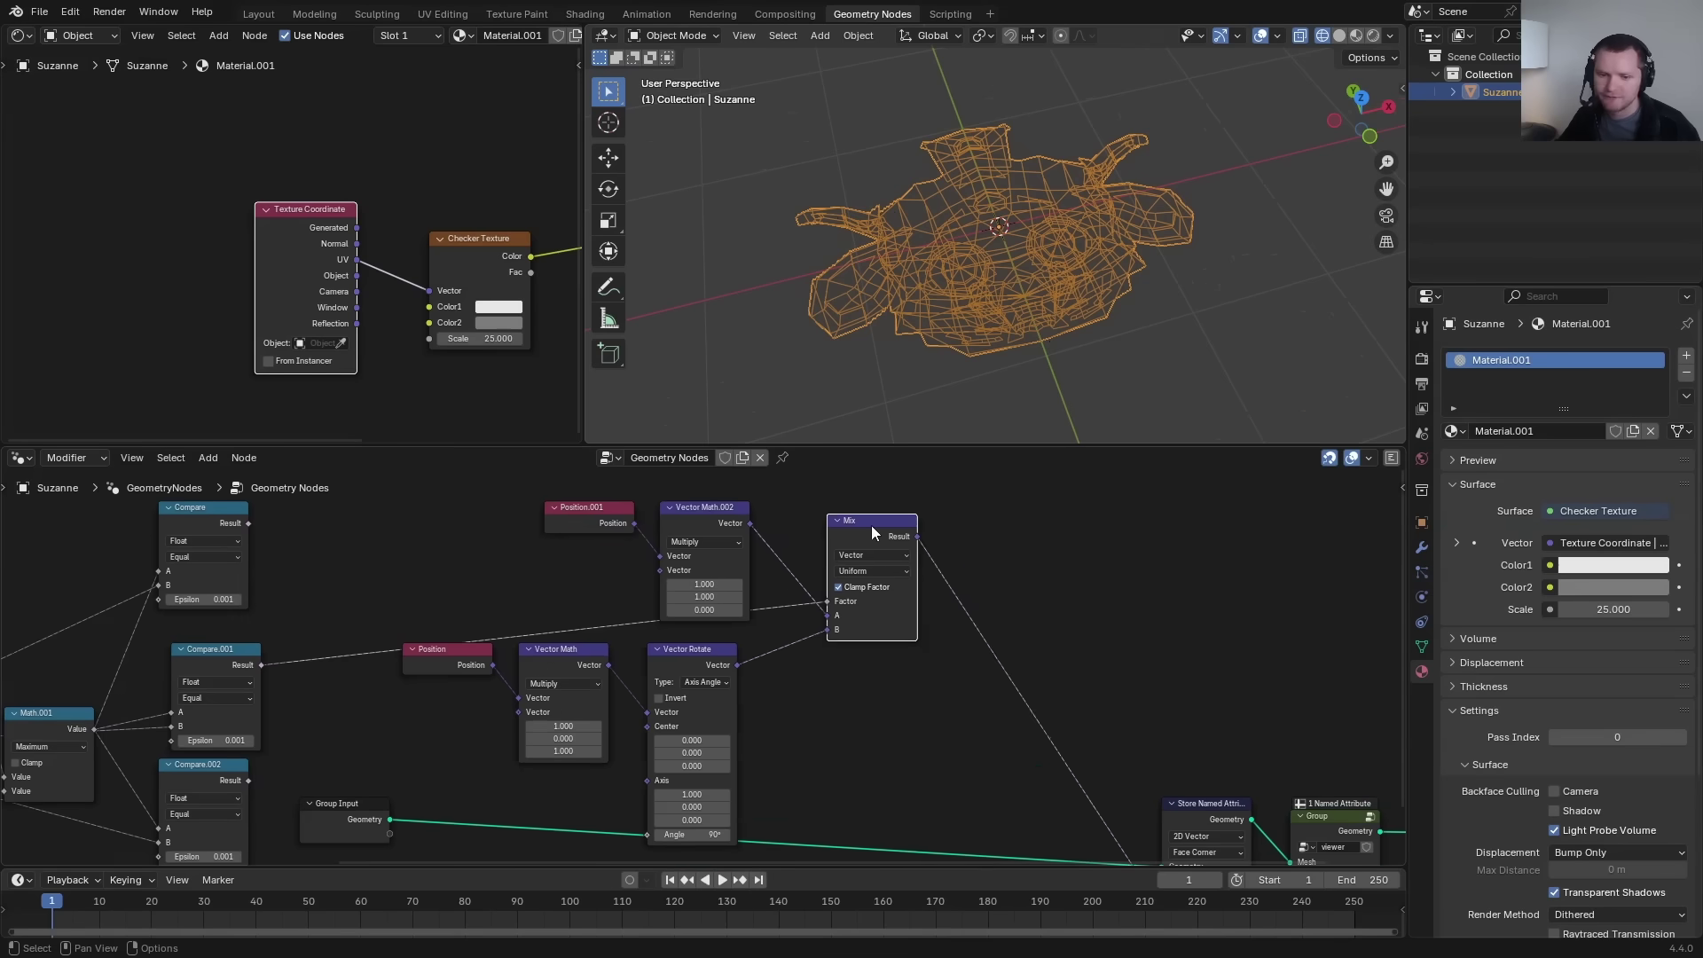
Duplicate the Mix node and insert the copy between the first Mix and the Store Named Attribute node.
{"action": "key", "text": "shift+d"}
{"action": "left_click", "coordinate": [1011, 576]}
{"action": "middle_click_drag", "start_coordinate": [451, 644], "coordinate": [676, 576]}
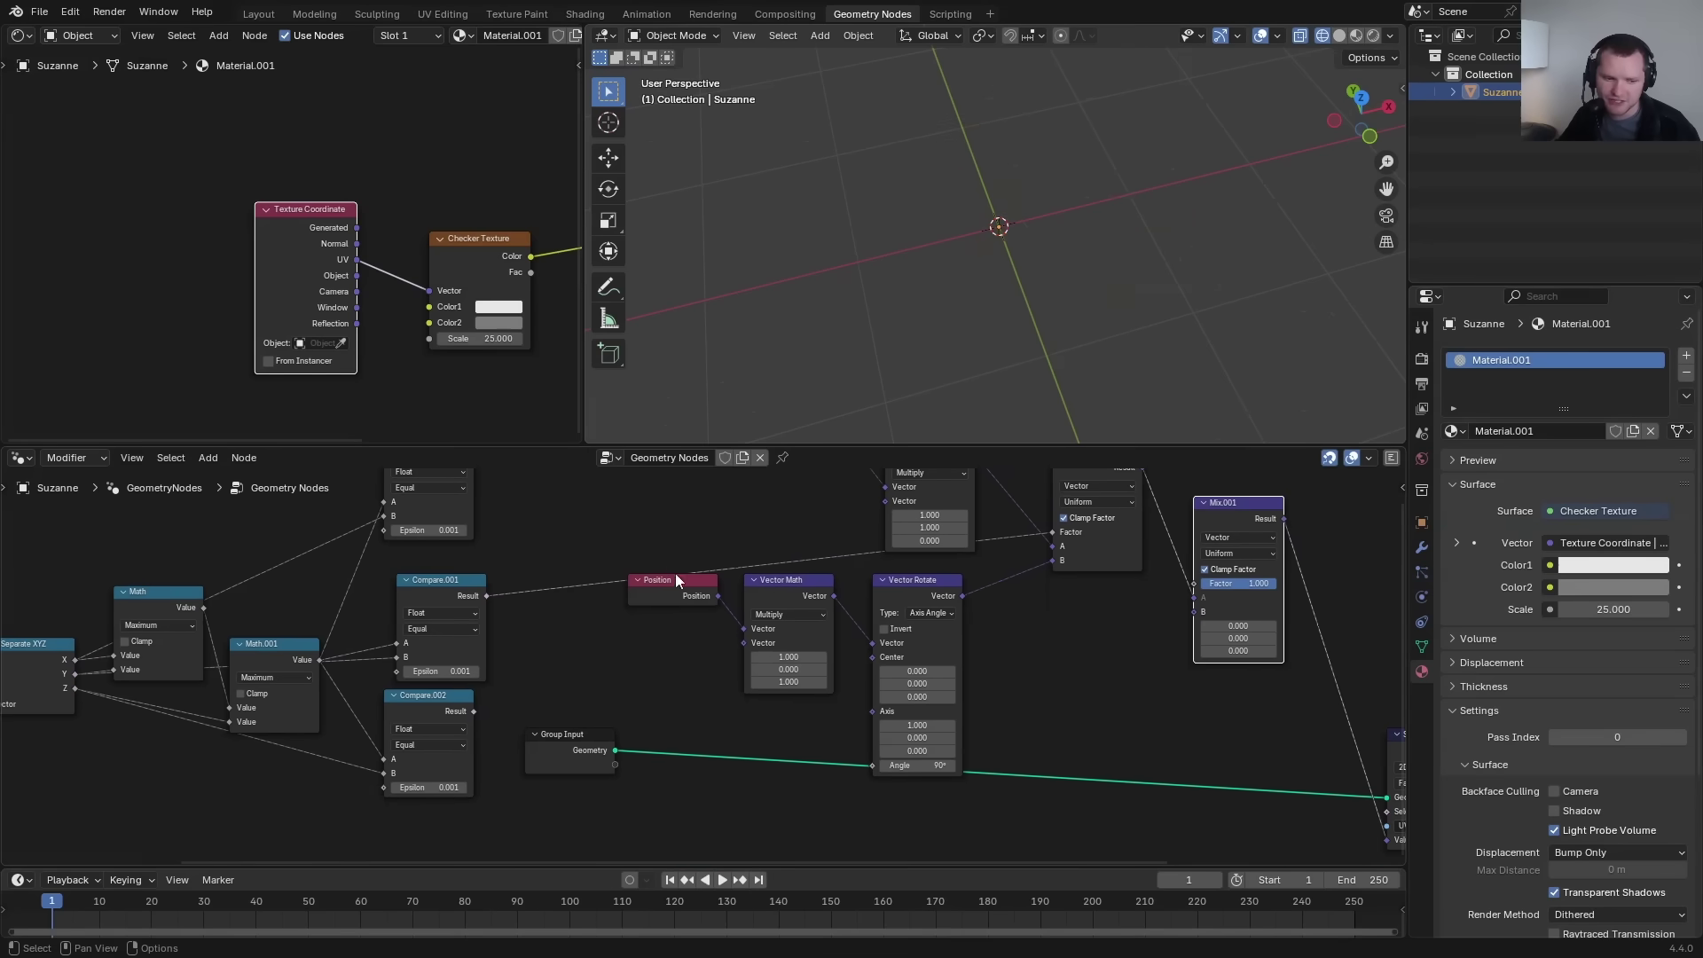
{"action": "middle_click_drag", "start_coordinate": [485, 507], "coordinate": [466, 540]}
Align the Compare node that tests X with the Y comparison and delete the one that tests Z.
{"action": "left_click_drag", "start_coordinate": [470, 541], "coordinate": [385, 504]}
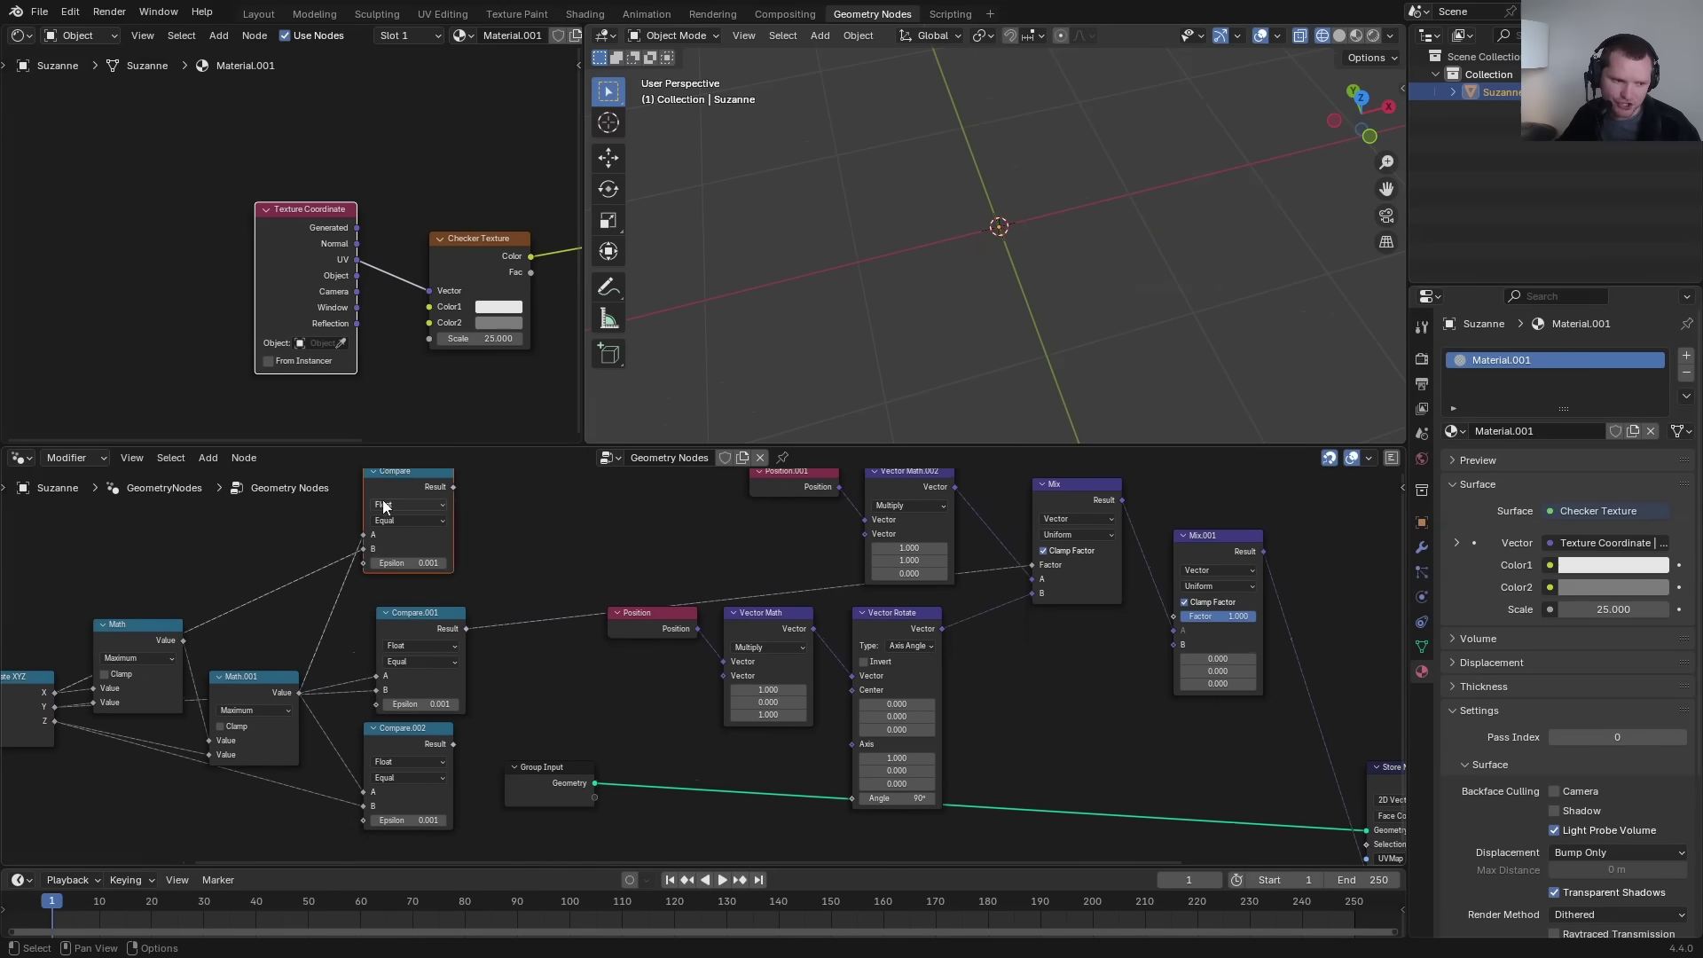
{"action": "key", "text": "g"}
{"action": "left_click", "coordinate": [396, 528]}
{"action": "left_click_drag", "start_coordinate": [574, 776], "coordinate": [680, 678]}
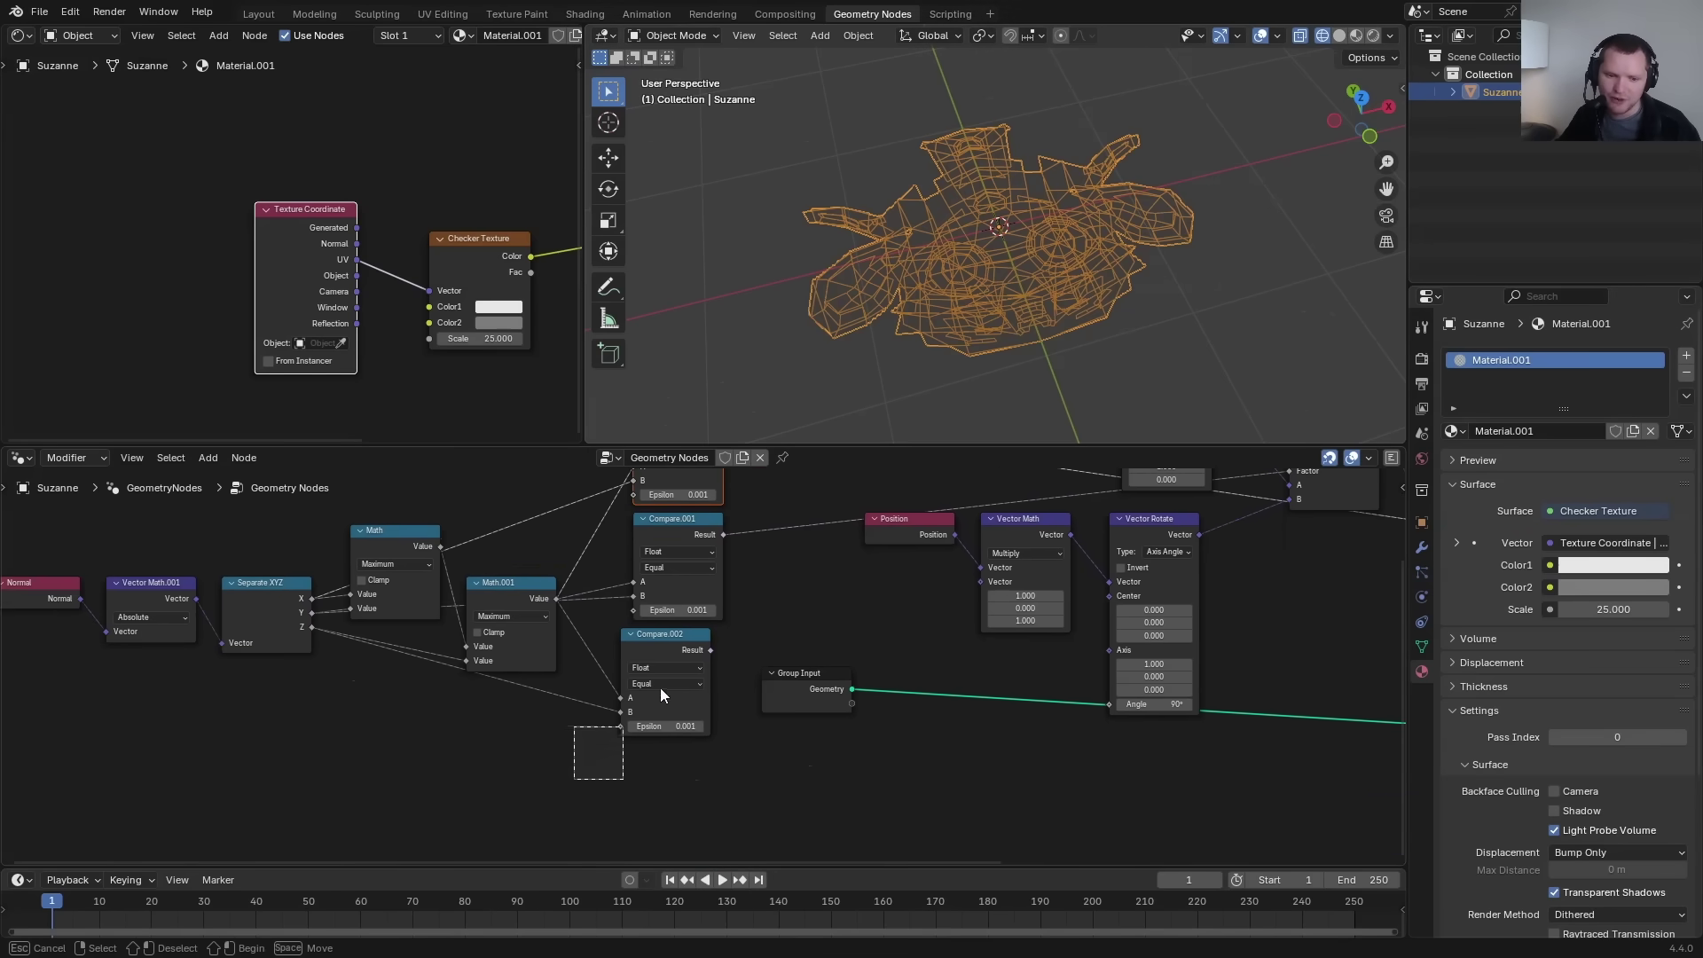
{"action": "key", "text": "x"}
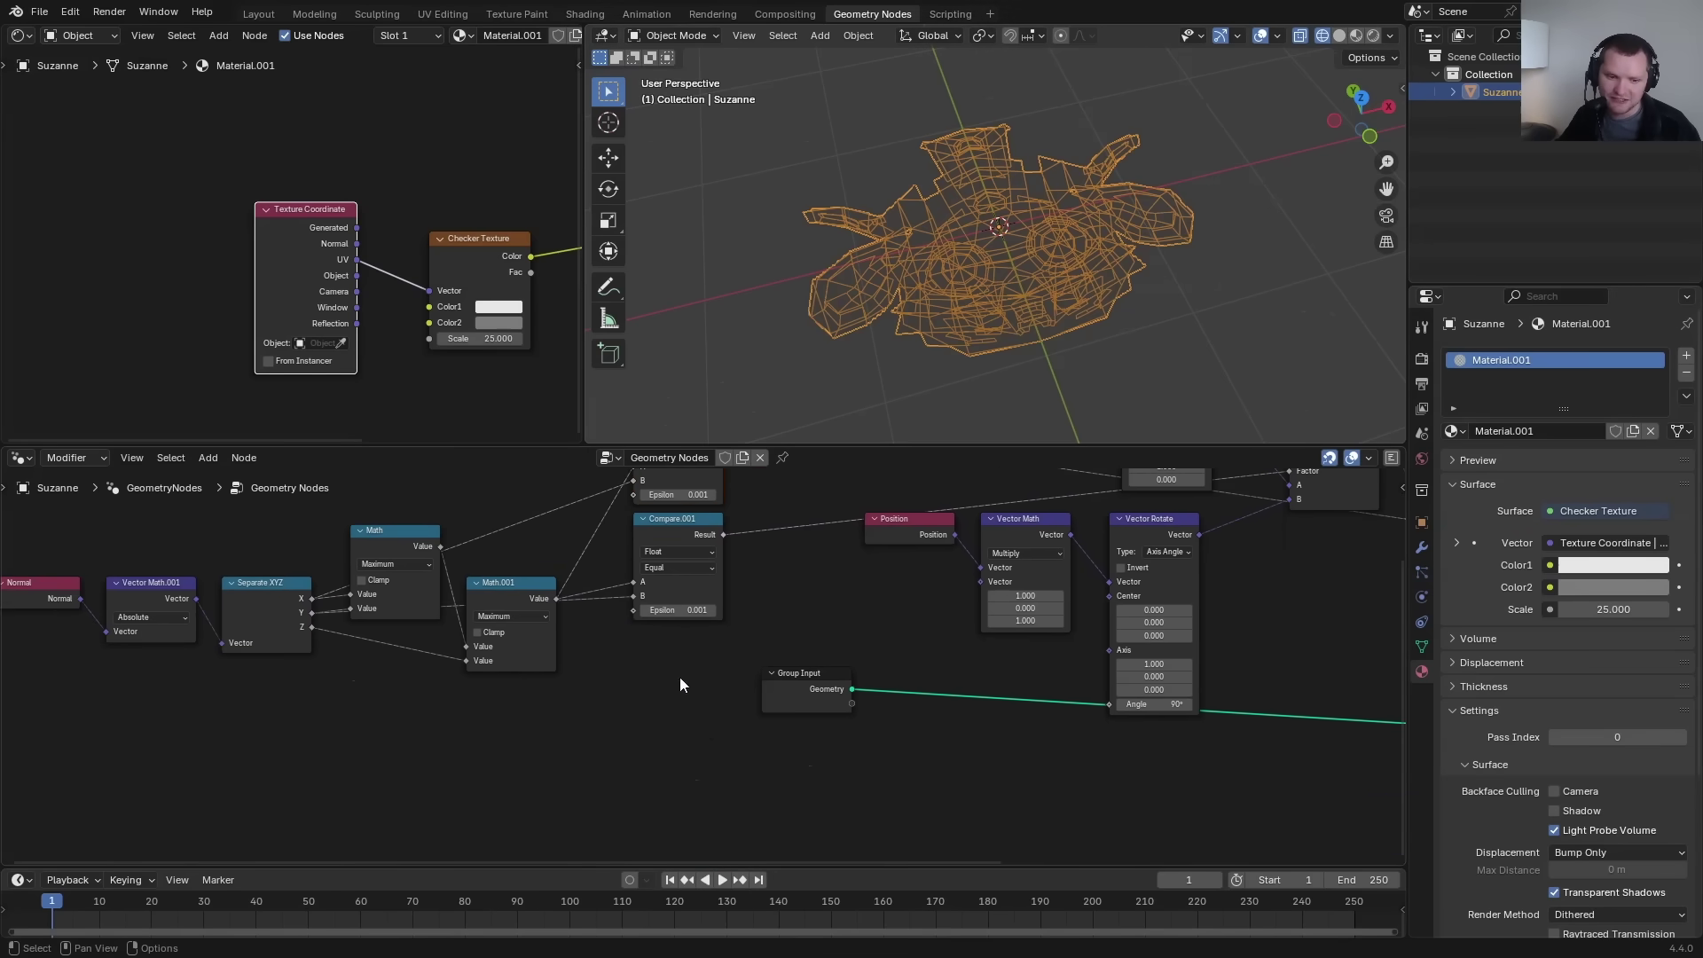
Move the Store Named Attribute and output nodes farther along the tree and reposition the second Mix node to make room.
{"action": "middle_click_drag", "start_coordinate": [944, 586], "coordinate": [562, 688]}
{"action": "middle_click_drag", "start_coordinate": [1169, 554], "coordinate": [891, 569]}
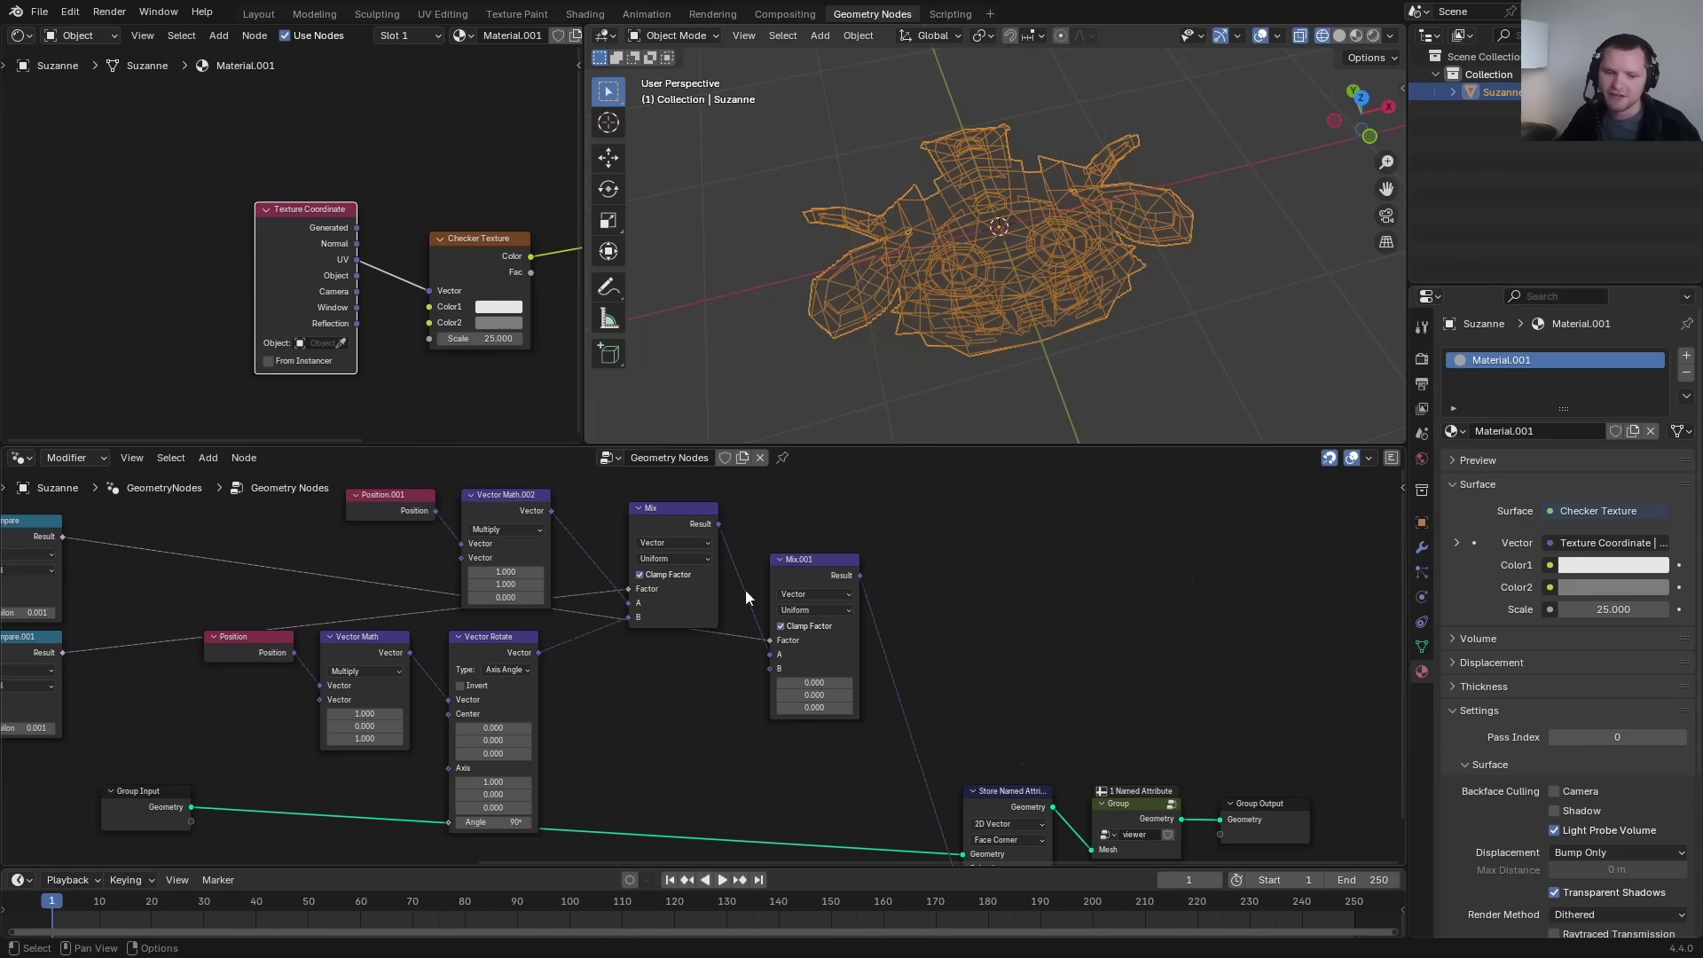
{"action": "scroll", "coordinate": [741, 667], "scroll_direction": "down", "scroll_amount": 2}
{"action": "middle_click_drag", "start_coordinate": [745, 669], "coordinate": [668, 602]}
{"action": "left_click_drag", "start_coordinate": [1180, 753], "coordinate": [715, 569]}
{"action": "key", "text": "g"}
{"action": "left_click", "coordinate": [1035, 695]}
{"action": "key", "text": "g"}
{"action": "left_click", "coordinate": [827, 536]}
Duplicate the Position, Vector Math and Vector Rotate chain into the second Mix node's B input, with multiply vector 0, 1, 1.
{"action": "middle_click_drag", "start_coordinate": [587, 599], "coordinate": [804, 616]}
{"action": "left_click_drag", "start_coordinate": [814, 652], "coordinate": [470, 599]}
{"action": "key", "text": "shift+d"}
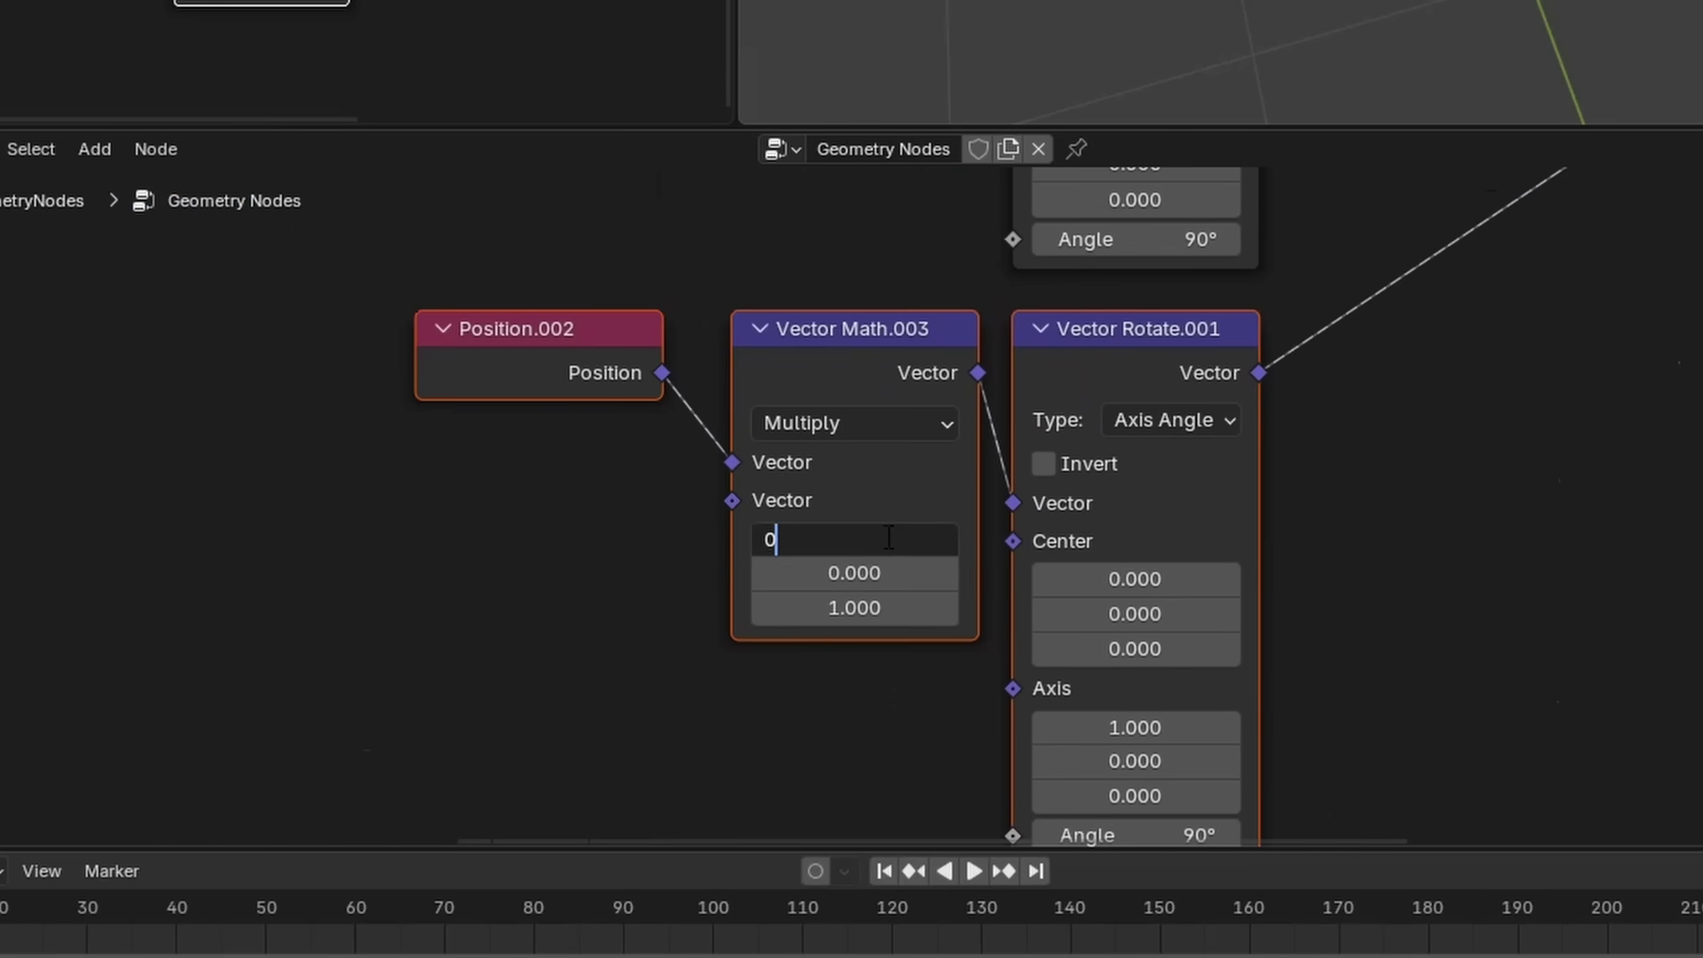
{"action": "key", "text": "Tab"}
{"action": "type", "text": "1"}
{"action": "key", "text": "Return"}
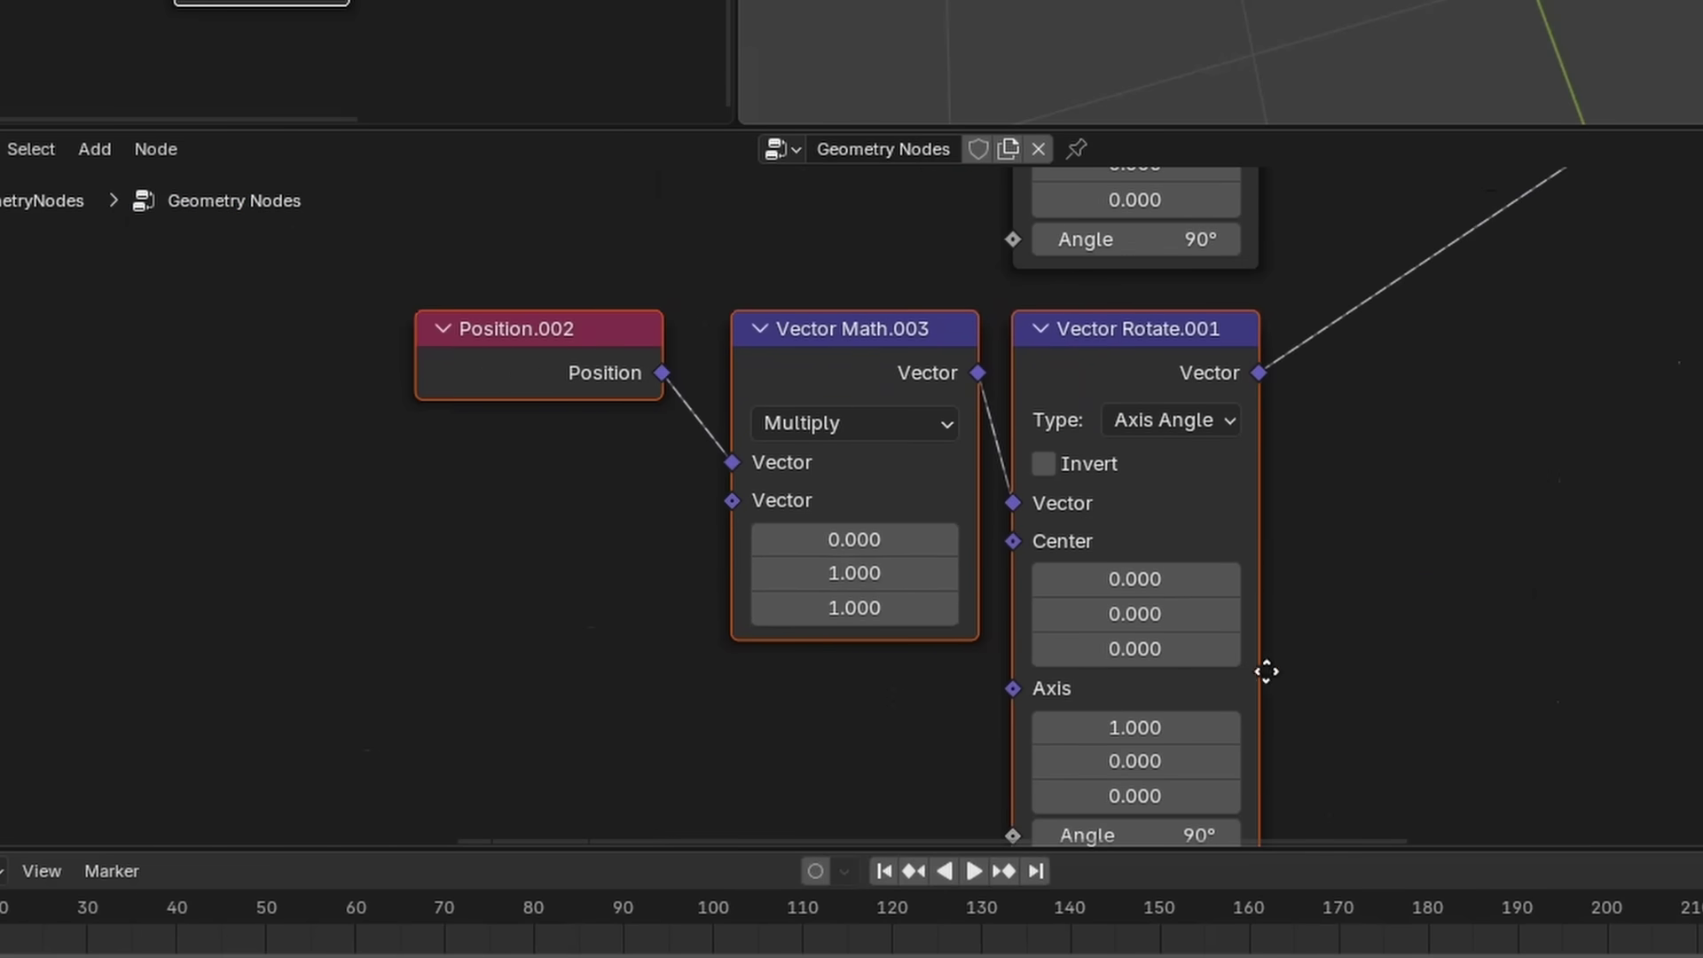
Set the duplicated Vector Rotate node's axis to 0, 1, 0.
{"action": "middle_click_drag", "start_coordinate": [1263, 673], "coordinate": [1150, 542]}
{"action": "left_click", "coordinate": [1004, 612]}
{"action": "type", "text": "1"}
{"action": "key", "text": "shift+Tab"}
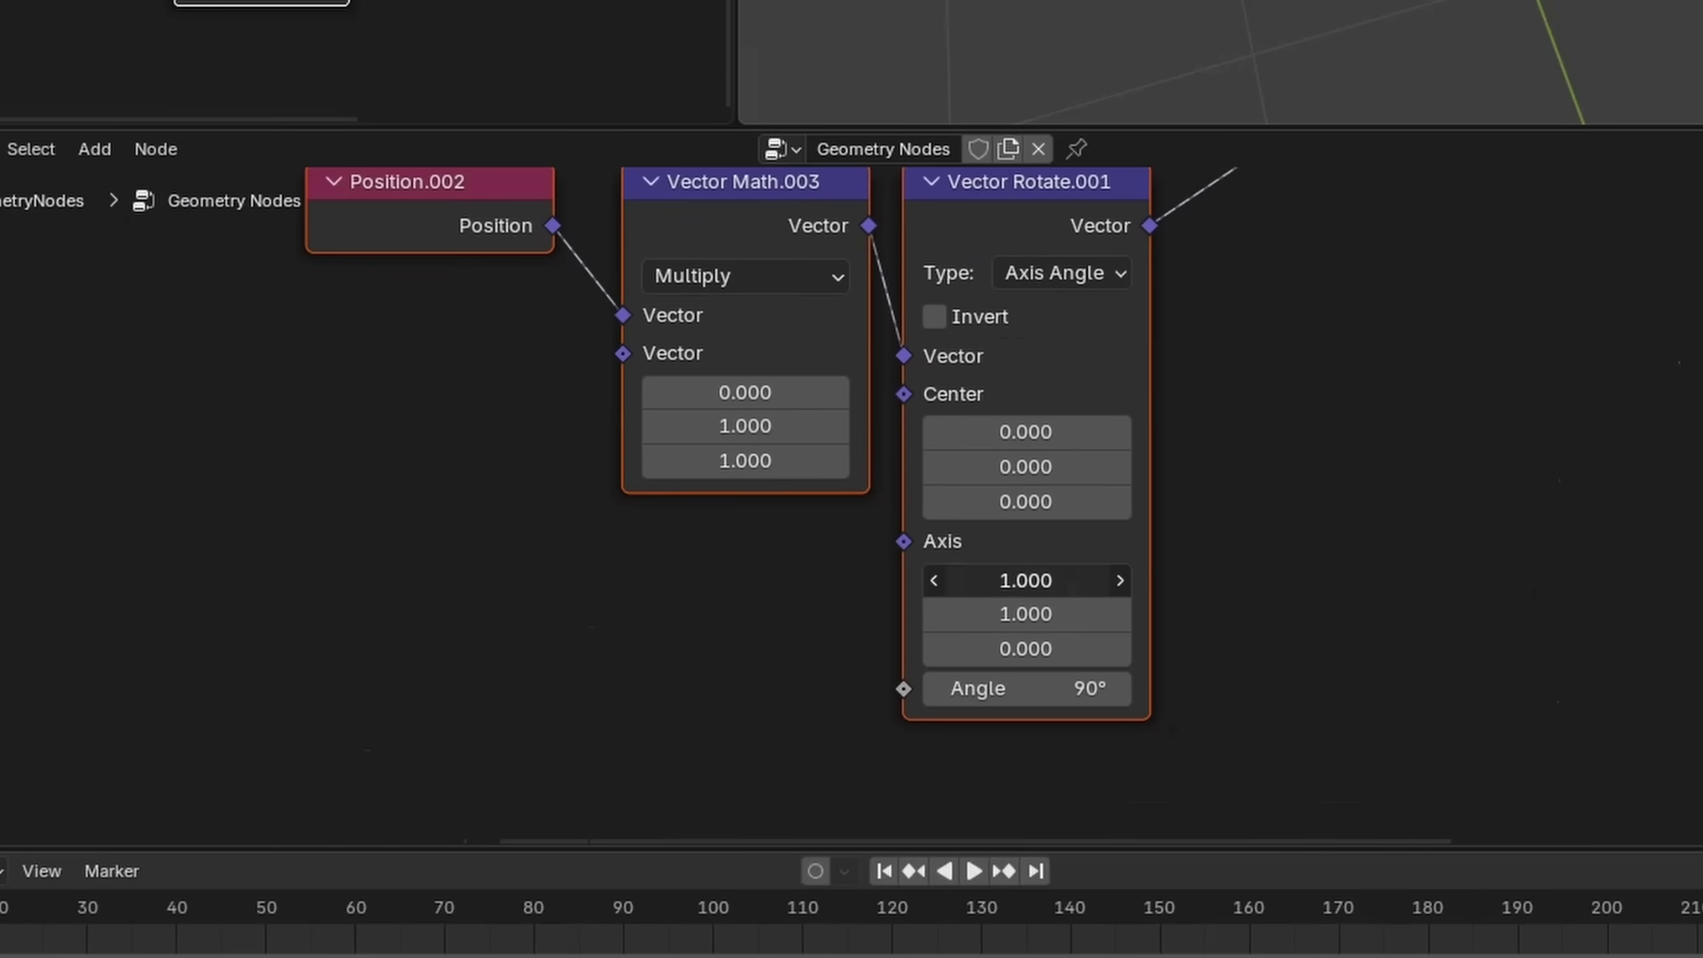
{"action": "type", "text": "0"}
{"action": "key", "text": "Return"}
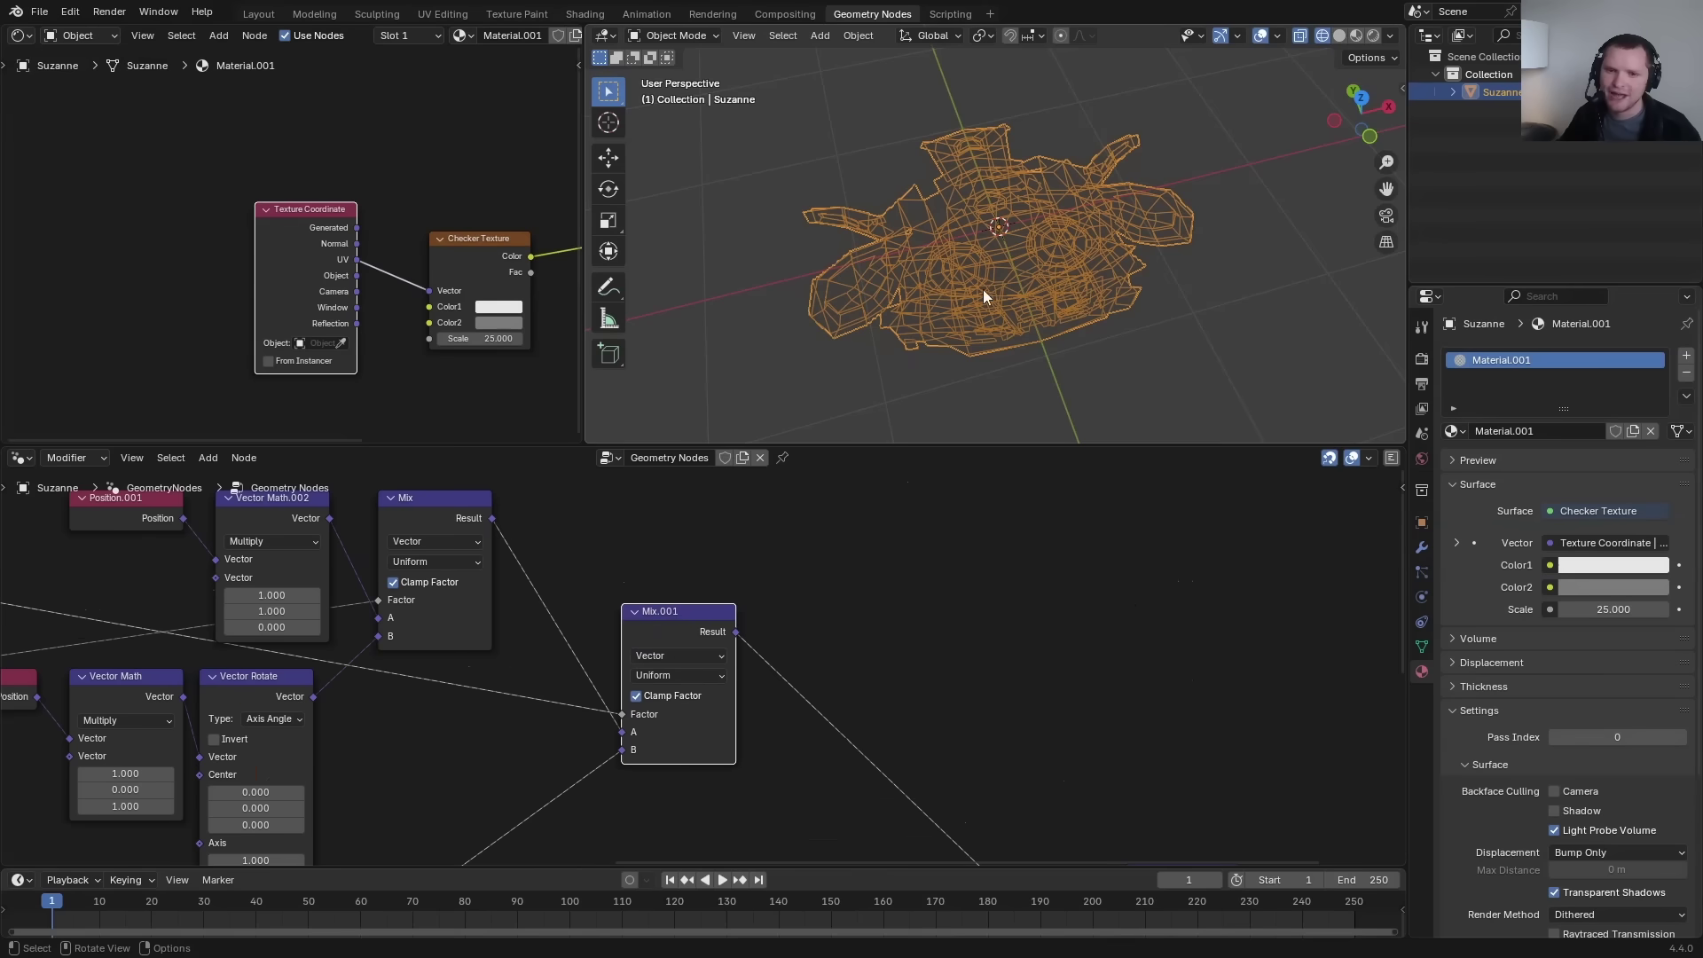
Insert a Pack UV Islands node between the second Mix node and Store Named Attribute.
{"action": "middle_click_drag", "start_coordinate": [1054, 781], "coordinate": [568, 575]}
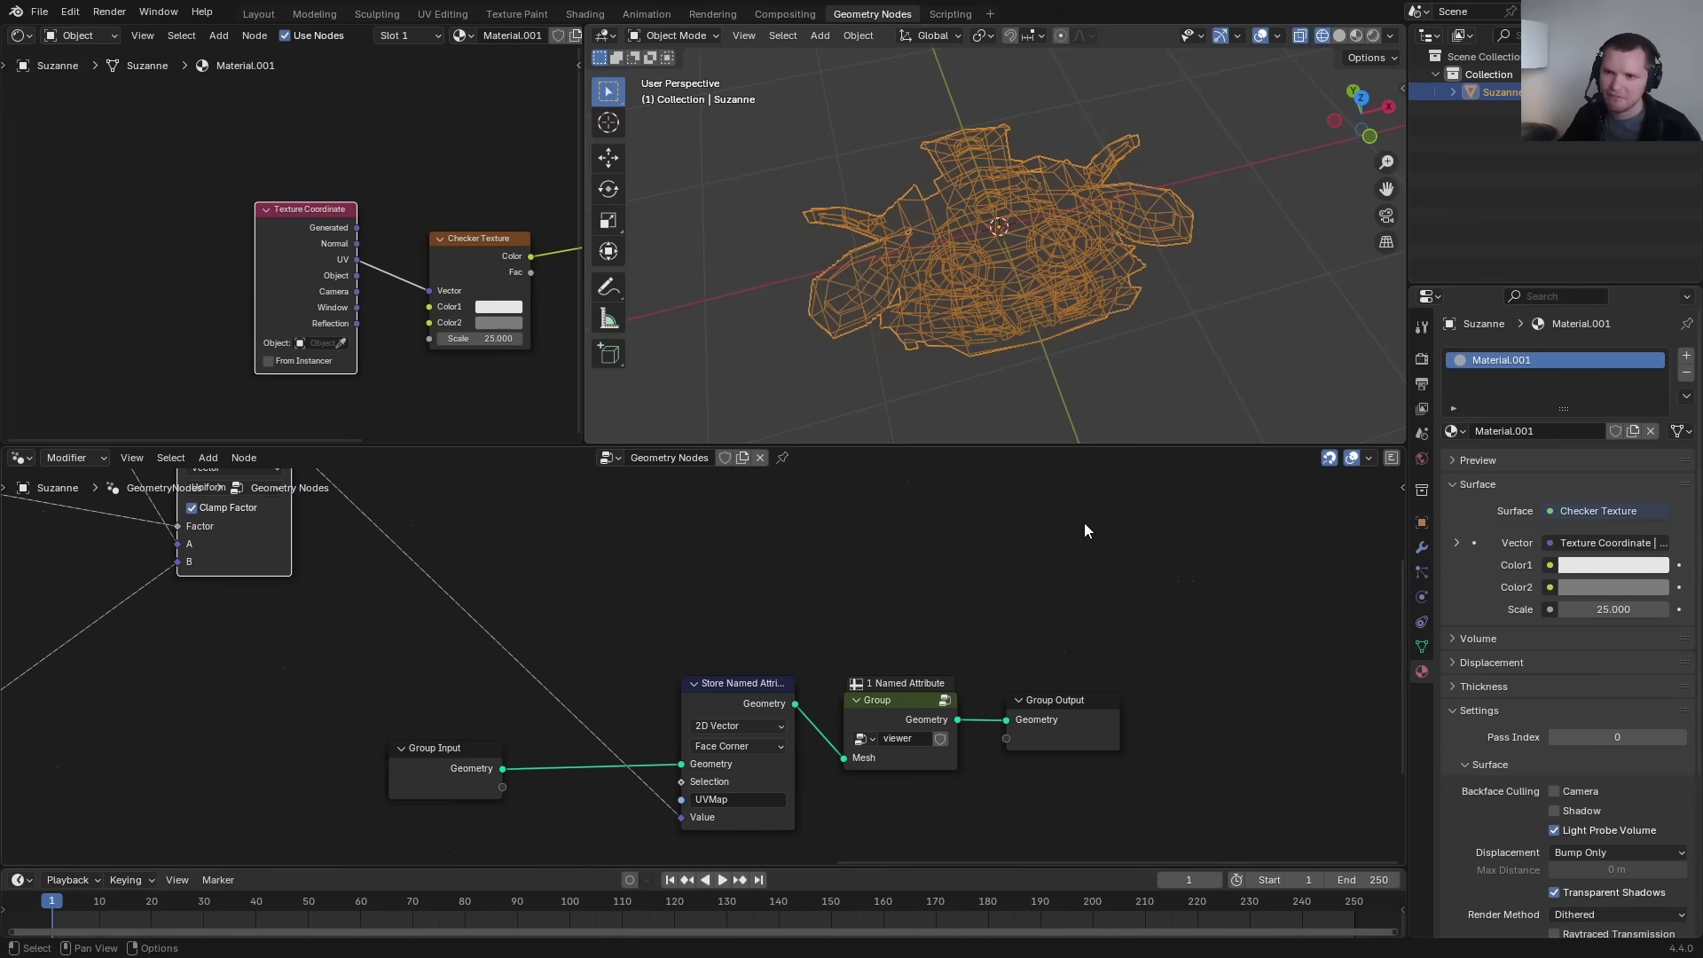
{"action": "key", "text": "shift+a"}
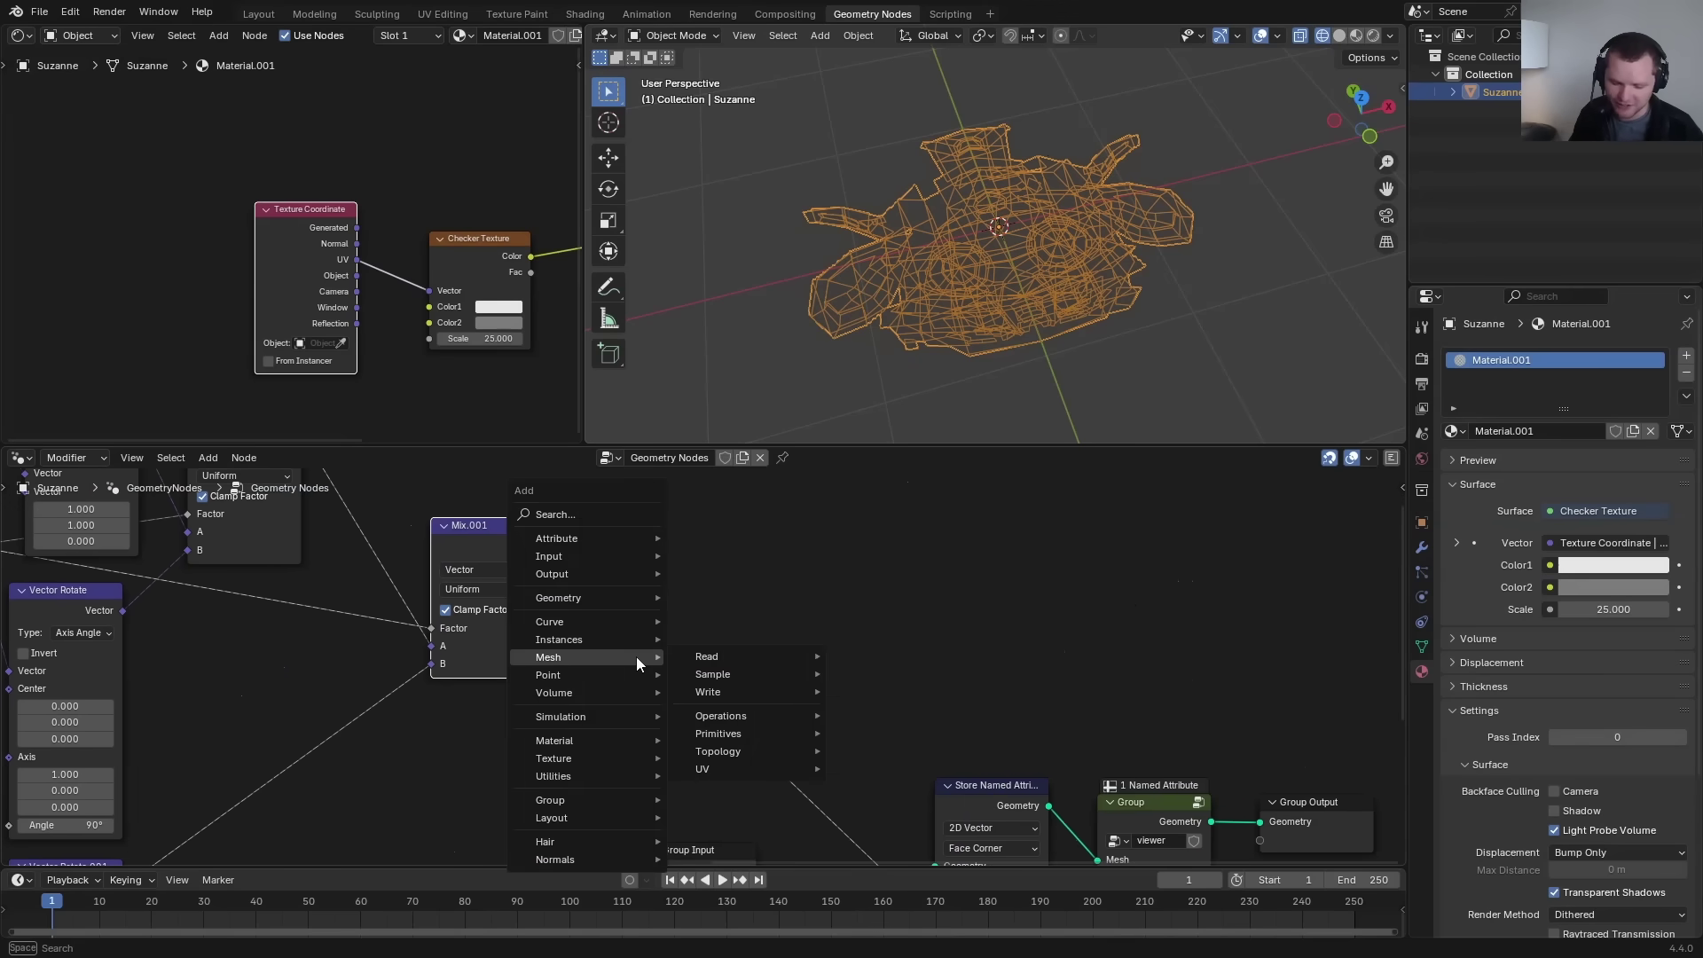
{"action": "type", "text": "pac"}
{"action": "key", "text": "Return"}
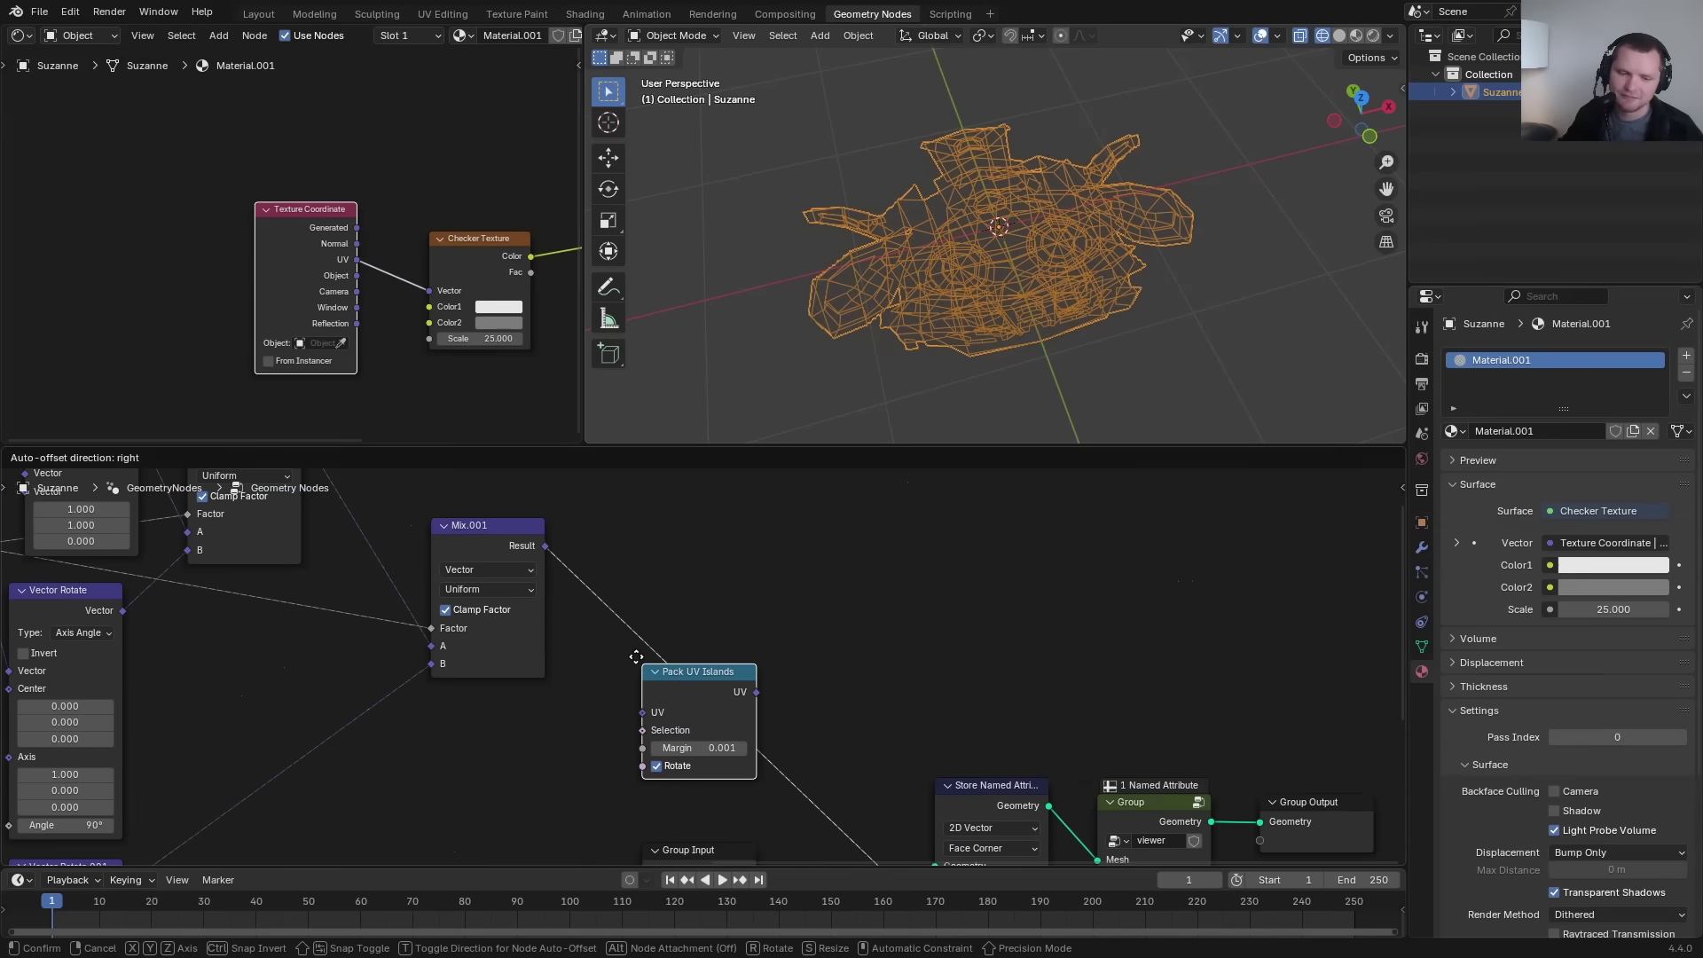
{"action": "left_click", "coordinate": [638, 657]}
{"action": "middle_click_drag", "start_coordinate": [1037, 186], "coordinate": [895, 266]}
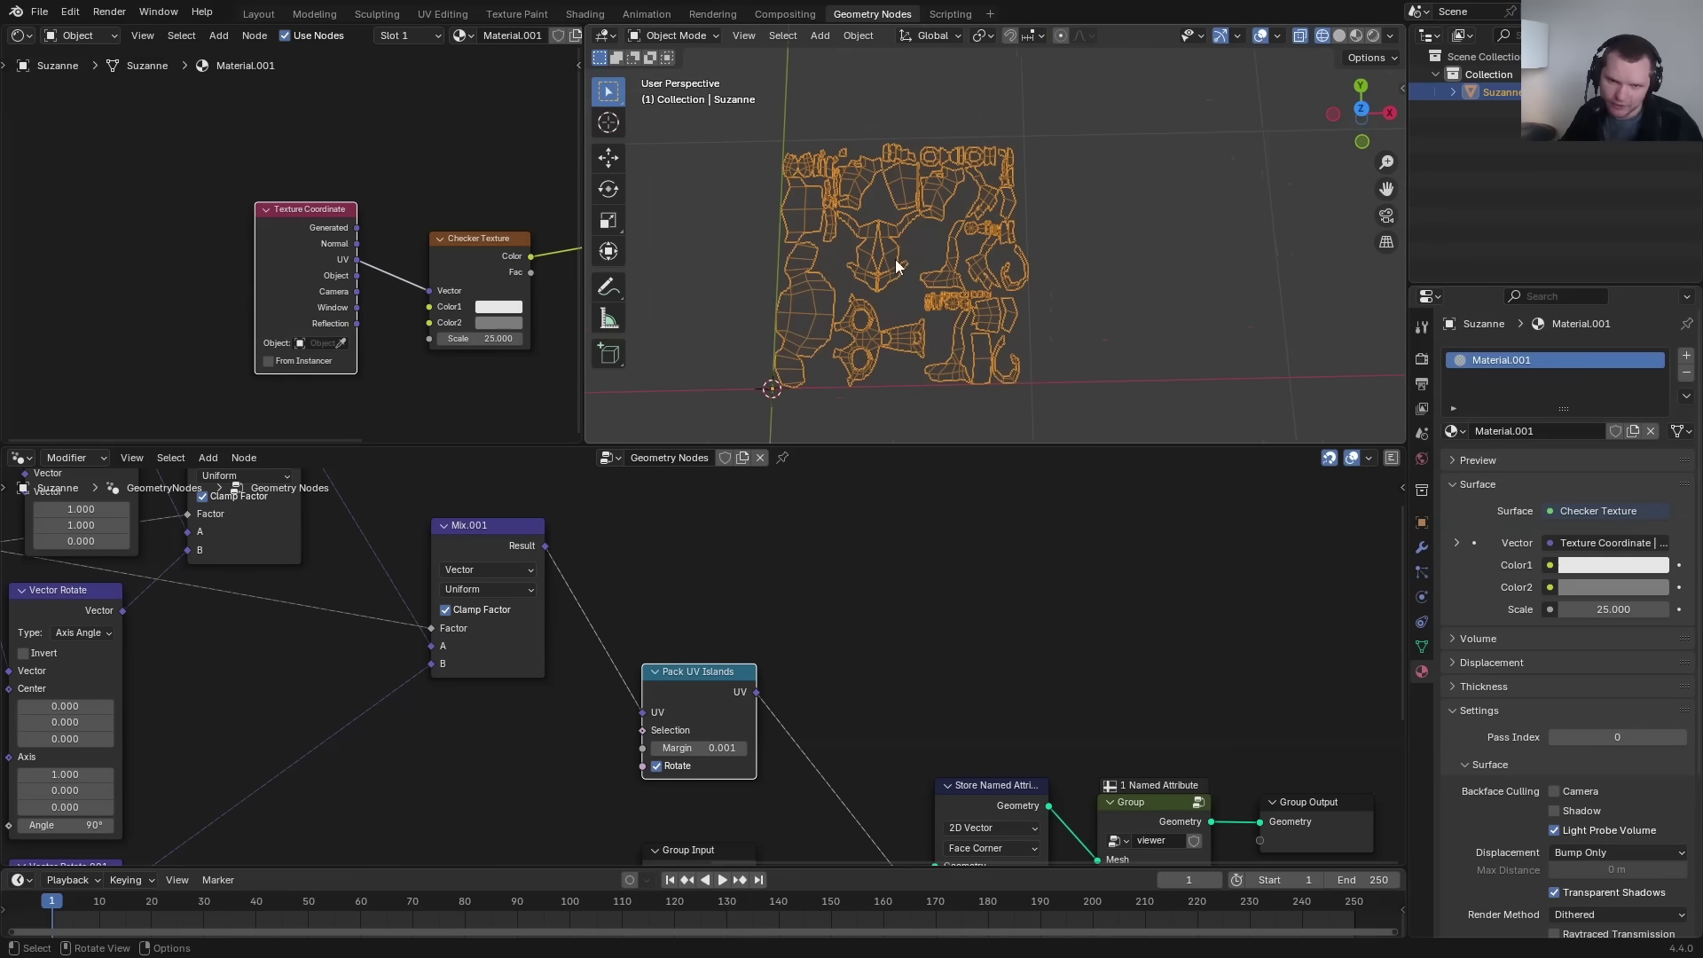
Switch to the UV Editing workspace and apply Cube Projection to Suzanne's mesh.
{"action": "left_click", "coordinate": [468, 17]}
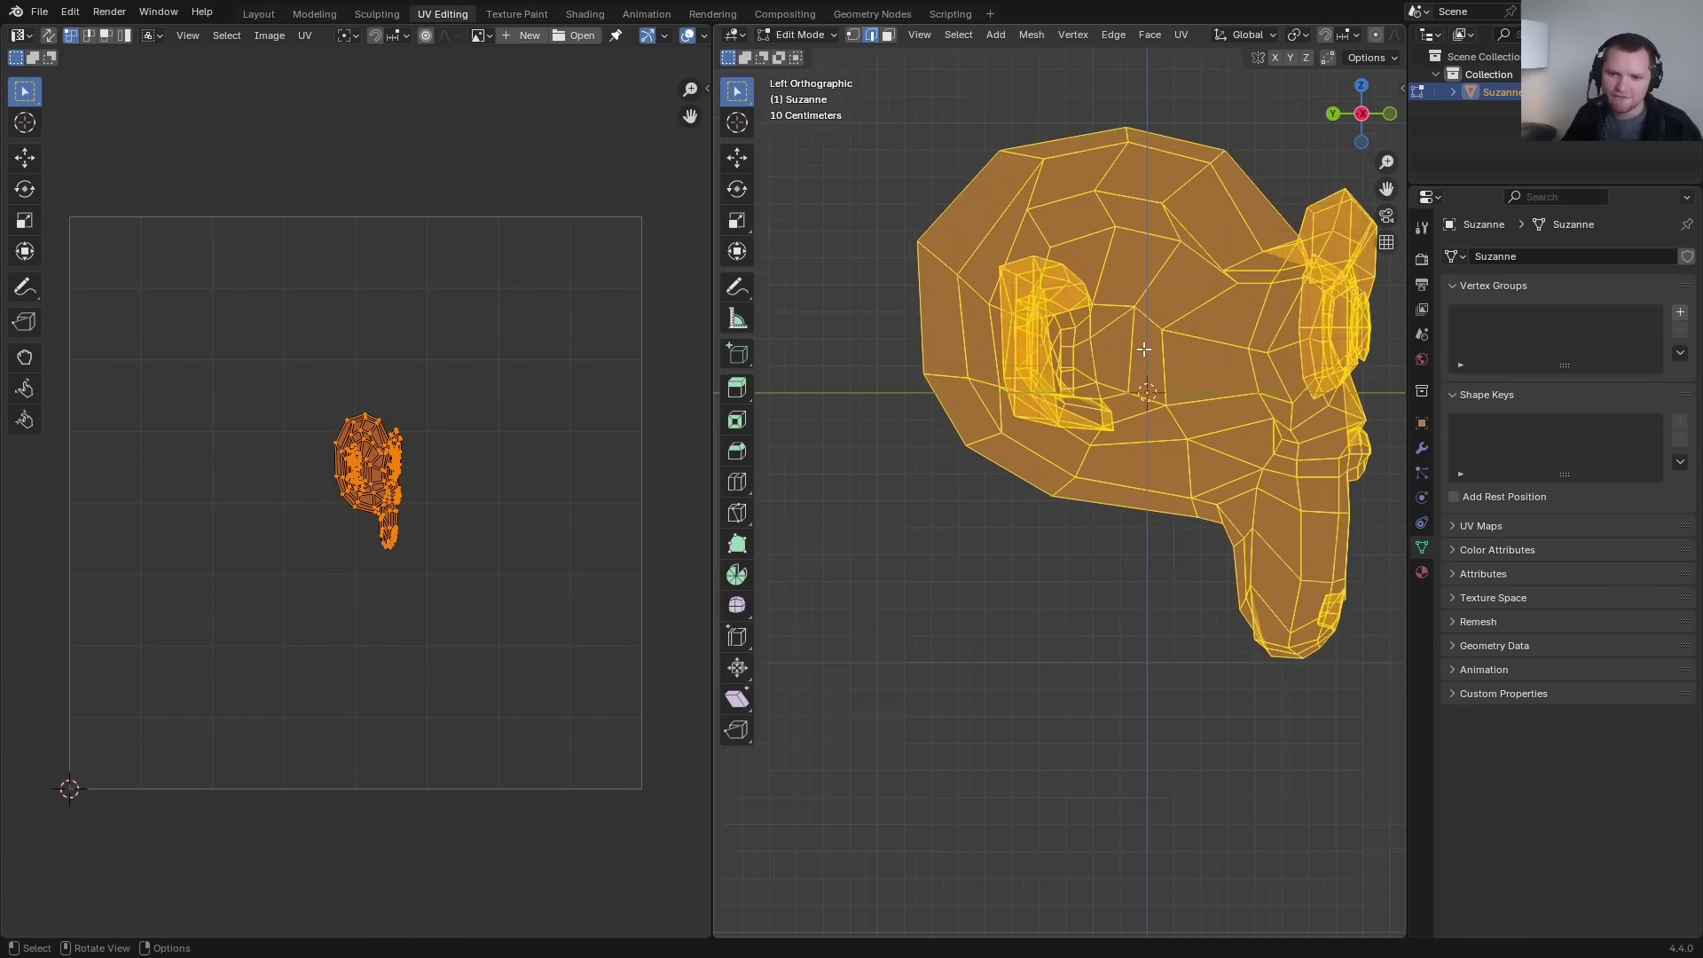
{"action": "middle_click_drag", "start_coordinate": [1140, 333], "coordinate": [1032, 413]}
{"action": "scroll", "coordinate": [1032, 412], "scroll_direction": "down", "scroll_amount": 4}
{"action": "key", "text": "u"}
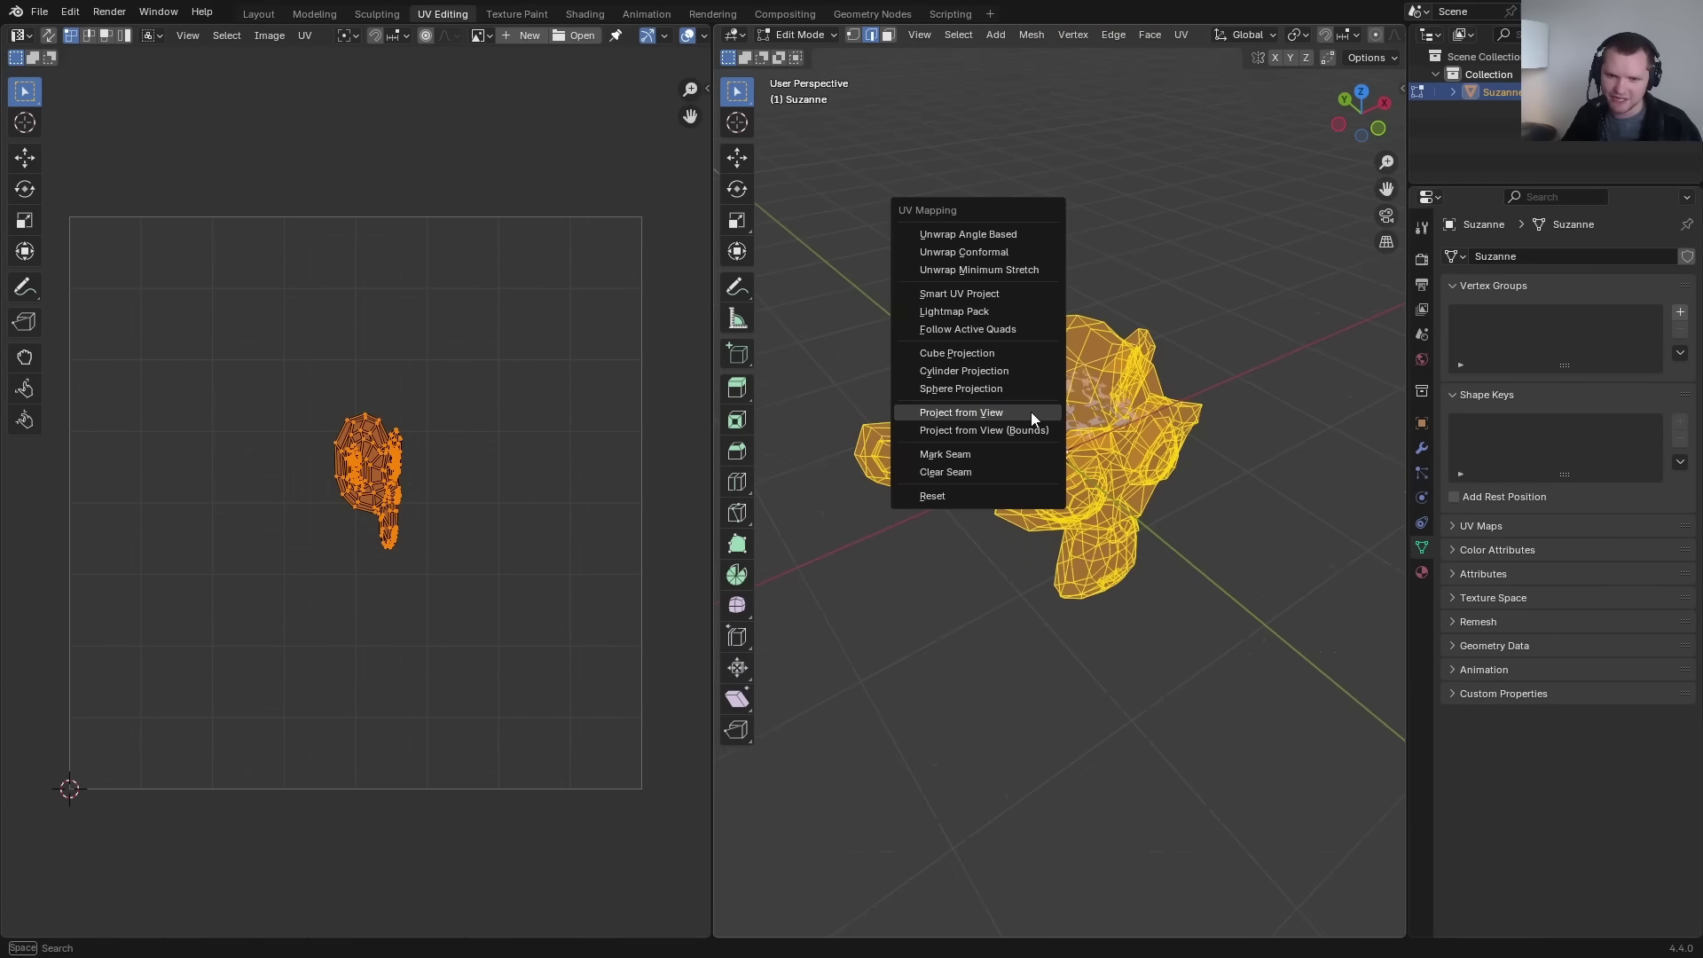
{"action": "left_click", "coordinate": [974, 355]}
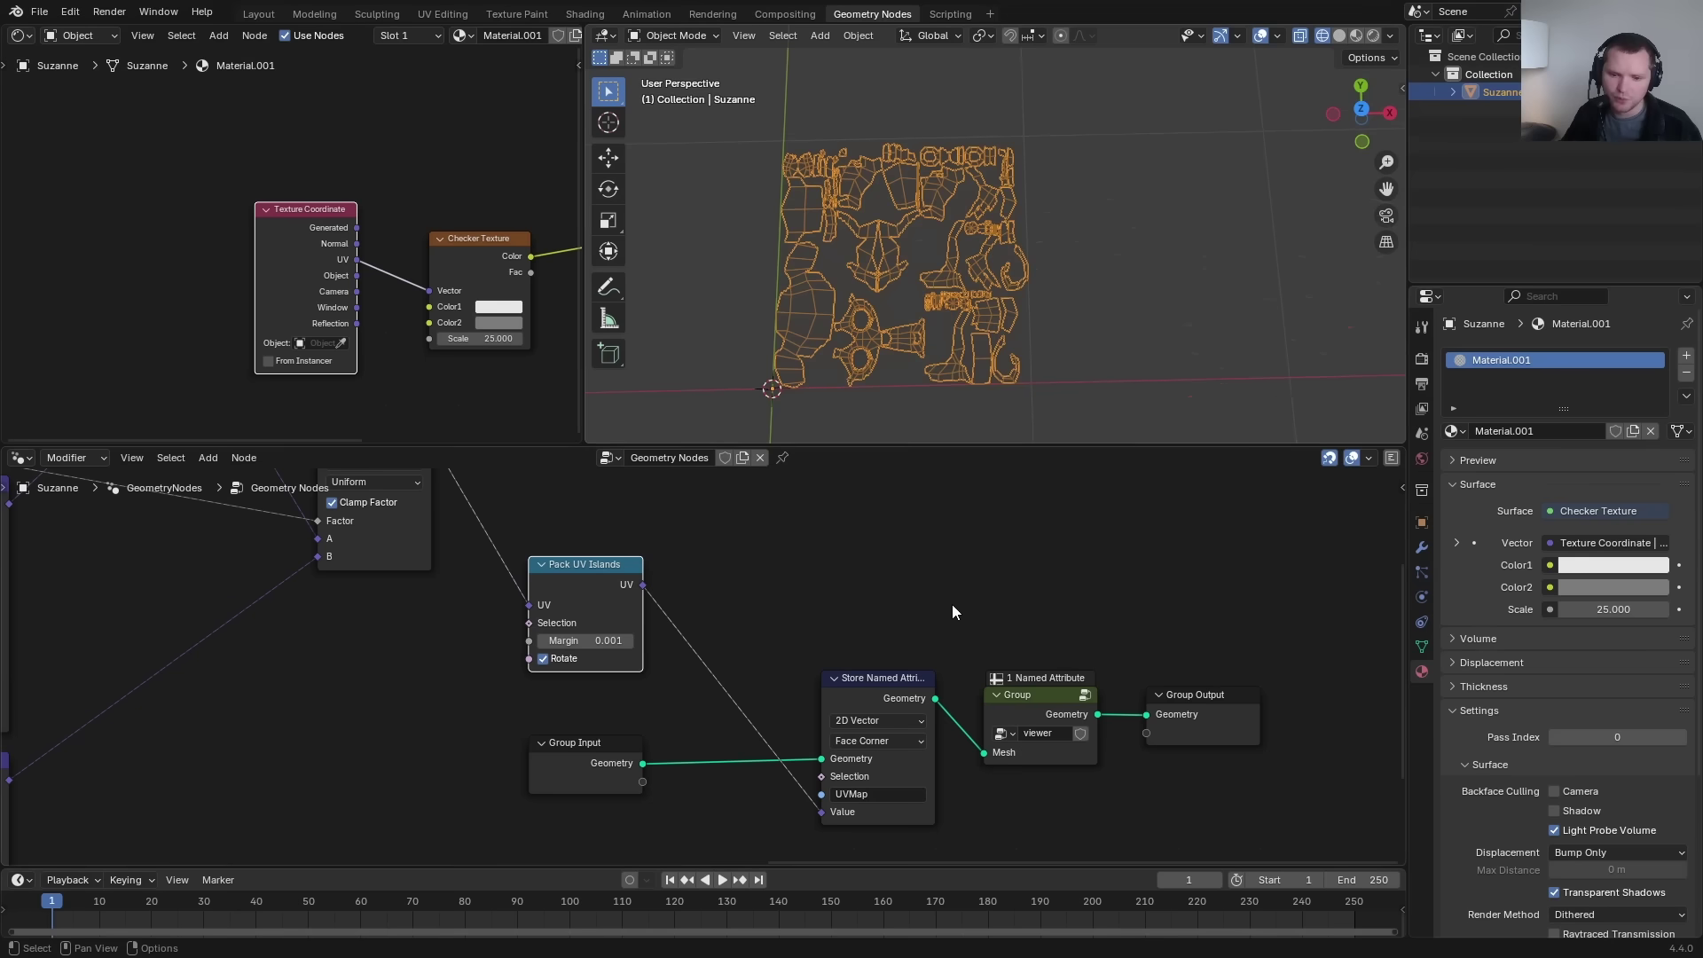
Mute the Pack UV Islands node in the Geometry Nodes workspace and view the unpacked UV layout from the top.
{"action": "key", "text": "m"}
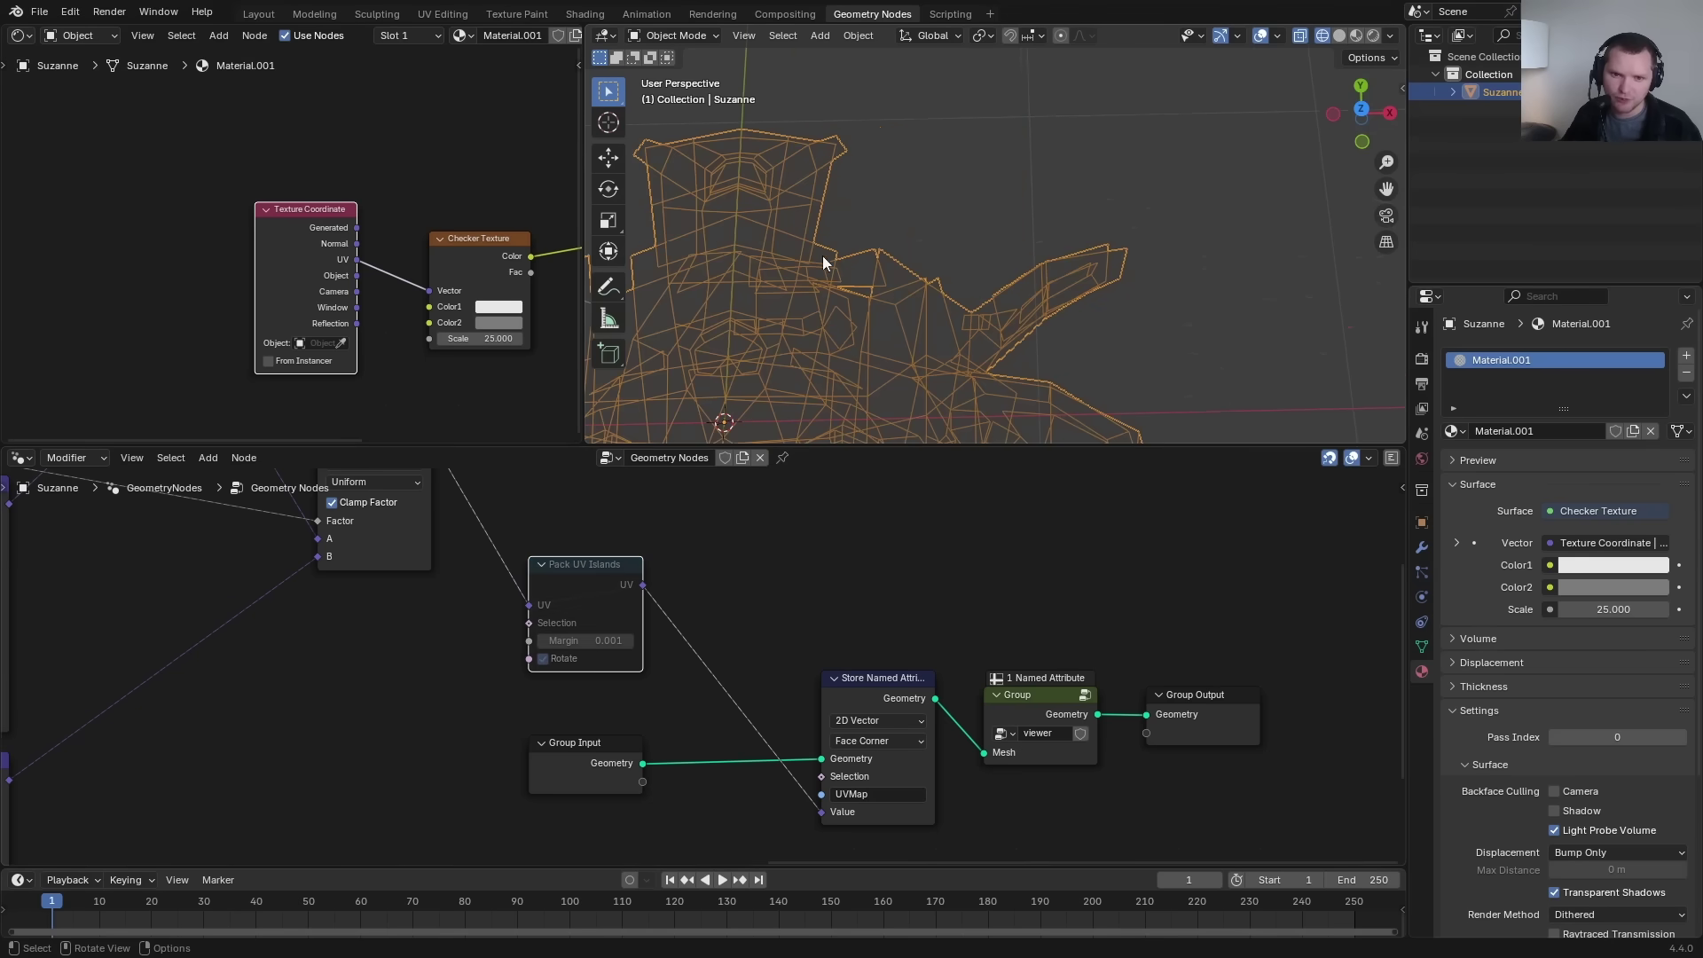
{"action": "scroll", "coordinate": [929, 174], "scroll_direction": "down", "scroll_amount": 3}
{"action": "left_click", "coordinate": [1361, 110]}
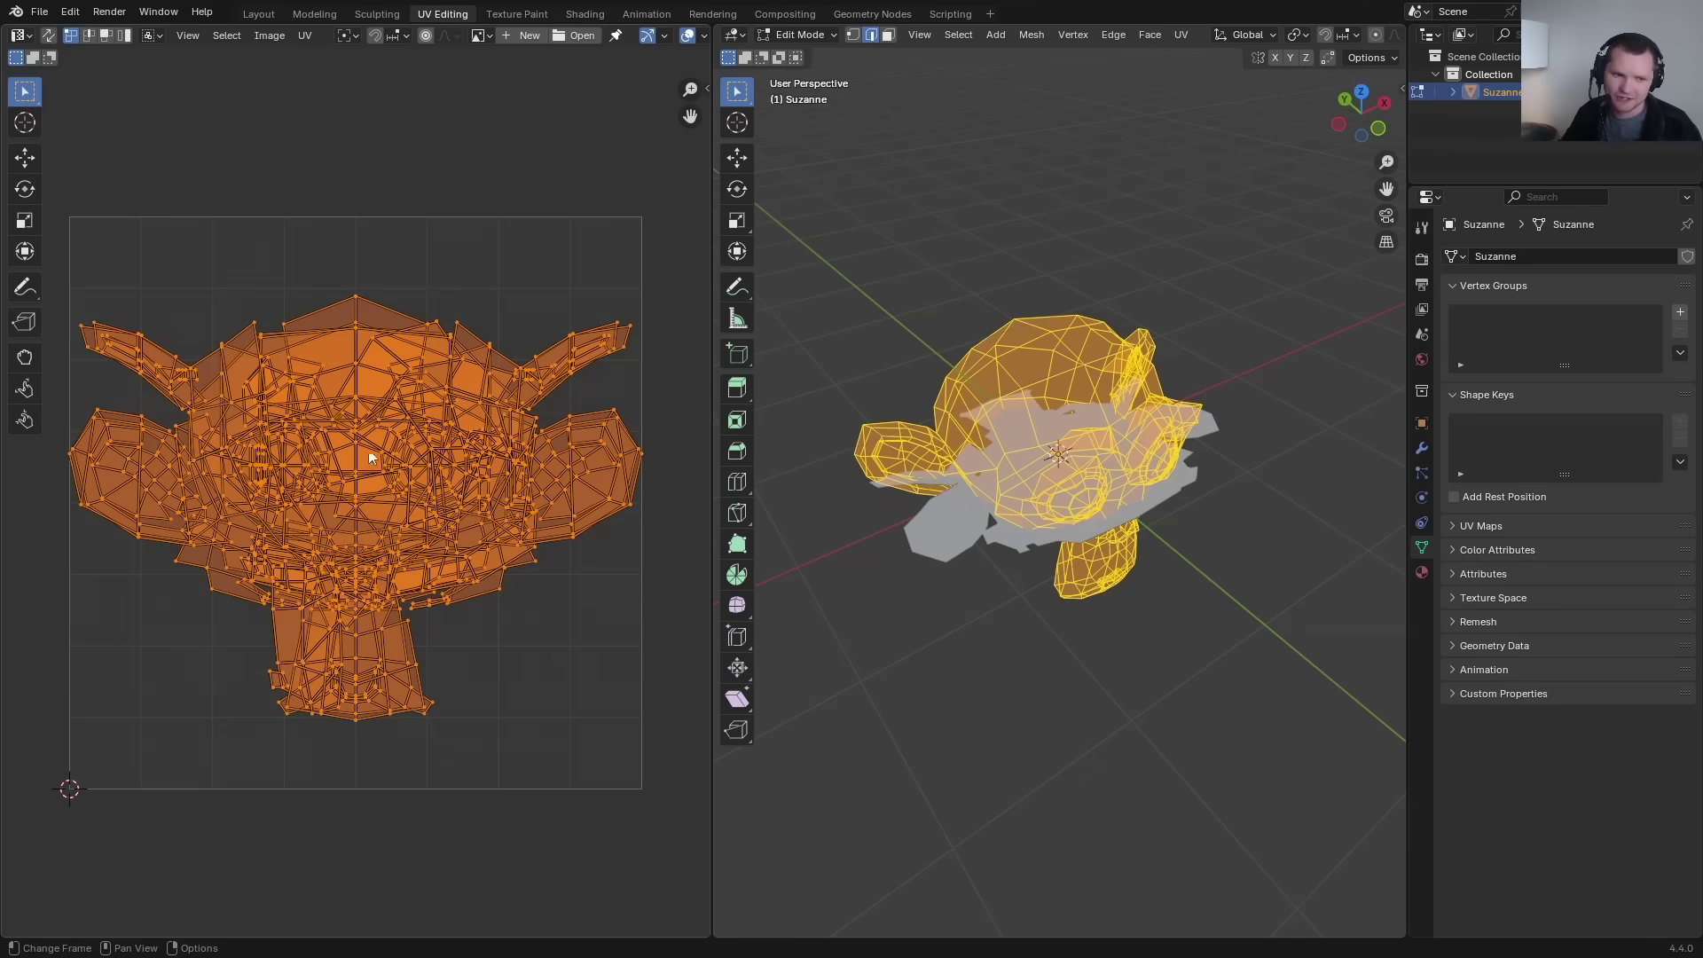
Try rotating the cube-projected UVs freely in the UV editor and undo the rotation.
{"action": "key", "text": "r"}
{"action": "left_click", "coordinate": [106, 615]}
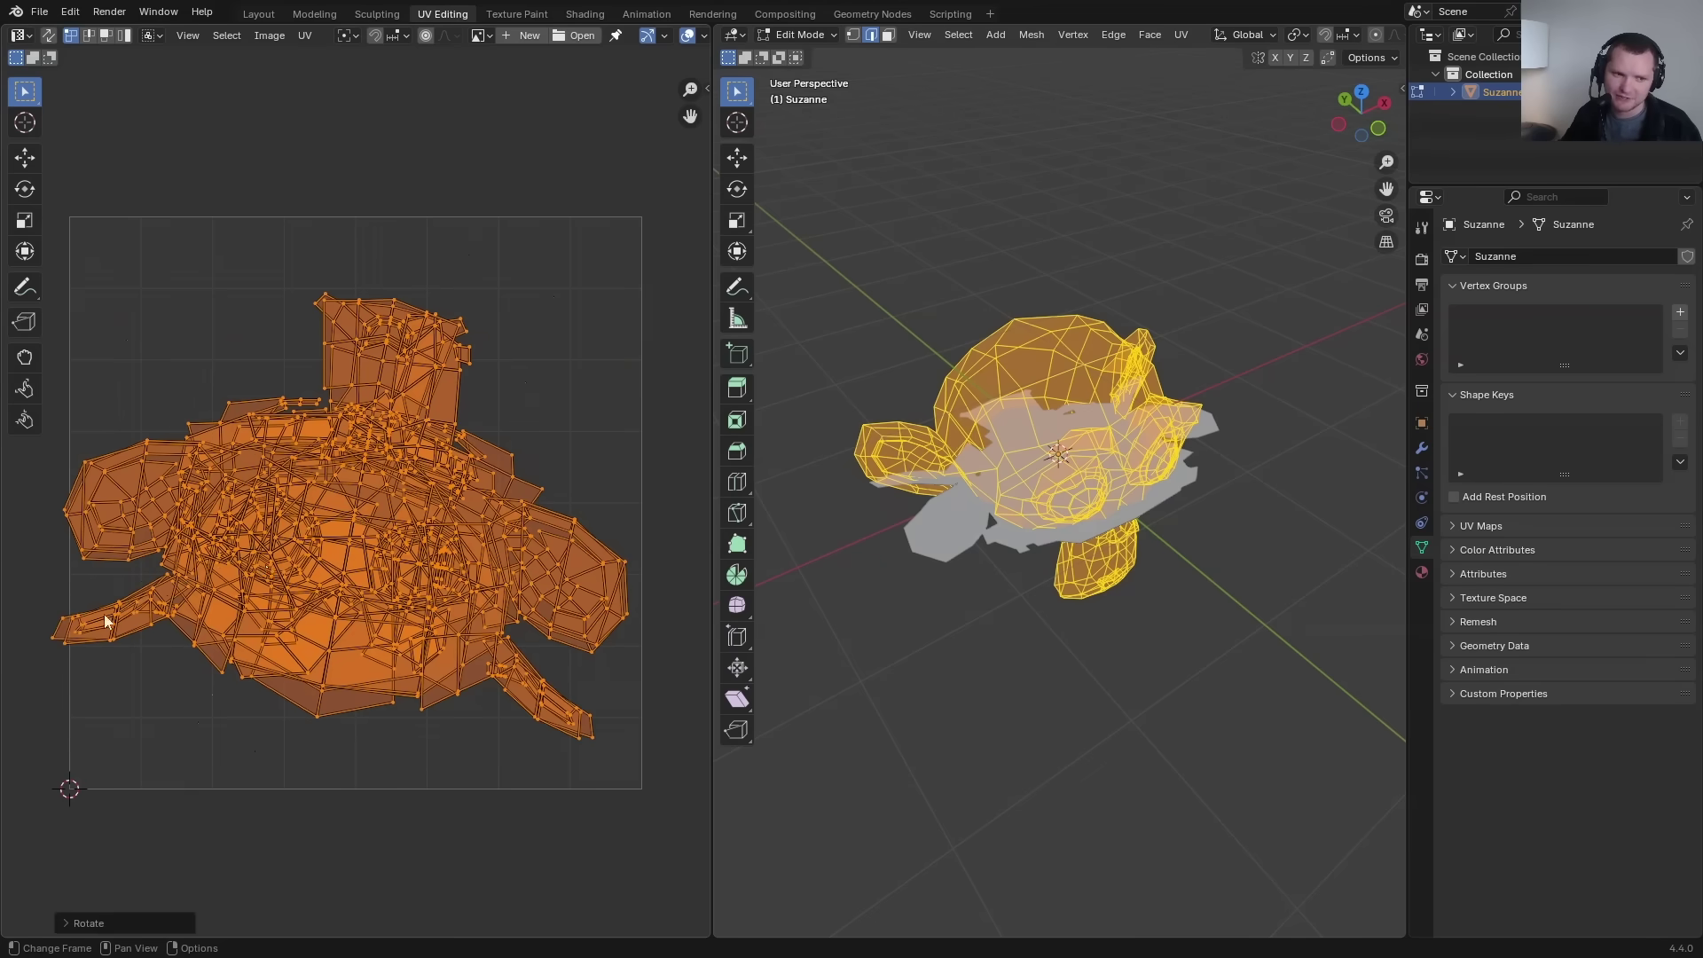
{"action": "key", "text": "ctrl+z"}
Try packing the UV islands with the Exact Shape (Concave) method and a 0.001 margin, and undo the packing.
{"action": "key", "text": "F3"}
{"action": "type", "text": "pa"}
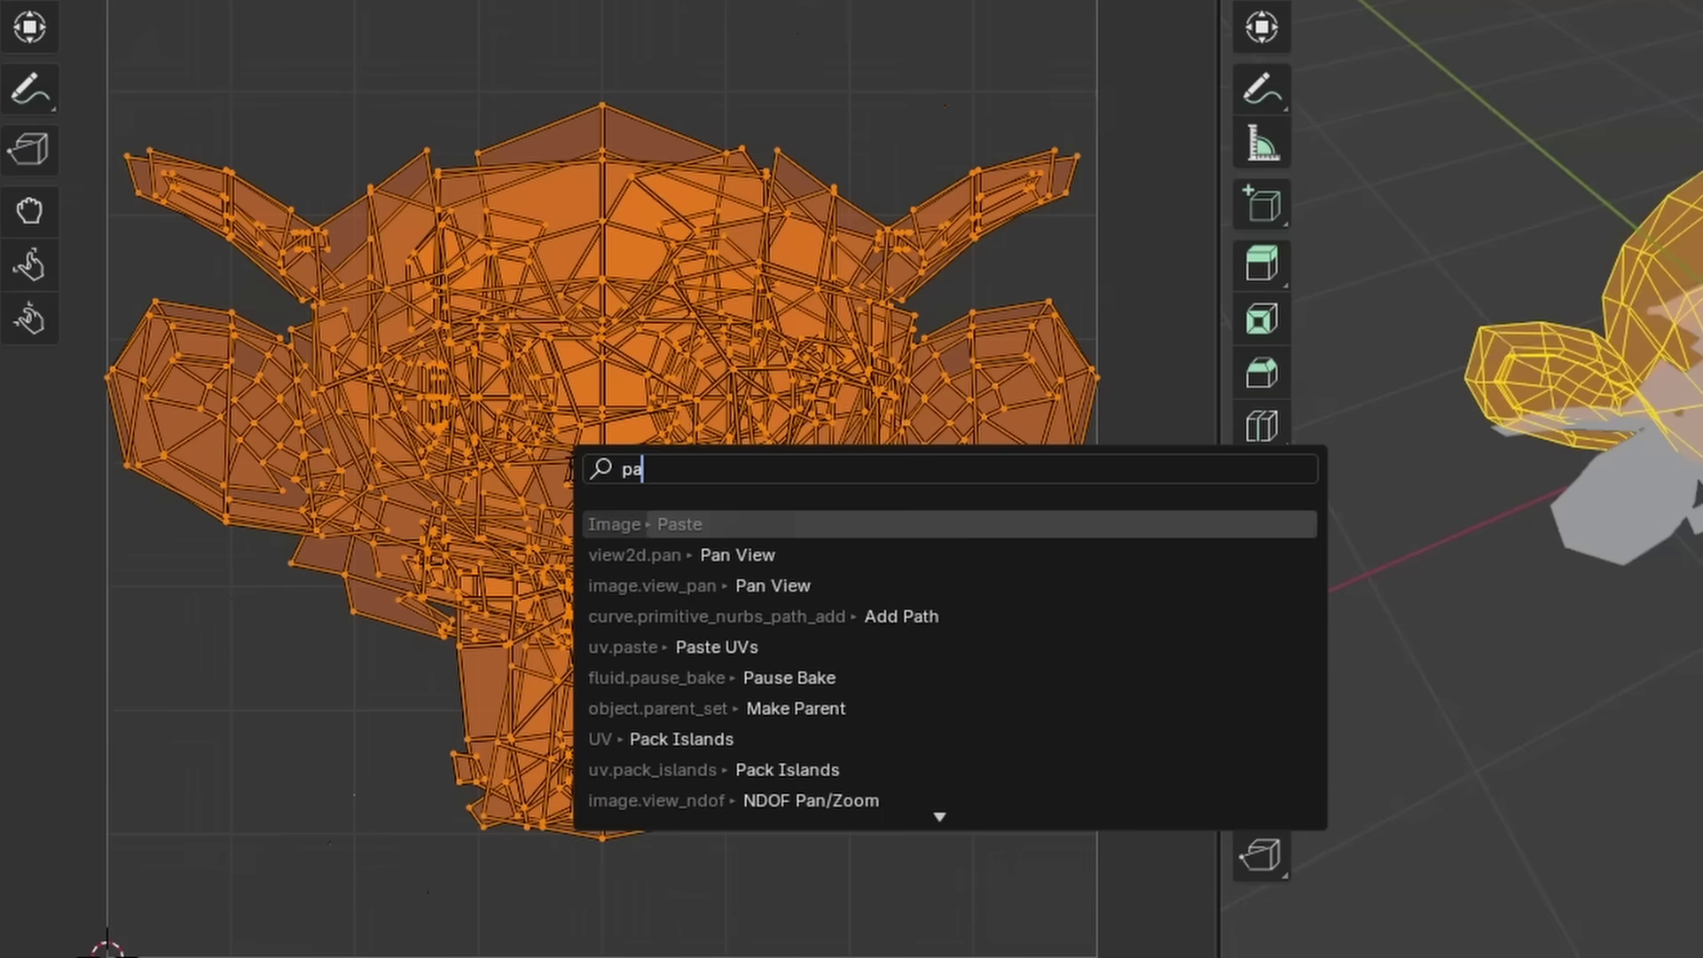
{"action": "type", "text": "ck is"}
{"action": "key", "text": "Return"}
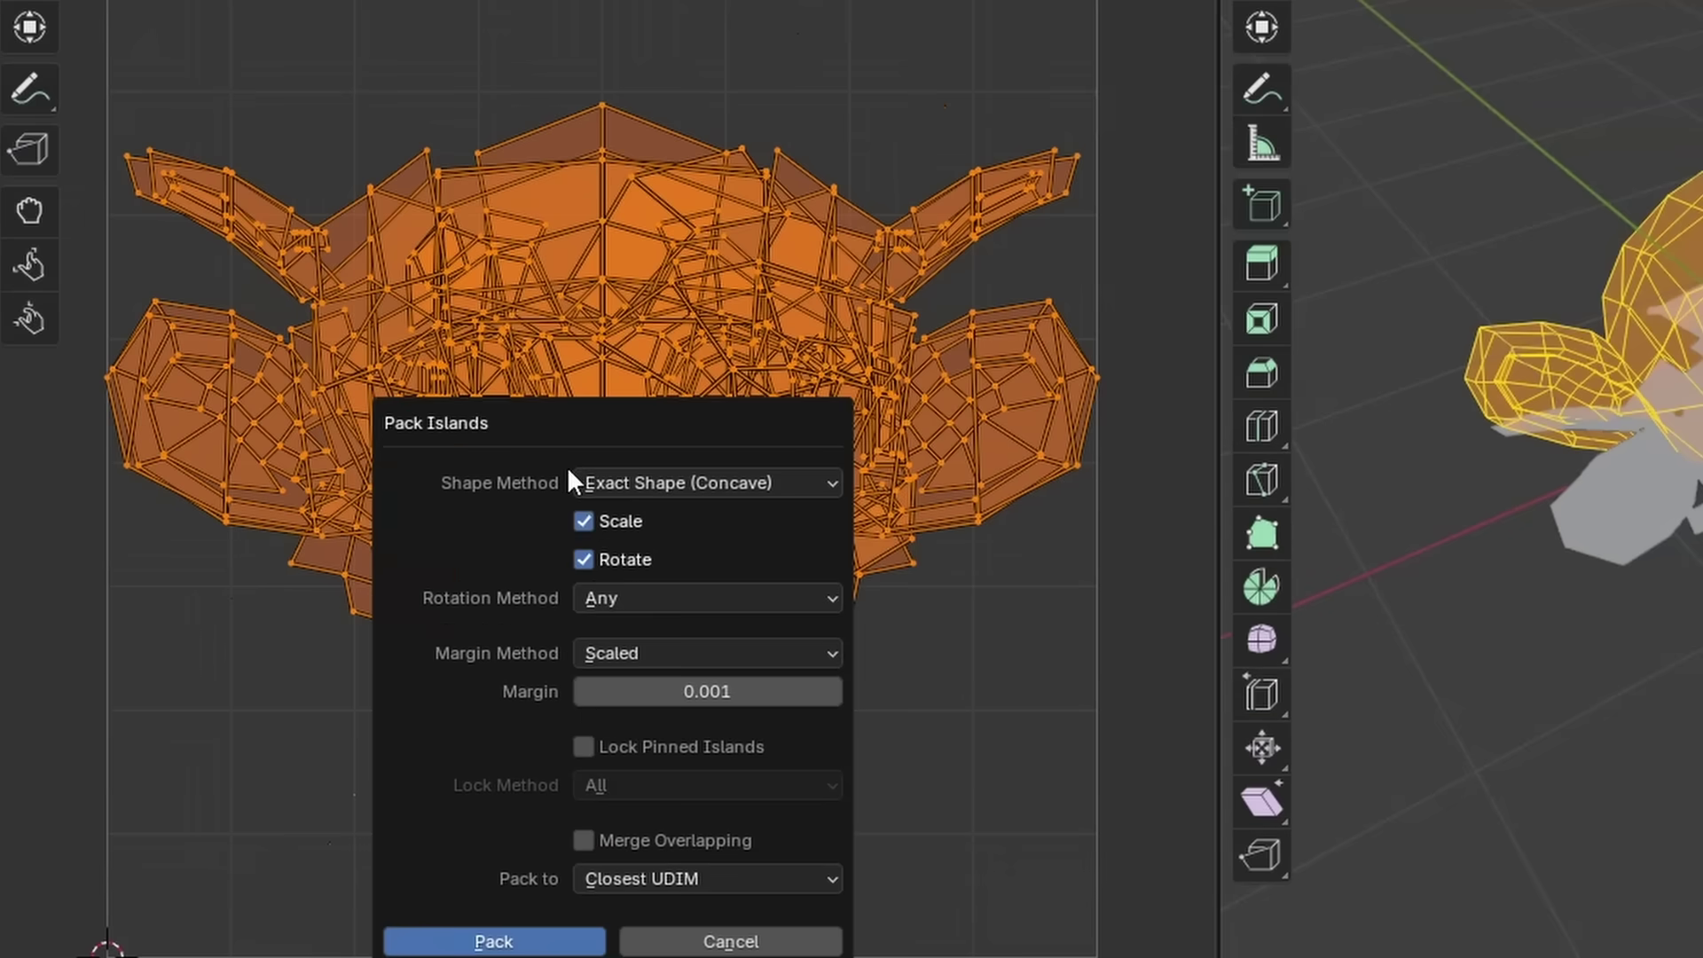
{"action": "left_click", "coordinate": [494, 941]}
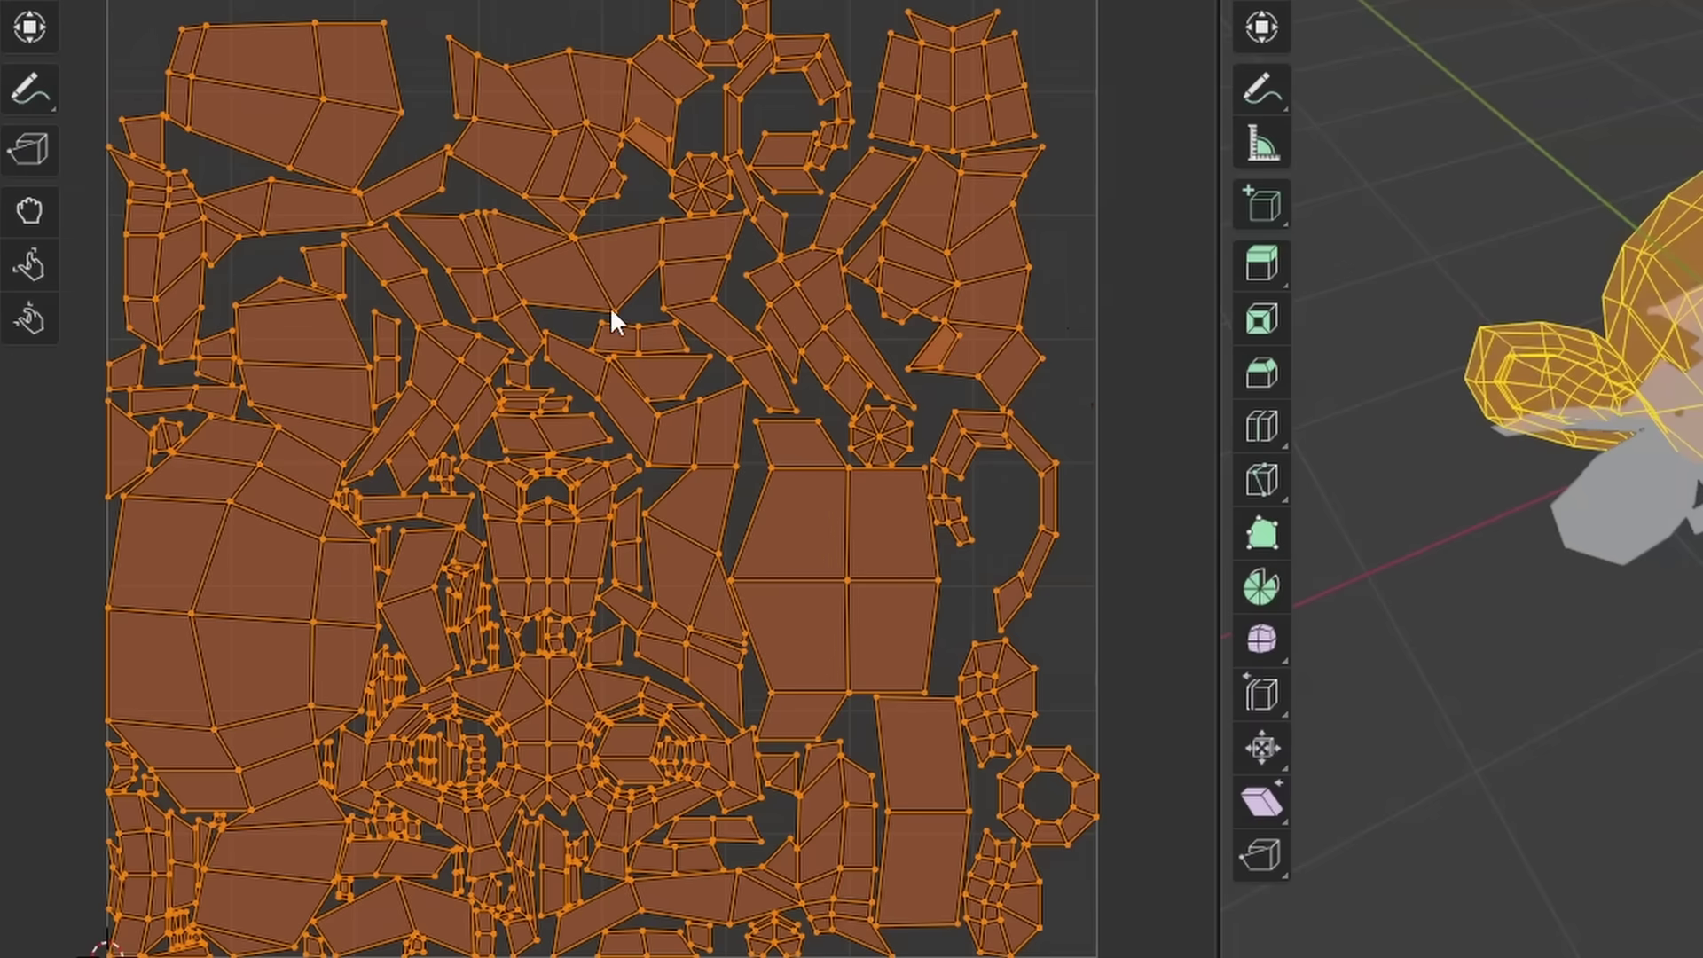
{"action": "key", "text": "ctrl+z"}
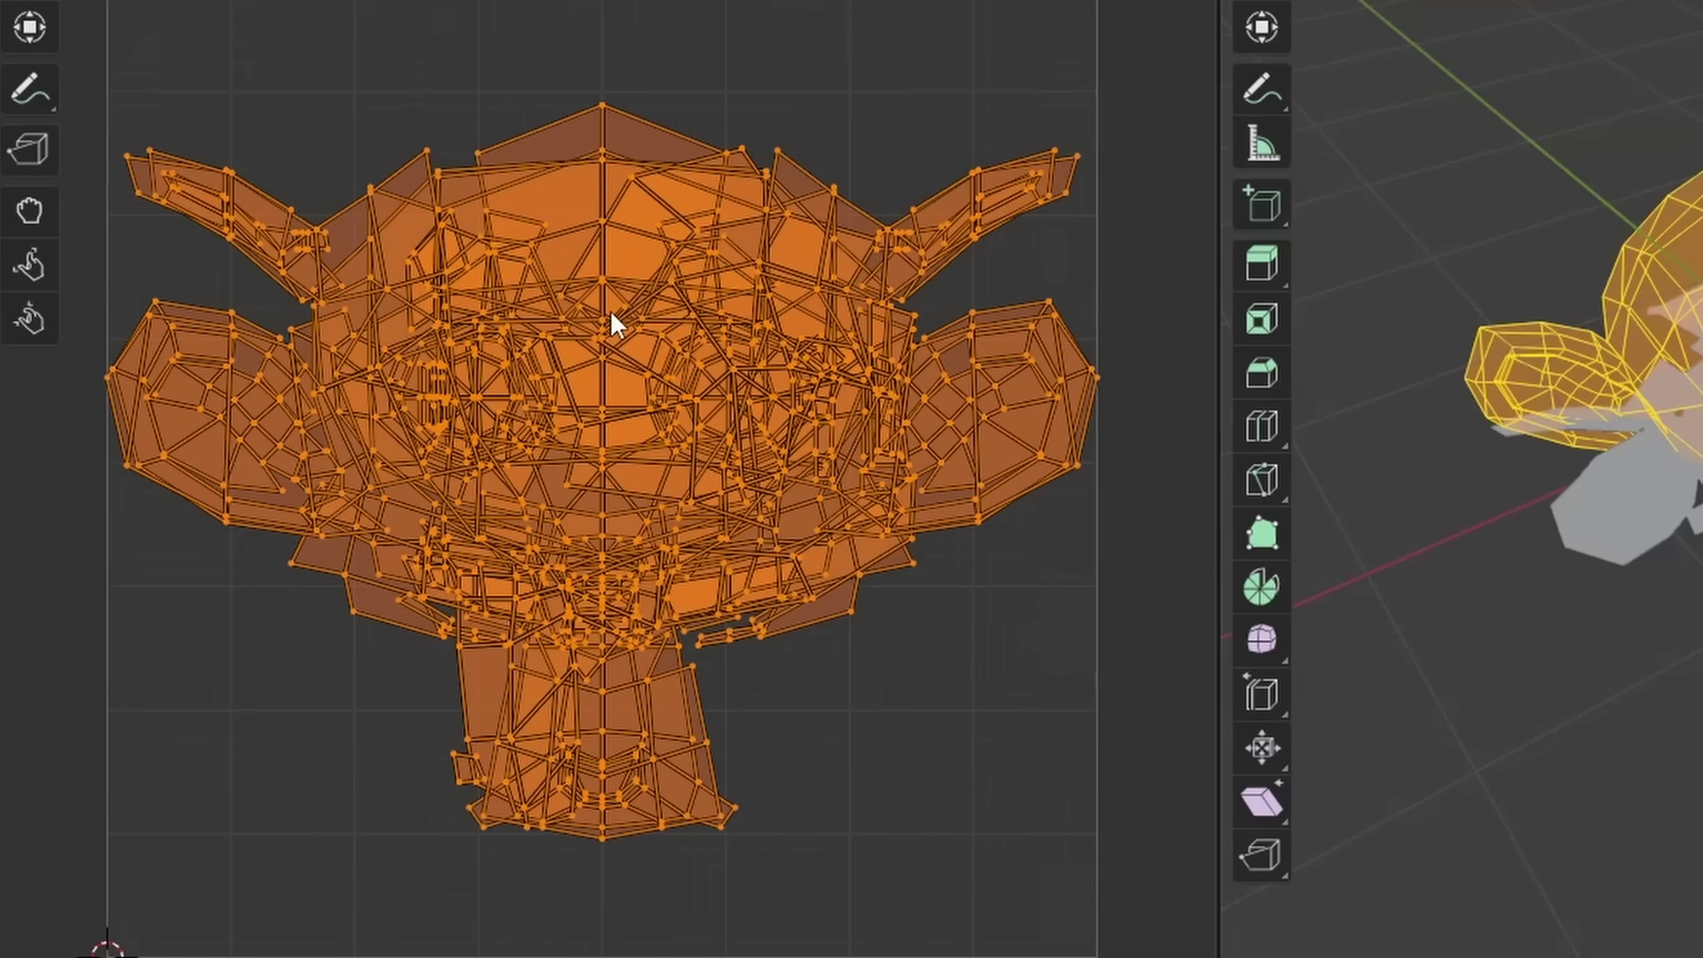
Review the available shape methods in the Pack Islands options, picking Exact Shape (Concave).
{"action": "key", "text": "ctrl+p"}
{"action": "left_click", "coordinate": [1006, 231]}
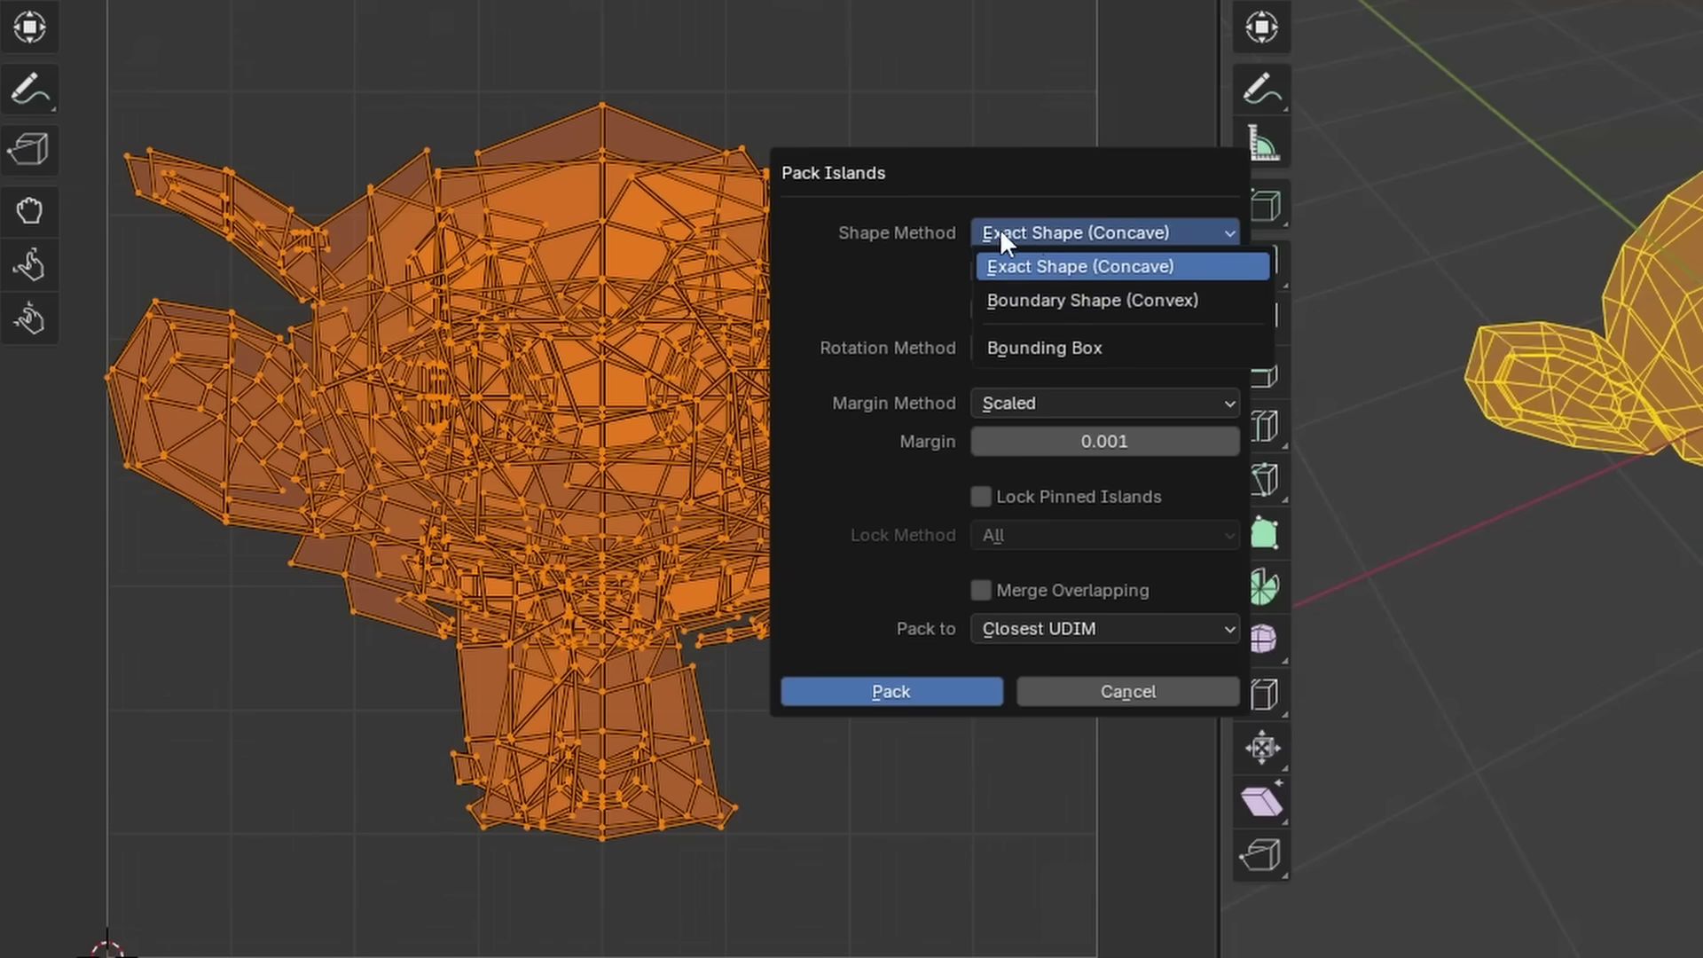
{"action": "left_click", "coordinate": [1024, 266]}
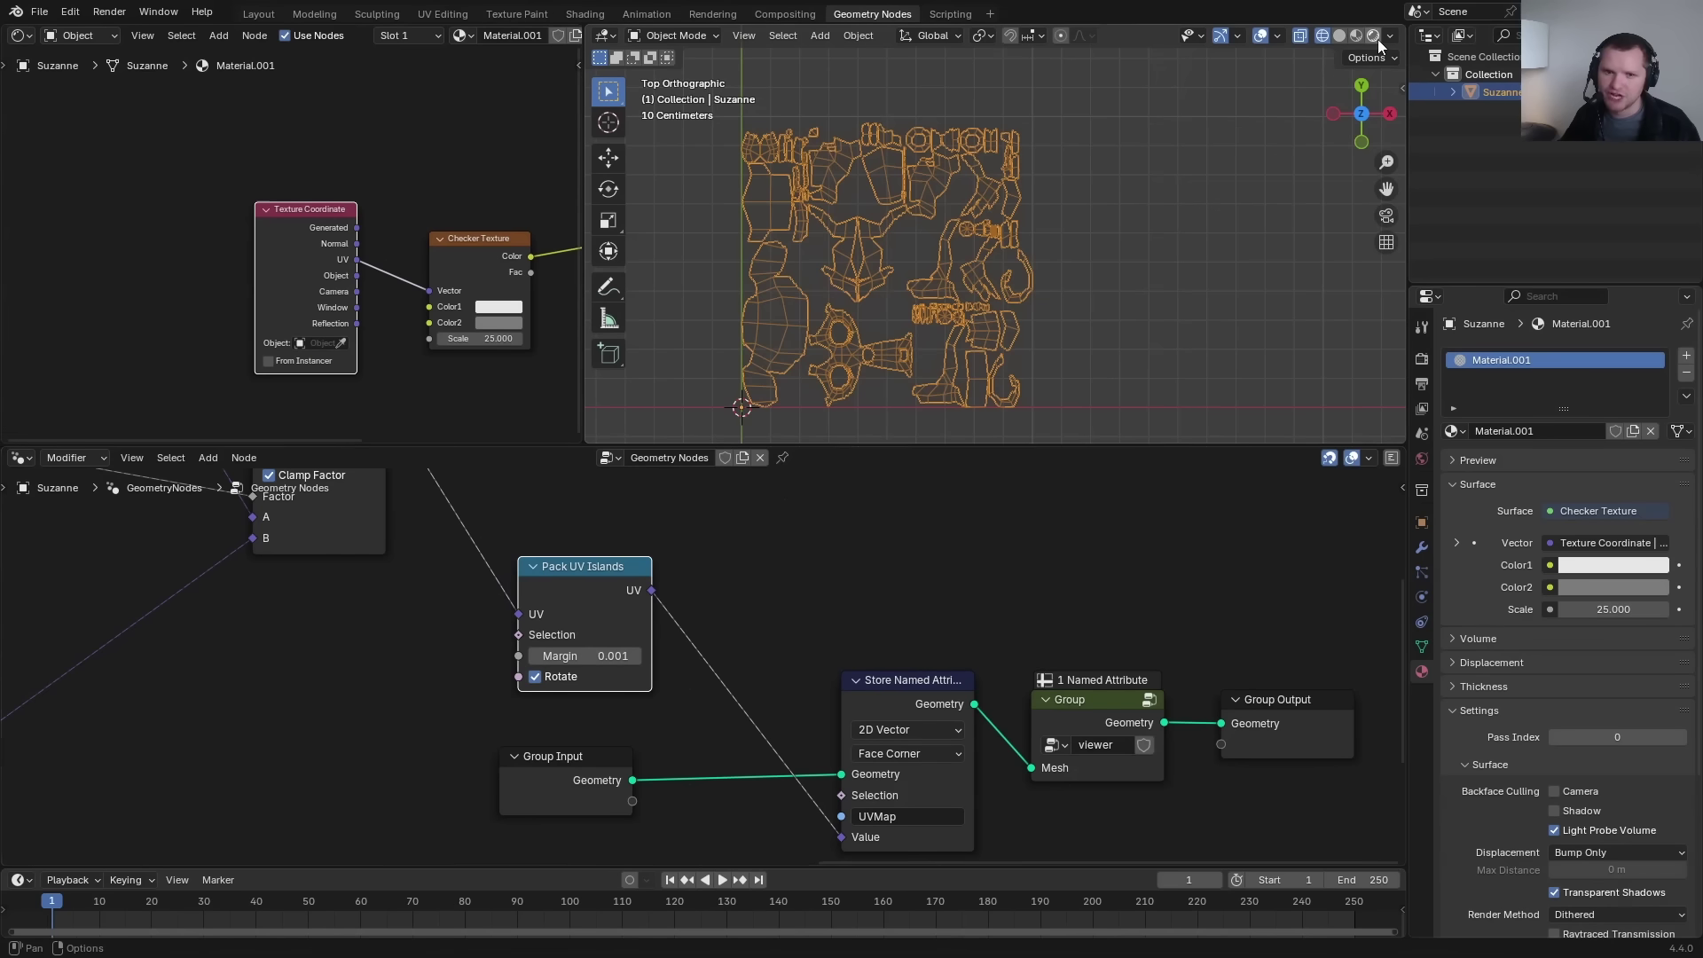
Show the viewport in rendered shading and mute the viewer group node.
{"action": "left_click", "coordinate": [1374, 36]}
{"action": "left_click", "coordinate": [1061, 698]}
{"action": "key", "text": "m"}
Examine the checker pattern's projection on Suzanne from the top, the front and angled views.
{"action": "mouse_move", "coordinate": [934, 248]}
{"action": "middle_mouse_down"}
{"action": "mouse_move", "coordinate": [889, 171]}
{"action": "mouse_move", "coordinate": [1096, 163]}
{"action": "mouse_move", "coordinate": [1004, 183]}
{"action": "middle_mouse_up"}
{"action": "scroll", "coordinate": [1004, 183], "scroll_direction": "up", "scroll_amount": 5}
{"action": "left_click_drag", "start_coordinate": [951, 220], "coordinate": [956, 106]}
{"action": "key", "text": "KP_7"}
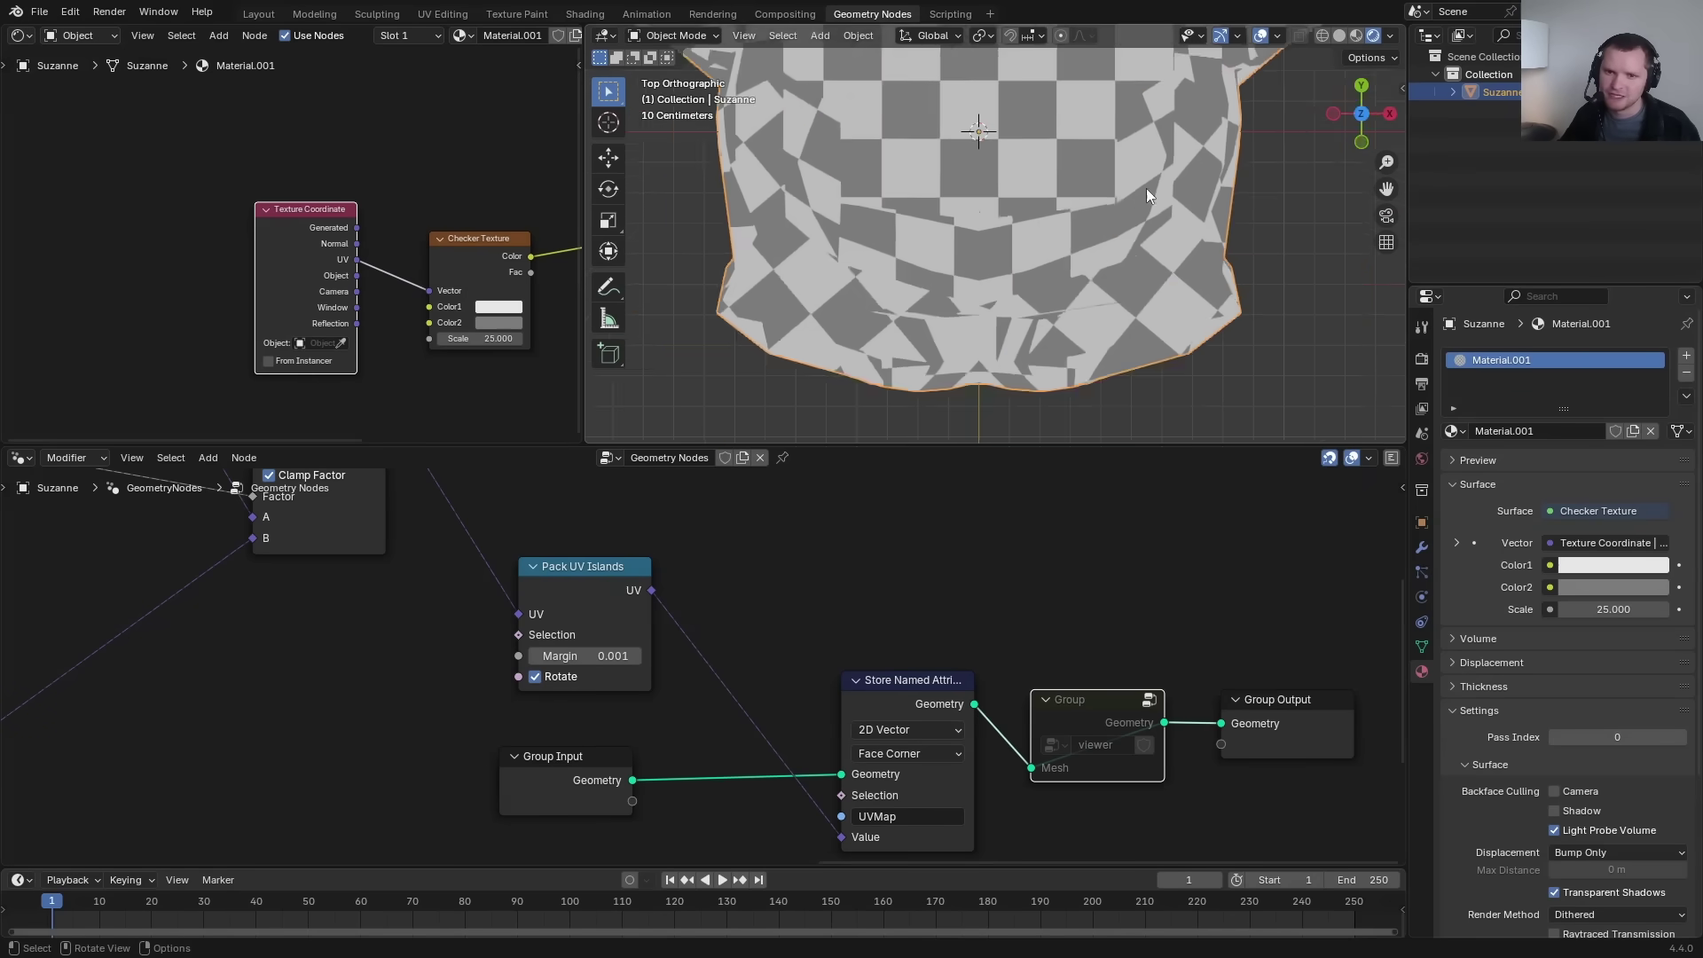
{"action": "scroll", "coordinate": [972, 314], "scroll_direction": "up", "scroll_amount": 1}
{"action": "mouse_move", "coordinate": [986, 150]}
{"action": "middle_mouse_down", "text": "shift"}
{"action": "mouse_move", "coordinate": [973, 315]}
{"action": "mouse_move", "coordinate": [986, 144]}
{"action": "middle_mouse_up", "text": "shift"}
{"action": "scroll", "coordinate": [971, 266], "scroll_direction": "down", "scroll_amount": 5}
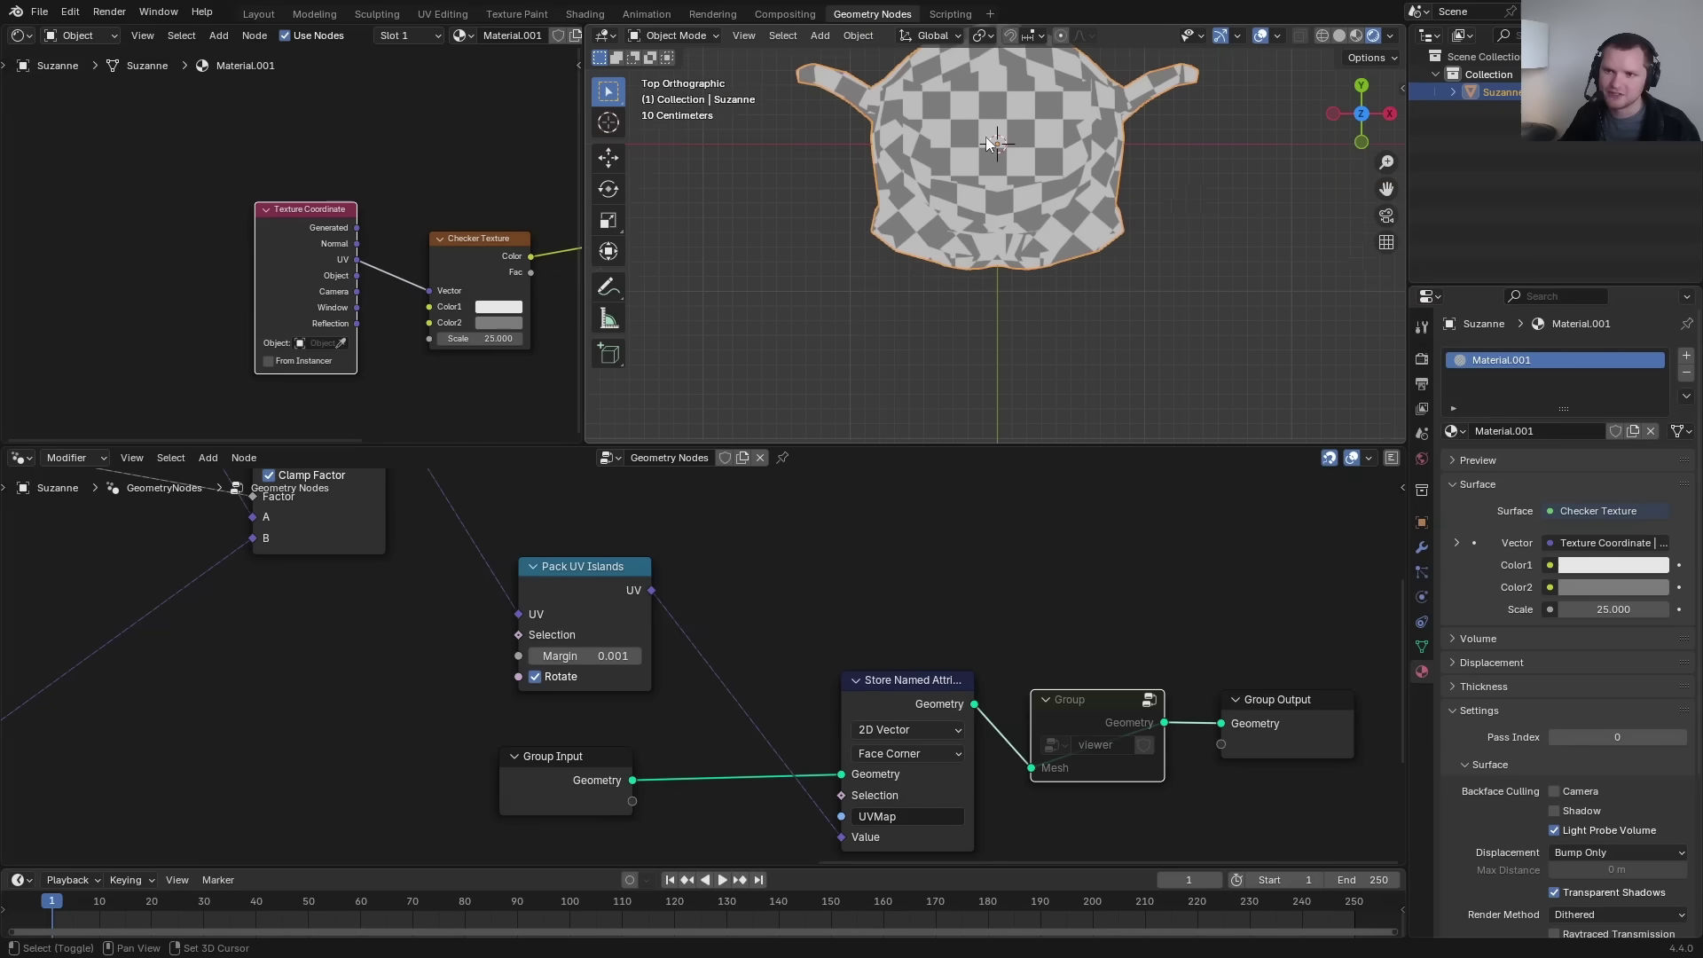
{"action": "left_click", "coordinate": [1362, 141]}
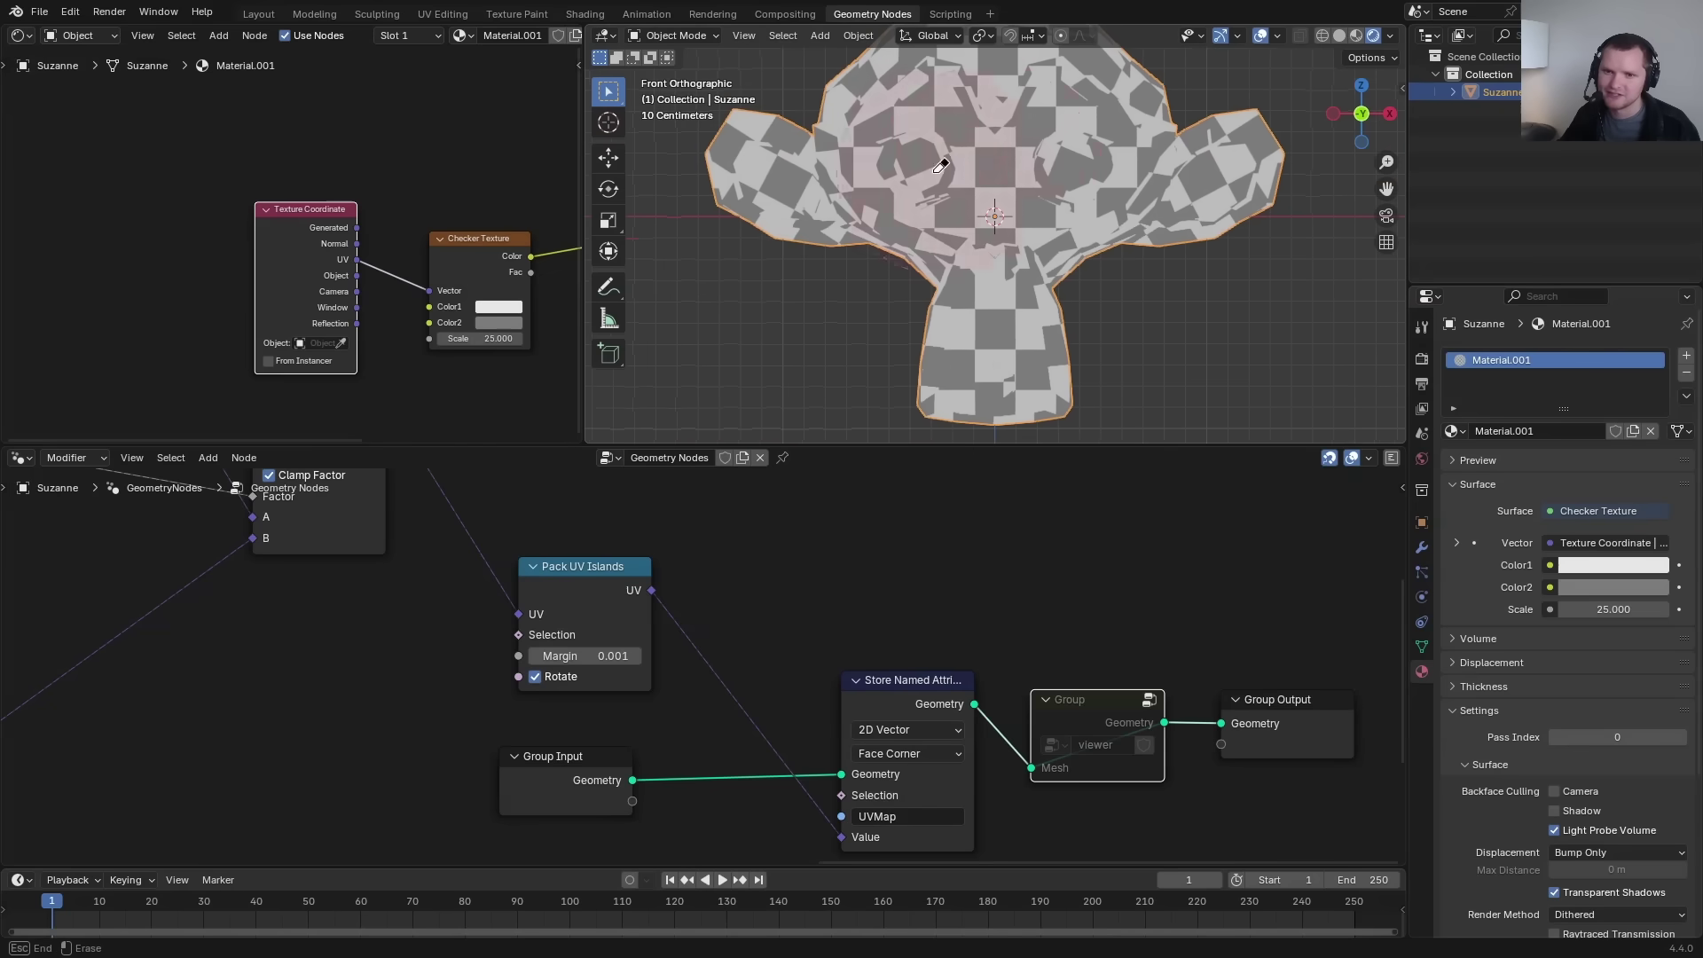
{"action": "left_click_drag", "start_coordinate": [1341, 118], "coordinate": [873, 159]}
{"action": "middle_click_drag", "start_coordinate": [967, 147], "coordinate": [917, 188]}
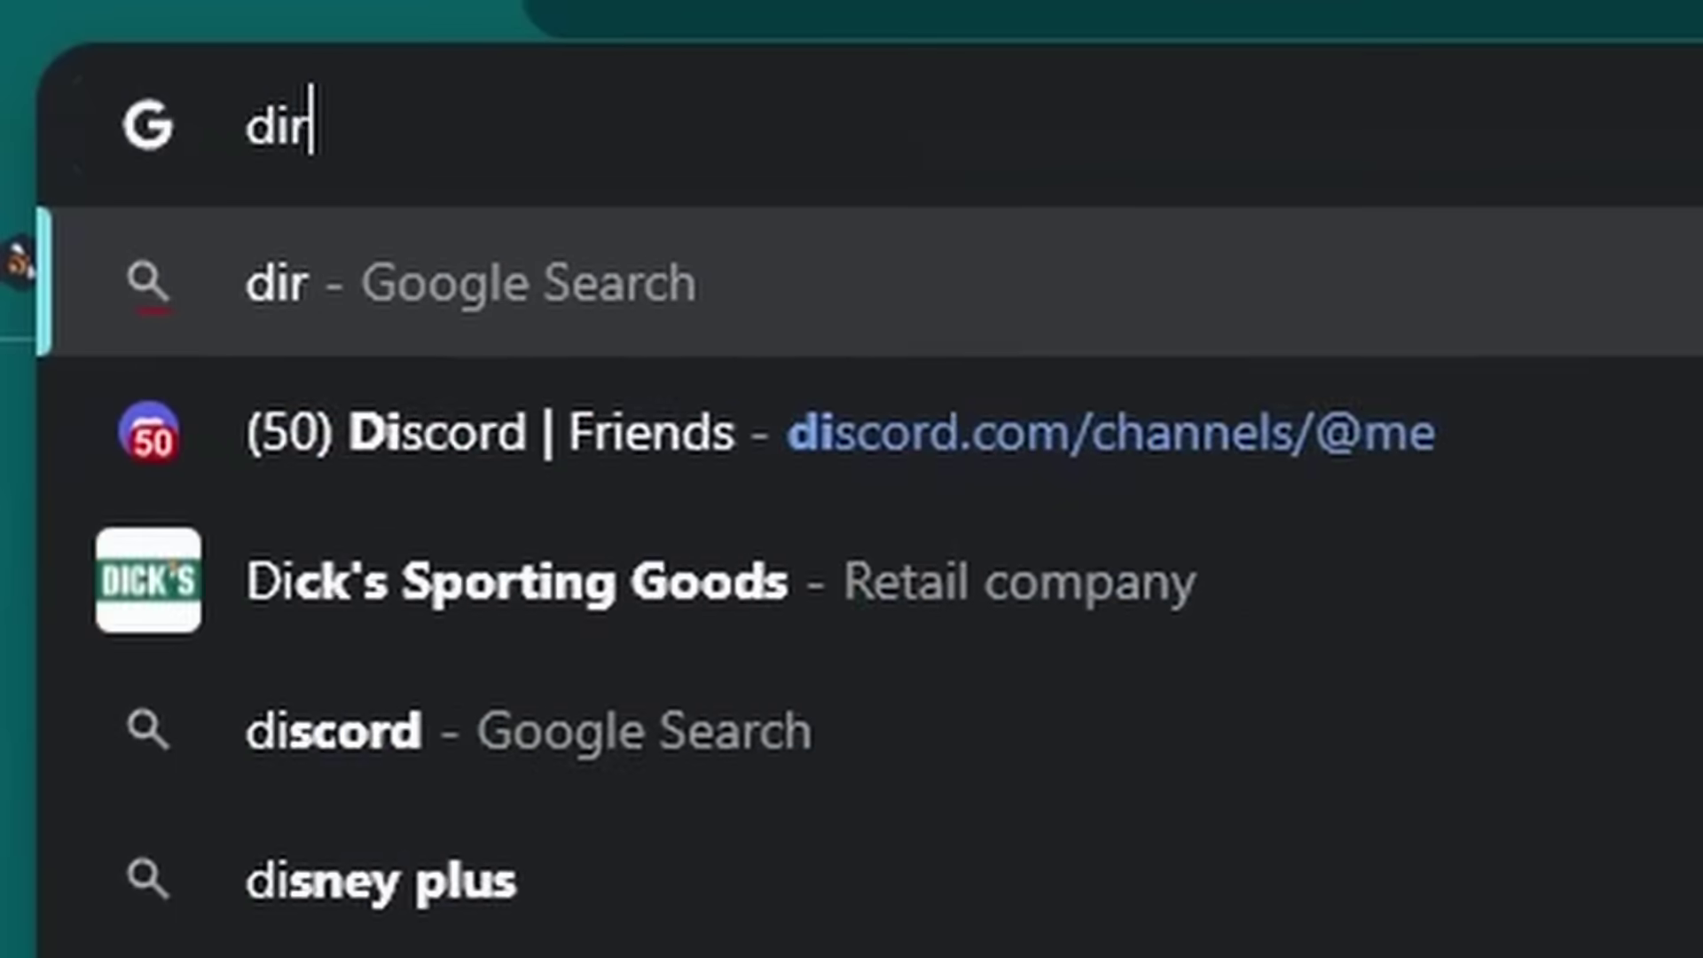
Switch to the Chrome browser and search Google Images for "dirt texture seamless".
{"action": "type", "text": "t texture "}
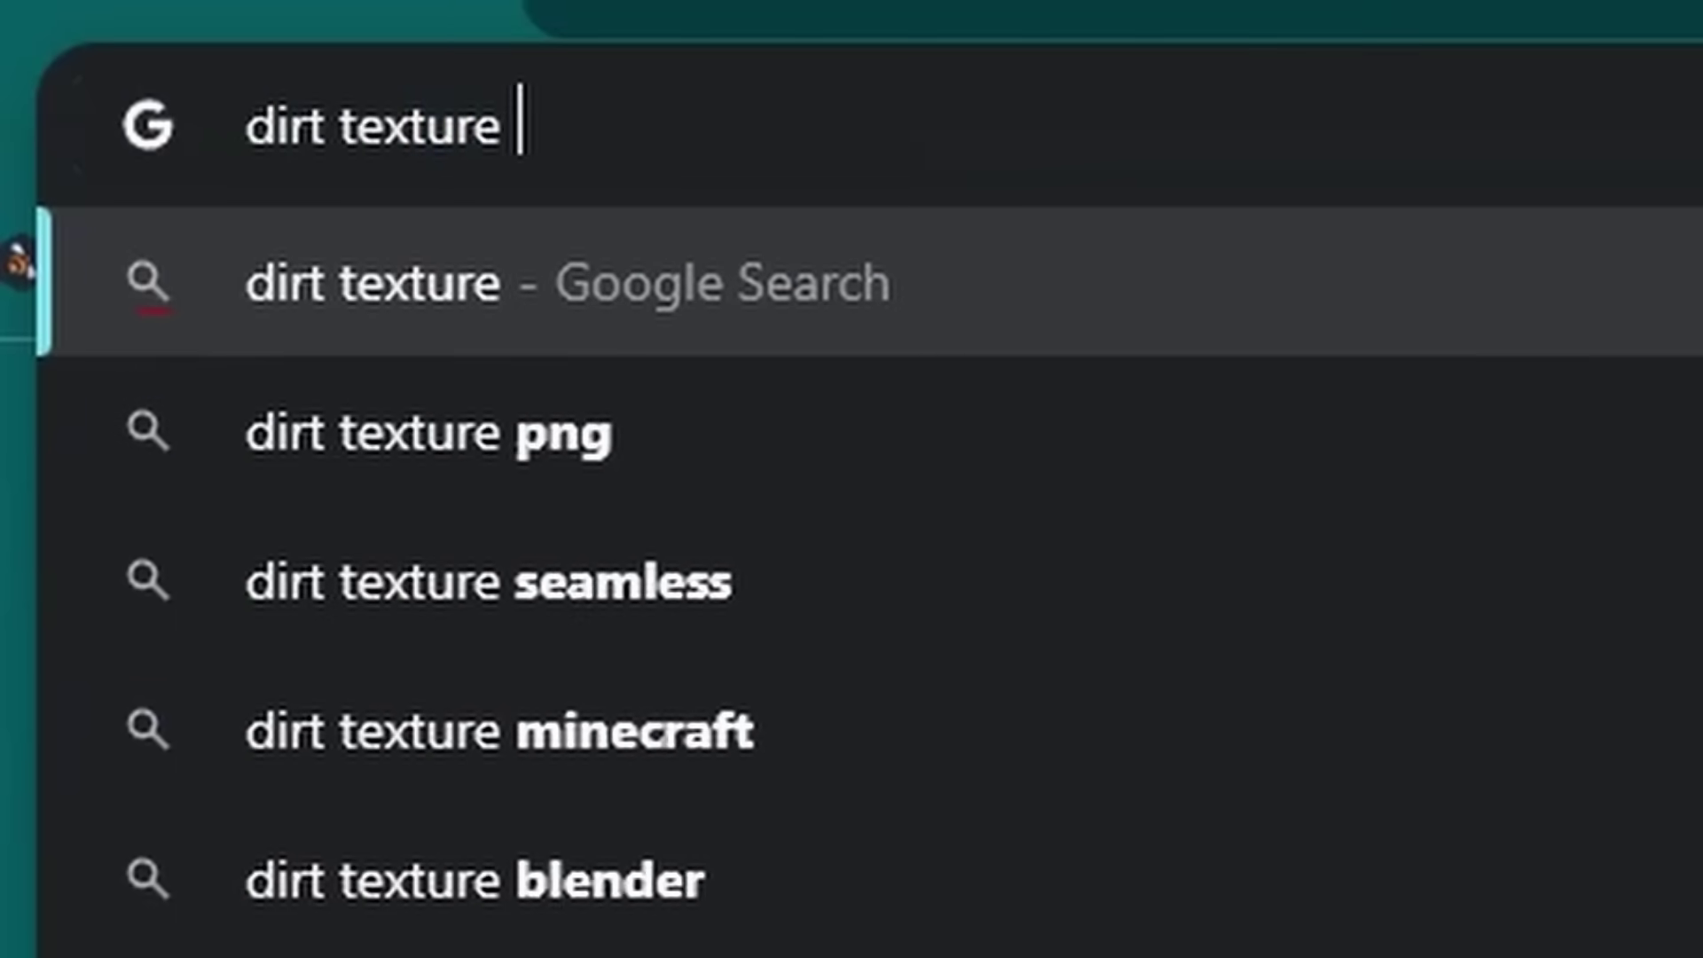
{"action": "type", "text": "sema"}
{"action": "key", "text": "BackSpace"}
{"action": "key", "text": "BackSpace"}
{"action": "type", "text": "amless"}
{"action": "key", "text": "Return"}
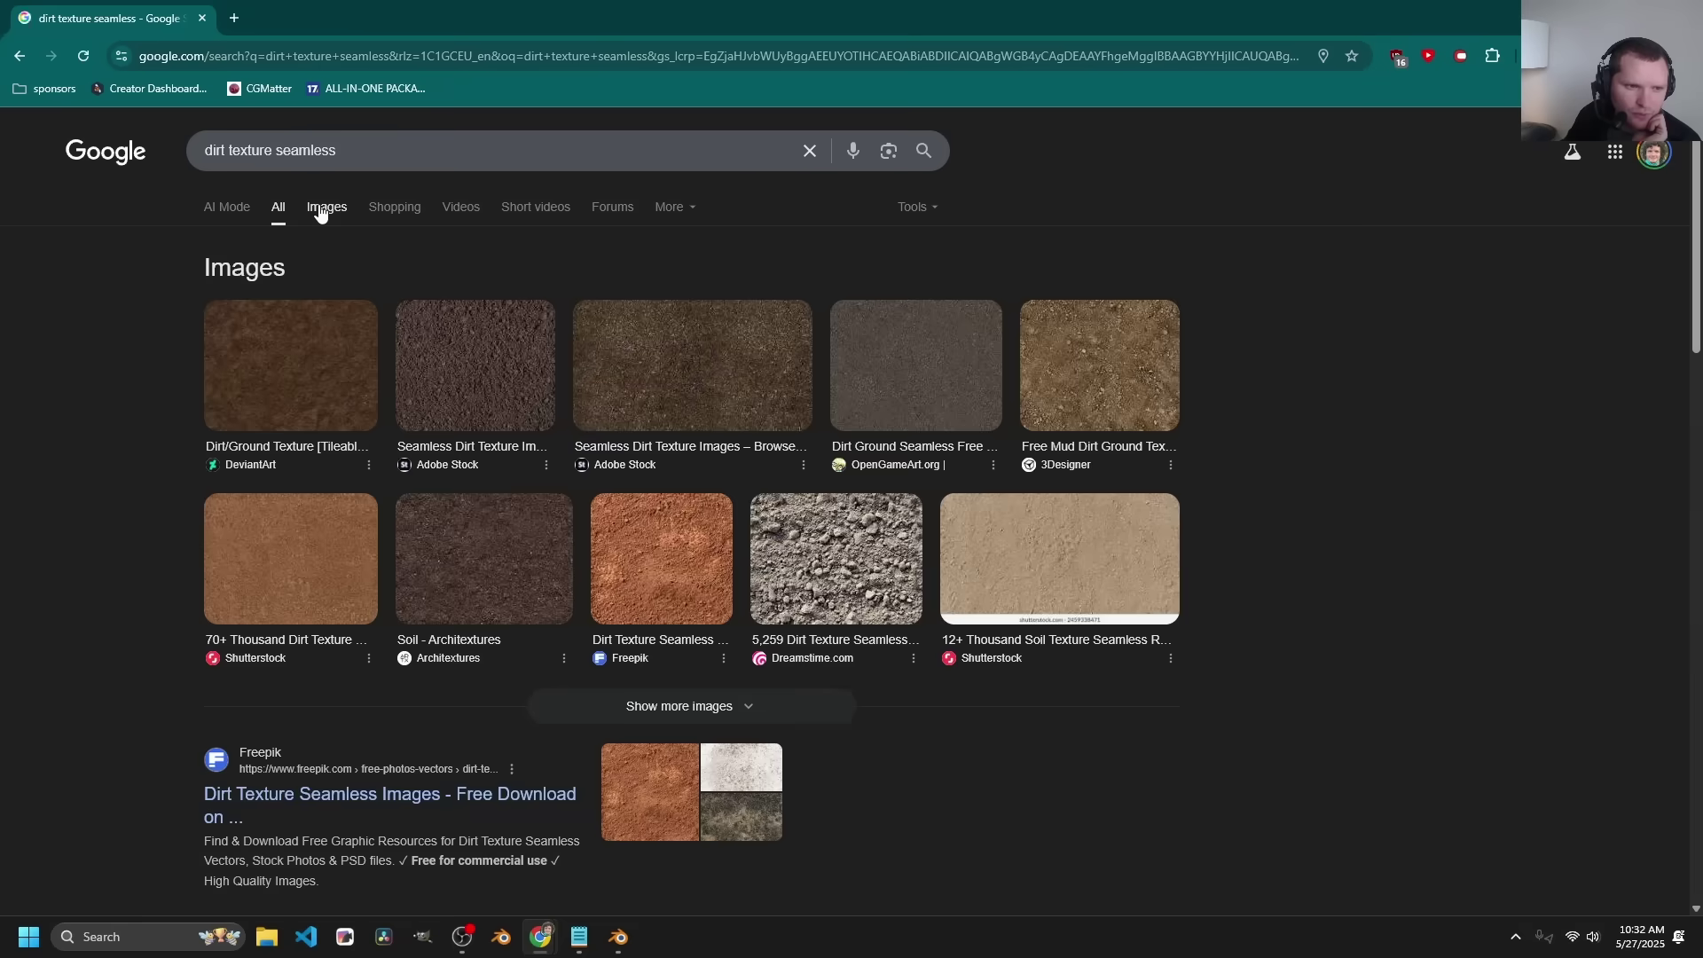
{"action": "left_click", "coordinate": [319, 207]}
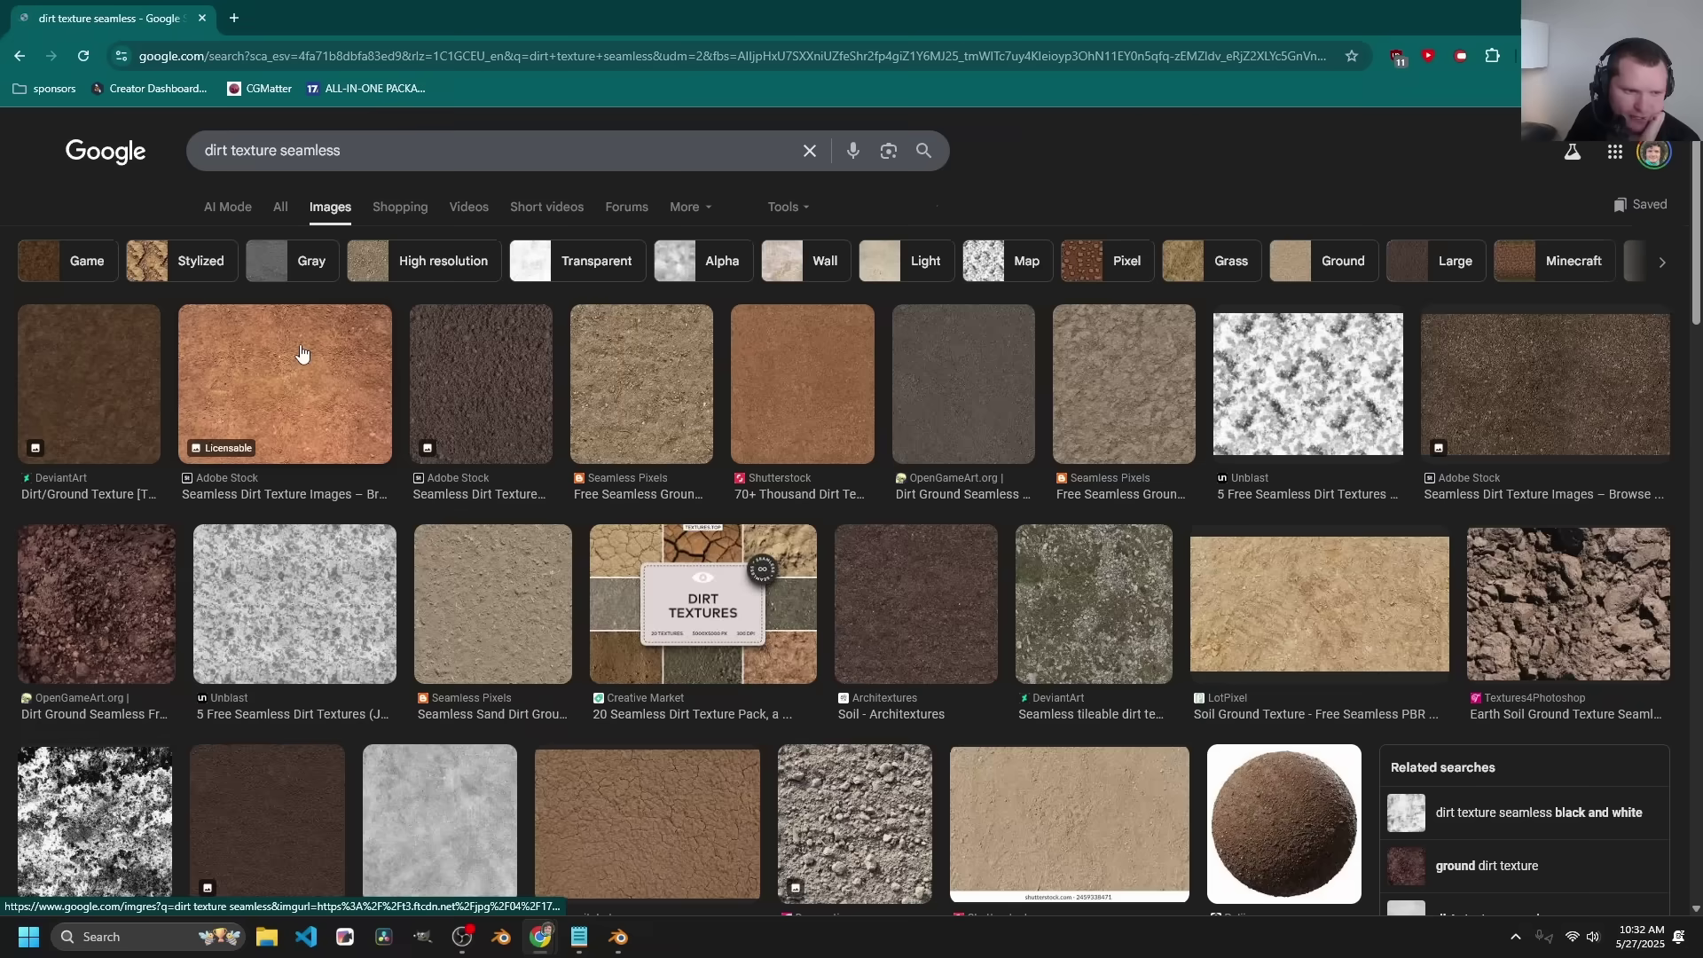
{"action": "left_click", "coordinate": [302, 353]}
{"action": "right_click", "coordinate": [1173, 452]}
{"action": "left_click", "coordinate": [1254, 696]}
{"action": "left_click", "coordinate": [747, 488]}
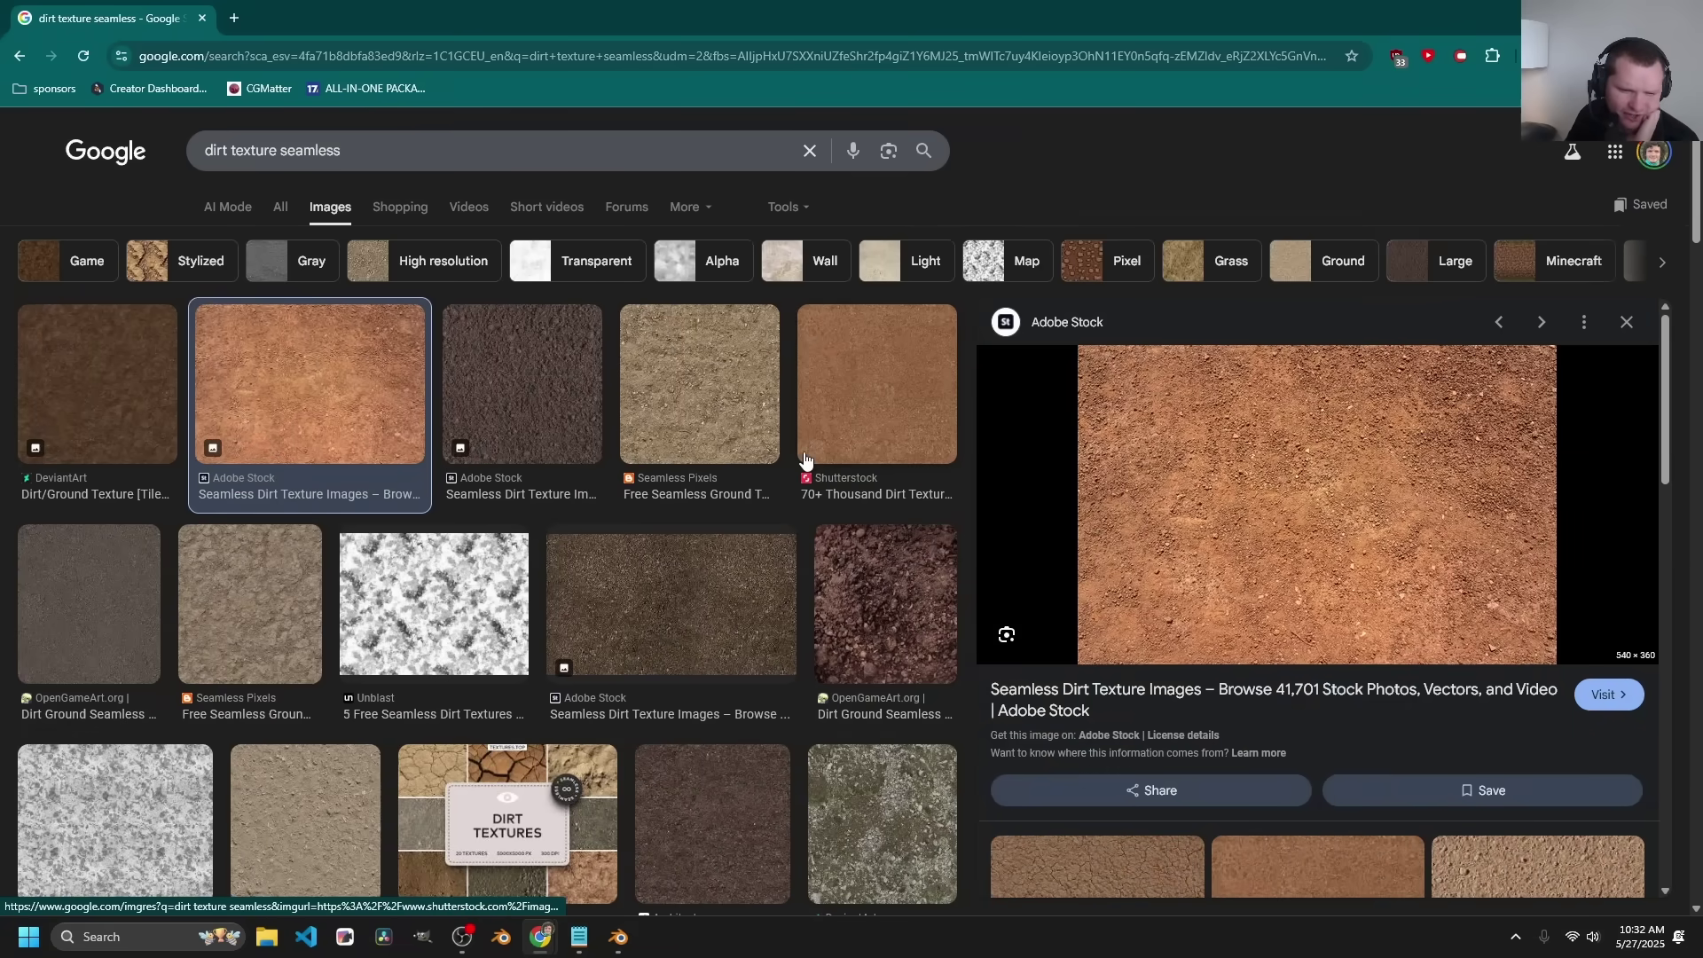
Save the Seamless Pixels ground texture image to the Desktop as Dirt 00 seamless.jpg.
{"action": "left_click", "coordinate": [771, 448]}
{"action": "right_click", "coordinate": [1281, 541]}
{"action": "left_click", "coordinate": [1321, 590]}
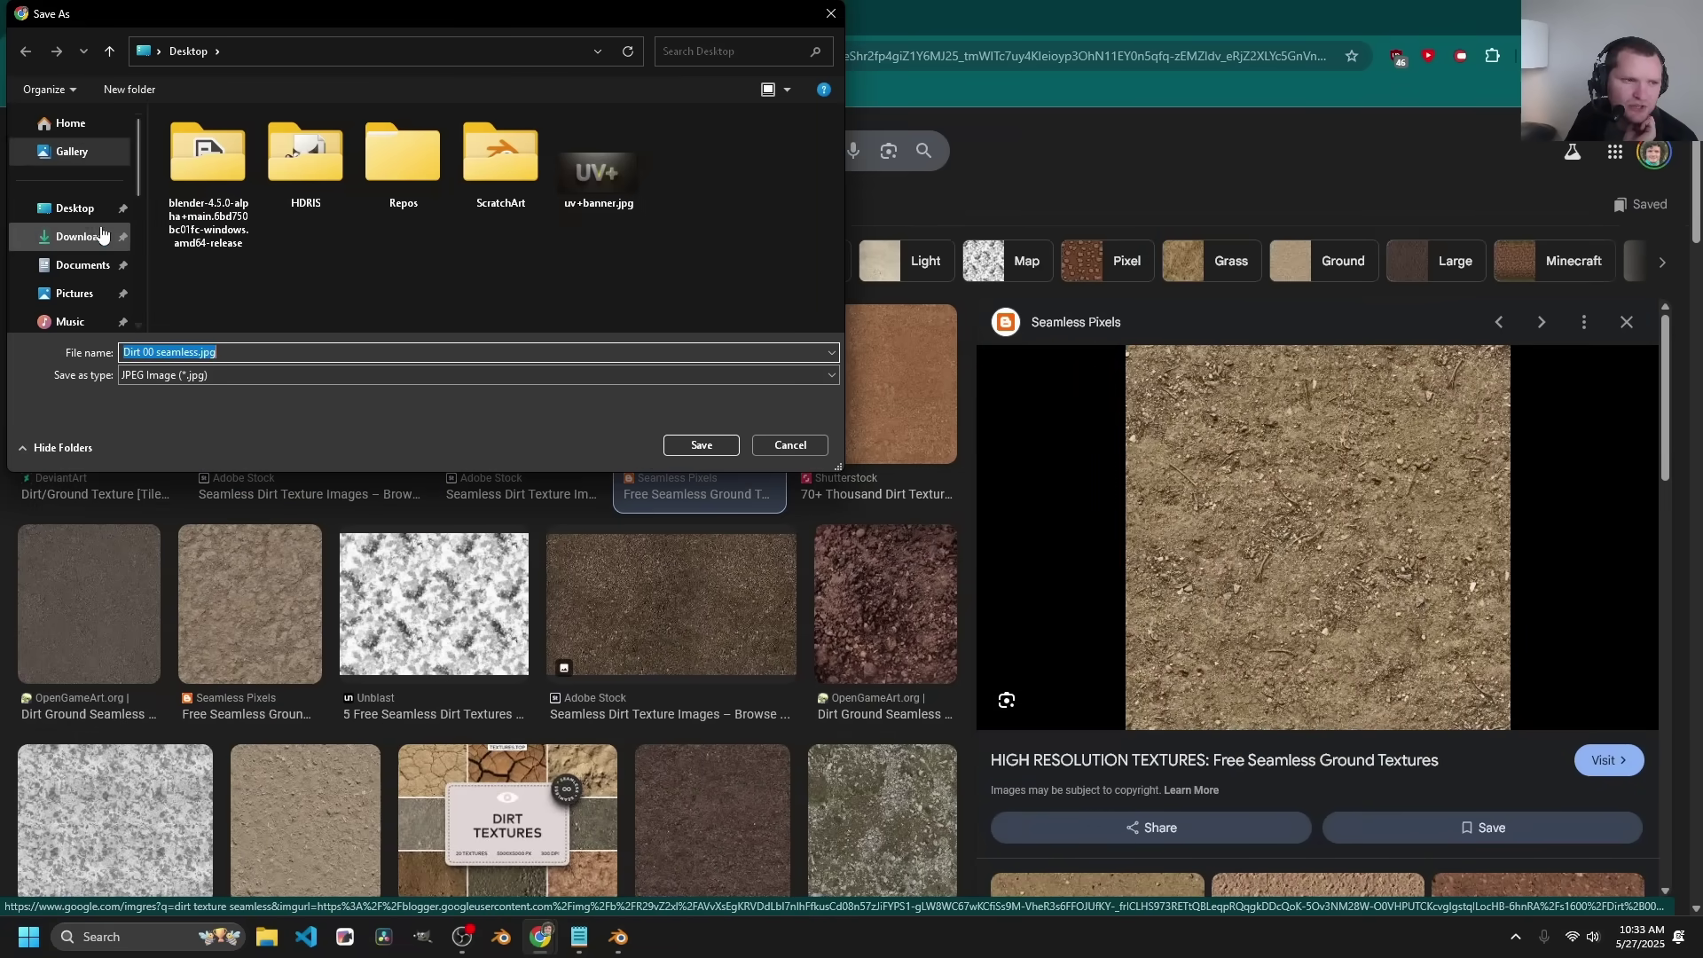
{"action": "left_click", "coordinate": [700, 445]}
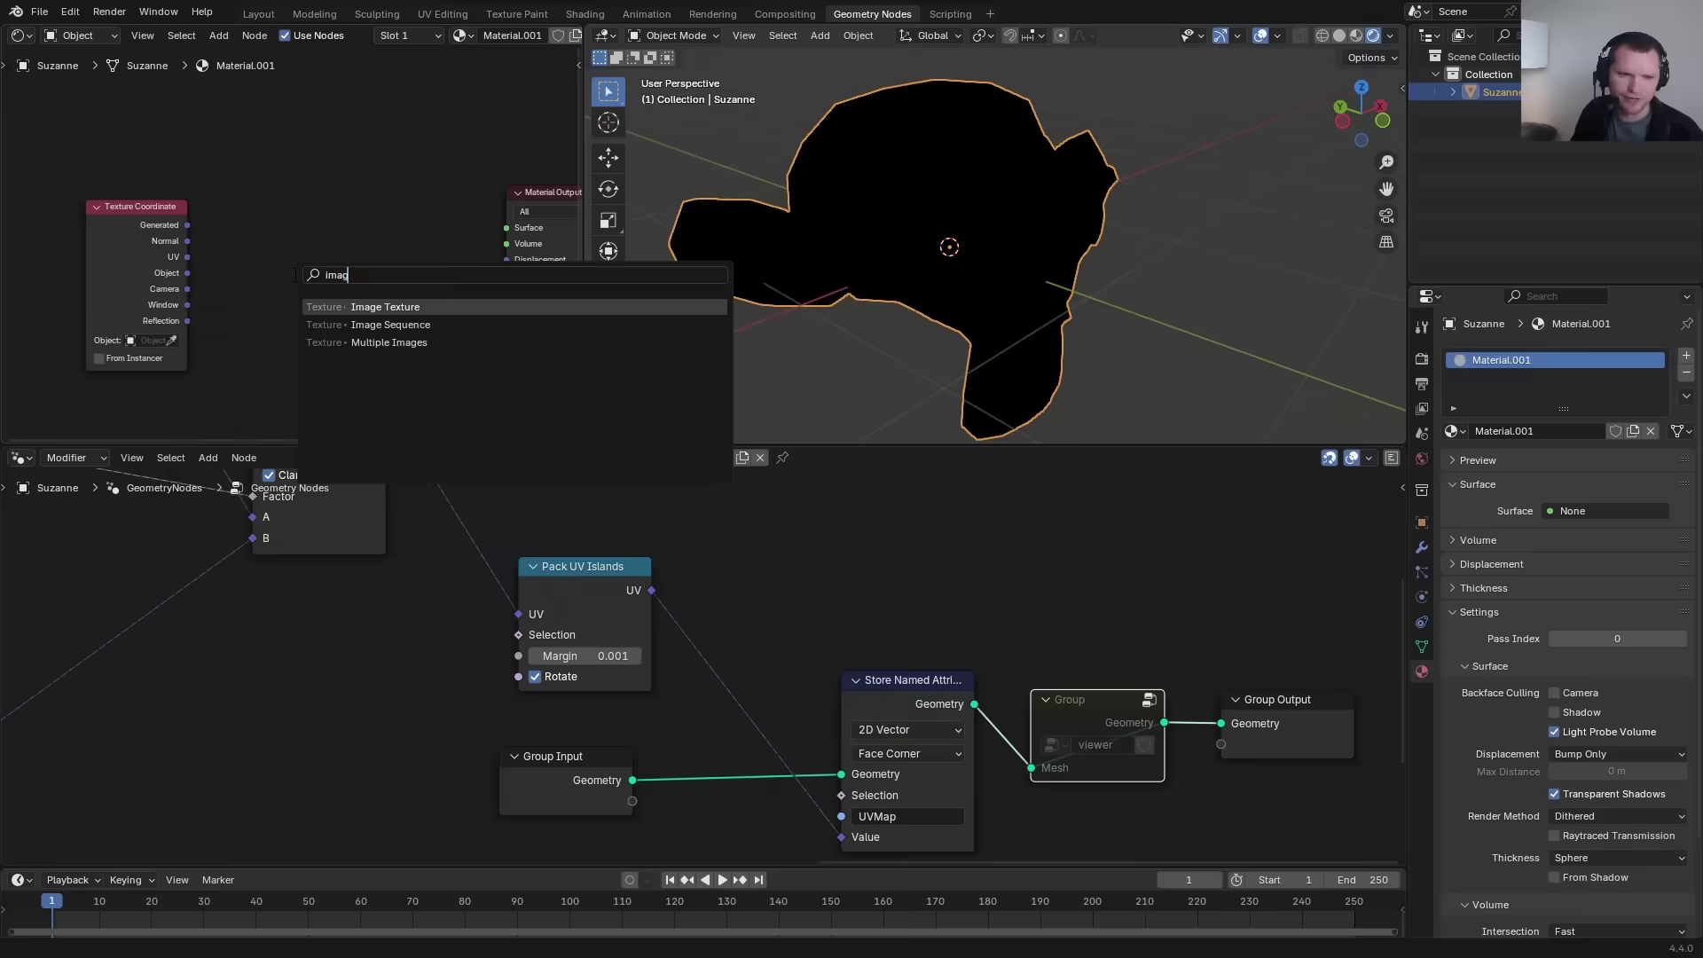
Switch back to Blender, add an Image Texture node to the material and load Dirt 00 seamless.jpg from the Desktop.
{"action": "key", "text": "Return"}
{"action": "left_click", "coordinate": [507, 357]}
{"action": "left_click", "coordinate": [753, 463]}
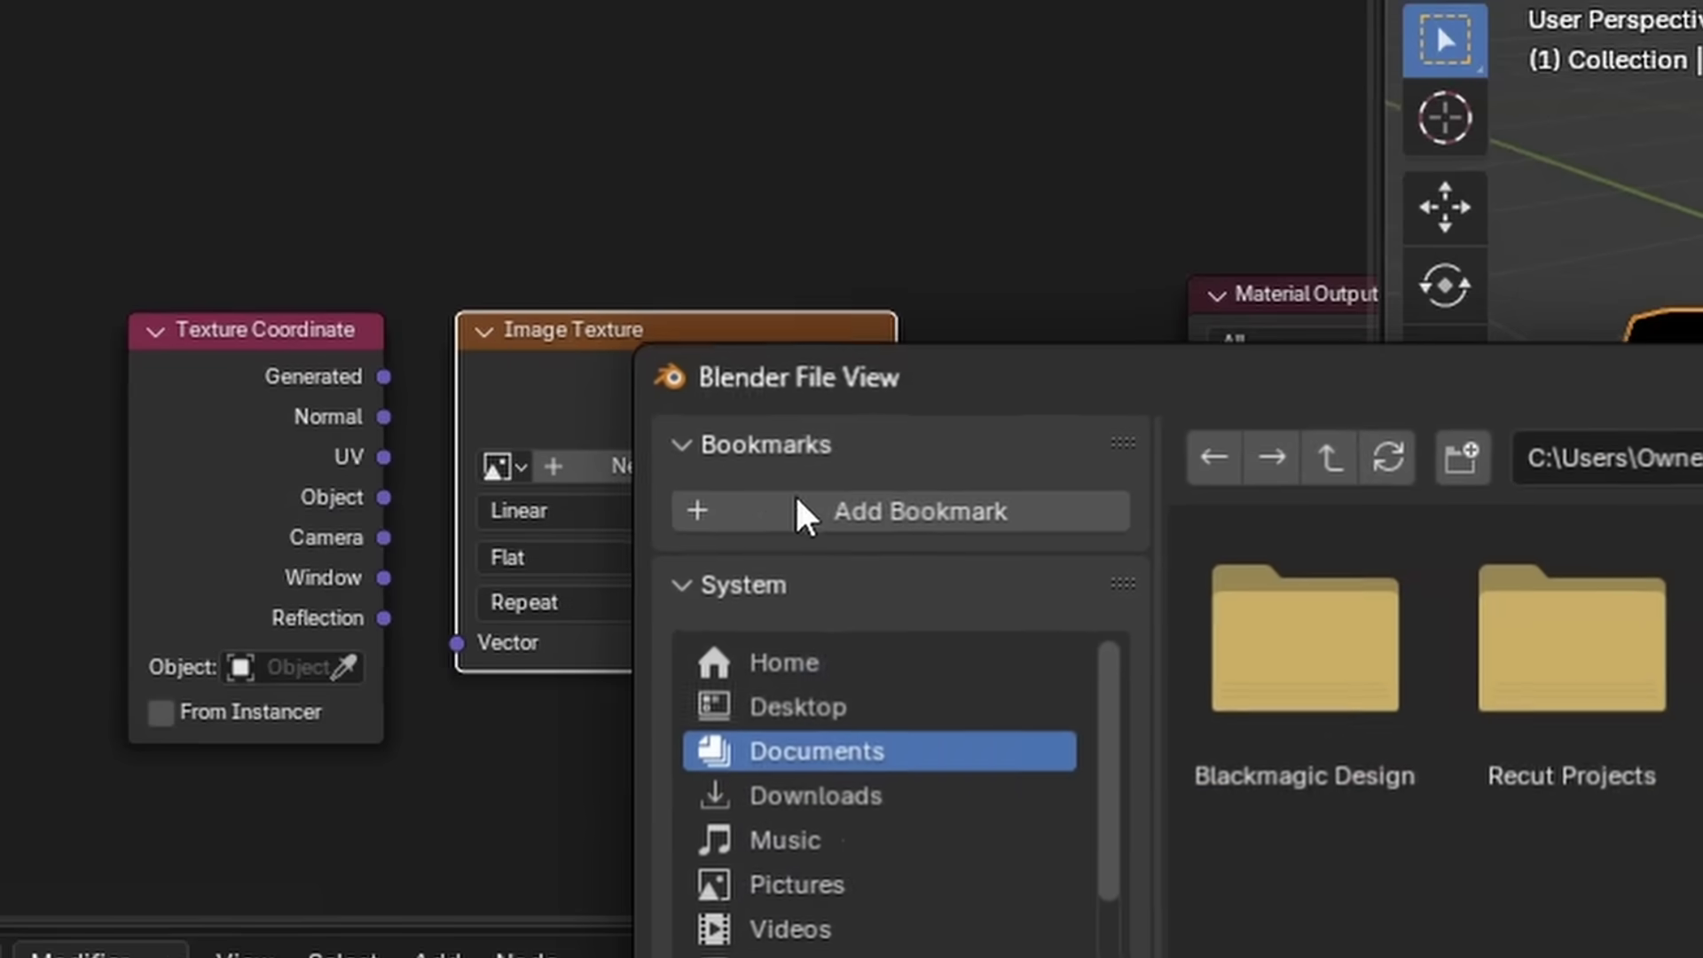
{"action": "left_click", "coordinate": [927, 709]}
{"action": "double_click", "coordinate": [1301, 933]}
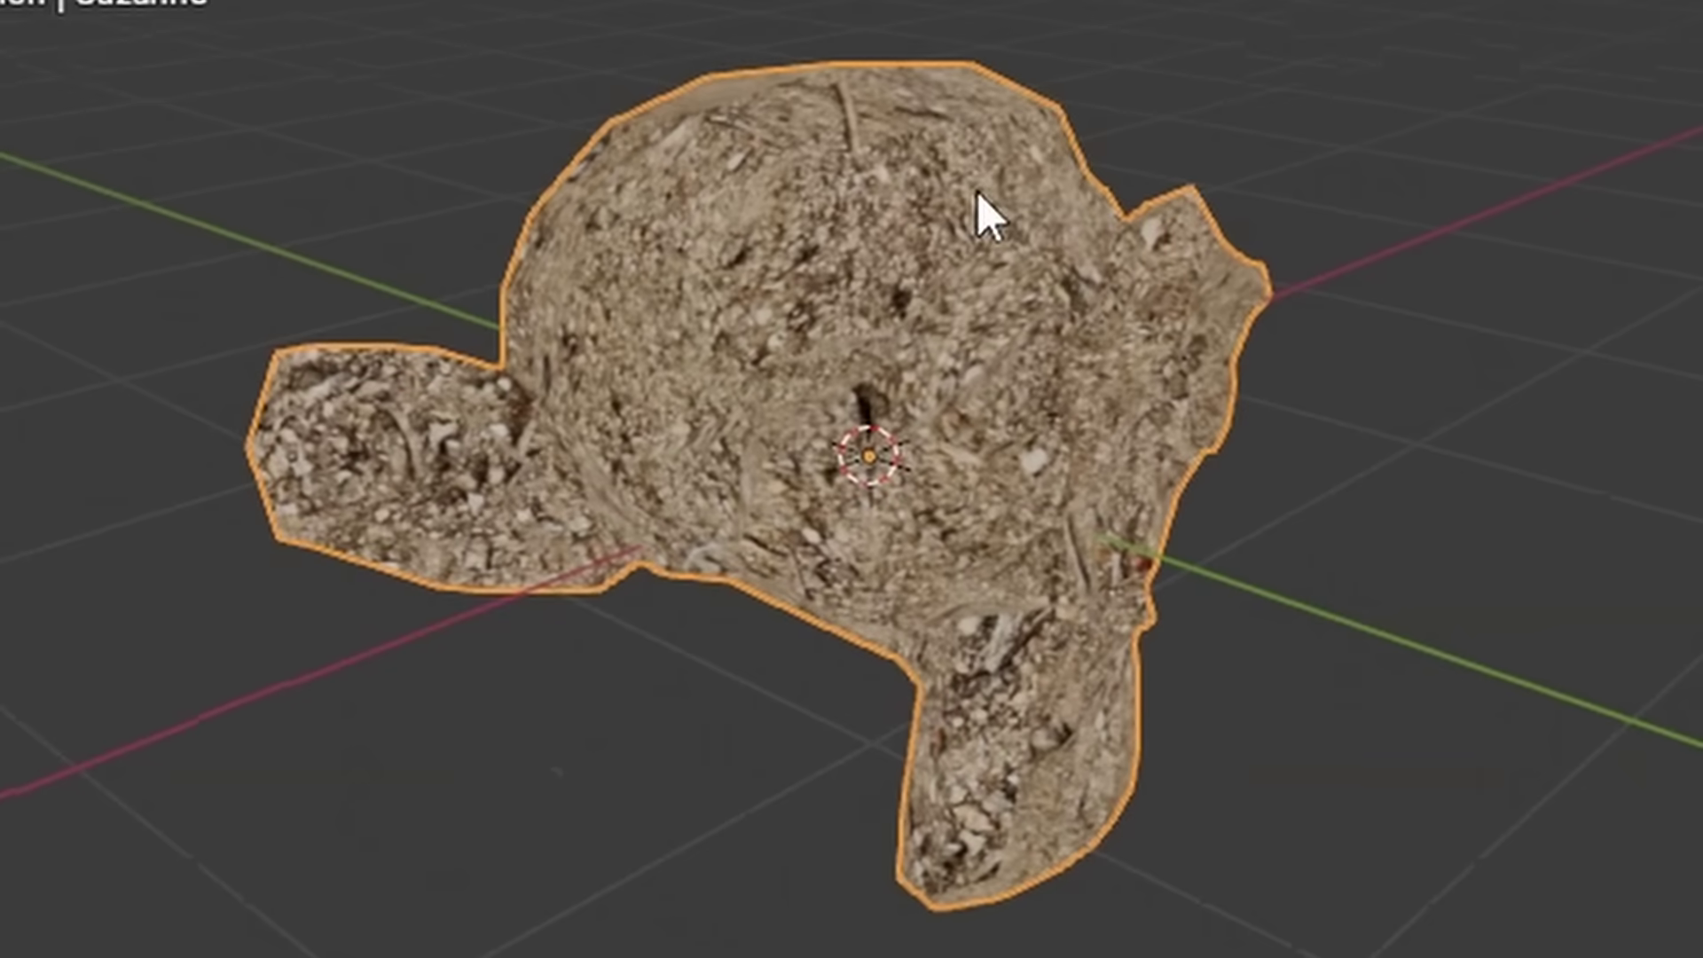
{"action": "middle_click_drag", "start_coordinate": [976, 188], "coordinate": [779, 285]}
Insert a Vector Math node between Pack UV Islands and the Value input of Store Named Attribute.
{"action": "key", "text": "shift+a"}
{"action": "type", "text": "vec"}
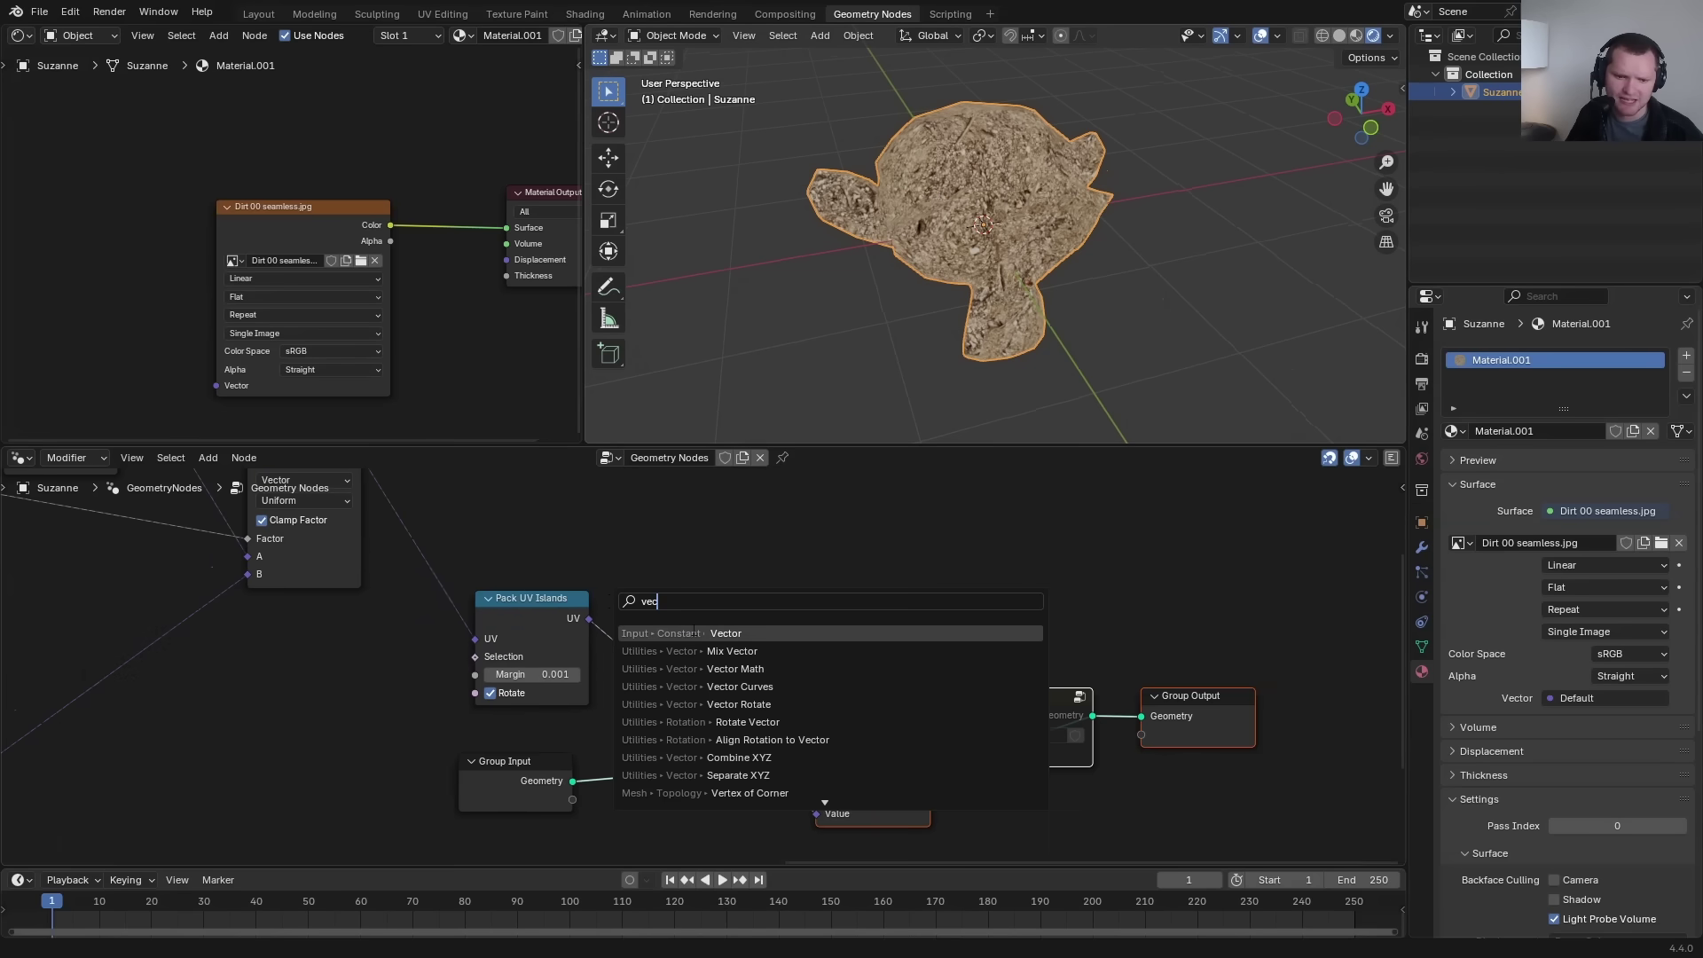
{"action": "key", "text": "Down"}
{"action": "key", "text": "Down"}
{"action": "key", "text": "Return"}
{"action": "left_click", "coordinate": [667, 626]}
Change the new Vector Math node's operation to Scale with a scale of 3.000 and check the denser dirt texture on Suzanne.
{"action": "left_click", "coordinate": [671, 642]}
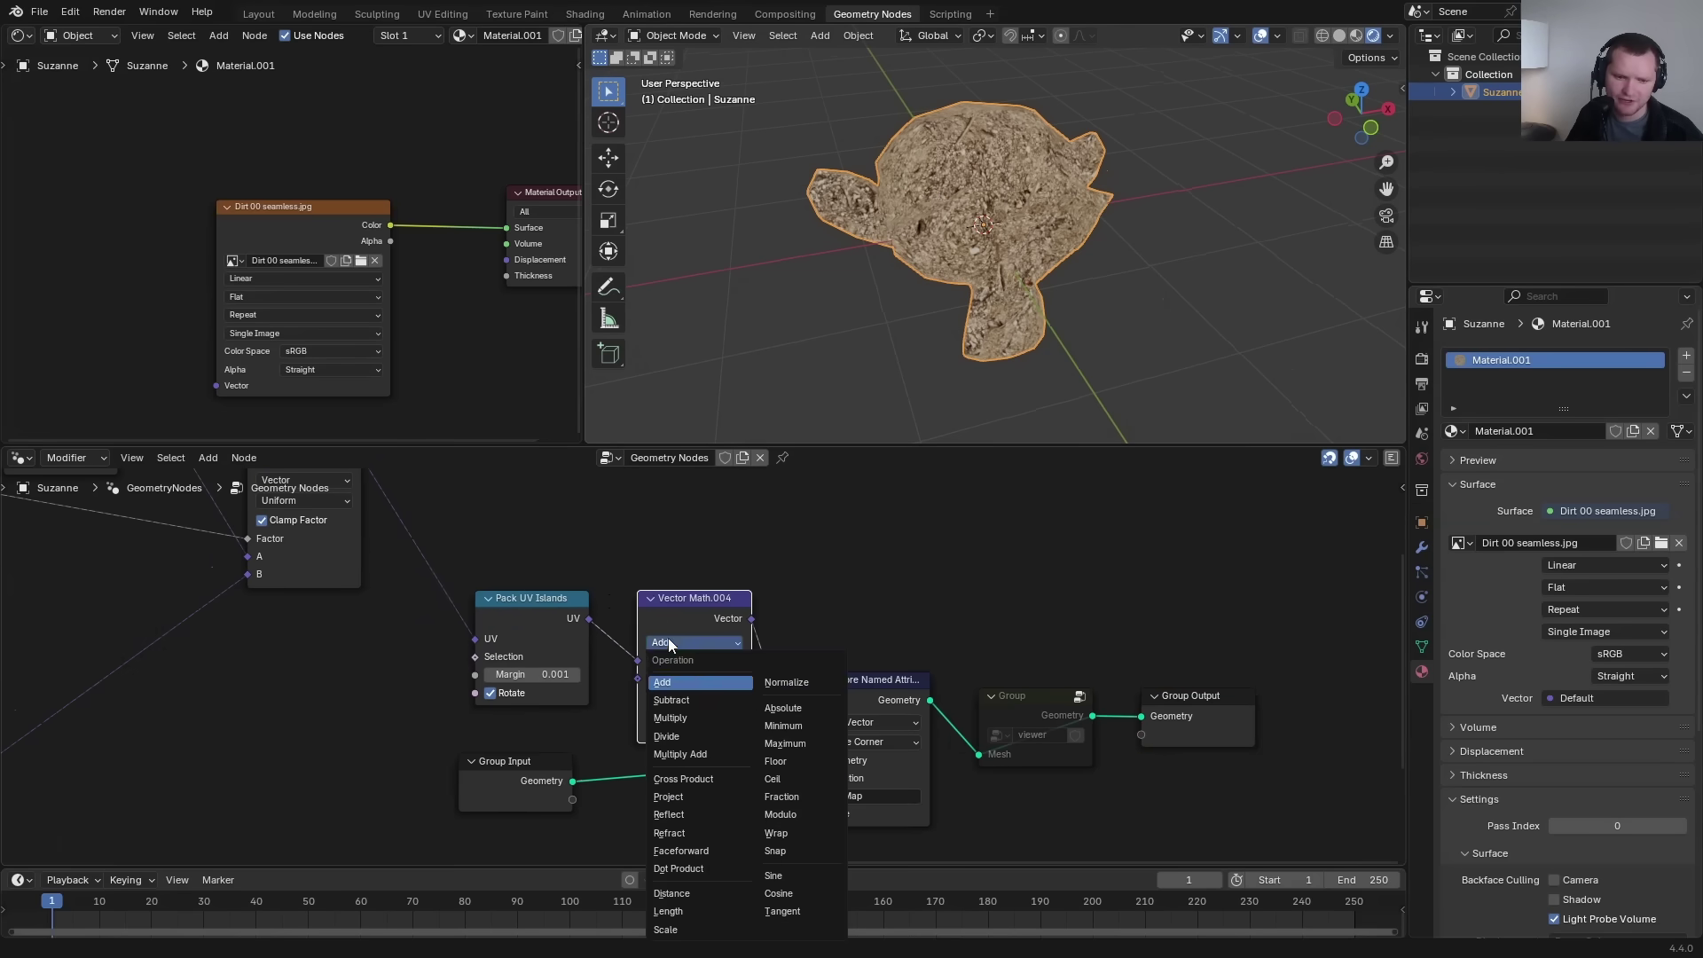
{"action": "left_click", "coordinate": [669, 927]}
{"action": "left_click_drag", "start_coordinate": [694, 678], "coordinate": [643, 679]}
{"action": "key", "text": "Return"}
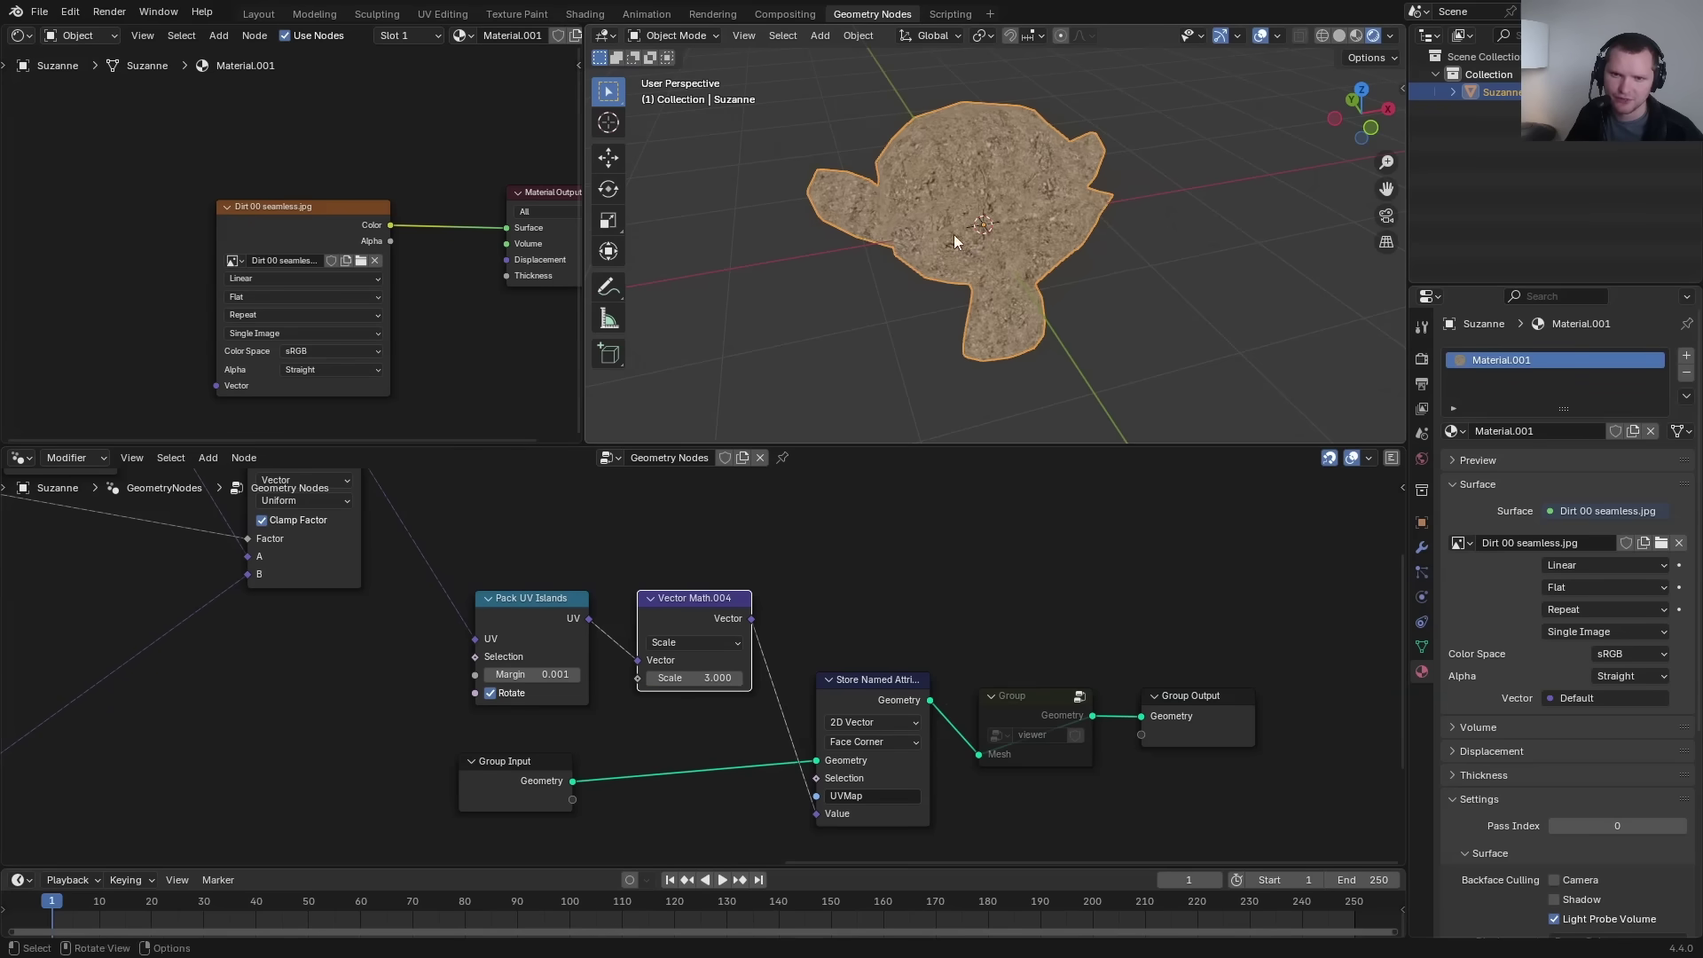
{"action": "mouse_move", "coordinate": [1065, 222]}
{"action": "middle_mouse_down"}
{"action": "mouse_move", "coordinate": [1152, 190]}
{"action": "mouse_move", "coordinate": [1127, 104]}
{"action": "mouse_move", "coordinate": [859, 152]}
{"action": "mouse_move", "coordinate": [966, 293]}
{"action": "mouse_move", "coordinate": [1033, 230]}
{"action": "middle_mouse_up"}
Go to the Layout workspace, remove Suzanne's existing geometry nodes modifier and add the UV+ modifier from the Genie add-on.
{"action": "left_click", "coordinate": [270, 14]}
{"action": "scroll", "coordinate": [784, 348], "scroll_direction": "up", "scroll_amount": 2}
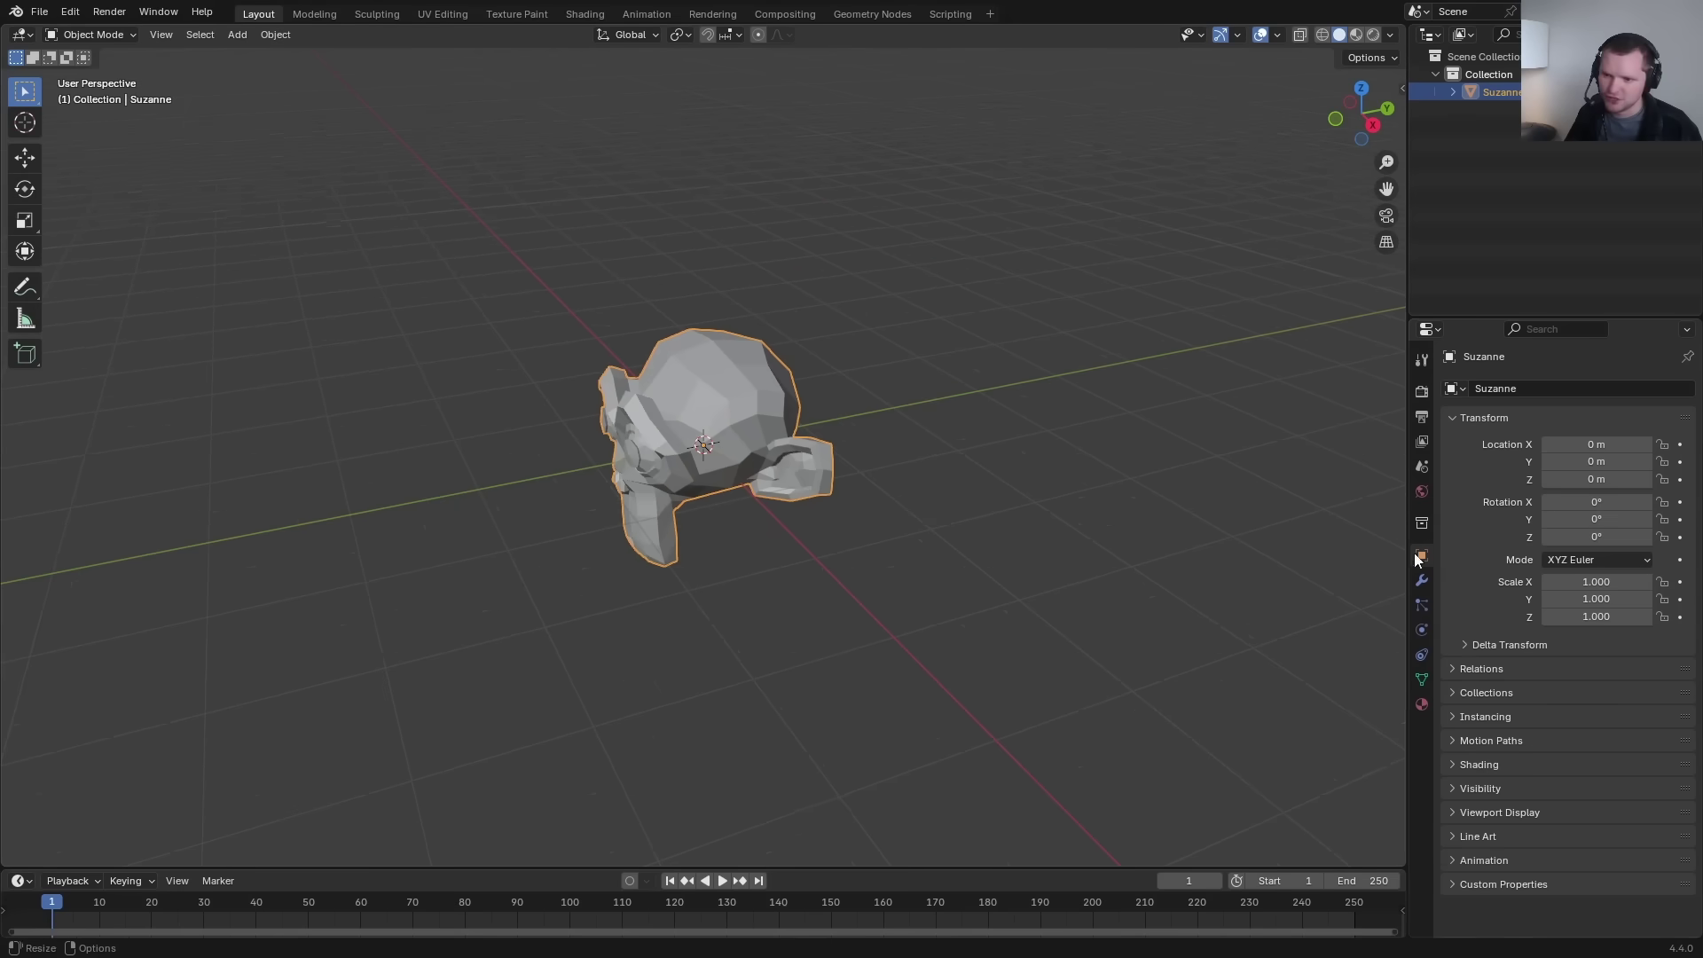
{"action": "left_click", "coordinate": [1421, 580]}
{"action": "left_click", "coordinate": [1654, 416]}
{"action": "key", "text": "n"}
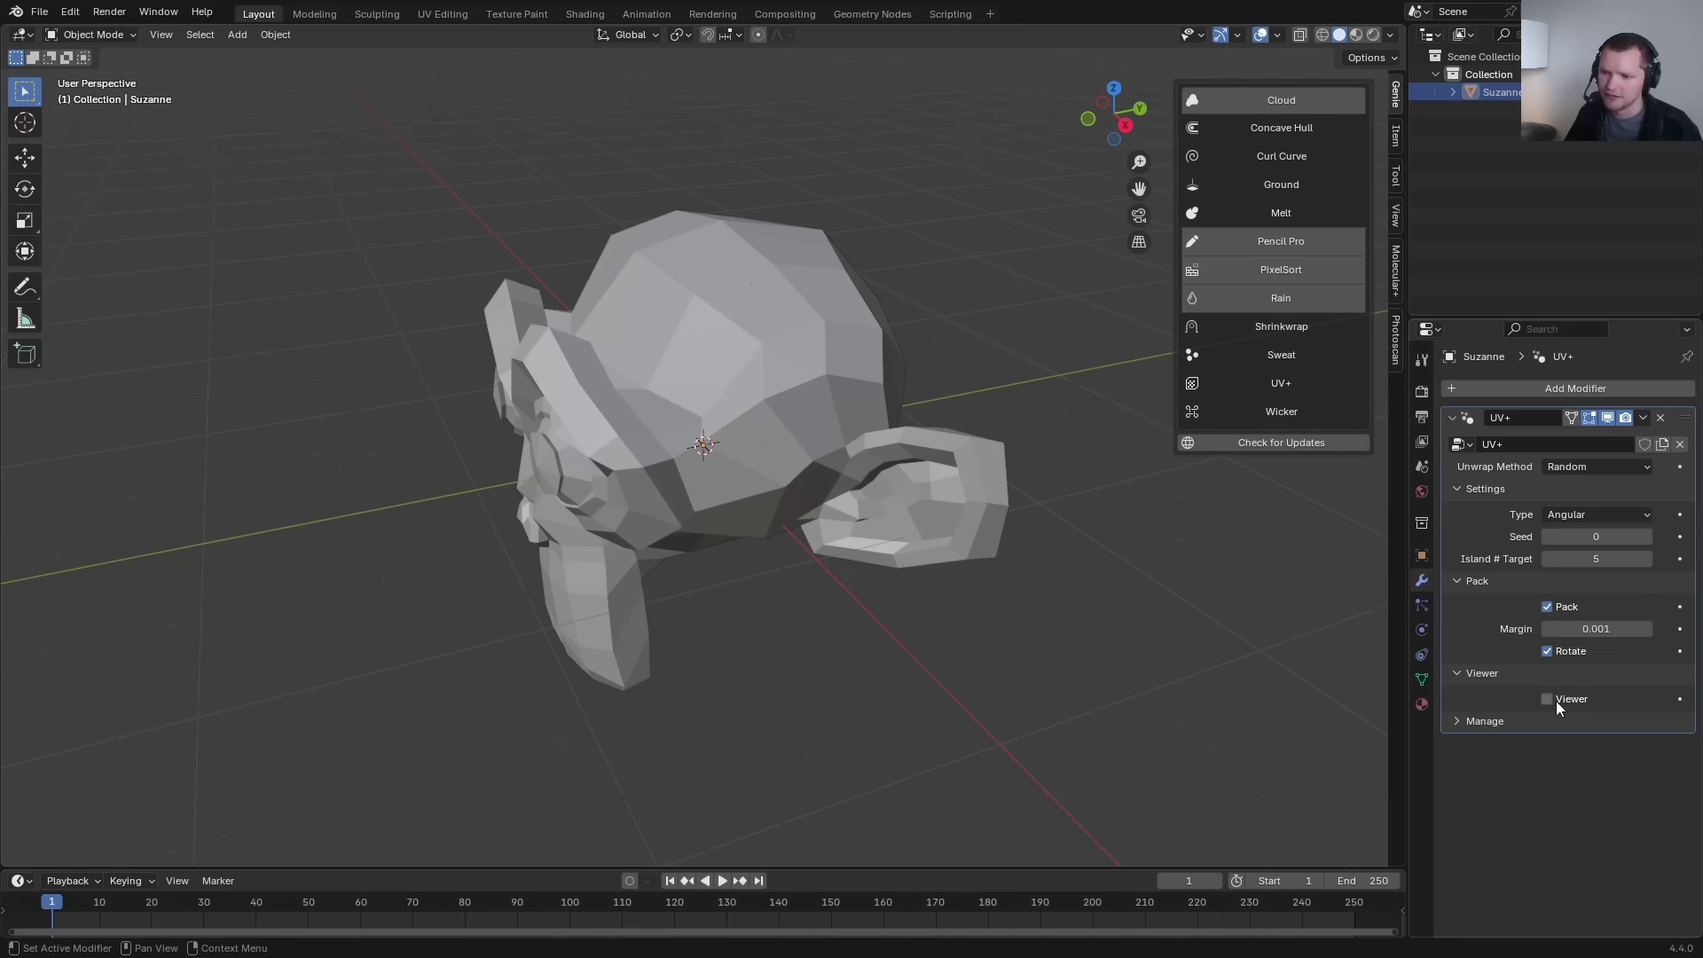
Enable Viewer and Statistics in the UV+ modifier and view the unwrapped islands from the top.
{"action": "left_click", "coordinate": [1554, 701]}
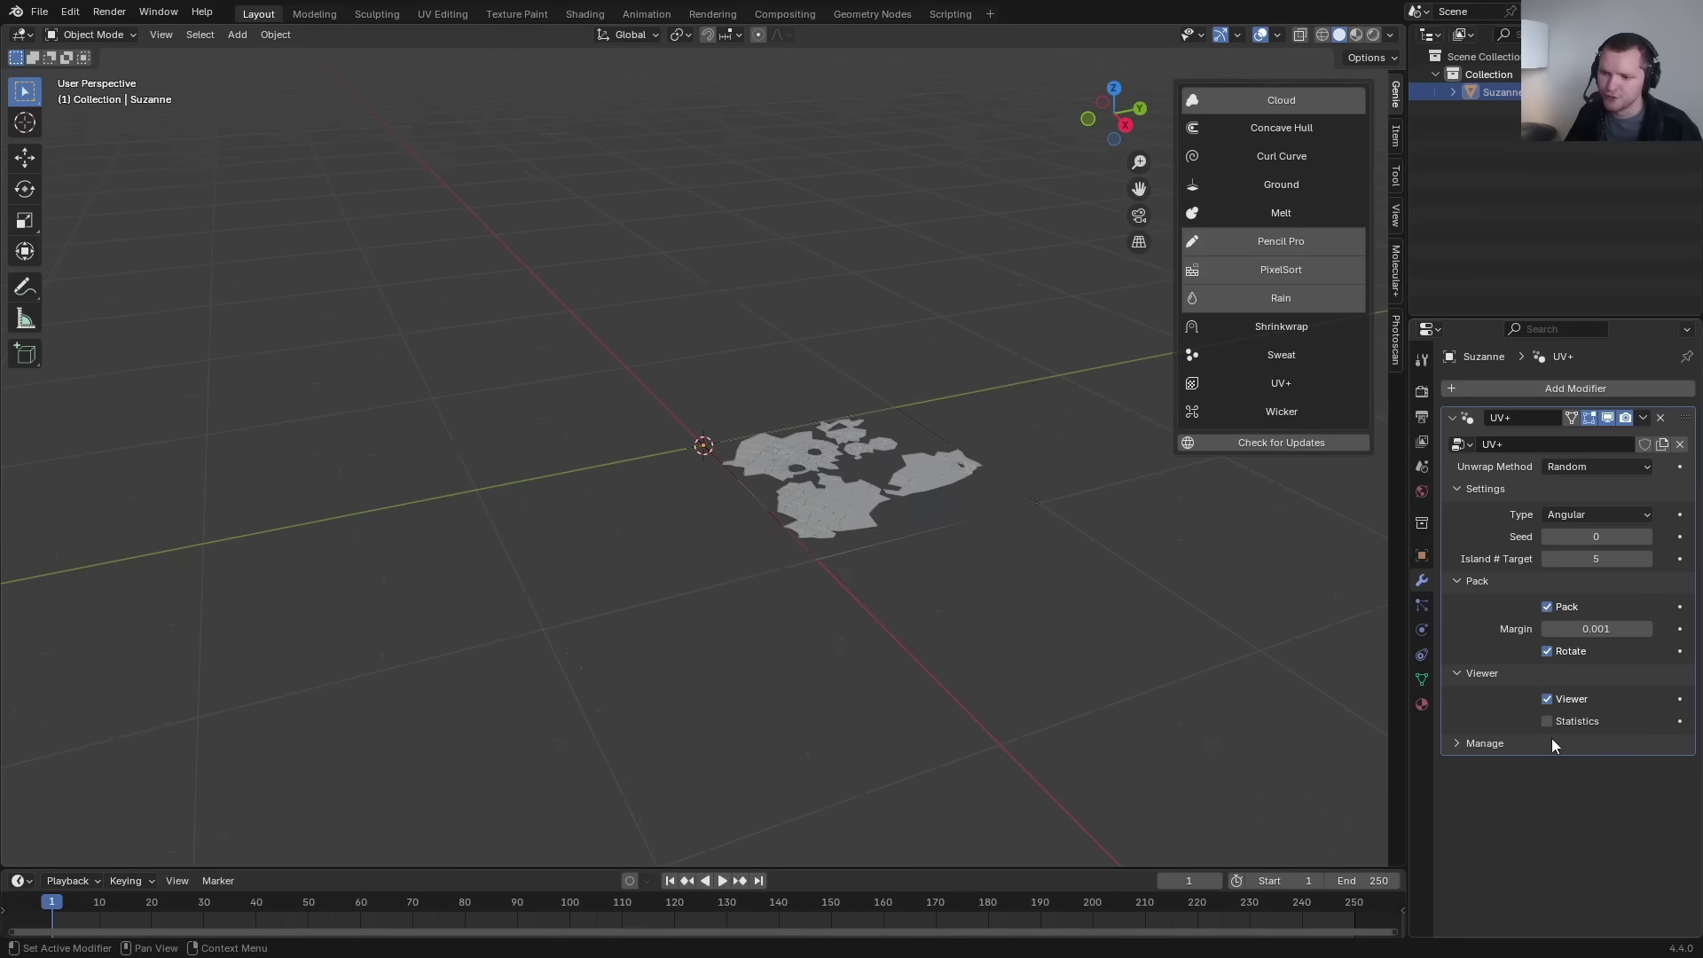
{"action": "left_click", "coordinate": [1112, 89]}
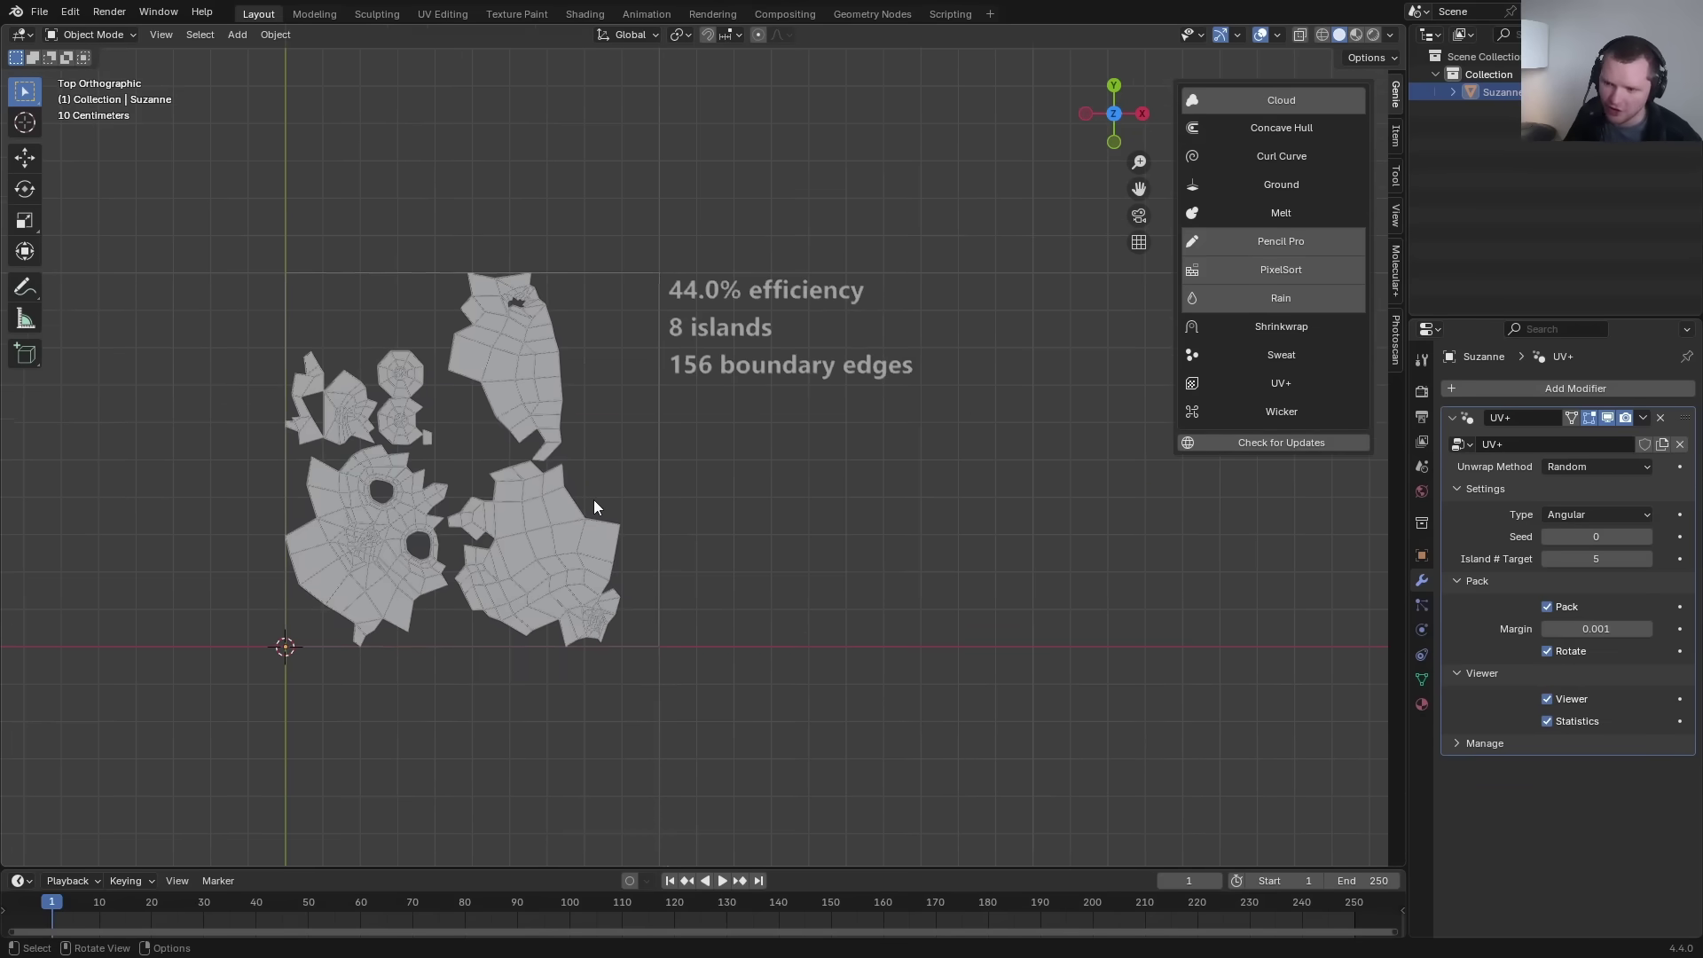
{"action": "scroll", "coordinate": [710, 430], "scroll_direction": "up", "scroll_amount": 1}
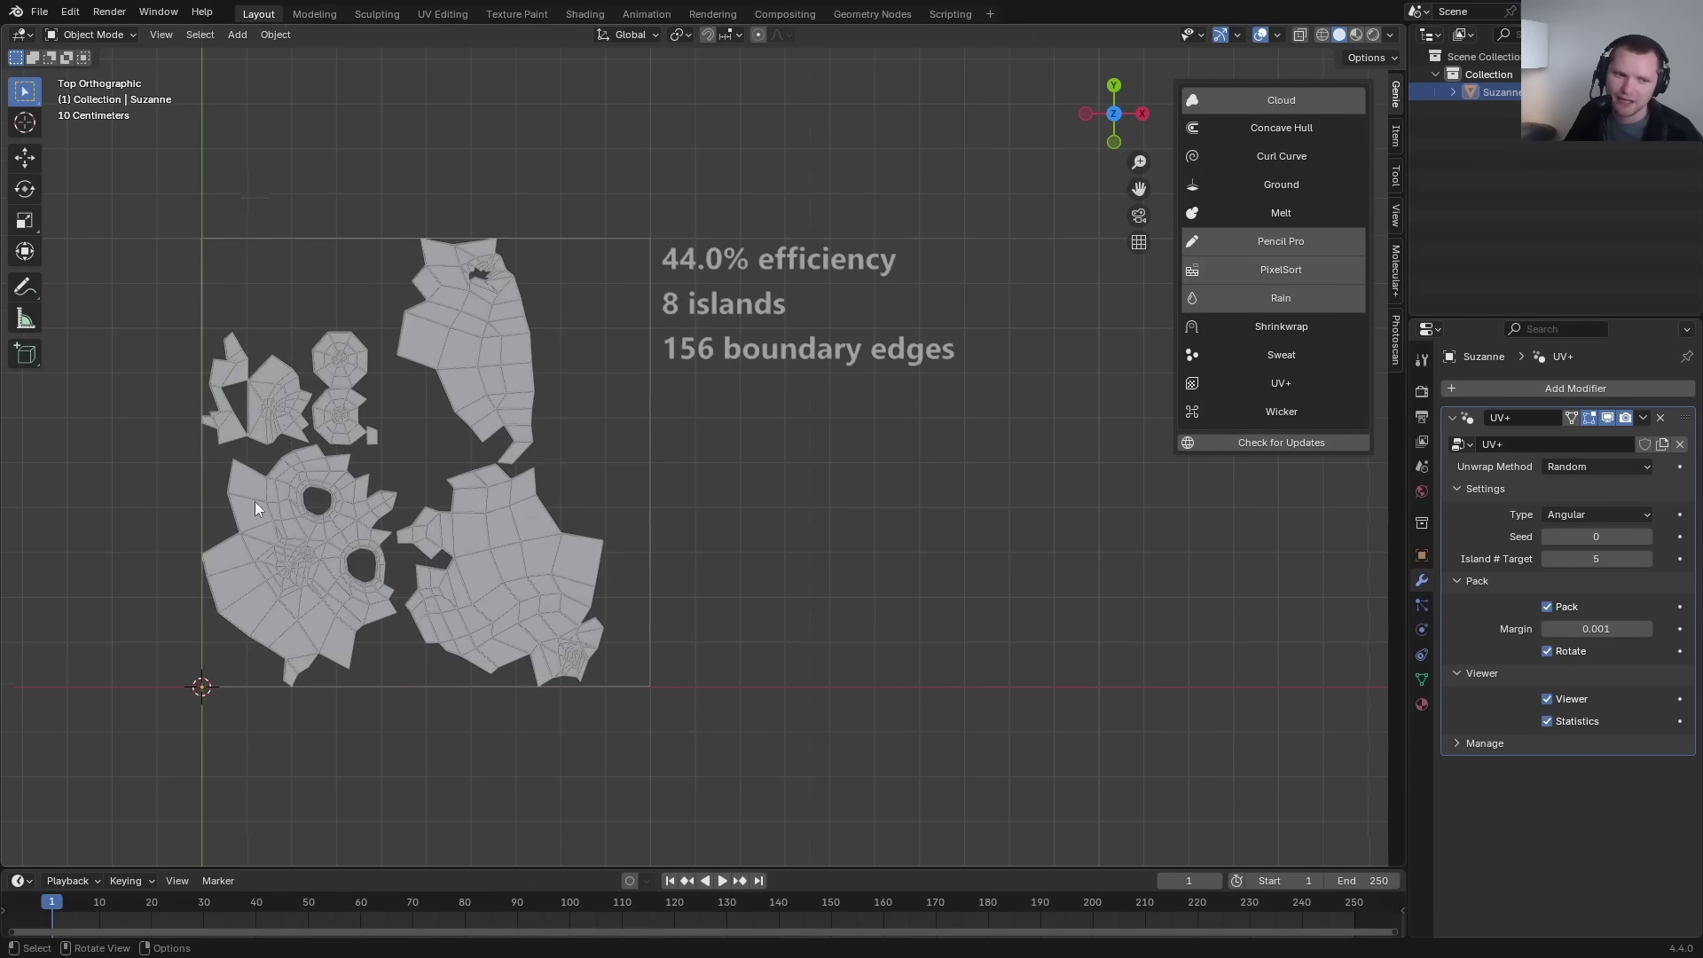
Set the UV+ unwrap method to Edge Angle with an angle of 45.
{"action": "left_click", "coordinate": [1597, 466]}
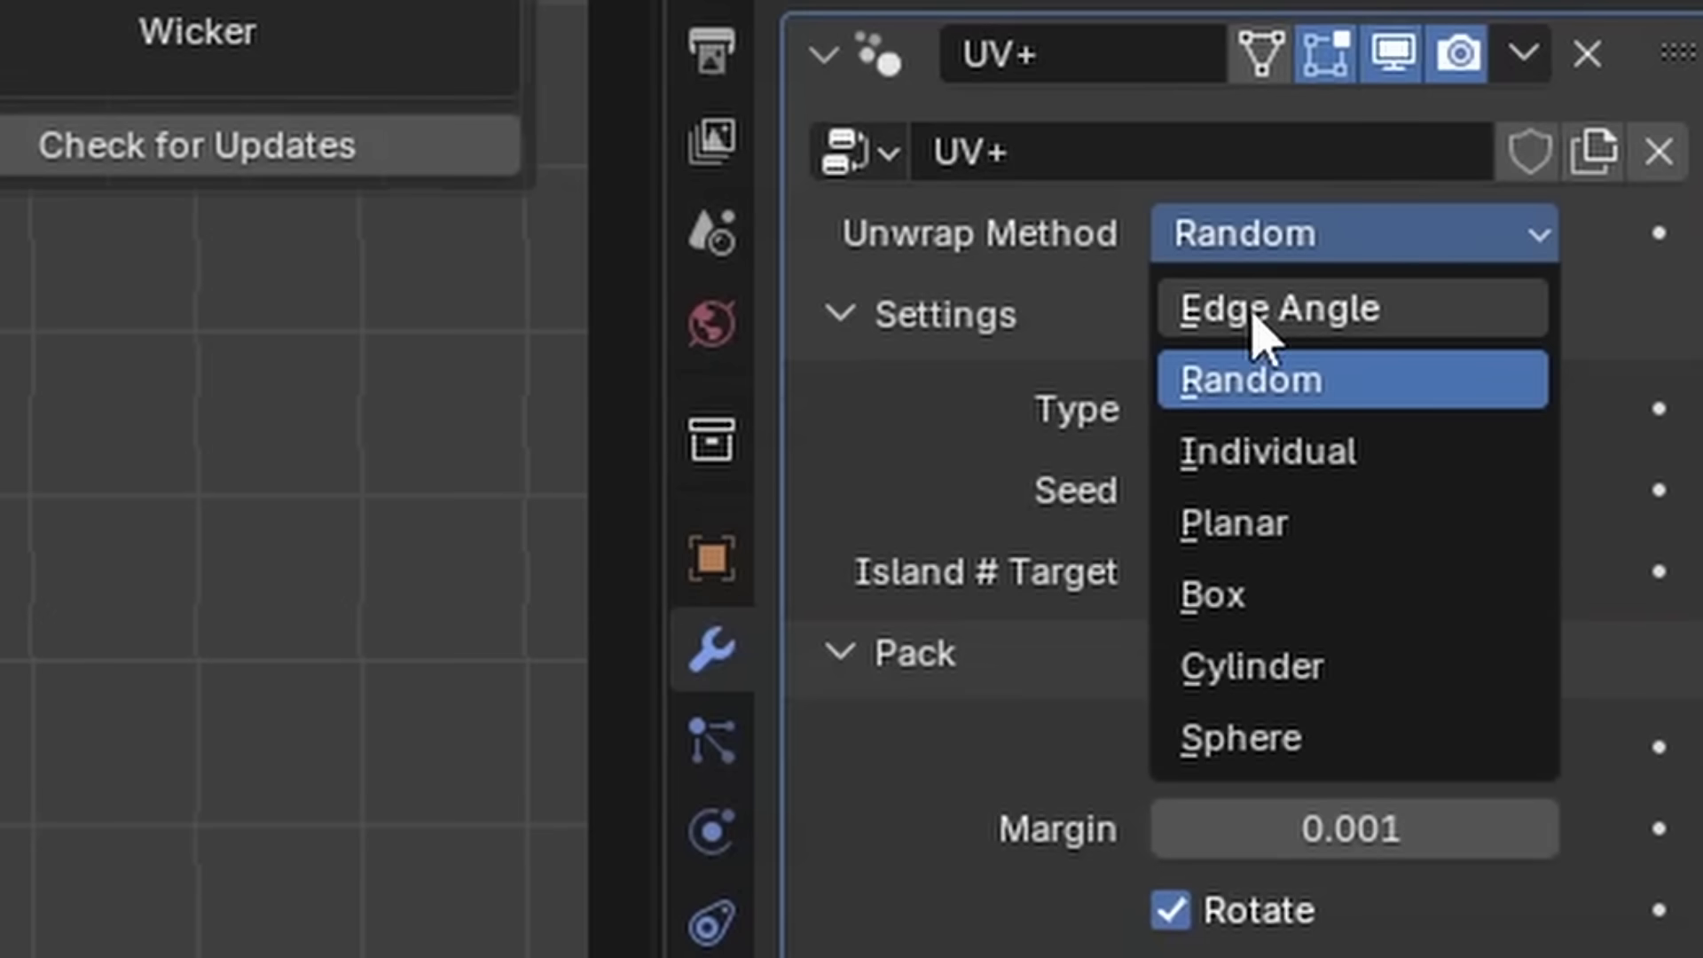
{"action": "left_click", "coordinate": [1254, 318]}
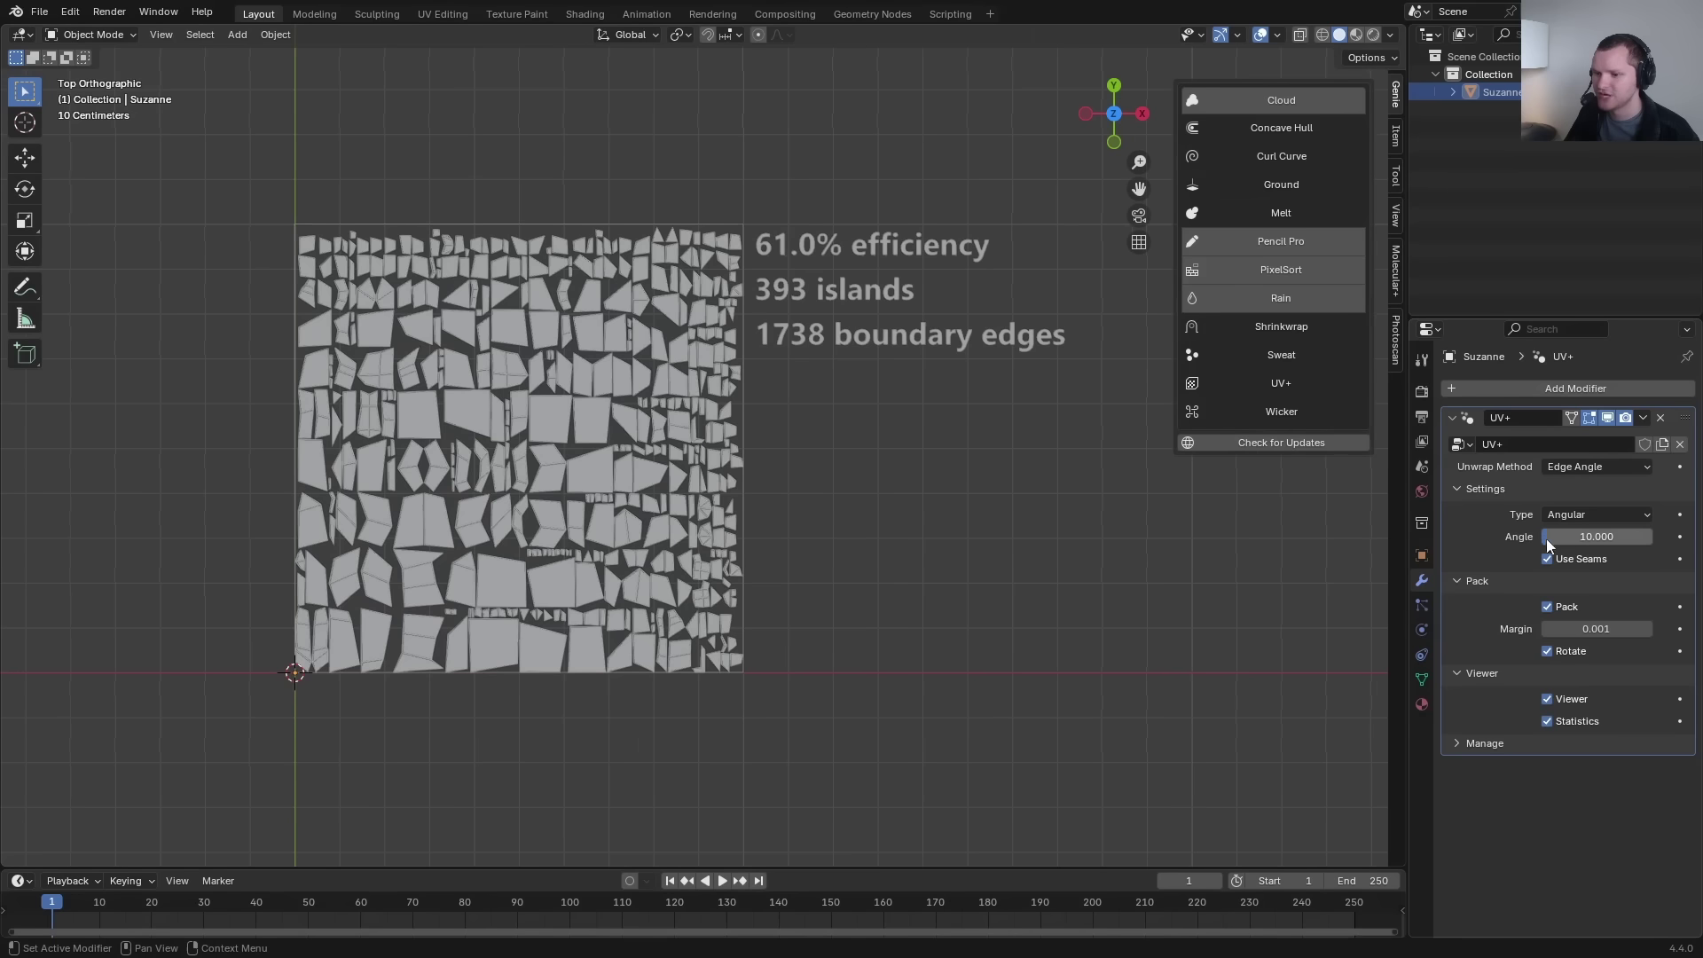
{"action": "type", "text": "30"}
{"action": "key", "text": "Return"}
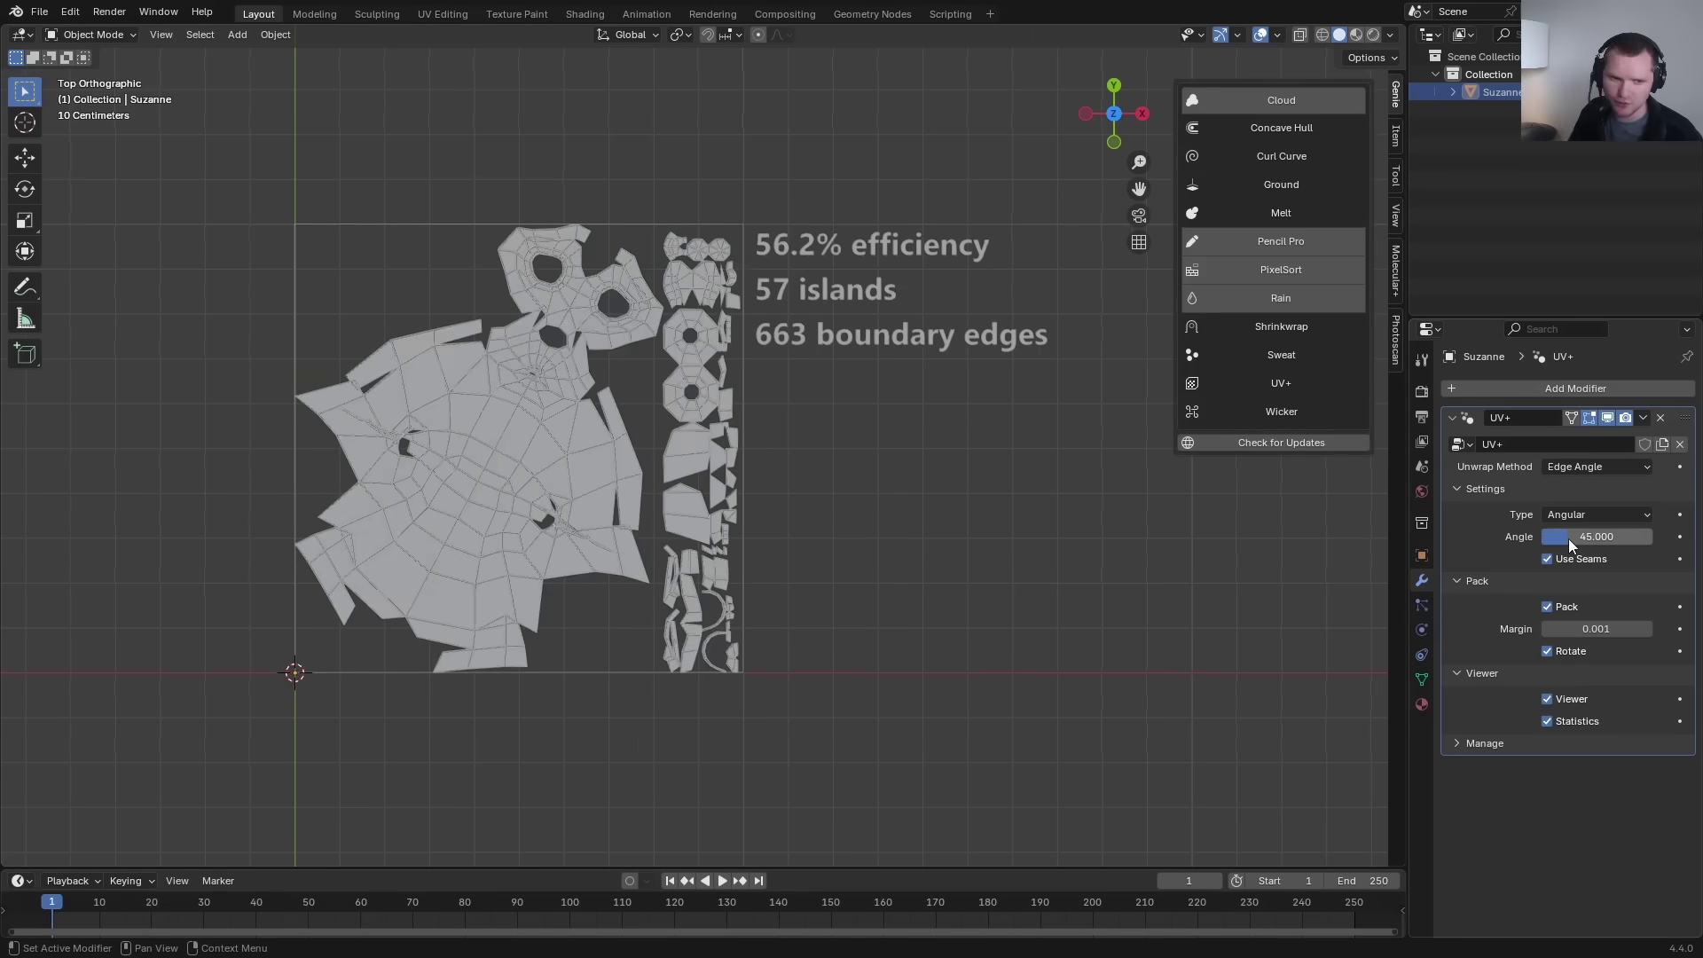
Switch the unwrap method to Planar and try the Y and Z planar axes.
{"action": "left_click", "coordinate": [1602, 468]}
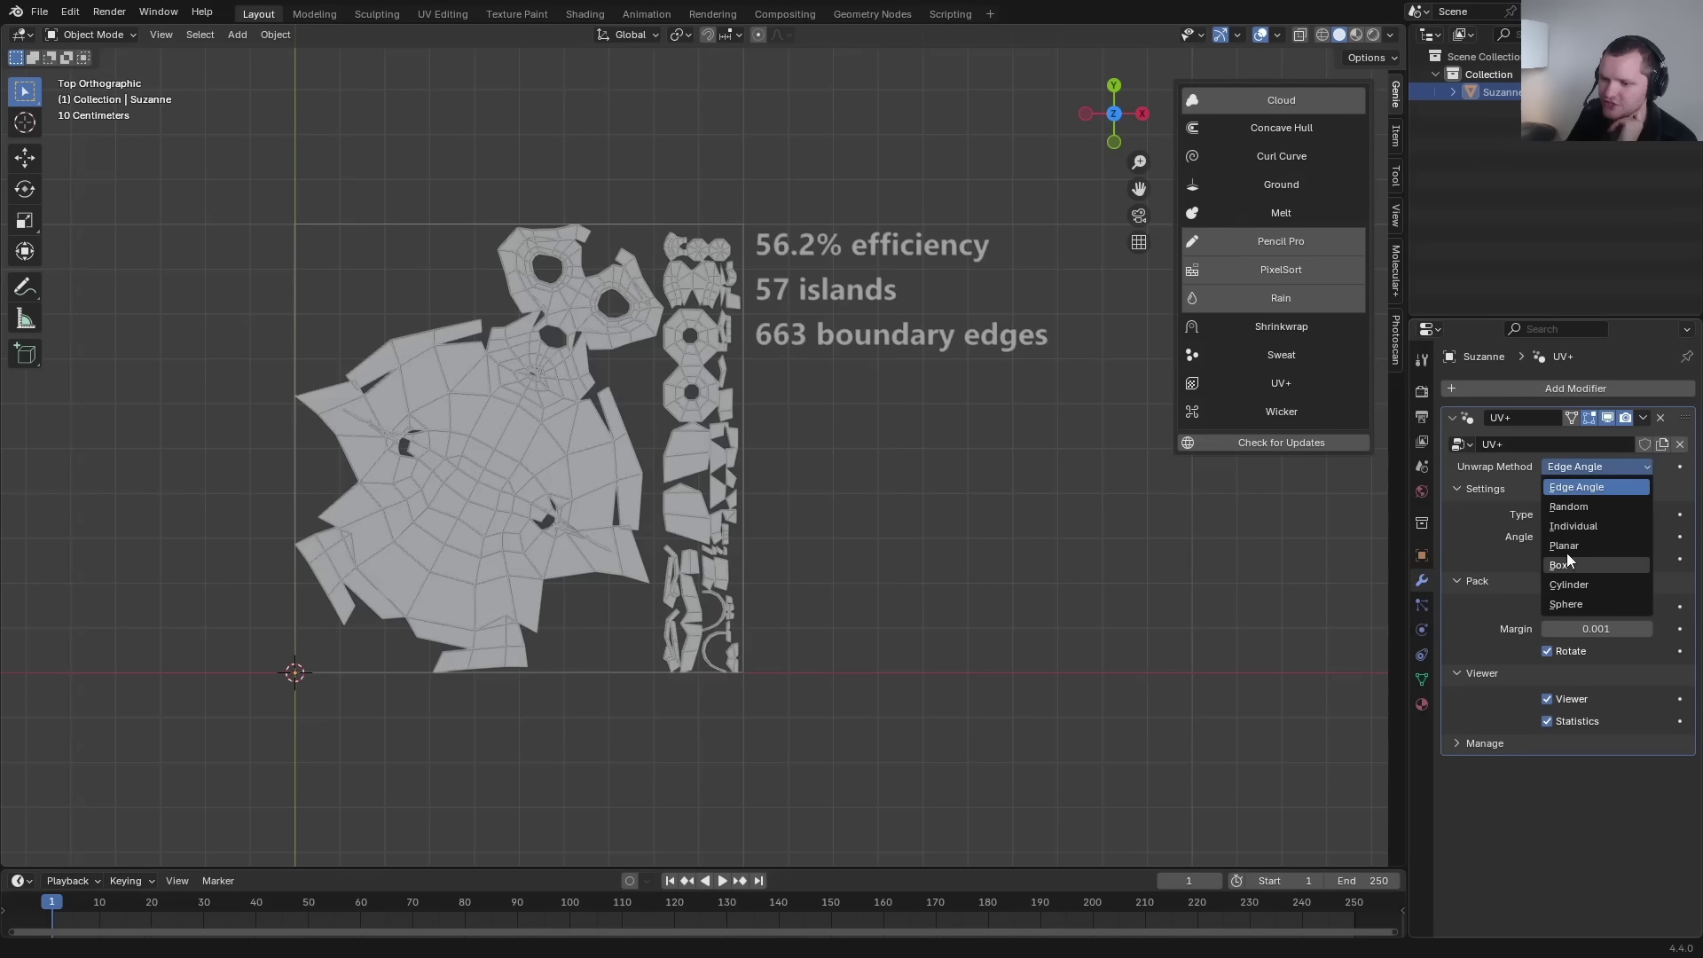
{"action": "left_click", "coordinate": [1246, 530]}
{"action": "left_click", "coordinate": [1576, 516]}
{"action": "left_click", "coordinate": [1577, 533]}
{"action": "left_click", "coordinate": [1573, 513]}
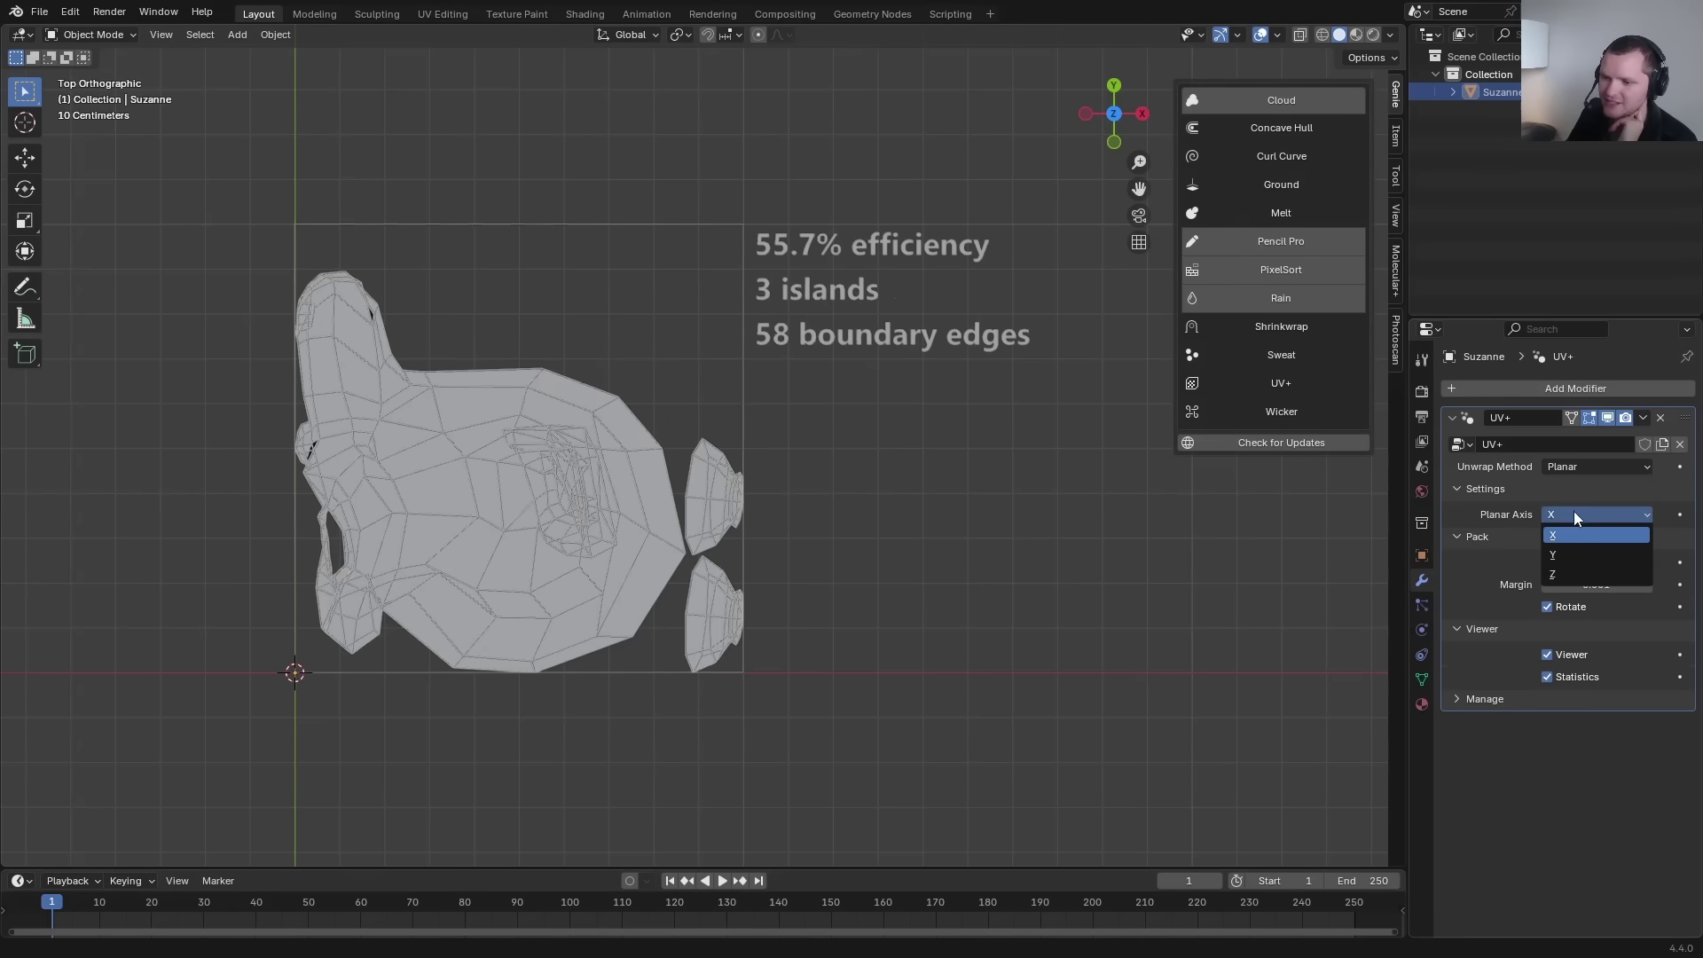
{"action": "left_click", "coordinate": [1573, 554]}
{"action": "left_click", "coordinate": [1571, 516]}
{"action": "left_click", "coordinate": [1577, 572]}
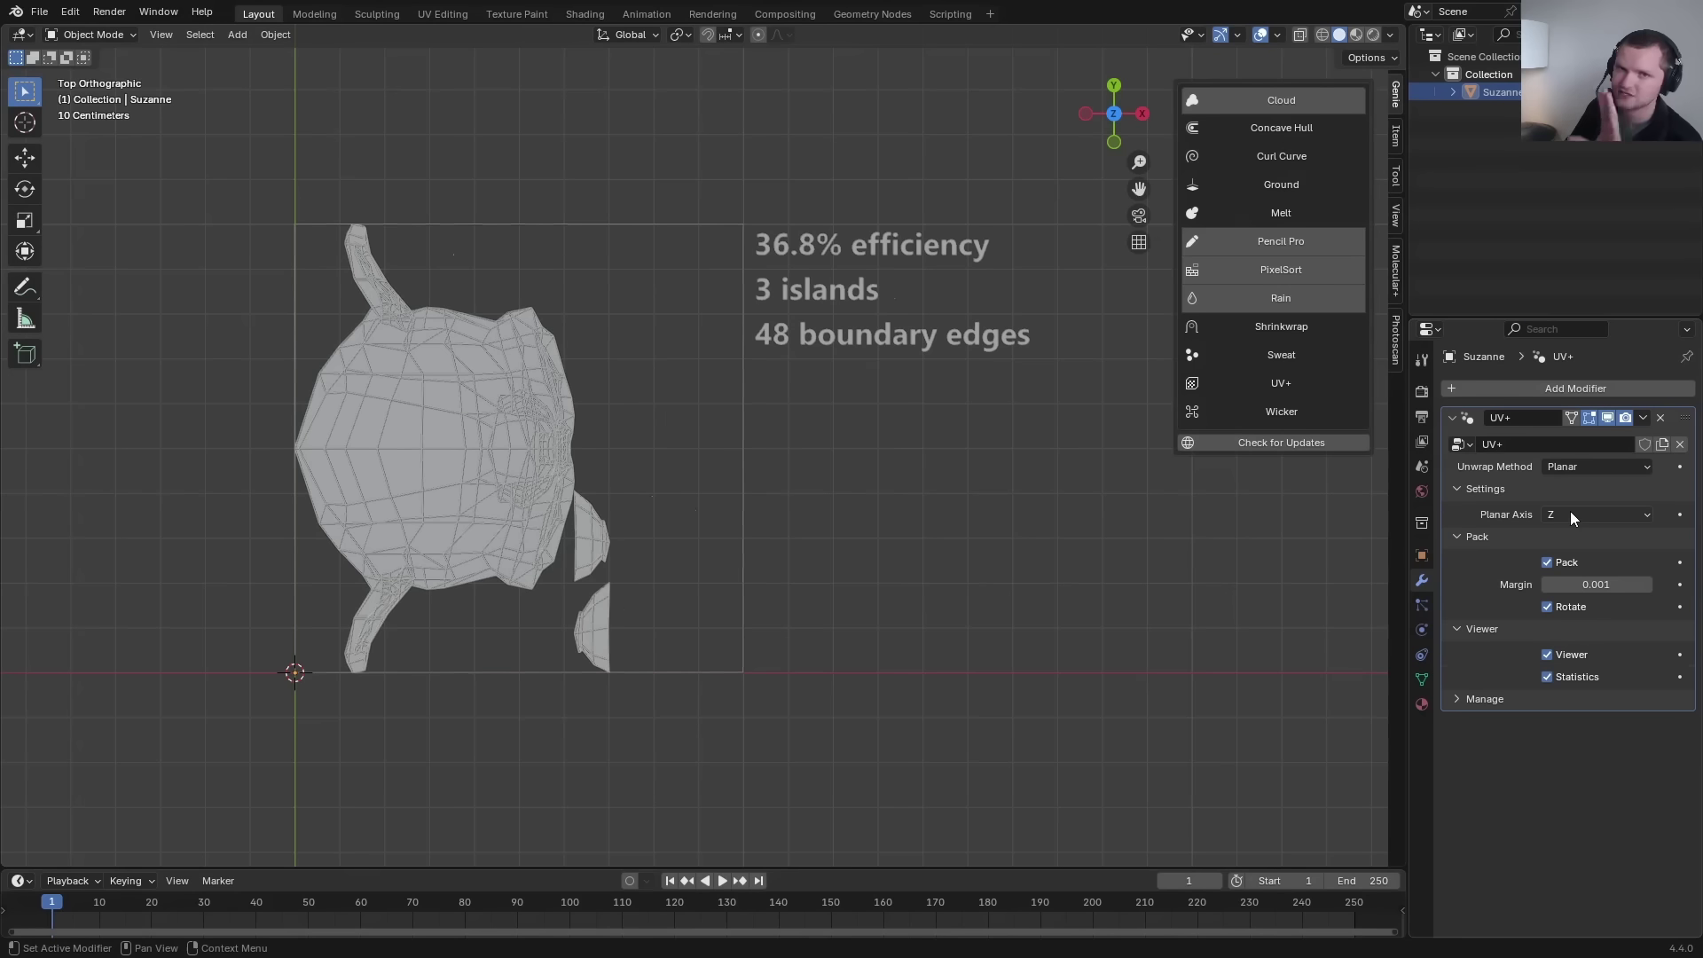
Set the unwrap method to Random and raise the seed step by step to 13, comparing the island layouts.
{"action": "left_click", "coordinate": [1615, 463]}
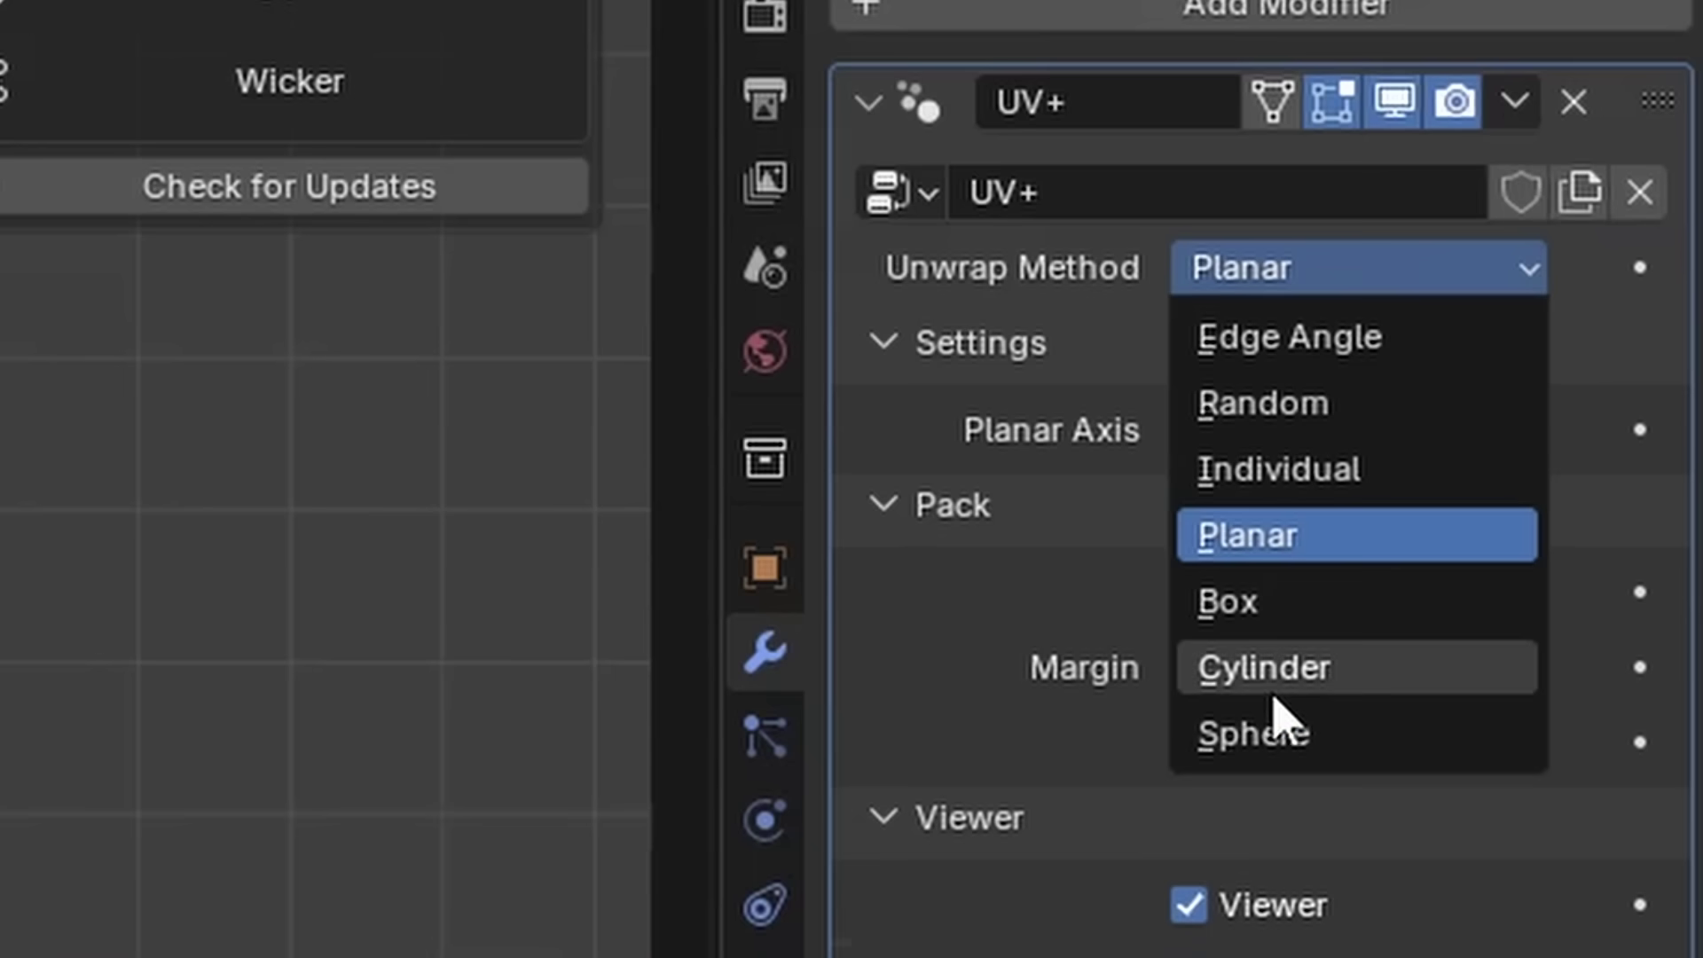
{"action": "left_click", "coordinate": [1339, 417]}
{"action": "left_click", "coordinate": [1530, 516]}
{"action": "left_click", "coordinate": [1531, 517]}
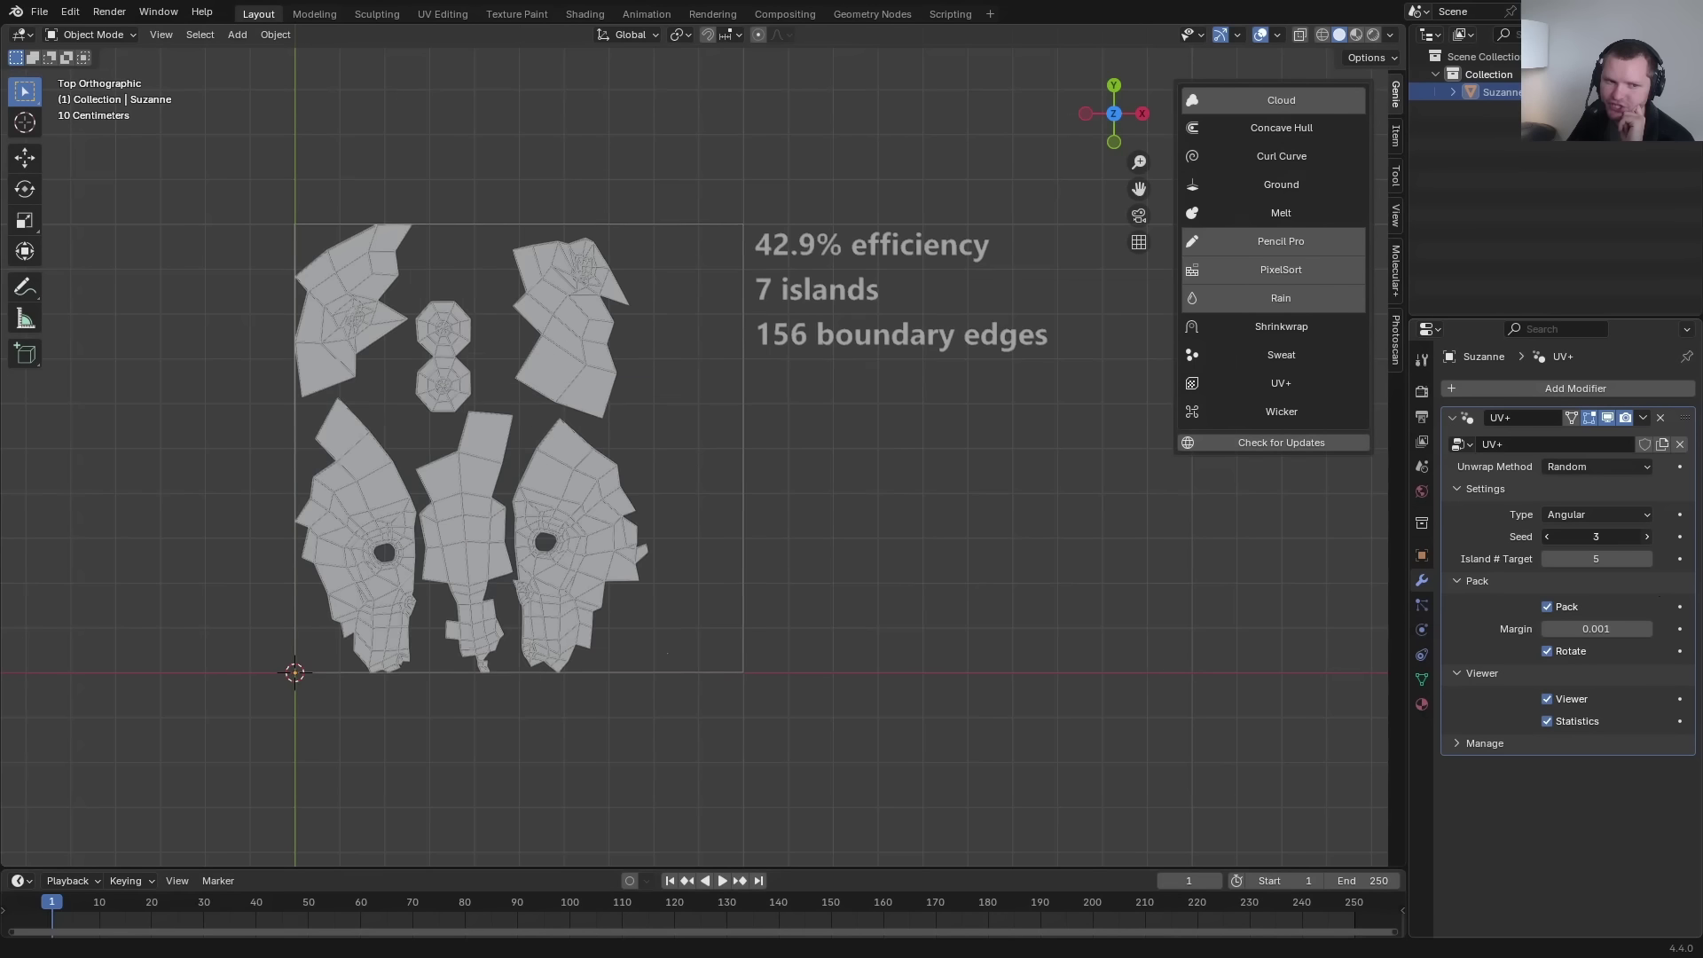
{"action": "left_click", "coordinate": [1531, 516]}
{"action": "left_click", "coordinate": [1530, 516]}
{"action": "left_click", "coordinate": [1531, 516]}
{"action": "left_click", "coordinate": [1530, 516]}
{"action": "left_click", "coordinate": [1531, 517]}
{"action": "left_click", "coordinate": [1531, 516]}
{"action": "left_click", "coordinate": [1647, 536]}
{"action": "left_click", "coordinate": [1646, 536]}
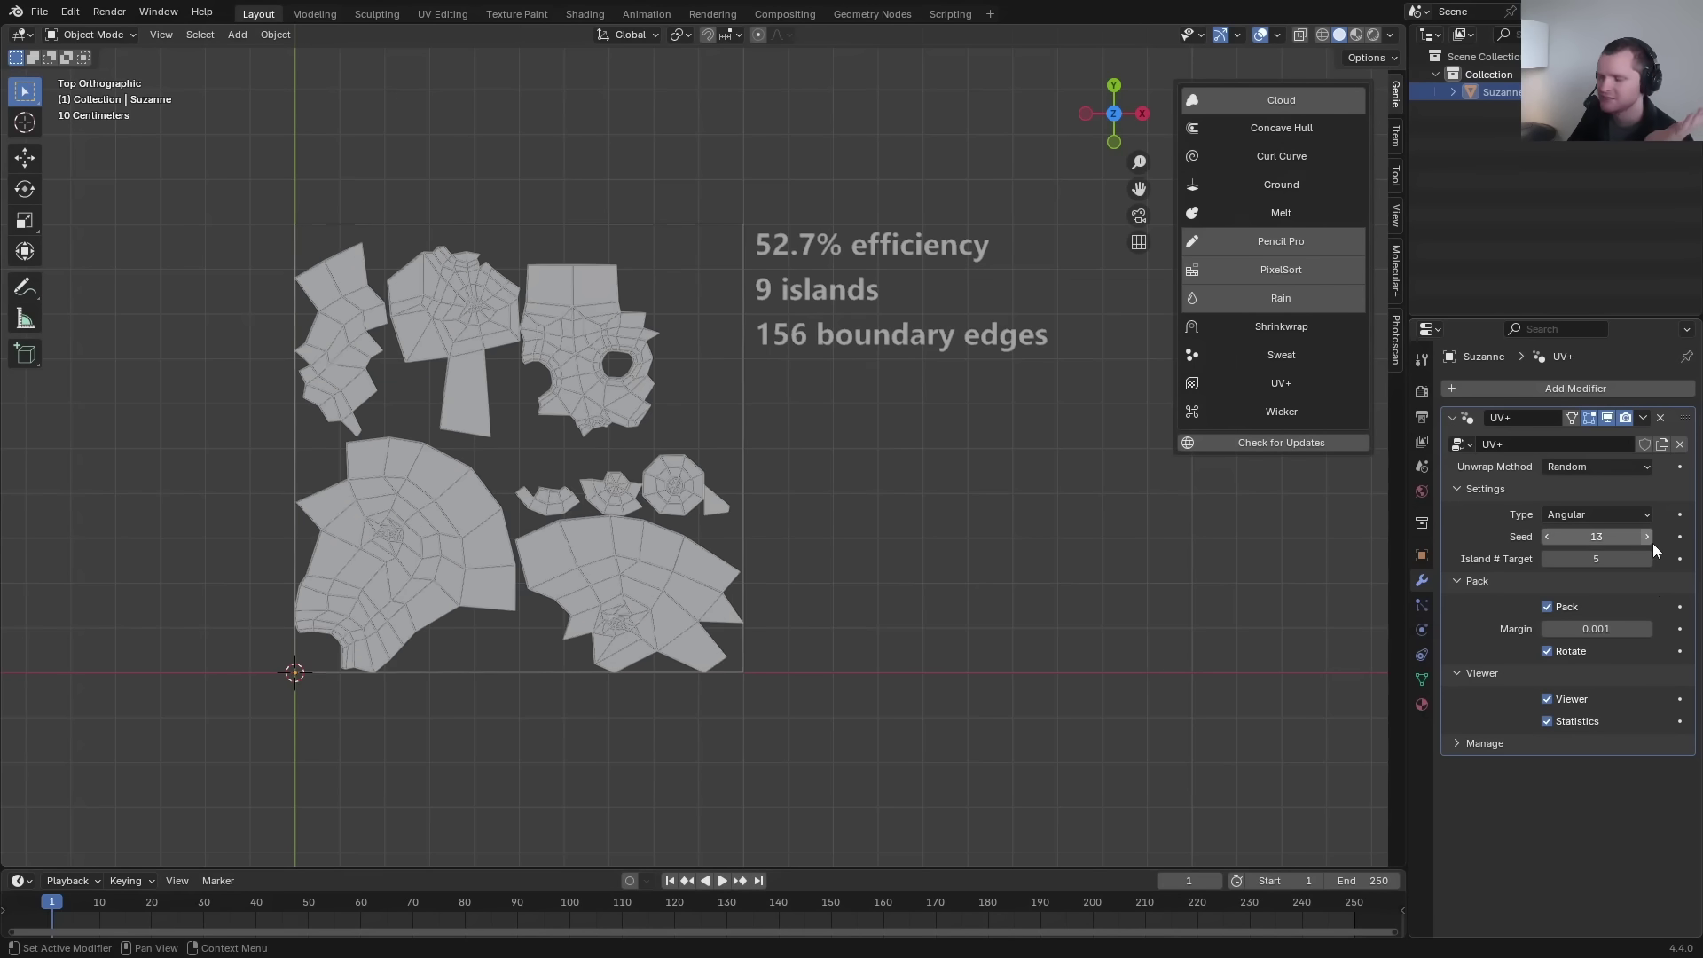